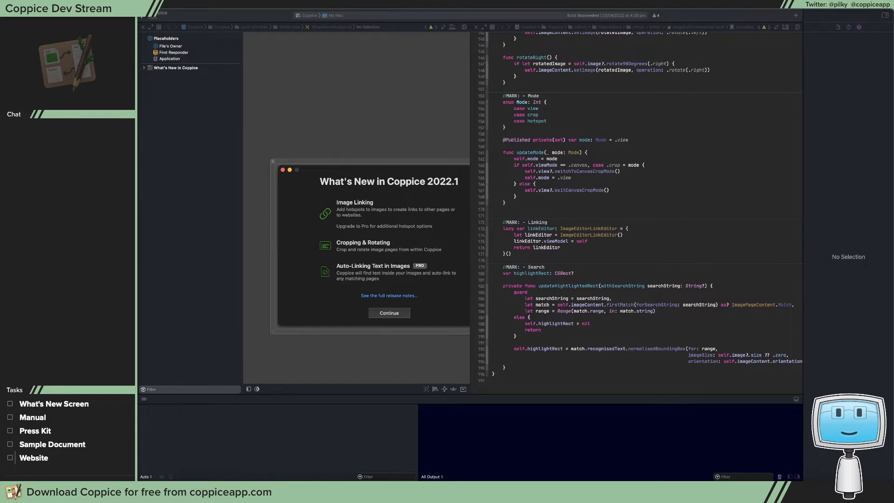
Widen the interface canvas beside the code editor so the whole What's New window design fits in view
{"action": "left_click", "coordinate": [447, 114]}
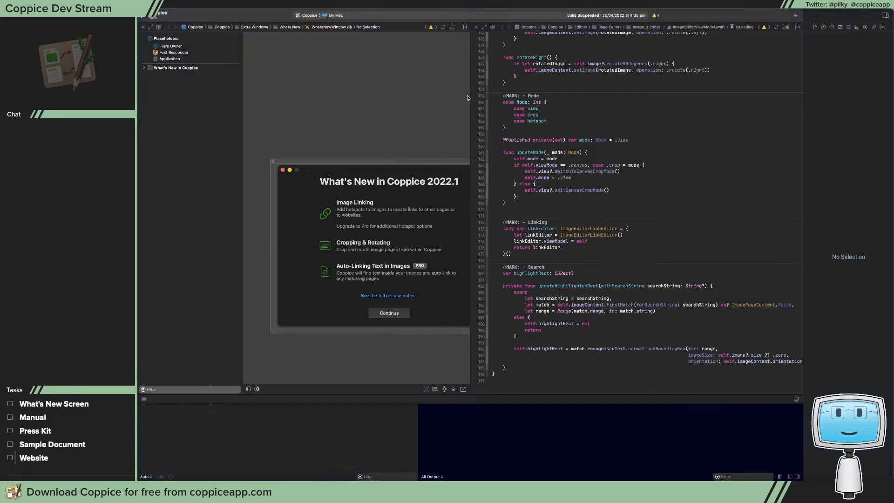
{"action": "left_click_drag", "start_coordinate": [470, 96], "coordinate": [528, 101]}
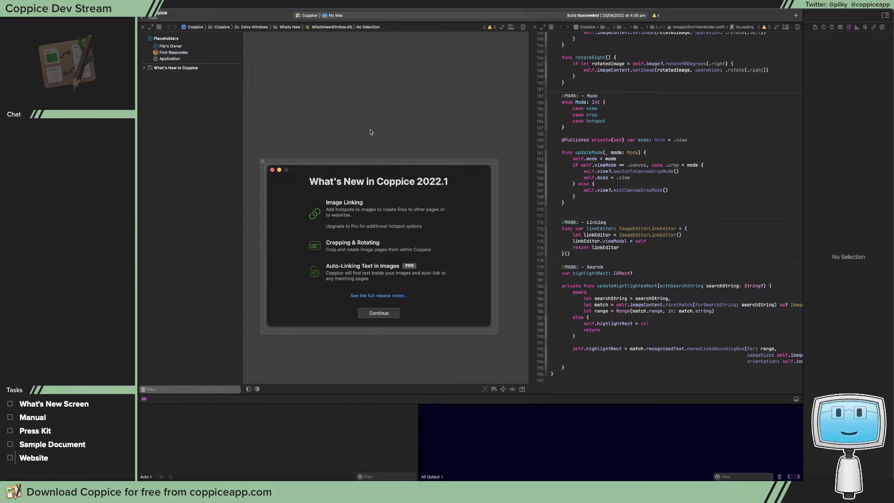
{"action": "scroll", "coordinate": [371, 133], "scroll_direction": "left", "scroll_amount": 2}
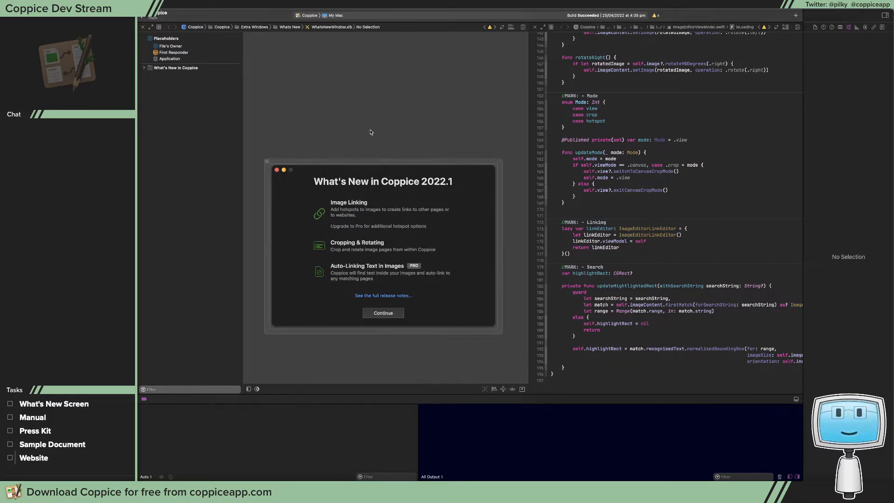
{"action": "scroll", "coordinate": [371, 132], "scroll_direction": "down", "scroll_amount": 3}
{"action": "scroll", "coordinate": [371, 132], "scroll_direction": "down", "scroll_amount": 1}
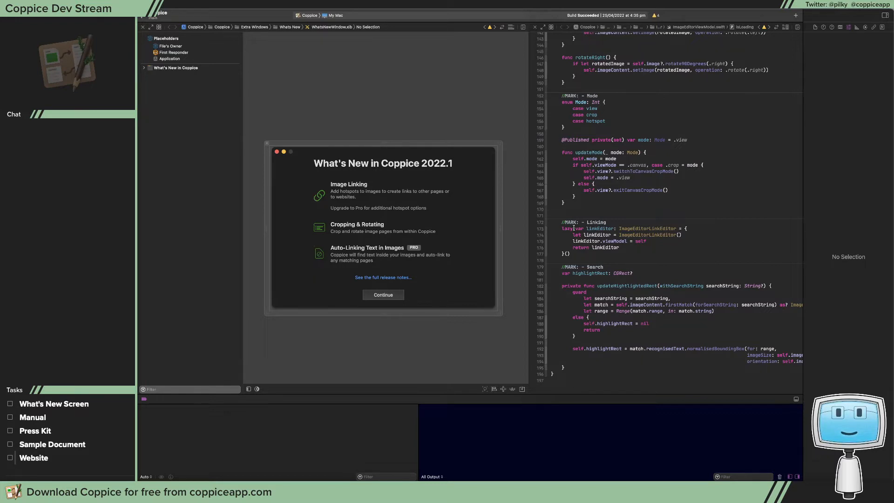
Switch to SF Symbols, search the symbol library for "crop", and move its window clear of the What's New design
{"action": "key", "text": "super+space"}
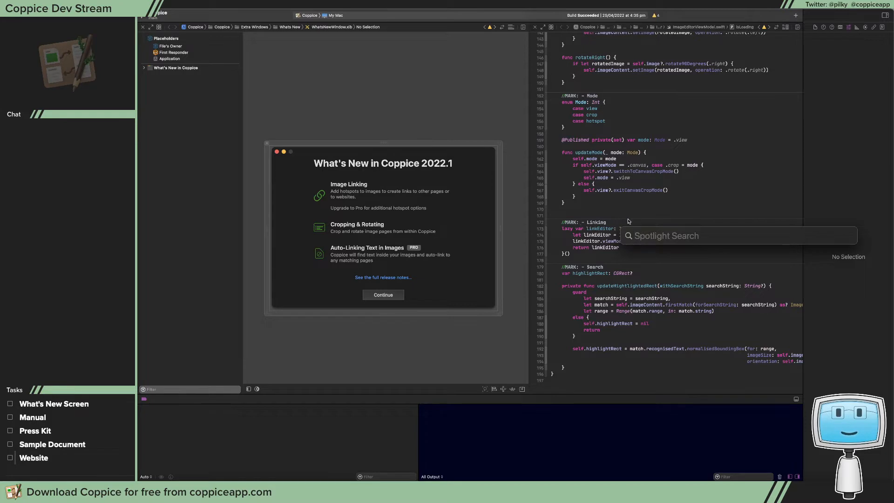
{"action": "key", "text": "Escape"}
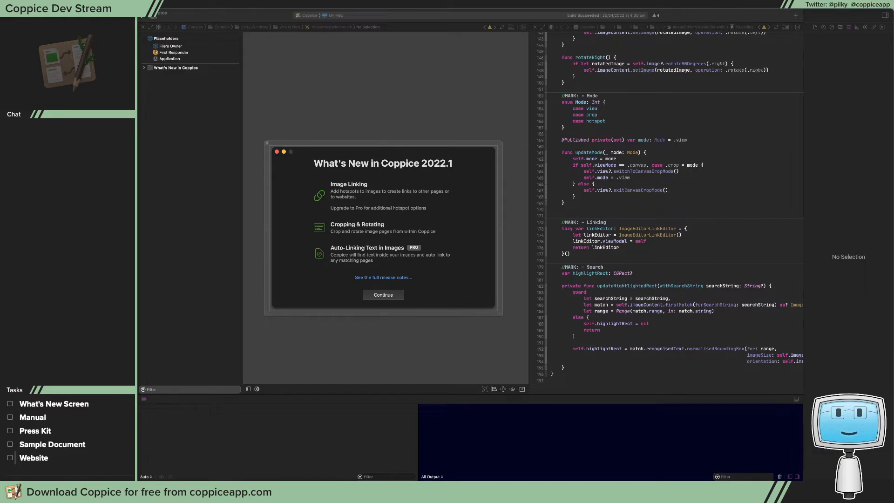
{"action": "left_click_drag", "start_coordinate": [542, 105], "coordinate": [409, 87]}
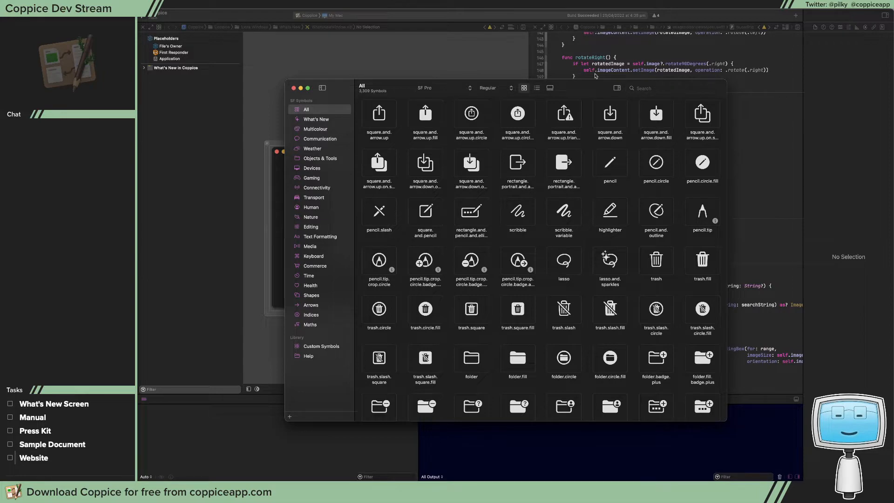
{"action": "left_click", "coordinate": [679, 93]}
{"action": "type", "text": "crop"}
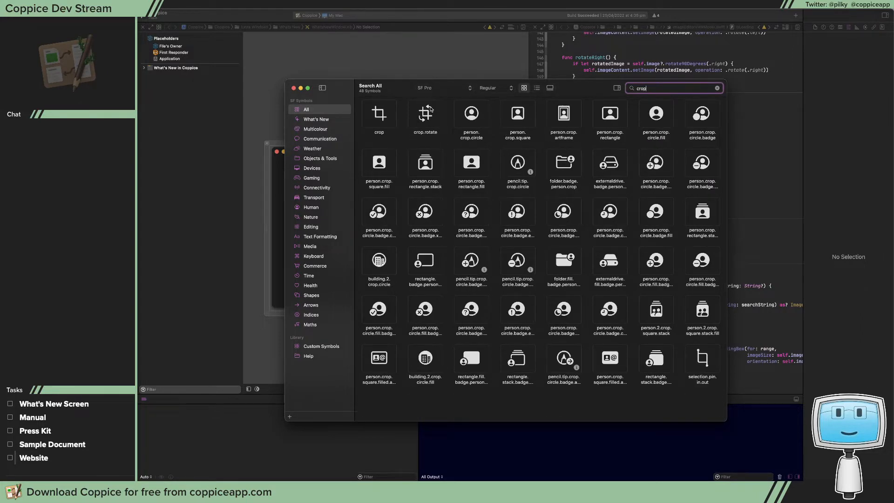
{"action": "left_click_drag", "start_coordinate": [593, 87], "coordinate": [696, 69]}
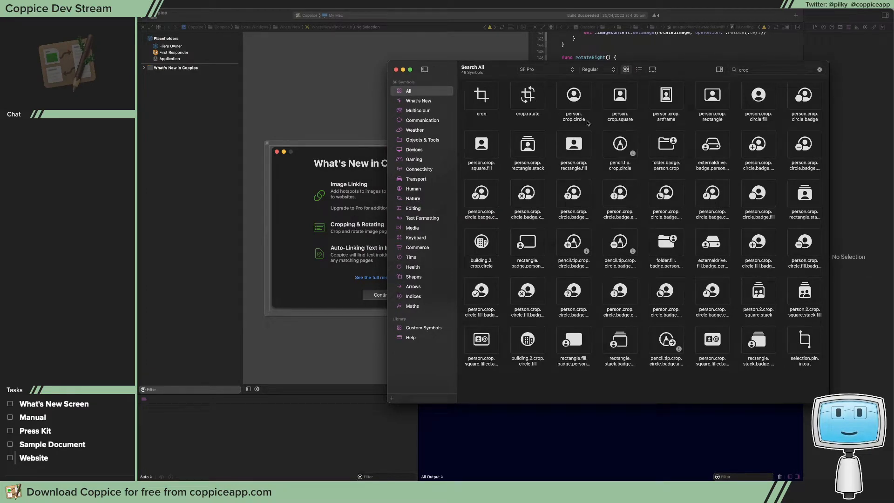
{"action": "left_click_drag", "start_coordinate": [679, 71], "coordinate": [739, 79]}
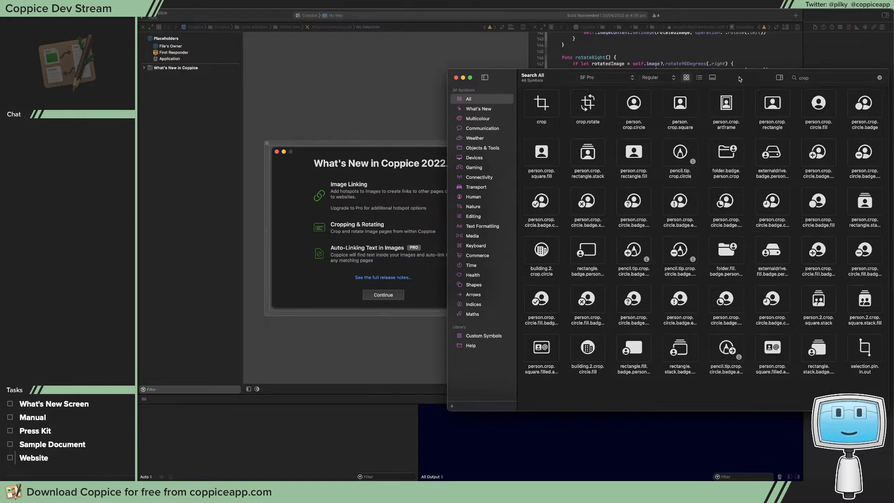
Back in Xcode, replace the image beside "Auto-Linking Text in Images" with the project's whats-new-link icon
{"action": "left_click", "coordinate": [318, 195]}
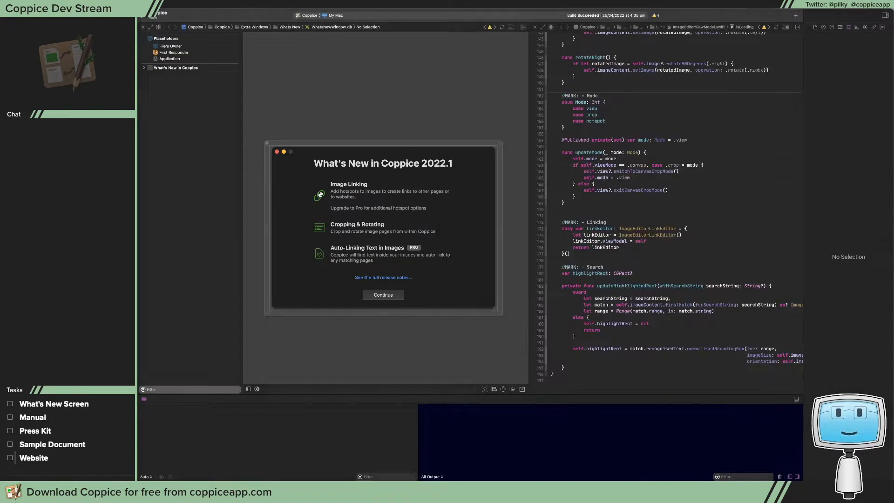
{"action": "left_click", "coordinate": [319, 253]}
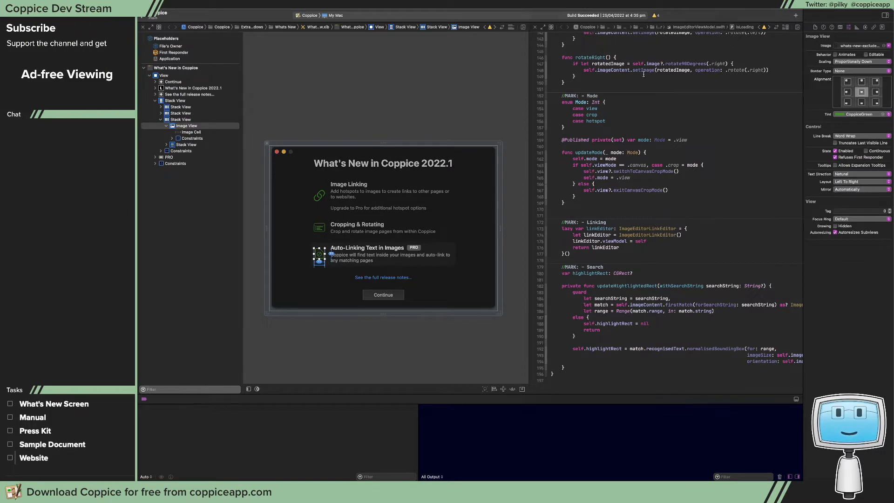
{"action": "left_click", "coordinate": [868, 45]}
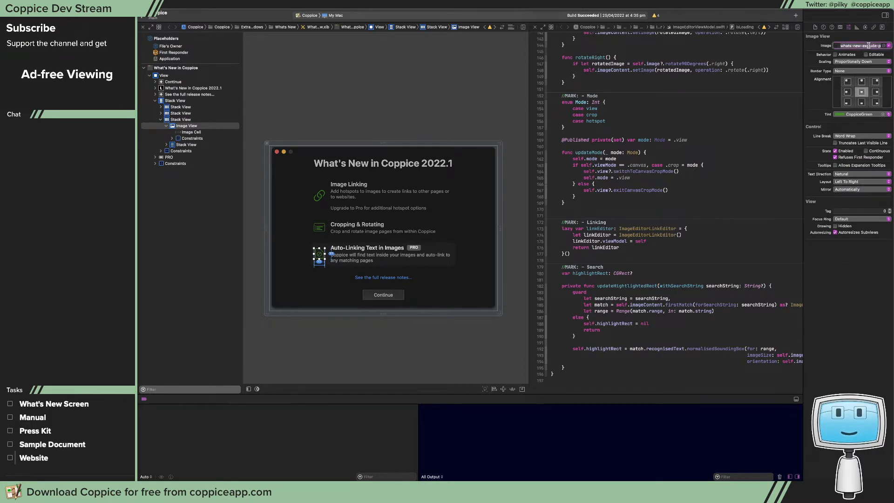
{"action": "type", "text": "what"}
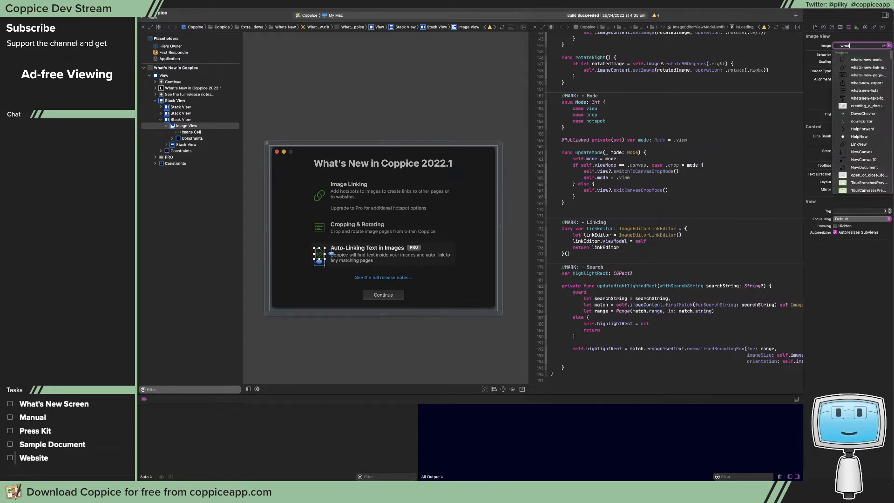
{"action": "type", "text": "s-new"}
{"action": "key", "text": "Down"}
{"action": "key", "text": "Down"}
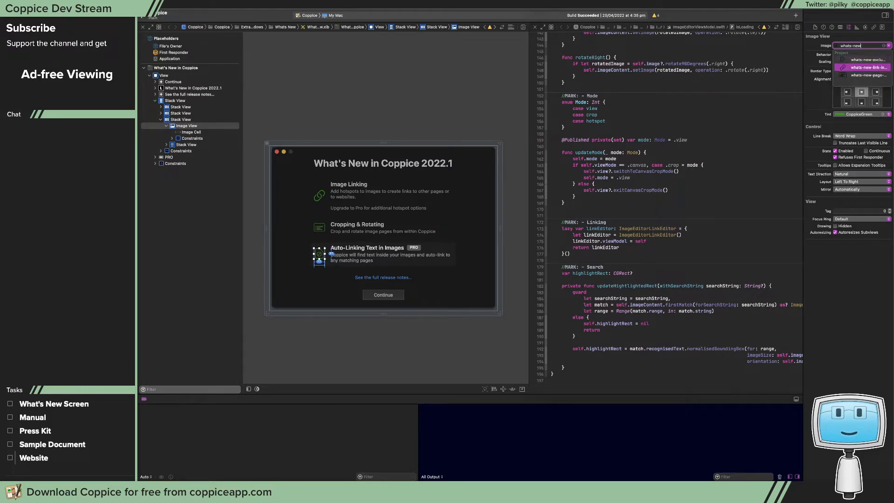
{"action": "key", "text": "Return"}
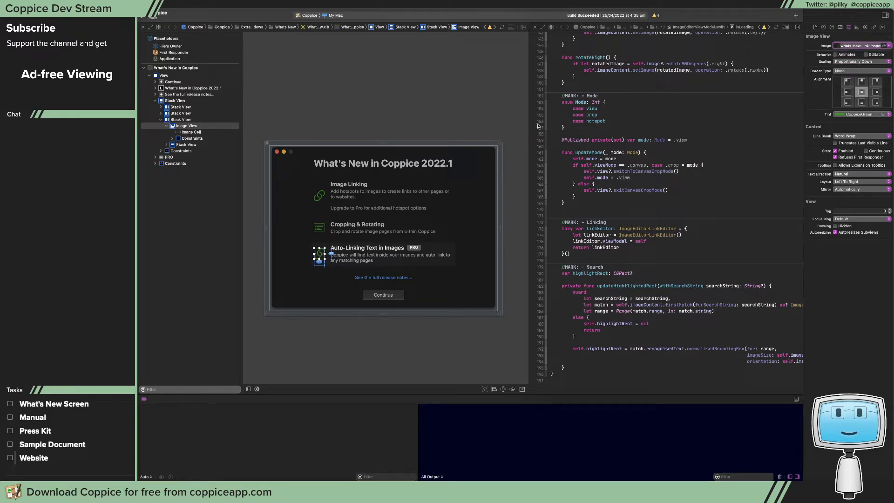
Set the image beside "Cropping & Rotating" to the system symbol crop.rotate
{"action": "left_click", "coordinate": [318, 225]}
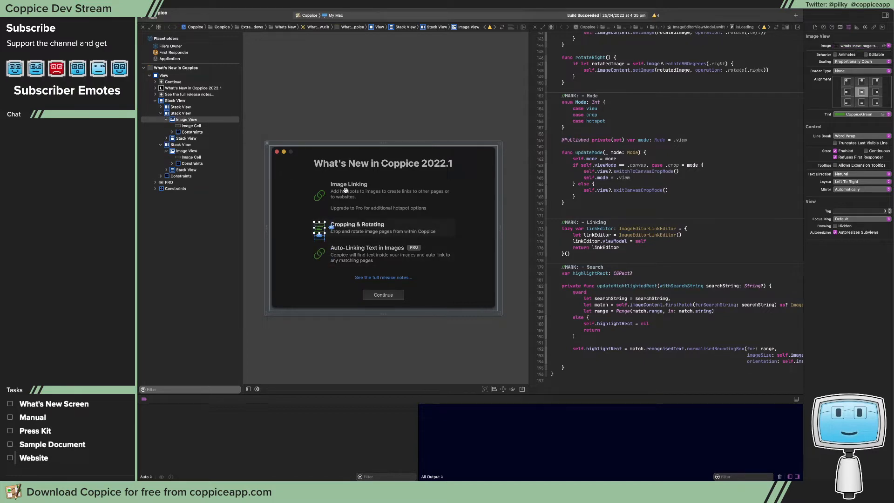
{"action": "left_click", "coordinate": [857, 46]}
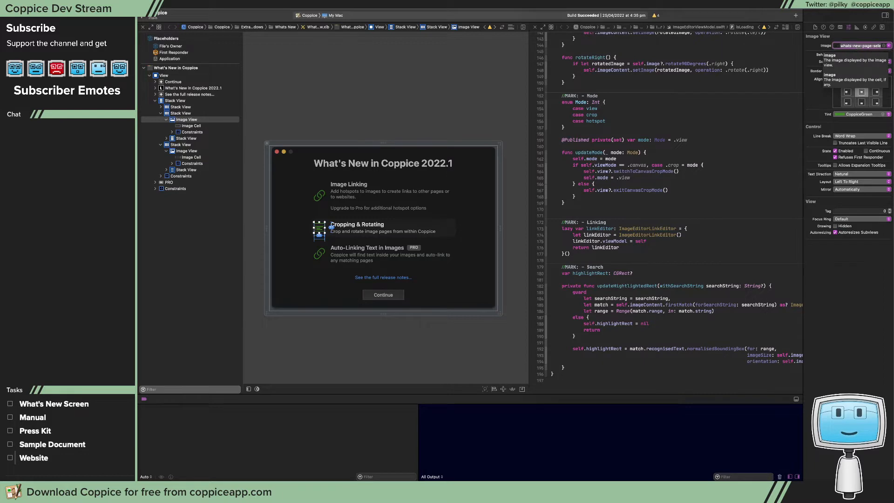
{"action": "type", "text": "cr"}
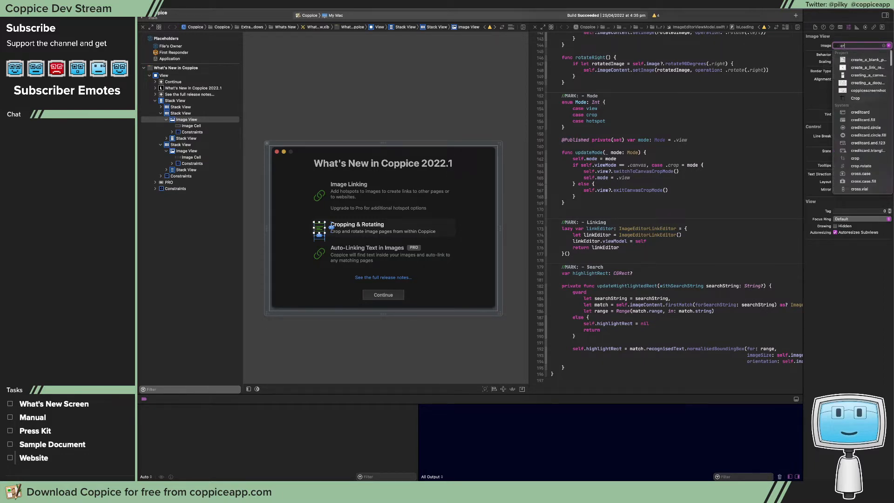
{"action": "type", "text": "op.r"}
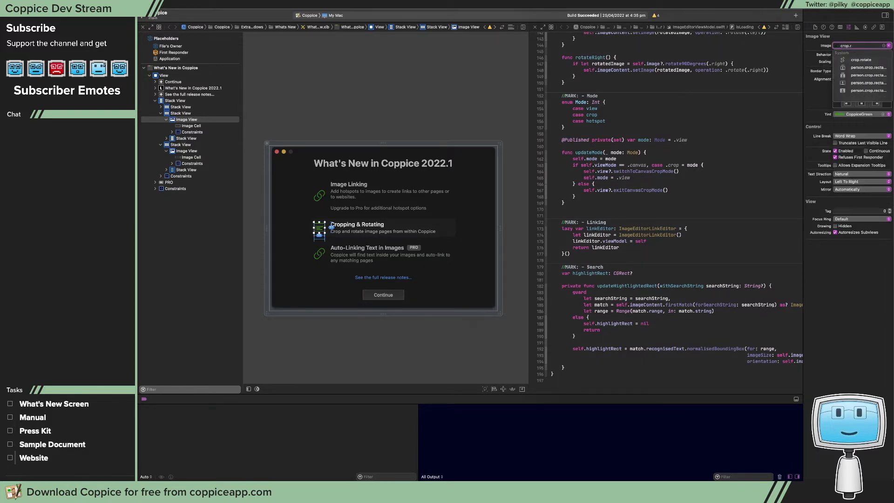
{"action": "key", "text": "Return"}
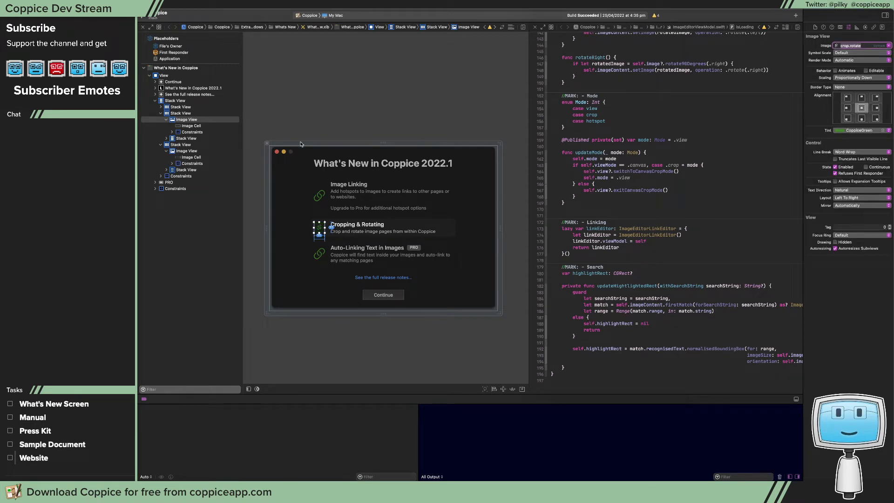
Set the Cropping & Rotating image view's scaling to Proportionally Up or Down and compare it with the Image Linking image view
{"action": "left_click", "coordinate": [320, 195]}
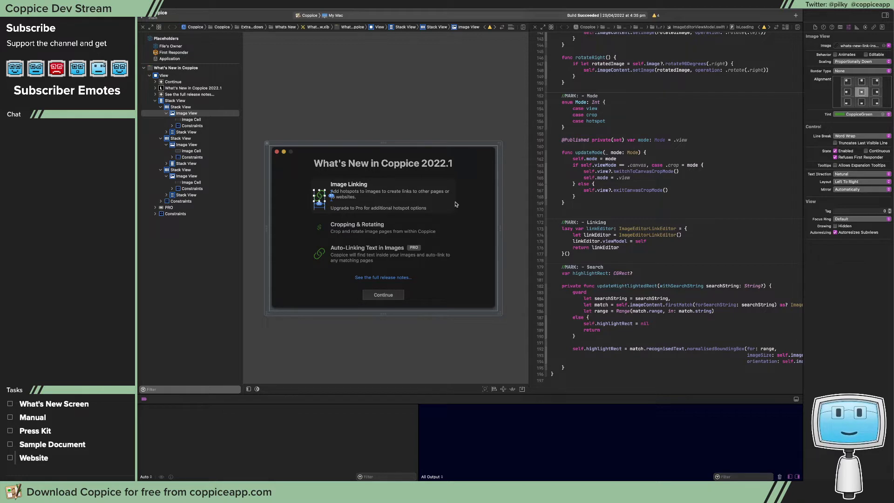
{"action": "left_click", "coordinate": [320, 228]}
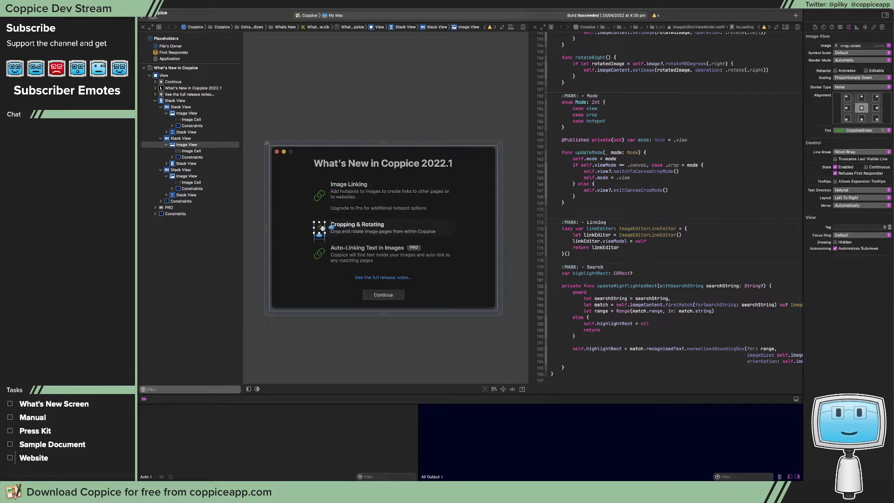
{"action": "left_click", "coordinate": [869, 80]}
{"action": "left_click", "coordinate": [868, 103]}
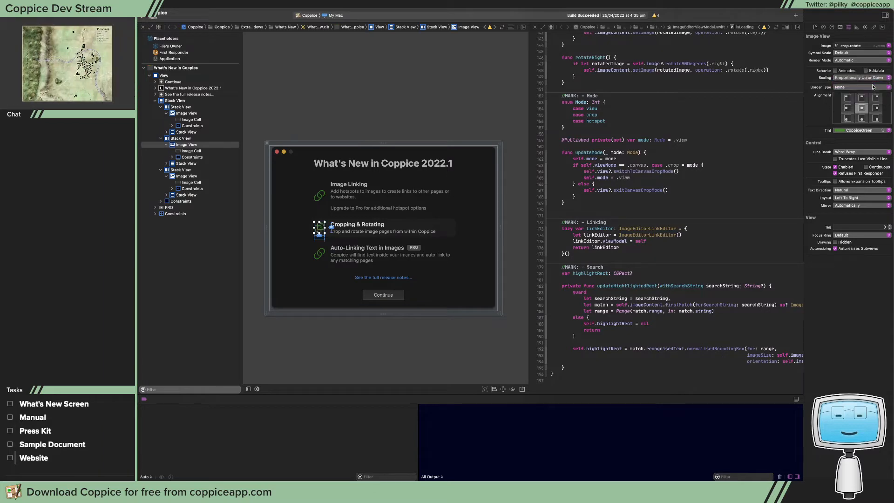
{"action": "left_click", "coordinate": [319, 197]}
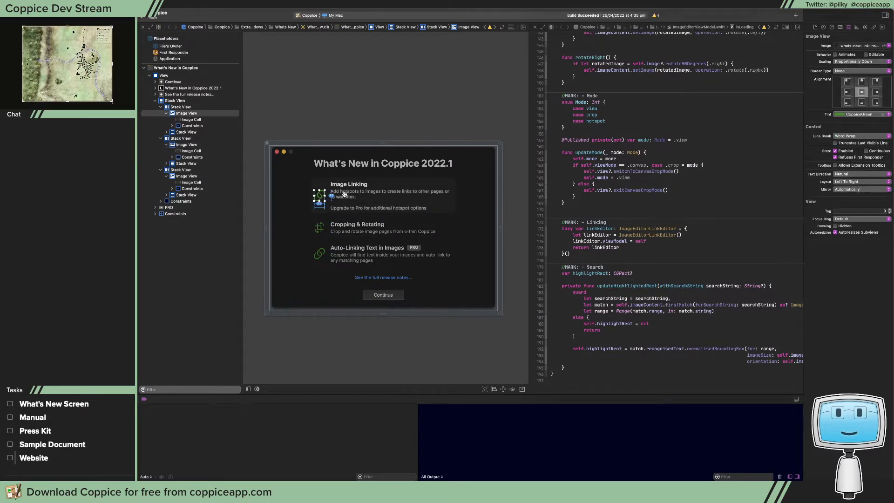
{"action": "left_click", "coordinate": [318, 231]}
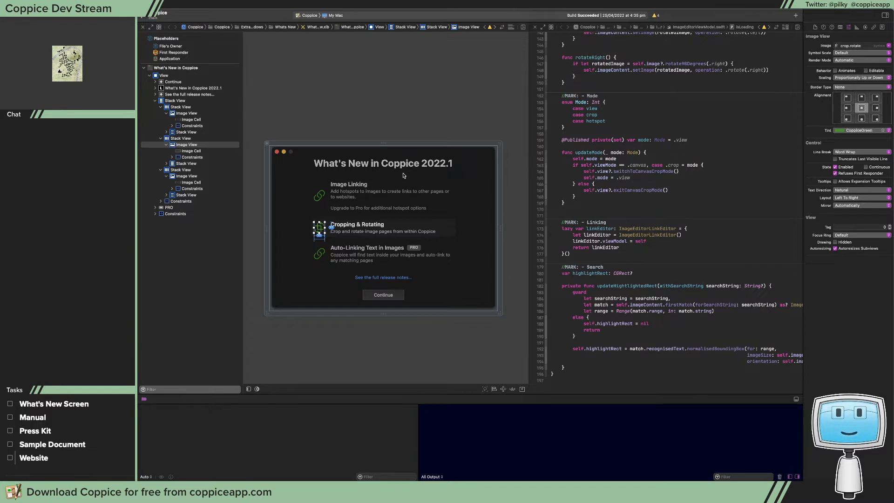
With the Image Linking image view selected, search SF Symbols for "rect" and examine the rectangle symbols for a suitable icon
{"action": "left_click", "coordinate": [317, 196]}
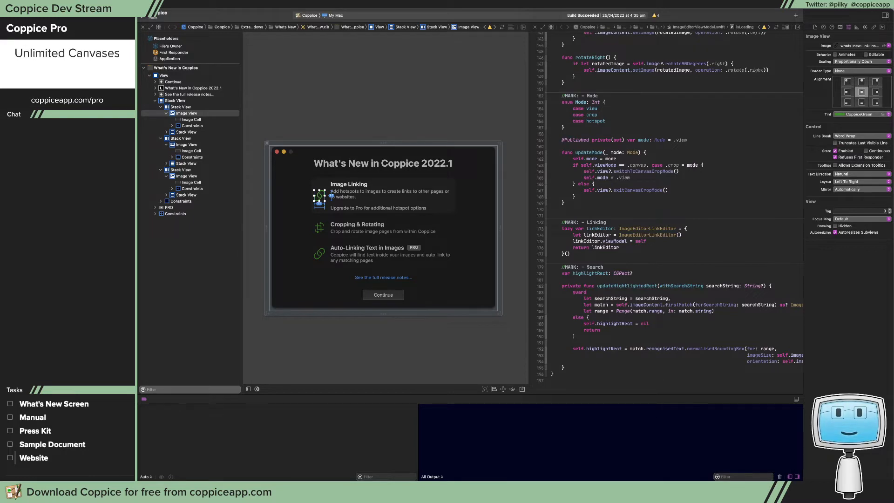
{"action": "key", "text": "super+Tab"}
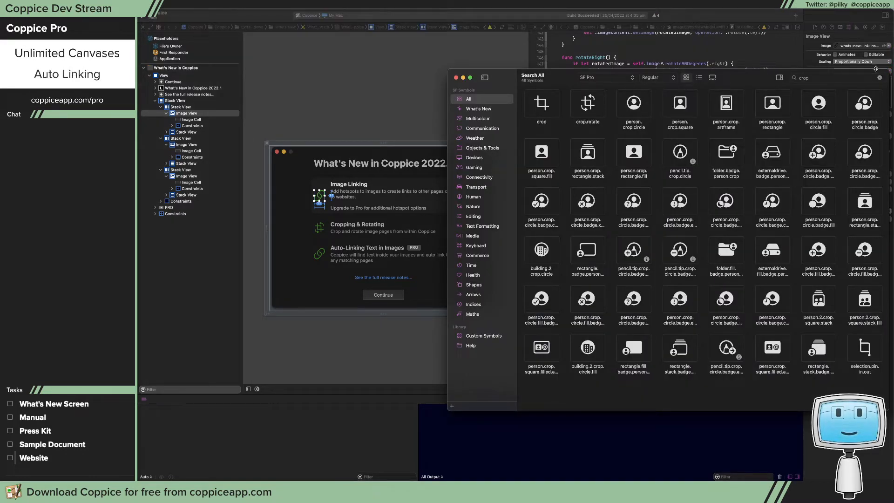
{"action": "left_click", "coordinate": [859, 79]}
{"action": "type", "text": "rect"}
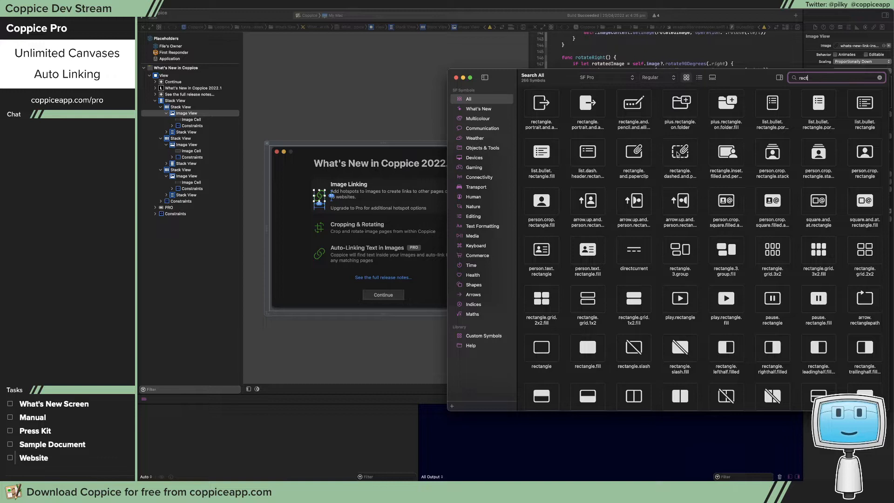
{"action": "left_click", "coordinate": [685, 156]}
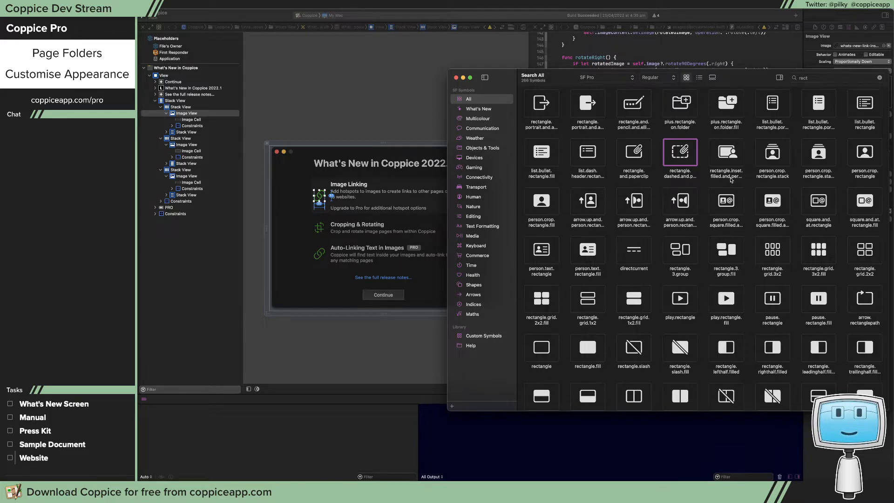
{"action": "scroll", "coordinate": [730, 181], "scroll_direction": "down", "scroll_amount": 10}
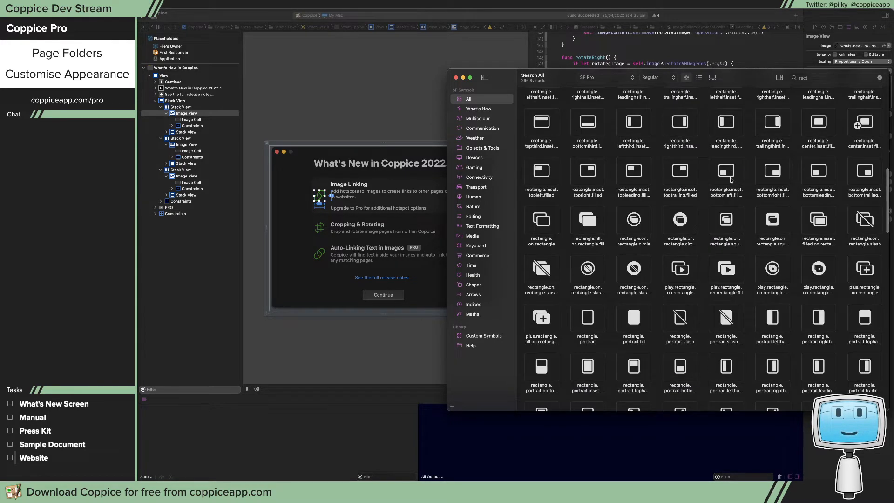
{"action": "scroll", "coordinate": [731, 180], "scroll_direction": "down", "scroll_amount": 4}
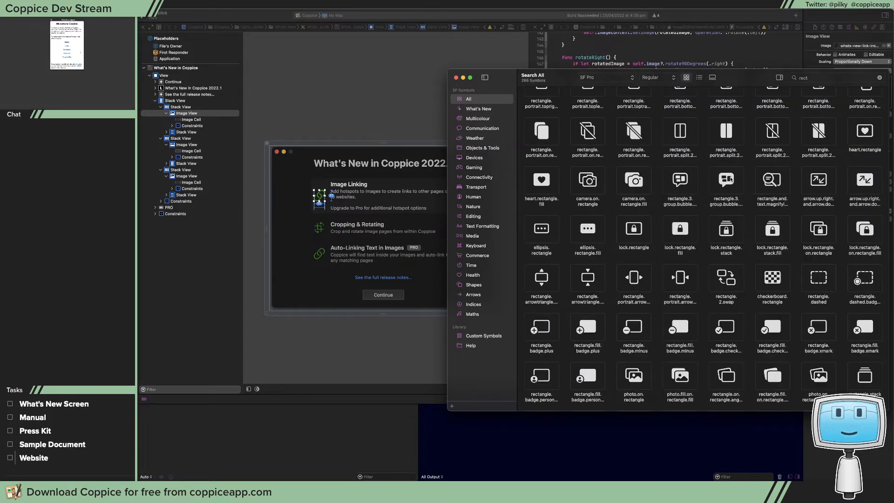
{"action": "scroll", "coordinate": [730, 179], "scroll_direction": "down", "scroll_amount": 1}
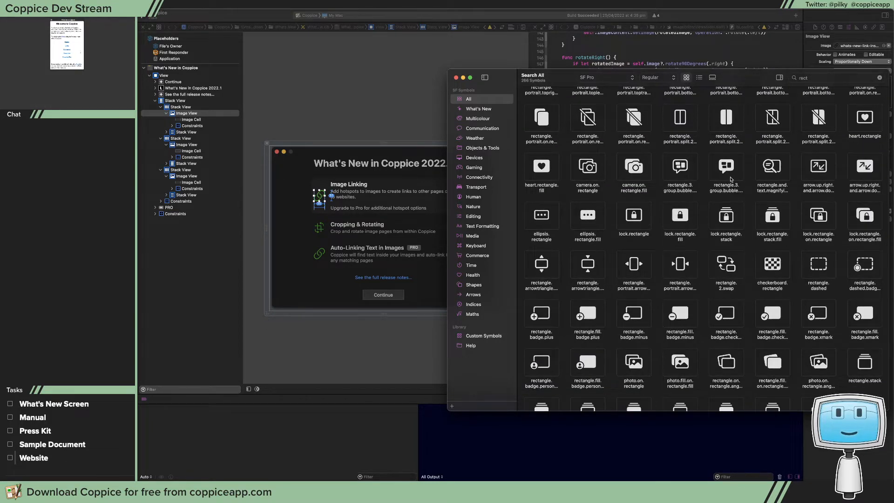
{"action": "scroll", "coordinate": [730, 179], "scroll_direction": "down", "scroll_amount": 5}
{"action": "scroll", "coordinate": [731, 179], "scroll_direction": "down", "scroll_amount": 5}
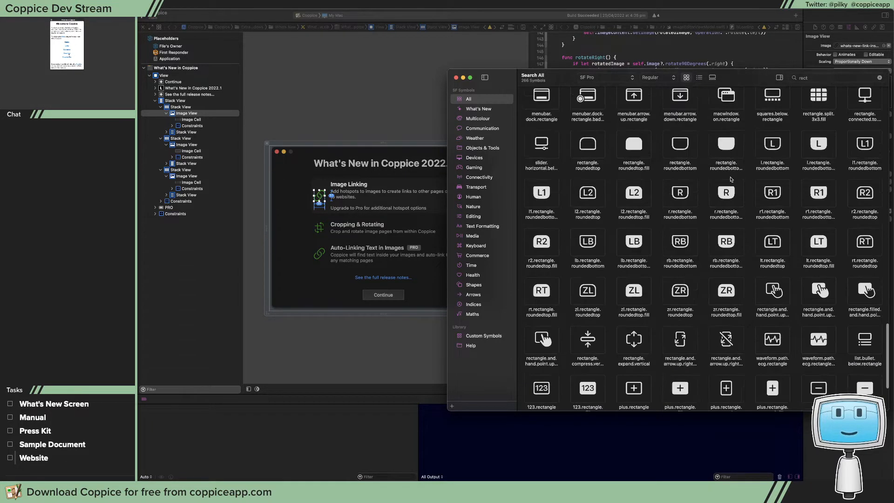
{"action": "scroll", "coordinate": [730, 179], "scroll_direction": "down", "scroll_amount": 10}
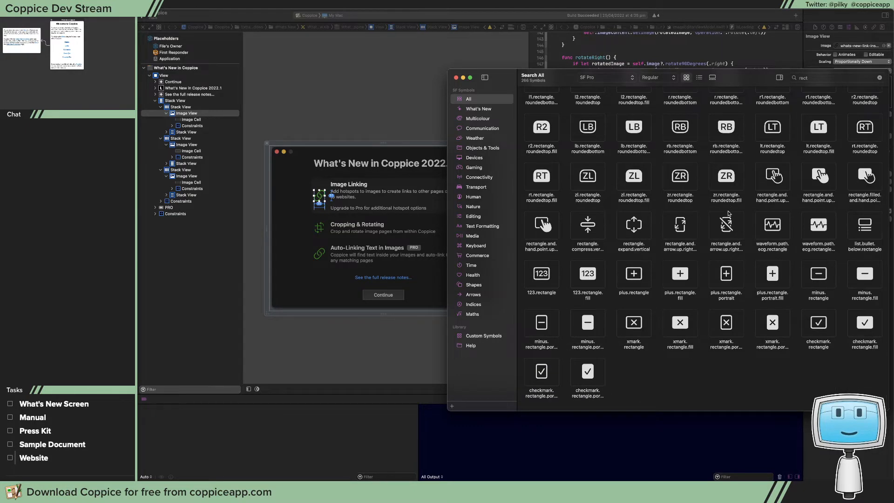
Back in Xcode, set the Image Linking image view's image to the system symbol rectangle.dashed.and.paperclip
{"action": "scroll", "coordinate": [727, 209], "scroll_direction": "up", "scroll_amount": 5}
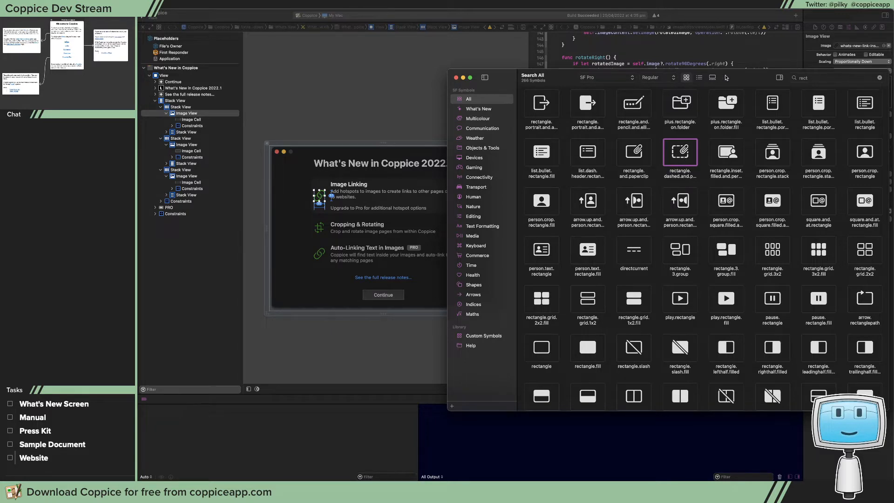
{"action": "left_click_drag", "start_coordinate": [730, 78], "coordinate": [893, 117]}
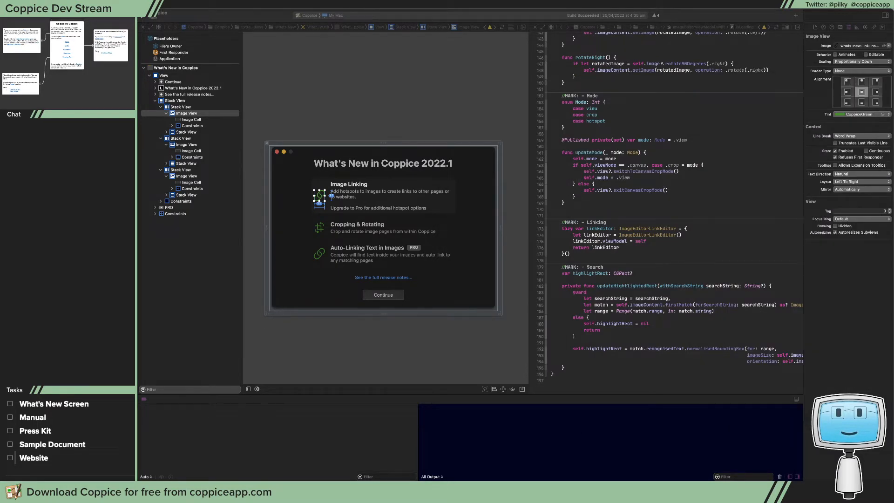
{"action": "left_click", "coordinate": [869, 45]}
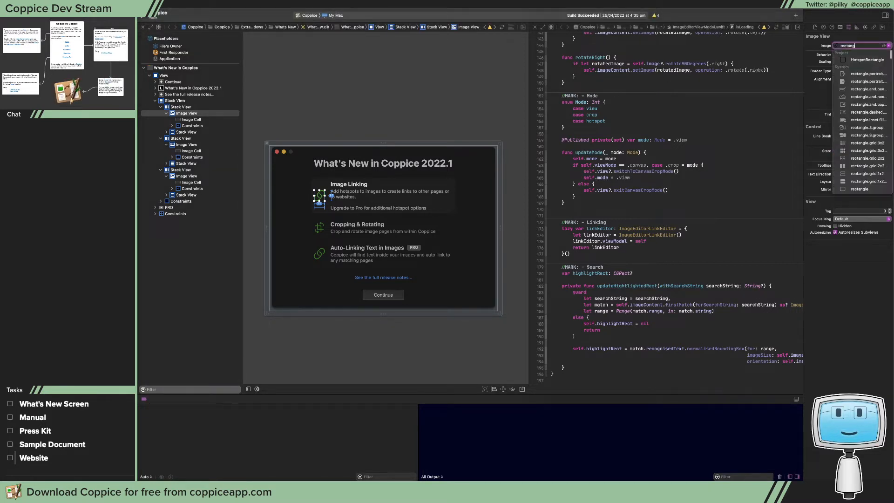
{"action": "type", "text": ";"}
{"action": "key", "text": "BackSpace"}
{"action": "key", "text": "BackSpace"}
{"action": "type", "text": "le-"}
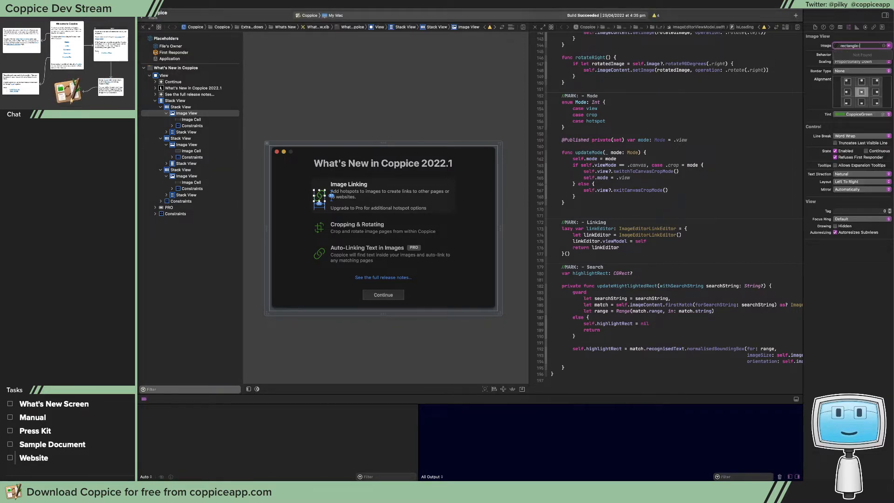
{"action": "key", "text": "BackSpace"}
{"action": "type", "text": ".dashed.a"}
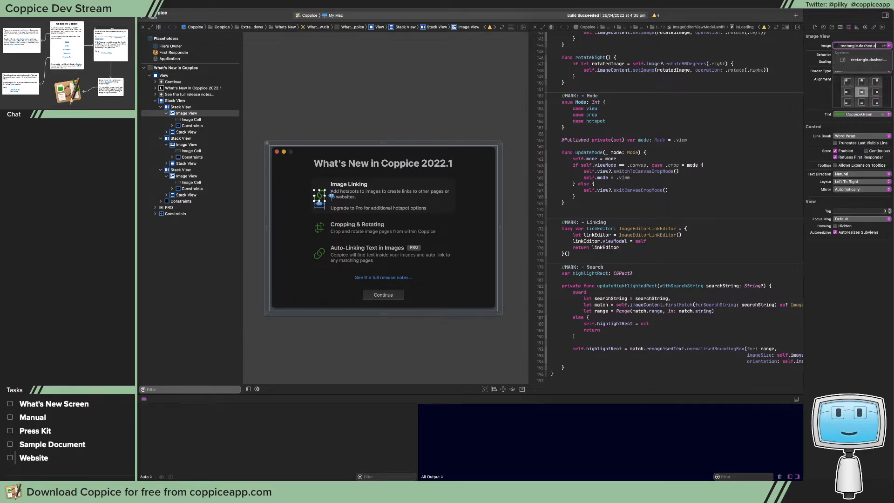
{"action": "key", "text": "Down"}
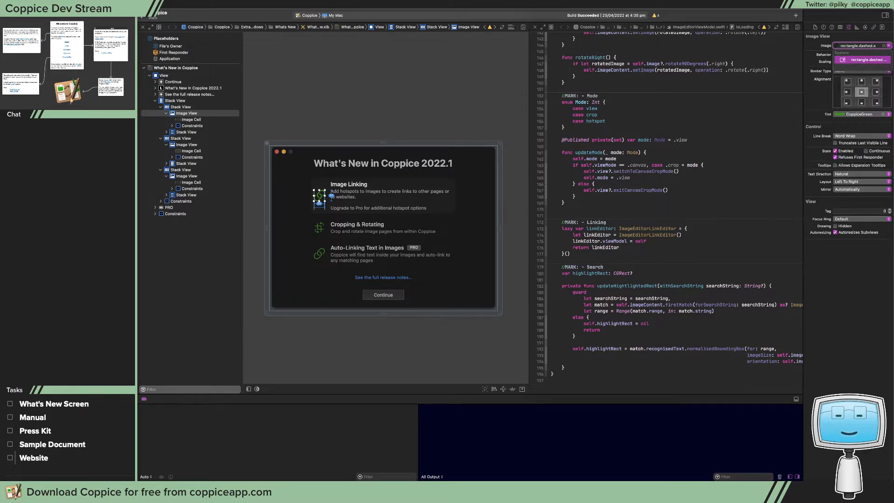
{"action": "key", "text": "Return"}
Set the Image Linking image view's scaling to Proportionally Up or Down and deselect it
{"action": "left_click", "coordinate": [864, 78]}
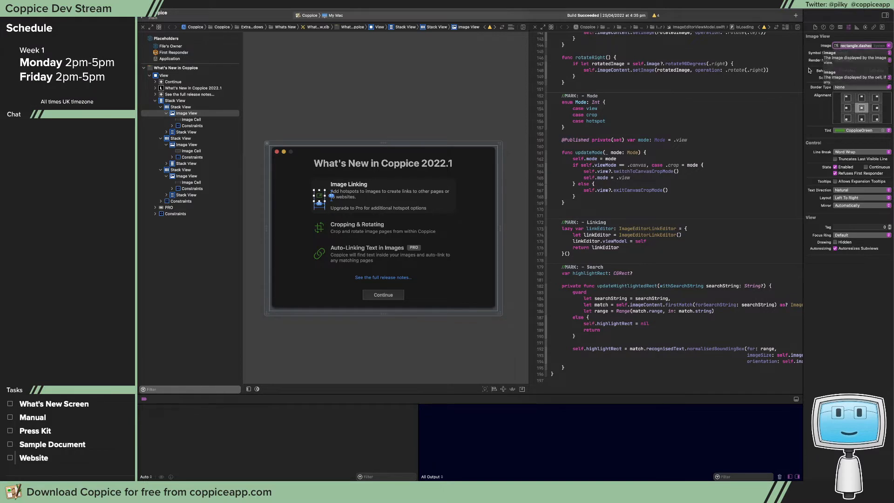
{"action": "left_click", "coordinate": [866, 85]}
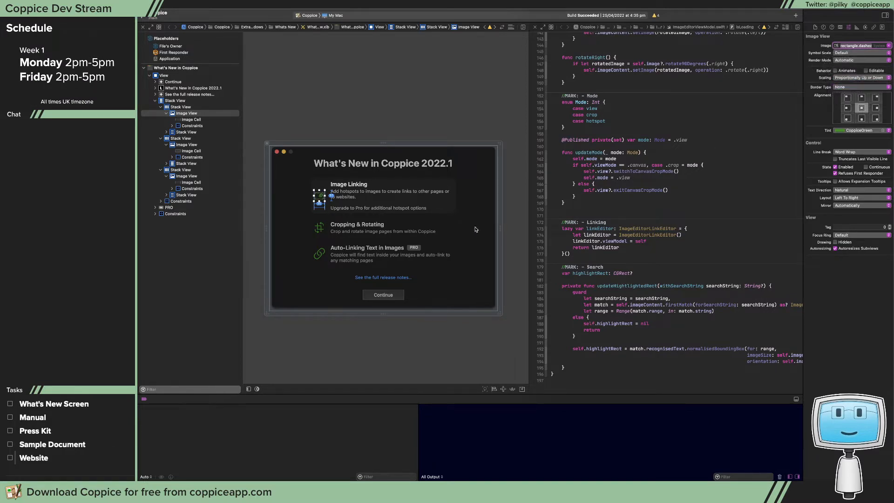
{"action": "left_click", "coordinate": [475, 229]}
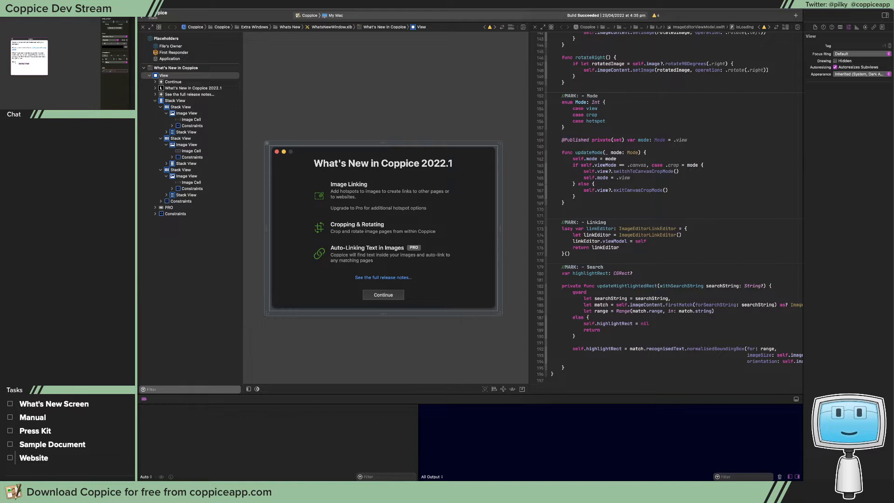
Switch to Affinity Designer, postpone the software update and close the welcome screen
{"action": "key", "text": "super+Tab"}
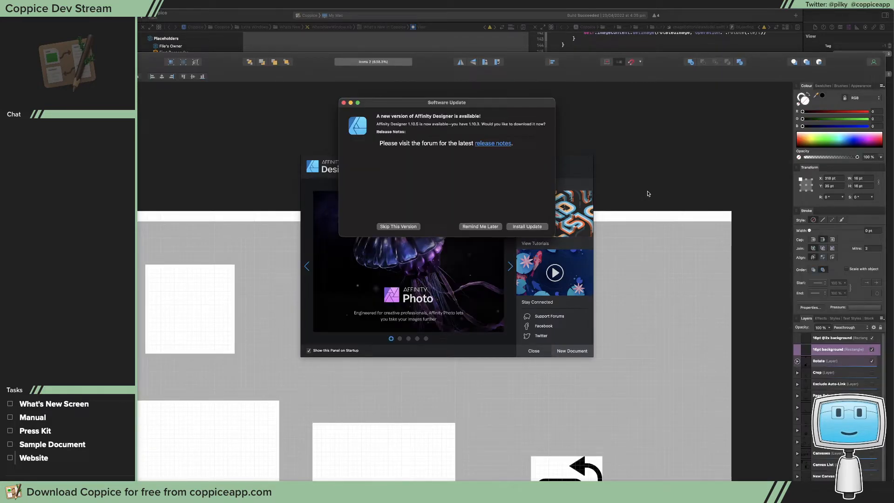
{"action": "left_click", "coordinate": [480, 228]}
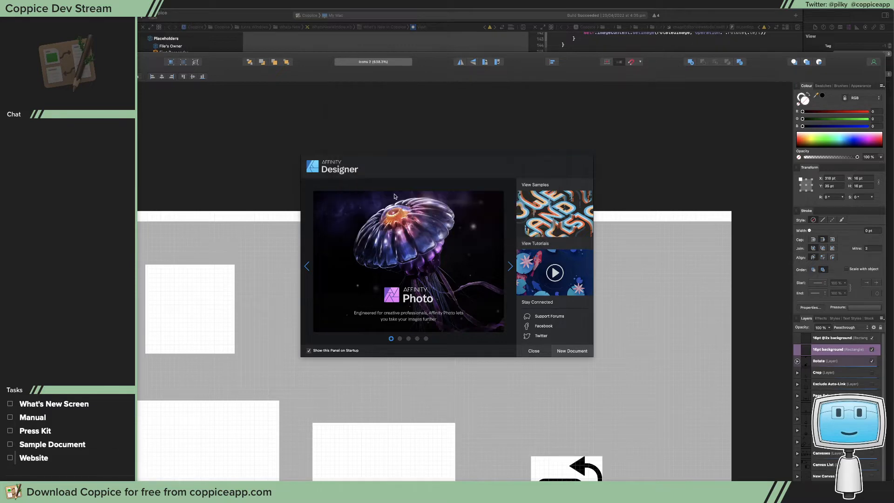
{"action": "left_click", "coordinate": [535, 355]}
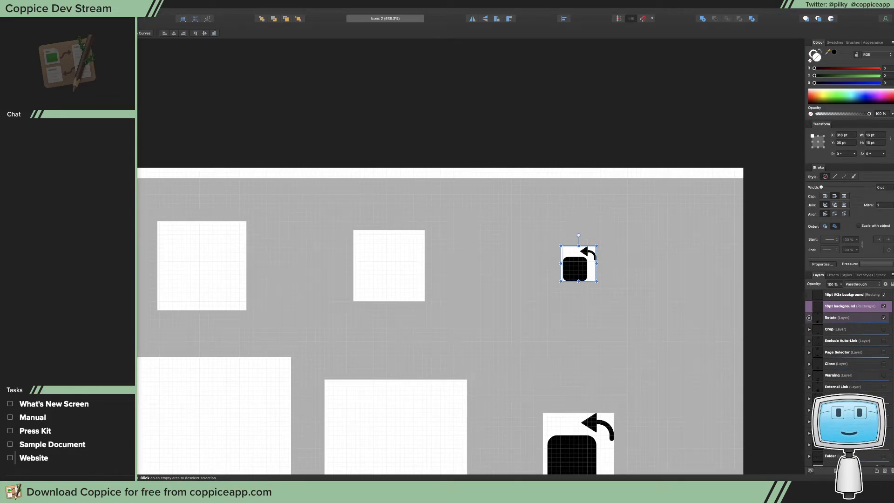
Search SF Symbols for "crop" and examine the crop and crop.rotate symbols
{"action": "left_click_drag", "start_coordinate": [673, 82], "coordinate": [591, 91]}
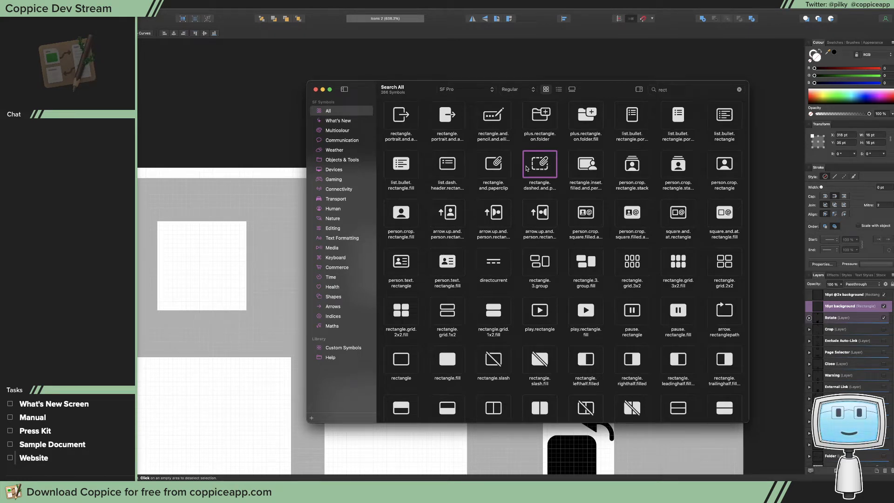
{"action": "left_click", "coordinate": [708, 89]}
{"action": "type", "text": "crop"}
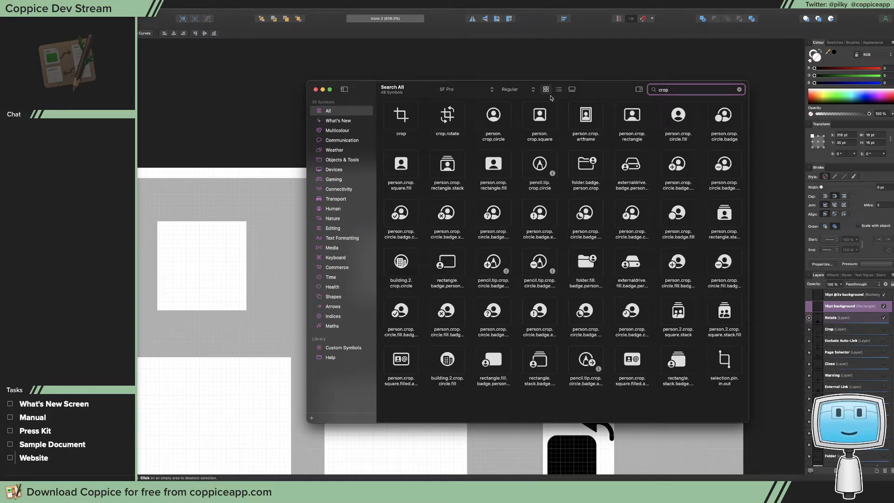
{"action": "left_click_drag", "start_coordinate": [603, 89], "coordinate": [893, 113]}
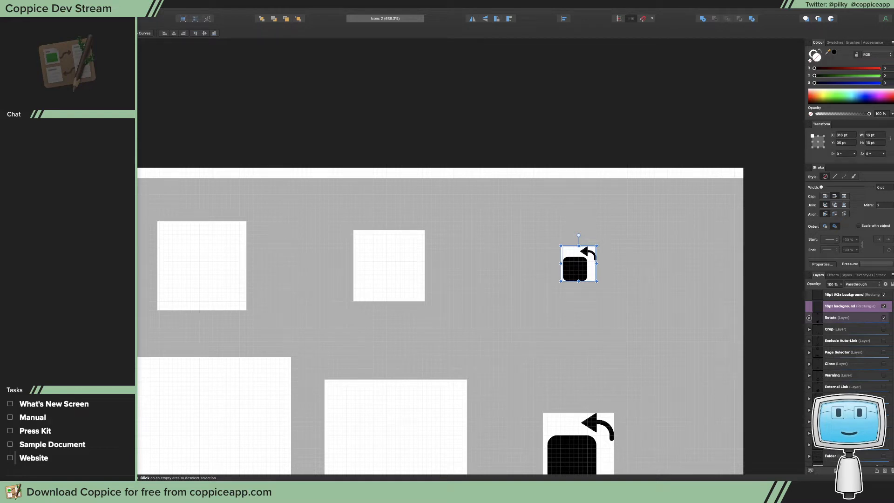
In the Affinity Designer icons document, inspect the Rotate layer and its larger 16pt icon group
{"action": "scroll", "coordinate": [621, 252], "scroll_direction": "down", "scroll_amount": 2}
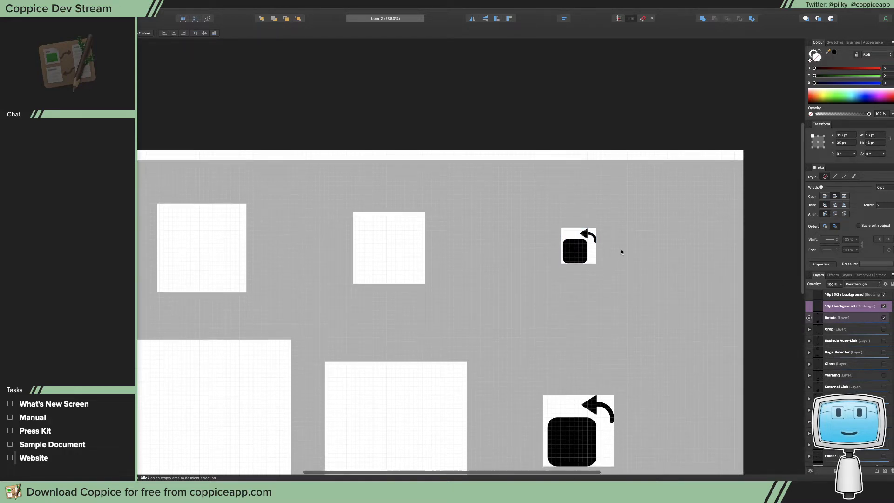
{"action": "scroll", "coordinate": [621, 251], "scroll_direction": "down", "scroll_amount": 5}
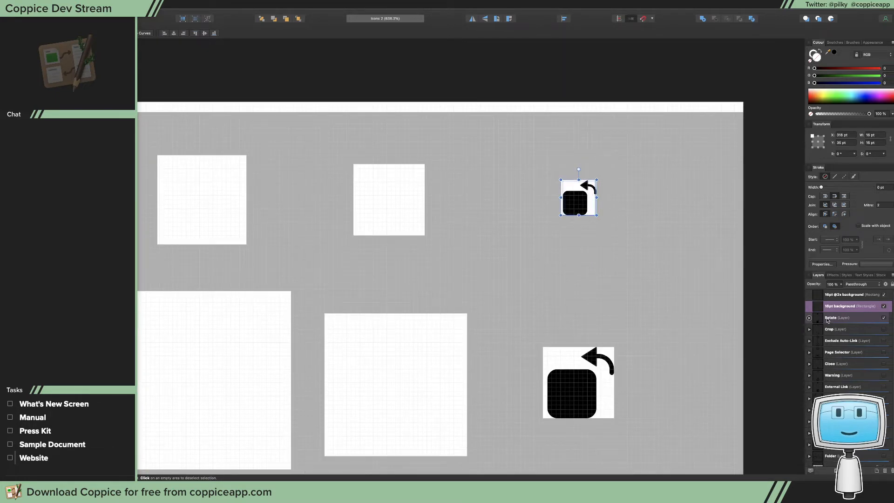
{"action": "left_click", "coordinate": [849, 319]}
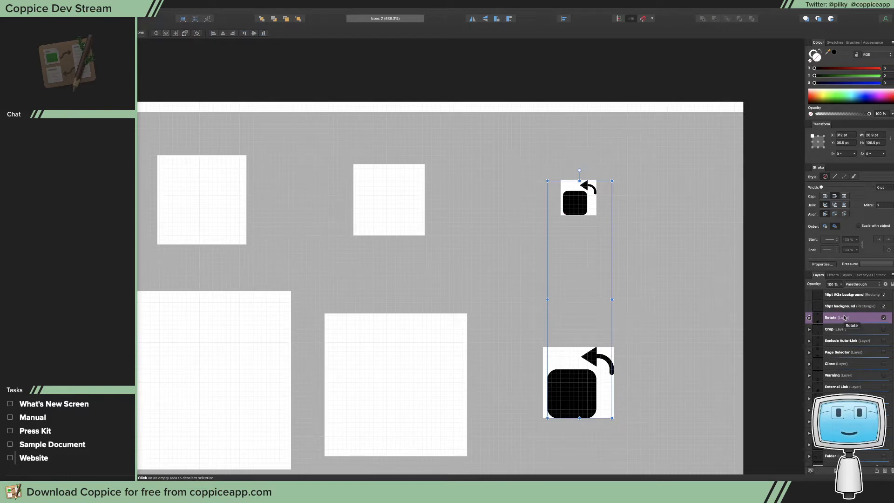
{"action": "left_click", "coordinate": [591, 389]}
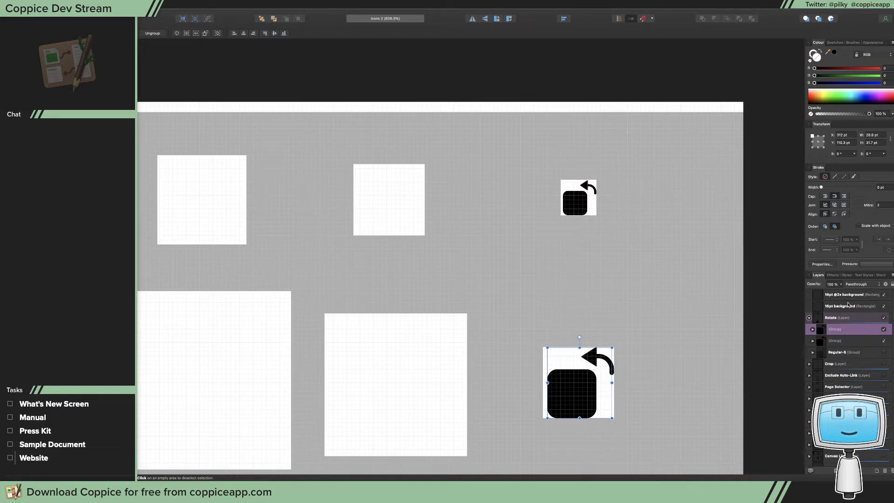
{"action": "left_click", "coordinate": [852, 320]}
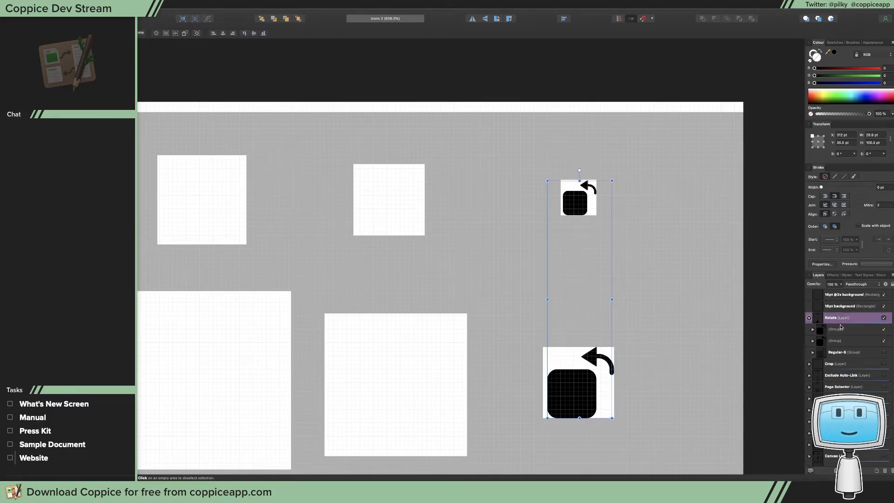
Switch to Xcode and check the size constraints of the three feature image views
{"action": "key", "text": "super+Tab"}
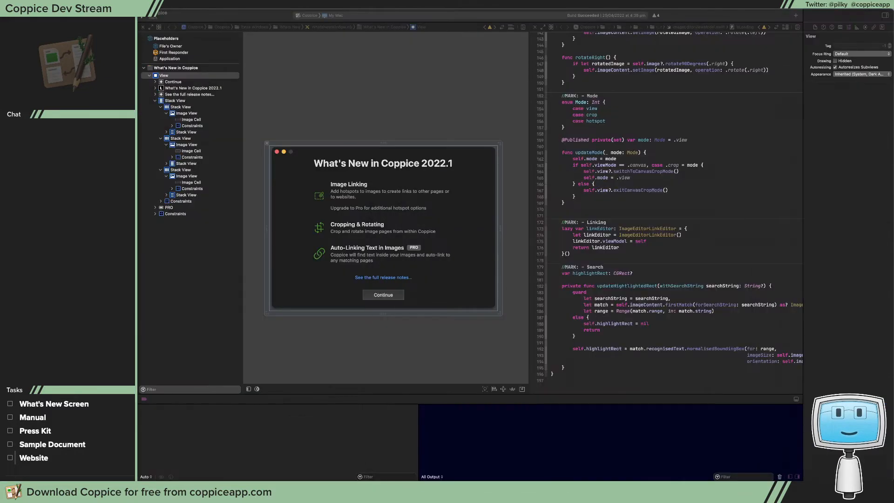
{"action": "left_click", "coordinate": [319, 254]}
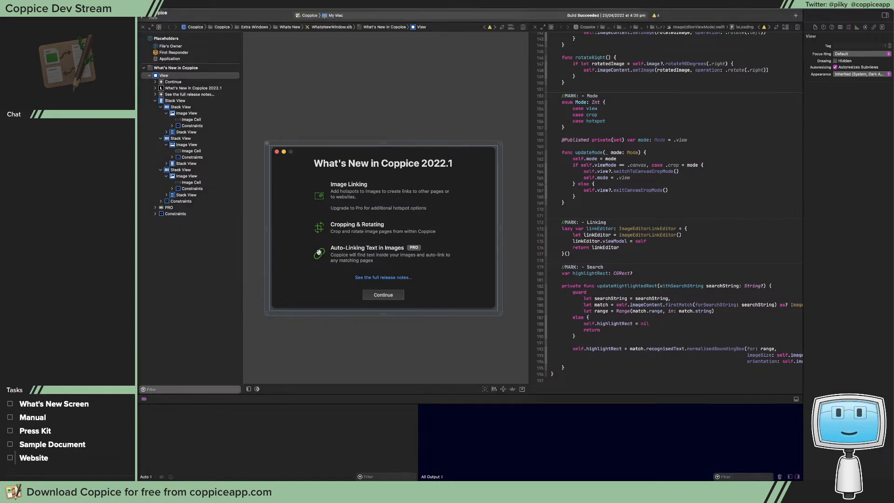
{"action": "left_click", "coordinate": [856, 28]}
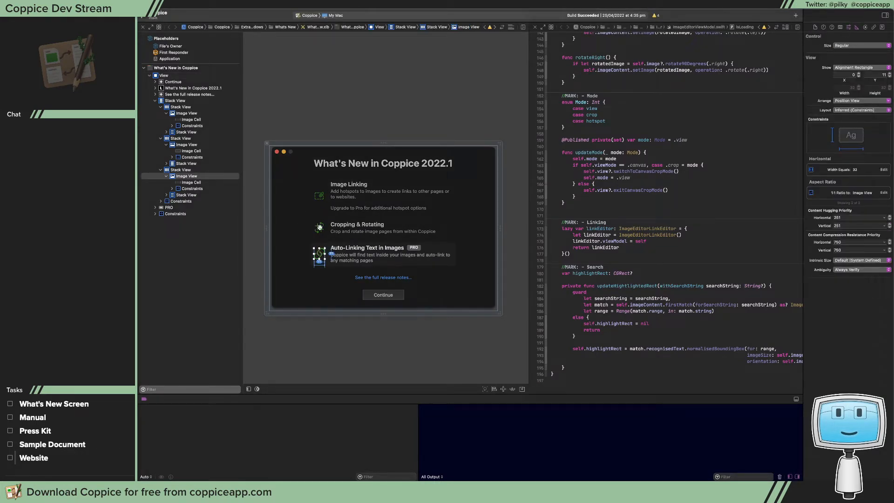
{"action": "left_click", "coordinate": [320, 228]}
{"action": "left_click", "coordinate": [316, 195]}
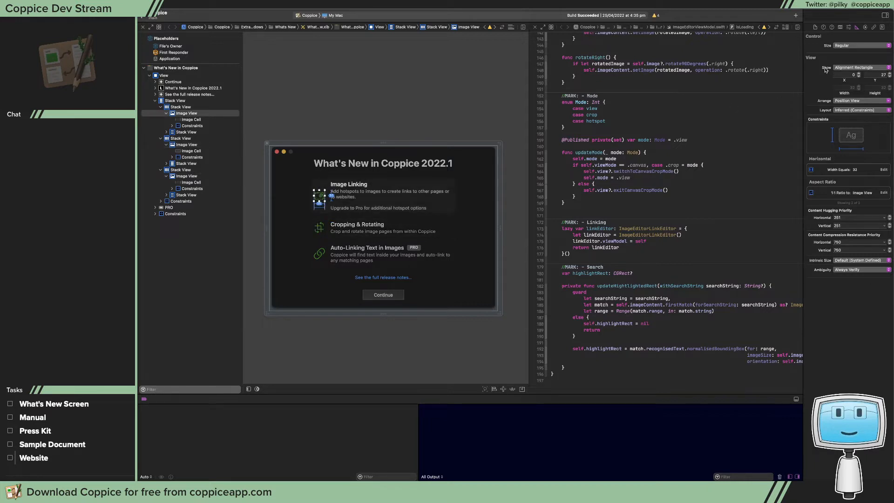
Set the scaling of the Image Linking and Cropping & Rotating image views to Proportionally Down
{"action": "left_click", "coordinate": [848, 28]}
{"action": "left_click", "coordinate": [859, 78]}
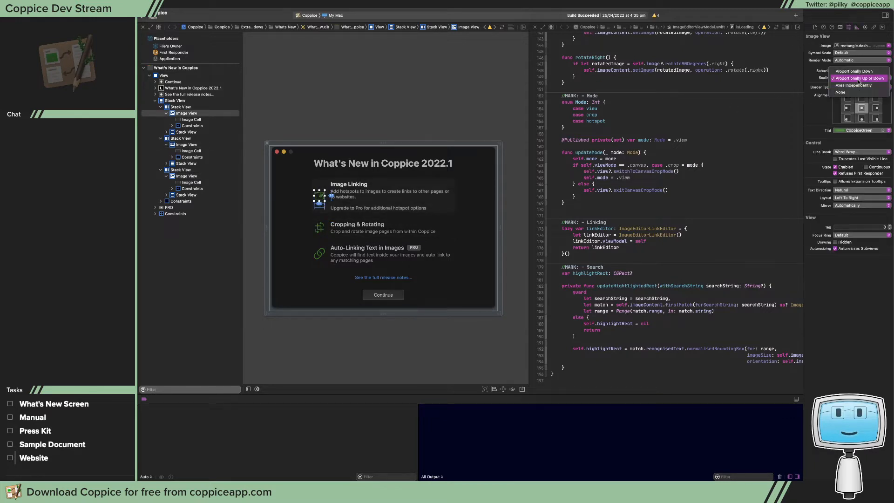
{"action": "left_click", "coordinate": [854, 71]}
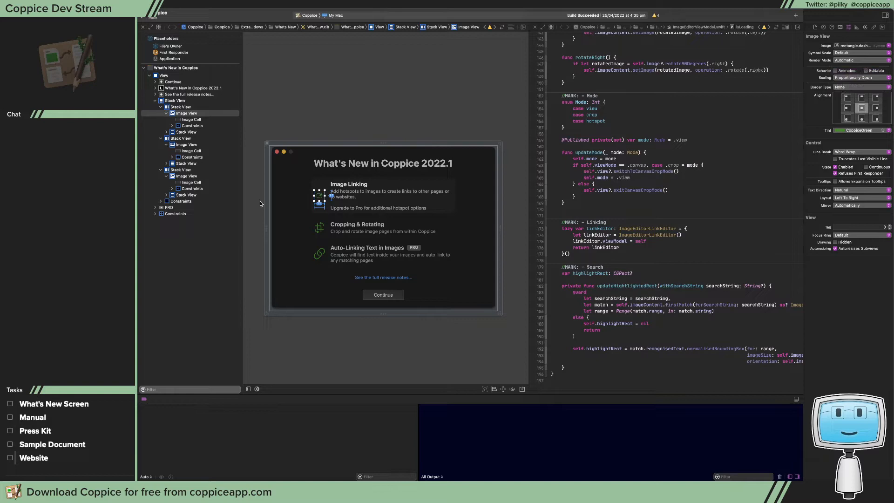
{"action": "left_click", "coordinate": [322, 221]}
{"action": "left_click", "coordinate": [859, 78]}
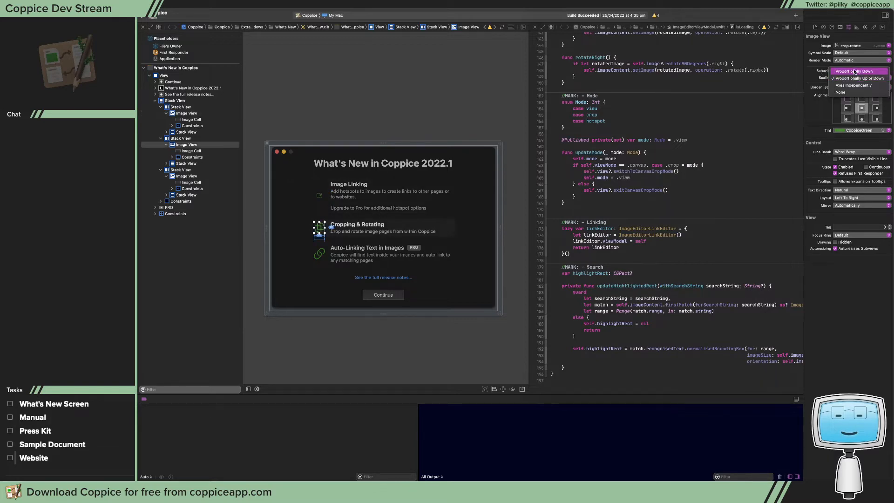
{"action": "left_click", "coordinate": [854, 71]}
Switch to Affinity Designer, enlarge and reposition its window to expose the layer list, and deselect the Rotate layer's artwork
{"action": "key", "text": "super+Tab"}
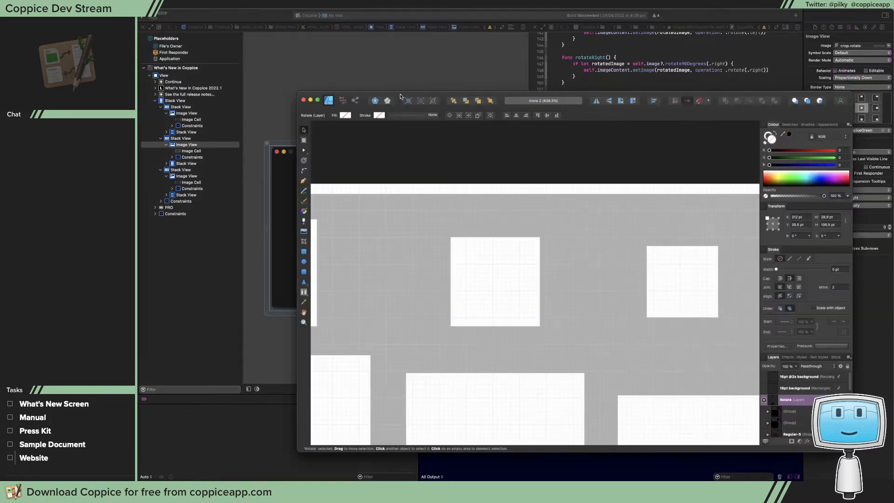
{"action": "left_click_drag", "start_coordinate": [403, 96], "coordinate": [228, 78]}
{"action": "left_click_drag", "start_coordinate": [680, 438], "coordinate": [893, 481]}
{"action": "scroll", "coordinate": [367, 231], "scroll_direction": "down", "scroll_amount": 5}
{"action": "scroll", "coordinate": [643, 278], "scroll_direction": "right", "scroll_amount": 5}
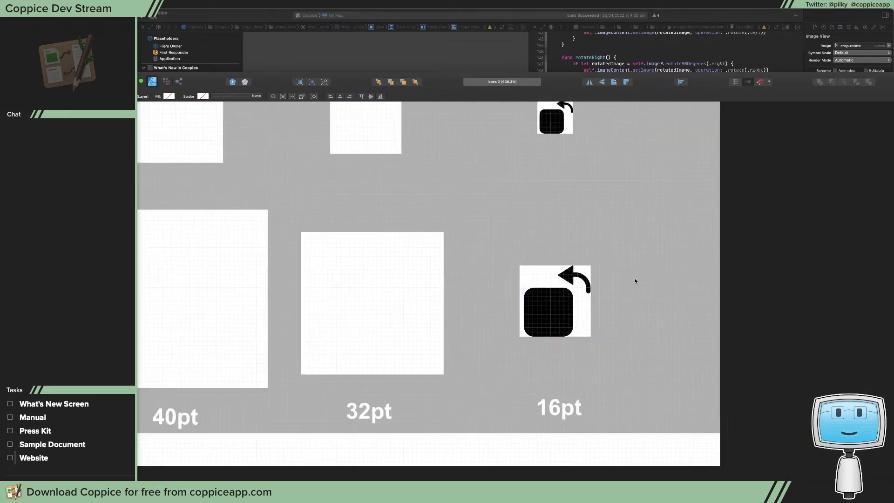
{"action": "left_click", "coordinate": [634, 245]}
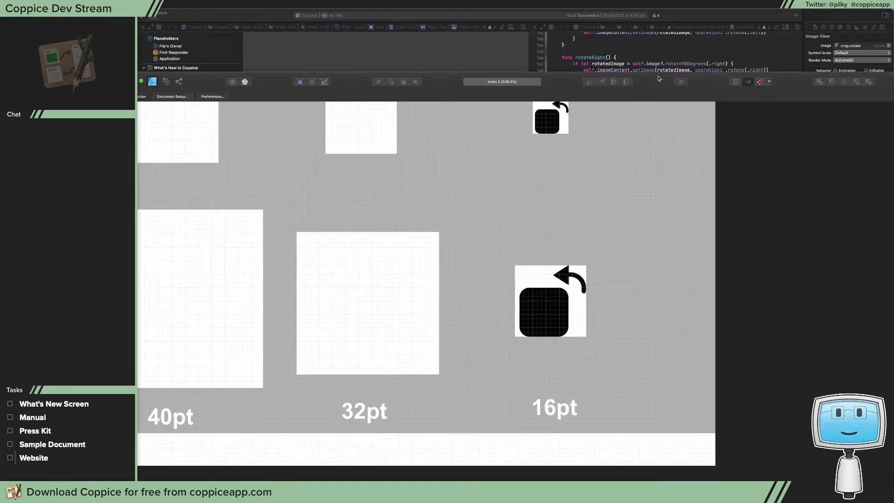
{"action": "left_click_drag", "start_coordinate": [659, 79], "coordinate": [537, 12]}
Collapse the Rotate layer and add a new layer named "Crop & Rotate" at the top of the layer stack
{"action": "left_click", "coordinate": [804, 318]}
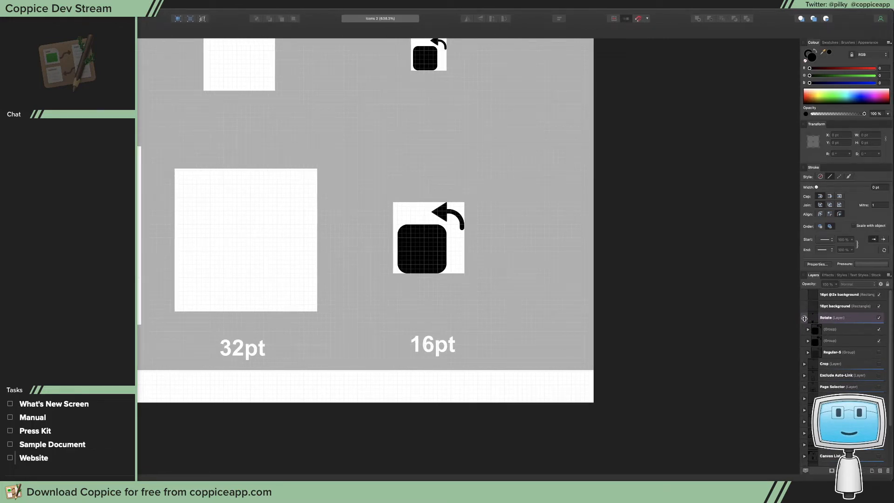
{"action": "scroll", "coordinate": [815, 326], "scroll_direction": "down", "scroll_amount": 1}
{"action": "scroll", "coordinate": [816, 327], "scroll_direction": "up", "scroll_amount": 1}
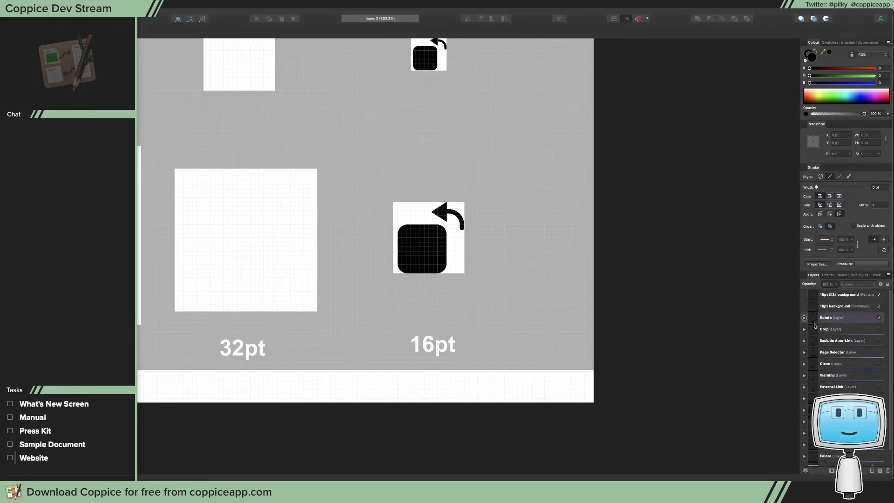
{"action": "left_click", "coordinate": [824, 307]}
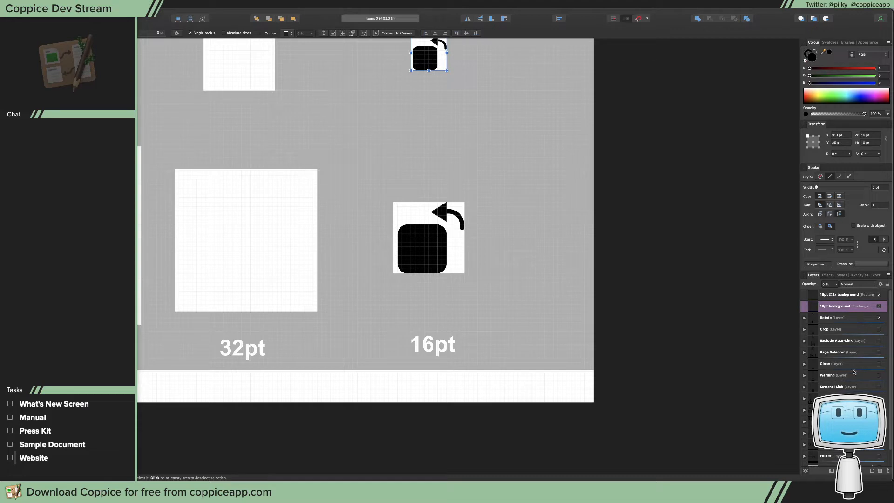
{"action": "left_click", "coordinate": [872, 471]}
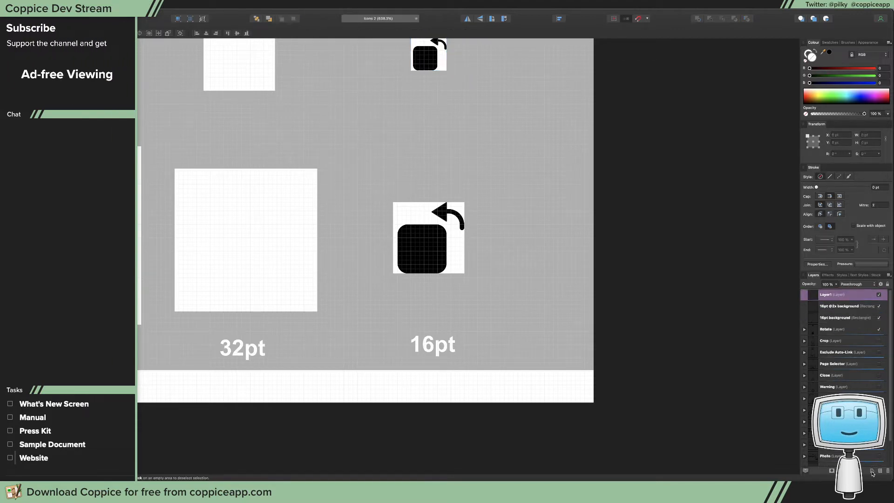
{"action": "double_click", "coordinate": [829, 294]}
{"action": "type", "text": "Crop & Rotate"}
{"action": "key", "text": "Return"}
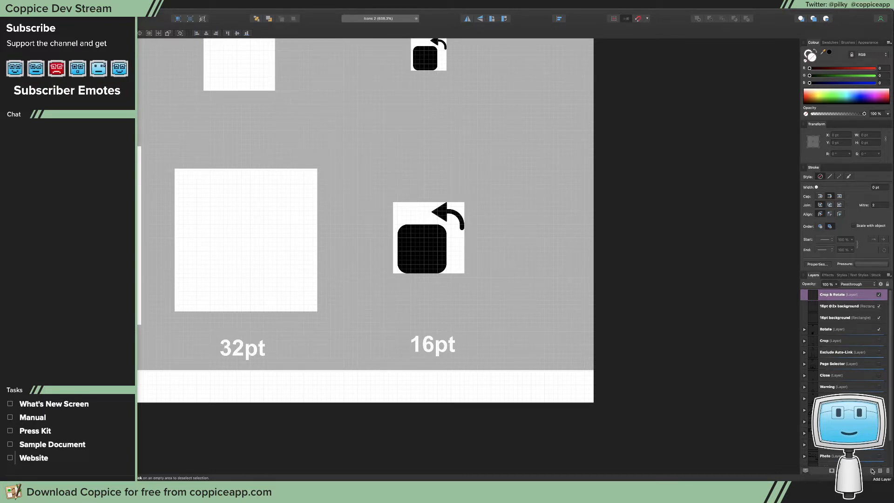
Copy the curve and triangle of the arrow from the Rotate layer's large 16pt icon into the Crop & Rotate layer
{"action": "right_click", "coordinate": [855, 296]}
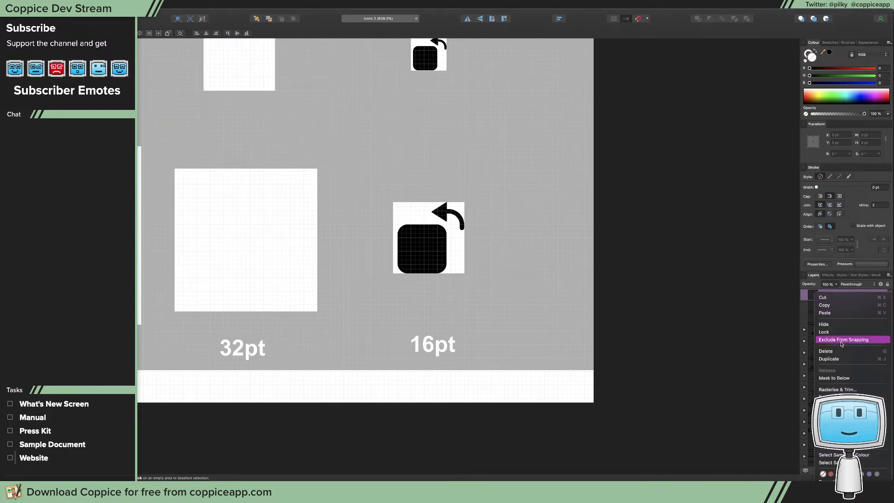
{"action": "left_click", "coordinate": [780, 320]}
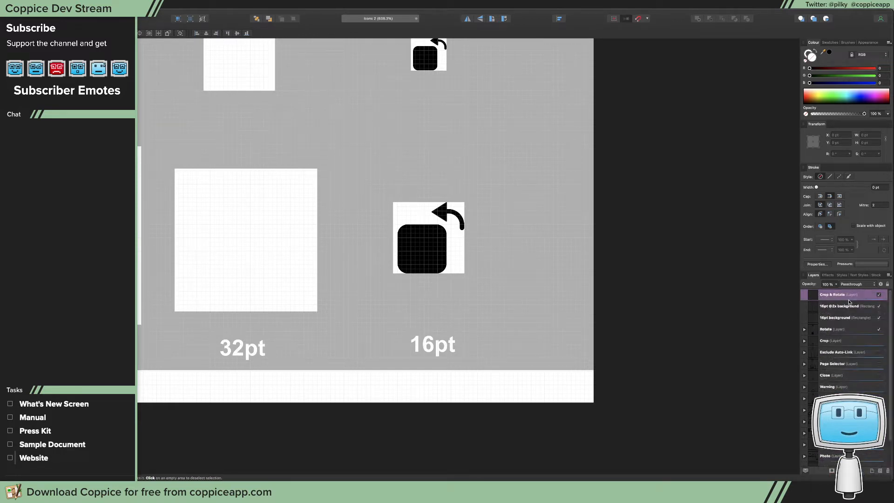
{"action": "left_click", "coordinate": [804, 329]}
{"action": "left_click", "coordinate": [826, 340]}
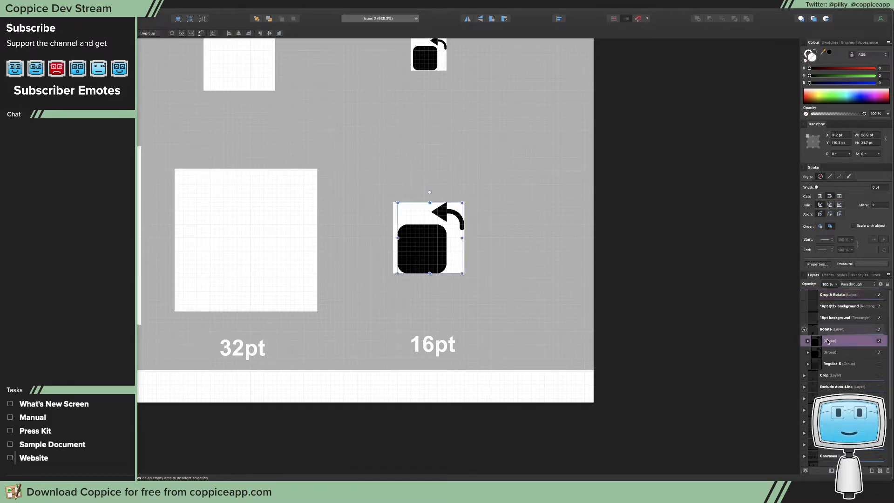
{"action": "double_click", "coordinate": [452, 212]}
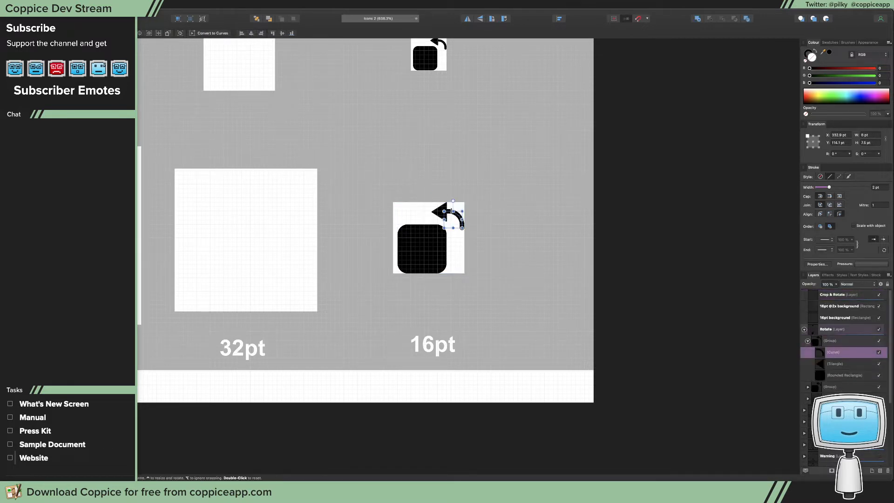
{"action": "left_click", "coordinate": [439, 211], "text": "shift"}
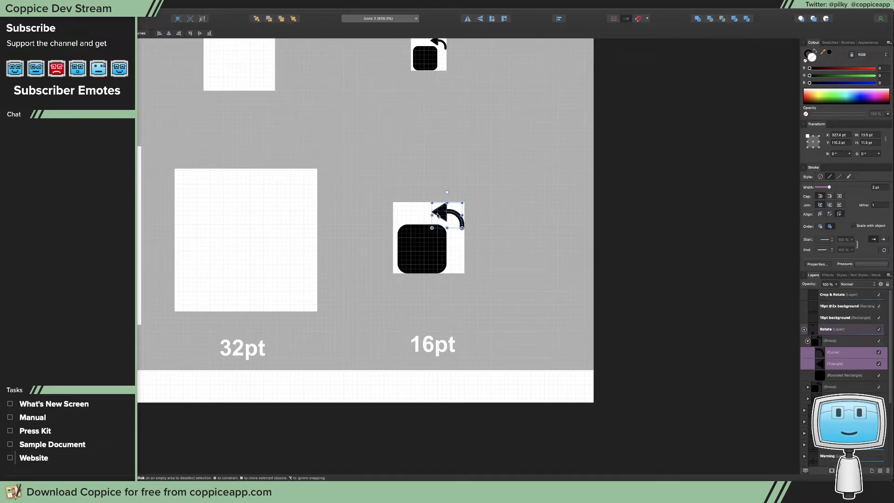
{"action": "left_click", "coordinate": [834, 295]}
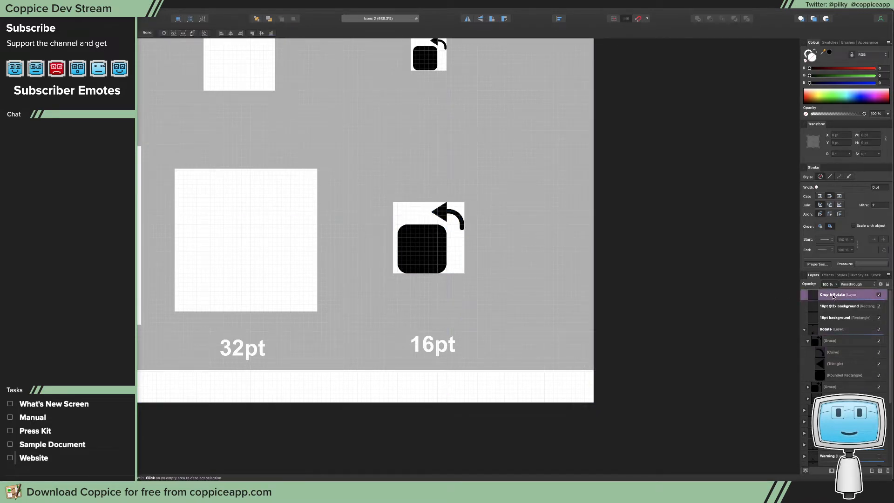
{"action": "key", "text": "super+v"}
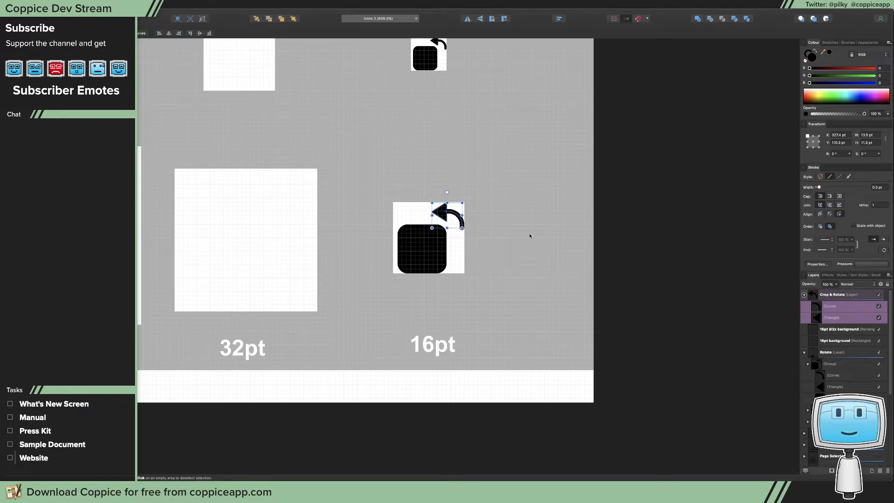
Move the pasted arrow into the top-right corner of the upper white square in the 32pt column
{"action": "mouse_move", "coordinate": [520, 233]}
{"action": "left_mouse_down"}
{"action": "mouse_move", "coordinate": [433, 206]}
{"action": "mouse_move", "coordinate": [485, 220]}
{"action": "mouse_move", "coordinate": [320, 197]}
{"action": "mouse_move", "coordinate": [263, 100]}
{"action": "left_mouse_up"}
{"action": "left_click", "coordinate": [451, 211]}
{"action": "left_click", "coordinate": [440, 211], "text": "shift"}
{"action": "scroll", "coordinate": [348, 153], "scroll_direction": "up", "scroll_amount": 5}
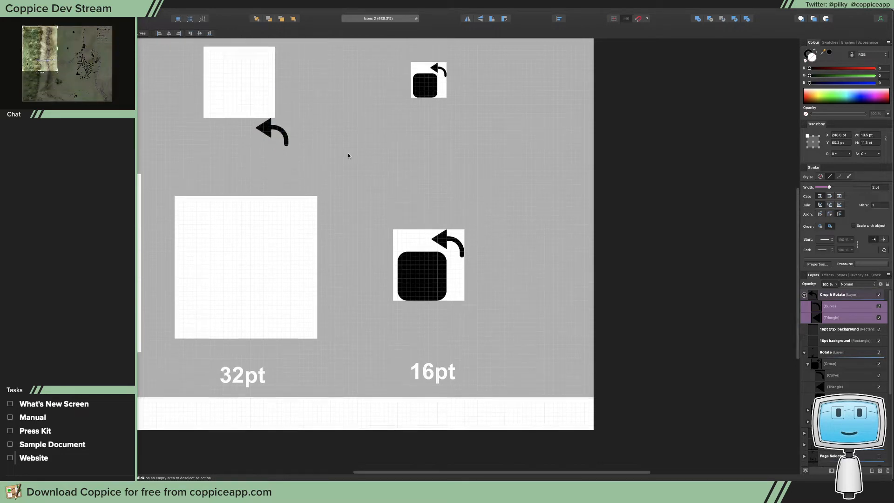
{"action": "left_click_drag", "start_coordinate": [267, 228], "coordinate": [254, 154]}
{"action": "key", "text": "super+z"}
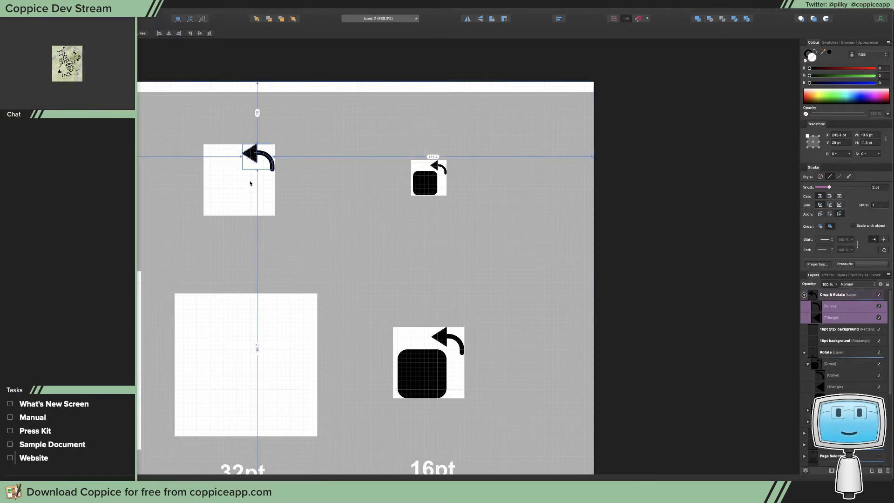
Nudge the arrow down slightly inside the white square to a Y position of 28.2 pt
{"action": "key", "text": "z"}
{"action": "left_click_drag", "start_coordinate": [247, 186], "coordinate": [524, 280]}
{"action": "key", "text": "v"}
{"action": "scroll", "coordinate": [353, 183], "scroll_direction": "up", "scroll_amount": 5}
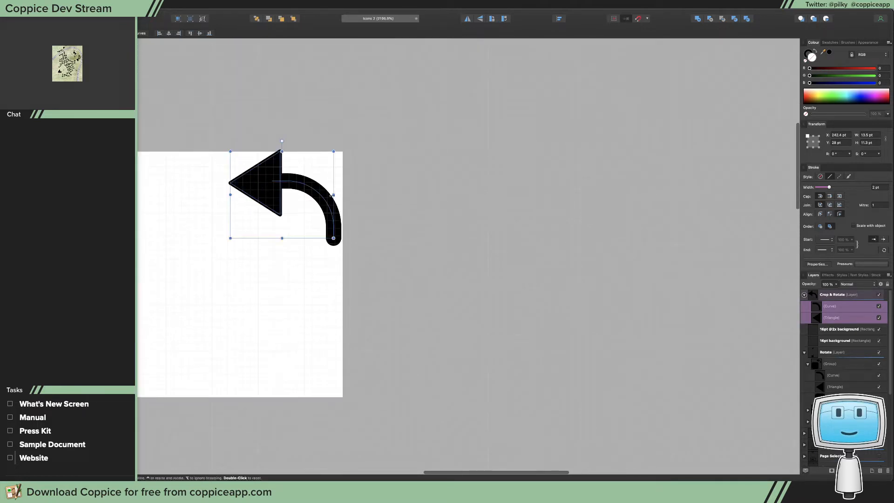
{"action": "left_click_drag", "start_coordinate": [266, 183], "coordinate": [266, 185]}
Set the view mode to Pixels (Retina) and nudge the arrow to an X position of 242.5 pt
{"action": "left_click", "coordinate": [147, 5]}
{"action": "mouse_move", "coordinate": [169, 5]}
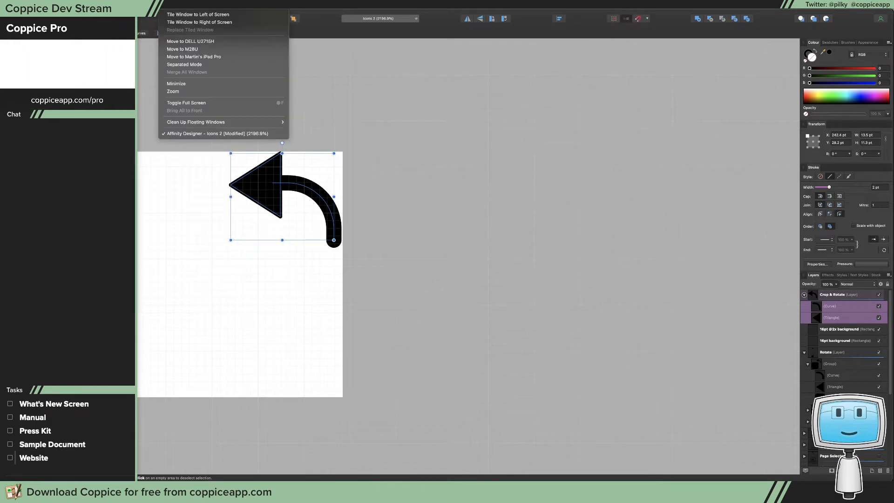
{"action": "mouse_move", "coordinate": [209, 52]}
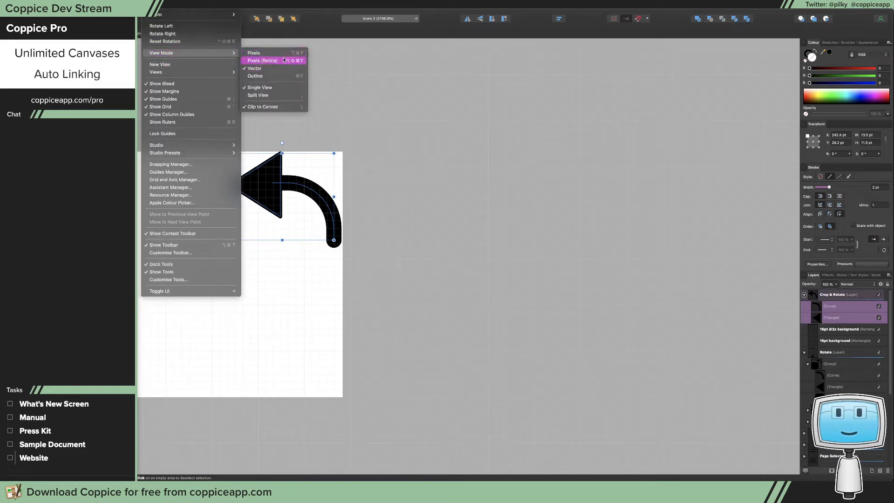
{"action": "left_click", "coordinate": [284, 59]}
{"action": "left_click", "coordinate": [169, 5]}
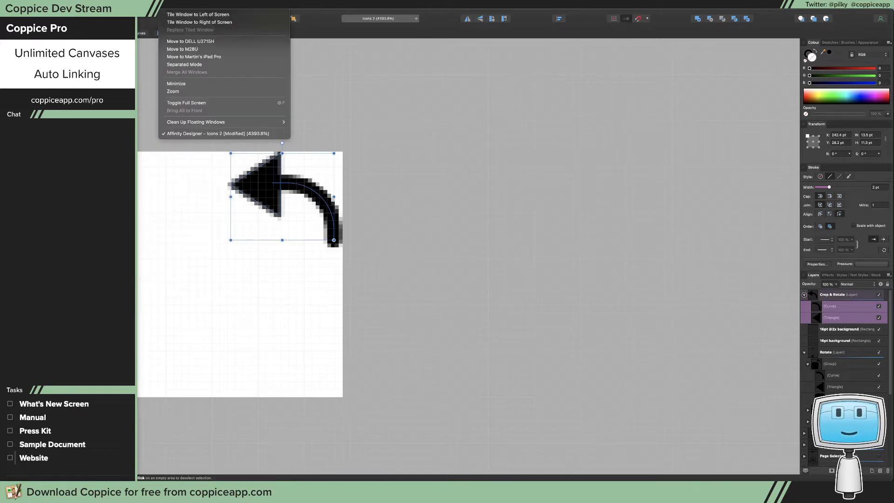
{"action": "left_click", "coordinate": [147, 5]}
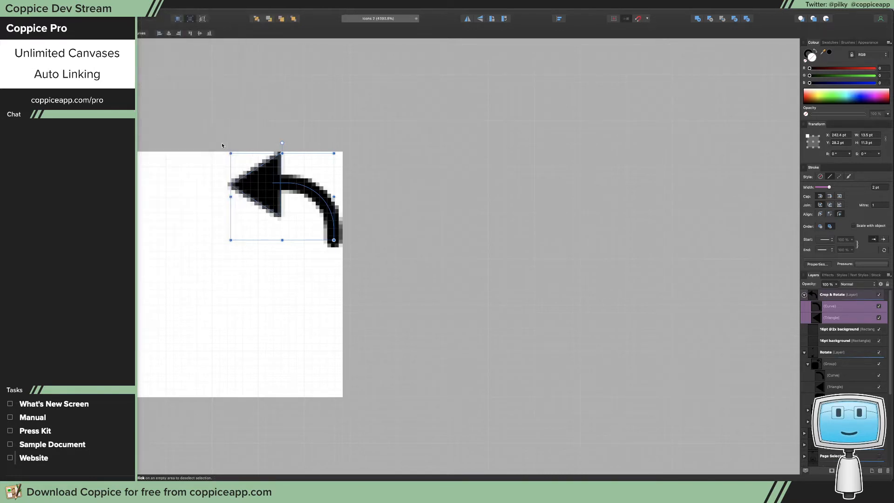
{"action": "left_click_drag", "start_coordinate": [266, 196], "coordinate": [267, 197]}
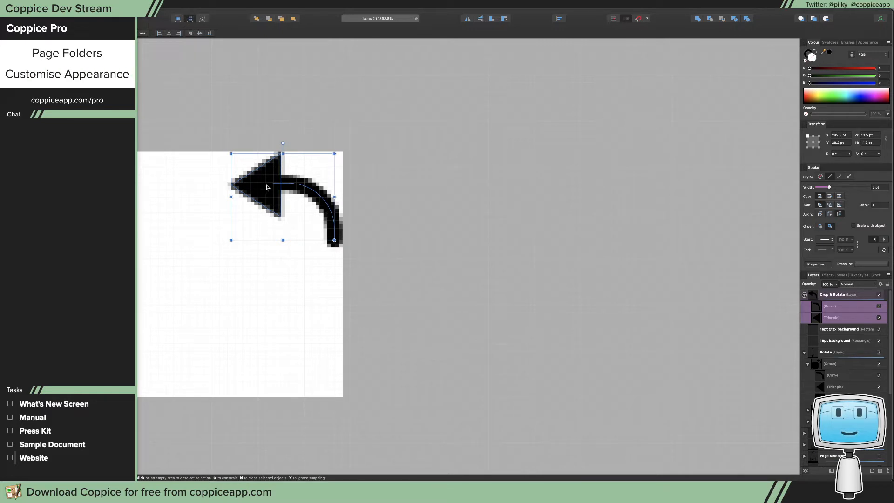
Group the arrow's curve and triangle, and place a duplicate rotated 180° in the white square's bottom-left corner
{"action": "key", "text": "super+g"}
{"action": "left_click_drag", "start_coordinate": [266, 187], "coordinate": [141, 333]}
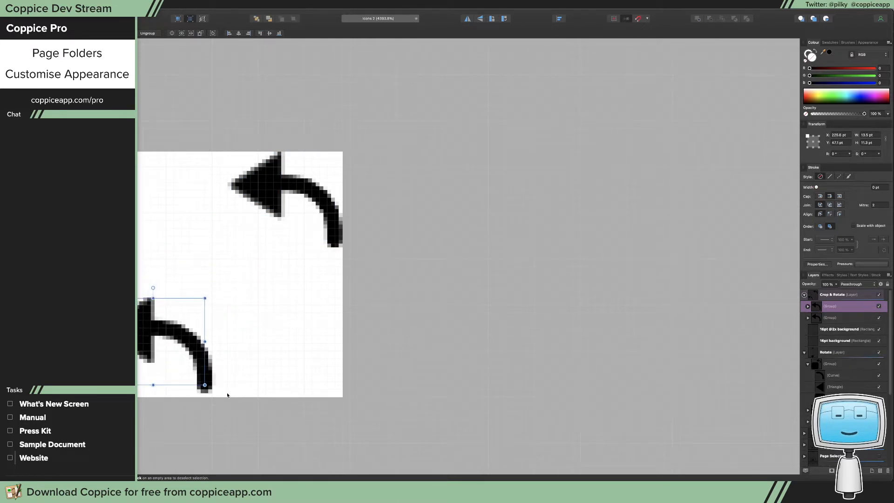
{"action": "left_click_drag", "start_coordinate": [154, 287], "coordinate": [146, 431]}
{"action": "left_click_drag", "start_coordinate": [163, 371], "coordinate": [167, 382]}
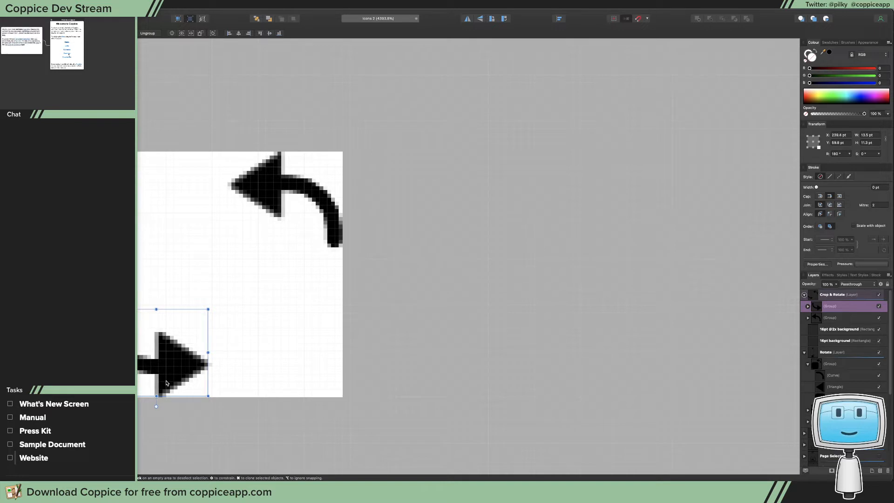
Hide the Rotate layer and show the Crop layer
{"action": "scroll", "coordinate": [351, 332], "scroll_direction": "down", "scroll_amount": 6}
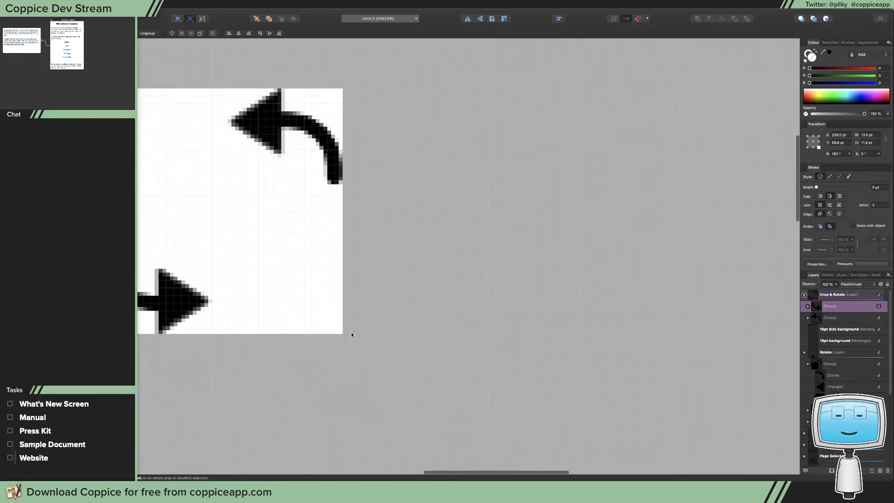
{"action": "scroll", "coordinate": [351, 334], "scroll_direction": "right", "scroll_amount": 5}
{"action": "scroll", "coordinate": [351, 334], "scroll_direction": "down", "scroll_amount": 10}
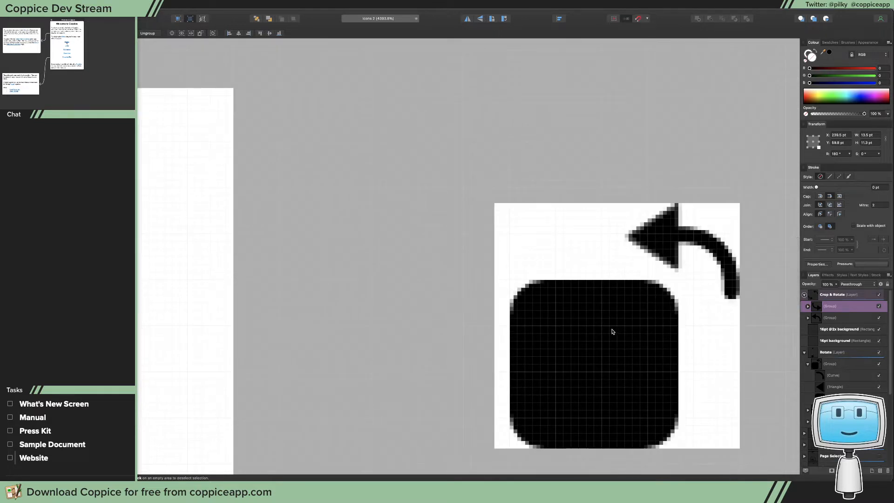
{"action": "scroll", "coordinate": [321, 311], "scroll_direction": "up", "scroll_amount": 7}
{"action": "scroll", "coordinate": [322, 313], "scroll_direction": "down", "scroll_amount": 4}
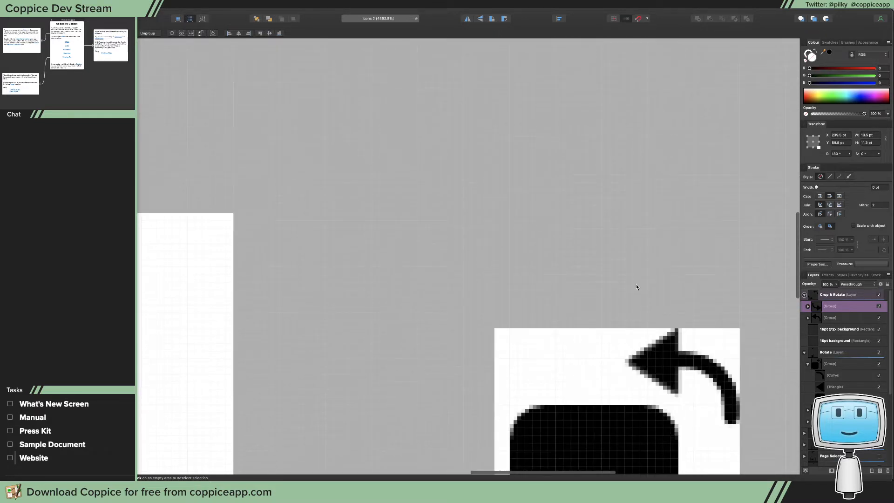
{"action": "key", "text": "z"}
{"action": "left_click_drag", "start_coordinate": [410, 223], "coordinate": [212, 249]}
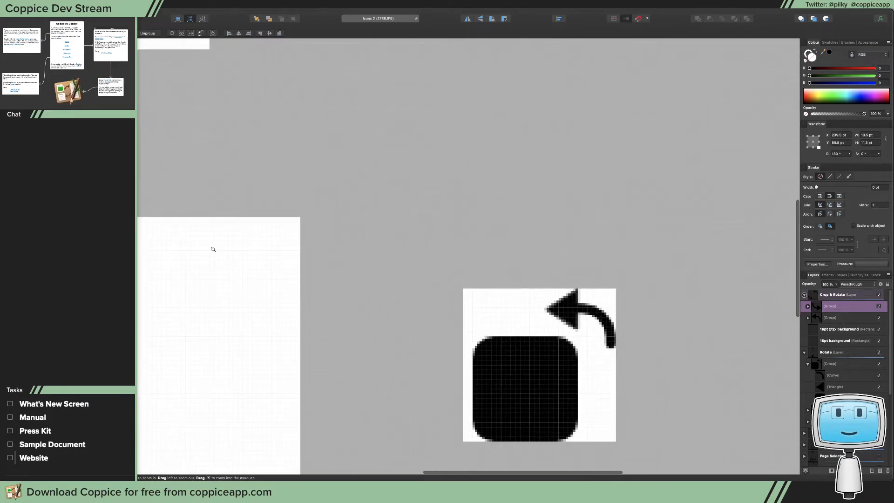
{"action": "key", "text": "v"}
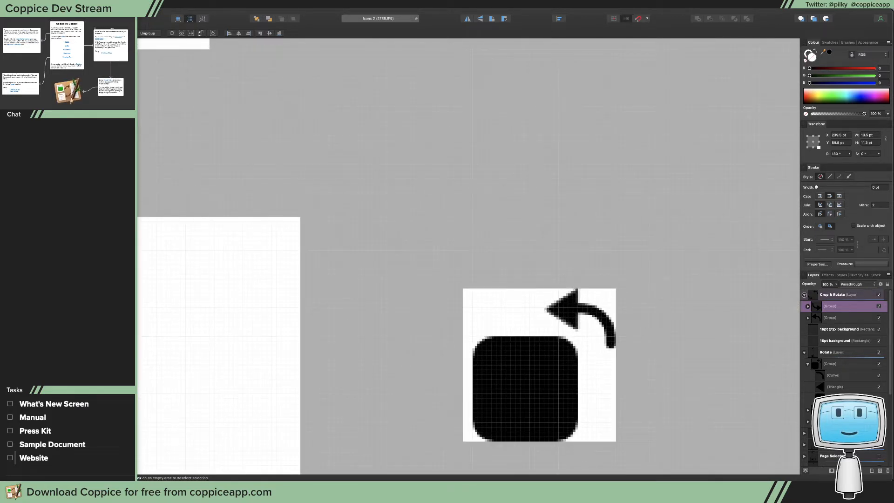
{"action": "scroll", "coordinate": [845, 349], "scroll_direction": "down", "scroll_amount": 3}
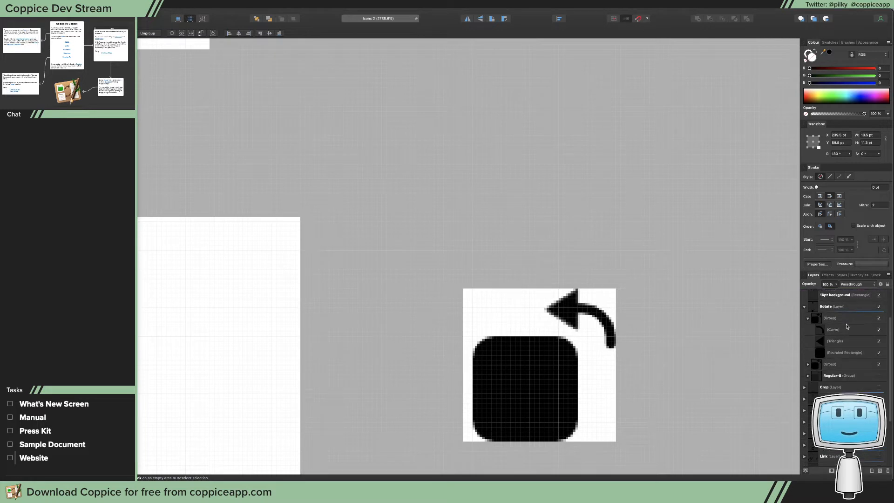
{"action": "scroll", "coordinate": [847, 327], "scroll_direction": "up", "scroll_amount": 1}
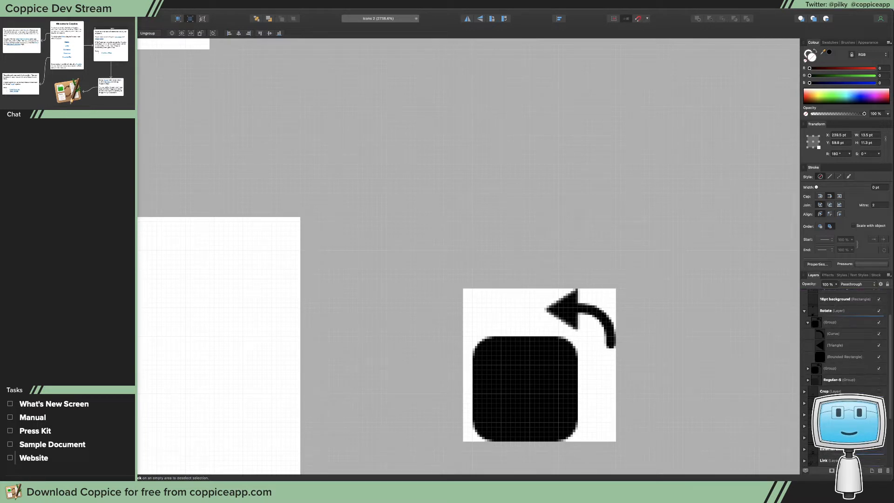
{"action": "left_click", "coordinate": [832, 391]}
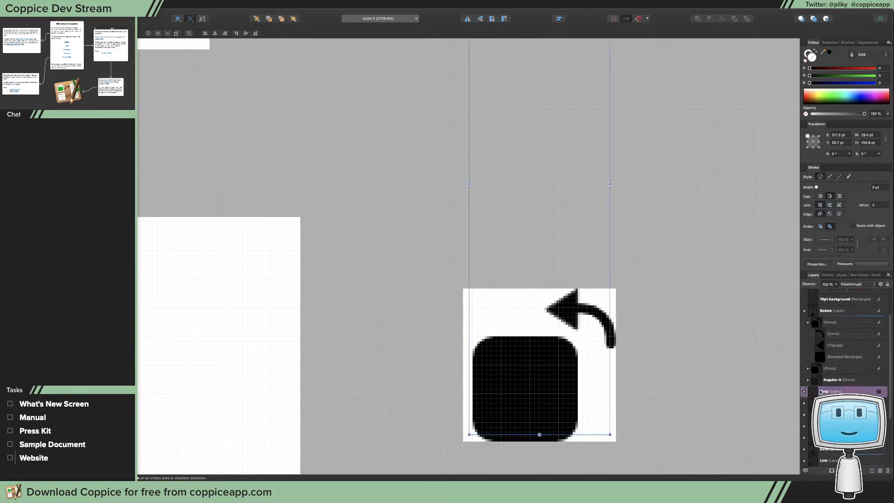
{"action": "scroll", "coordinate": [821, 392], "scroll_direction": "up", "scroll_amount": 3}
{"action": "left_click", "coordinate": [876, 339]}
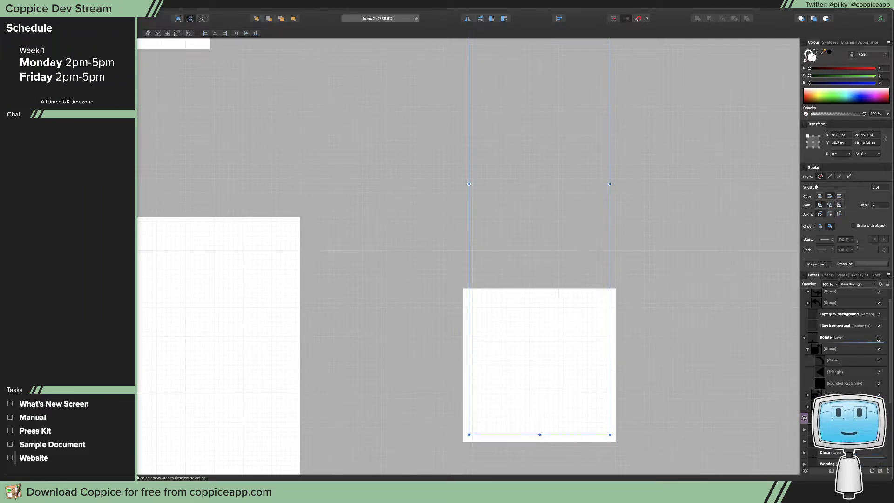
{"action": "left_click", "coordinate": [878, 418]}
Copy the large 16pt crop glyph into the Crop & Rotate layer and centre it on the white square with the arrows
{"action": "scroll", "coordinate": [594, 322], "scroll_direction": "up", "scroll_amount": 4}
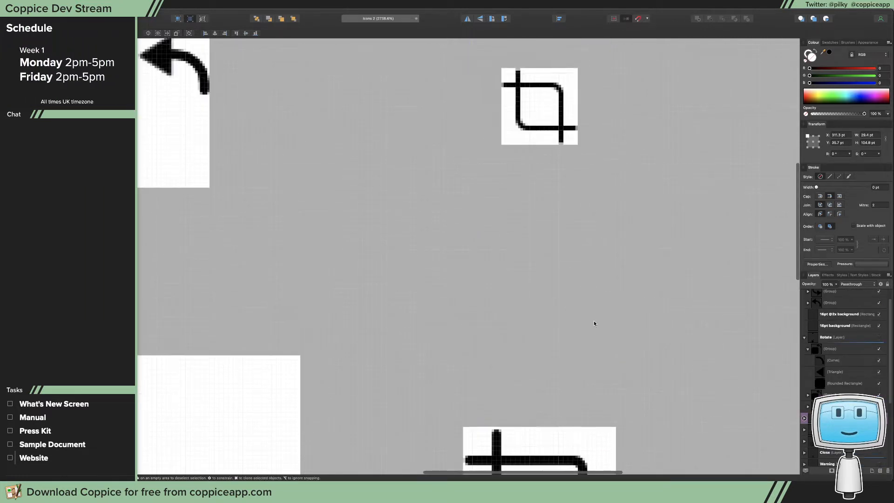
{"action": "scroll", "coordinate": [594, 327], "scroll_direction": "up", "scroll_amount": 1}
{"action": "scroll", "coordinate": [595, 329], "scroll_direction": "down", "scroll_amount": 5}
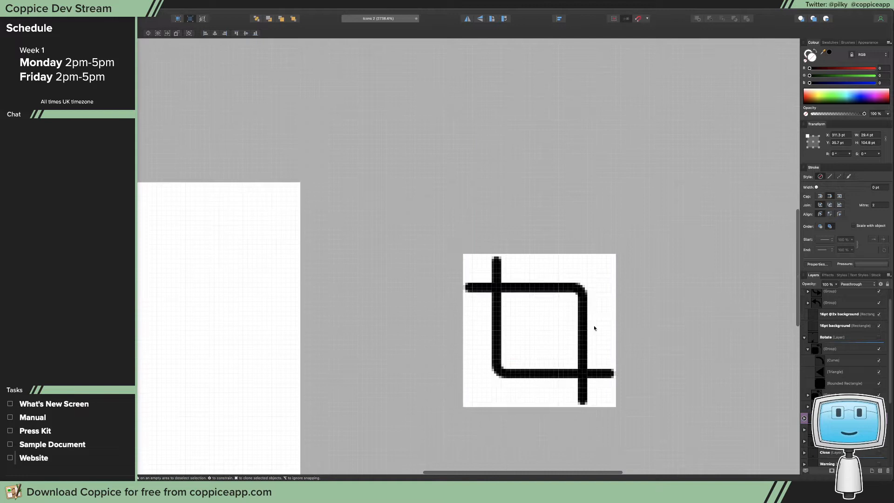
{"action": "left_click", "coordinate": [549, 289]}
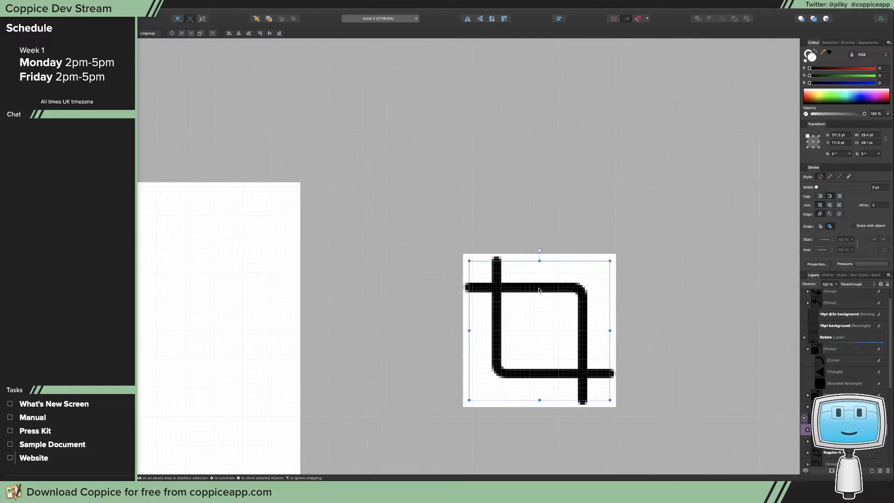
{"action": "scroll", "coordinate": [538, 290], "scroll_direction": "down", "scroll_amount": 3}
{"action": "scroll", "coordinate": [446, 299], "scroll_direction": "up", "scroll_amount": 2}
{"action": "scroll", "coordinate": [446, 299], "scroll_direction": "left", "scroll_amount": 4}
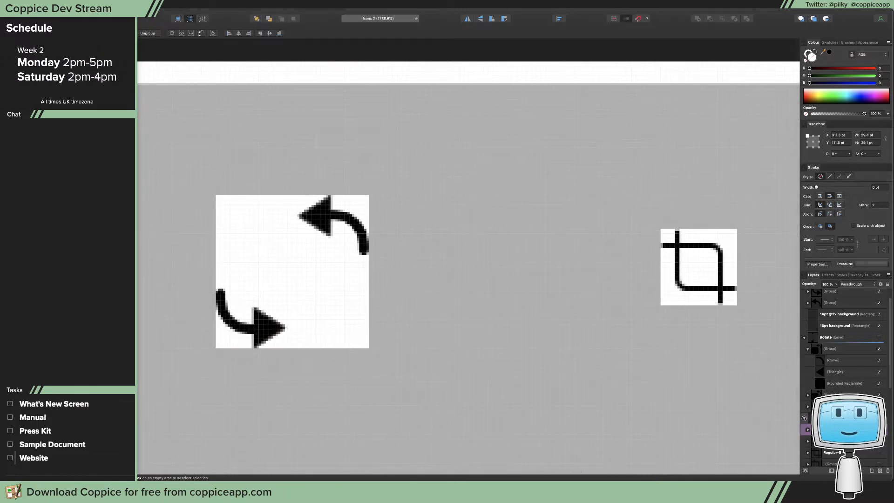
{"action": "left_click_drag", "start_coordinate": [837, 309], "coordinate": [837, 317]}
{"action": "left_click_drag", "start_coordinate": [746, 279], "coordinate": [340, 320]}
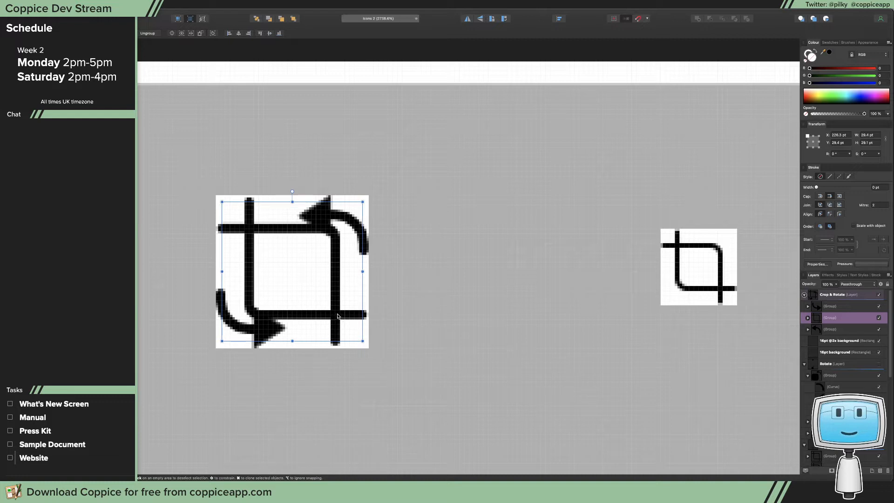
{"action": "left_click_drag", "start_coordinate": [340, 313], "coordinate": [340, 313]}
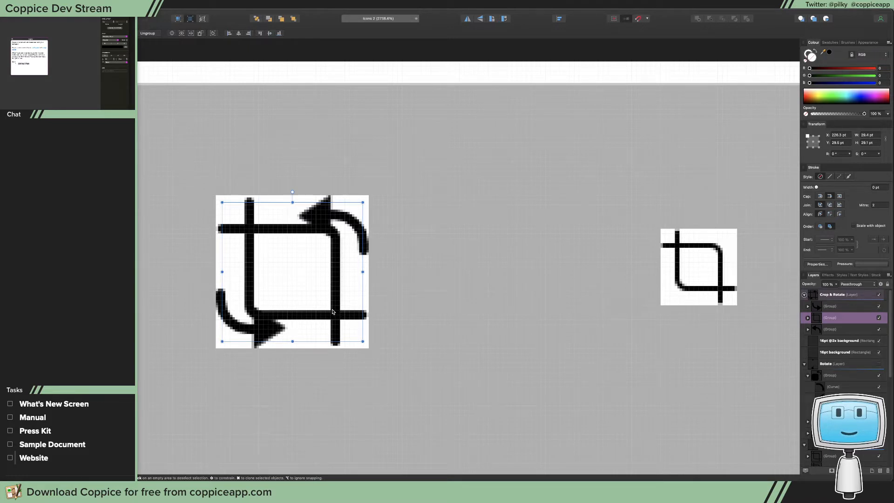
Ungroup the large crop glyph and move its upper-right curve about 3 pt left and 3 pt down
{"action": "key", "text": "a"}
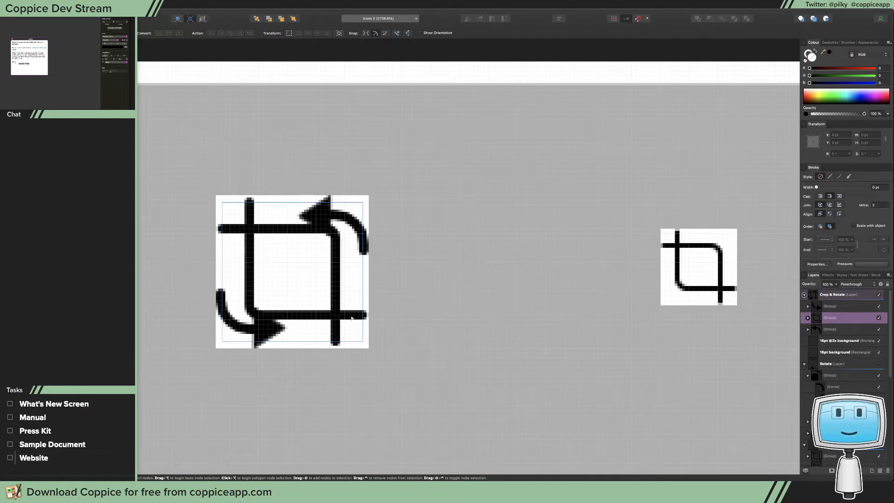
{"action": "key", "text": "v"}
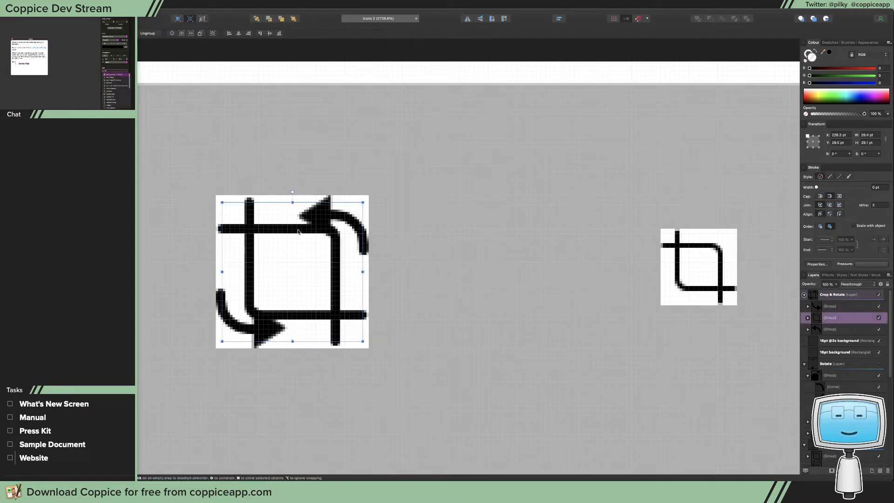
{"action": "key", "text": "super+shift+g"}
{"action": "left_click", "coordinate": [299, 231]}
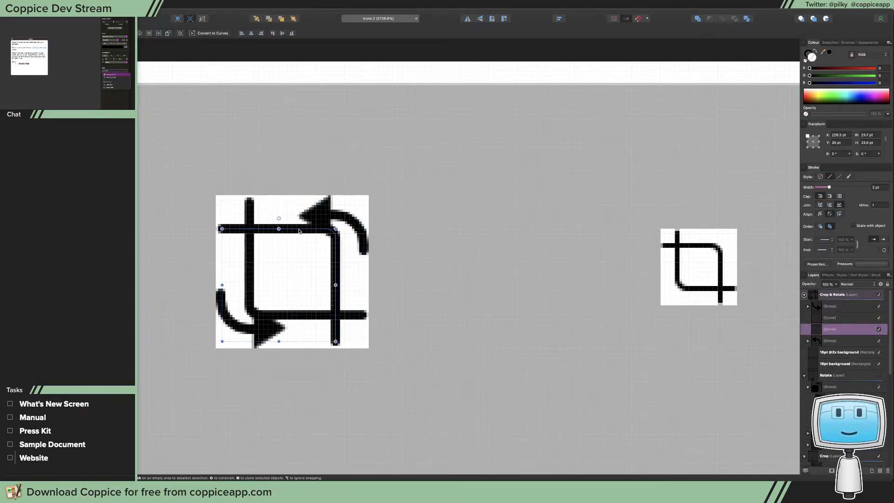
{"action": "left_click_drag", "start_coordinate": [299, 231], "coordinate": [285, 243]}
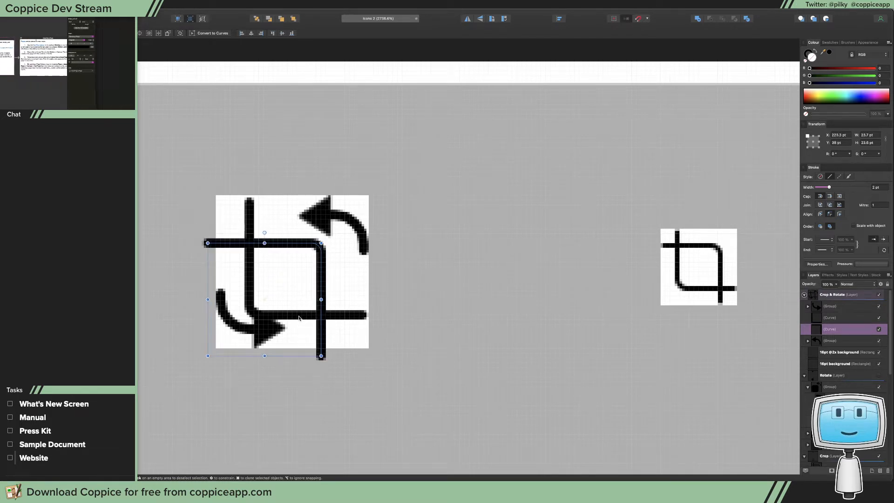
Move the glyph's lower-left curve about 2.5 pt right and up, towards the centre of the white square
{"action": "left_click", "coordinate": [299, 317]}
{"action": "left_click_drag", "start_coordinate": [296, 318], "coordinate": [496, 336]}
{"action": "key", "text": "z"}
{"action": "key", "text": "v"}
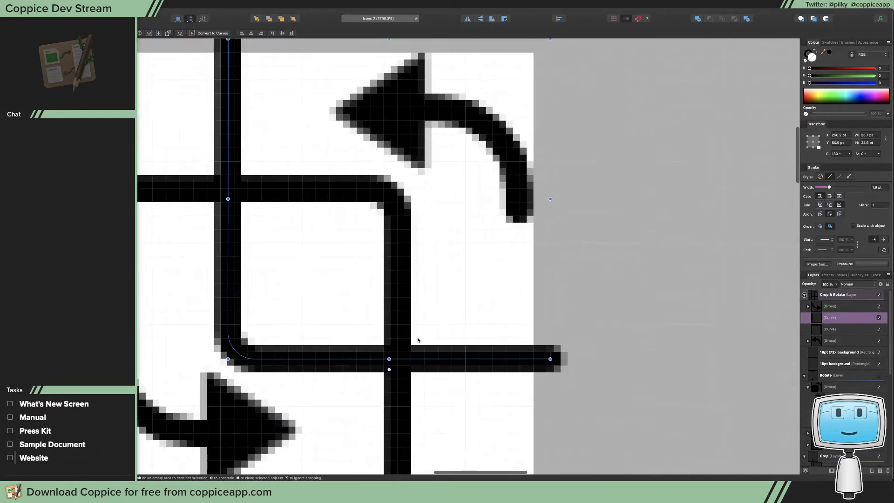
Nudge the upper-right crop curve down by 1 pt, away from the top arrow
{"action": "key", "text": "a"}
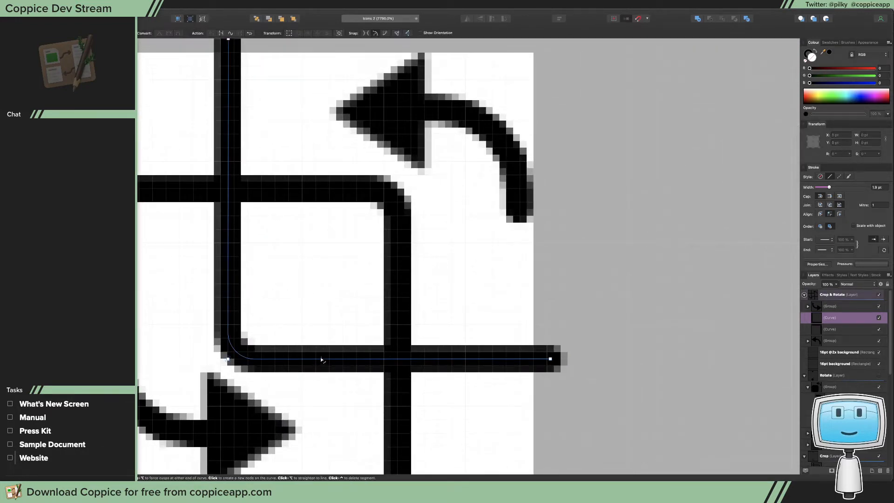
{"action": "left_click", "coordinate": [398, 278]}
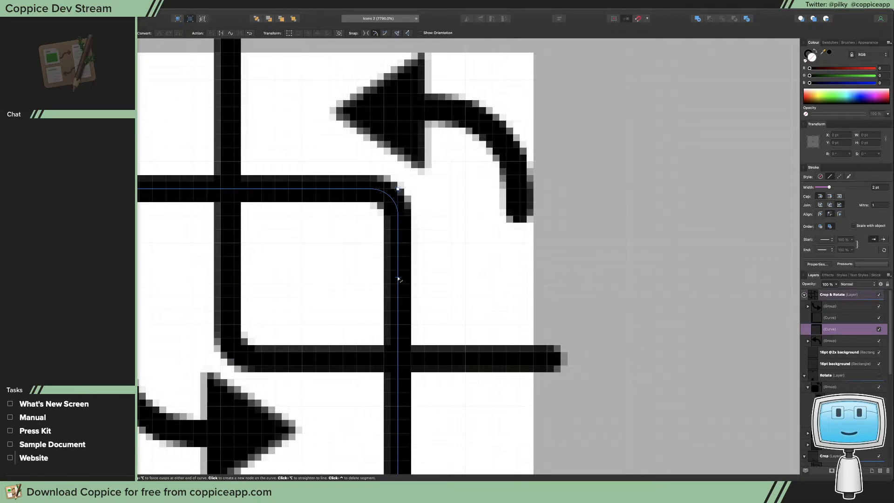
{"action": "key", "text": "Up"}
{"action": "key", "text": "Down"}
{"action": "key", "text": "shift+Up"}
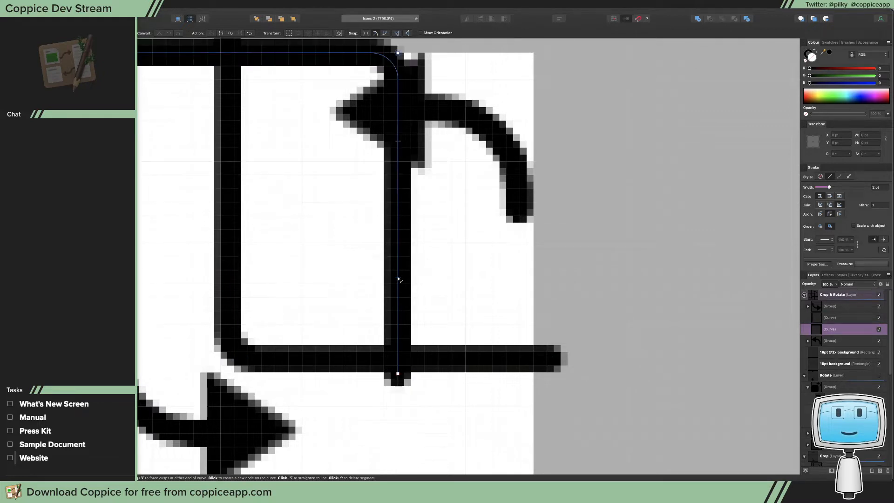
{"action": "key", "text": "shift+Down"}
{"action": "key", "text": "Down"}
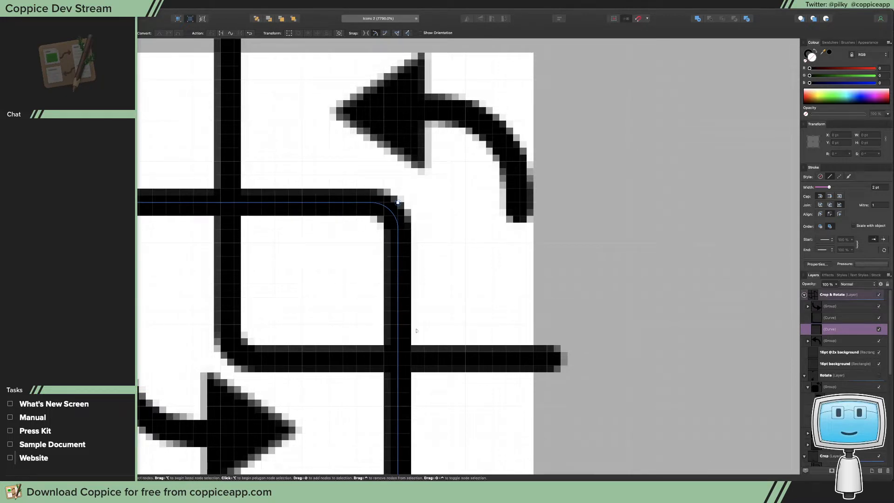
Shift the lower-left crop curve about 0.5 pt right and raise it to a Y position of 49.1 pt
{"action": "left_click", "coordinate": [456, 359]}
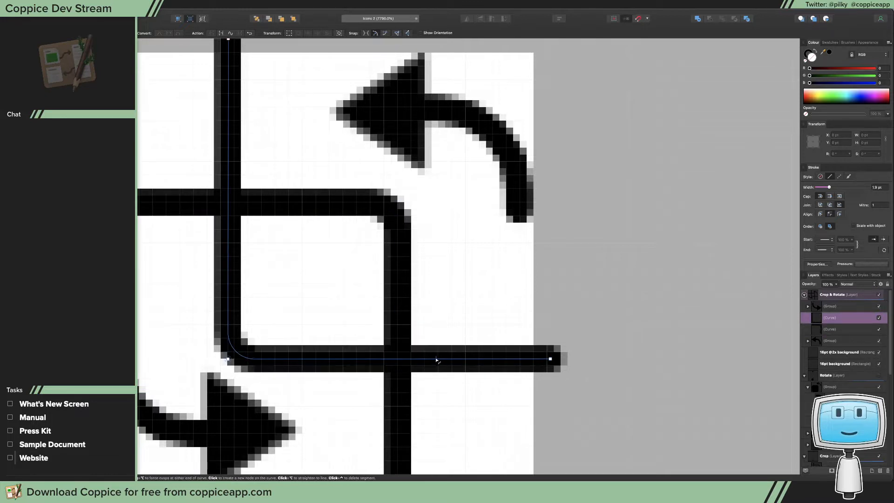
{"action": "key", "text": "v"}
{"action": "left_click_drag", "start_coordinate": [438, 359], "coordinate": [438, 361]}
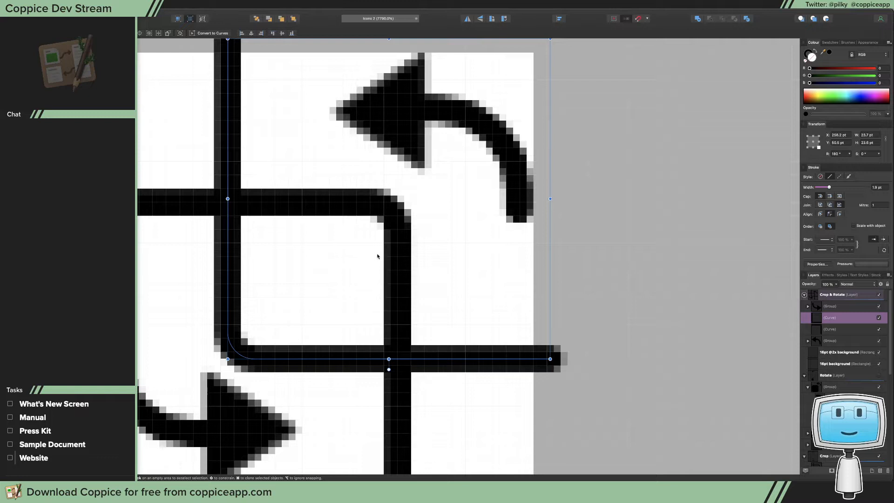
{"action": "left_click_drag", "start_coordinate": [223, 273], "coordinate": [239, 272]}
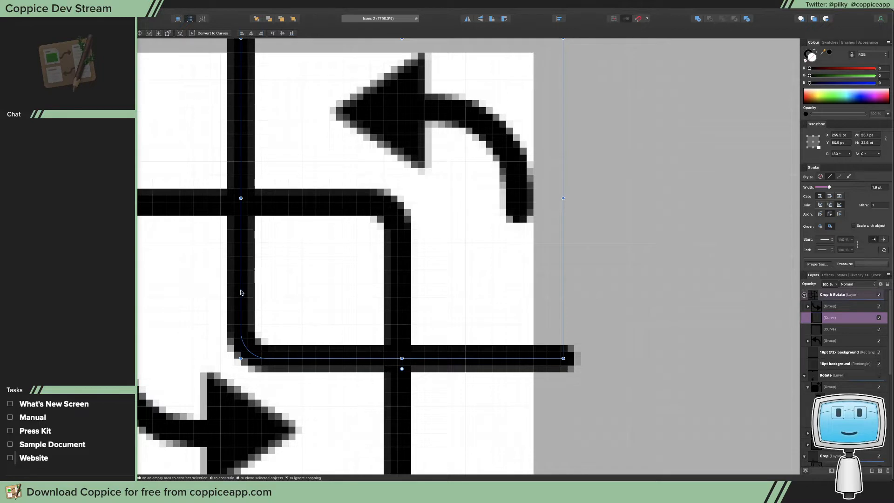
{"action": "left_click_drag", "start_coordinate": [241, 292], "coordinate": [235, 292]}
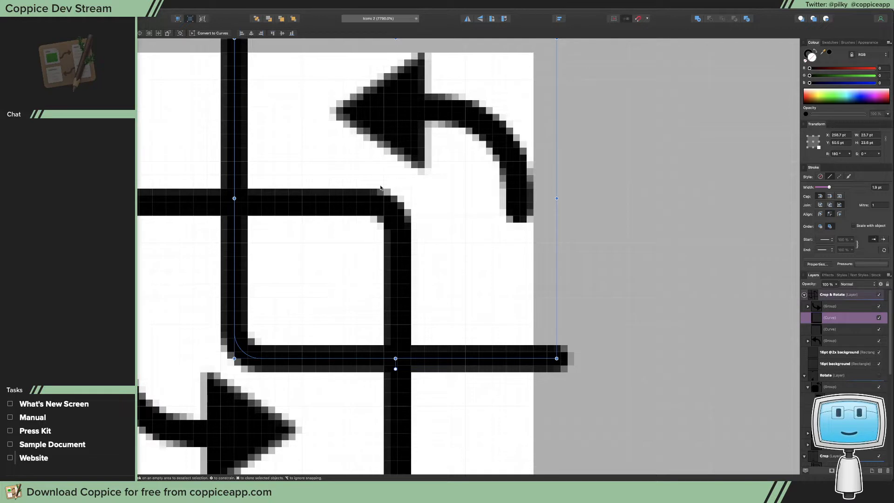
{"action": "key", "text": "Up"}
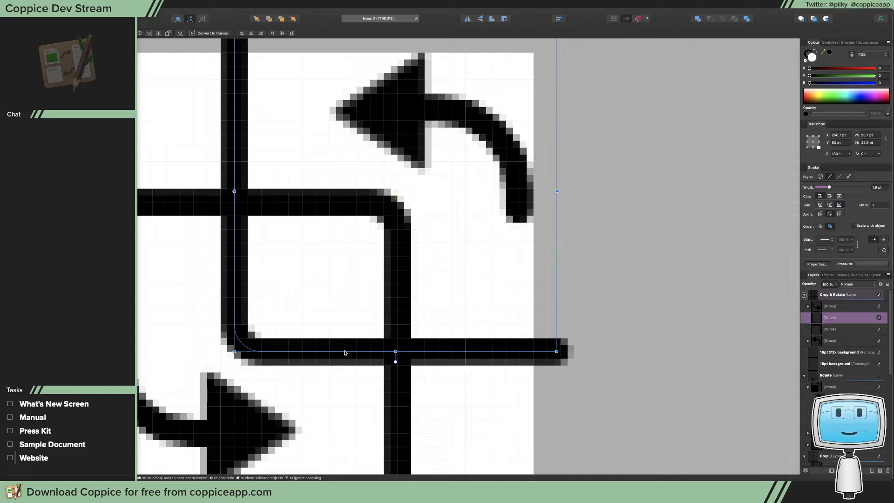
{"action": "left_click_drag", "start_coordinate": [344, 352], "coordinate": [343, 342]}
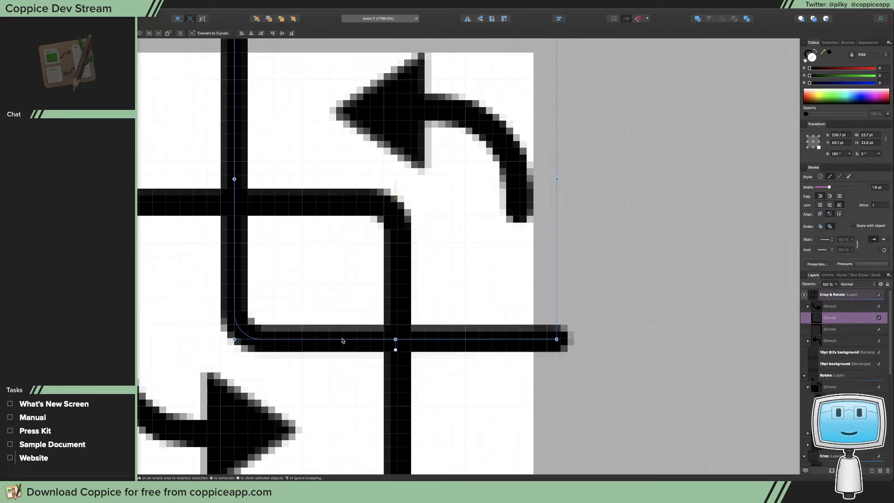
Compare the positions of the two rotation arrow groups against the crop curves
{"action": "scroll", "coordinate": [325, 363], "scroll_direction": "down", "scroll_amount": 2}
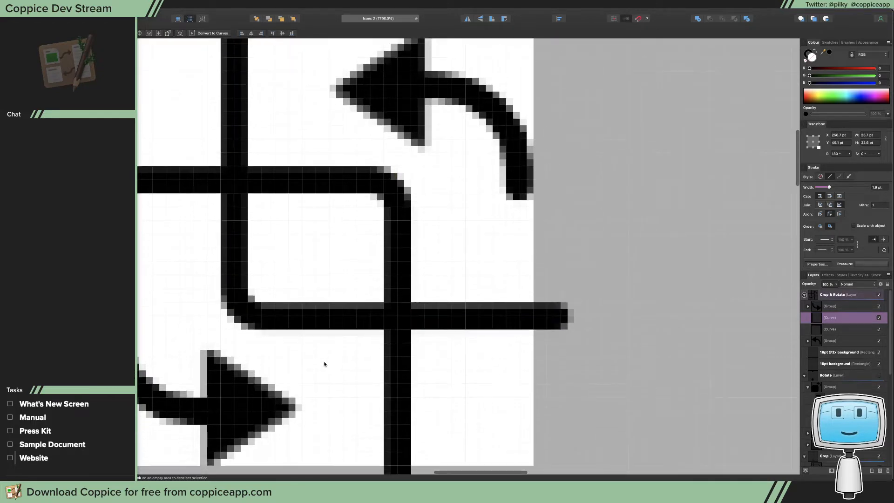
{"action": "left_click", "coordinate": [272, 397]}
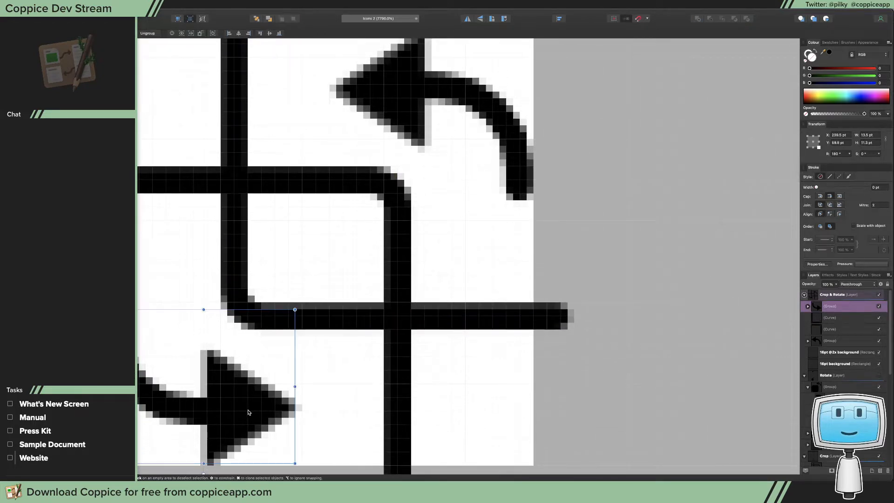
{"action": "left_click", "coordinate": [493, 123]}
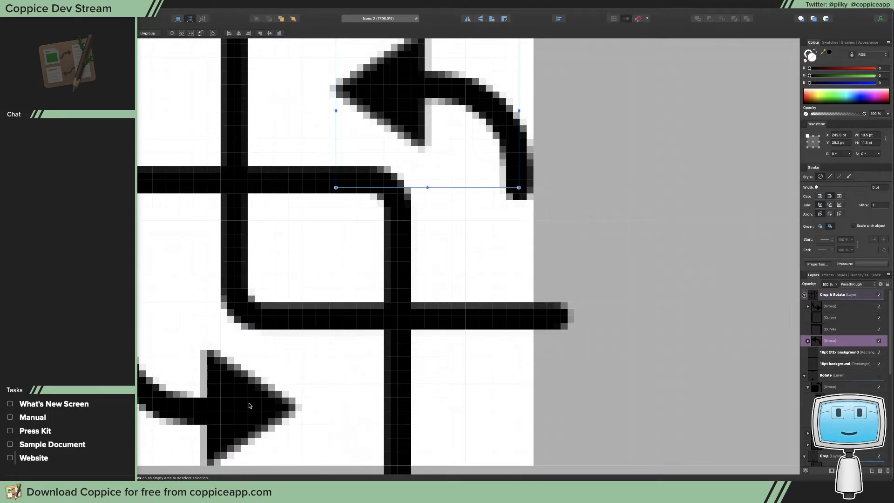
{"action": "left_click", "coordinate": [249, 406]}
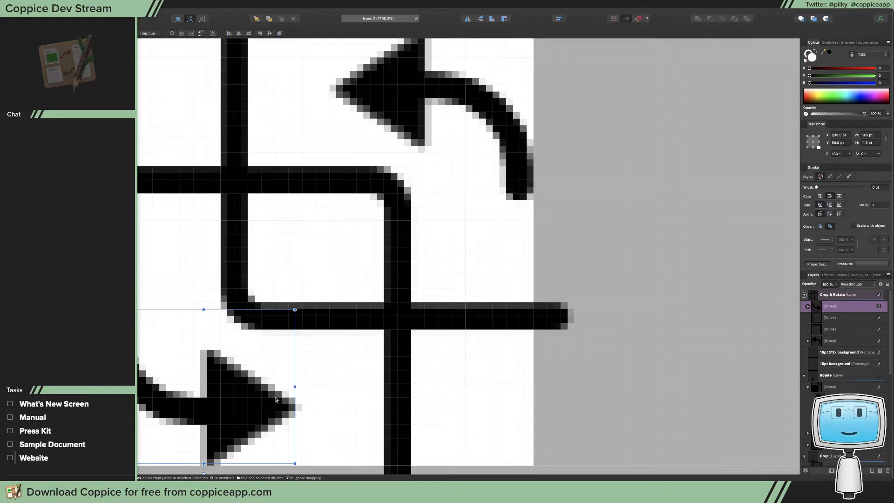
{"action": "left_click", "coordinate": [511, 142]}
{"action": "scroll", "coordinate": [606, 233], "scroll_direction": "up", "scroll_amount": 5}
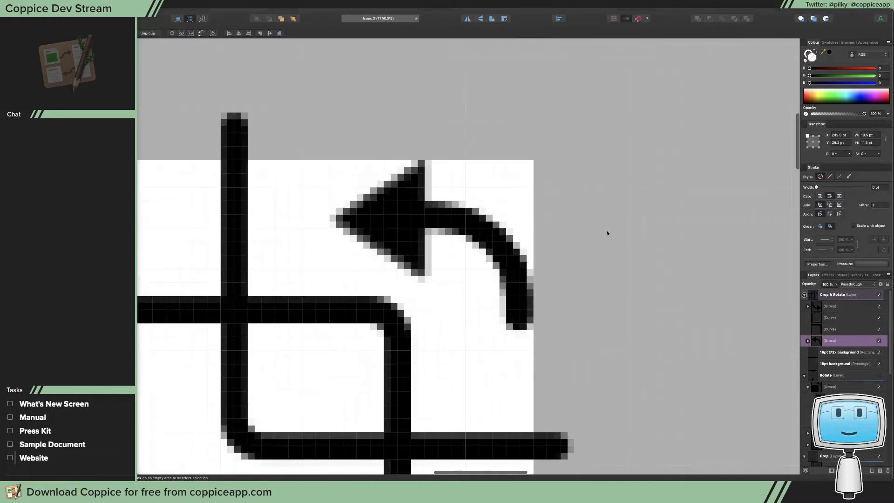
{"action": "scroll", "coordinate": [607, 233], "scroll_direction": "down", "scroll_amount": 4}
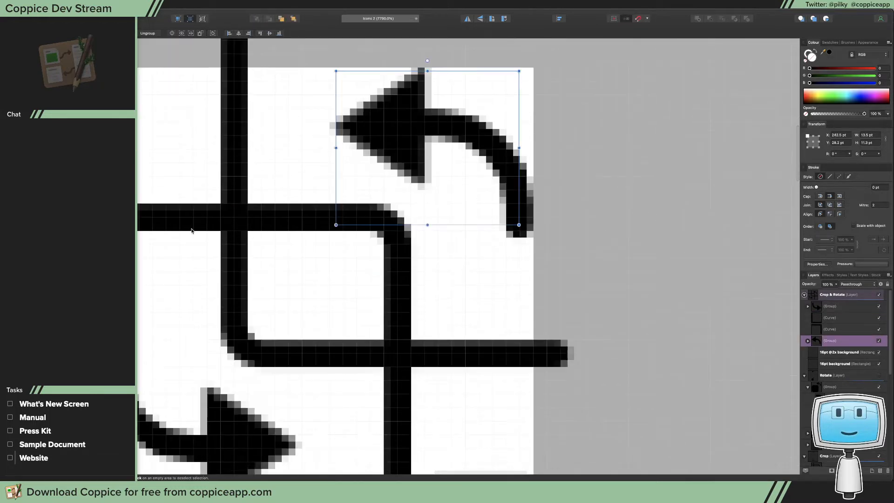
Shorten the upper-right crop curve by moving its left end node to X 227 pt and its bottom end inside the white square
{"action": "left_click", "coordinate": [152, 221]}
{"action": "key", "text": "a"}
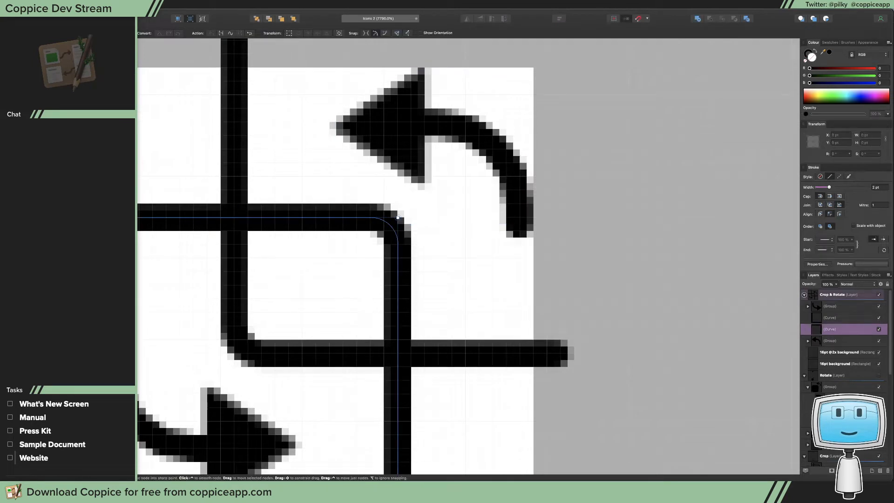
{"action": "left_click", "coordinate": [398, 218]}
{"action": "scroll", "coordinate": [398, 217], "scroll_direction": "down", "scroll_amount": 3}
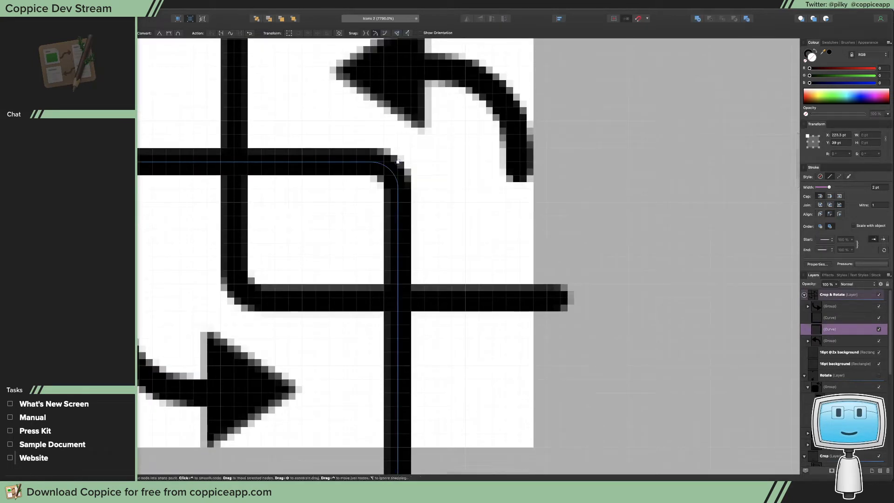
{"action": "left_click", "coordinate": [398, 161]}
{"action": "mouse_move", "coordinate": [121, 165]}
{"action": "left_mouse_down"}
{"action": "mouse_move", "coordinate": [139, 165]}
{"action": "mouse_move", "coordinate": [129, 165]}
{"action": "left_mouse_up"}
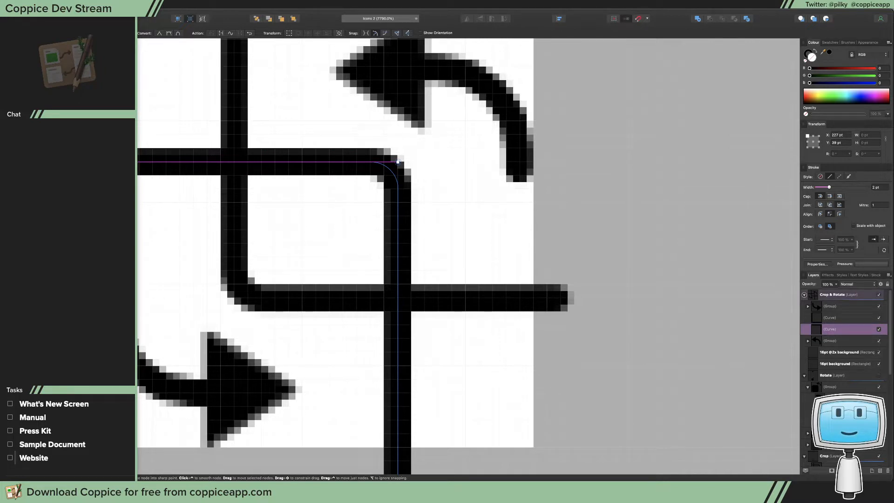
{"action": "scroll", "coordinate": [405, 326], "scroll_direction": "down", "scroll_amount": 2}
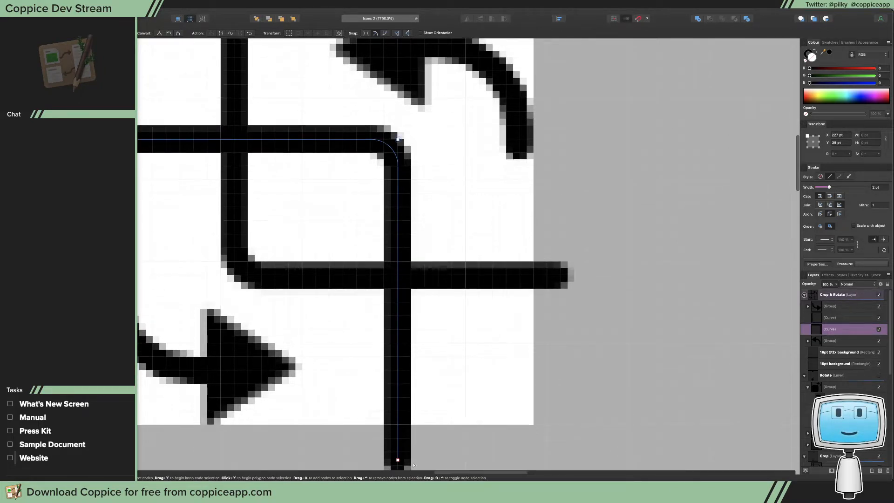
{"action": "left_click_drag", "start_coordinate": [397, 460], "coordinate": [401, 399]}
Shorten the lower-left crop curve by moving its right end node to X 254.9 pt and its top end to Y 30 pt
{"action": "left_click", "coordinate": [548, 279]}
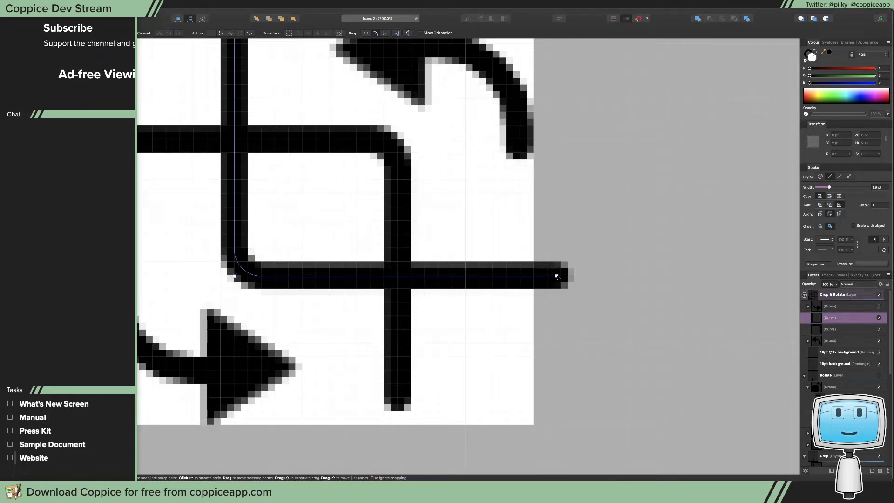
{"action": "left_click_drag", "start_coordinate": [556, 276], "coordinate": [507, 282]}
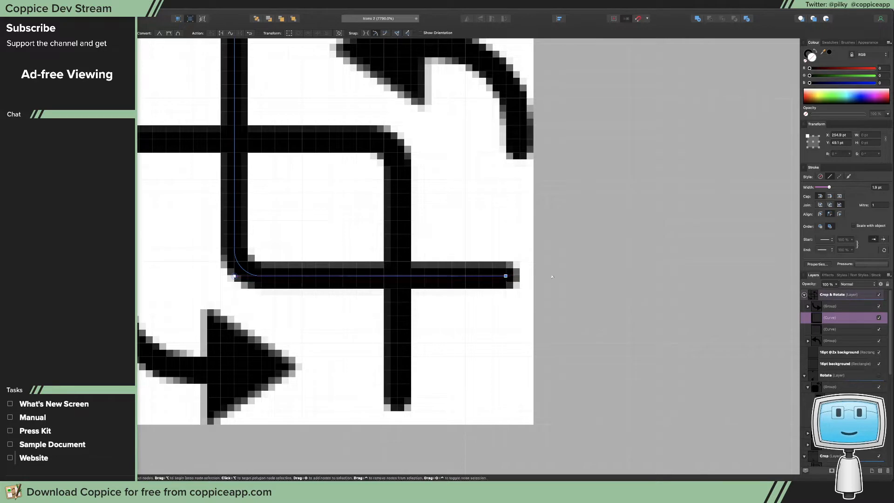
{"action": "scroll", "coordinate": [361, 259], "scroll_direction": "up", "scroll_amount": 10}
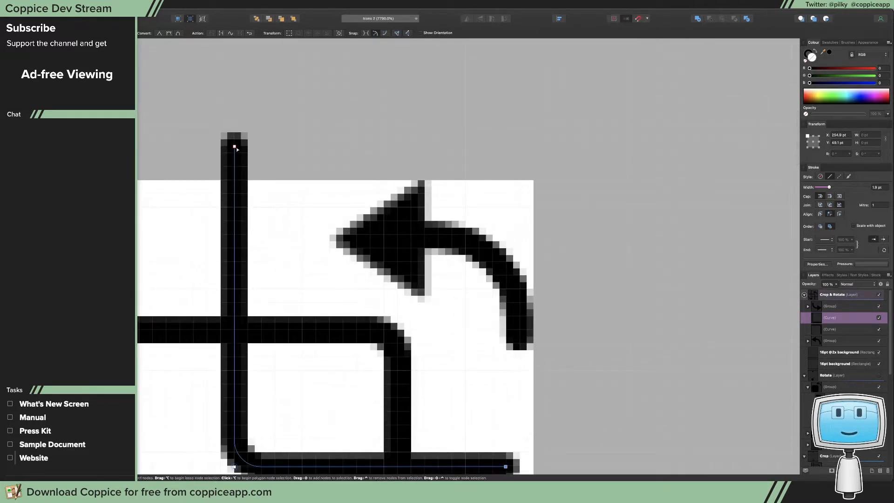
{"action": "left_click_drag", "start_coordinate": [235, 145], "coordinate": [248, 206]}
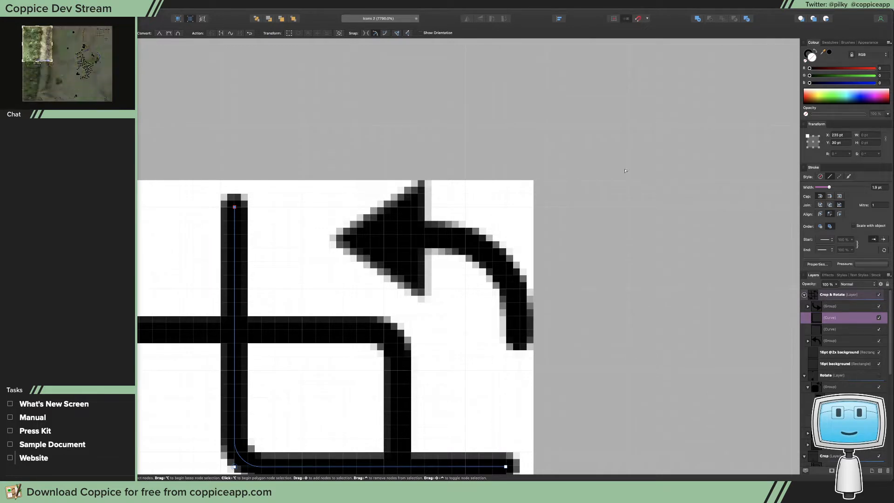
Examine the combined crop and rotate icon beside the other icon sizes and at pixel level
{"action": "scroll", "coordinate": [626, 167], "scroll_direction": "down", "scroll_amount": 6}
{"action": "scroll", "coordinate": [627, 167], "scroll_direction": "up", "scroll_amount": 2}
{"action": "key", "text": "z"}
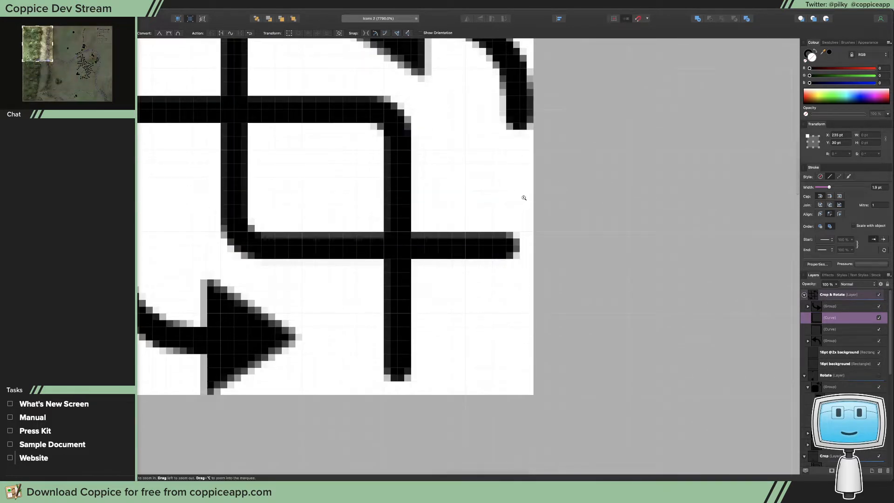
{"action": "left_click_drag", "start_coordinate": [524, 199], "coordinate": [448, 204]}
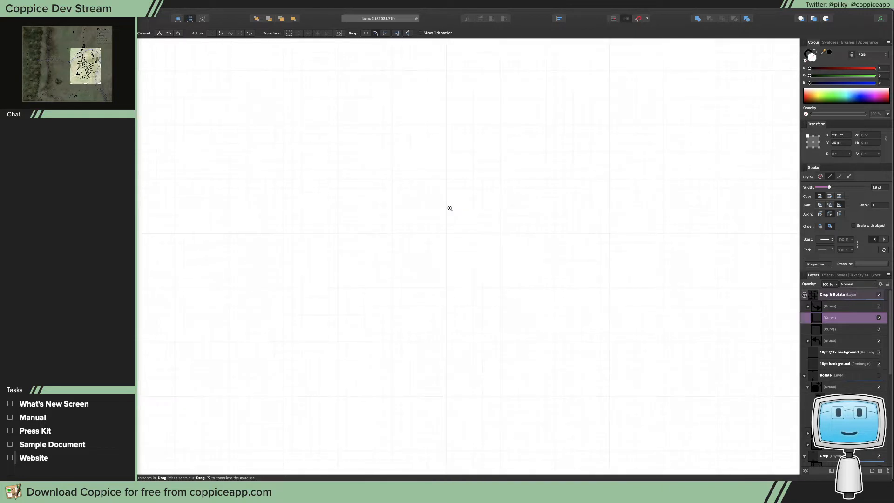
{"action": "key", "text": "super+0"}
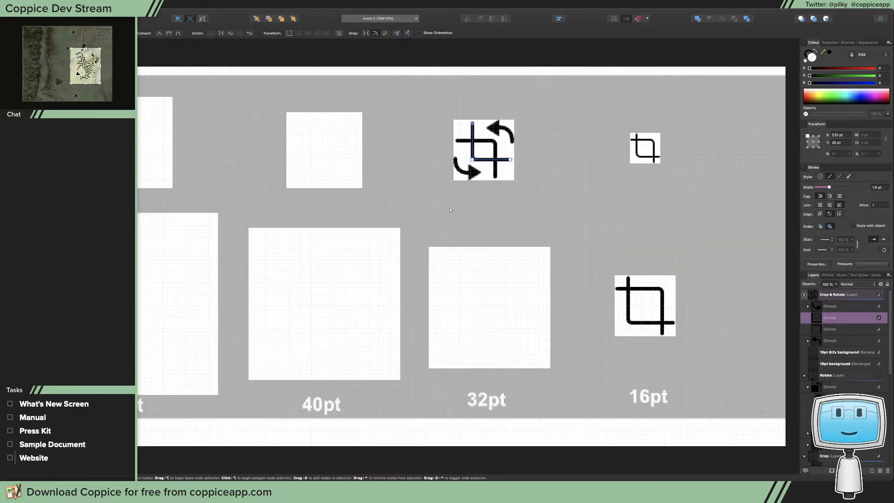
{"action": "left_click", "coordinate": [393, 96]}
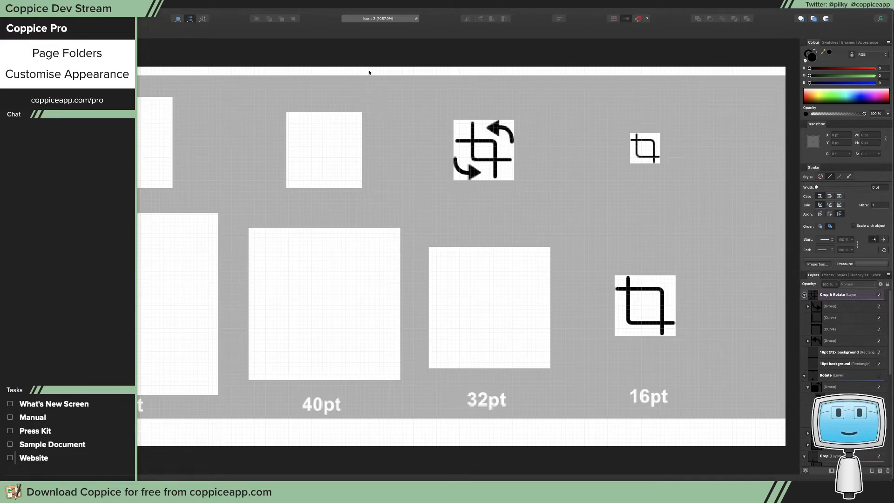
{"action": "key", "text": "z"}
{"action": "left_click_drag", "start_coordinate": [499, 139], "coordinate": [657, 187]}
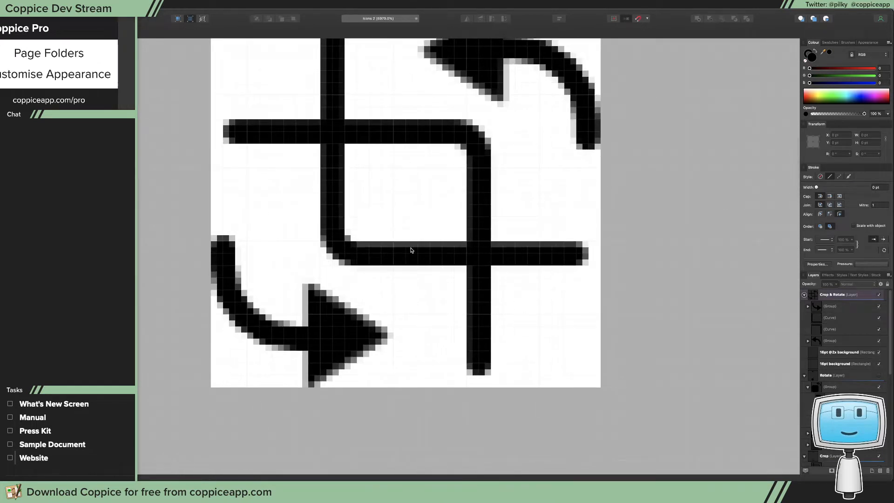
{"action": "key", "text": "a"}
{"action": "scroll", "coordinate": [380, 253], "scroll_direction": "up", "scroll_amount": 1}
{"action": "scroll", "coordinate": [381, 253], "scroll_direction": "up", "scroll_amount": 2}
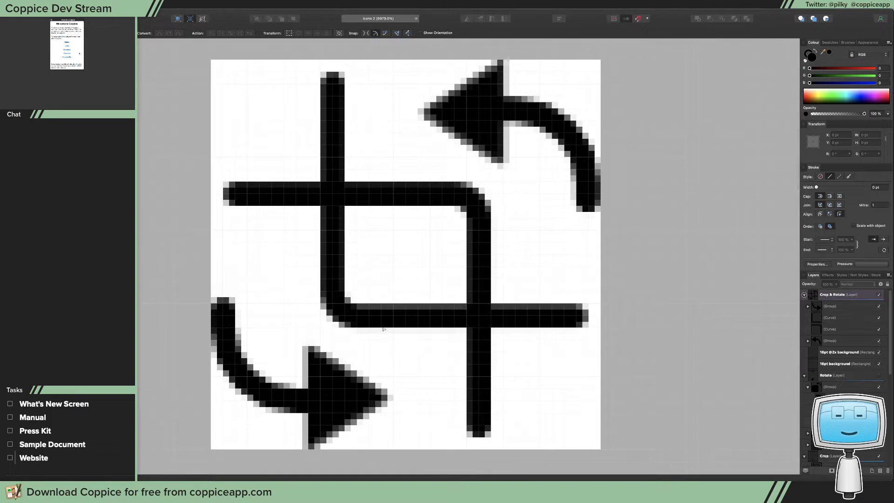
Move the lower-left crop curve straight down to Y 50 pt
{"action": "key", "text": "v"}
{"action": "left_click", "coordinate": [392, 318]}
{"action": "left_click_drag", "start_coordinate": [394, 319], "coordinate": [394, 331]}
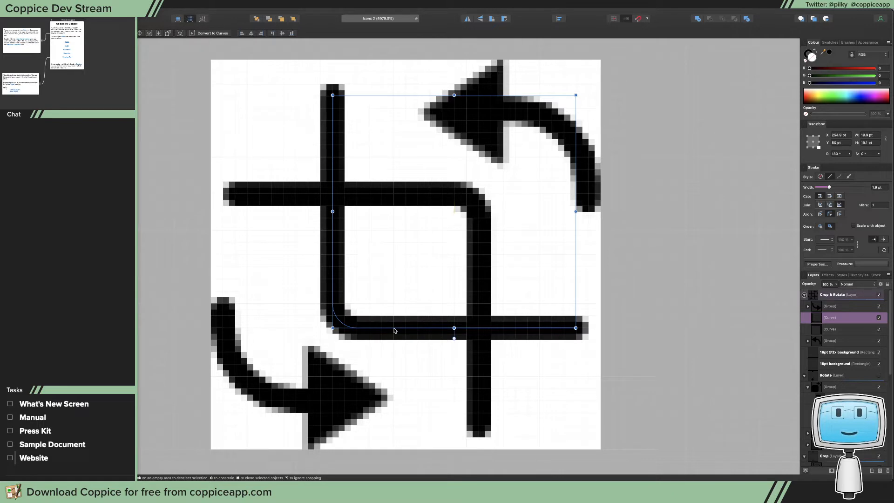
Examine the adjusted crop and rotate icon at reduced size beside the other icon sizes
{"action": "key", "text": "z"}
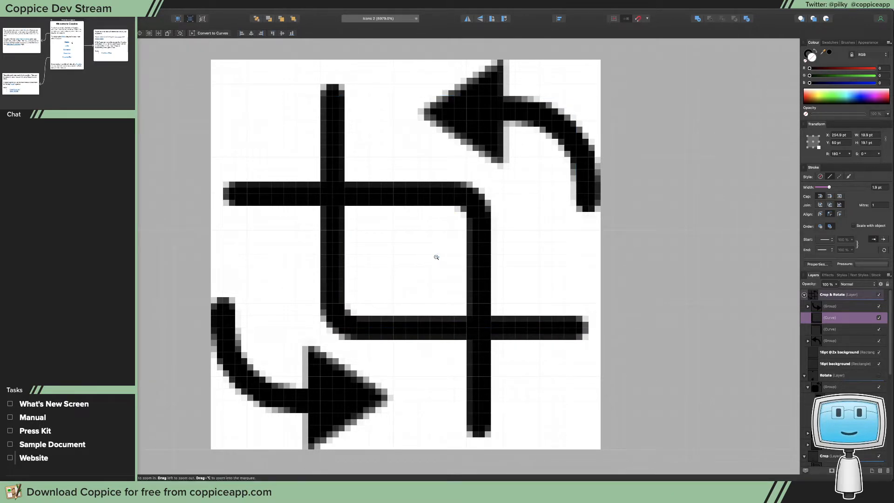
{"action": "left_click", "coordinate": [421, 276], "text": "alt"}
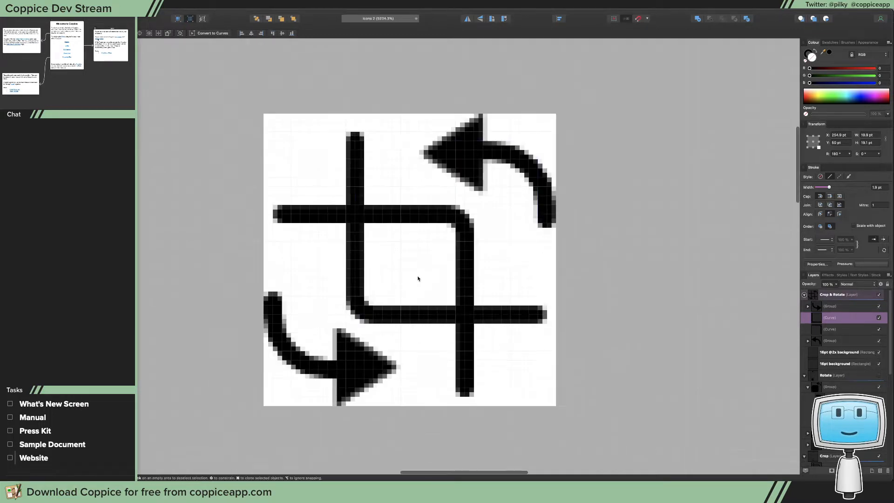
{"action": "key", "text": "z"}
{"action": "left_click_drag", "start_coordinate": [399, 274], "coordinate": [186, 283]}
{"action": "left_click_drag", "start_coordinate": [482, 278], "coordinate": [308, 285]}
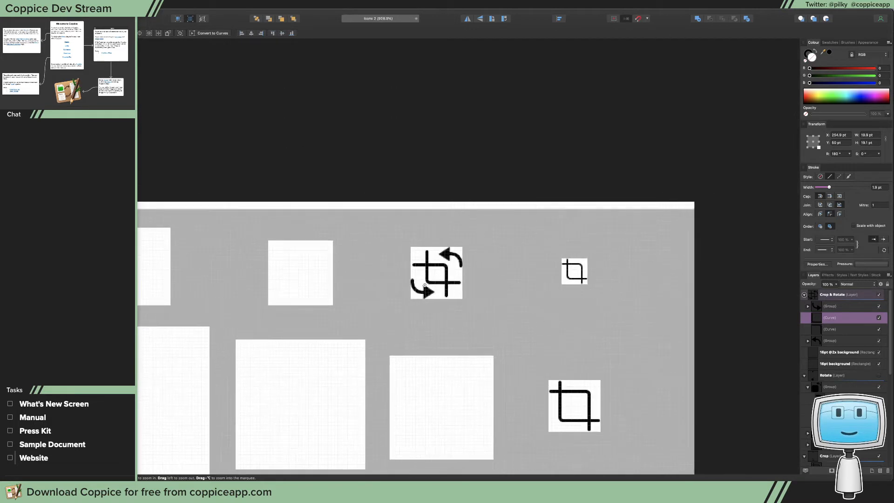
{"action": "key", "text": "super+0"}
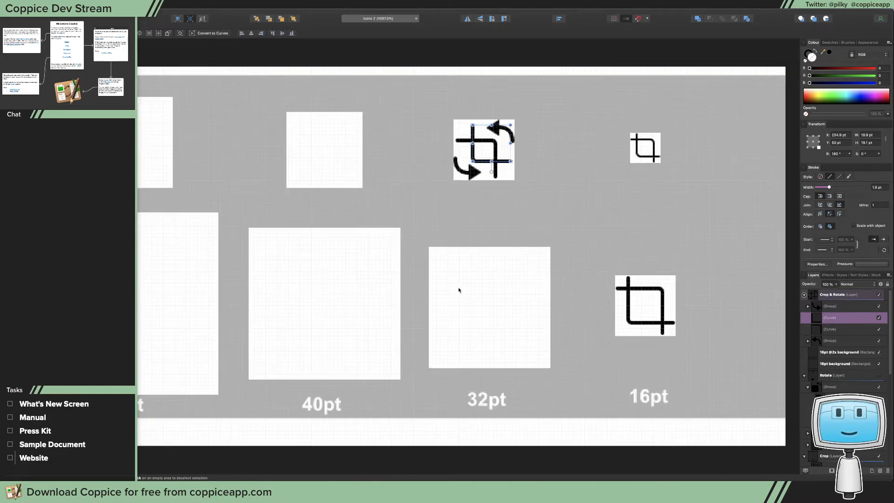
{"action": "left_click", "coordinate": [542, 200]}
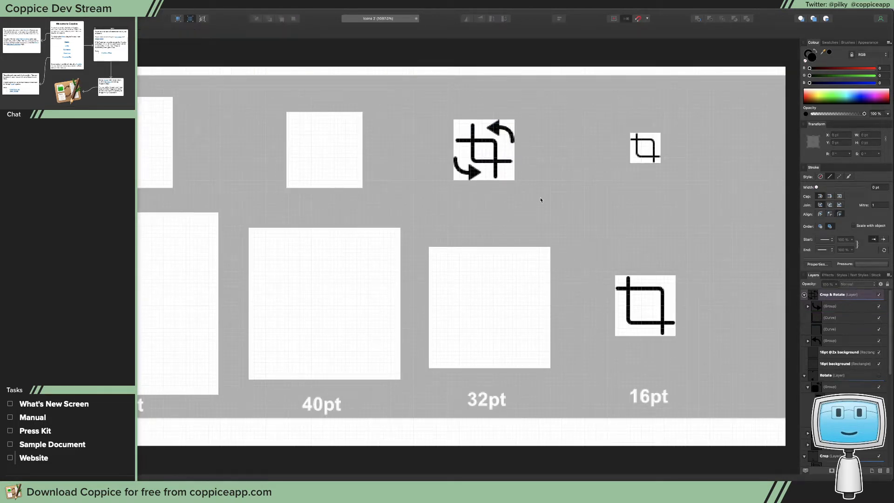
Move the upper-right rotation arrow group straight down to Y 29 pt
{"action": "left_click", "coordinate": [495, 130]}
{"action": "key", "text": "super+space"}
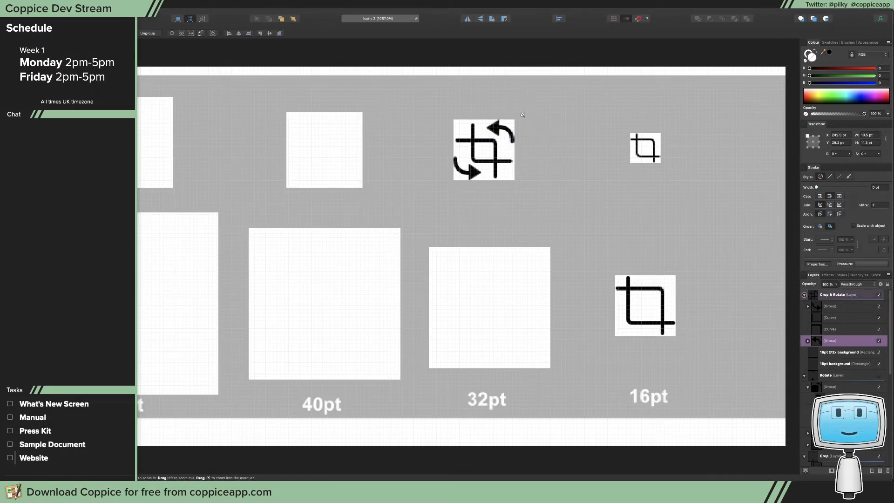
{"action": "left_click_drag", "start_coordinate": [503, 113], "coordinate": [696, 156]}
{"action": "left_click_drag", "start_coordinate": [581, 157], "coordinate": [672, 161]}
{"action": "key", "text": "a"}
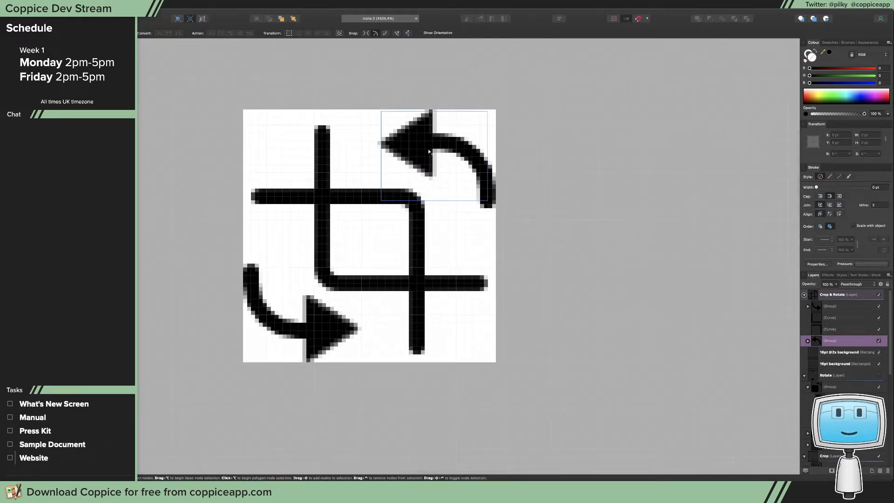
{"action": "key", "text": "v"}
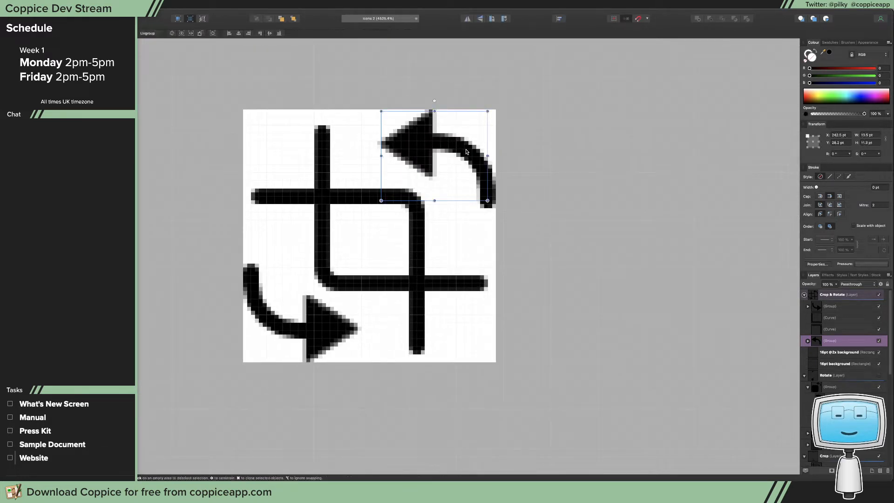
{"action": "left_click_drag", "start_coordinate": [456, 147], "coordinate": [468, 158]}
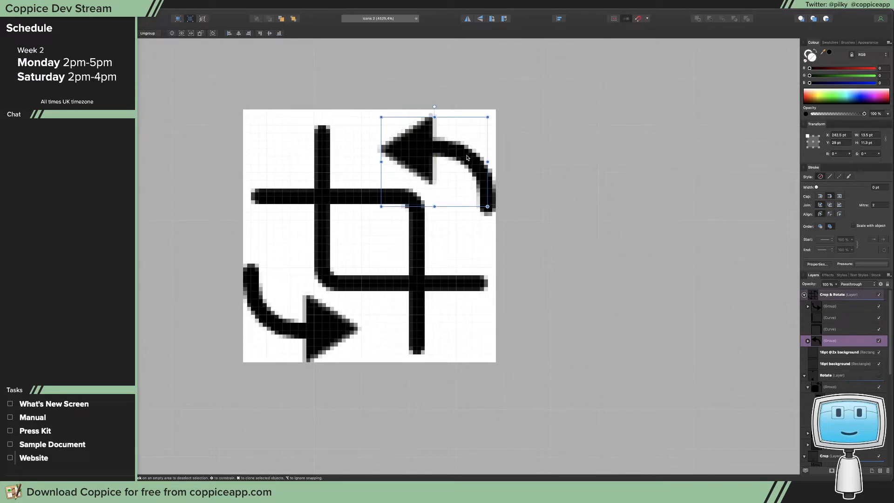
Nudge the arrowhead triangle inside the upper-right rotation group left to X 242.4 pt
{"action": "left_click", "coordinate": [444, 139]}
{"action": "left_click", "coordinate": [418, 136]}
{"action": "double_click", "coordinate": [417, 136]}
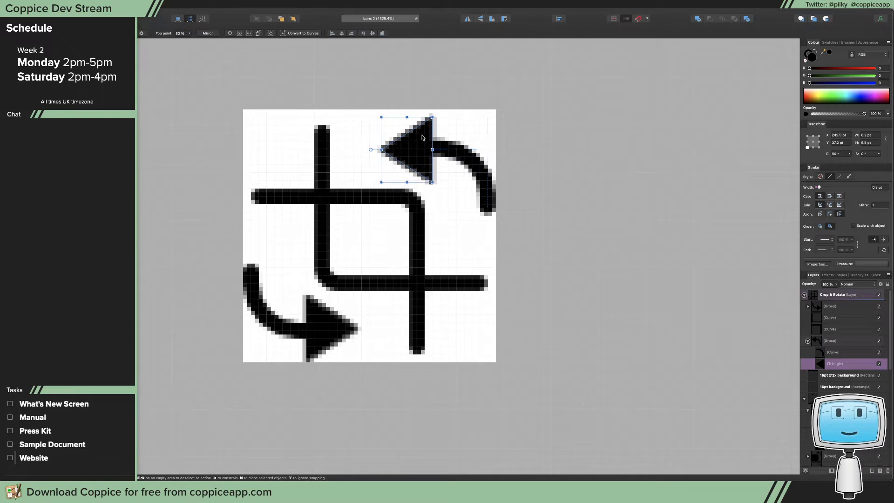
{"action": "left_click_drag", "start_coordinate": [422, 138], "coordinate": [420, 138]}
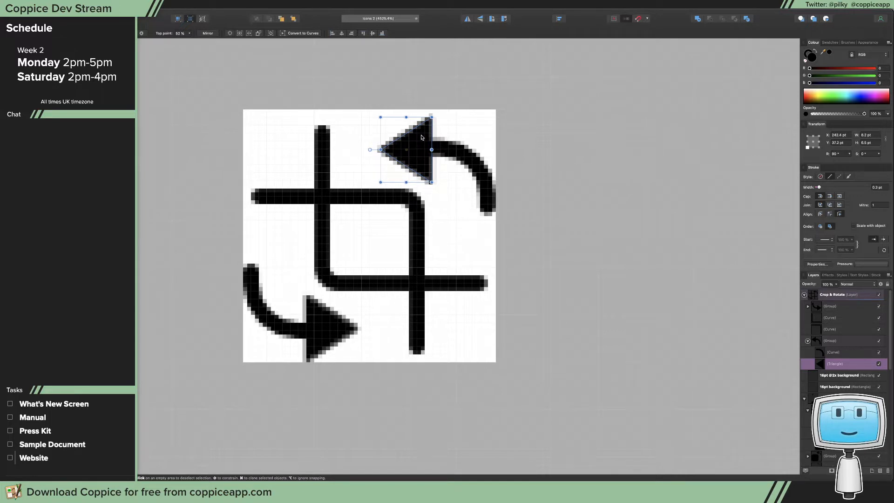
{"action": "left_click", "coordinate": [327, 321]}
{"action": "left_click", "coordinate": [325, 328]}
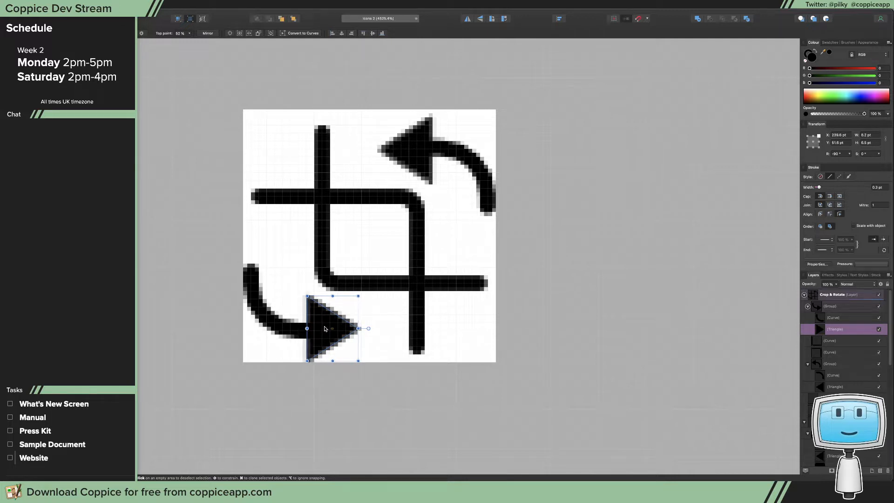
{"action": "left_click", "coordinate": [377, 316]}
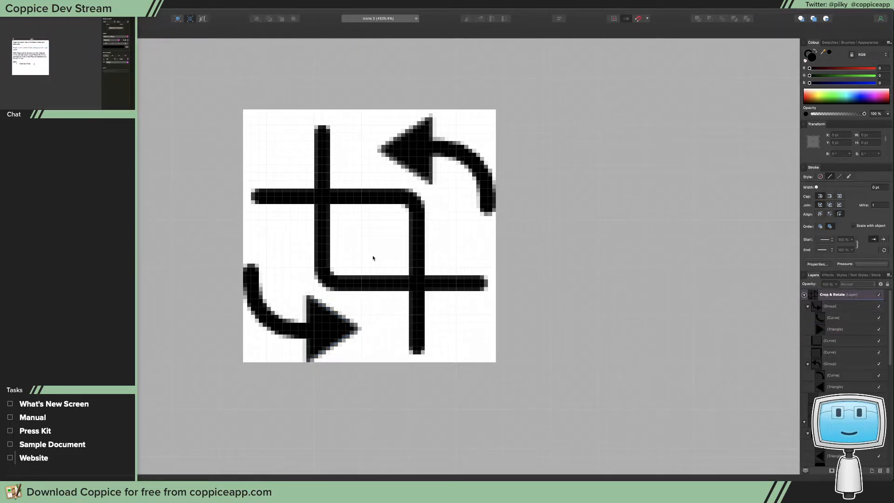
Switch the canvas view mode to a coarser pixel preview with all the icon squares in view
{"action": "key", "text": "super+0"}
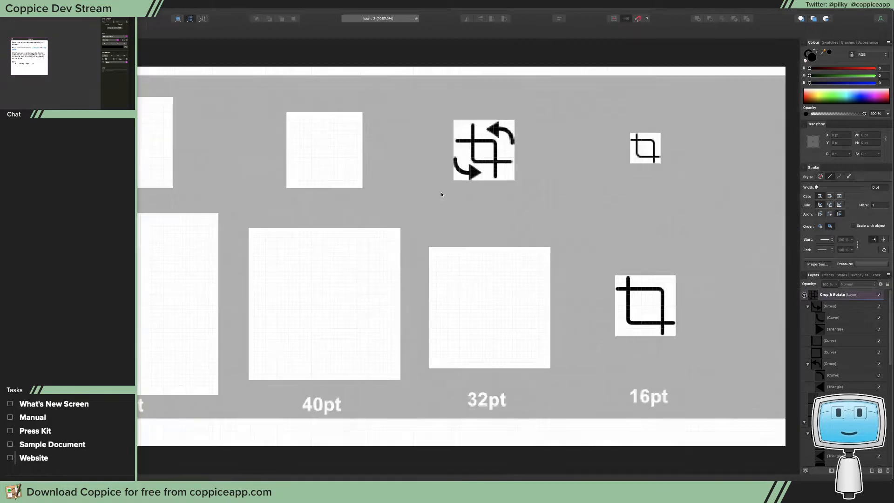
{"action": "left_click", "coordinate": [113, 4]}
{"action": "mouse_move", "coordinate": [151, 4]}
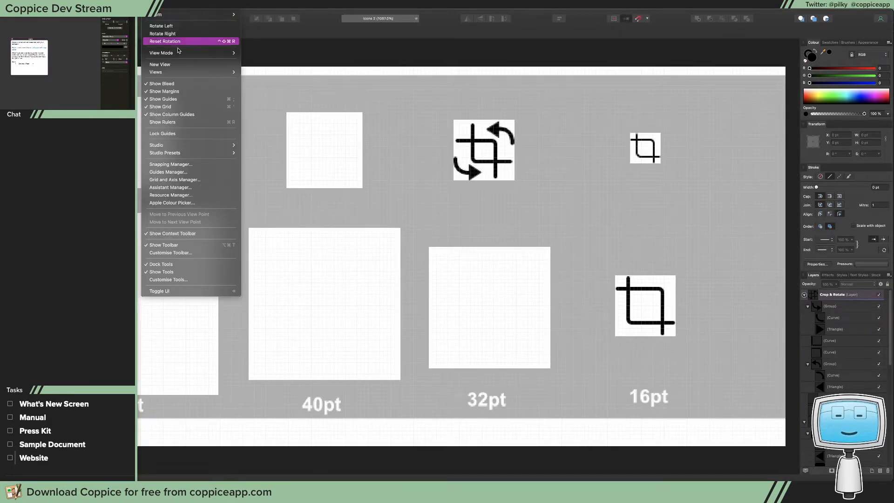
{"action": "left_click", "coordinate": [255, 53]}
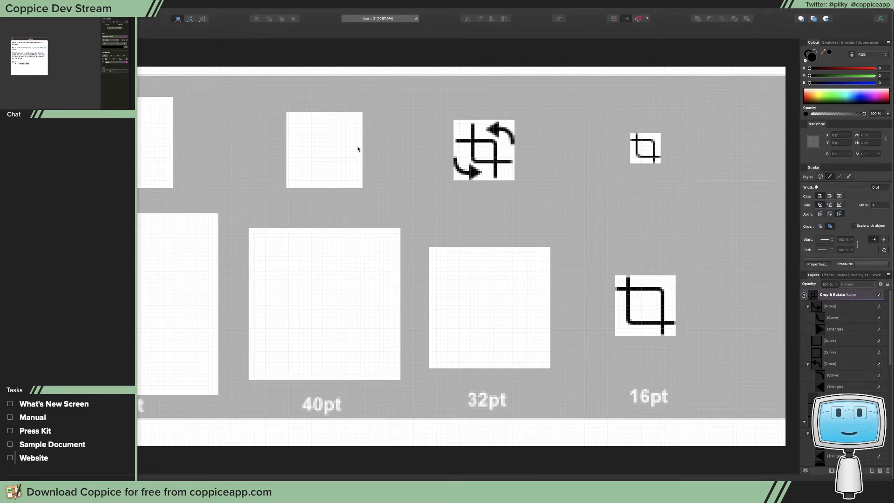
Group the crop curves and rotation arrows, and duplicate the group straight down onto the 32pt column's large square
{"action": "left_click_drag", "start_coordinate": [433, 100], "coordinate": [545, 203]}
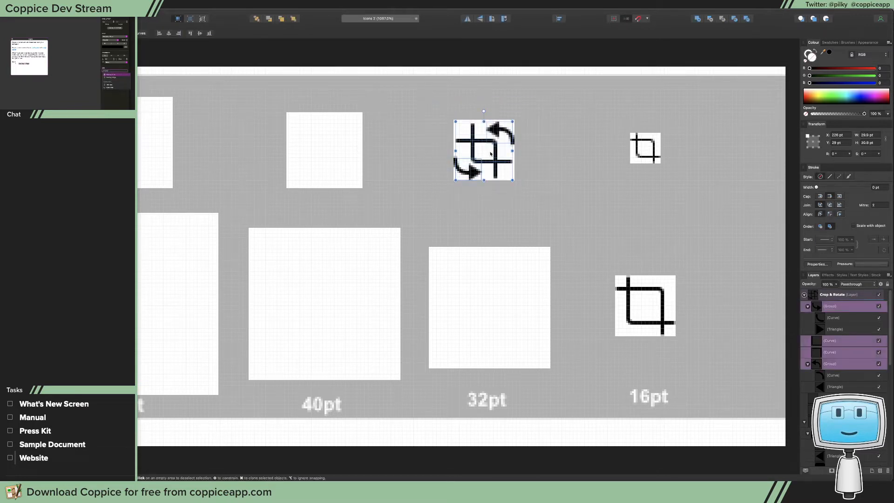
{"action": "key", "text": "super+g"}
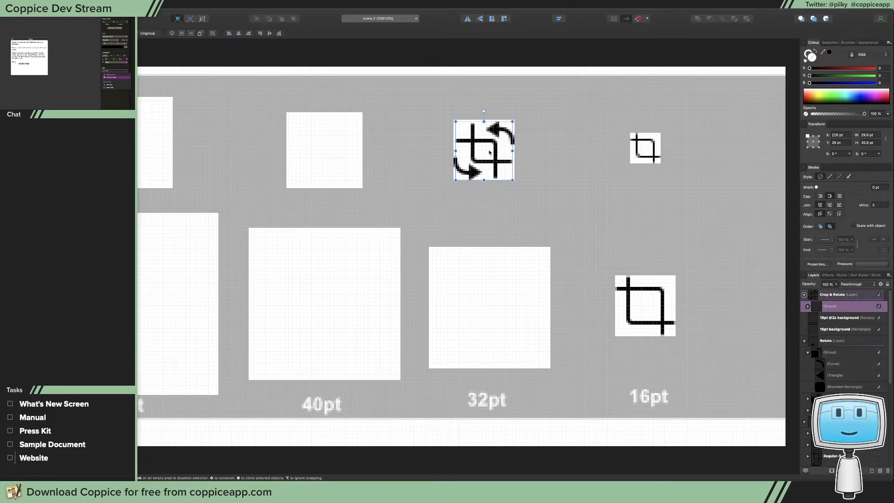
{"action": "mouse_move", "coordinate": [488, 152]}
{"action": "left_mouse_down"}
{"action": "mouse_move", "coordinate": [513, 320]}
{"action": "mouse_move", "coordinate": [512, 307]}
{"action": "left_mouse_up"}
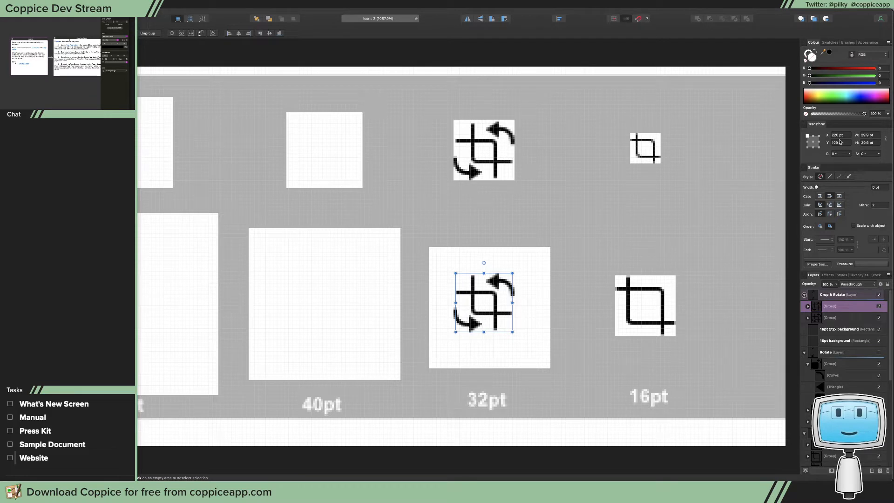
{"action": "left_click", "coordinate": [480, 154]}
{"action": "left_click", "coordinate": [478, 162]}
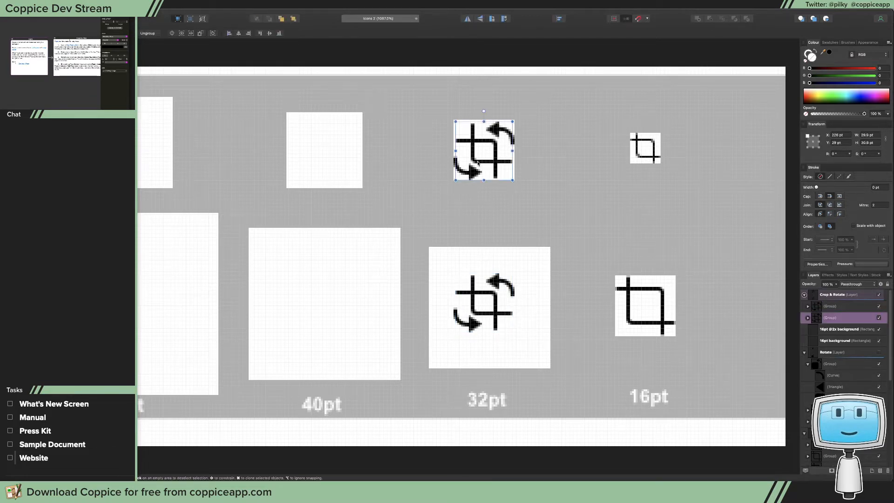
{"action": "left_click", "coordinate": [479, 311]}
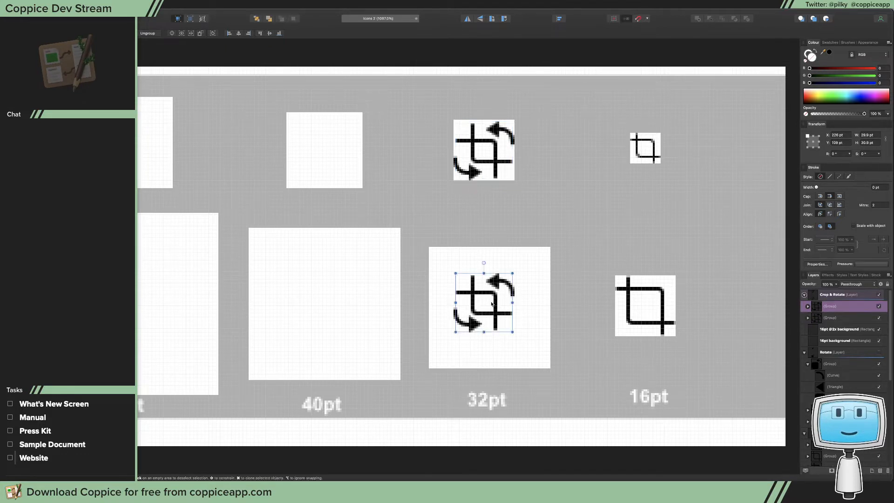
Try to set the duplicated group's height to 62 pt without locked proportions, and undo the resize
{"action": "left_click", "coordinate": [866, 143]}
{"action": "type", "text": "8"}
{"action": "type", "text": "2"}
{"action": "key", "text": "Return"}
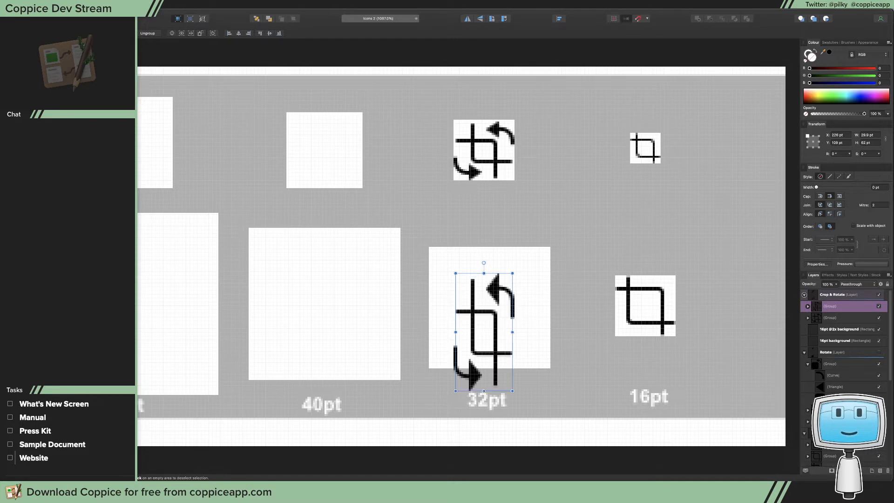
{"action": "key", "text": "super+z"}
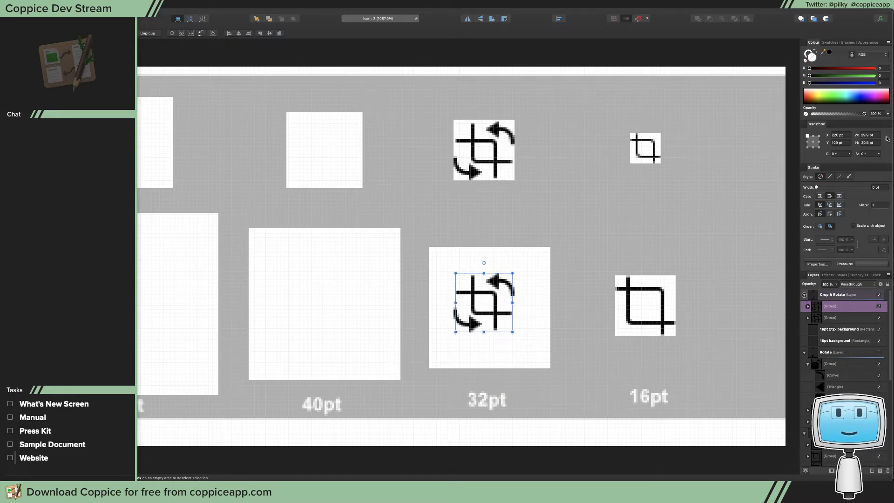
Resize the duplicated group proportionally to 62 pt high and position it at X 214.4 pt, Y 96.9 pt in the large square
{"action": "left_click", "coordinate": [866, 143]}
{"action": "type", "text": "62"}
{"action": "key", "text": "Return"}
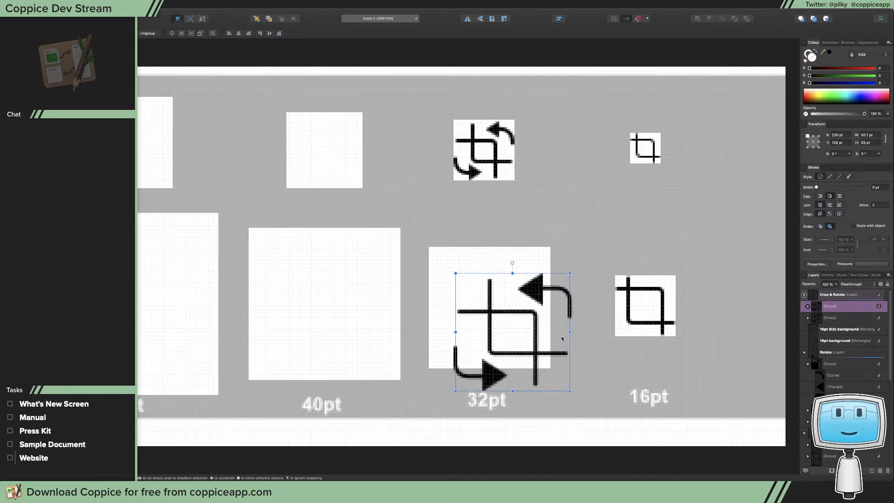
{"action": "left_click_drag", "start_coordinate": [551, 338], "coordinate": [530, 315]}
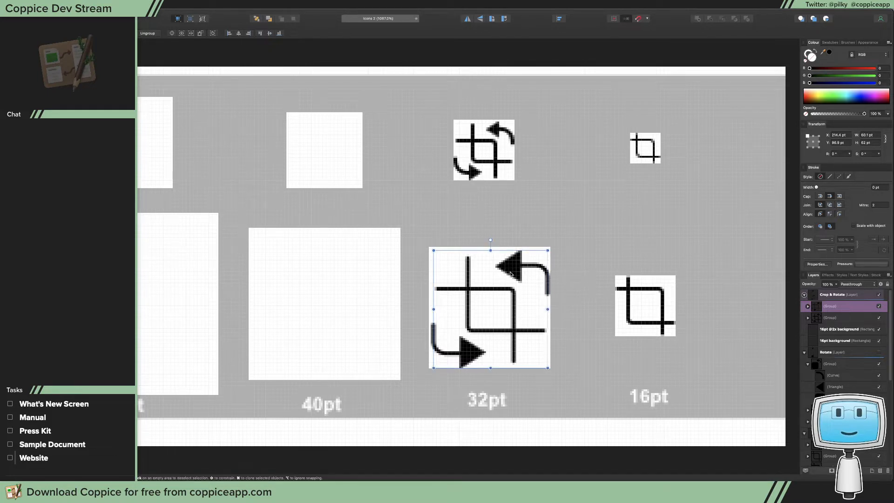
Ungroup the enlarged crop and rotate artwork in the 32pt column's large square
{"action": "key", "text": "z"}
{"action": "left_click_drag", "start_coordinate": [496, 285], "coordinate": [669, 302]}
{"action": "key", "text": "v"}
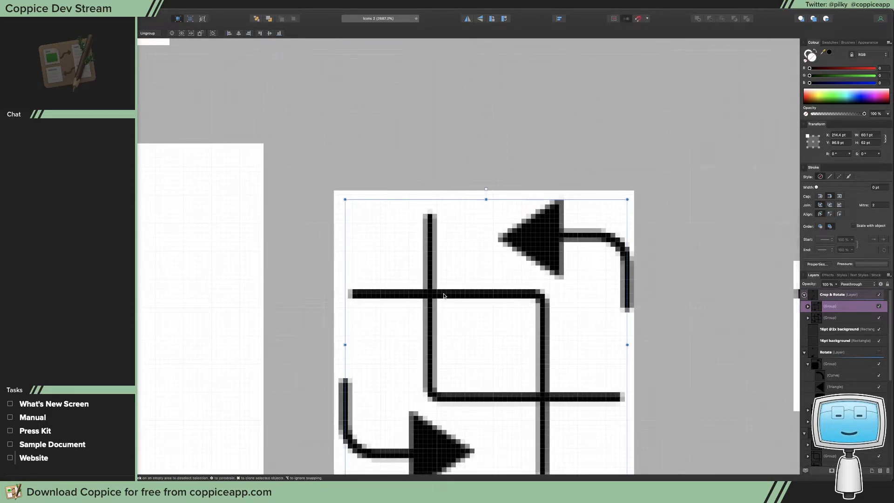
{"action": "key", "text": "shift+super+g"}
Set the stroke width of both enlarged crop curves to 4 pt
{"action": "left_click", "coordinate": [450, 294]}
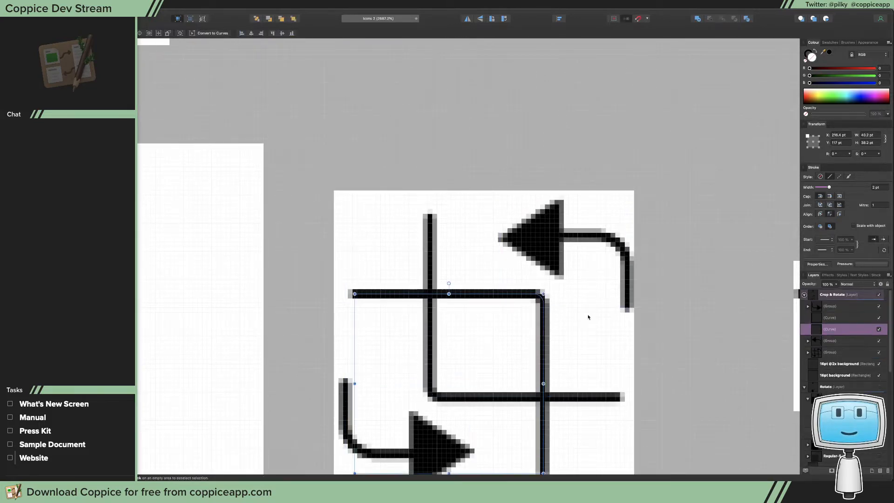
{"action": "scroll", "coordinate": [589, 316], "scroll_direction": "down", "scroll_amount": 4}
{"action": "left_click", "coordinate": [582, 300], "text": "shift"}
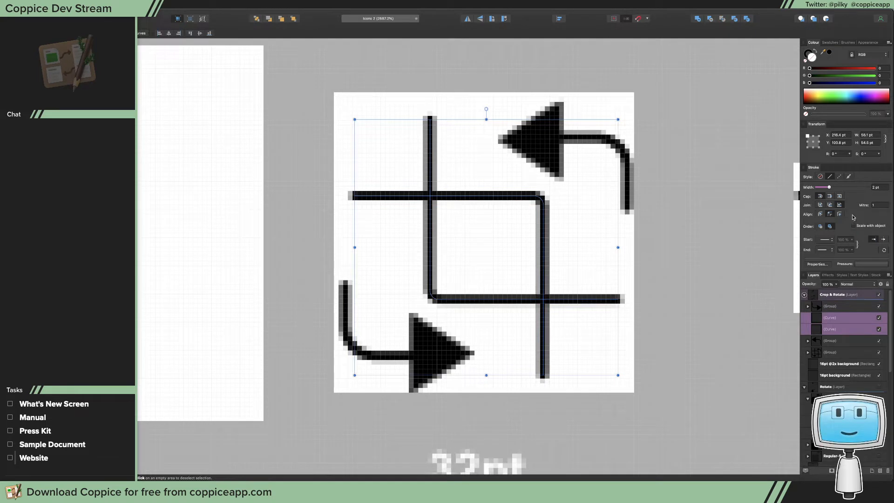
{"action": "left_click_drag", "start_coordinate": [829, 188], "coordinate": [833, 191]}
{"action": "left_click", "coordinate": [695, 226]}
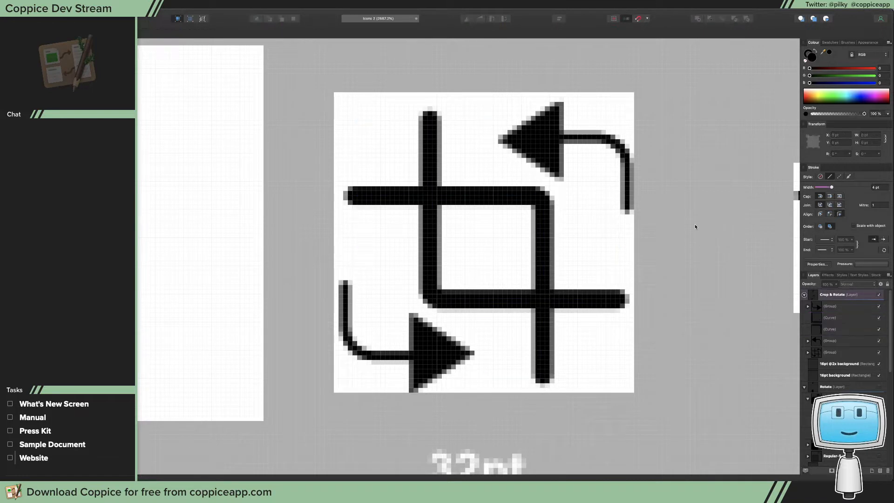
Reposition the lower-left crop curve in the 32pt column's large icon to X 272 pt, Y 139 pt
{"action": "left_click", "coordinate": [484, 200]}
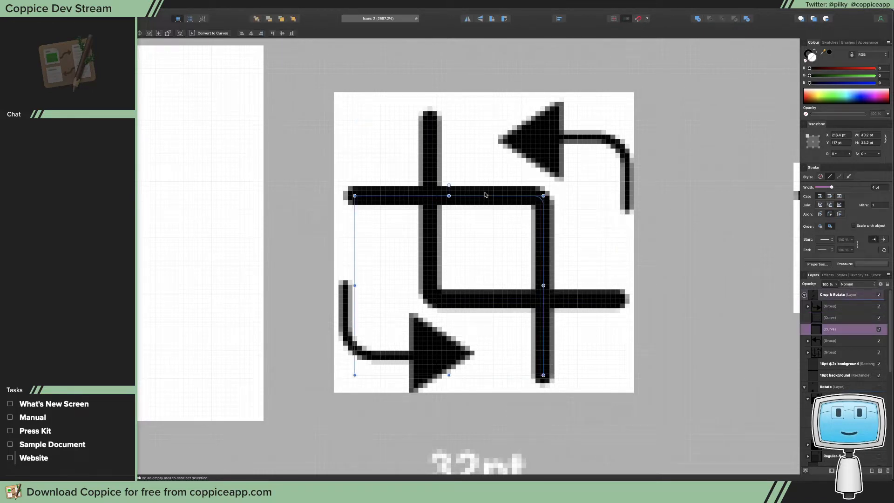
{"action": "left_click", "coordinate": [428, 240]}
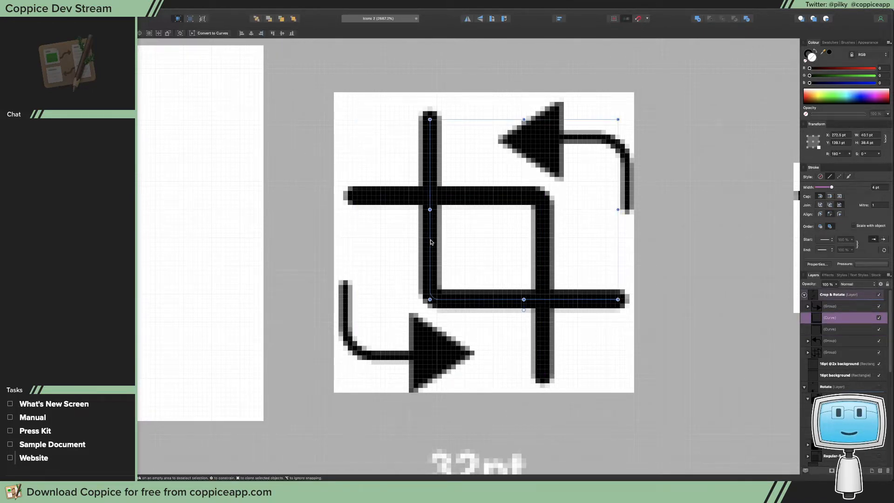
{"action": "left_click_drag", "start_coordinate": [431, 242], "coordinate": [429, 242]}
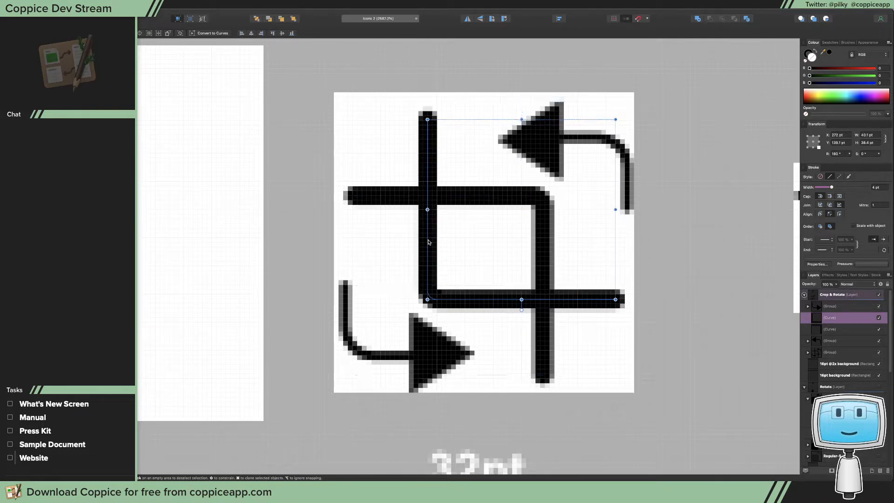
{"action": "left_click_drag", "start_coordinate": [428, 239], "coordinate": [429, 243]}
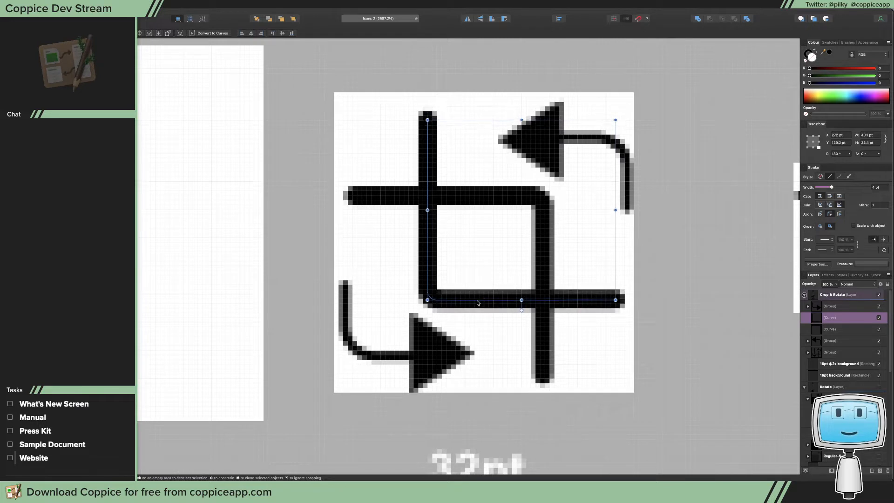
{"action": "left_click_drag", "start_coordinate": [478, 302], "coordinate": [477, 303]}
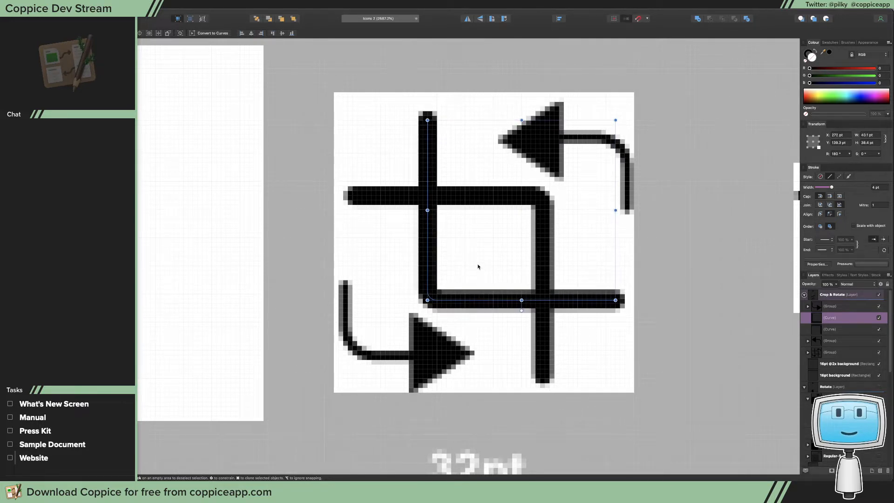
{"action": "left_click_drag", "start_coordinate": [479, 270], "coordinate": [479, 268]}
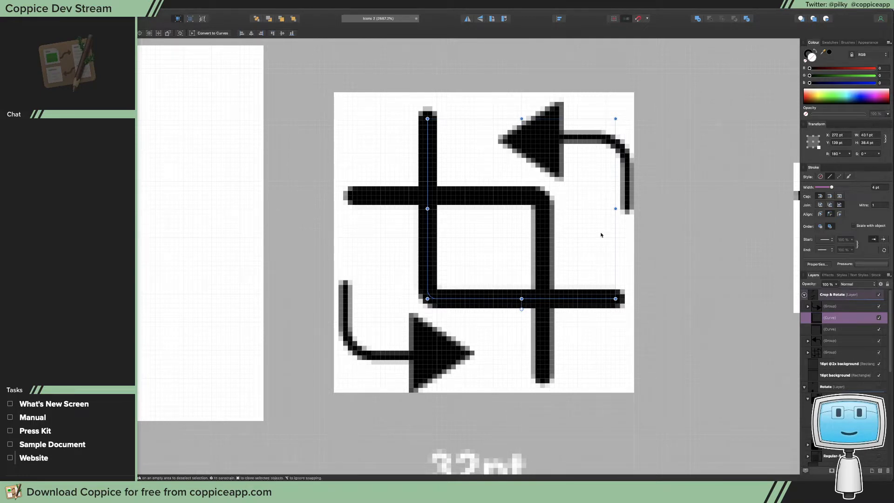
Move the upper-right crop curve to X 216.8 pt and raise it slightly to line up with the pixel grid
{"action": "left_click", "coordinate": [545, 235]}
{"action": "left_click_drag", "start_coordinate": [545, 235], "coordinate": [547, 235]}
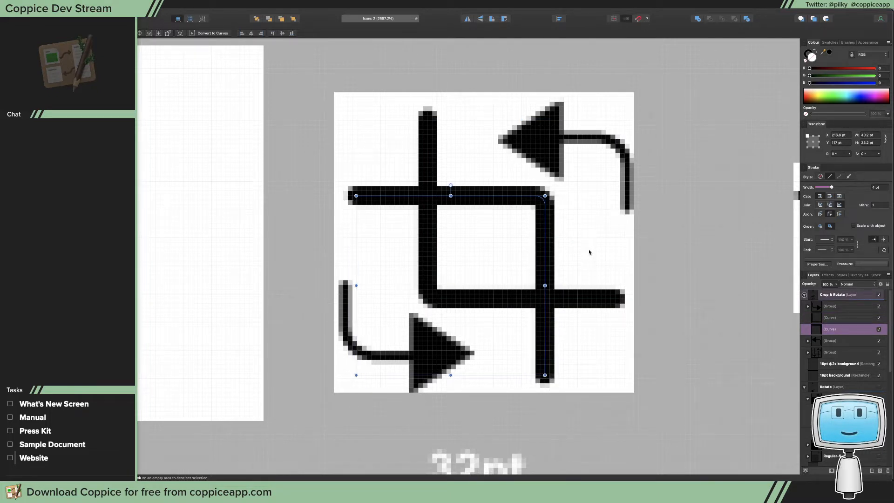
{"action": "left_click", "coordinate": [487, 300]}
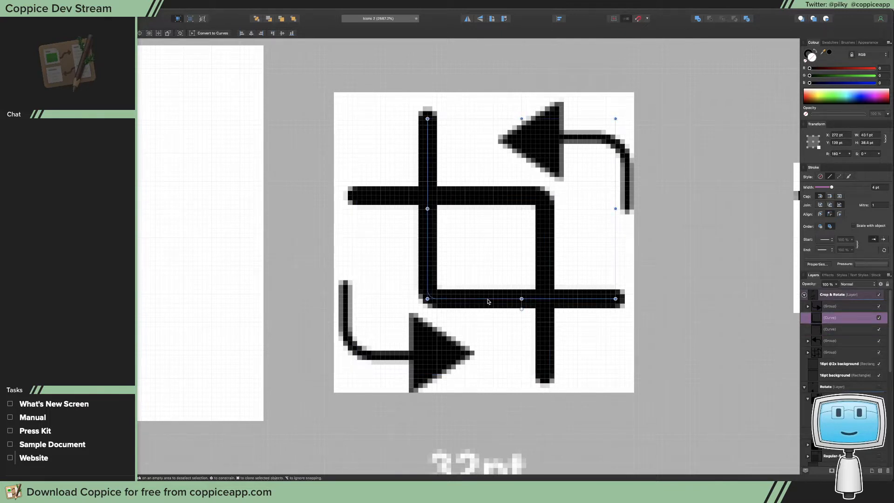
{"action": "left_click", "coordinate": [485, 198]}
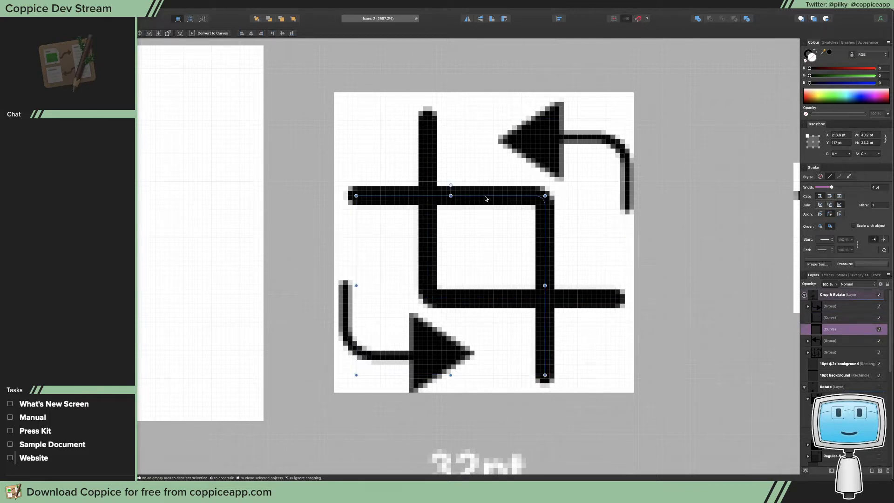
{"action": "left_click_drag", "start_coordinate": [485, 198], "coordinate": [454, 212]}
{"action": "left_click", "coordinate": [490, 208]}
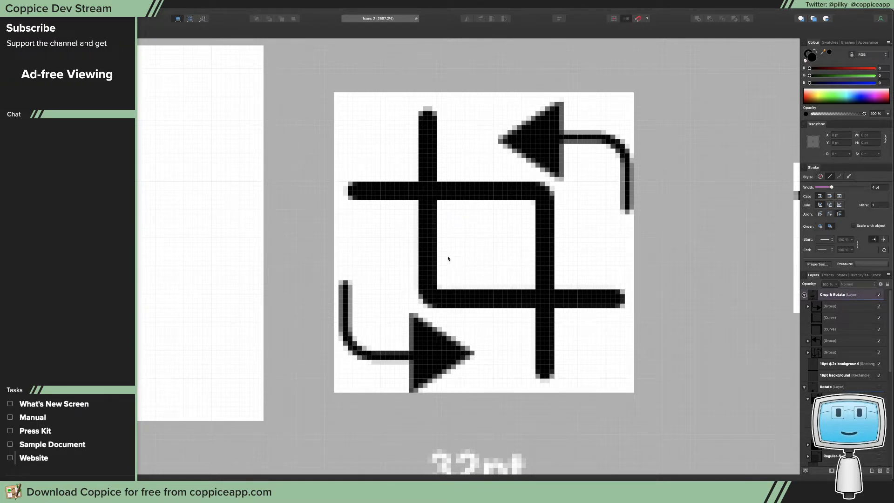
{"action": "left_click_drag", "start_coordinate": [438, 203], "coordinate": [523, 204]}
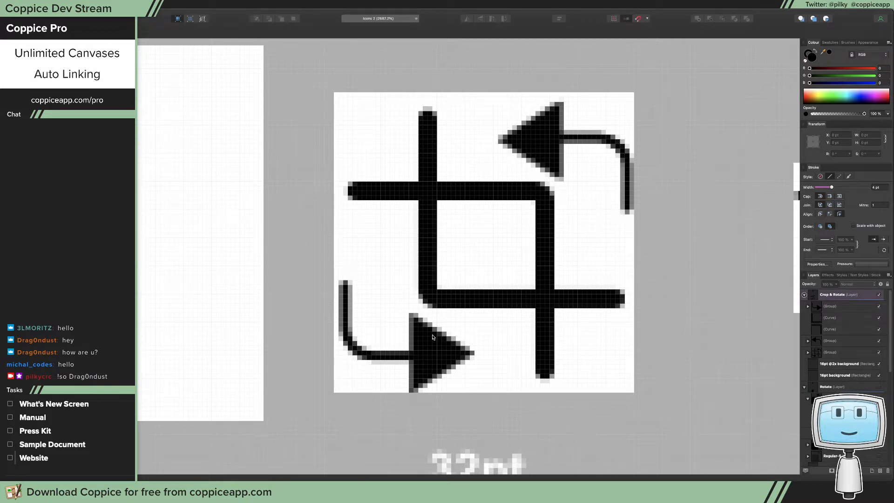
Move the lower-left rotate arrow group to X 241.2 pt and select the curve inside it
{"action": "left_click", "coordinate": [425, 357]}
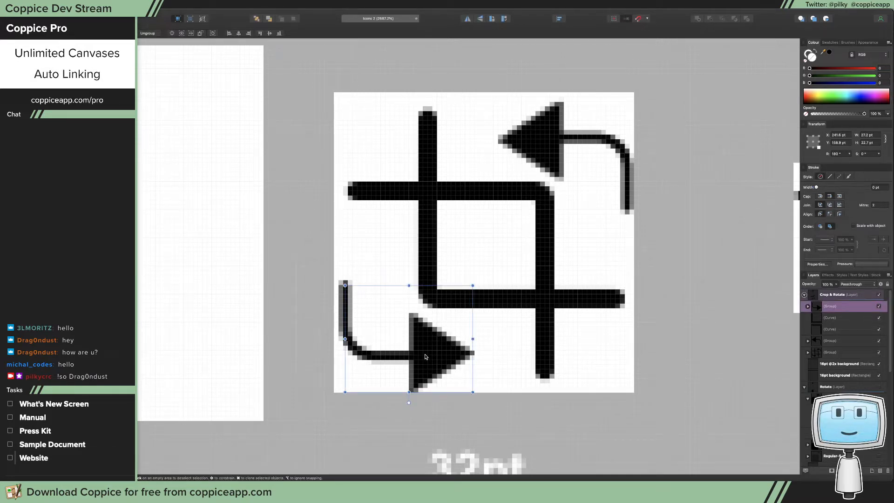
{"action": "key", "text": "z"}
{"action": "left_click", "coordinate": [375, 334]}
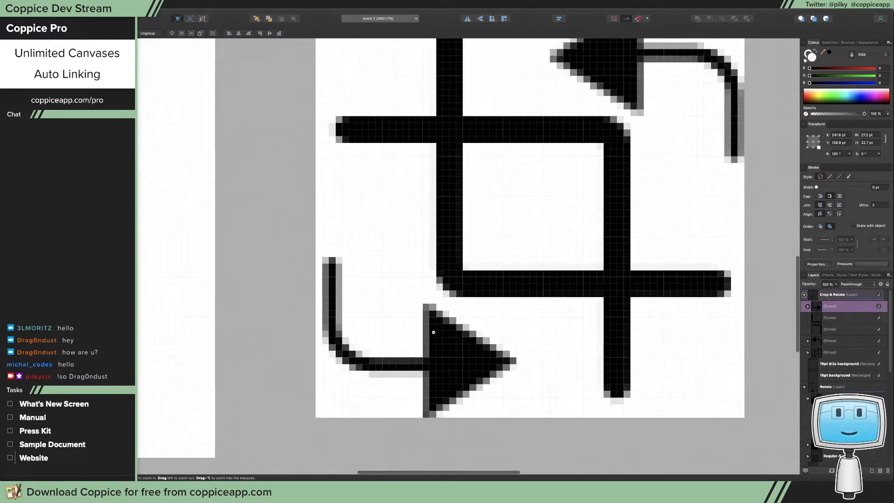
{"action": "left_click_drag", "start_coordinate": [471, 359], "coordinate": [468, 359]}
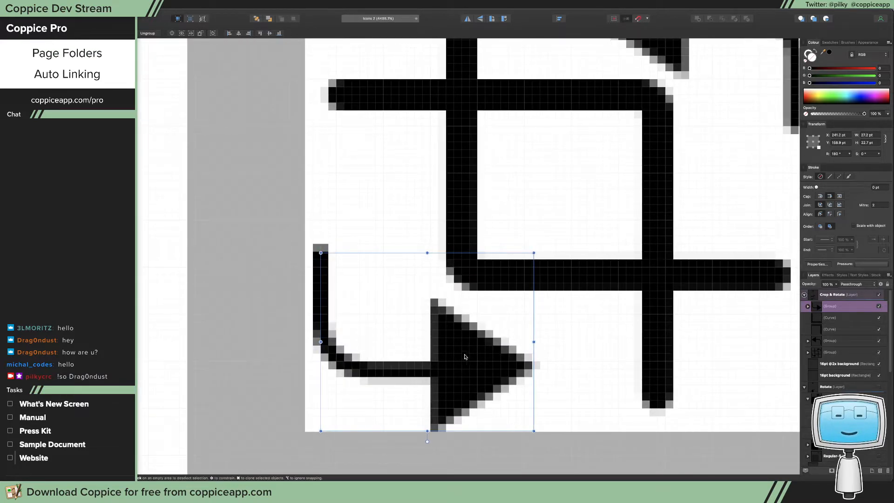
{"action": "double_click", "coordinate": [338, 358]}
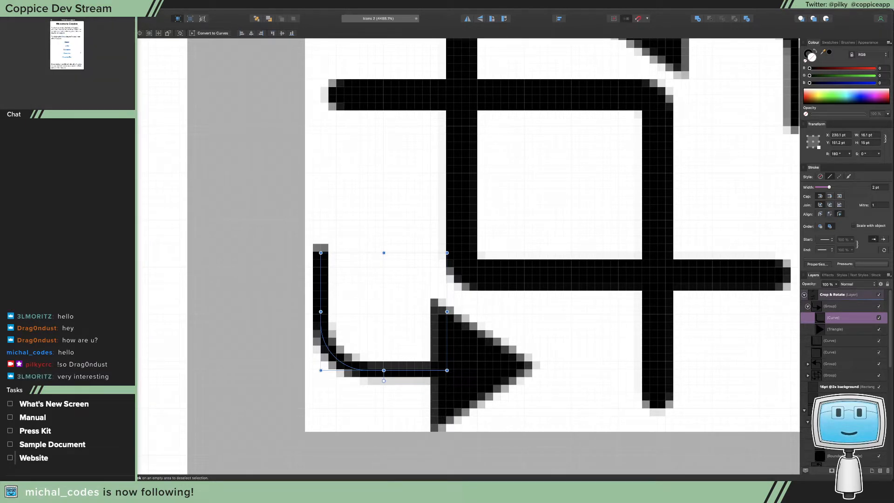
{"action": "key", "text": "j"}
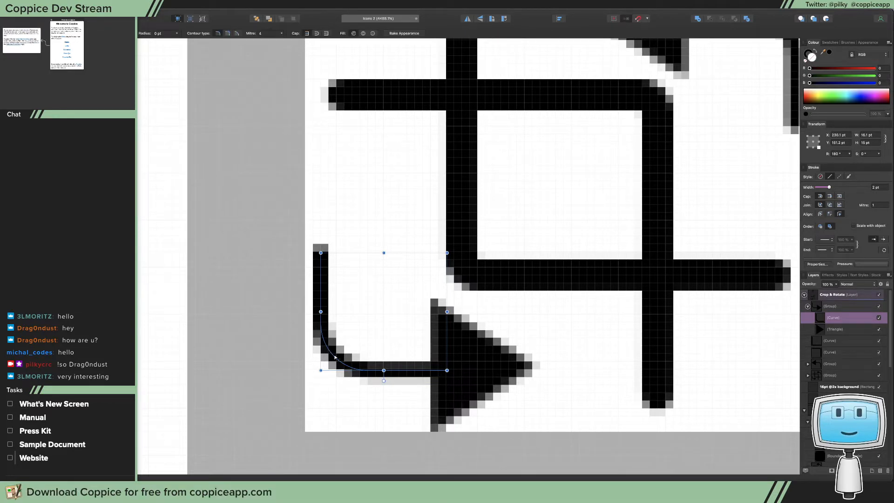
{"action": "left_click_drag", "start_coordinate": [334, 357], "coordinate": [337, 342]}
{"action": "key", "text": "super+z"}
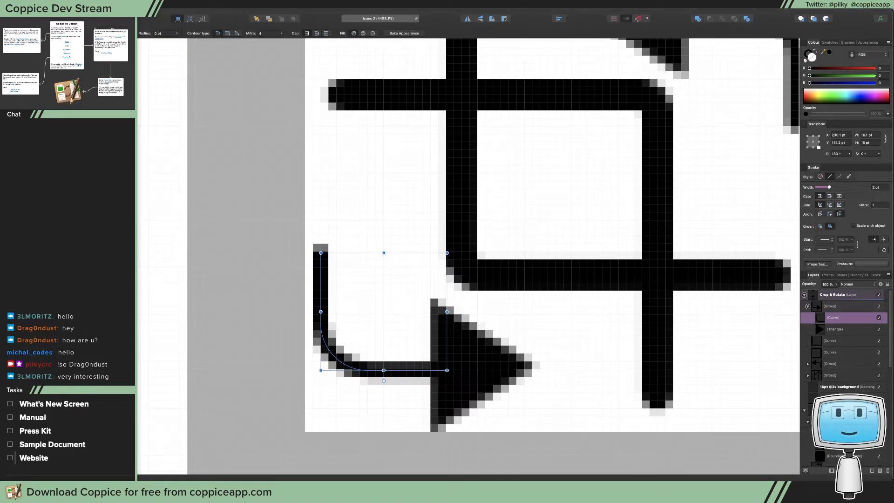
Round the corner of both rotate arrows' curves to a radius of 10.8 pt with the Corner tool
{"action": "key", "text": "a"}
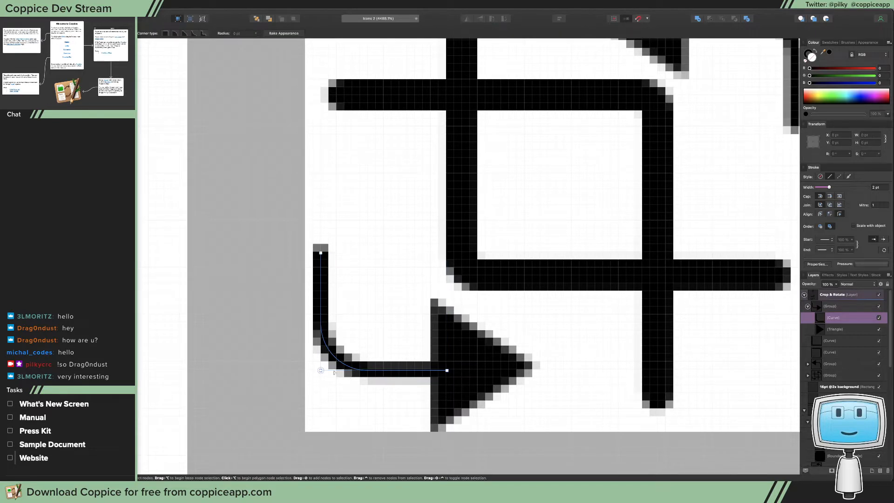
{"action": "left_click_drag", "start_coordinate": [321, 370], "coordinate": [407, 291]}
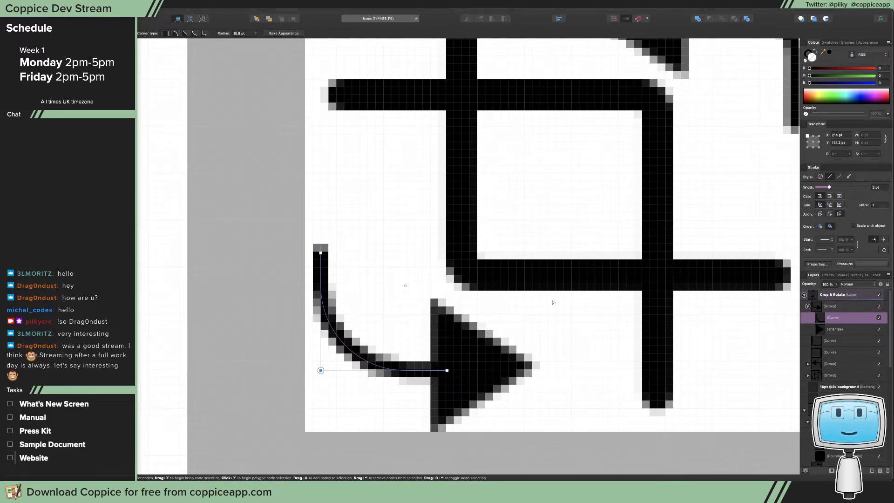
{"action": "scroll", "coordinate": [551, 243], "scroll_direction": "right", "scroll_amount": 5}
{"action": "scroll", "coordinate": [550, 243], "scroll_direction": "up", "scroll_amount": 5}
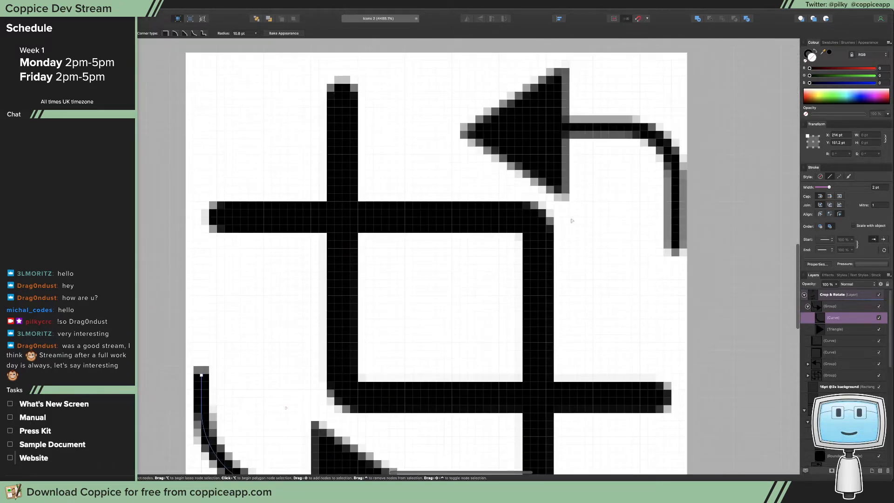
{"action": "left_click", "coordinate": [660, 142]}
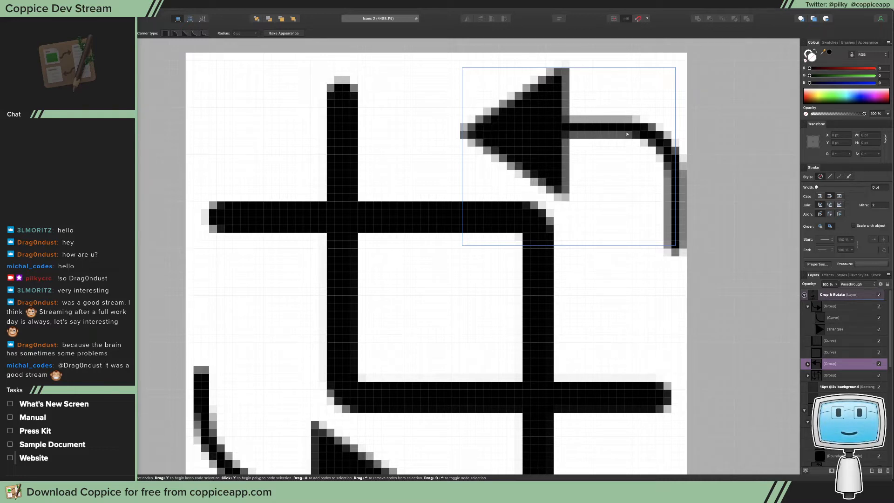
{"action": "double_click", "coordinate": [665, 140]}
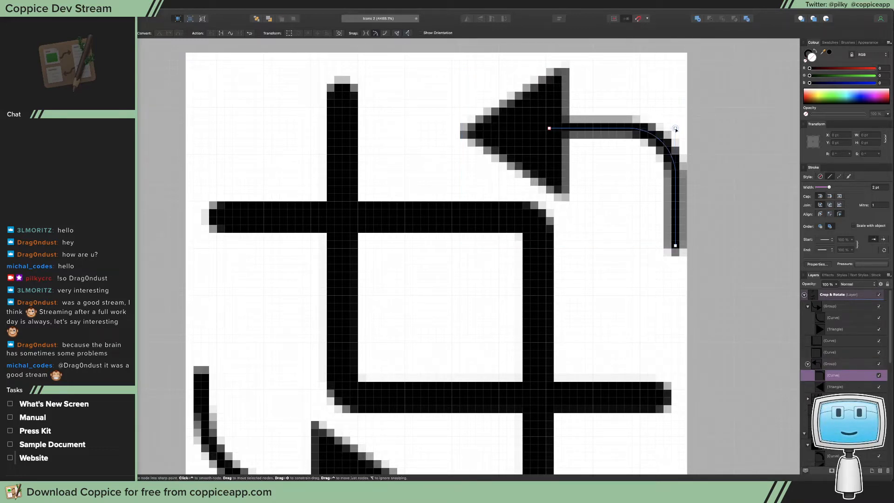
{"action": "left_click", "coordinate": [676, 129]}
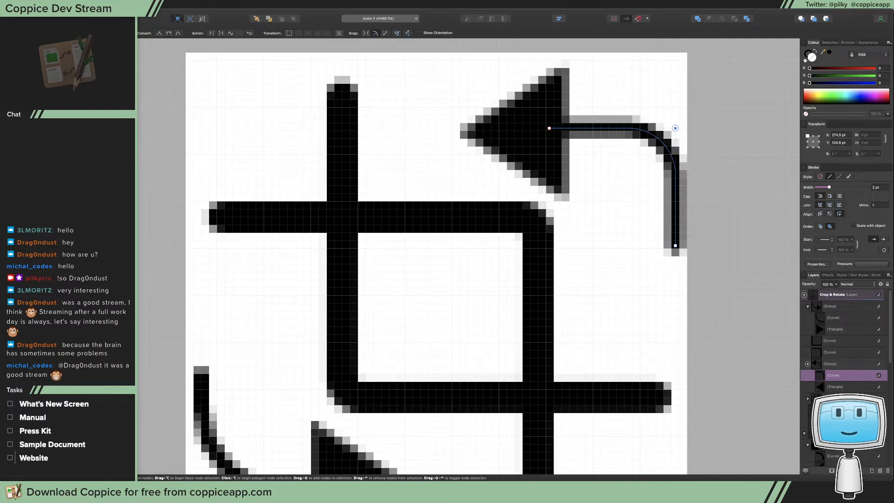
{"action": "key", "text": "c"}
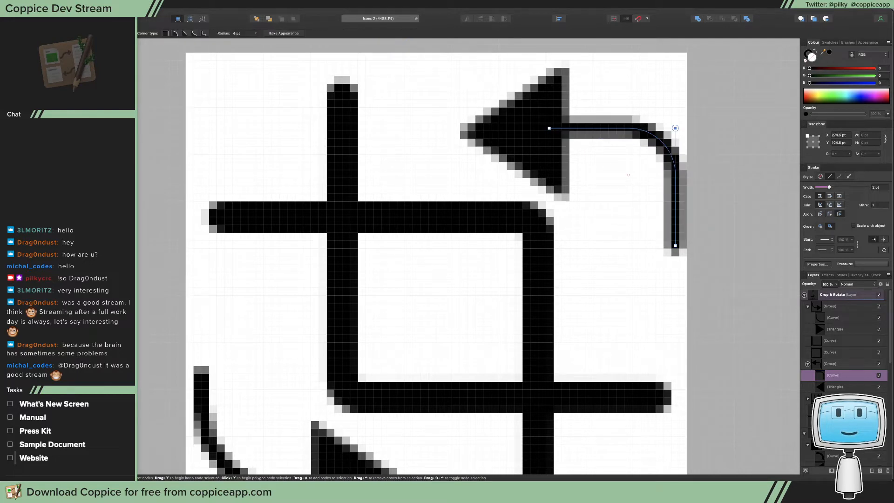
{"action": "left_click_drag", "start_coordinate": [676, 129], "coordinate": [588, 211]}
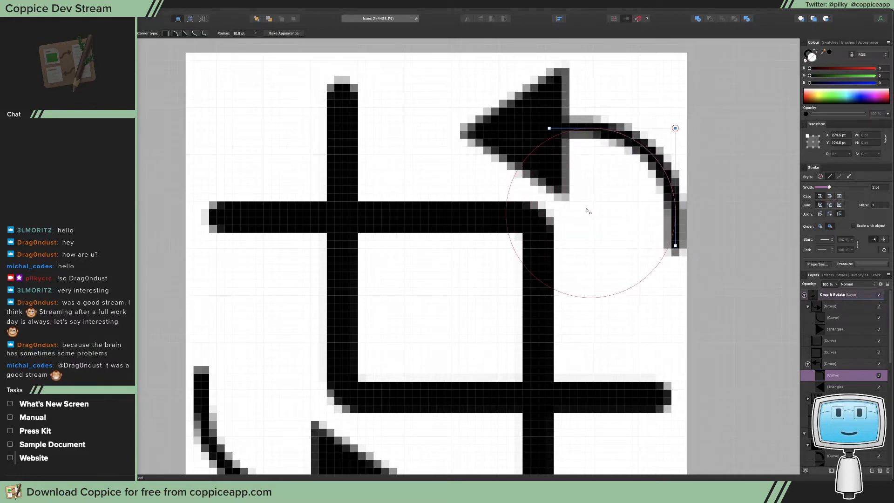
Move the upper-right arrow's triangle horizontally to X 248 pt
{"action": "key", "text": "v"}
{"action": "left_click", "coordinate": [531, 134]}
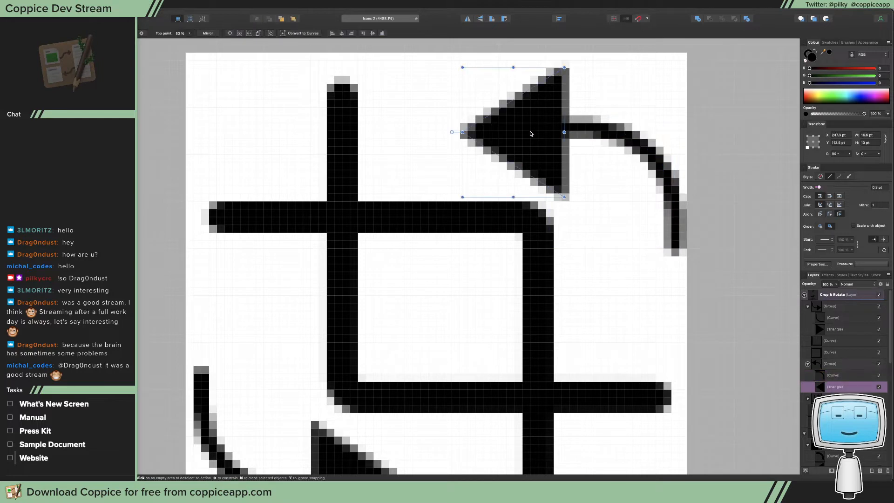
{"action": "left_click_drag", "start_coordinate": [530, 133], "coordinate": [536, 134]}
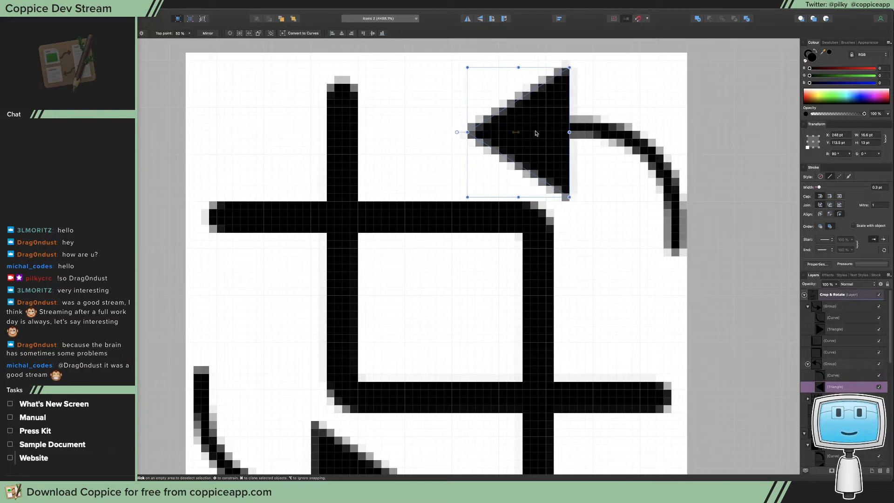
Move the triangle inside the lower-left arrow group horizontally to X 241 pt, and clear the selection
{"action": "scroll", "coordinate": [536, 133], "scroll_direction": "down", "scroll_amount": 1}
{"action": "scroll", "coordinate": [489, 180], "scroll_direction": "down", "scroll_amount": 5}
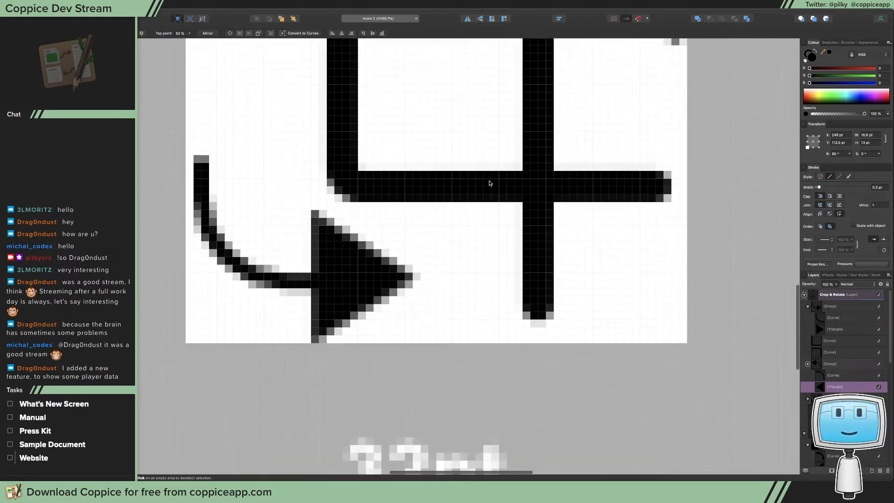
{"action": "left_click", "coordinate": [346, 285]}
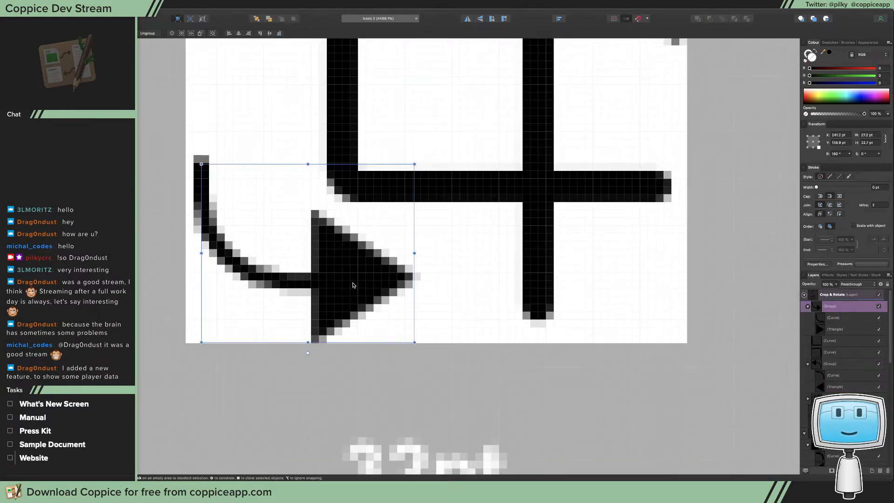
{"action": "double_click", "coordinate": [353, 284]}
{"action": "left_click_drag", "start_coordinate": [351, 283], "coordinate": [352, 283]}
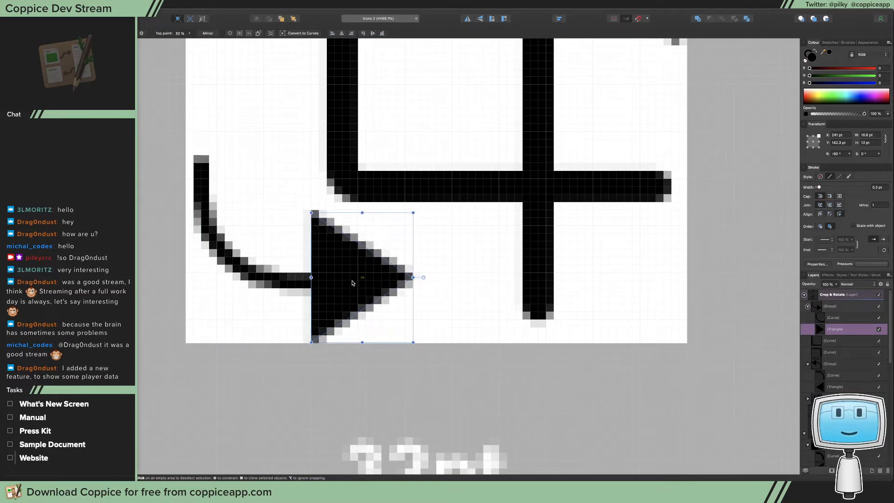
{"action": "left_click", "coordinate": [408, 237]}
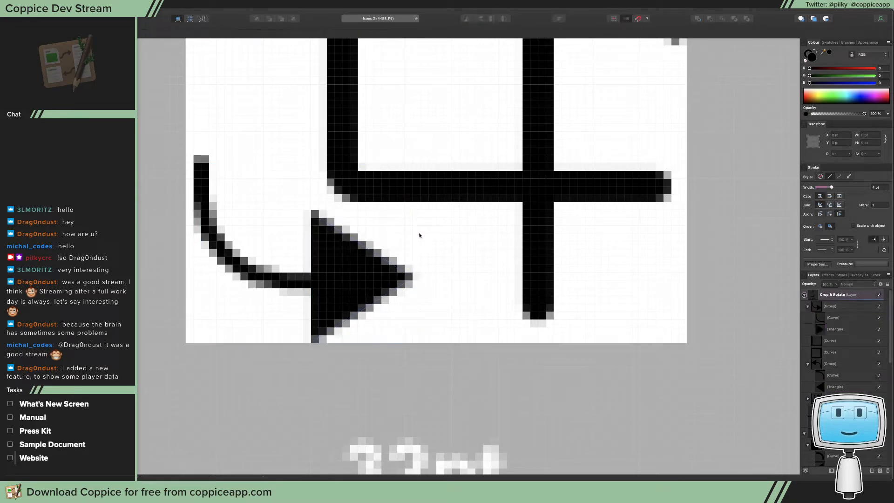
Examine the 32pt column's whole crop and rotate icon at a reduced zoom beside the smaller 16pt version, and return to a close view
{"action": "key", "text": "z"}
{"action": "left_click_drag", "start_coordinate": [442, 222], "coordinate": [372, 228]}
{"action": "key", "text": "z"}
{"action": "left_click_drag", "start_coordinate": [455, 244], "coordinate": [225, 275]}
{"action": "left_click_drag", "start_coordinate": [513, 242], "coordinate": [368, 274]}
{"action": "left_click_drag", "start_coordinate": [463, 238], "coordinate": [339, 245]}
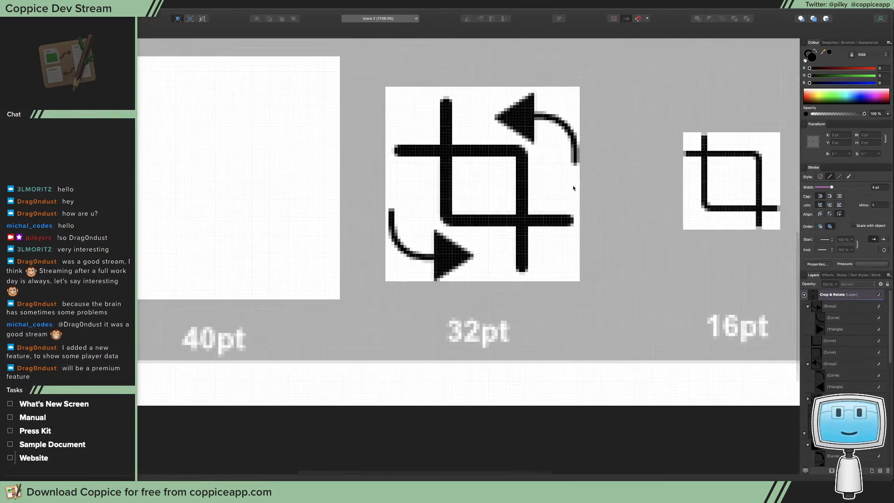
{"action": "scroll", "coordinate": [570, 190], "scroll_direction": "up", "scroll_amount": 3}
{"action": "left_click", "coordinate": [568, 162]}
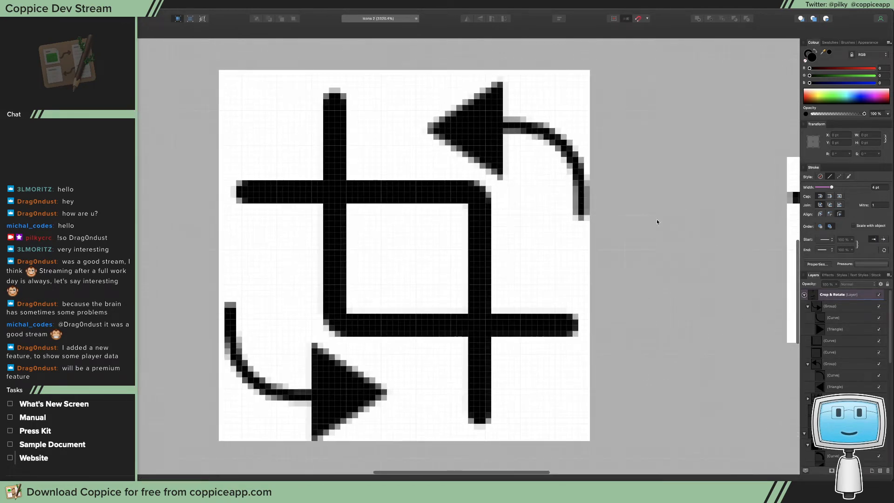
{"action": "key", "text": "a"}
{"action": "left_click", "coordinate": [581, 204]}
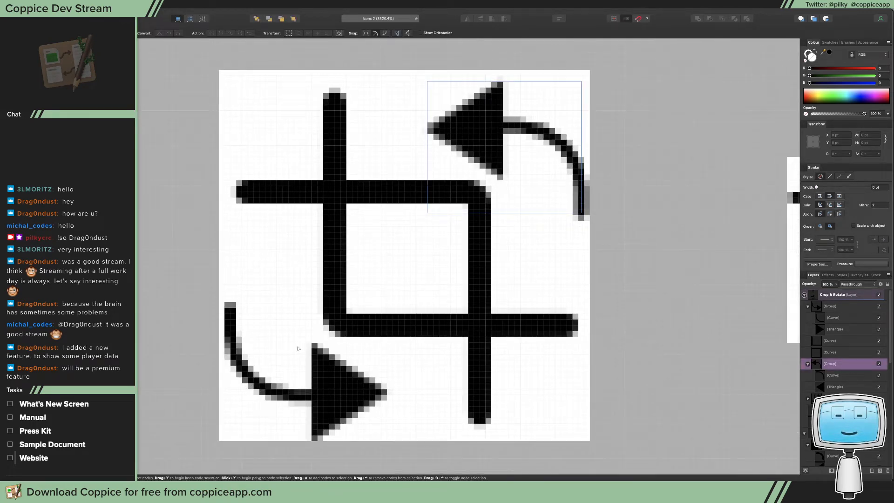
{"action": "left_click", "coordinate": [523, 168]}
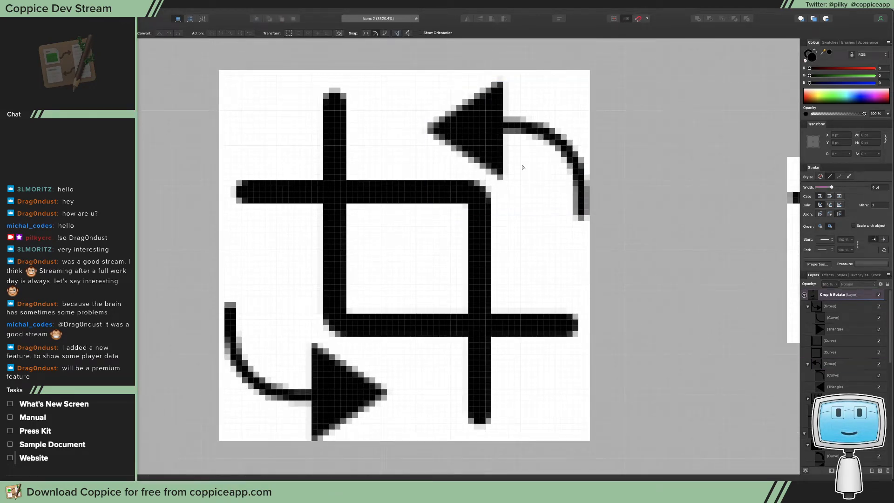
Delete the upper-right rotate arrow and place a copy of the lower-left arrow group in the icon's upper-right corner
{"action": "left_click", "coordinate": [483, 130]}
{"action": "key", "text": "Delete"}
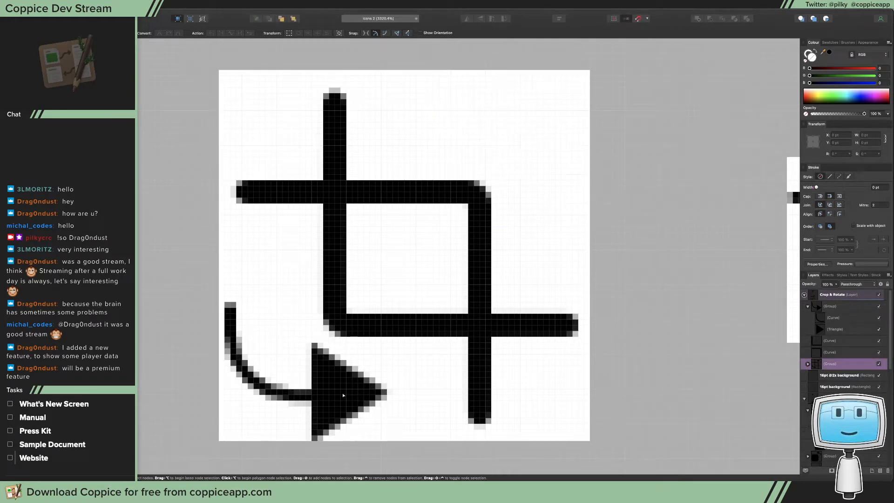
{"action": "left_click", "coordinate": [343, 396]}
{"action": "left_click", "coordinate": [233, 339]}
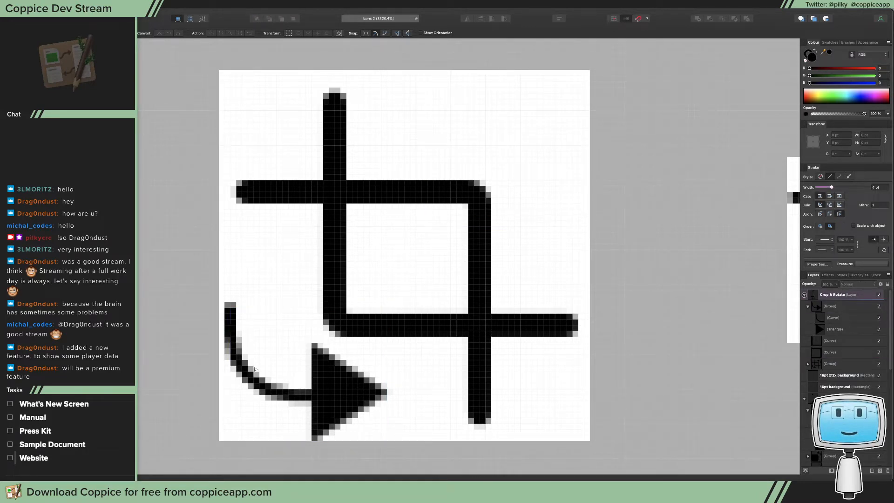
{"action": "key", "text": "v"}
{"action": "left_click_drag", "start_coordinate": [262, 384], "coordinate": [299, 355]}
{"action": "left_click", "coordinate": [307, 397]}
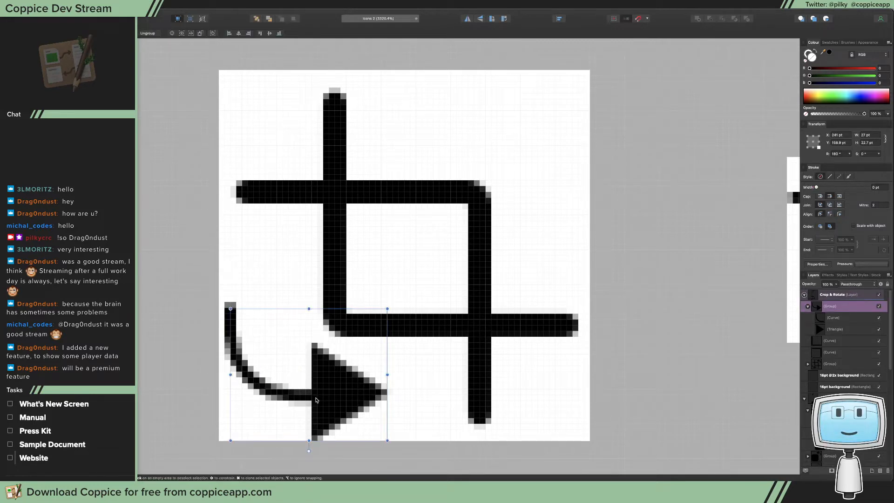
{"action": "mouse_move", "coordinate": [315, 400]}
{"action": "left_mouse_down"}
{"action": "mouse_move", "coordinate": [414, 257]}
{"action": "mouse_move", "coordinate": [494, 172]}
{"action": "mouse_move", "coordinate": [519, 189]}
{"action": "left_mouse_up"}
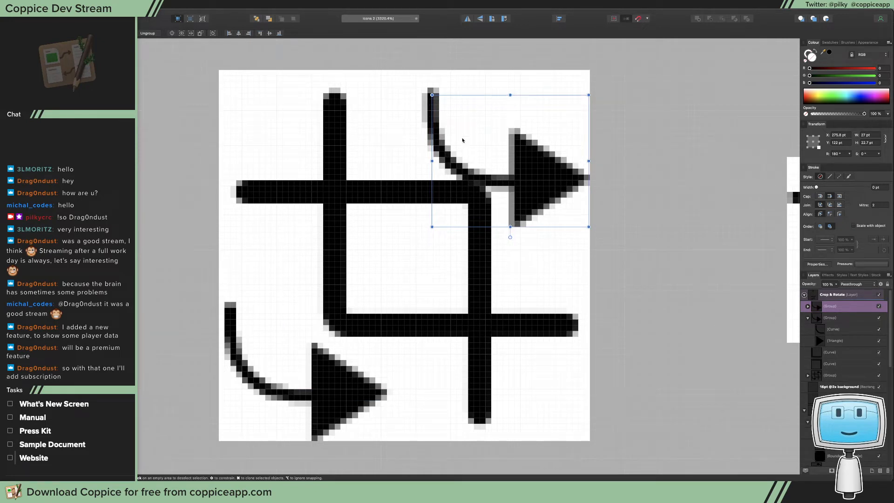
Rotate the copied arrow group 180° and position it inside the icon's upper-right corner, then clear the selection
{"action": "mouse_move", "coordinate": [510, 237]}
{"action": "left_mouse_down"}
{"action": "mouse_move", "coordinate": [372, 91]}
{"action": "mouse_move", "coordinate": [453, 89]}
{"action": "mouse_move", "coordinate": [521, 69]}
{"action": "left_mouse_up"}
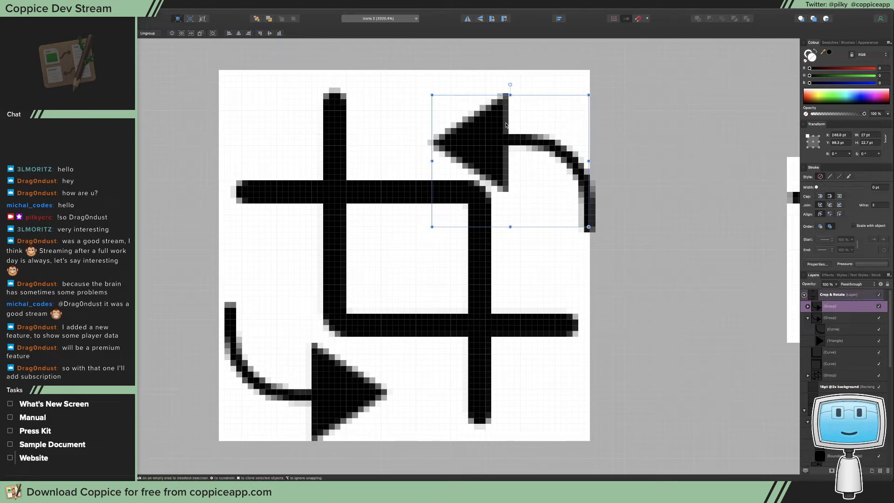
{"action": "left_click_drag", "start_coordinate": [516, 127], "coordinate": [504, 116]}
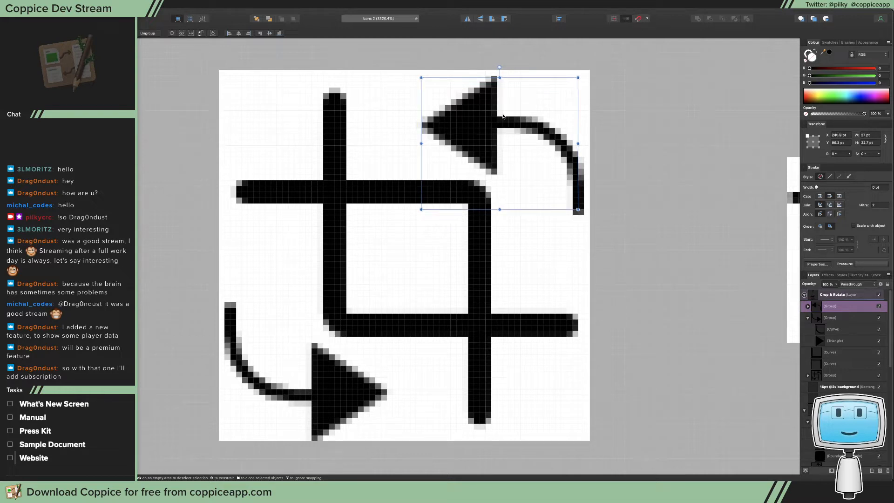
{"action": "left_click", "coordinate": [585, 221]}
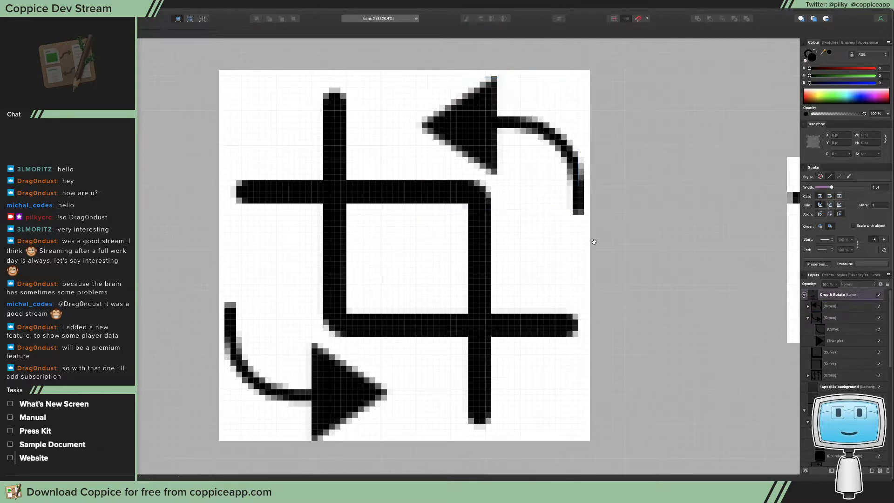
{"action": "left_click_drag", "start_coordinate": [568, 235], "coordinate": [552, 238]}
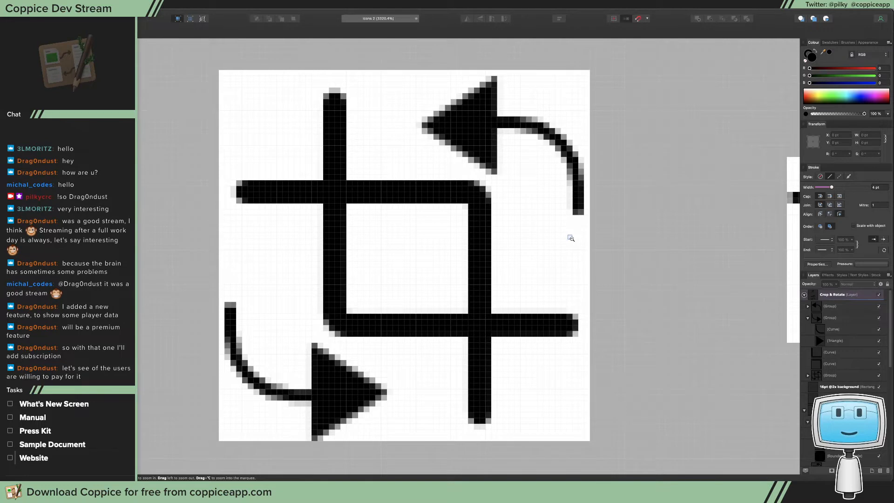
Show the icon columns together and switch the canvas view mode to Pixels (Retina)
{"action": "left_click", "coordinate": [532, 198], "text": "alt"}
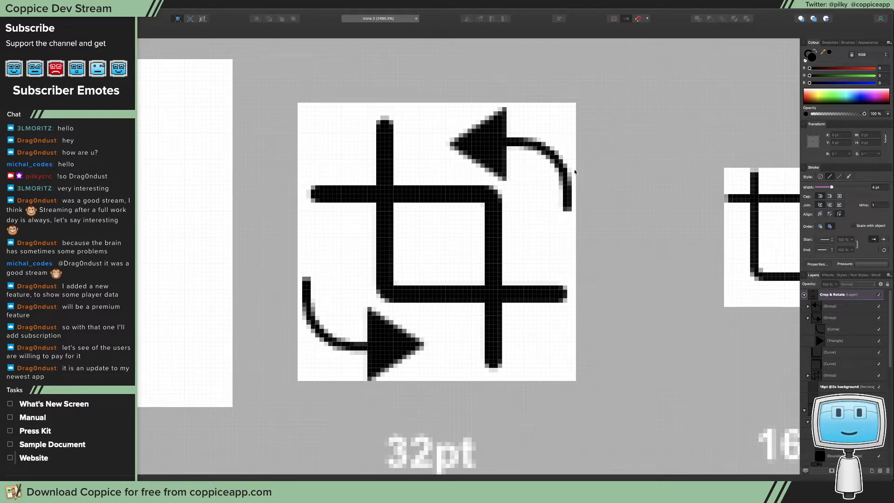
{"action": "key", "text": "z"}
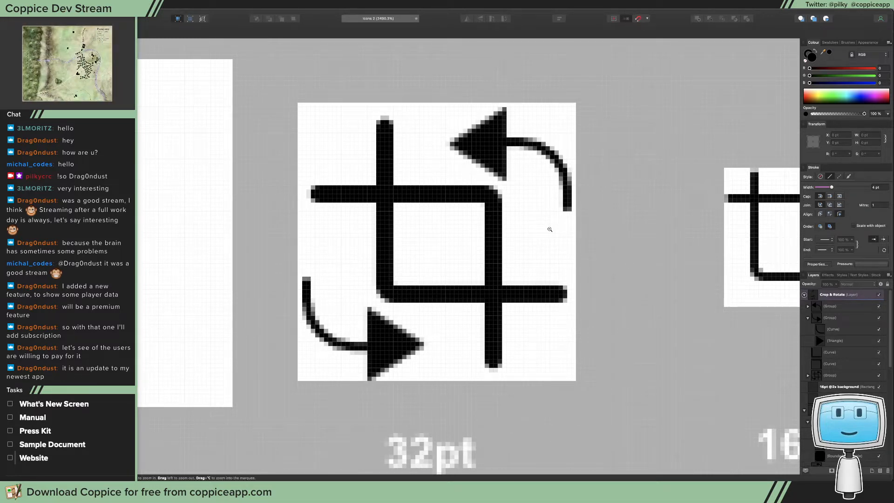
{"action": "left_click_drag", "start_coordinate": [550, 229], "coordinate": [140, 261]}
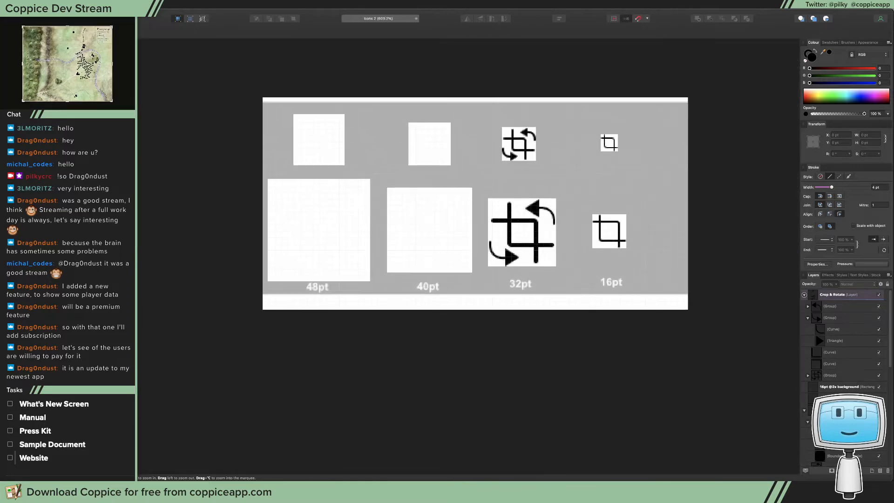
{"action": "key", "text": "super+0"}
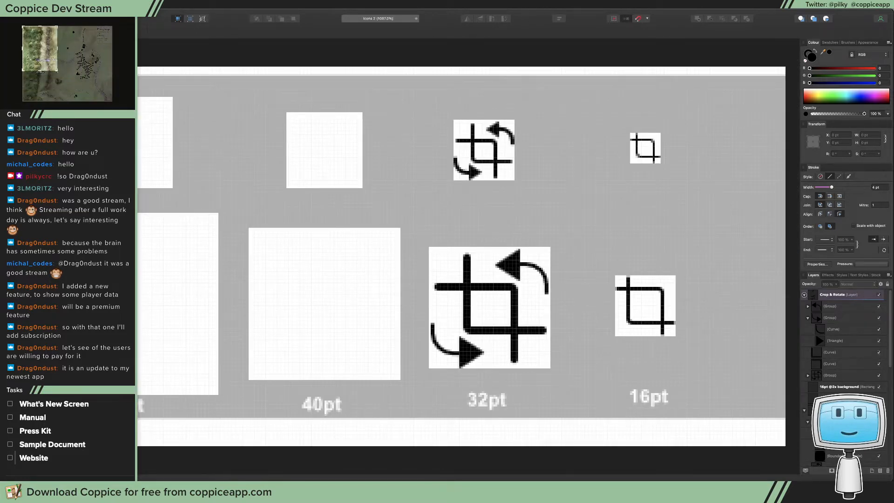
{"action": "left_click", "coordinate": [150, 5]}
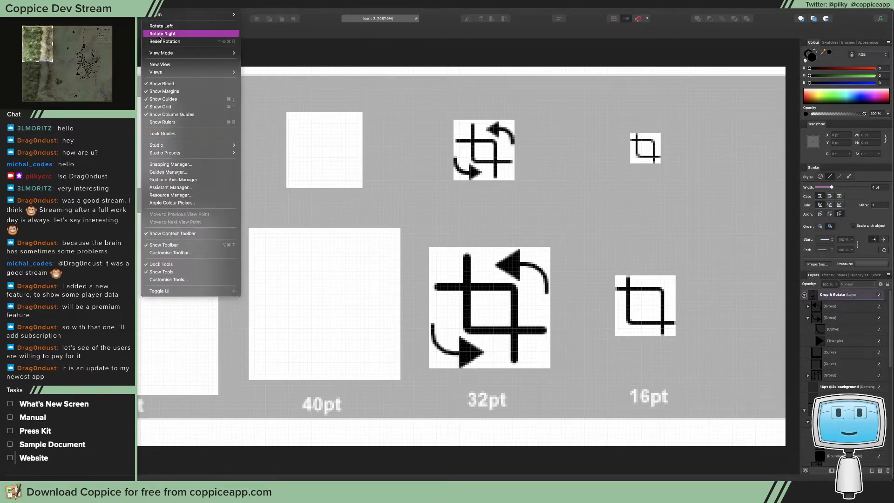
{"action": "mouse_move", "coordinate": [214, 53]}
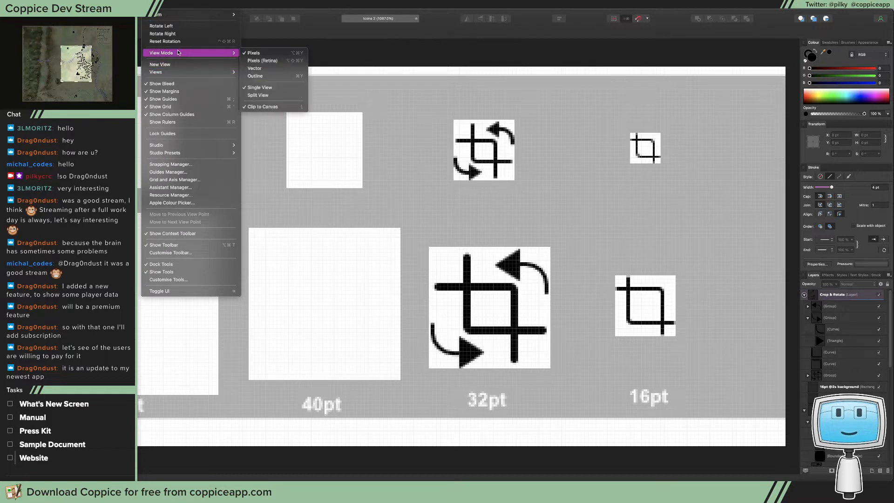
{"action": "left_click", "coordinate": [280, 63]}
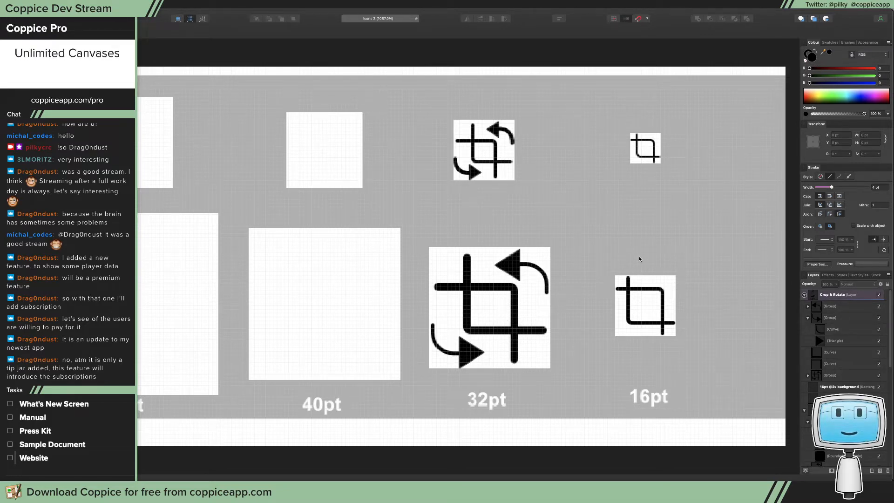
Set the stroke width of both rotate arrows' curves in the 32pt column's larger icon to 4 pt
{"action": "left_click", "coordinate": [544, 277]}
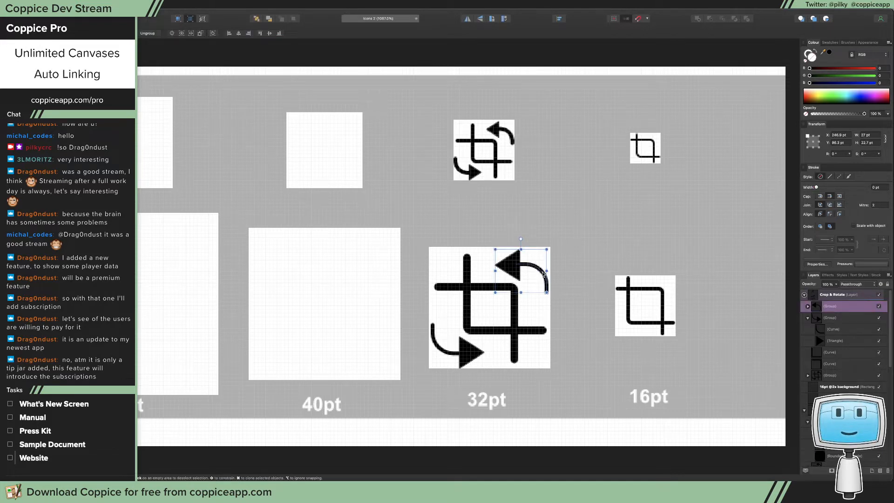
{"action": "double_click", "coordinate": [544, 276]}
{"action": "left_click_drag", "start_coordinate": [830, 187], "coordinate": [832, 189]}
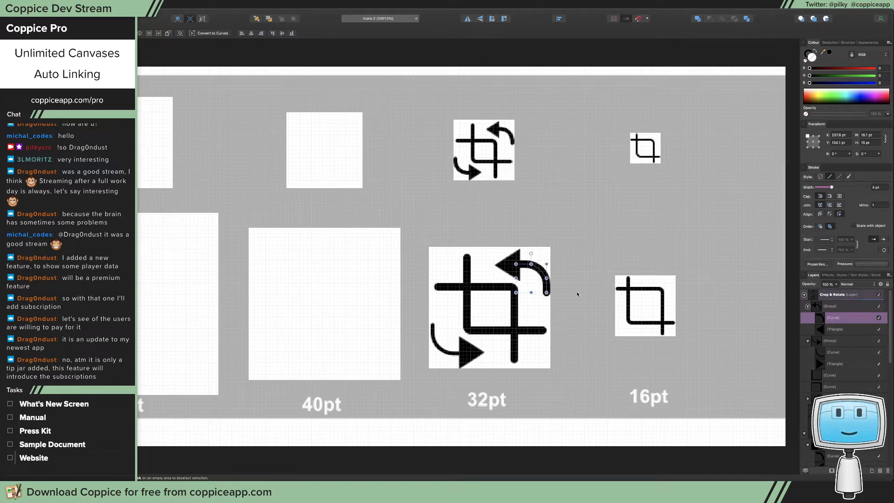
{"action": "double_click", "coordinate": [455, 353]}
{"action": "left_click_drag", "start_coordinate": [830, 187], "coordinate": [832, 187]}
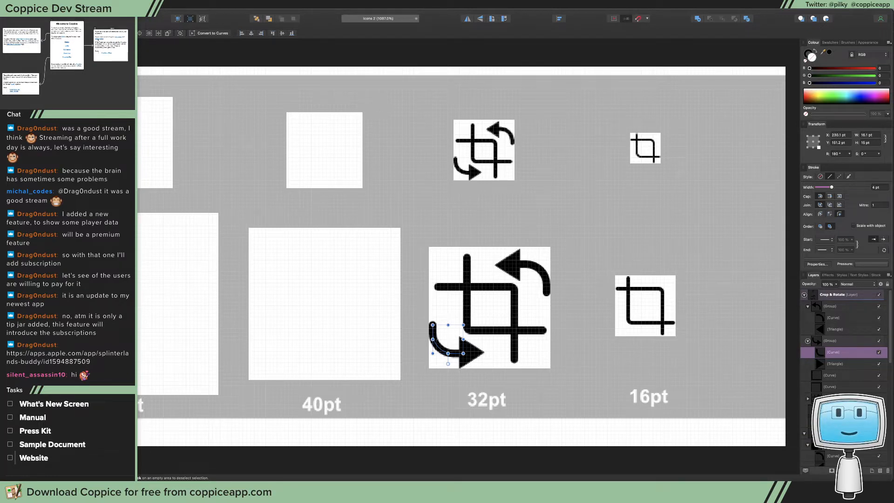
Switch to Safari, enlarge its window and look over the Splinterlands Buddy App Store page and its iPhone screenshots
{"action": "left_click_drag", "start_coordinate": [533, 9], "coordinate": [549, 28]}
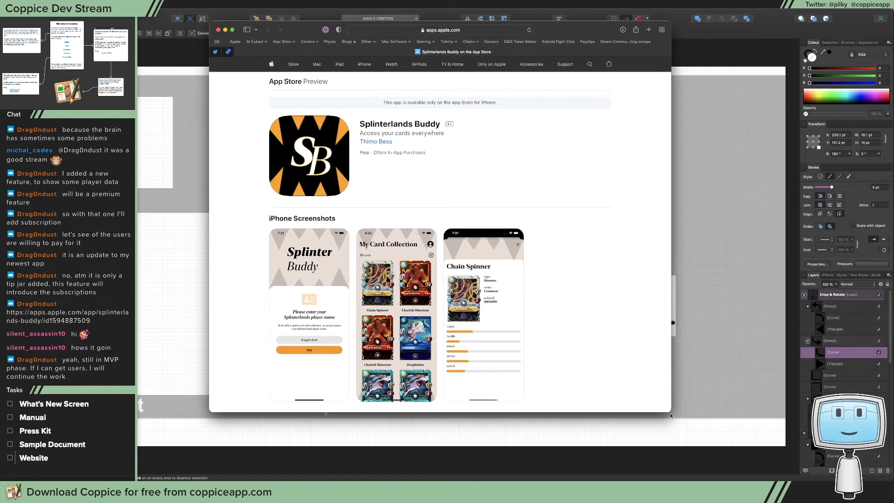
{"action": "left_click_drag", "start_coordinate": [671, 416], "coordinate": [859, 477]}
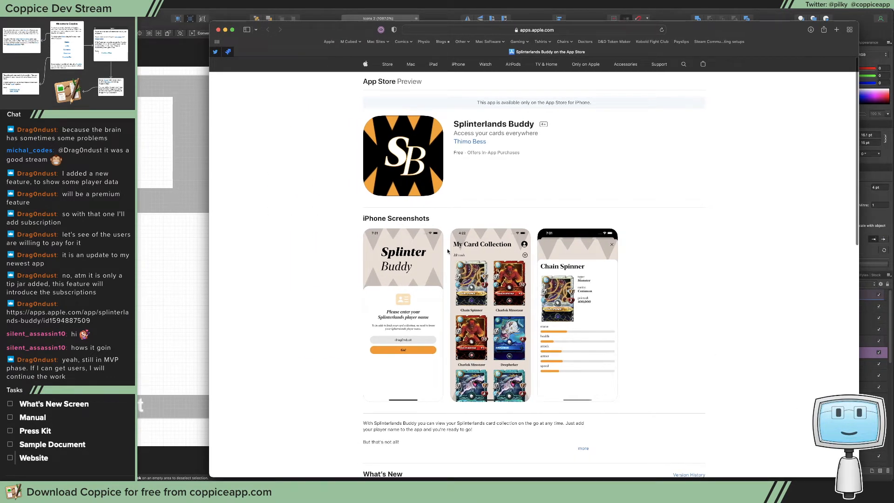
{"action": "scroll", "coordinate": [433, 254], "scroll_direction": "down", "scroll_amount": 5}
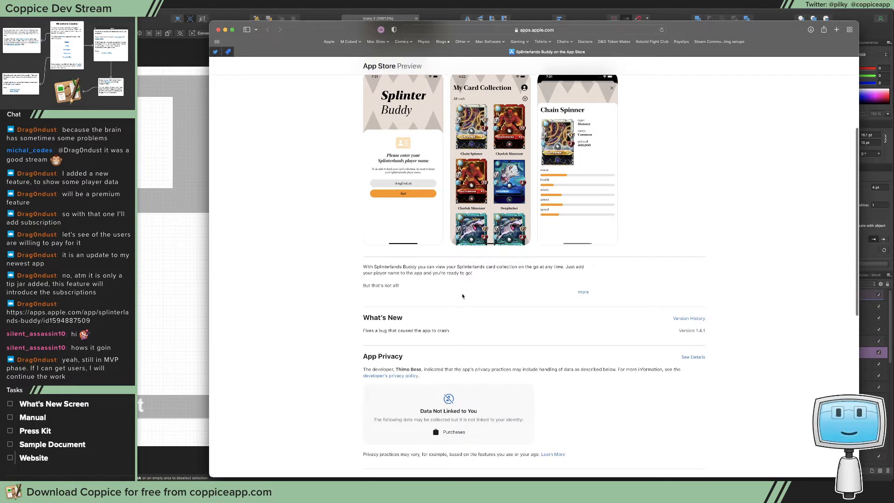
{"action": "scroll", "coordinate": [447, 249], "scroll_direction": "up", "scroll_amount": 4}
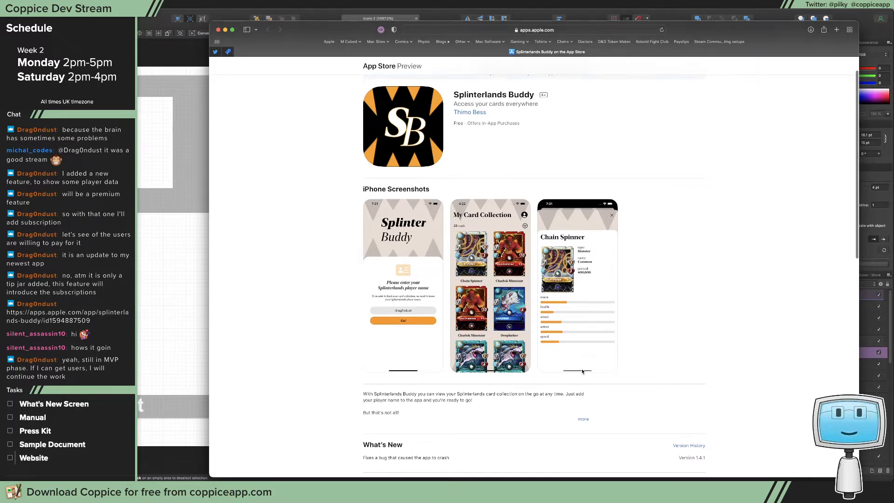
{"action": "scroll", "coordinate": [582, 372], "scroll_direction": "down", "scroll_amount": 2}
{"action": "scroll", "coordinate": [582, 371], "scroll_direction": "down", "scroll_amount": 1}
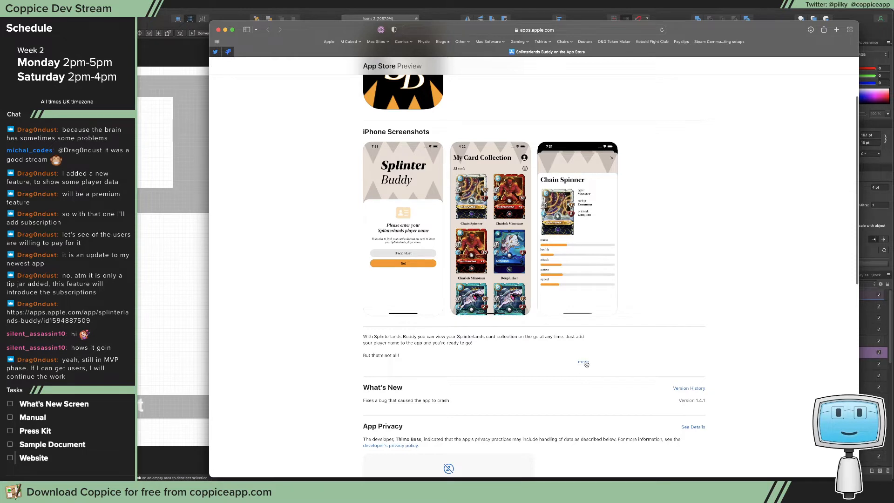
Expand the Splinterlands Buddy description, read its list of upcoming features, and return to Affinity Designer
{"action": "left_click", "coordinate": [583, 362]}
{"action": "scroll", "coordinate": [586, 363], "scroll_direction": "down", "scroll_amount": 1}
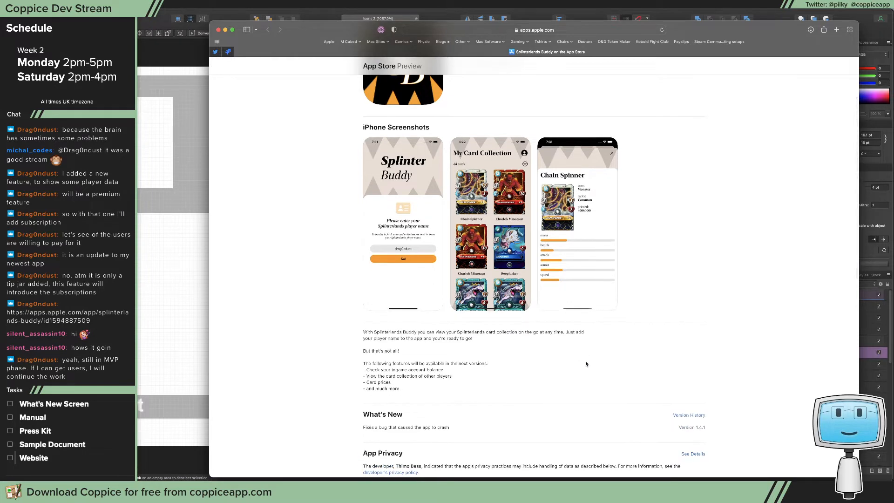
{"action": "scroll", "coordinate": [586, 364], "scroll_direction": "down", "scroll_amount": 1}
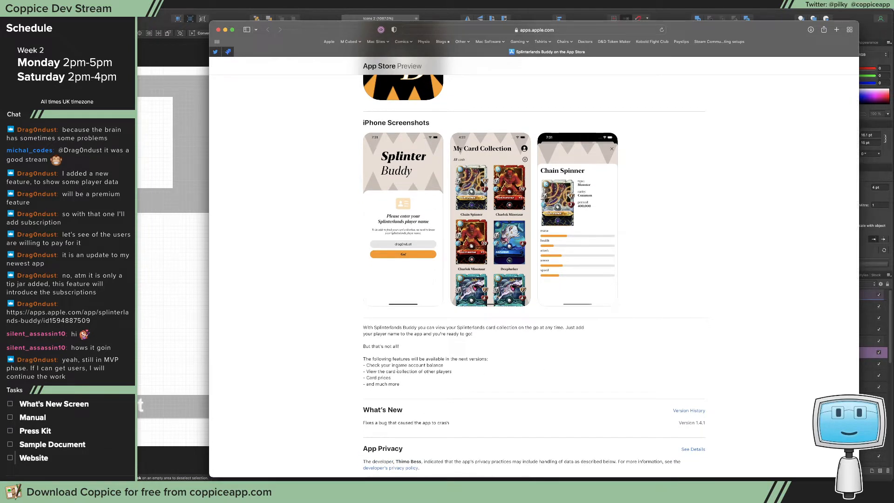
{"action": "left_click_drag", "start_coordinate": [396, 365], "coordinate": [464, 374]}
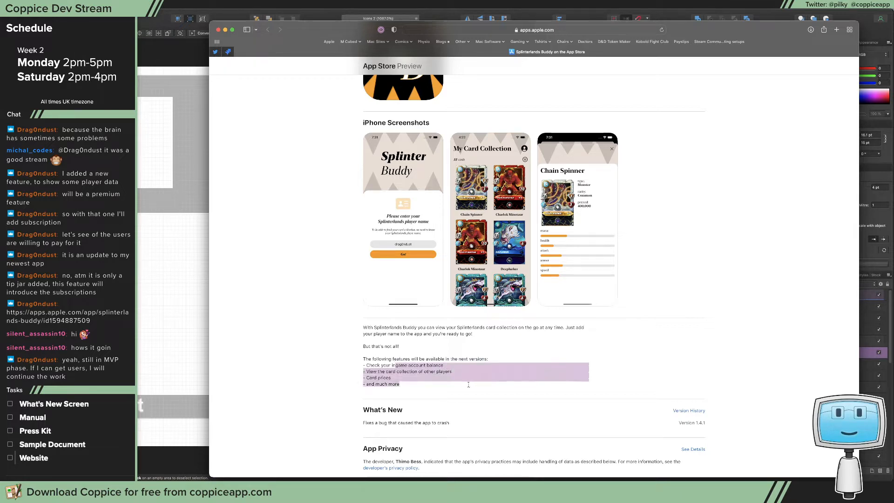
{"action": "left_click", "coordinate": [382, 365]}
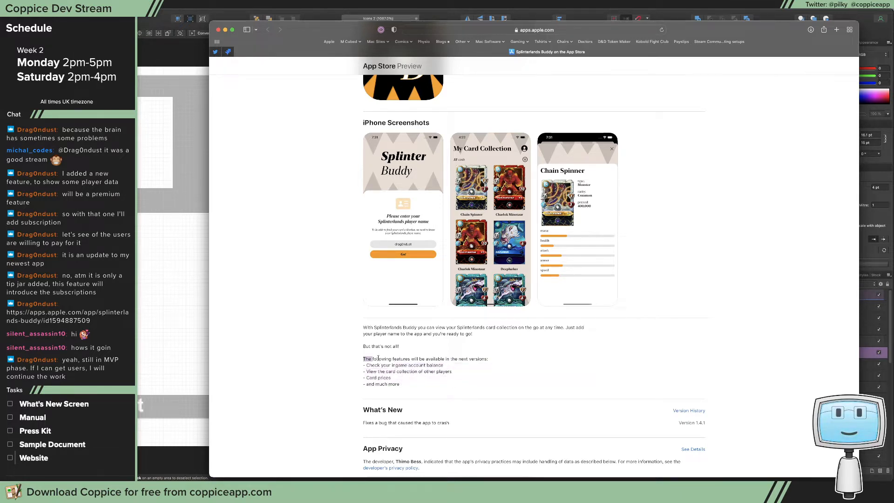
{"action": "left_click_drag", "start_coordinate": [364, 358], "coordinate": [454, 384]}
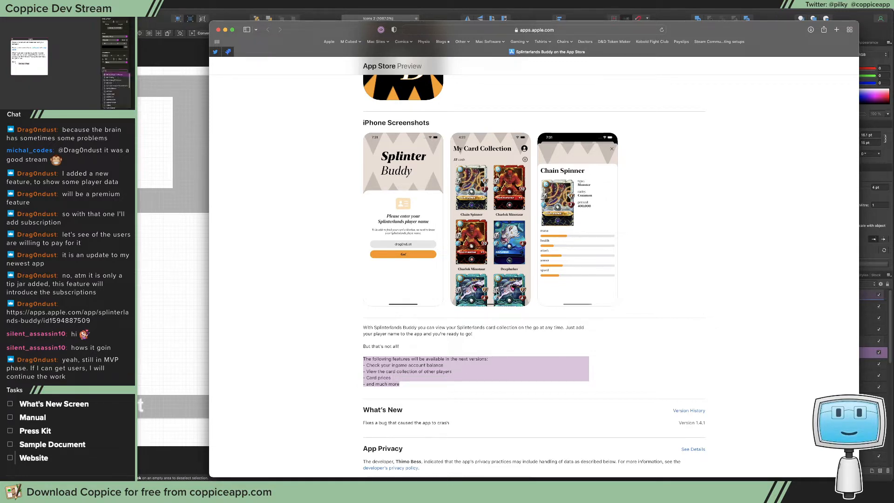
{"action": "left_click", "coordinate": [627, 291]}
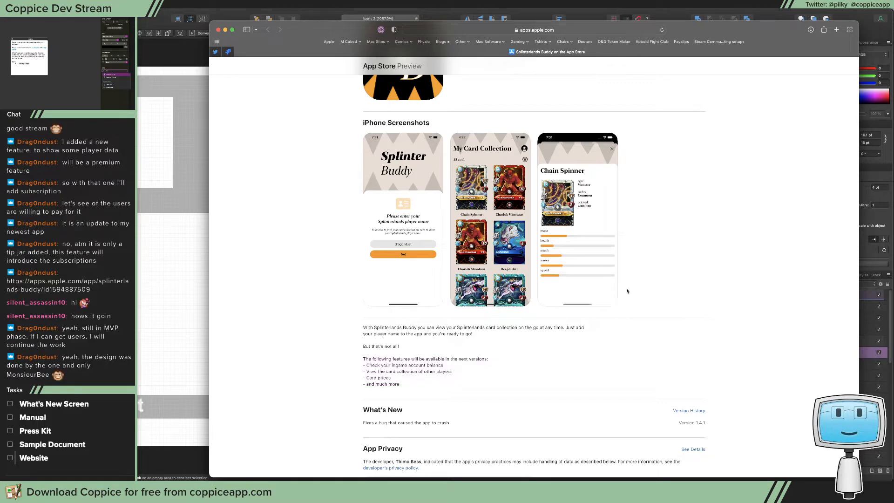
{"action": "scroll", "coordinate": [615, 299], "scroll_direction": "up", "scroll_amount": 3}
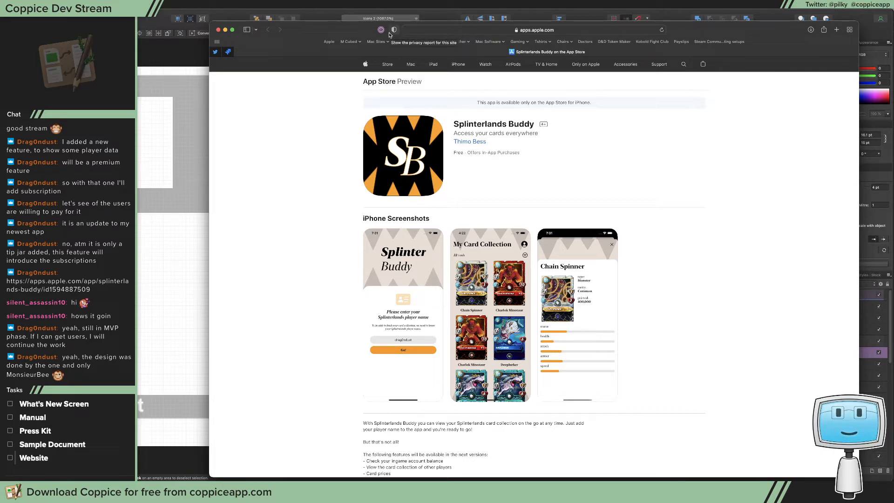
{"action": "left_click_drag", "start_coordinate": [320, 27], "coordinate": [303, 26]}
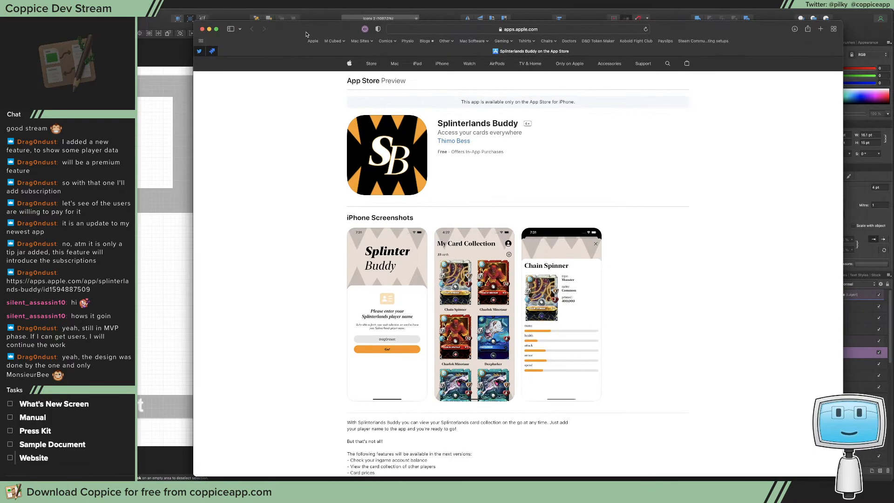
{"action": "key", "text": "super+Tab"}
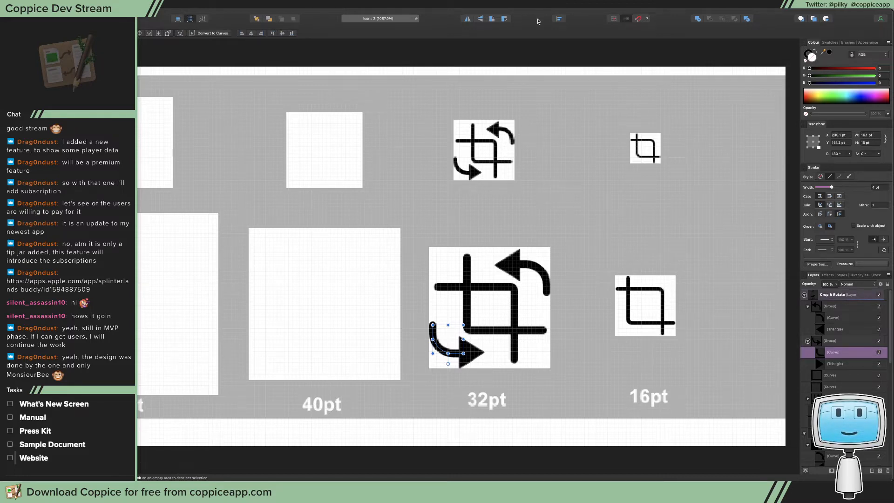
Switch to Xcode and inspect the attributes of the Image Linking section's image view in the What's New window
{"action": "left_click_drag", "start_coordinate": [538, 21], "coordinate": [893, 112]}
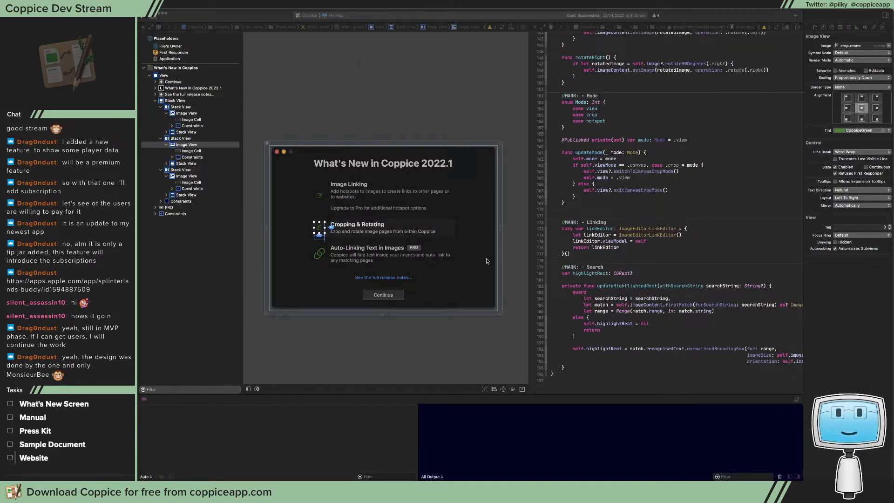
{"action": "left_click", "coordinate": [463, 304]}
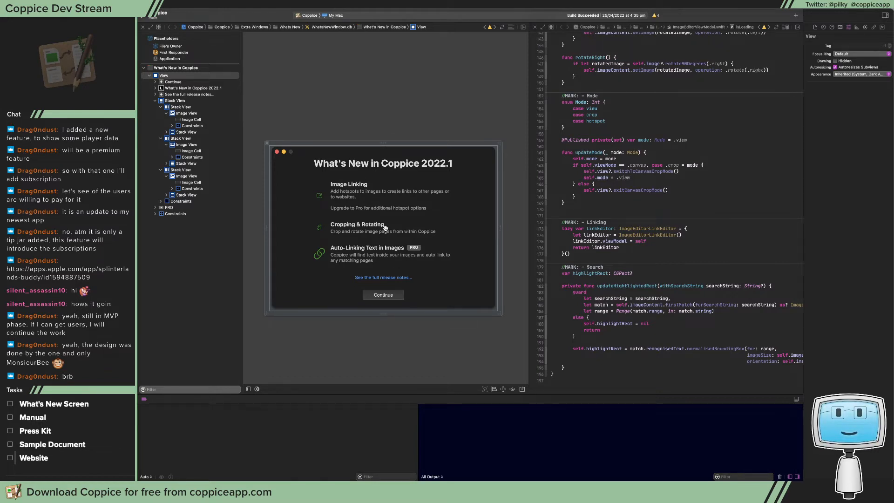
{"action": "left_click", "coordinate": [321, 196]}
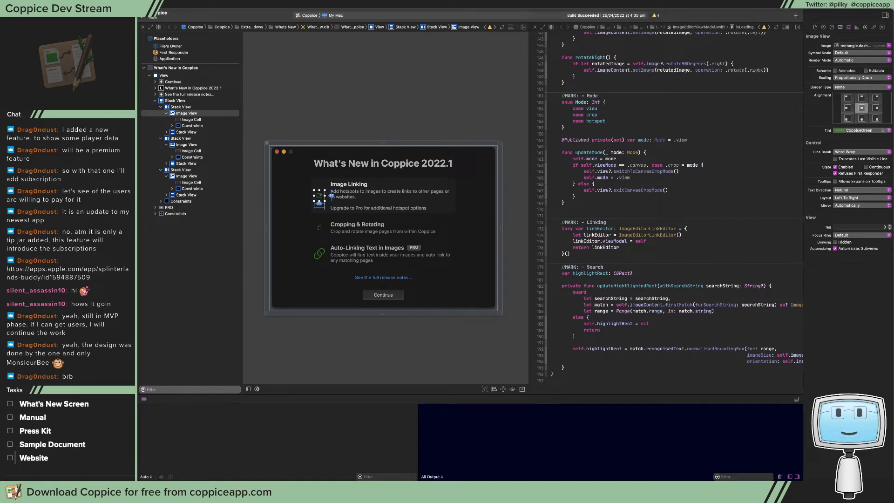
Switch to Affinity Designer and look over the icon artboards from the 48pt to the 16pt column
{"action": "key", "text": "super+Tab"}
{"action": "left_click_drag", "start_coordinate": [893, 78], "coordinate": [182, 31]}
{"action": "double_click", "coordinate": [664, 390]}
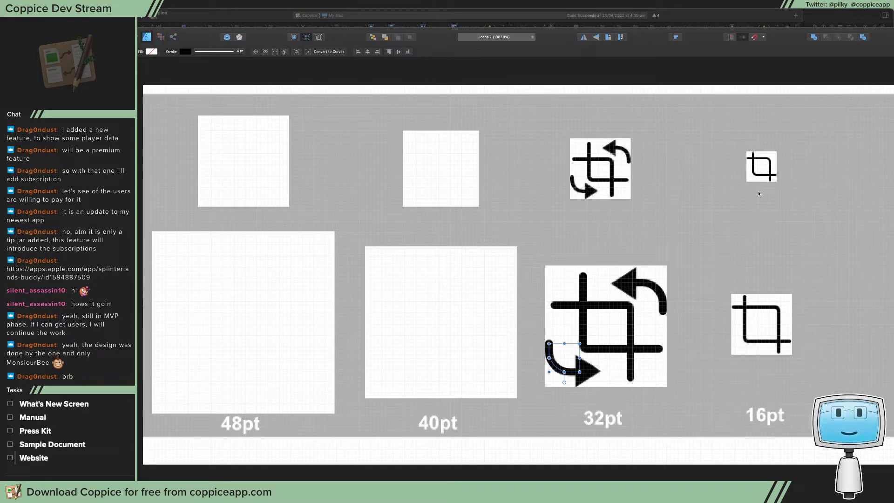
Return to Xcode and inspect the Auto-Linking Text in Images section's stack view and the What's New window's root view
{"action": "left_click_drag", "start_coordinate": [435, 36], "coordinate": [893, 56]}
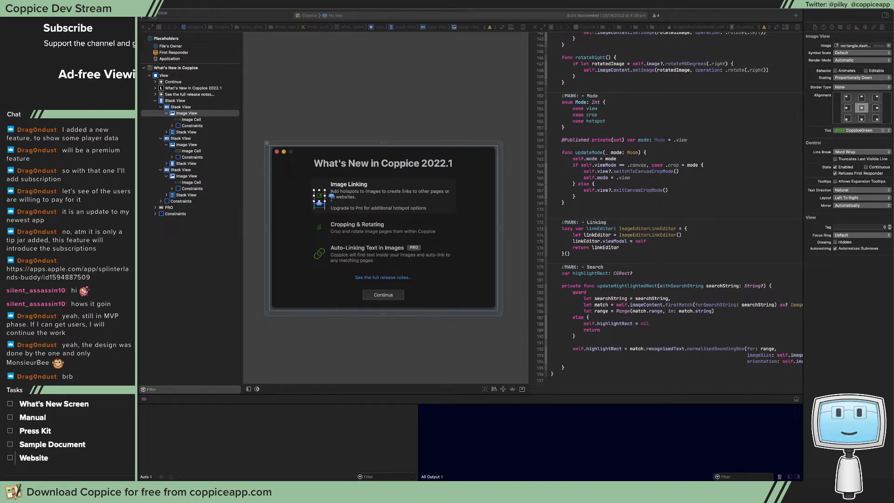
{"action": "left_click", "coordinate": [357, 245]}
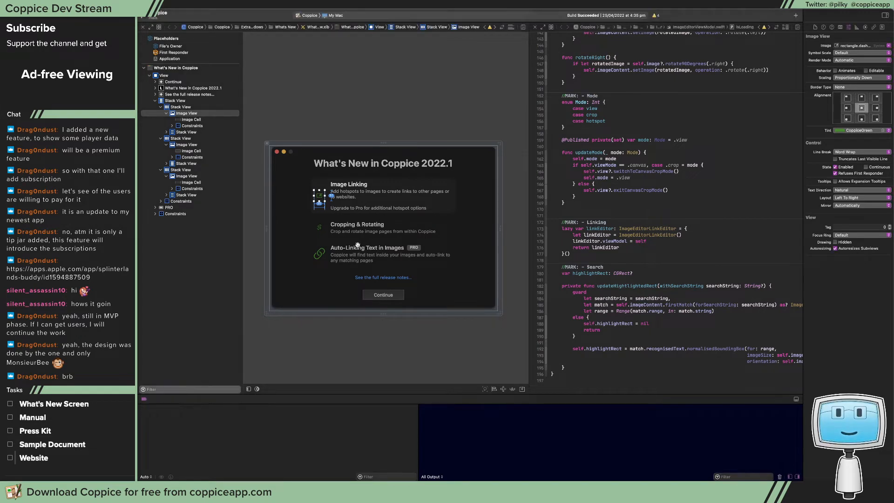
{"action": "left_click", "coordinate": [385, 251]}
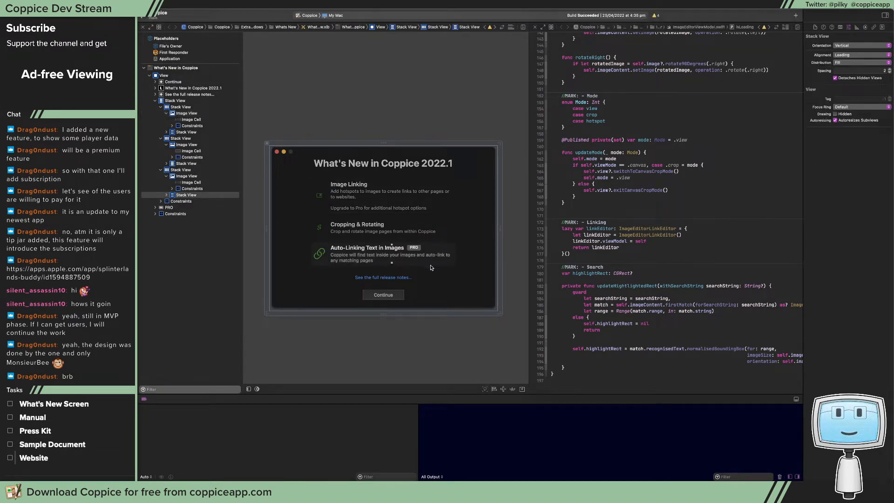
{"action": "left_click", "coordinate": [452, 285]}
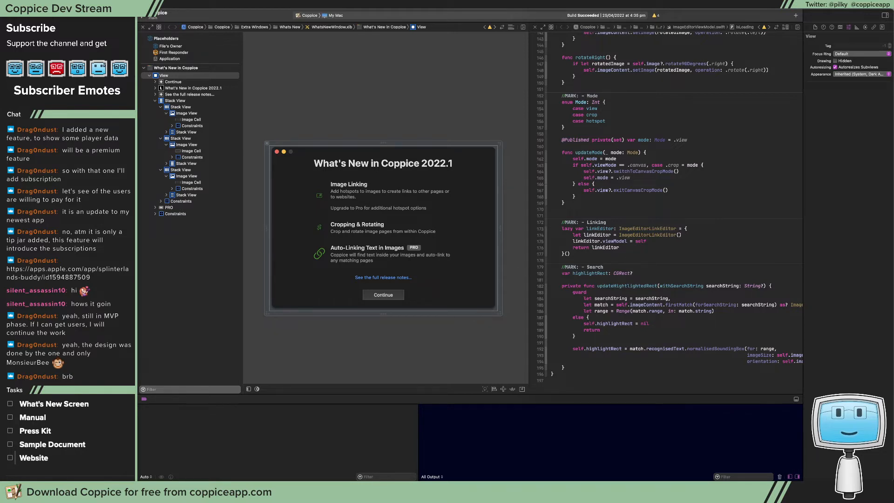
{"action": "left_click_drag", "start_coordinate": [893, 140], "coordinate": [321, 36]}
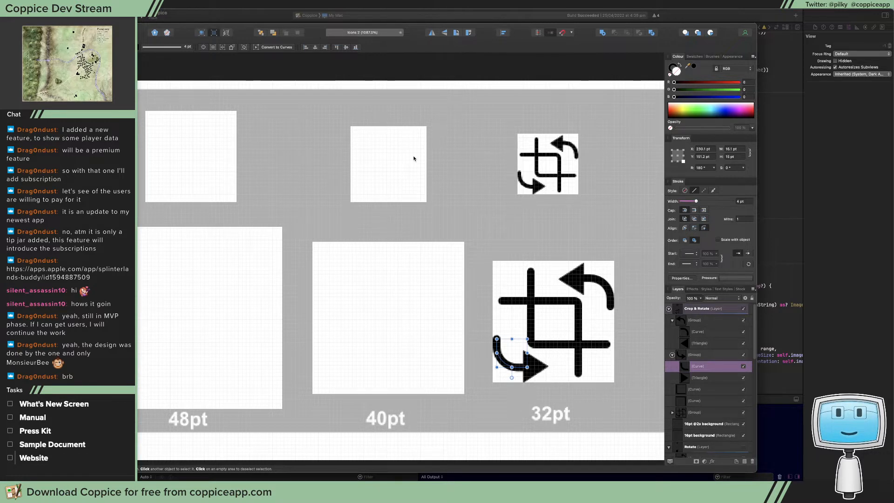
{"action": "scroll", "coordinate": [529, 209], "scroll_direction": "right", "scroll_amount": 5}
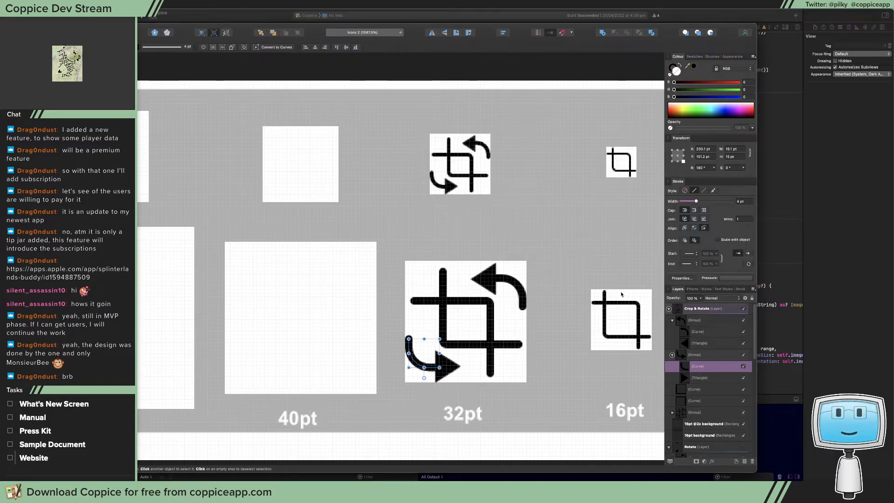
{"action": "scroll", "coordinate": [619, 289], "scroll_direction": "right", "scroll_amount": 5}
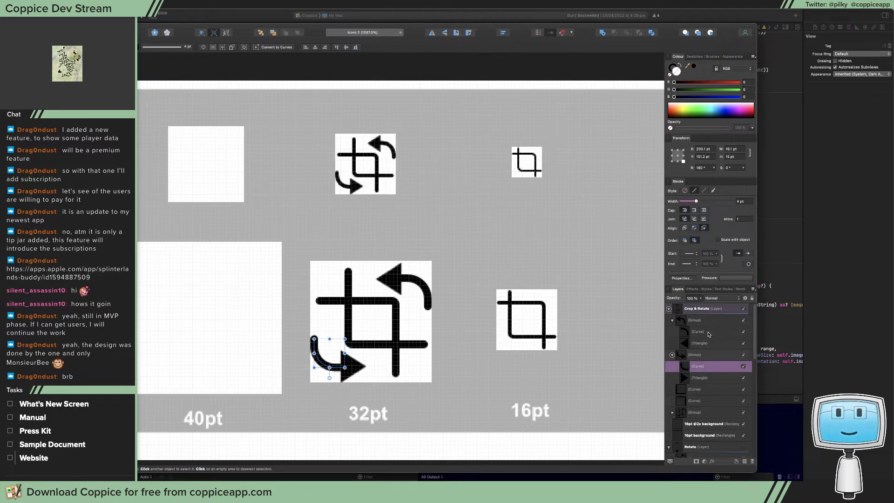
{"action": "left_click", "coordinate": [699, 423]}
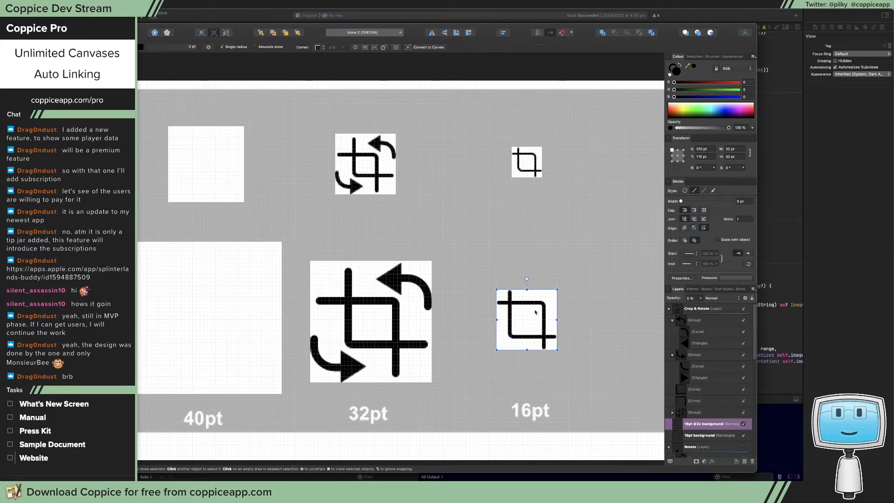
{"action": "left_click_drag", "start_coordinate": [549, 313], "coordinate": [393, 320]}
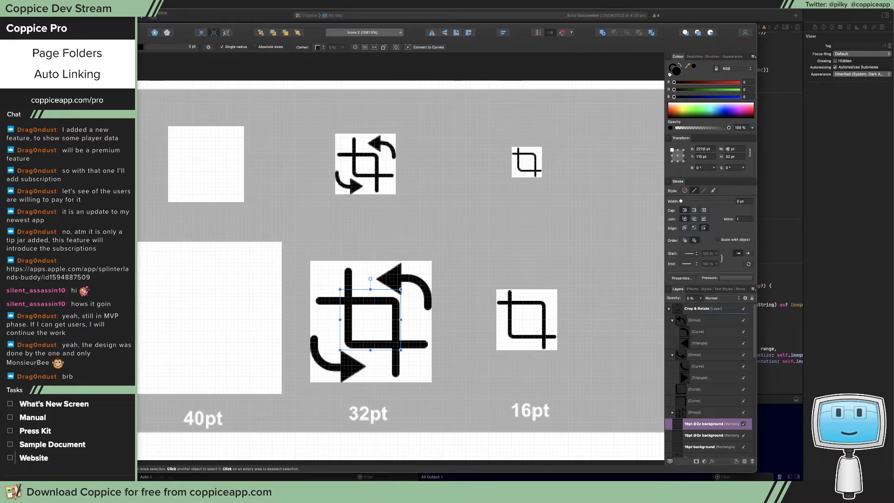
Set the duplicated background rectangle's width and height to 64 pt
{"action": "key", "text": "Return"}
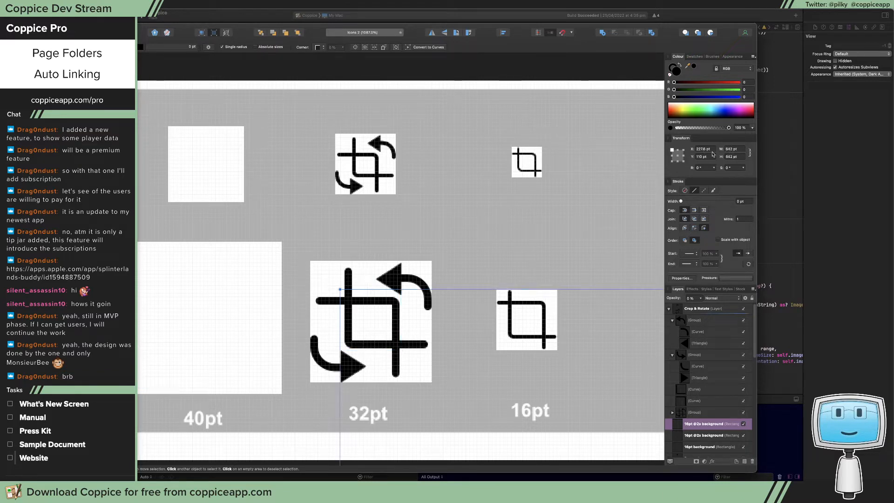
{"action": "left_click", "coordinate": [732, 149]}
{"action": "key", "text": "BackSpace"}
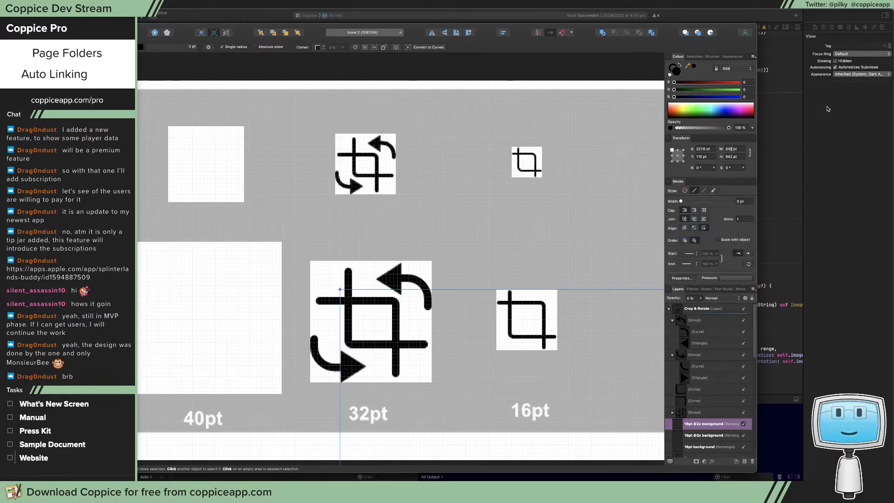
{"action": "key", "text": "Return"}
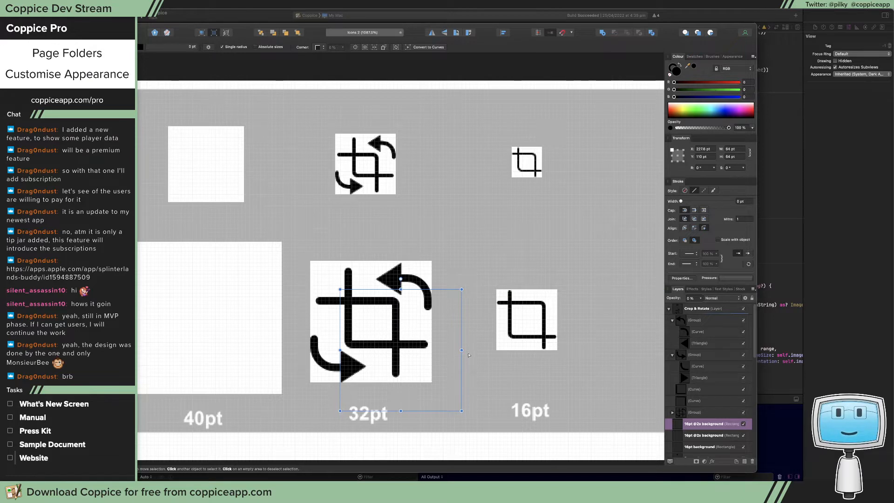
Align the 64 pt rectangle exactly with the 32pt column's larger icon area at X 212 pt, Y 95 pt
{"action": "left_click_drag", "start_coordinate": [432, 360], "coordinate": [402, 331]}
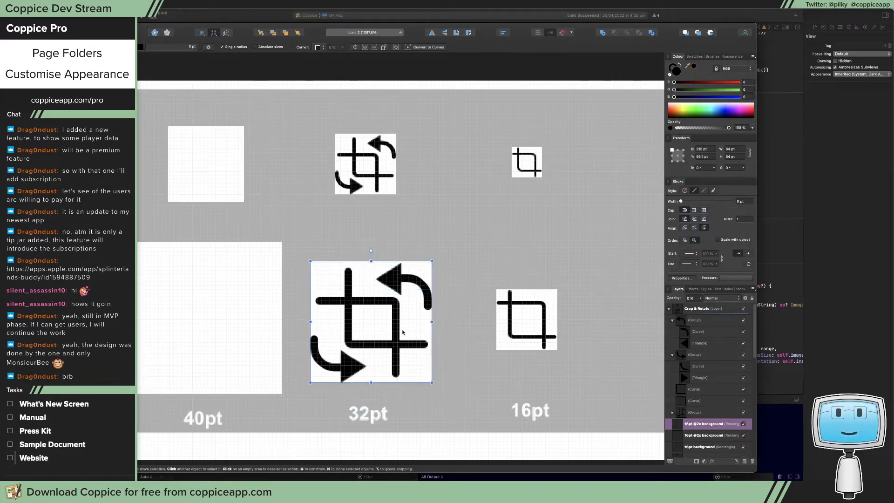
{"action": "key", "text": "z"}
{"action": "left_click_drag", "start_coordinate": [412, 261], "coordinate": [519, 319]}
{"action": "key", "text": "v"}
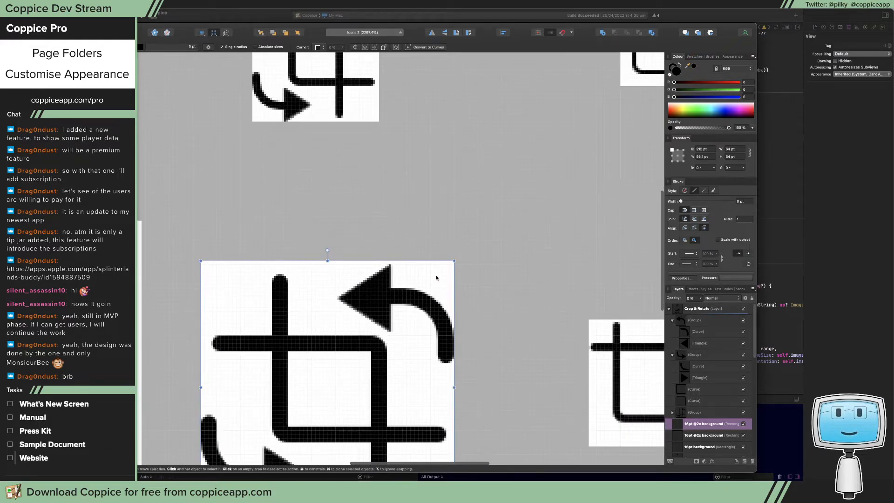
{"action": "left_click_drag", "start_coordinate": [436, 275], "coordinate": [436, 273]}
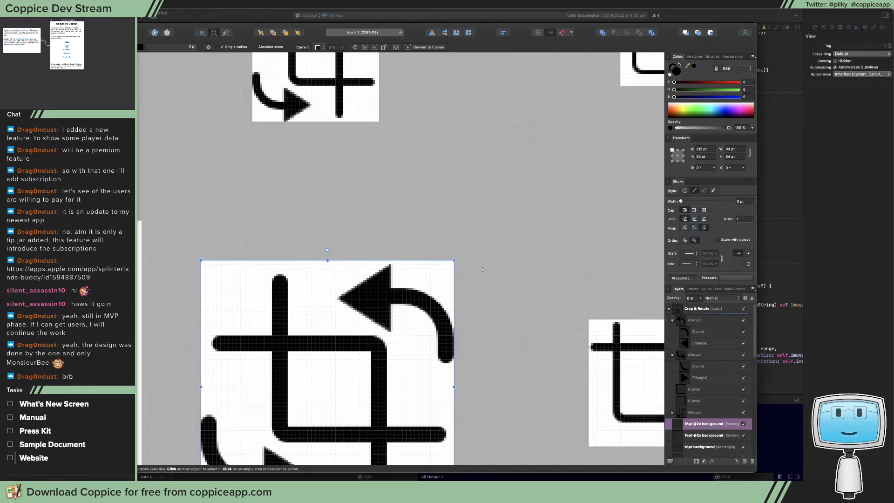
{"action": "scroll", "coordinate": [570, 238], "scroll_direction": "up", "scroll_amount": 5}
{"action": "scroll", "coordinate": [569, 239], "scroll_direction": "down", "scroll_amount": 7}
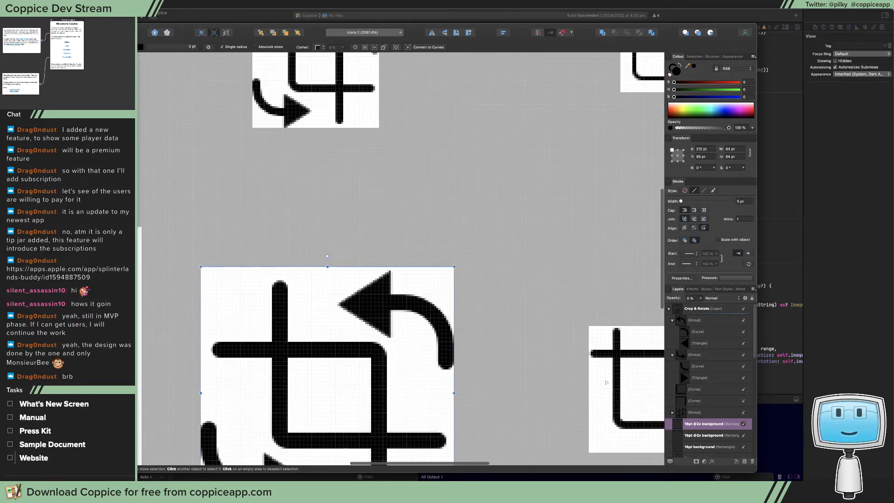
{"action": "left_click", "coordinate": [602, 399]}
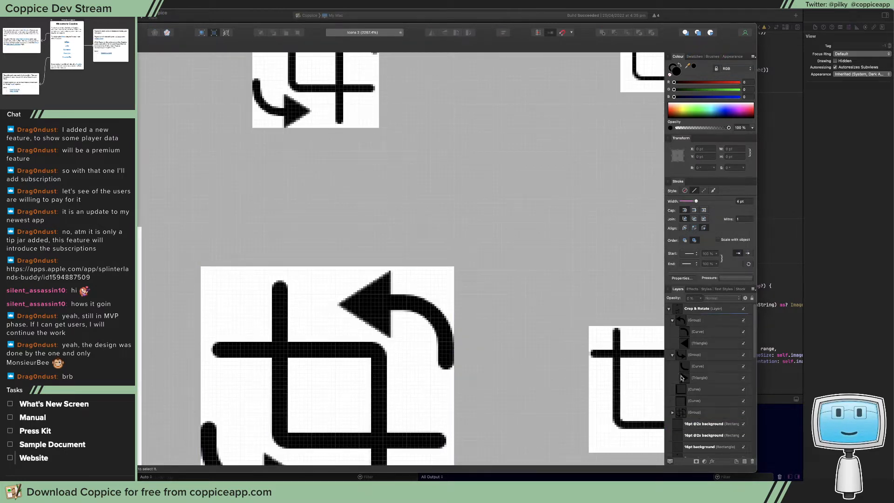
{"action": "scroll", "coordinate": [682, 378], "scroll_direction": "down", "scroll_amount": 1}
{"action": "left_click", "coordinate": [709, 429]}
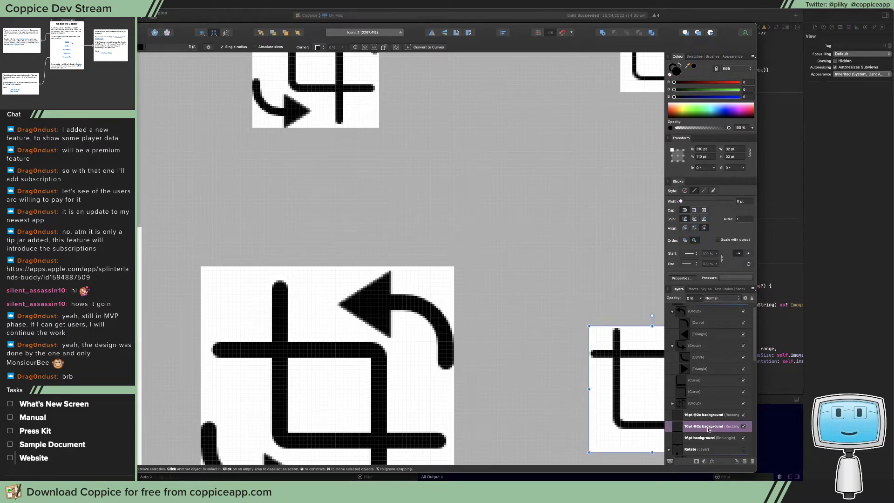
{"action": "left_click", "coordinate": [697, 439]}
{"action": "left_click", "coordinate": [699, 431]}
{"action": "left_click", "coordinate": [700, 416]}
{"action": "double_click", "coordinate": [688, 415]}
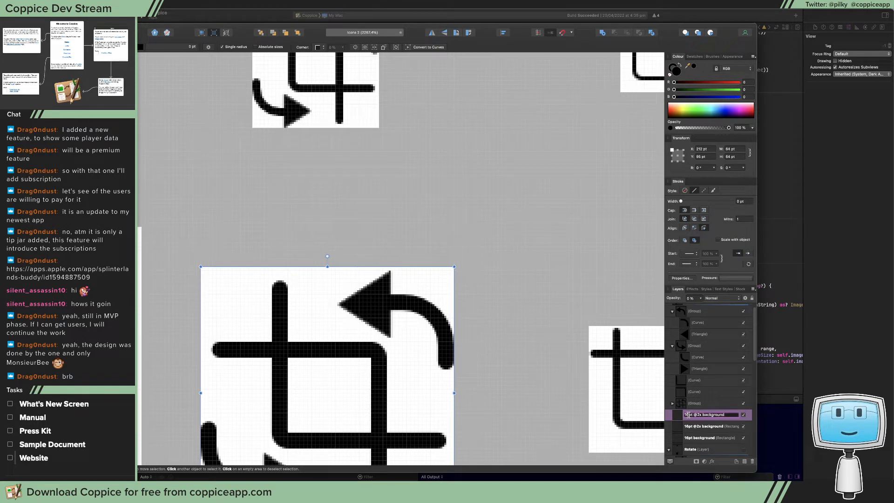
{"action": "left_click_drag", "start_coordinate": [689, 415], "coordinate": [681, 414]}
{"action": "type", "text": "32"}
{"action": "left_click", "coordinate": [710, 427]}
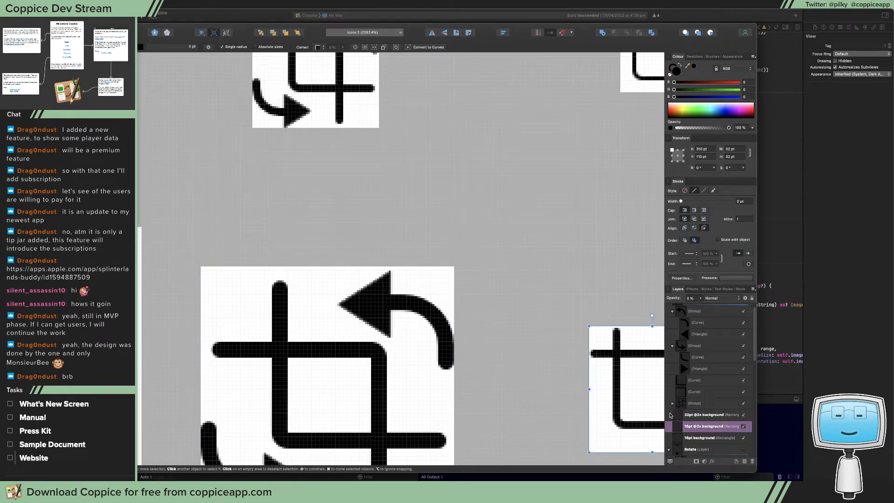
{"action": "left_click_drag", "start_coordinate": [658, 401], "coordinate": [357, 184]}
{"action": "double_click", "coordinate": [695, 427]}
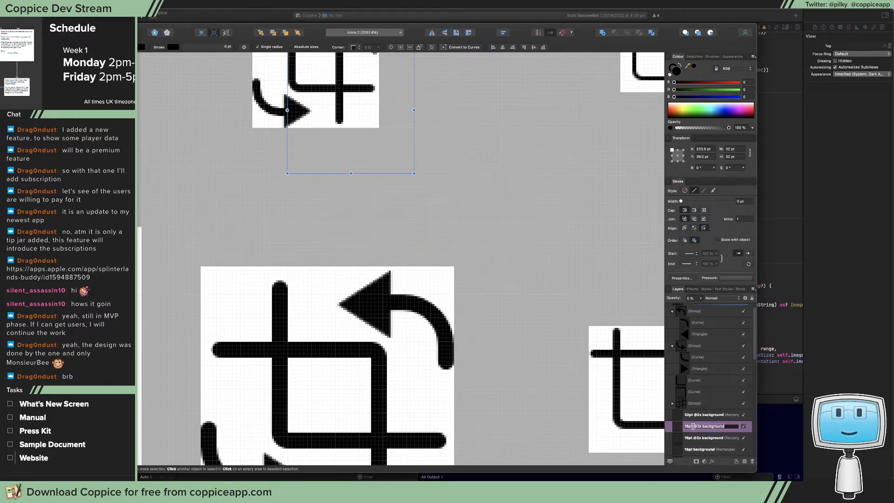
{"action": "left_click_drag", "start_coordinate": [702, 426], "coordinate": [666, 424]}
{"action": "type", "text": "32pt"}
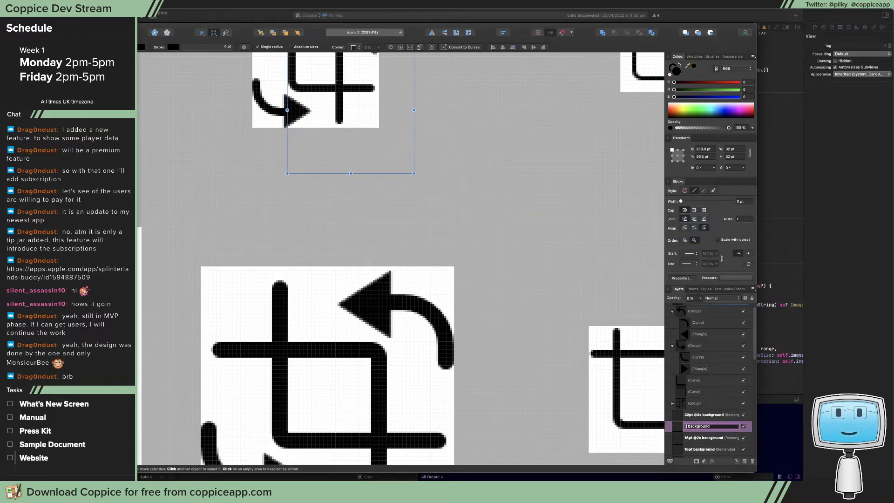
{"action": "key", "text": "Return"}
{"action": "scroll", "coordinate": [548, 379], "scroll_direction": "up", "scroll_amount": 5}
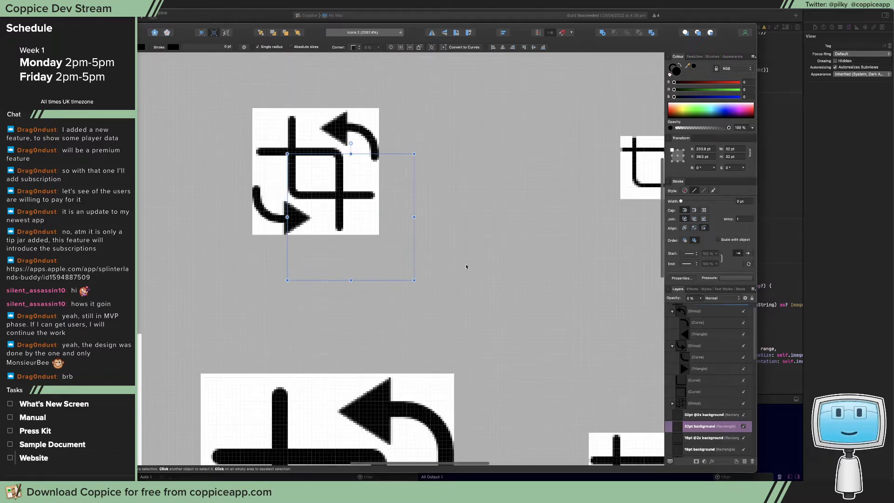
{"action": "left_click_drag", "start_coordinate": [395, 257], "coordinate": [360, 210]}
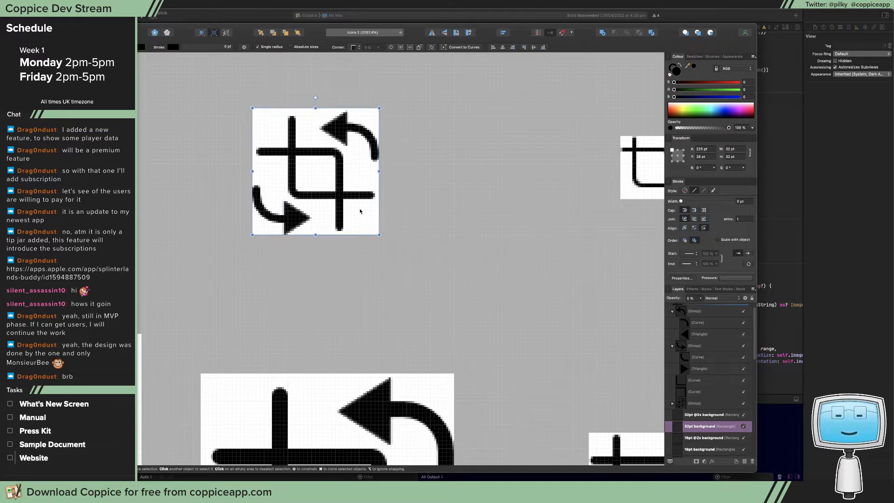
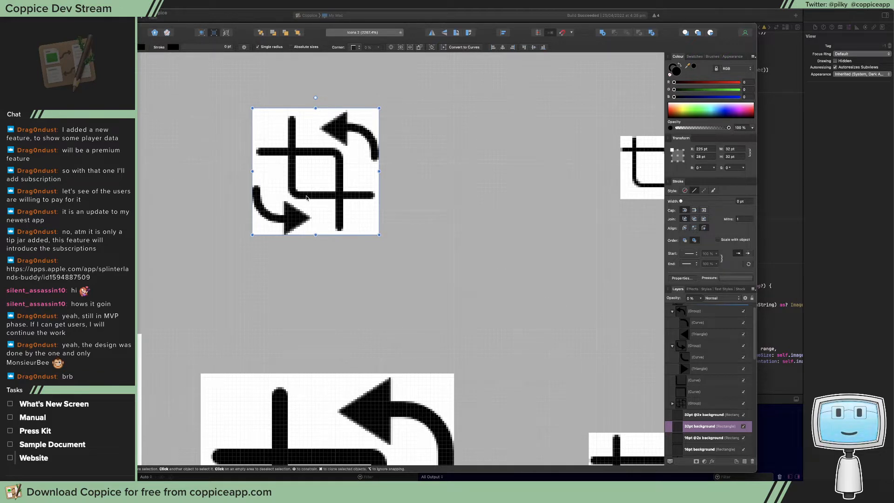
Move the document window up and enlarge it so that both icon columns fit on the canvas
{"action": "scroll", "coordinate": [262, 192], "scroll_direction": "up", "scroll_amount": 3}
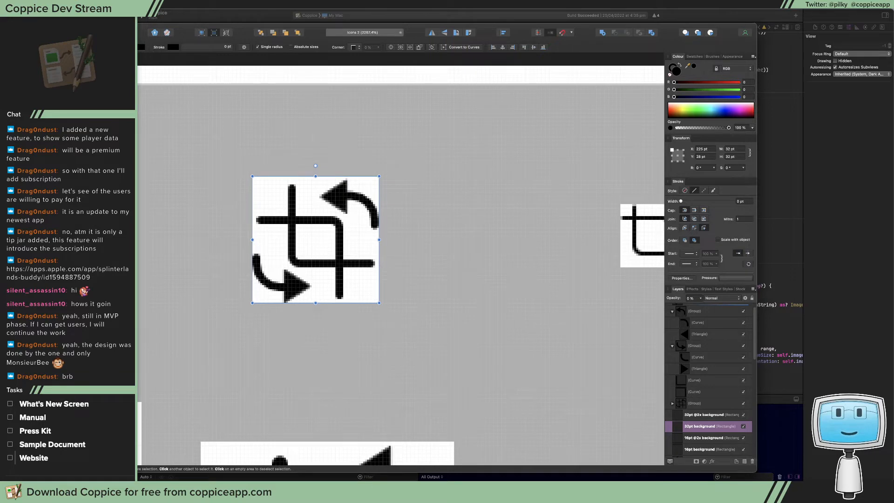
{"action": "left_click_drag", "start_coordinate": [132, 34], "coordinate": [134, 21]}
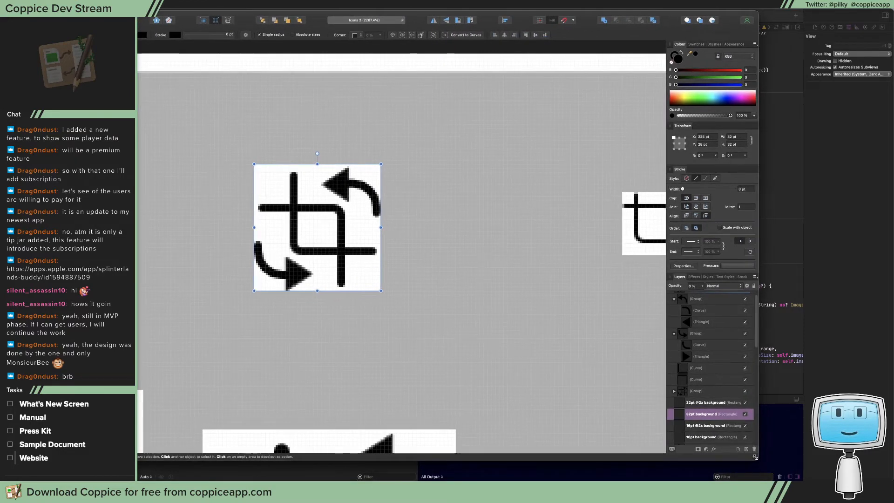
{"action": "left_click_drag", "start_coordinate": [755, 457], "coordinate": [835, 482]}
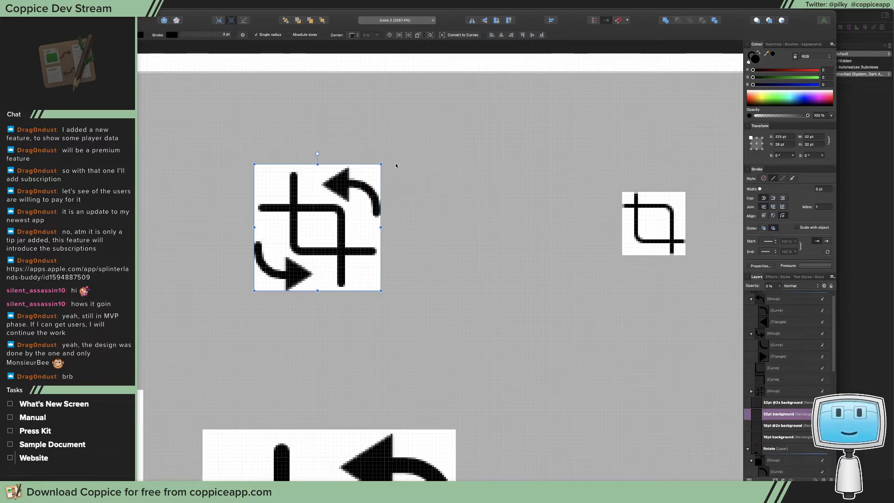
Collapse the two expanded arrow groups inside the Crop & Rotate layer
{"action": "left_click", "coordinate": [347, 190]}
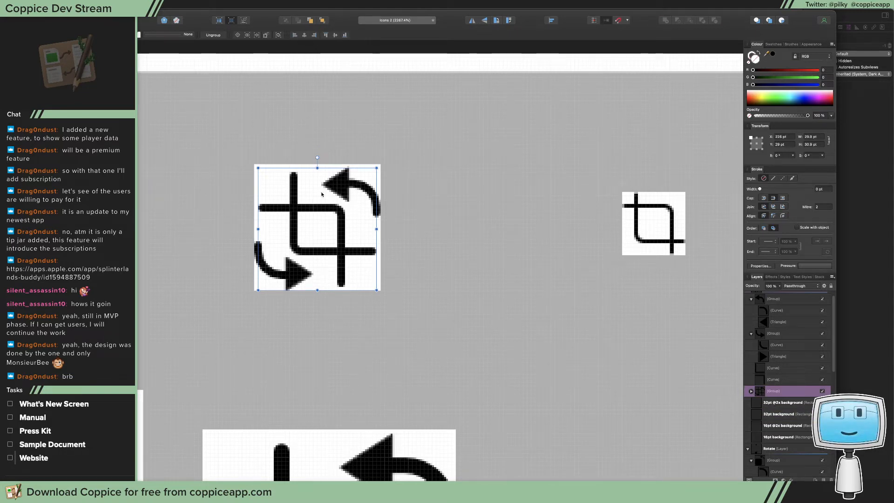
{"action": "scroll", "coordinate": [310, 184], "scroll_direction": "down", "scroll_amount": 3}
{"action": "scroll", "coordinate": [313, 181], "scroll_direction": "up", "scroll_amount": 3}
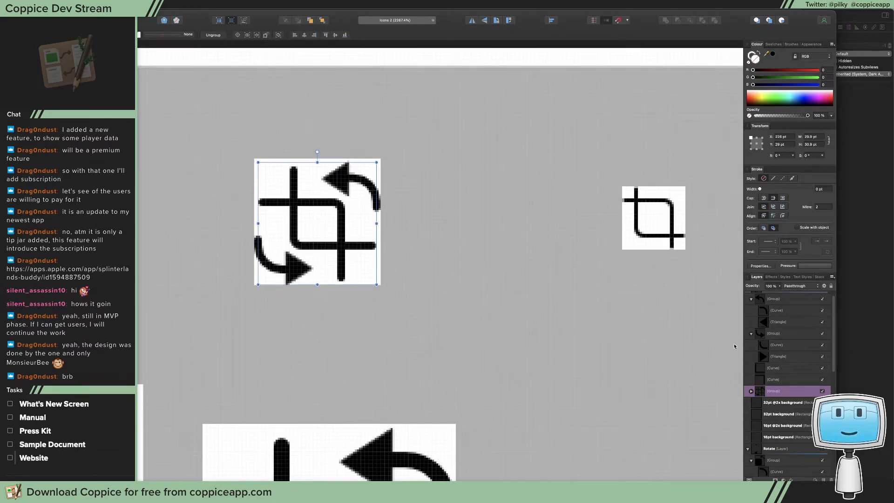
{"action": "left_click", "coordinate": [787, 410]}
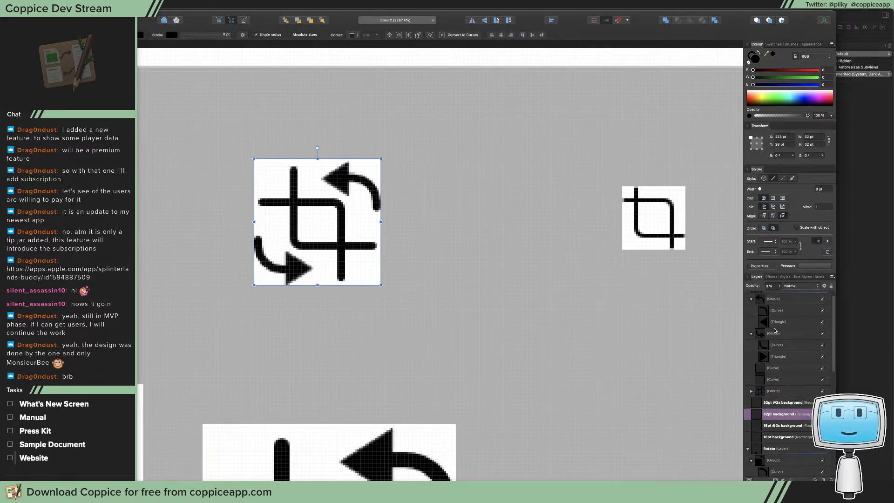
{"action": "scroll", "coordinate": [769, 326], "scroll_direction": "up", "scroll_amount": 1}
{"action": "left_click", "coordinate": [752, 308]}
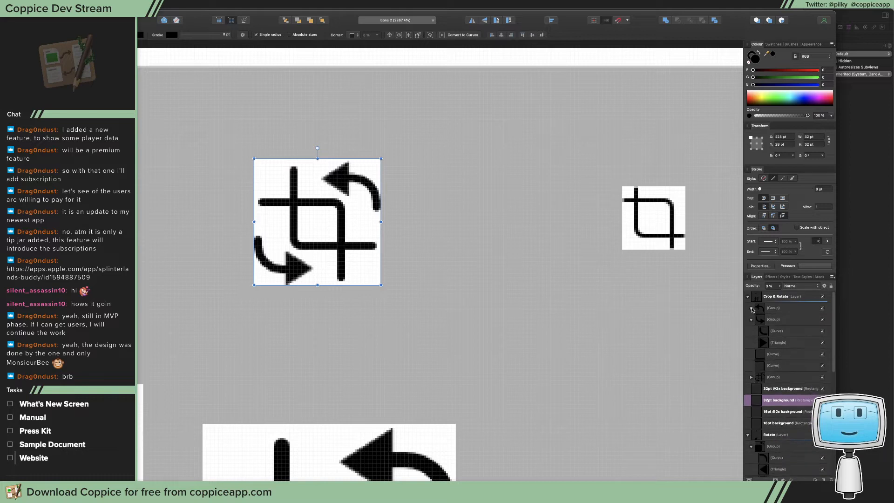
{"action": "left_click", "coordinate": [752, 320]}
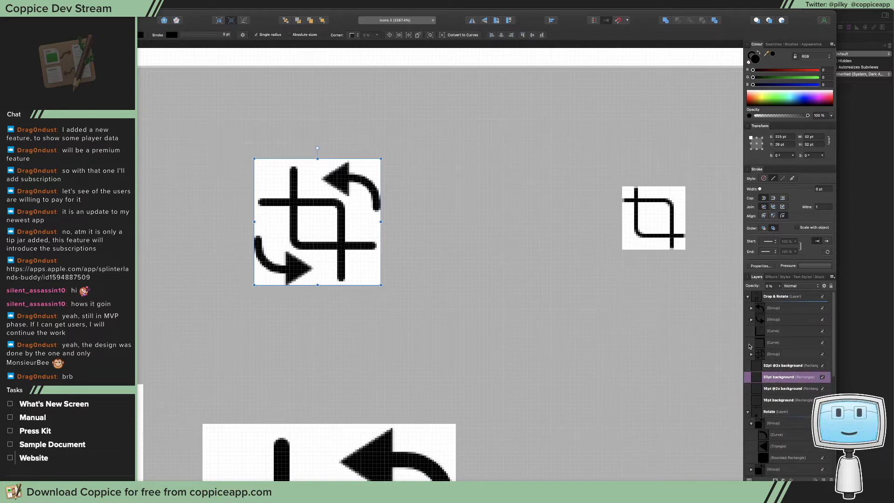
Group the larger 32pt icon's two arrow groups and two crop curves into one group
{"action": "left_click", "coordinate": [775, 309]}
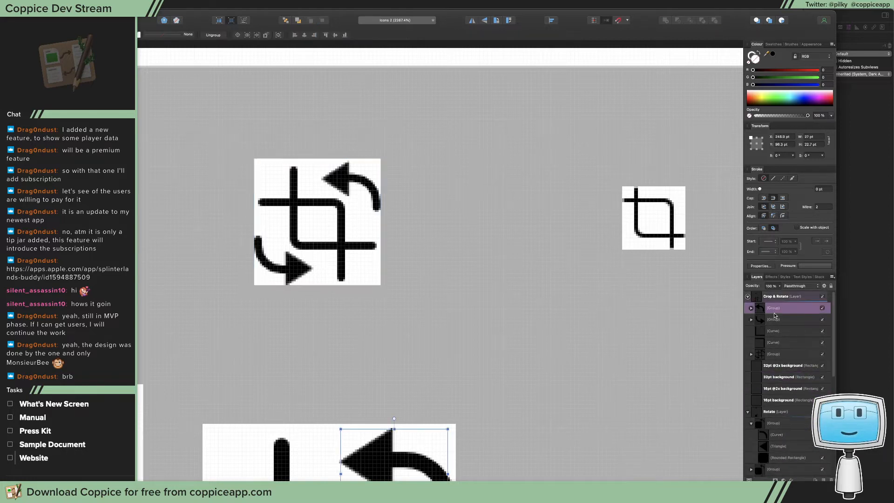
{"action": "left_click", "coordinate": [778, 355]}
{"action": "left_click", "coordinate": [777, 343]}
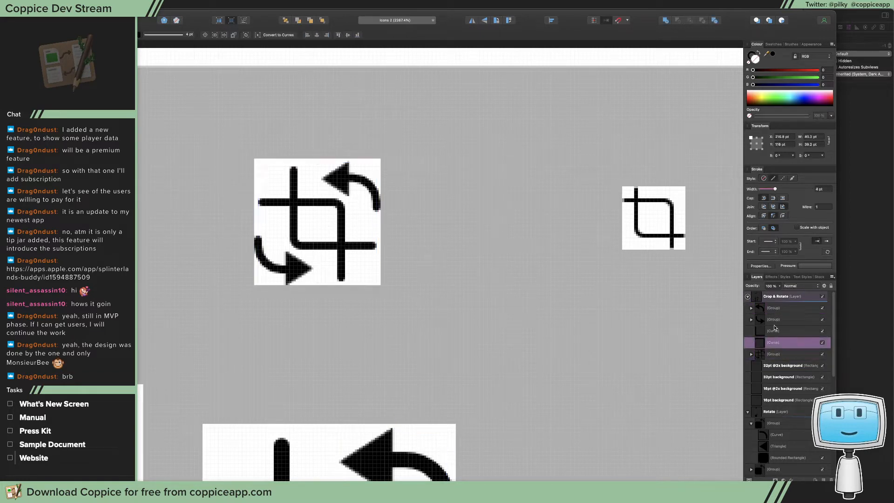
{"action": "left_click", "coordinate": [772, 312], "text": "shift"}
{"action": "key", "text": "super+g"}
Set up a PNG export of the smaller 32pt icon group and the 32pt background rectangle, with the area limited to Selection Only
{"action": "left_click", "coordinate": [776, 321]}
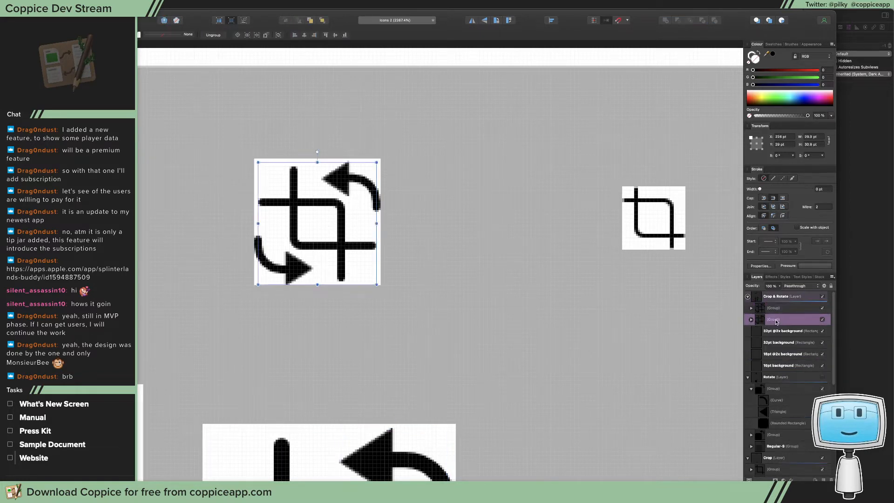
{"action": "left_click", "coordinate": [780, 343], "text": "super"}
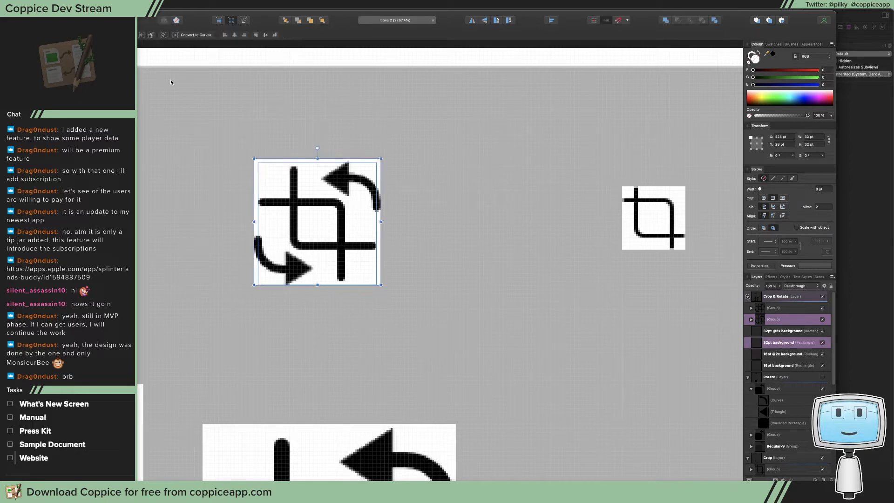
{"action": "left_click", "coordinate": [68, 4]}
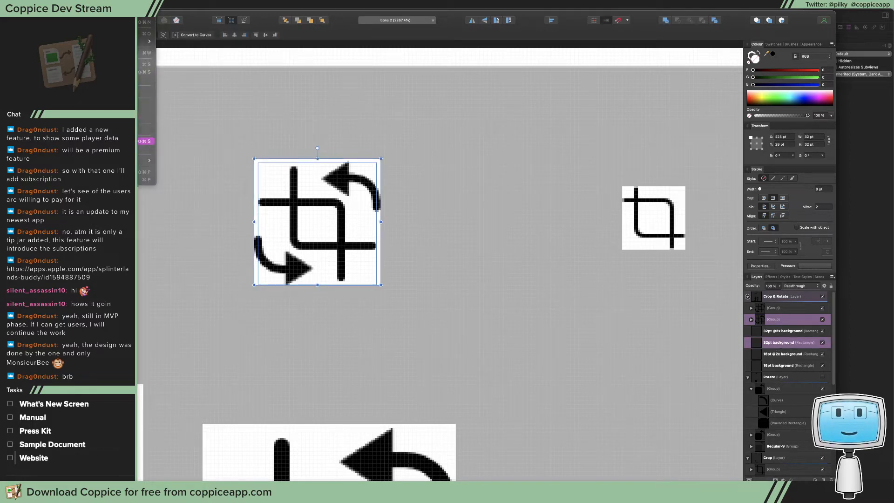
{"action": "left_click", "coordinate": [139, 141]}
{"action": "left_click", "coordinate": [436, 197]}
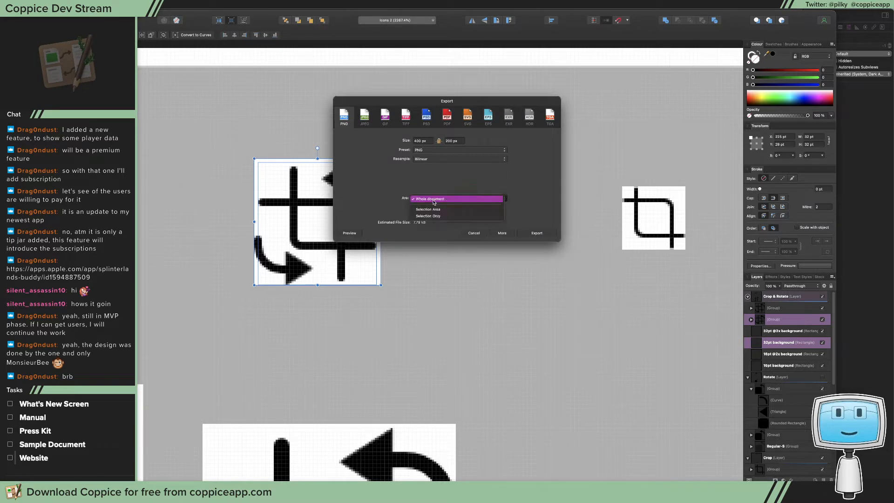
{"action": "left_click", "coordinate": [439, 218]}
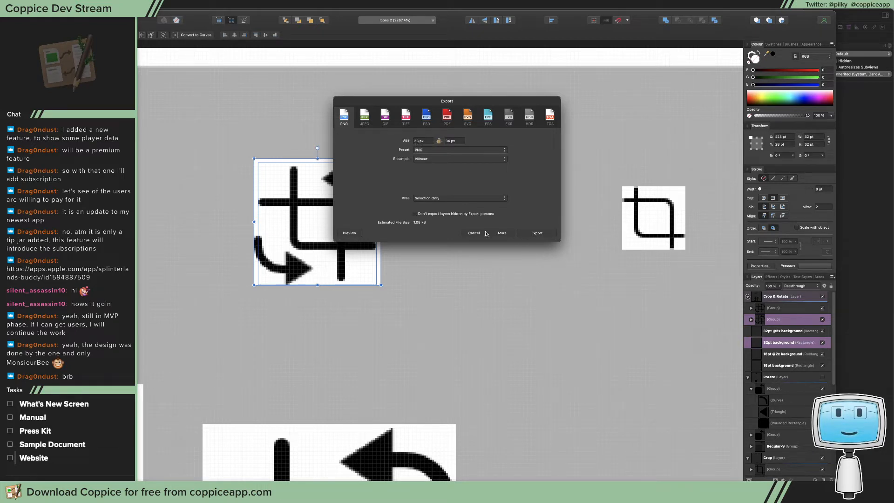
Preview the export, set its size to 32 × 32 px and proceed to saving it
{"action": "left_click", "coordinate": [350, 233]}
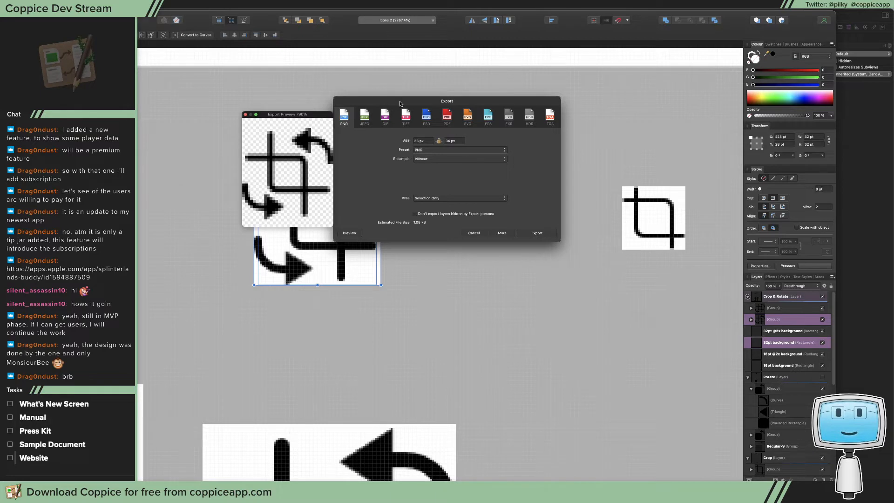
{"action": "left_click_drag", "start_coordinate": [367, 130], "coordinate": [433, 132]}
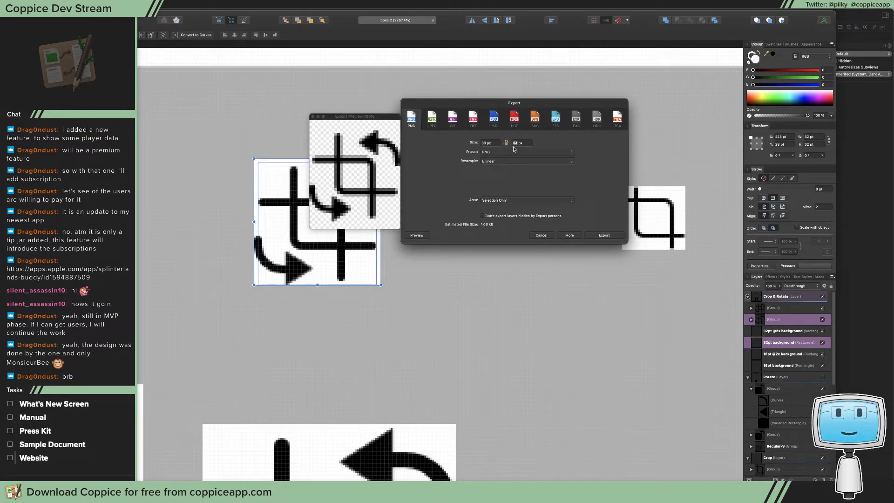
{"action": "type", "text": "2"}
{"action": "key", "text": "BackSpace"}
{"action": "type", "text": "32"}
{"action": "left_click", "coordinate": [491, 143]}
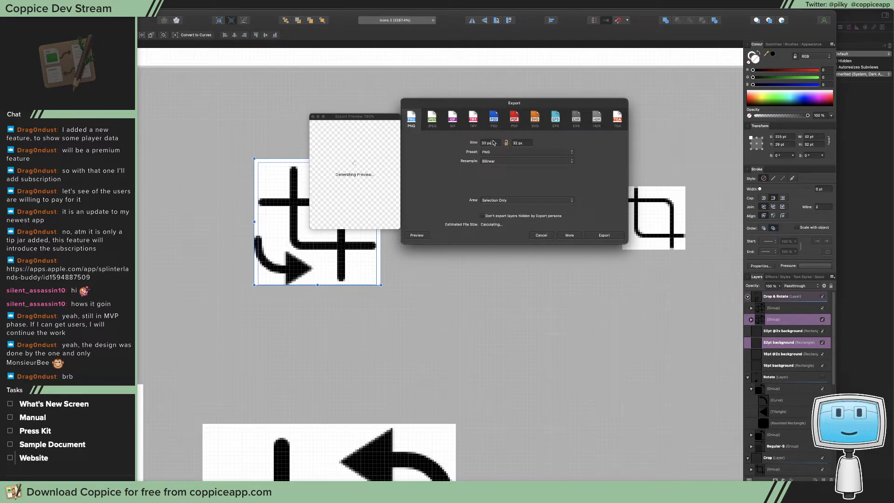
{"action": "left_click", "coordinate": [519, 145]}
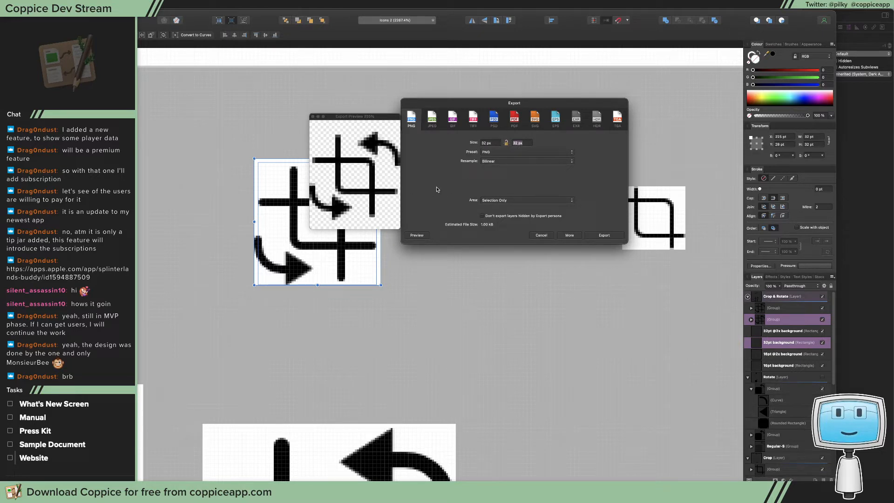
{"action": "left_click", "coordinate": [611, 238]}
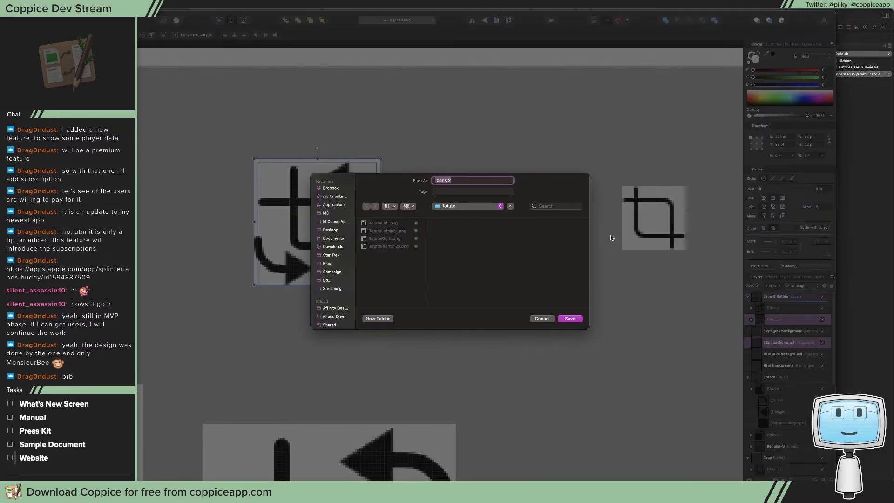
Create a folder named Welcome inside the Icons folder for the export
{"action": "left_click", "coordinate": [461, 206]}
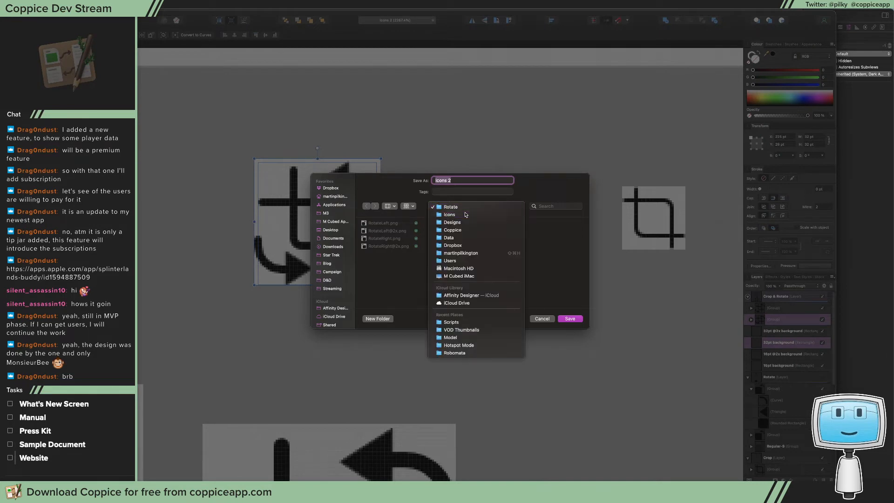
{"action": "left_click", "coordinate": [463, 215]}
{"action": "scroll", "coordinate": [500, 243], "scroll_direction": "down", "scroll_amount": 5}
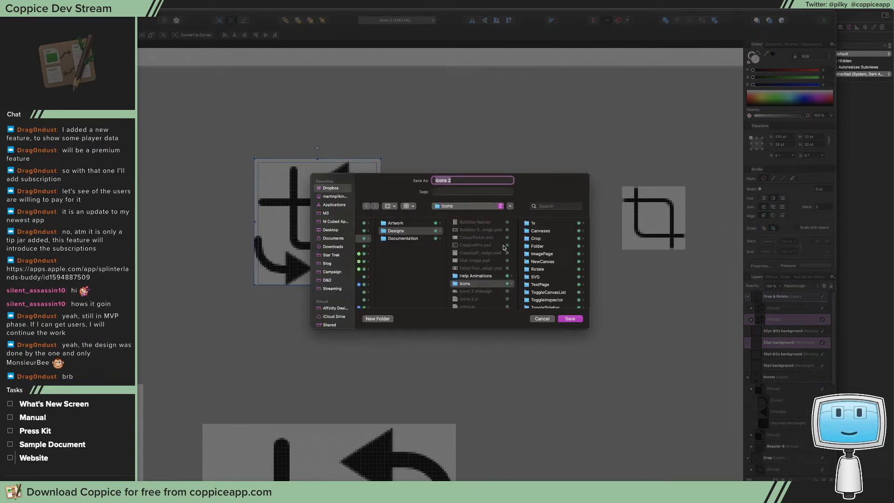
{"action": "scroll", "coordinate": [555, 271], "scroll_direction": "down", "scroll_amount": 1}
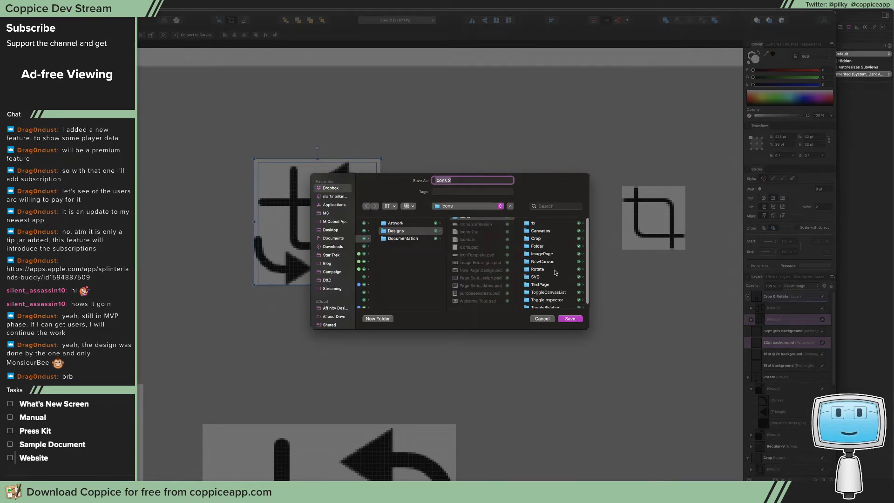
{"action": "scroll", "coordinate": [554, 273], "scroll_direction": "up", "scroll_amount": 1}
{"action": "scroll", "coordinate": [489, 276], "scroll_direction": "up", "scroll_amount": 5}
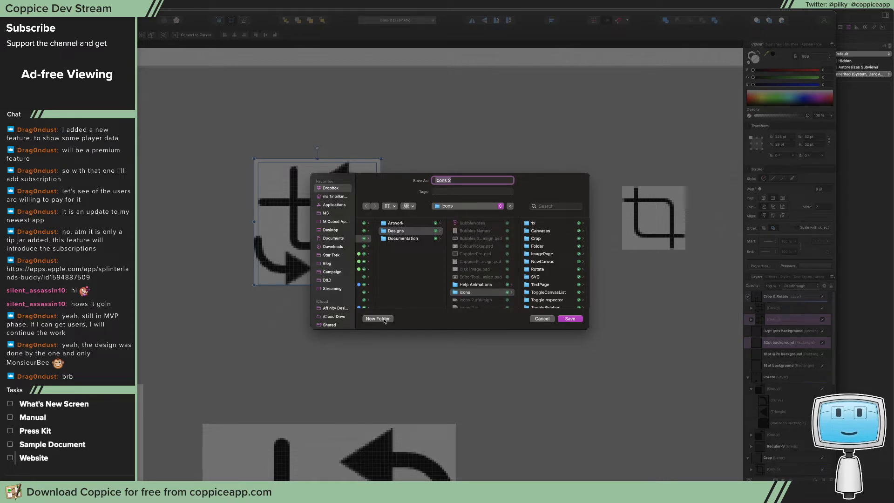
{"action": "left_click", "coordinate": [386, 320]}
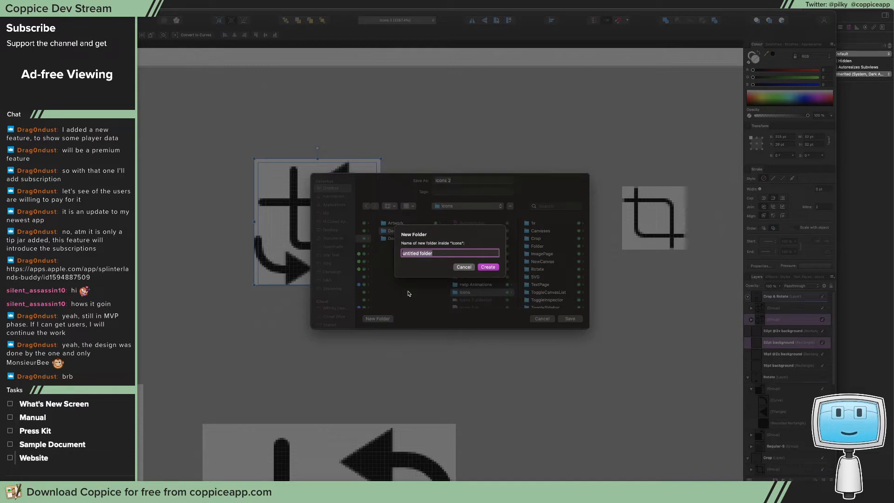
{"action": "type", "text": "Welcome"}
{"action": "key", "text": "Return"}
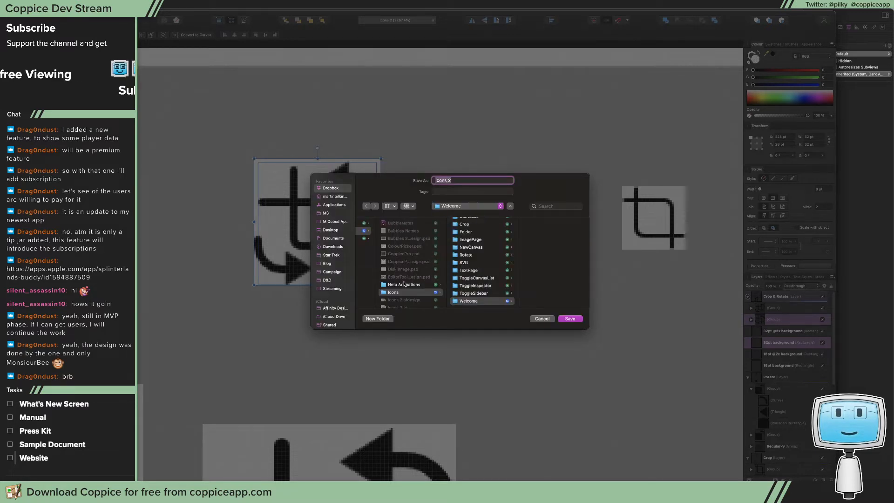
Create a subfolder named CropAndRotate inside the Welcome folder
{"action": "left_click", "coordinate": [378, 319]}
{"action": "type", "text": "cr"}
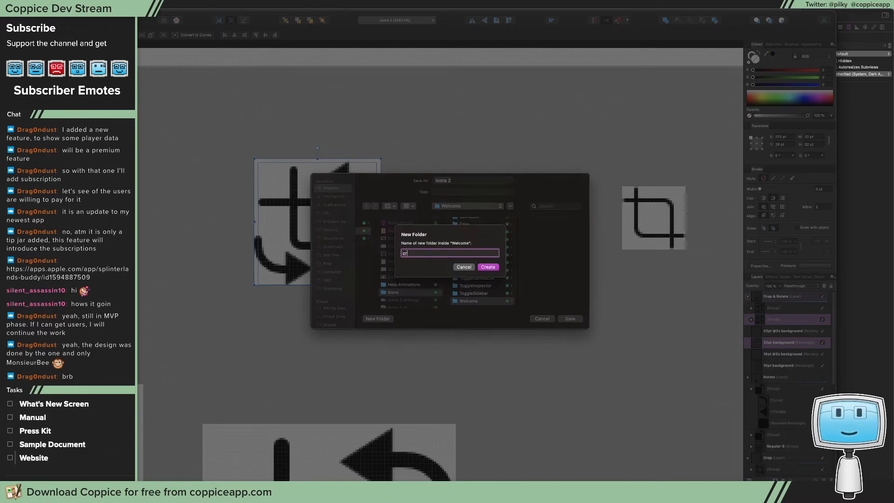
{"action": "type", "text": "op"}
{"action": "key", "text": "BackSpace"}
{"action": "key", "text": "BackSpace"}
{"action": "key", "text": "BackSpace"}
{"action": "key", "text": "BackSpace"}
{"action": "type", "text": "CropAndRotate"}
{"action": "key", "text": "Return"}
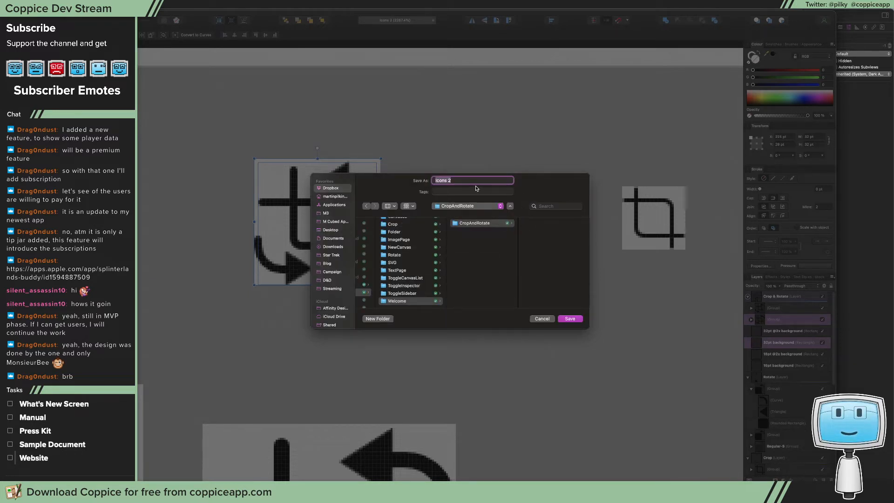
Save the exported PNG in that subfolder under the name CropAndRotate
{"action": "left_click", "coordinate": [471, 178]}
{"action": "key", "text": "super+a"}
{"action": "type", "text": "cro"}
{"action": "key", "text": "BackSpace"}
{"action": "key", "text": "BackSpace"}
{"action": "key", "text": "BackSpace"}
{"action": "type", "text": "CropAndRotate"}
{"action": "key", "text": "Return"}
{"action": "scroll", "coordinate": [468, 233], "scroll_direction": "up", "scroll_amount": 3}
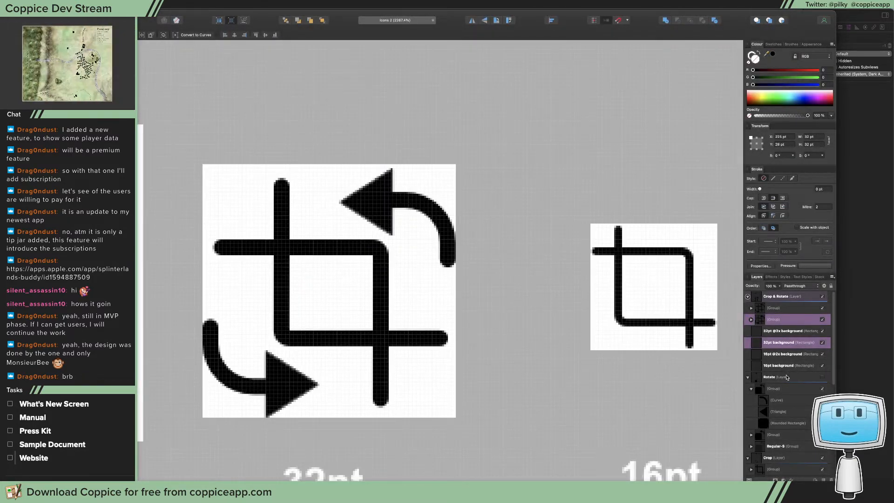
{"action": "left_click", "coordinate": [781, 308]}
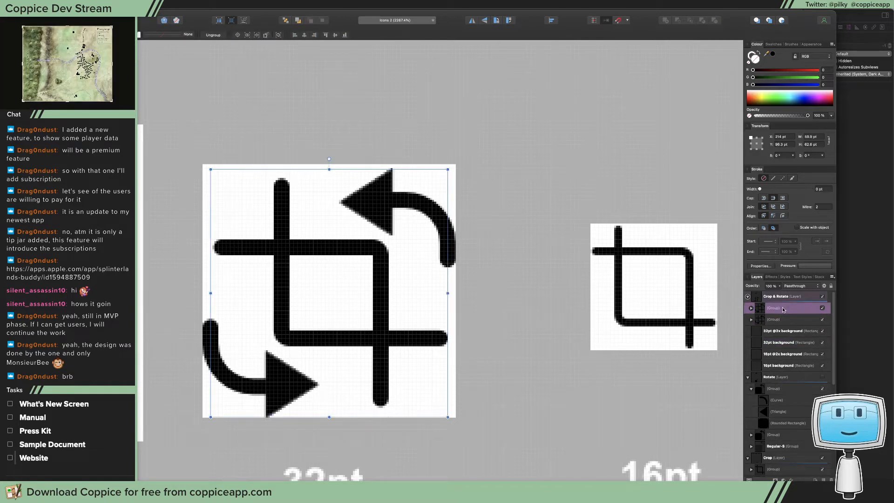
{"action": "left_click", "coordinate": [777, 436], "text": "super"}
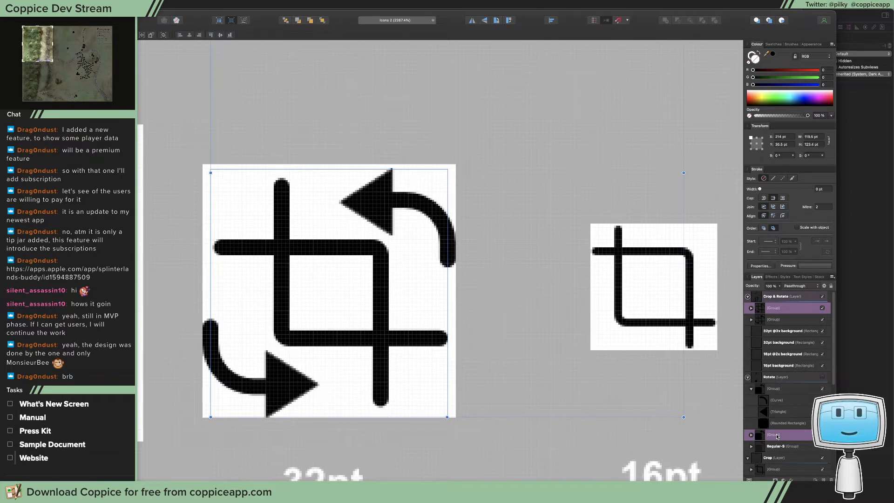
{"action": "left_click", "coordinate": [797, 309]}
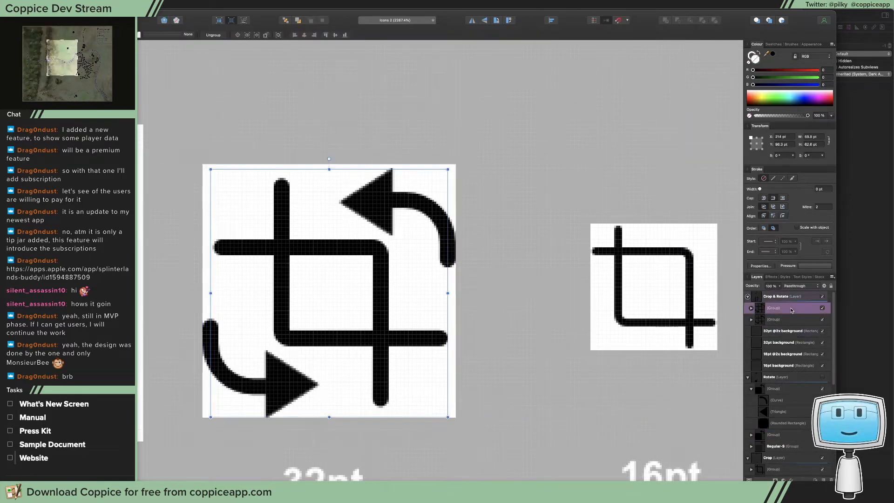
{"action": "left_click", "coordinate": [797, 319]}
{"action": "left_click", "coordinate": [796, 309]}
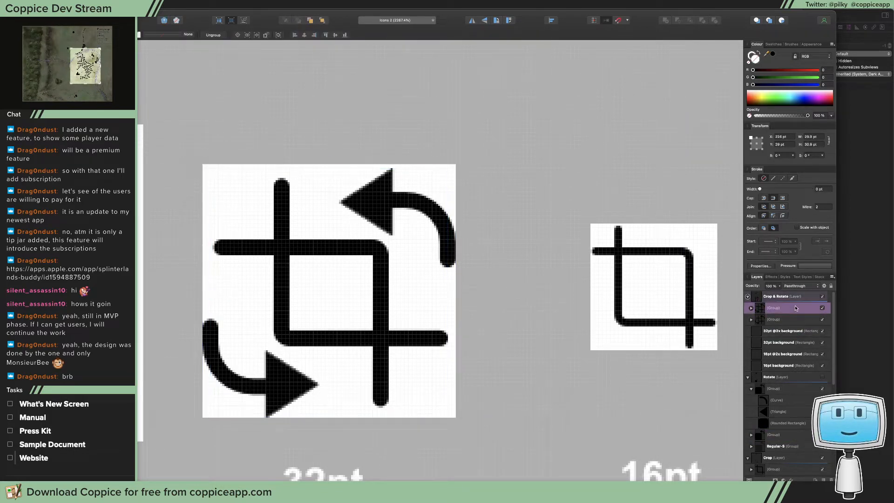
{"action": "left_click", "coordinate": [778, 331], "text": "super"}
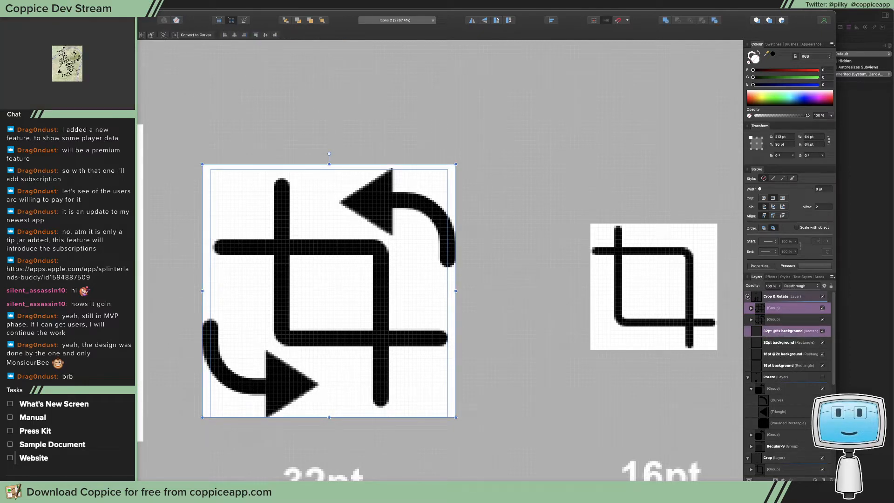
Export only the selection as a PNG at 64 × 64 px and proceed to saving it
{"action": "left_click", "coordinate": [69, 4]}
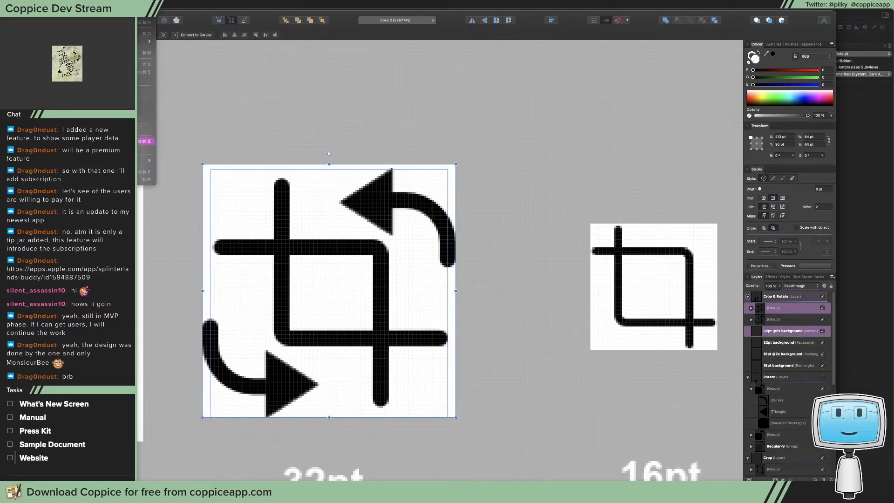
{"action": "left_click", "coordinate": [107, 141]}
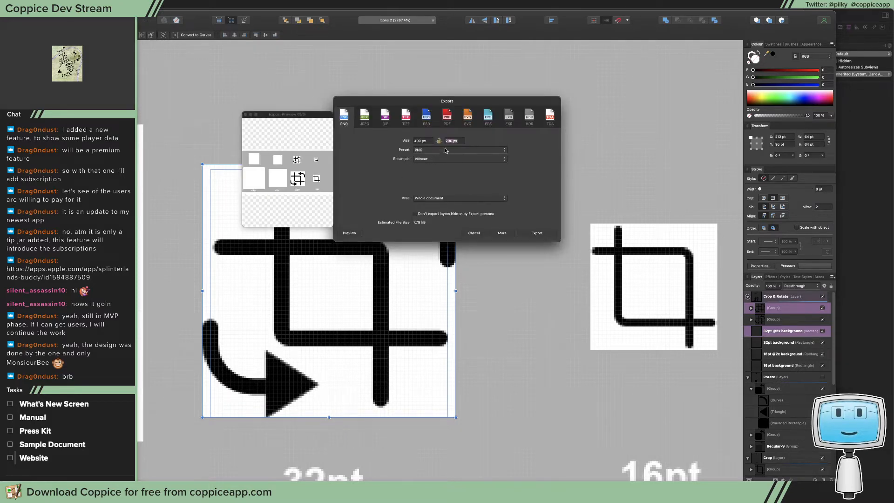
{"action": "left_click", "coordinate": [441, 199]}
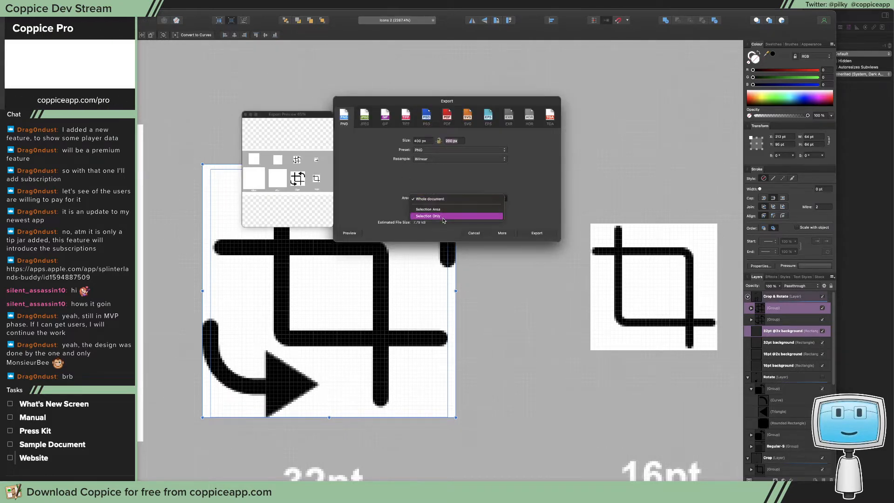
{"action": "left_click", "coordinate": [441, 213]}
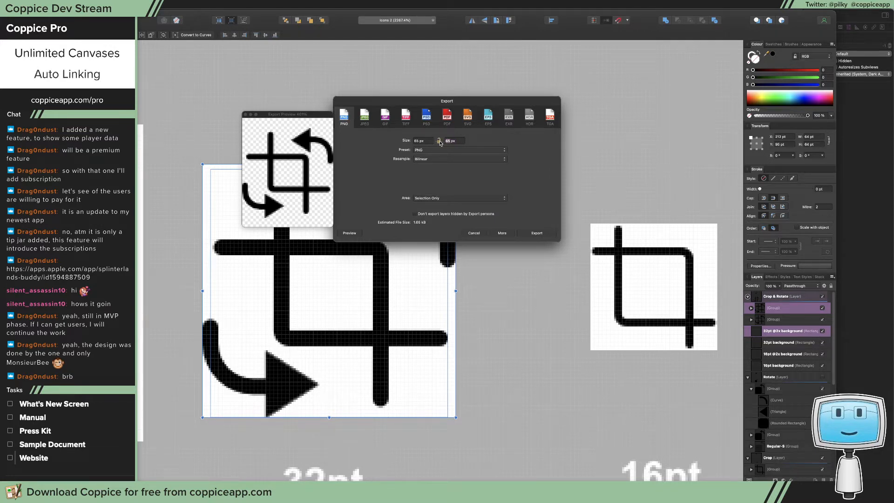
{"action": "type", "text": "64"}
{"action": "double_click", "coordinate": [418, 142]}
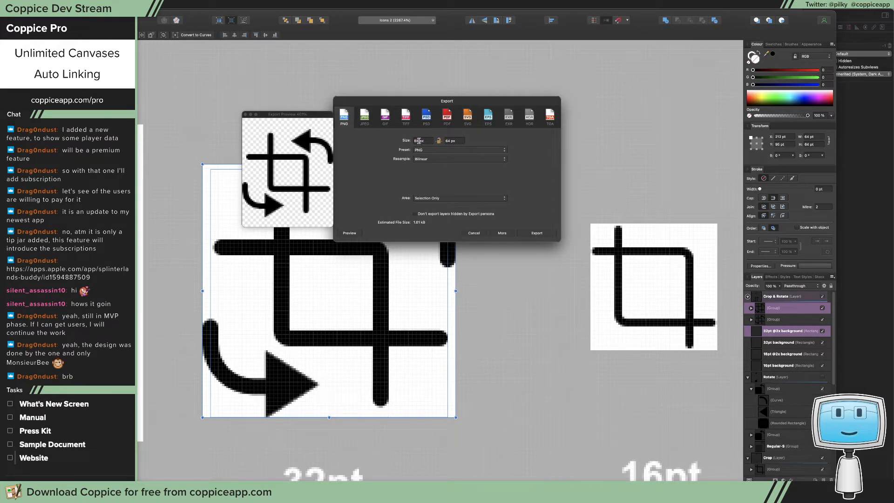
{"action": "type", "text": "64"}
{"action": "double_click", "coordinate": [454, 141]}
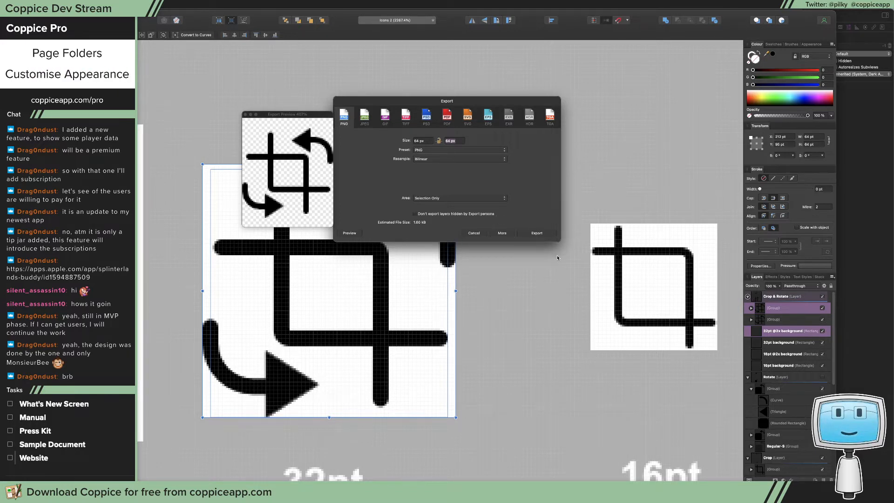
{"action": "left_click", "coordinate": [543, 234]}
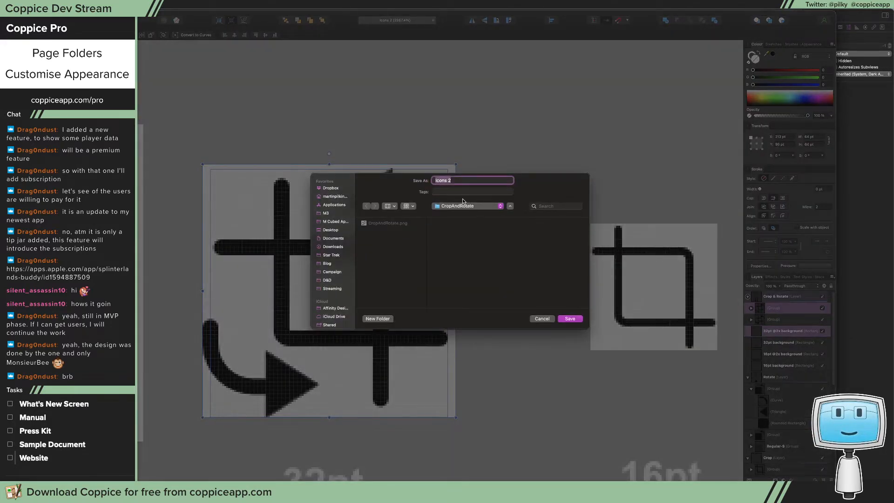
Save the PNG in the CropAndRotate folder under the name CropAndRotate@2x
{"action": "left_click", "coordinate": [405, 224]}
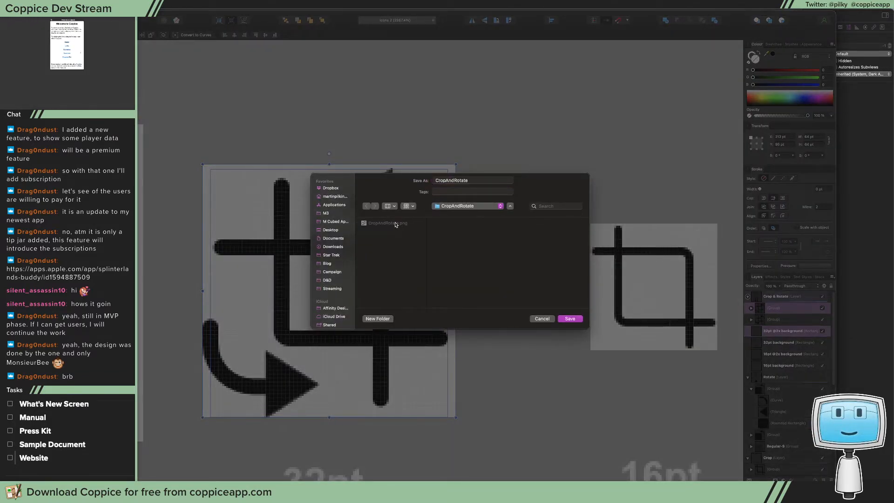
{"action": "left_click", "coordinate": [475, 180]}
{"action": "type", "text": "@2x"}
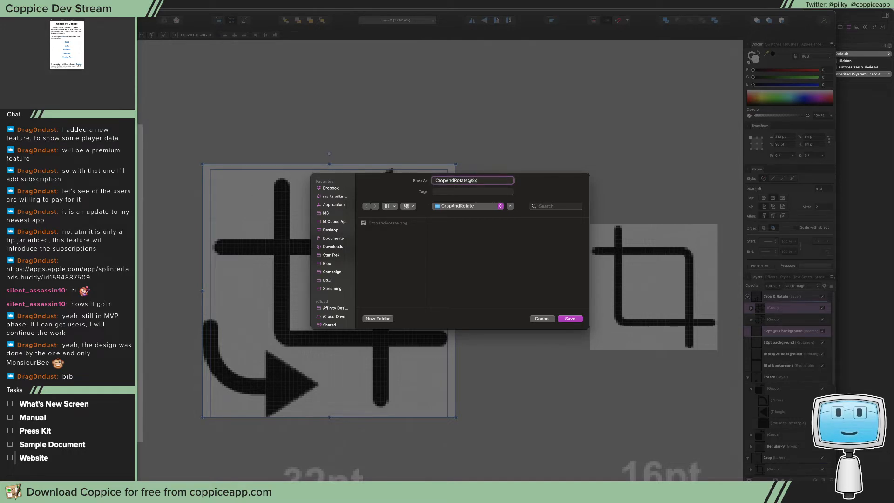
{"action": "left_click", "coordinate": [570, 318]}
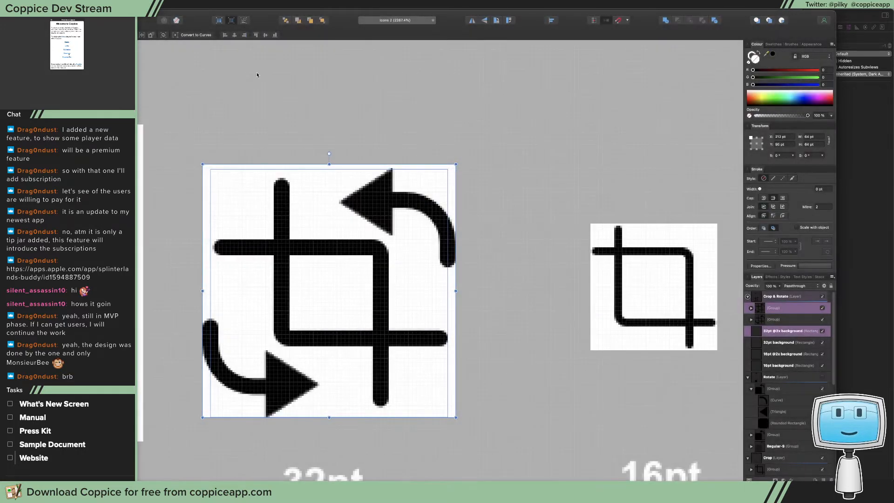
Switch to Xcode and import the exported CropAndRotate images into the Welcome folder of the Icons asset catalog
{"action": "key", "text": "super+Tab"}
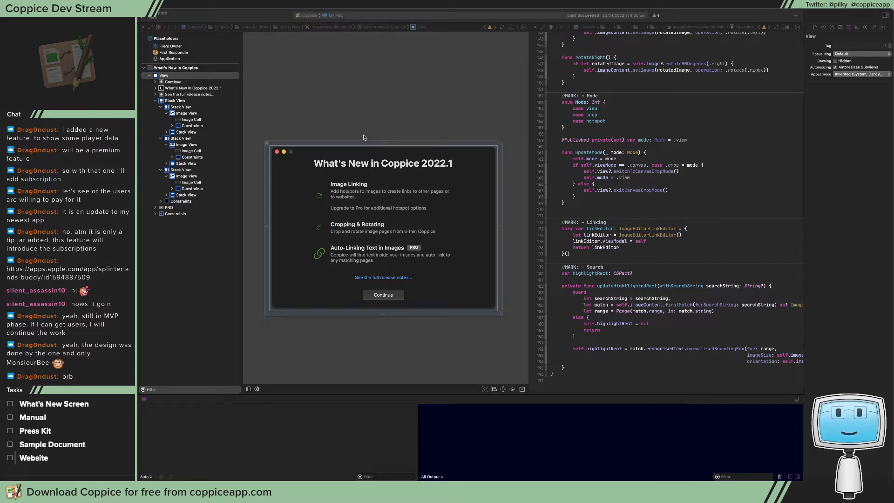
{"action": "left_click", "coordinate": [359, 111]}
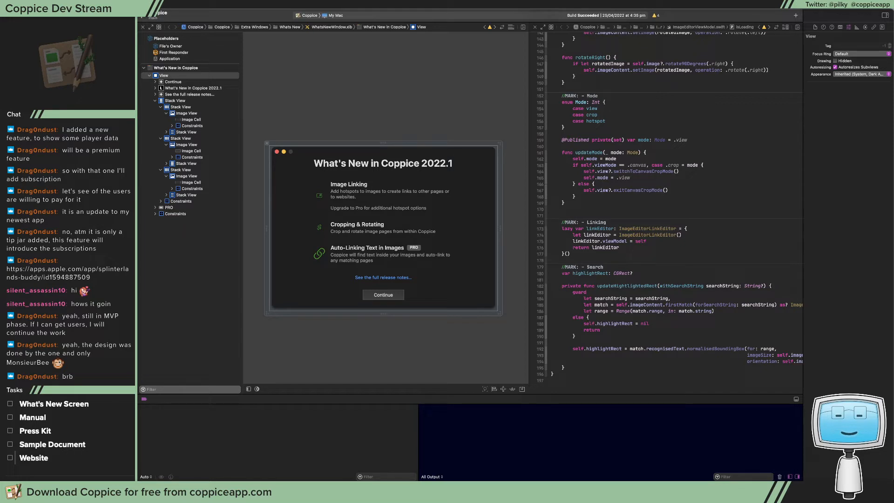
{"action": "left_click", "coordinate": [102, 182]}
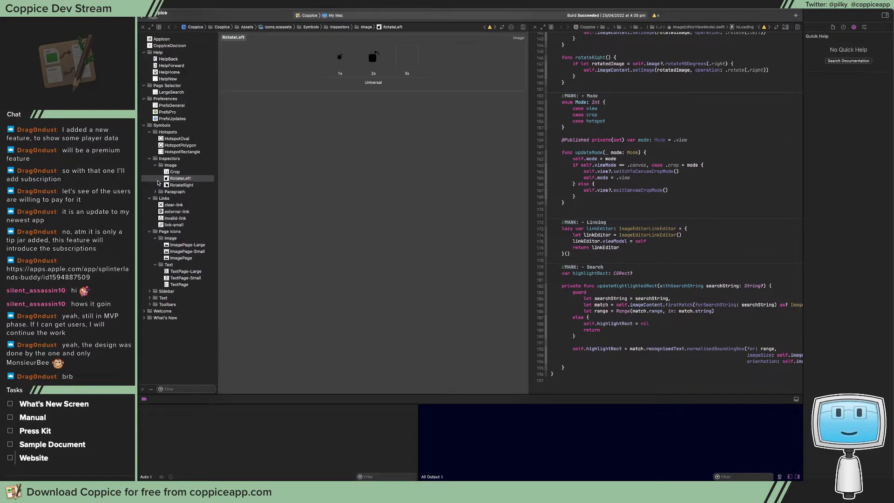
{"action": "left_click", "coordinate": [144, 311]}
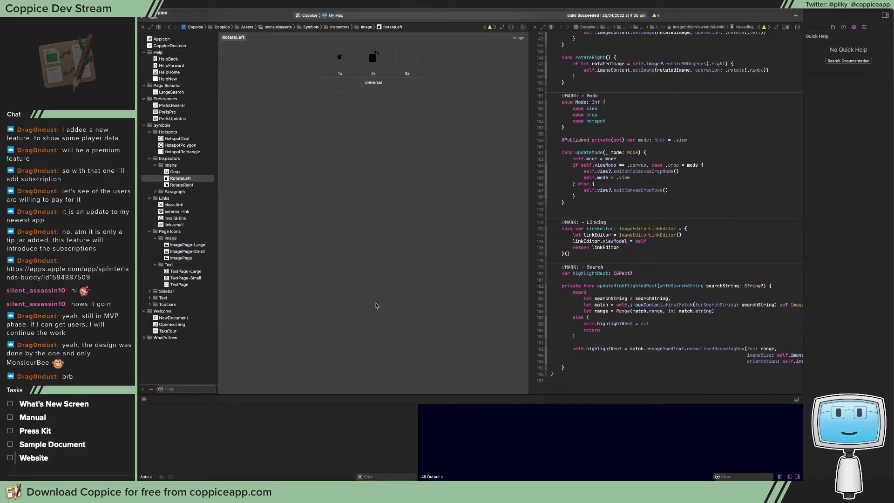
{"action": "left_click_drag", "start_coordinate": [891, 279], "coordinate": [204, 332]}
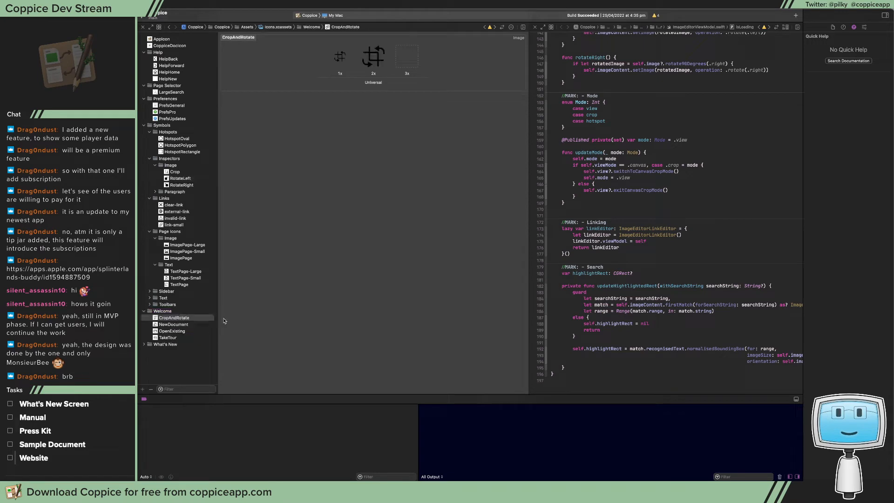
Move the CropAndRotate image set into the What's New folder and rename it WhatsNewCropAndRotate
{"action": "left_click", "coordinate": [155, 320]}
{"action": "left_click_drag", "start_coordinate": [155, 321], "coordinate": [156, 345]}
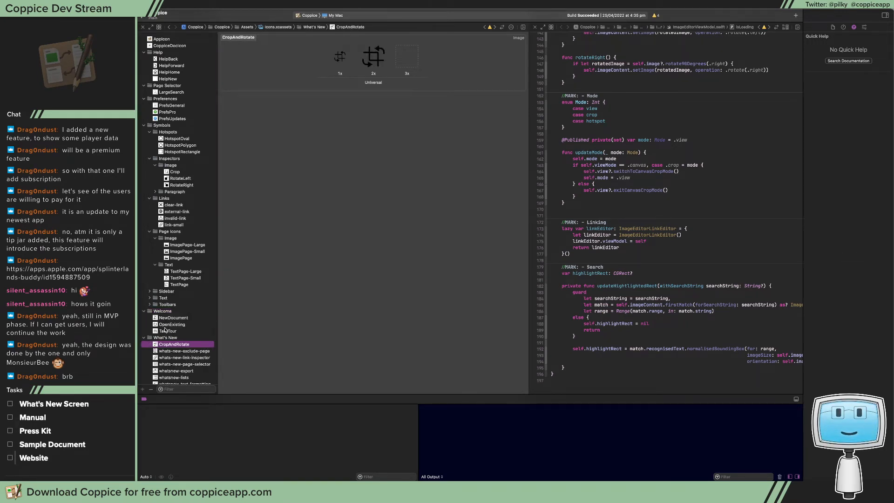
{"action": "scroll", "coordinate": [165, 330], "scroll_direction": "down", "scroll_amount": 1}
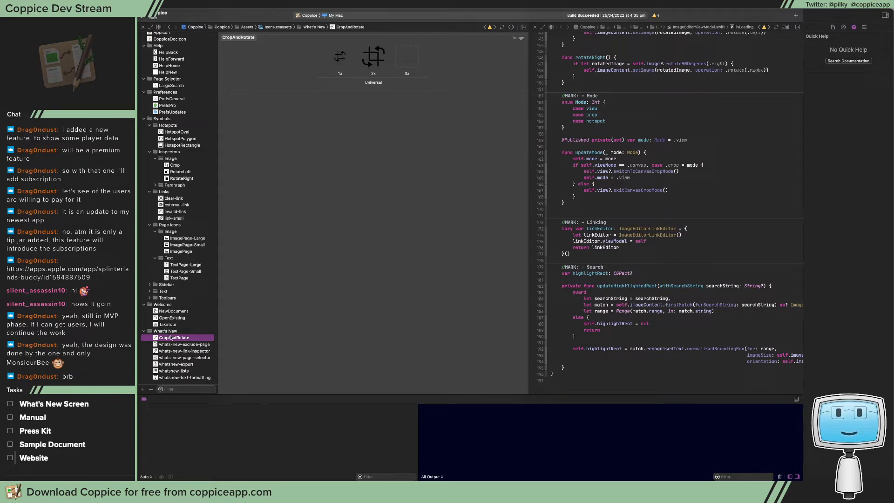
{"action": "key", "text": "Return"}
{"action": "type", "text": "what"}
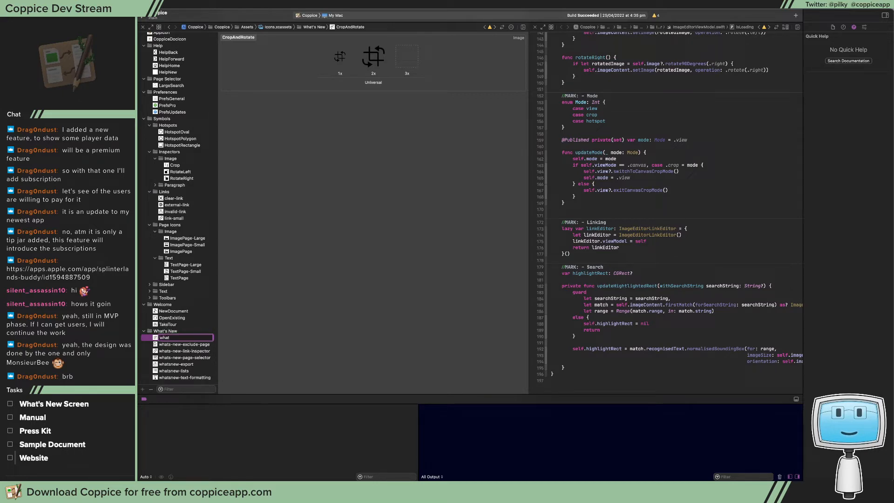
{"action": "key", "text": "BackSpace"}
{"action": "key", "text": "BackSpace"}
{"action": "key", "text": "BackSpace"}
{"action": "key", "text": "BackSpace"}
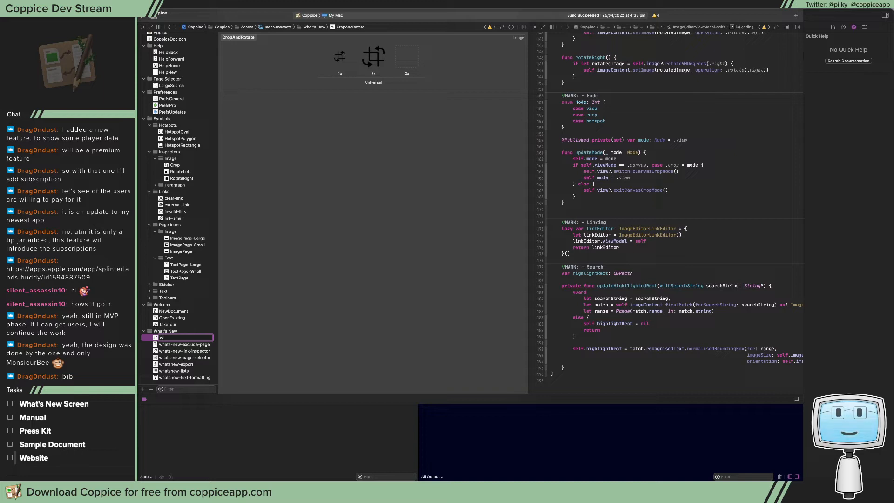
{"action": "type", "text": "WhatsNew"}
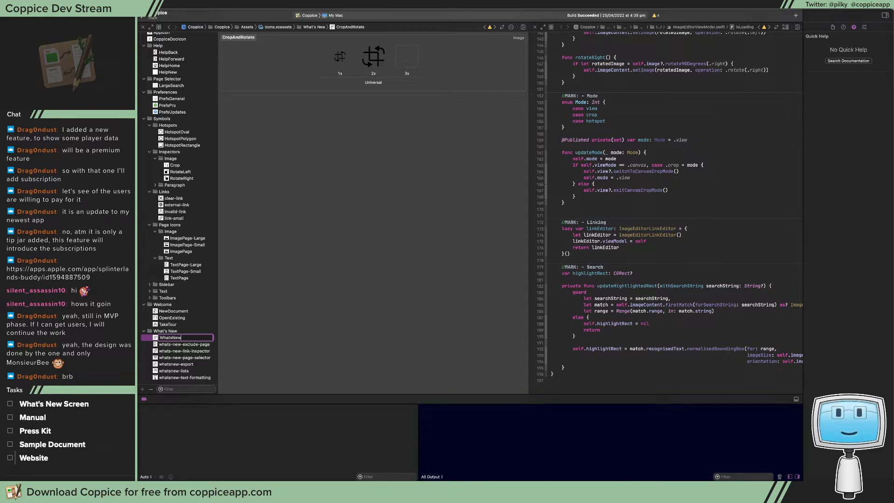
{"action": "type", "text": "CropAndRotate"}
{"action": "key", "text": "Return"}
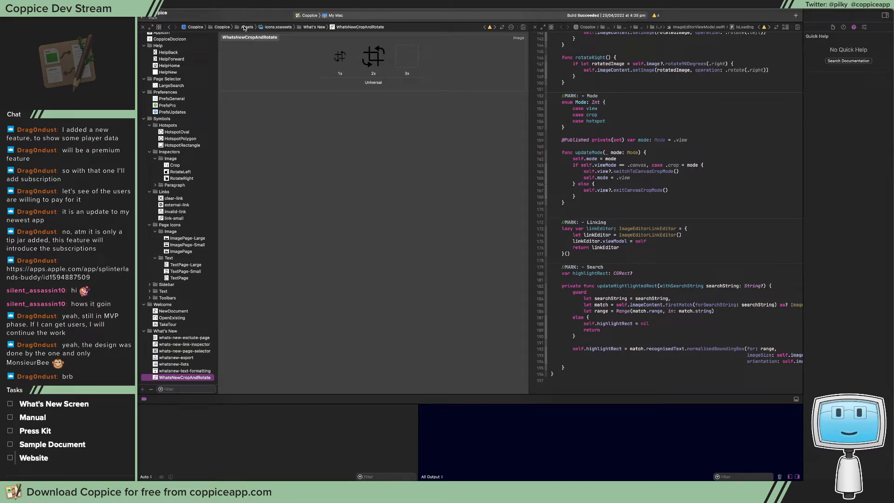
Return to the What's New window layout and set the Cropping & Rotating row's image view to the WhatsNewCropAndRotate image
{"action": "left_click_drag", "start_coordinate": [261, 13], "coordinate": [281, 9]}
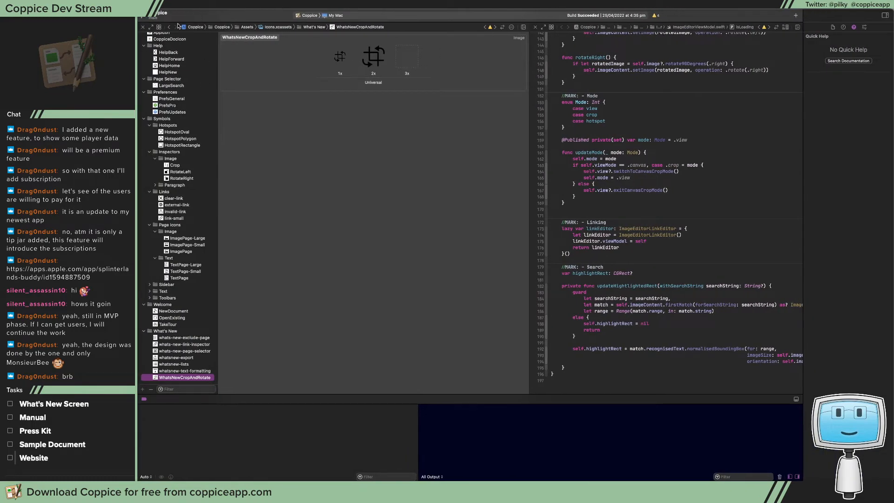
{"action": "left_click", "coordinate": [170, 27]}
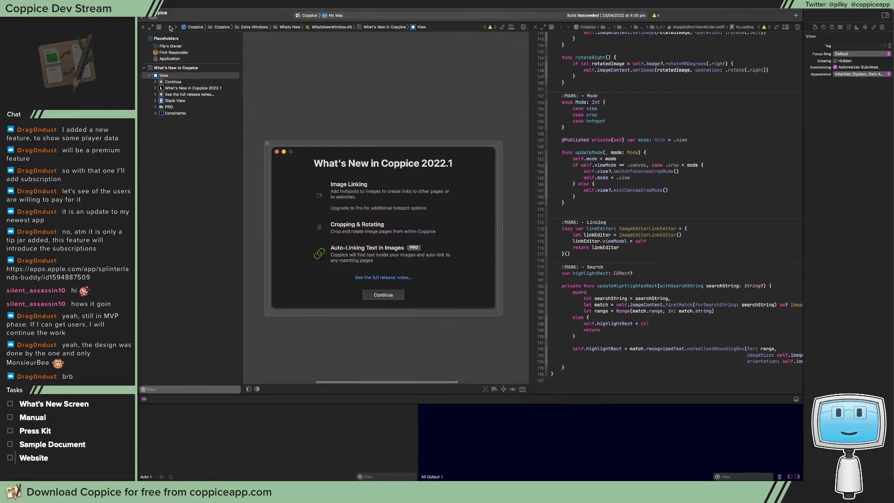
{"action": "left_click", "coordinate": [318, 227]}
{"action": "left_click", "coordinate": [319, 227]}
{"action": "left_click", "coordinate": [318, 226]}
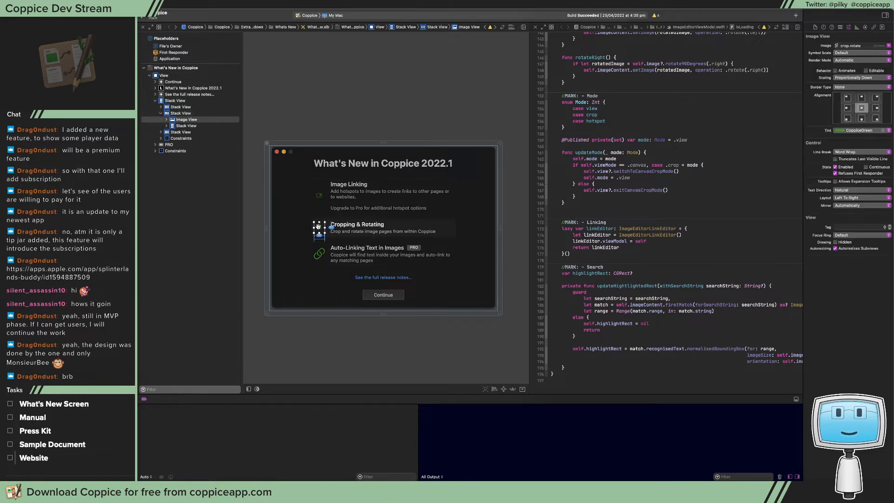
{"action": "left_click", "coordinate": [859, 45]}
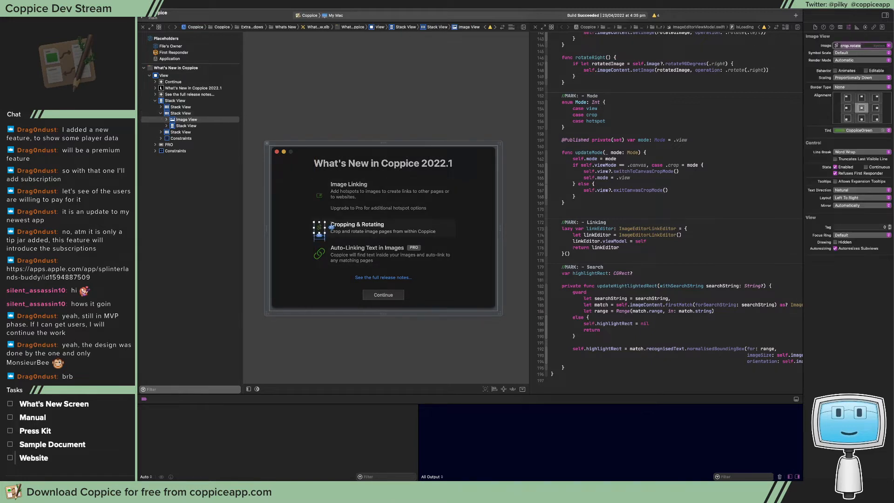
{"action": "type", "text": "WhatsNew"}
{"action": "key", "text": "Down"}
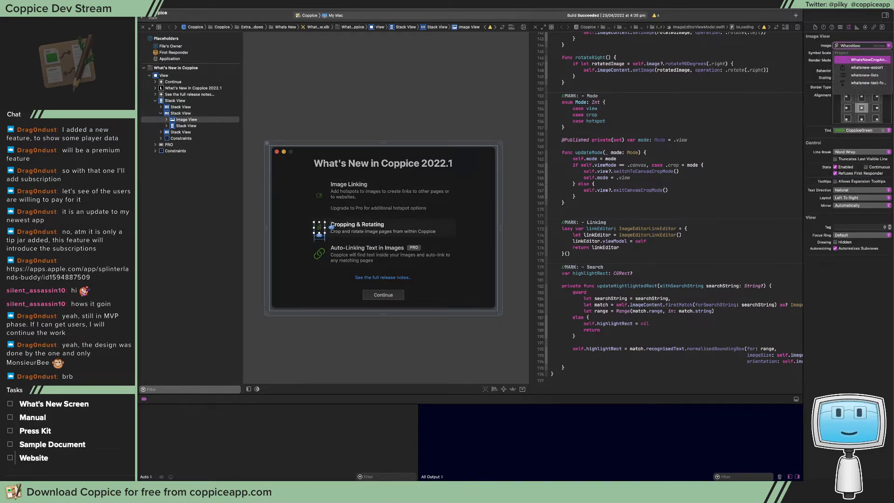
{"action": "key", "text": "Return"}
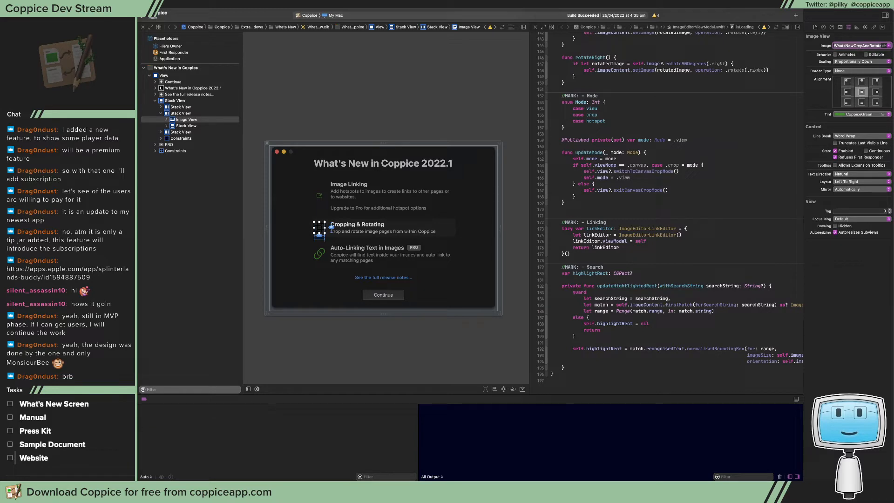
Set both scales of the WhatsNewCropAndRotate image set to render as Template Image and return to the What's New window layout
{"action": "left_click", "coordinate": [171, 26]}
{"action": "left_click", "coordinate": [327, 60]}
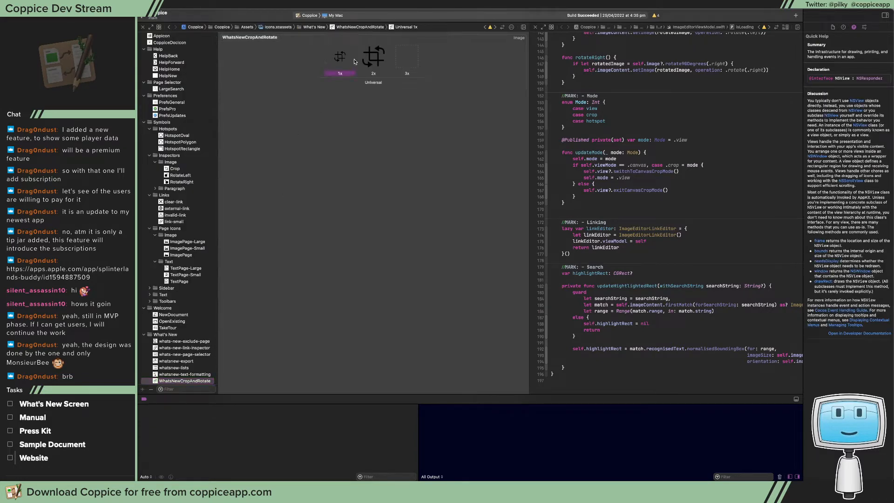
{"action": "left_click", "coordinate": [361, 60], "text": "shift"}
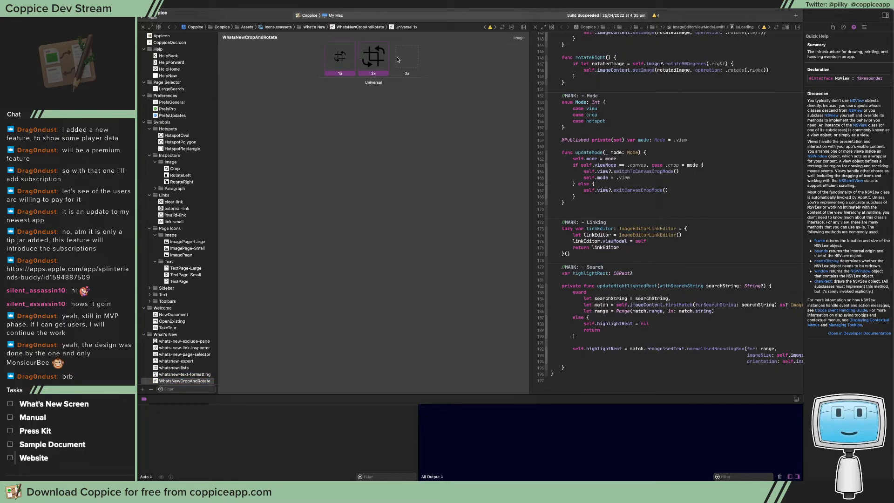
{"action": "left_click", "coordinate": [864, 27]}
{"action": "left_click", "coordinate": [859, 55]}
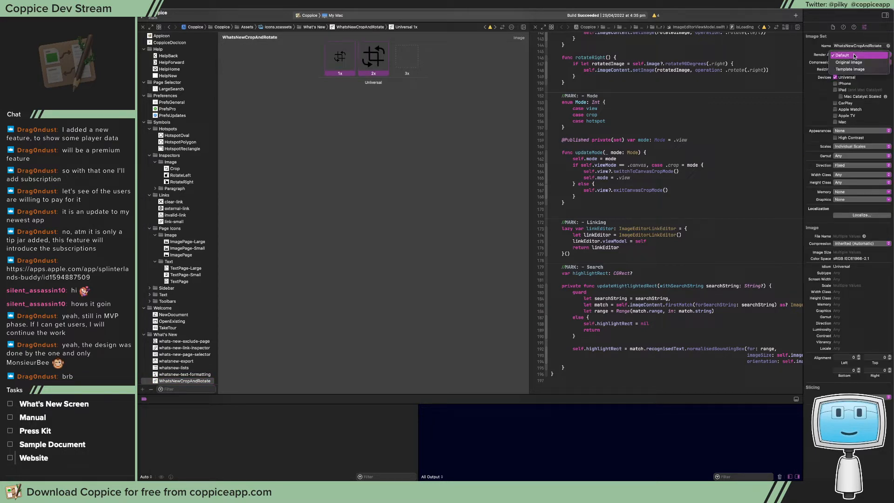
{"action": "left_click", "coordinate": [858, 69]}
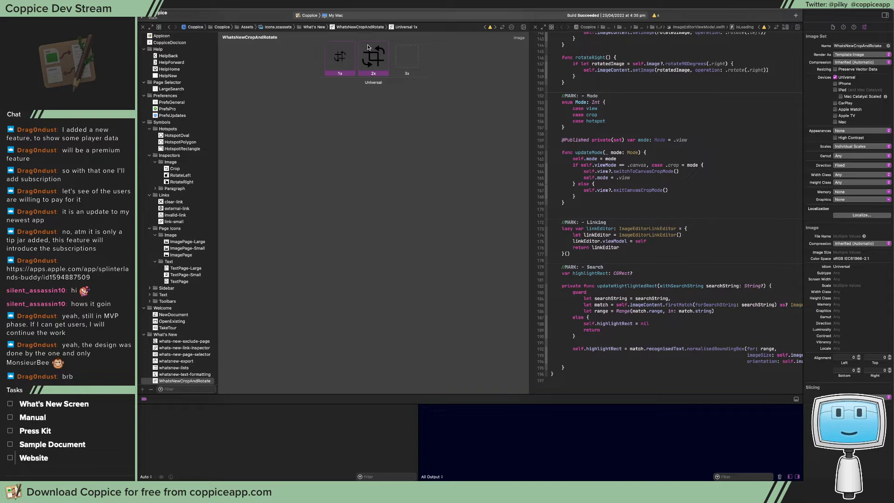
{"action": "left_click", "coordinate": [169, 27]}
{"action": "left_click", "coordinate": [303, 277]}
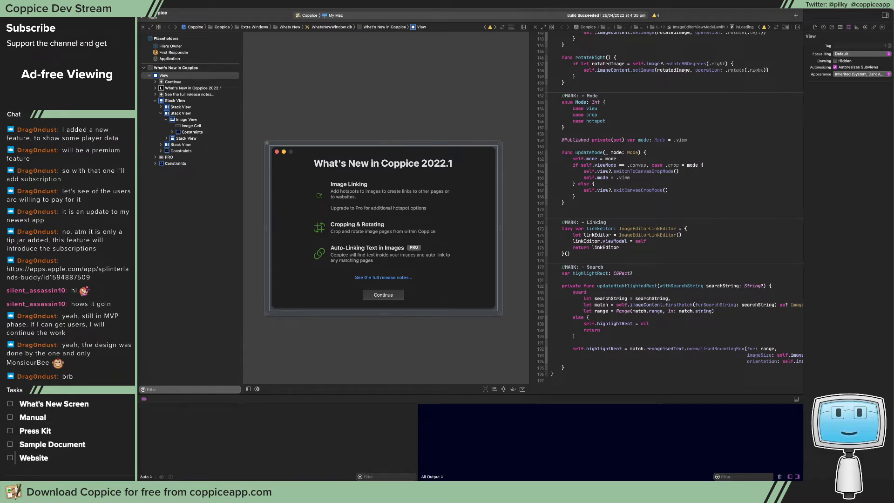
Switch to the icon document in Affinity Designer and bring all the 40pt, 32pt and 16pt backgrounds into view
{"action": "left_click_drag", "start_coordinate": [508, 21], "coordinate": [307, 13]}
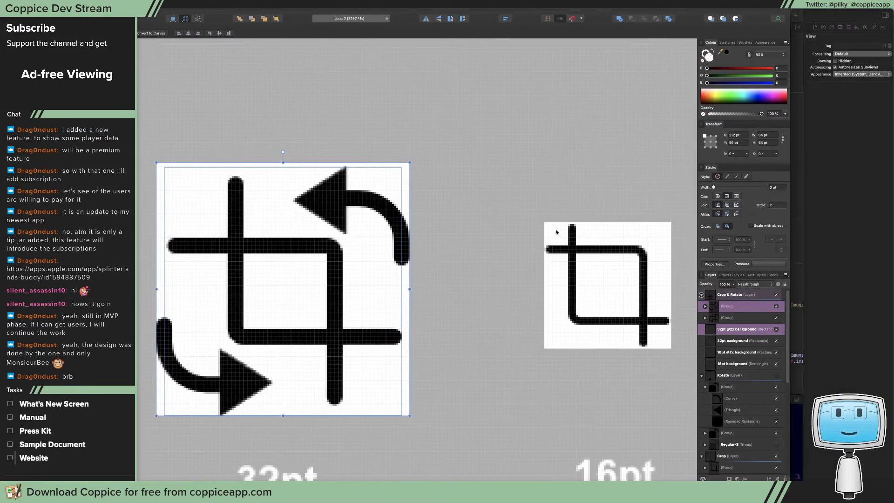
{"action": "left_click_drag", "start_coordinate": [507, 212], "coordinate": [277, 240]}
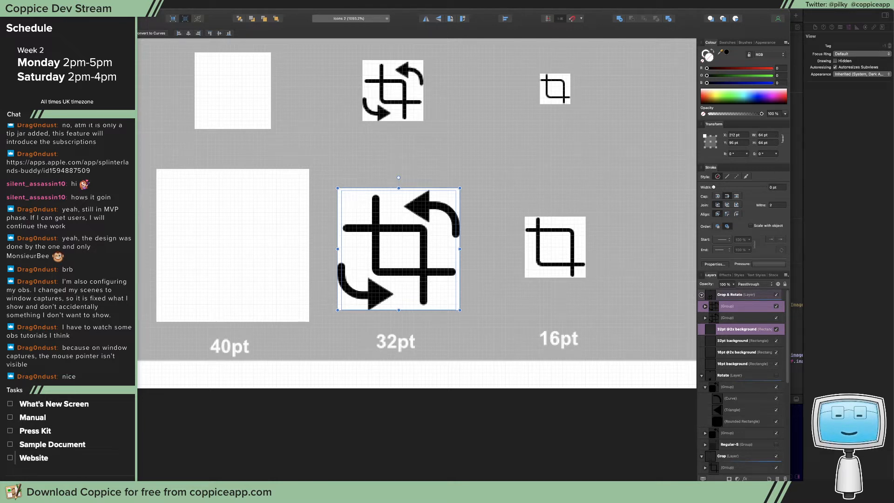
Switch to Shortcuts, examine the full list of actions in the Streaming shortcut, and close its windows
{"action": "key", "text": "super+Tab"}
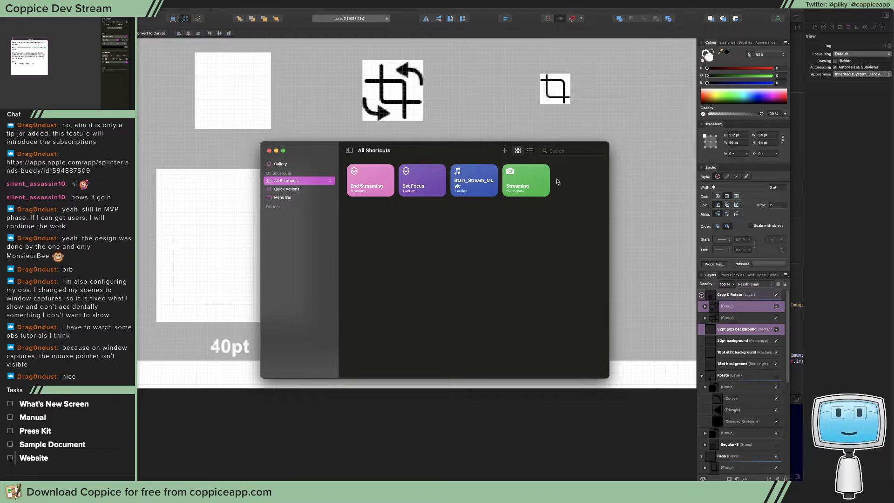
{"action": "mouse_move", "coordinate": [534, 181]}
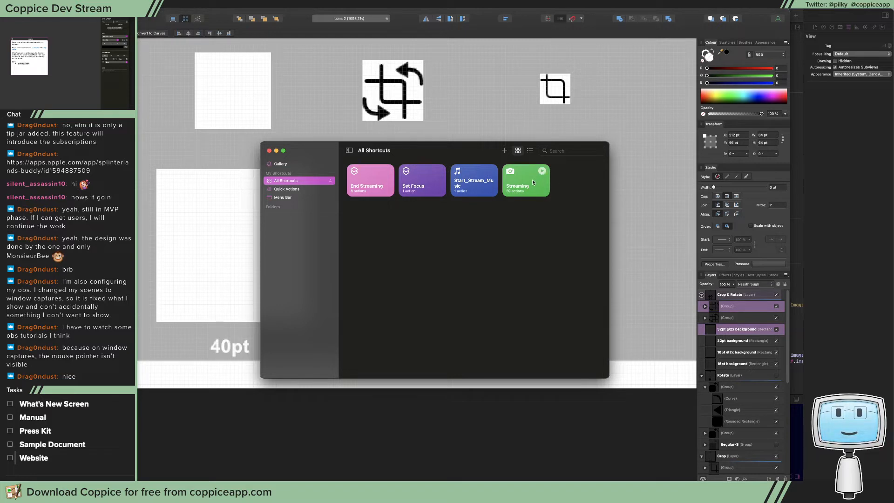
{"action": "double_click", "coordinate": [532, 179]}
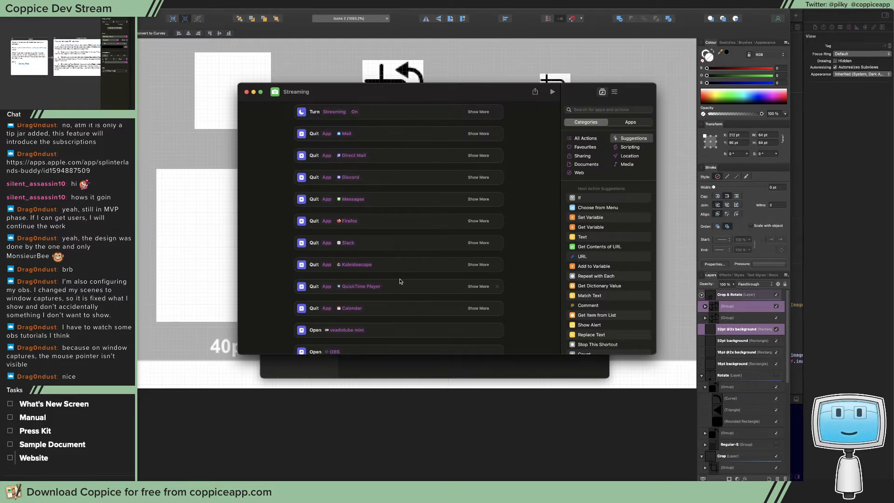
{"action": "scroll", "coordinate": [400, 281], "scroll_direction": "down", "scroll_amount": 5}
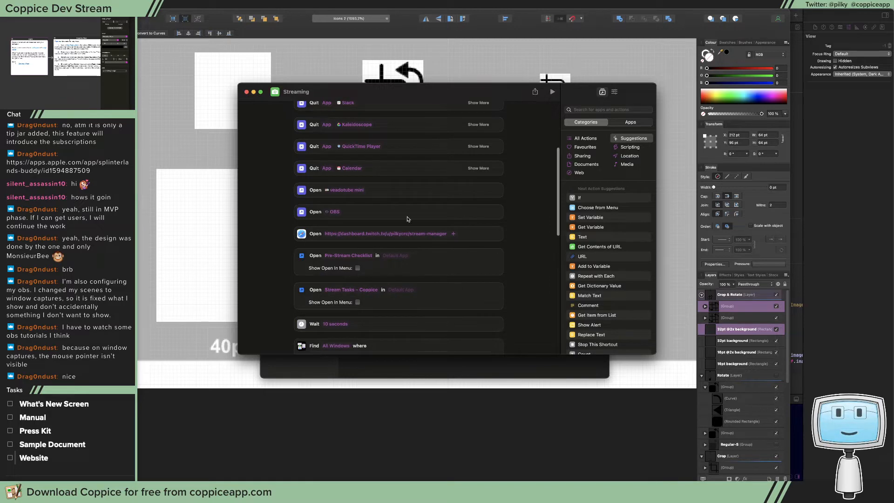
{"action": "scroll", "coordinate": [404, 218], "scroll_direction": "down", "scroll_amount": 5}
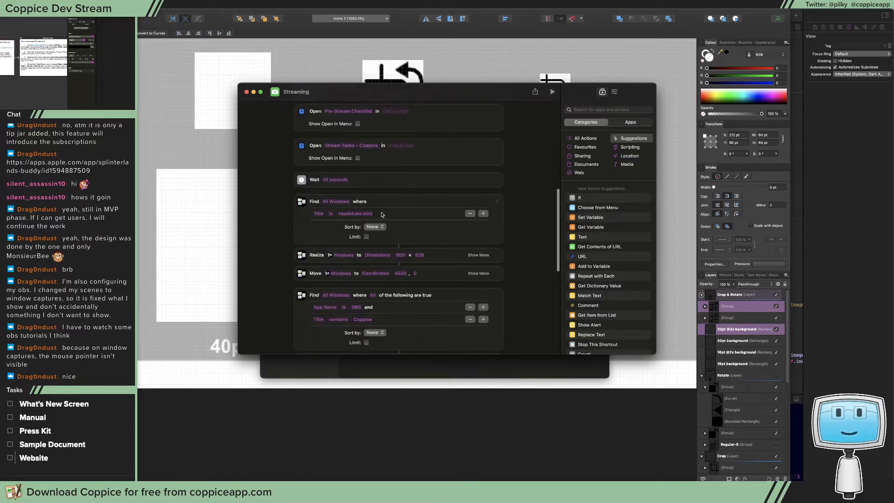
{"action": "scroll", "coordinate": [352, 241], "scroll_direction": "down", "scroll_amount": 10}
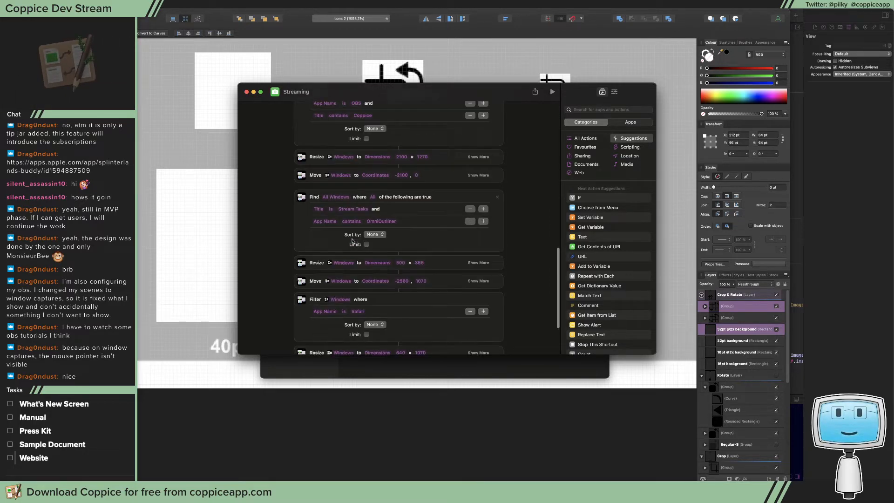
{"action": "left_click", "coordinate": [247, 92]}
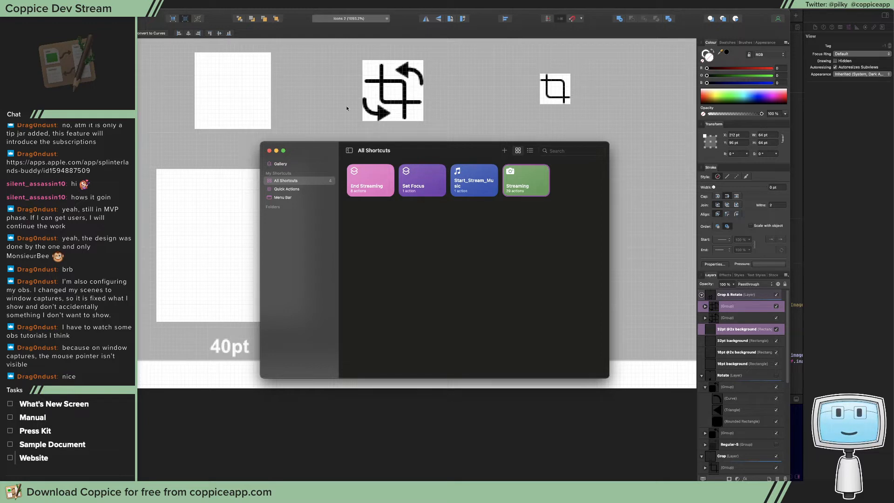
{"action": "left_click", "coordinate": [269, 150]}
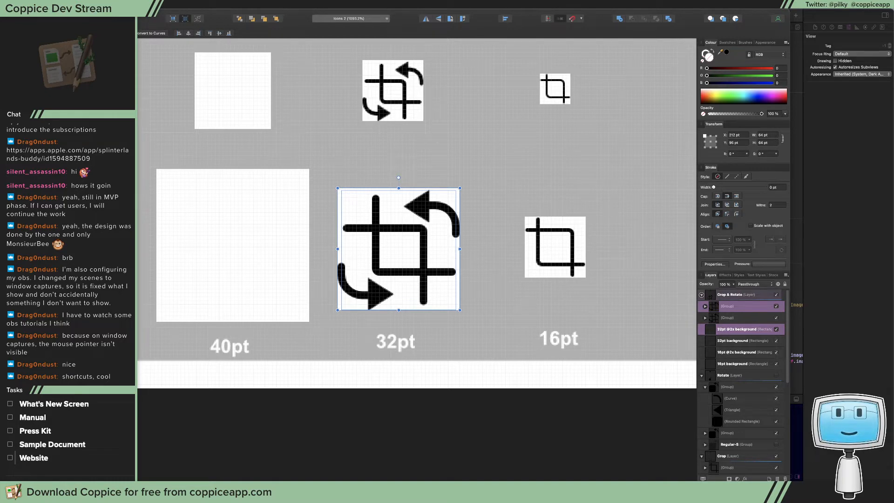
Switch to OBS_Mute_Source.lua in the code editor and examine update_muted's release calls, scene check, Mic/Aux mute lookup and MutedIcon visibility call
{"action": "key", "text": "super+Tab"}
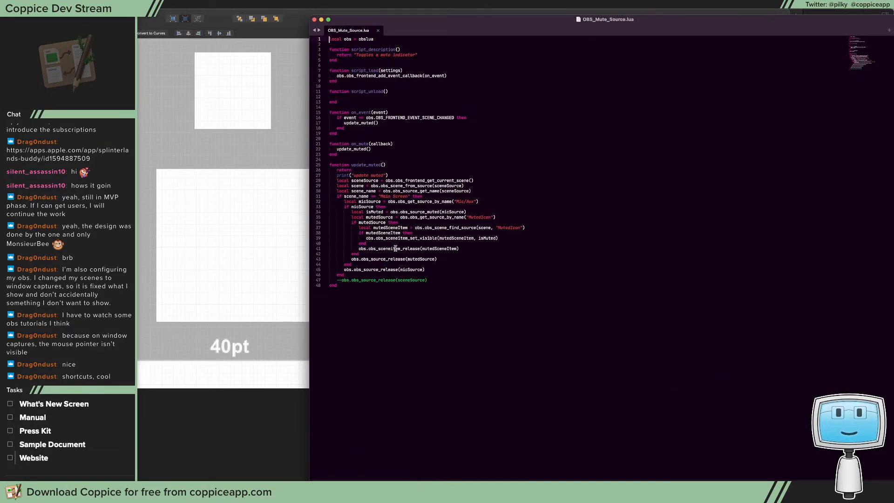
{"action": "double_click", "coordinate": [397, 248]}
{"action": "double_click", "coordinate": [392, 260]}
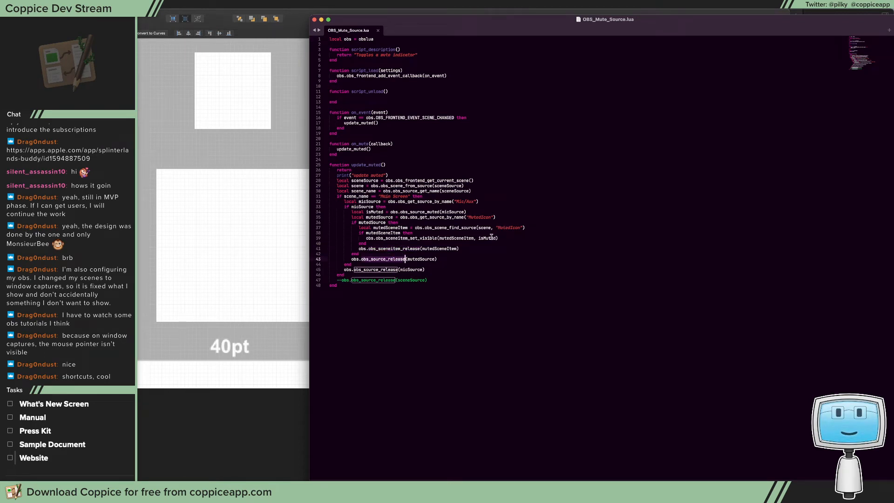
{"action": "left_click", "coordinate": [344, 180]}
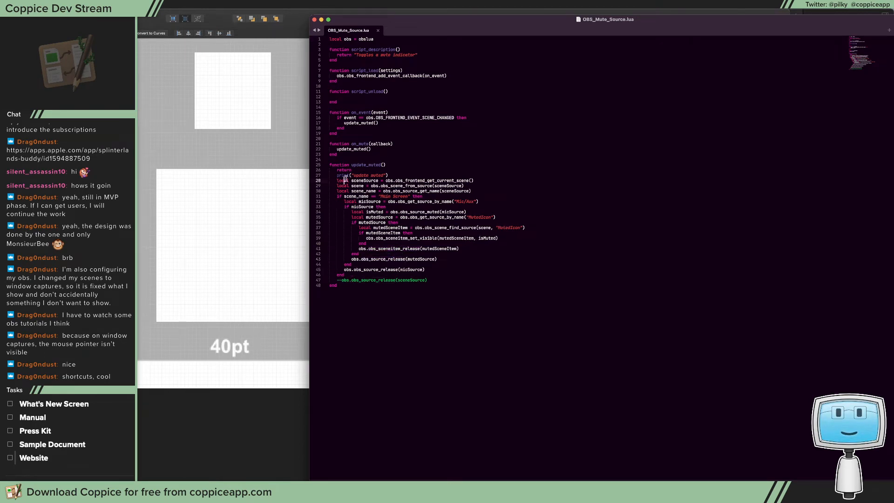
{"action": "left_click_drag", "start_coordinate": [345, 179], "coordinate": [423, 196]}
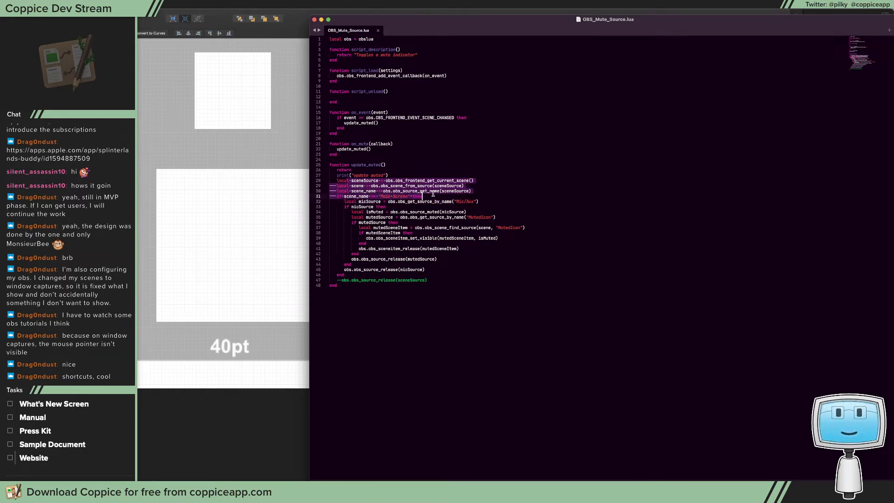
{"action": "left_click", "coordinate": [461, 199]}
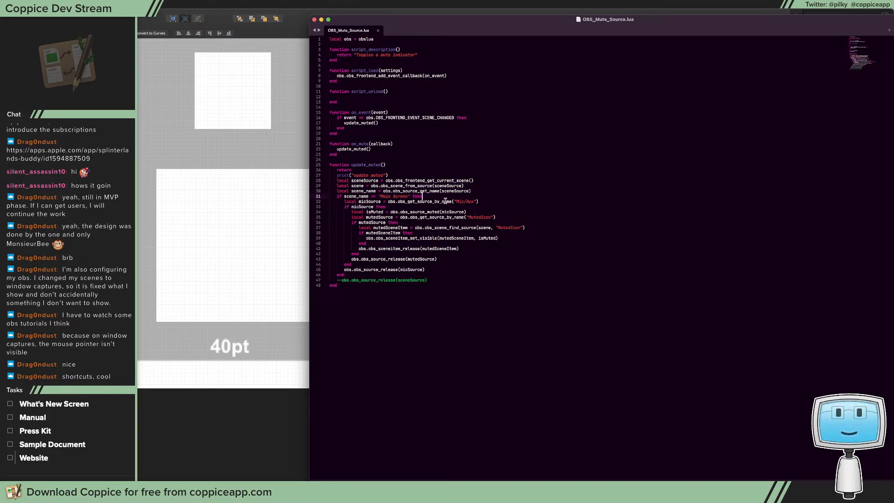
{"action": "left_click_drag", "start_coordinate": [454, 201], "coordinate": [473, 200]}
{"action": "left_click_drag", "start_coordinate": [413, 211], "coordinate": [473, 212]}
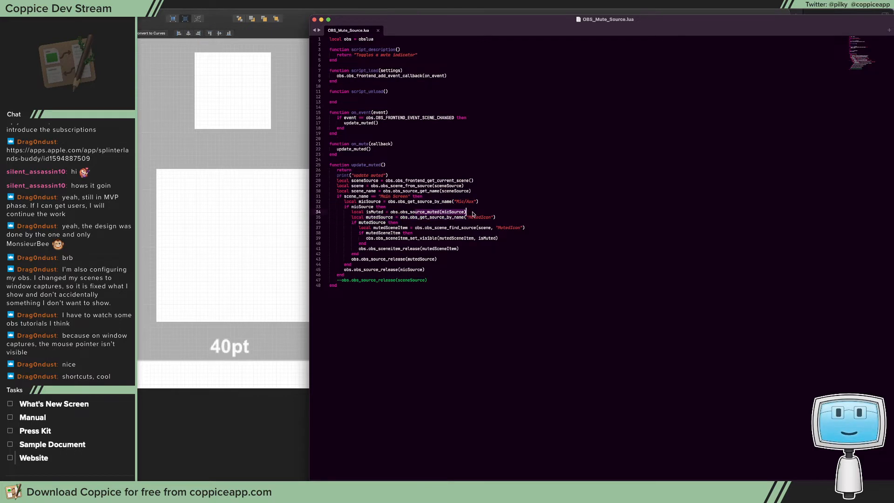
{"action": "left_click_drag", "start_coordinate": [395, 217], "coordinate": [518, 227]}
{"action": "left_click", "coordinate": [518, 227]}
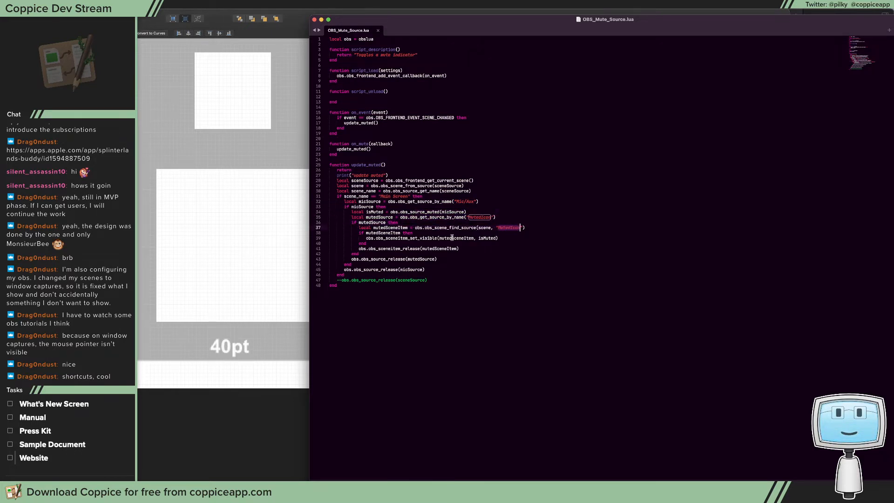
{"action": "left_click_drag", "start_coordinate": [459, 238], "coordinate": [496, 238]}
{"action": "double_click", "coordinate": [495, 238]}
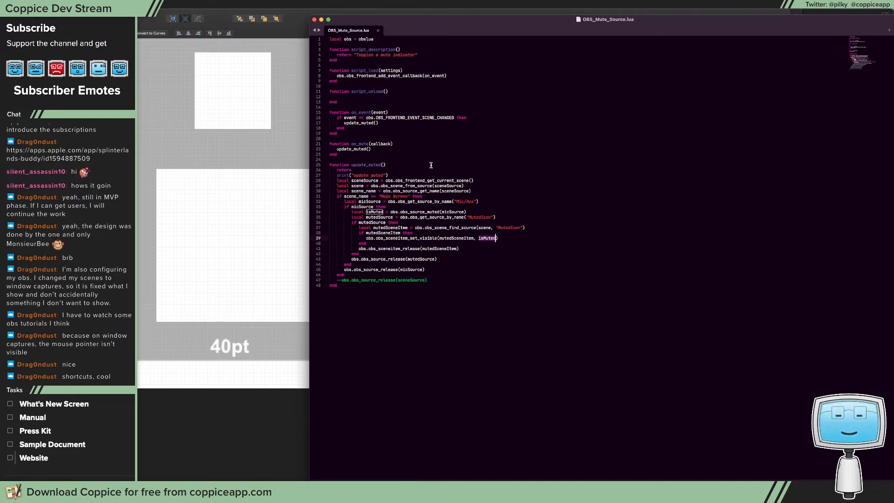
Look over the whole update_muted function in the Lua script and close the file's window
{"action": "left_click_drag", "start_coordinate": [420, 139], "coordinate": [469, 197]}
{"action": "left_click", "coordinate": [508, 159]}
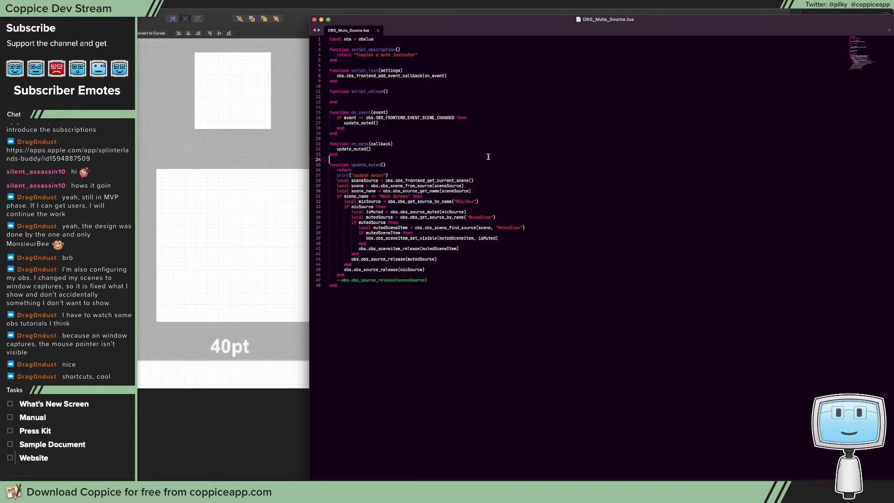
{"action": "left_click_drag", "start_coordinate": [456, 154], "coordinate": [483, 255]}
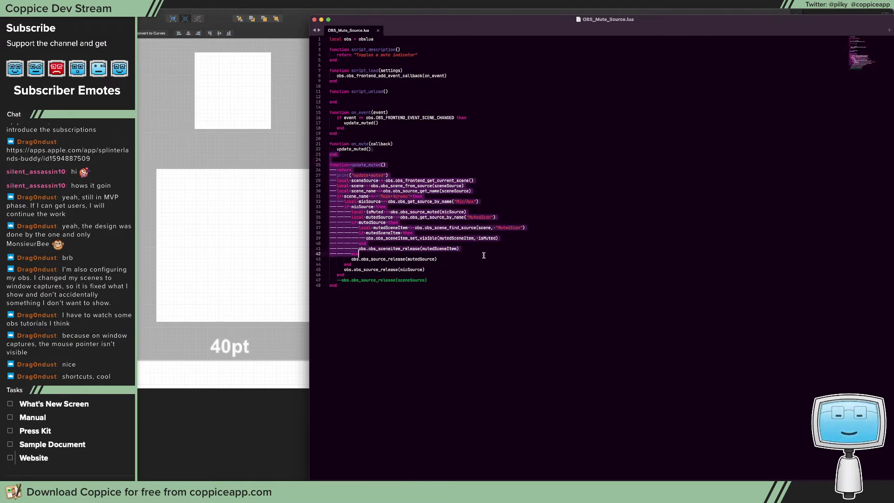
{"action": "left_click", "coordinate": [476, 155]}
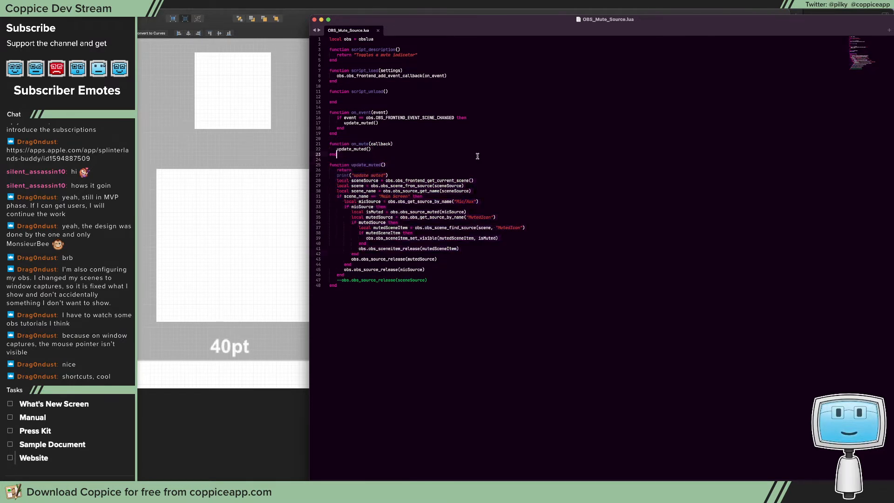
{"action": "left_click", "coordinate": [315, 19]}
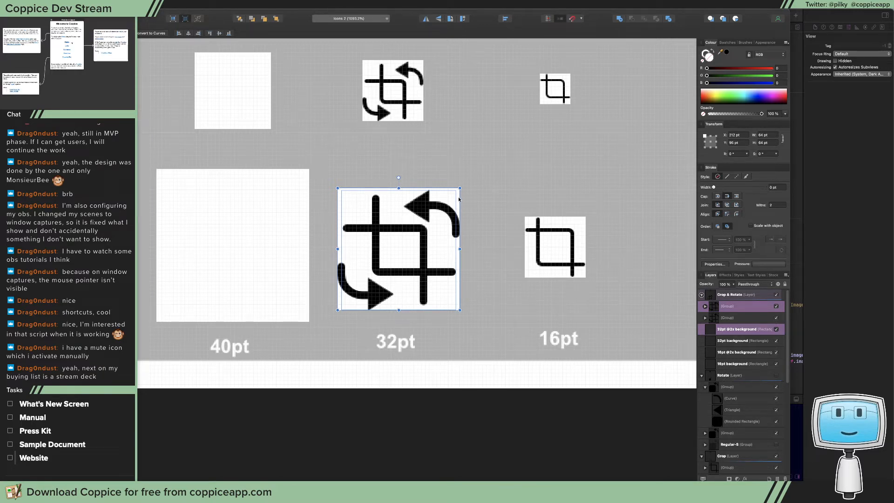
Hide the Crop & Rotate layer in the icon document and clear the selection
{"action": "left_click", "coordinate": [776, 294]}
{"action": "scroll", "coordinate": [756, 371], "scroll_direction": "down", "scroll_amount": 4}
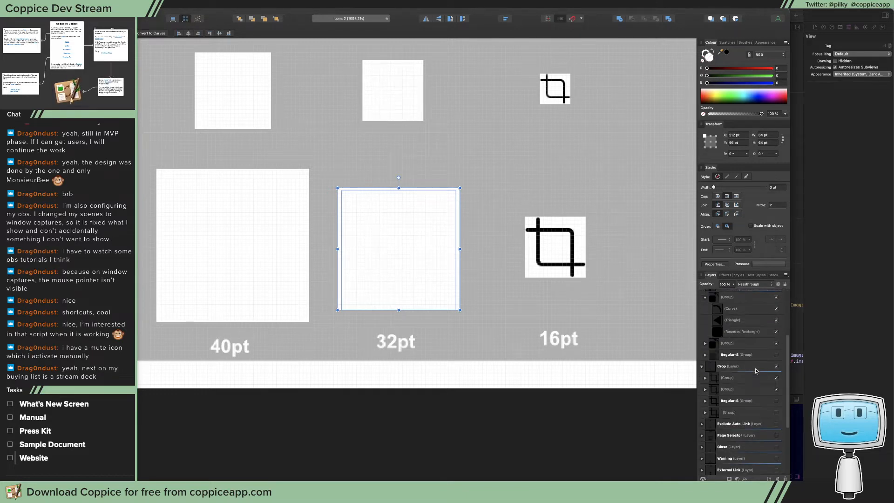
{"action": "scroll", "coordinate": [756, 371], "scroll_direction": "up", "scroll_amount": 4}
{"action": "left_click", "coordinate": [501, 186]}
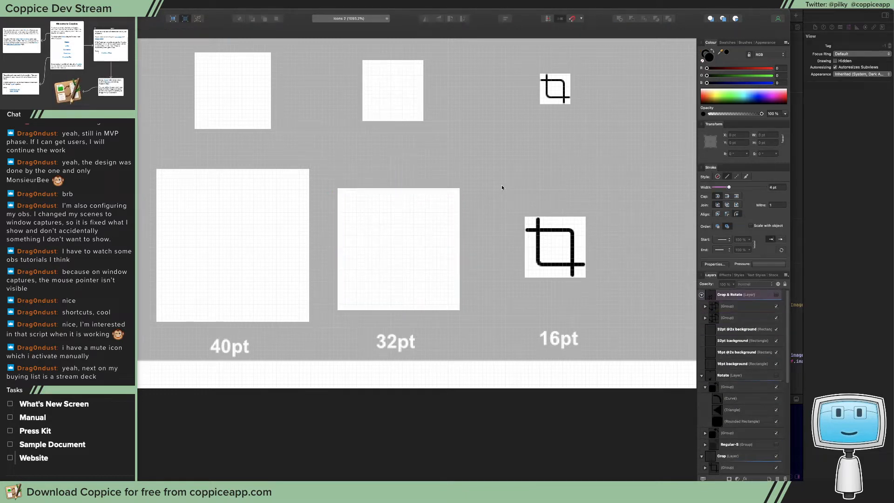
{"action": "scroll", "coordinate": [499, 183], "scroll_direction": "up", "scroll_amount": 3}
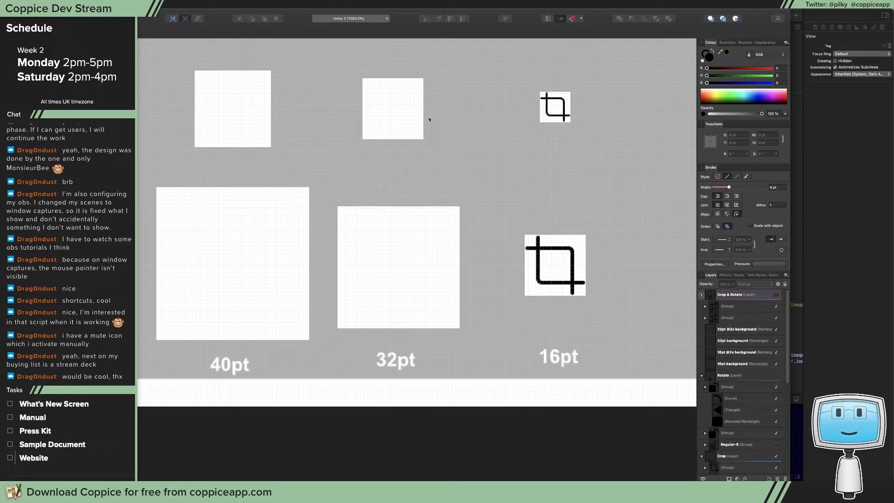
Open the Stream Deck configuration and examine the multi actions behind the brb key and the window icon key
{"action": "left_click", "coordinate": [599, 5]}
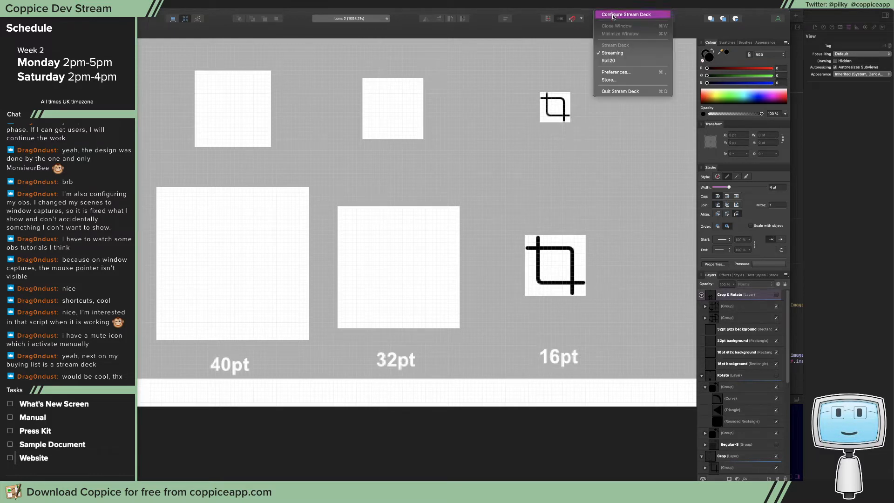
{"action": "left_click", "coordinate": [612, 15]}
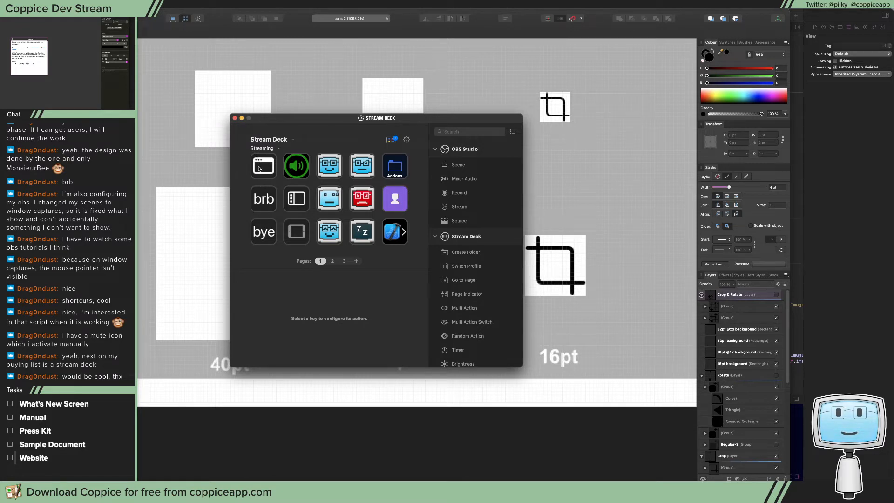
{"action": "left_click", "coordinate": [266, 200]}
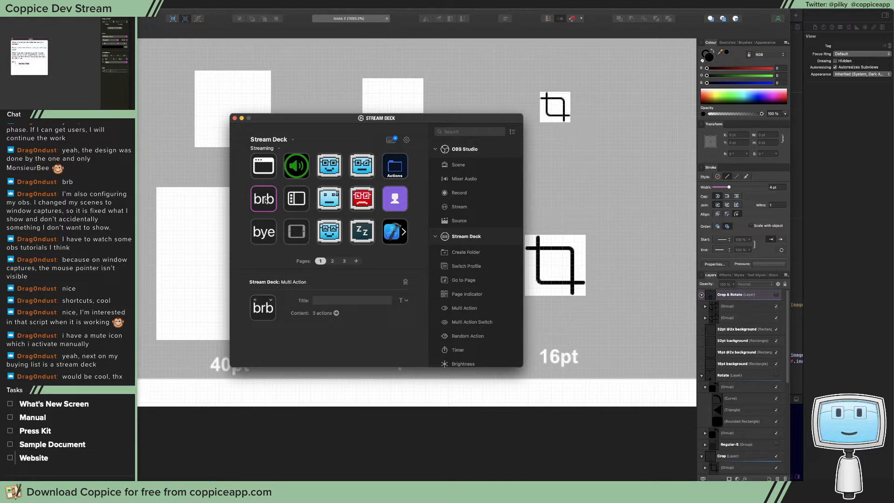
{"action": "left_click", "coordinate": [336, 313]}
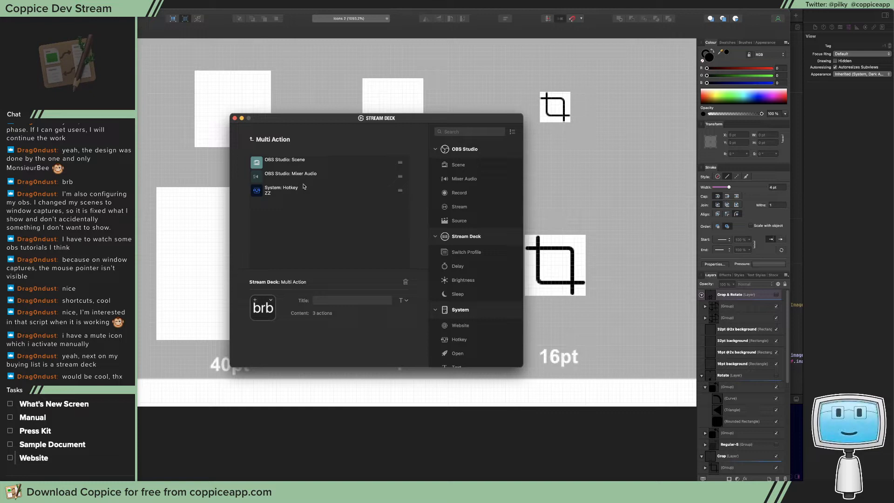
{"action": "left_click", "coordinate": [255, 140]}
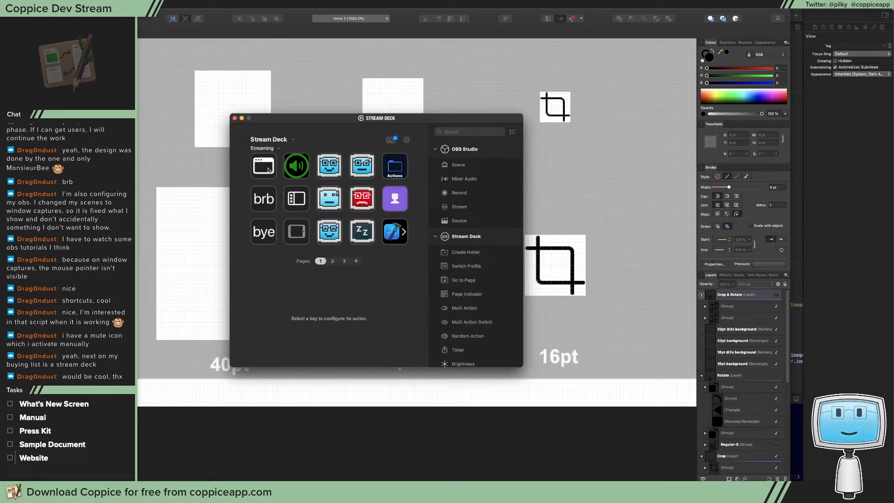
{"action": "left_click", "coordinate": [269, 171]}
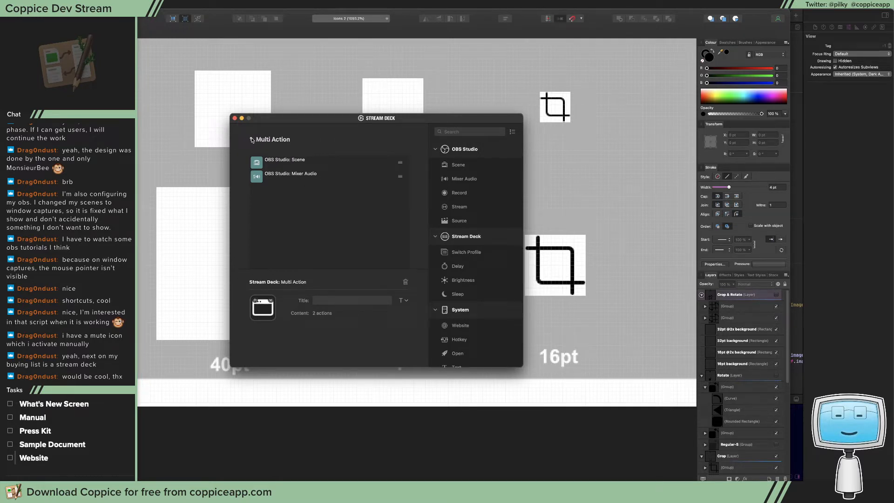
Leave the multi action, open the Mic/Aux mute key's Mixer Audio settings and show its second state icon
{"action": "left_click", "coordinate": [252, 140]}
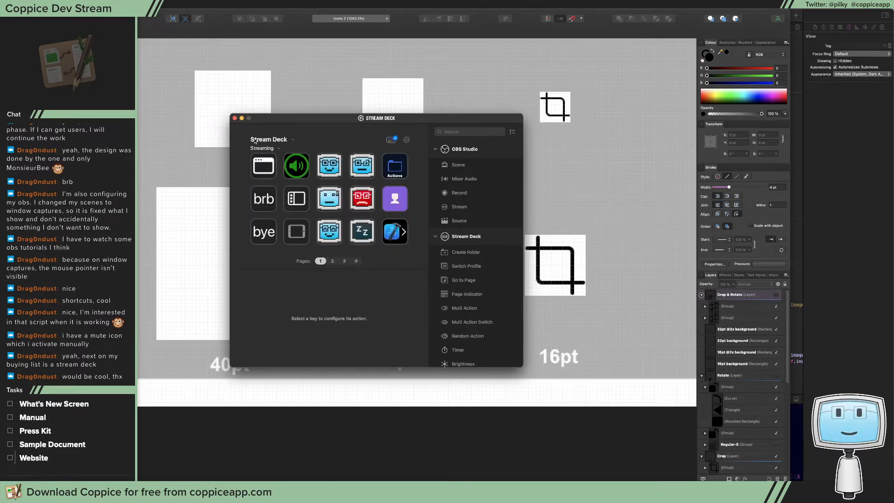
{"action": "left_click", "coordinate": [303, 166]}
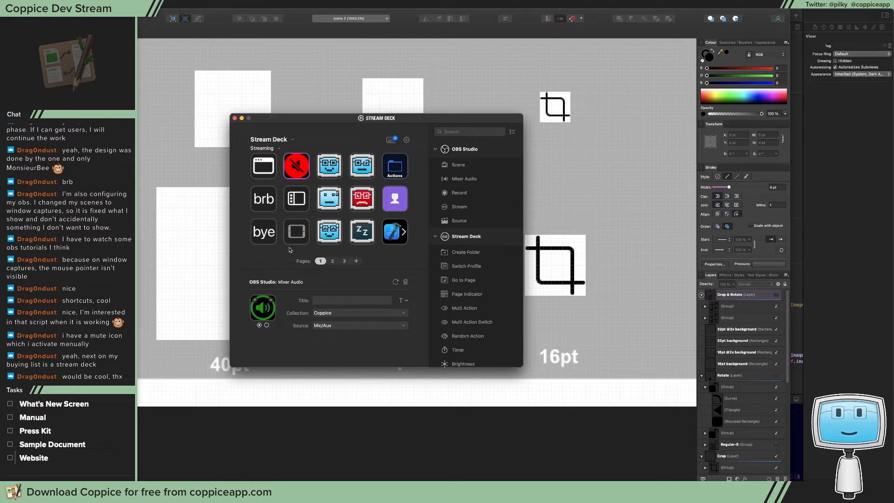
{"action": "left_click", "coordinate": [266, 324]}
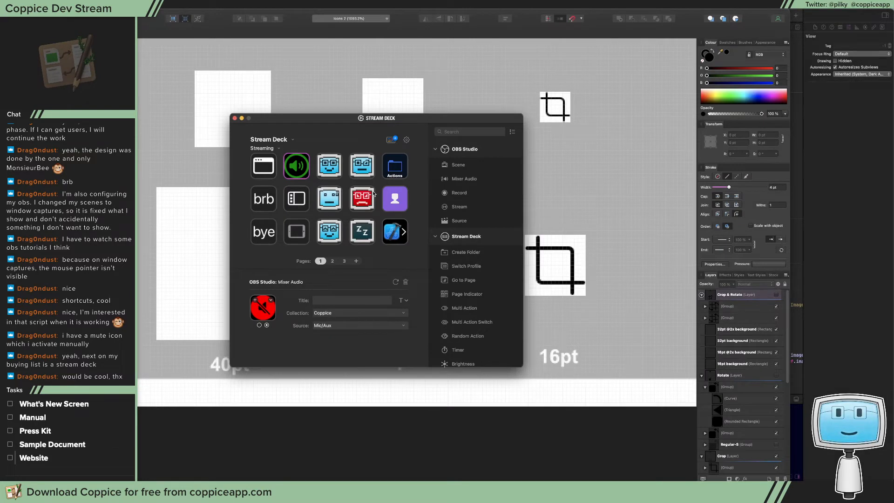
Look through the Actions folder, return to the main keys and show the second page of the Streaming profile
{"action": "double_click", "coordinate": [393, 199]}
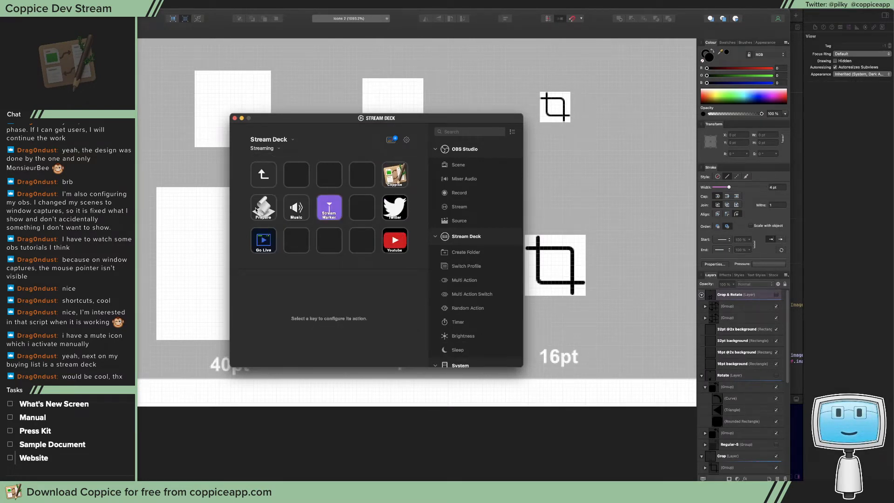
{"action": "double_click", "coordinate": [267, 171]}
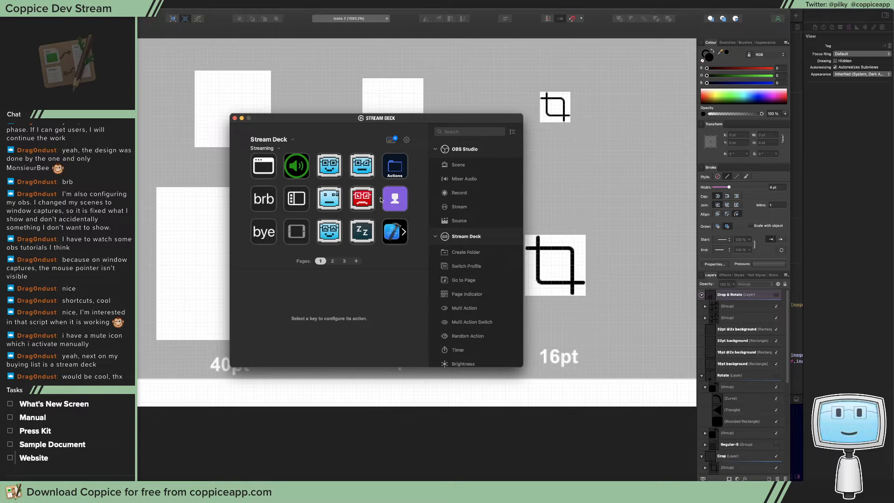
{"action": "left_click", "coordinate": [403, 234]}
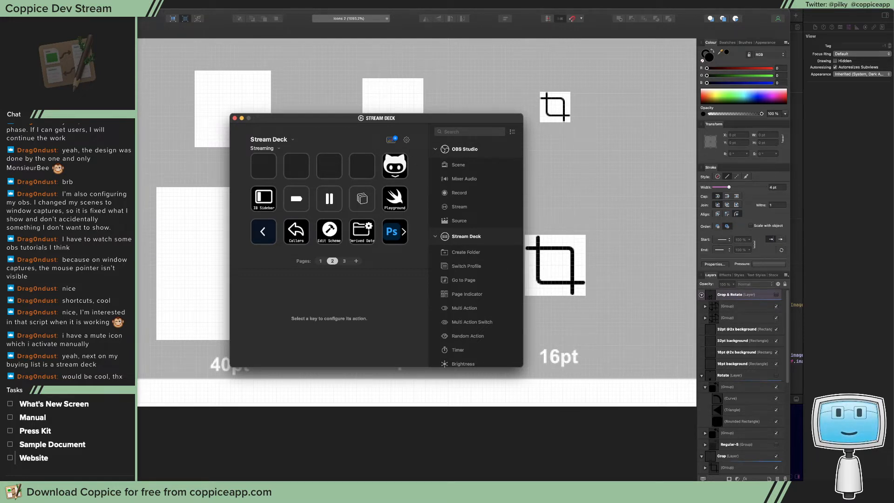
Switch to Xcode, move the Stream Deck configuration window out of the way, and open and close the Coppice scheme editor
{"action": "key", "text": "super+Tab"}
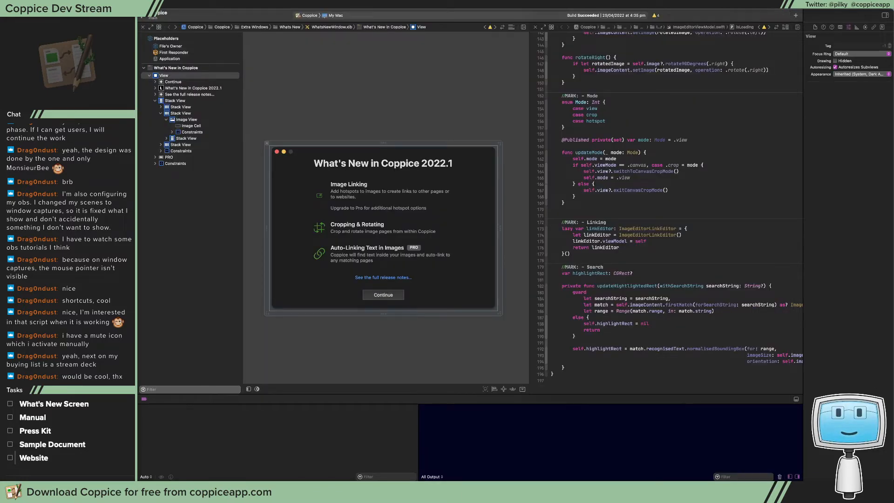
{"action": "left_click", "coordinate": [599, 4]}
{"action": "left_click", "coordinate": [625, 14]}
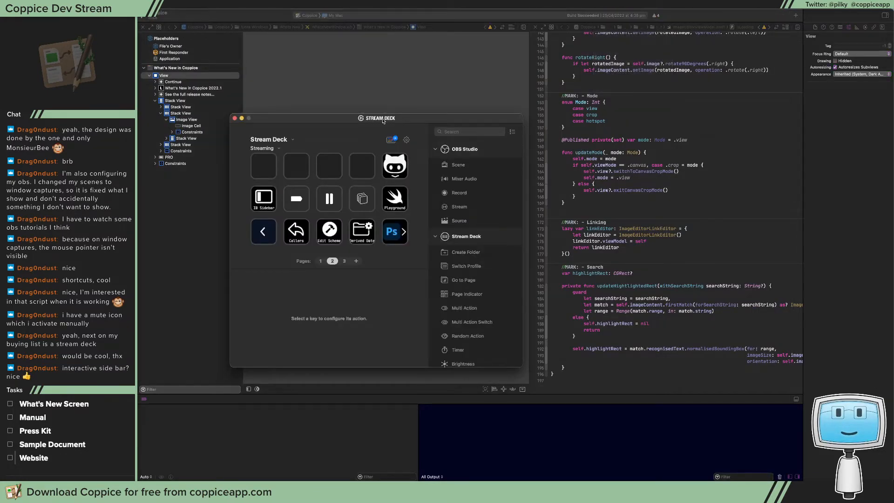
{"action": "left_click_drag", "start_coordinate": [383, 121], "coordinate": [893, 133]}
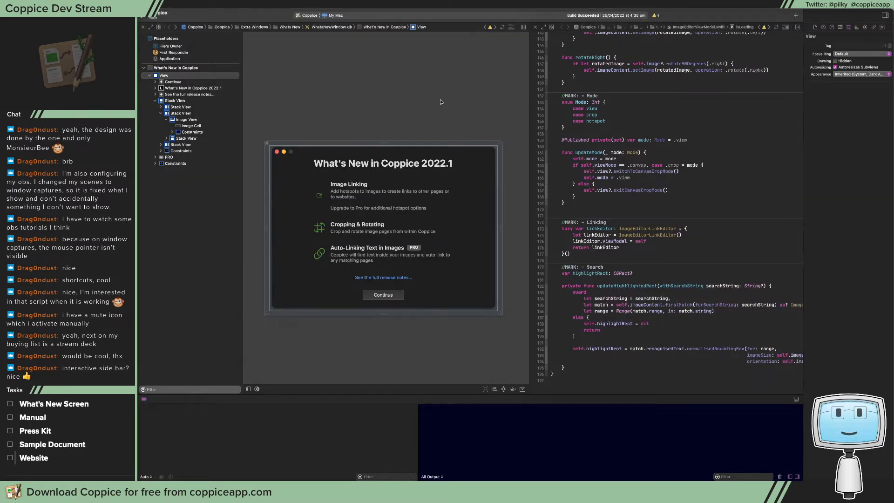
{"action": "key", "text": "super+shift+comma"}
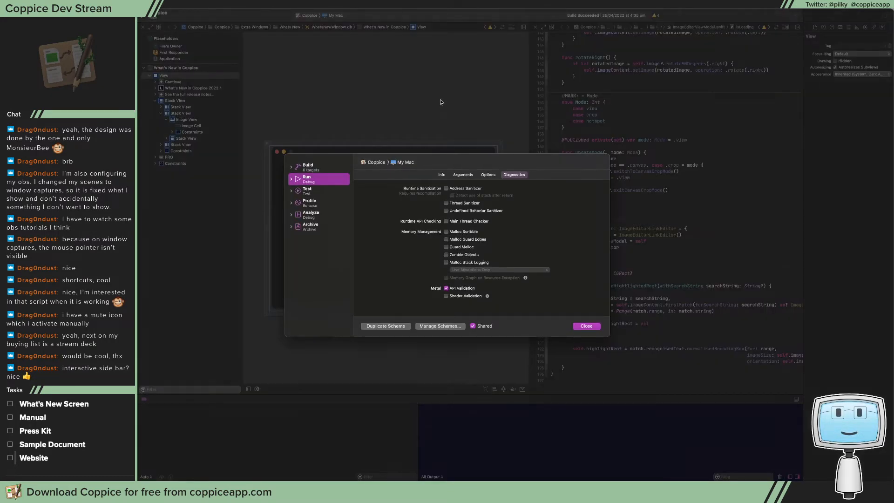
{"action": "left_click", "coordinate": [586, 326]}
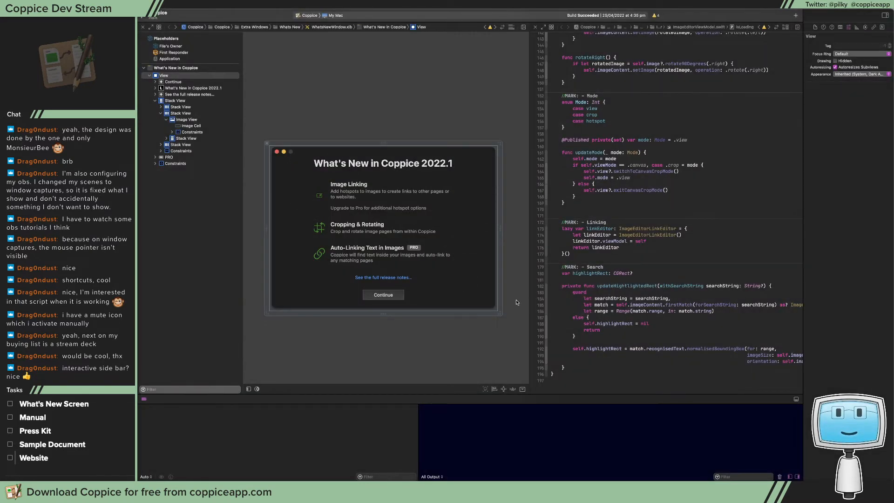
Place the cursor in the updateMode function name and clear the selection in WhatsNewWindow.xib
{"action": "left_click", "coordinate": [643, 178]}
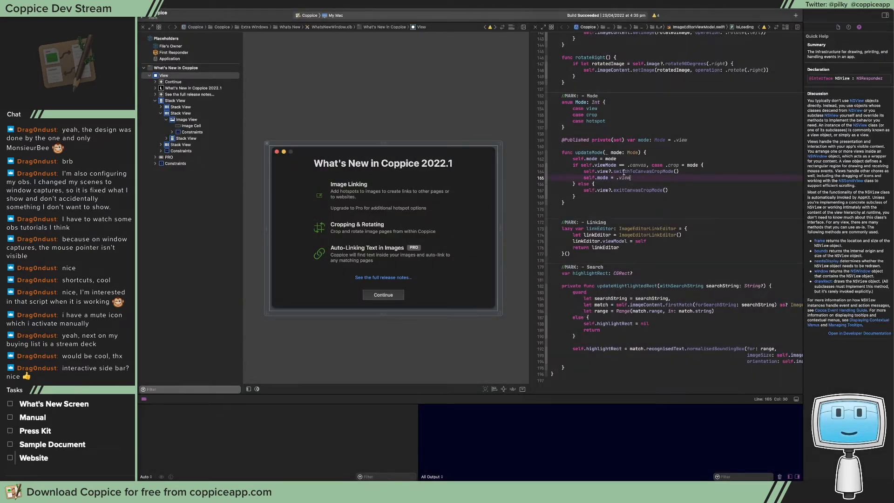
{"action": "left_click", "coordinate": [593, 153]}
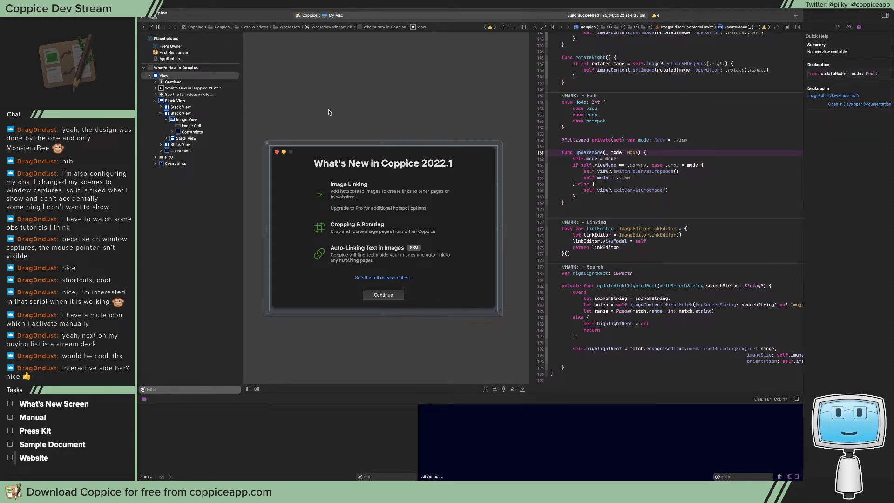
{"action": "left_click", "coordinate": [308, 95]}
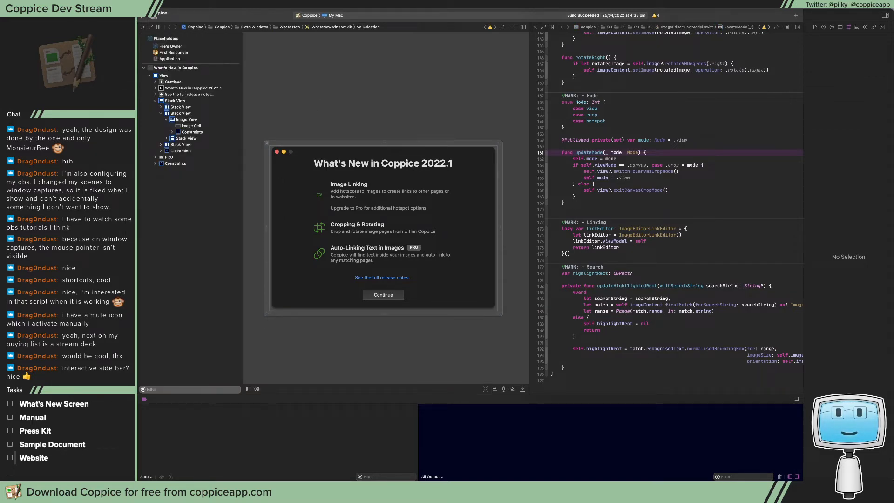
Inspect the Edit Scheme key's hotkey in Stream Deck, view the MacPlayground file in Xcode and close its window
{"action": "left_click", "coordinate": [394, 225]}
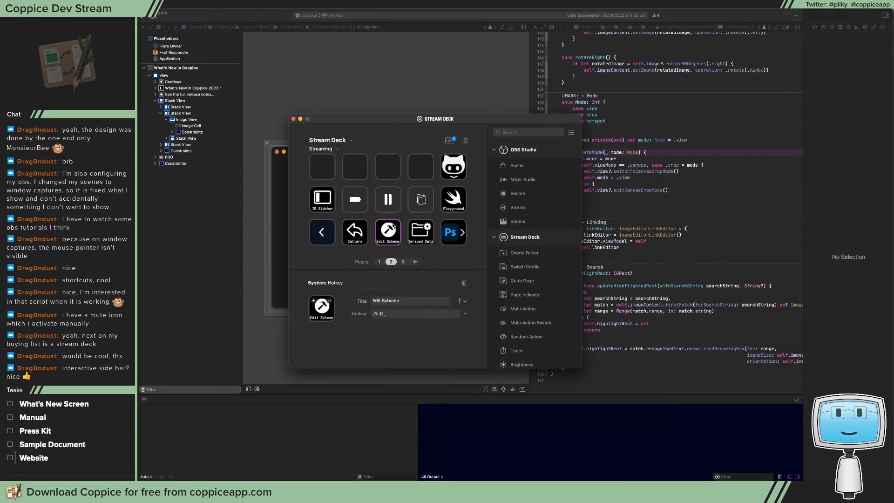
{"action": "left_click", "coordinate": [422, 223]}
{"action": "left_click", "coordinate": [457, 202]}
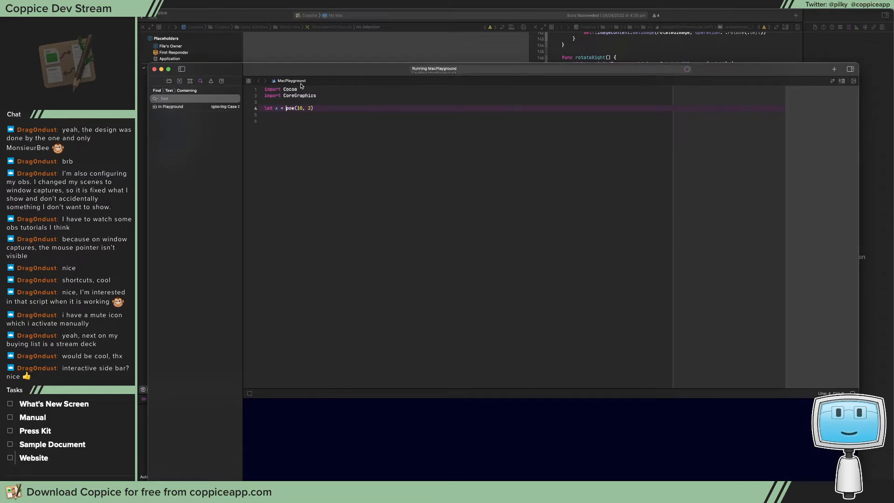
{"action": "left_click", "coordinate": [154, 70]}
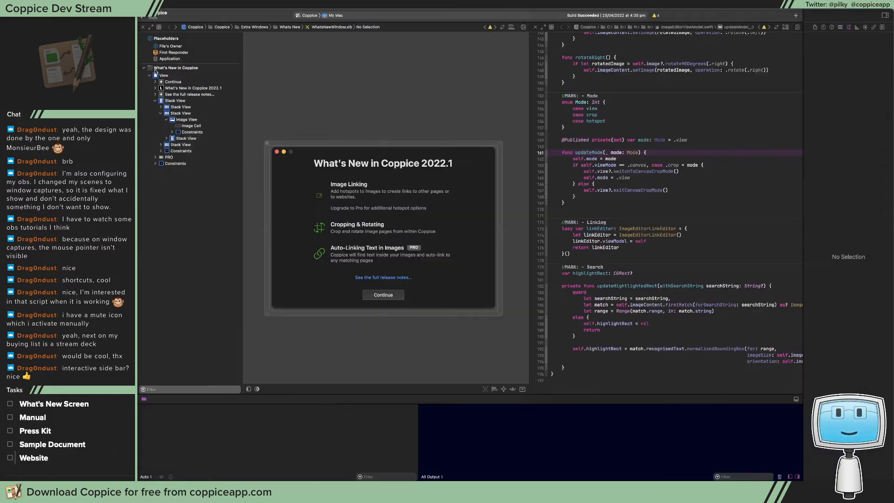
Reopen the Stream Deck configuration, look over the third page's image-editing keys and close the window
{"action": "left_click", "coordinate": [601, 5]}
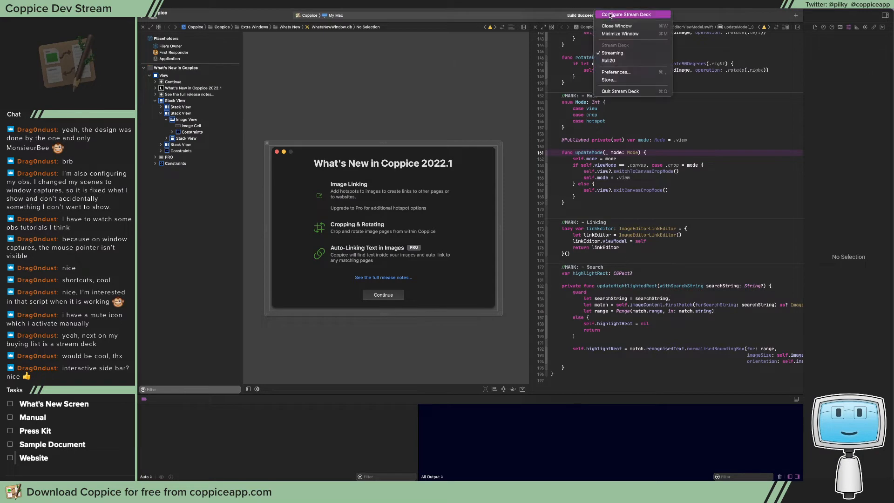
{"action": "left_click", "coordinate": [610, 17]}
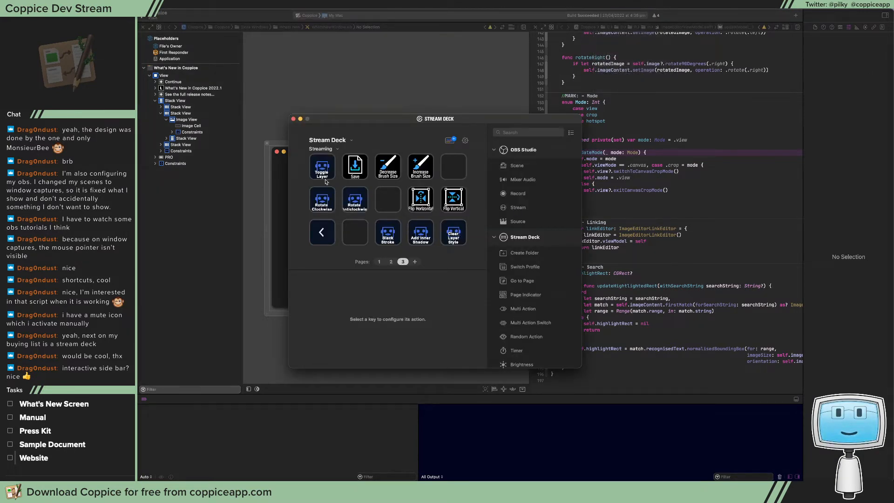
{"action": "left_click", "coordinate": [293, 119]}
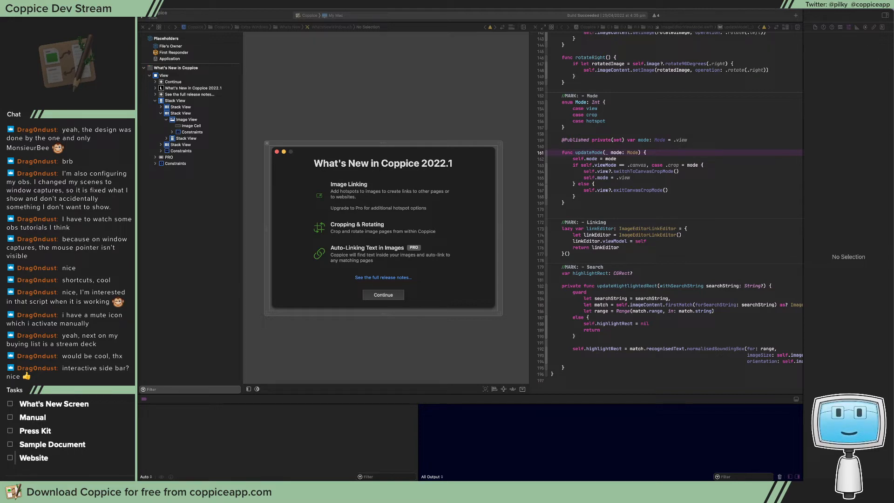
{"action": "mouse_move", "coordinate": [893, 41]}
{"action": "left_mouse_down"}
{"action": "mouse_move", "coordinate": [717, 70]}
{"action": "mouse_move", "coordinate": [893, 56]}
{"action": "left_mouse_up"}
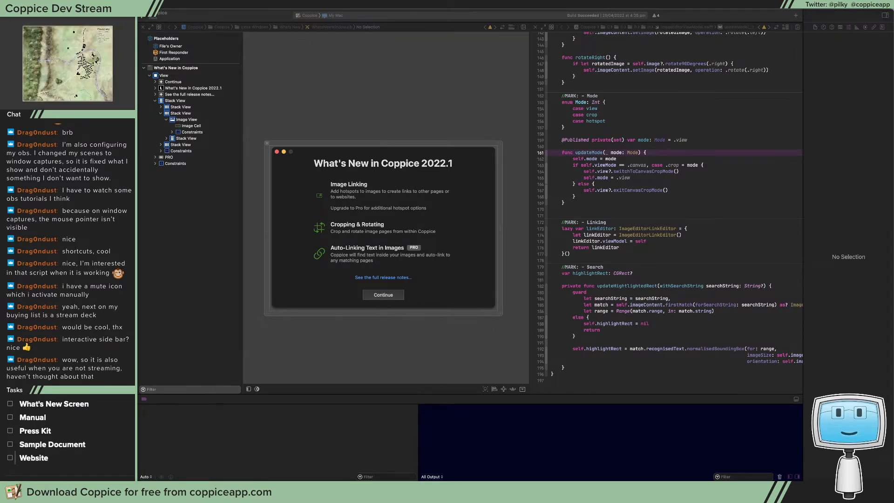
Open the Stream Deck configuration again and examine the Callers key's Find Call Hierarchy hotkey on the second page
{"action": "left_click", "coordinate": [601, 5]}
{"action": "left_click", "coordinate": [610, 14]}
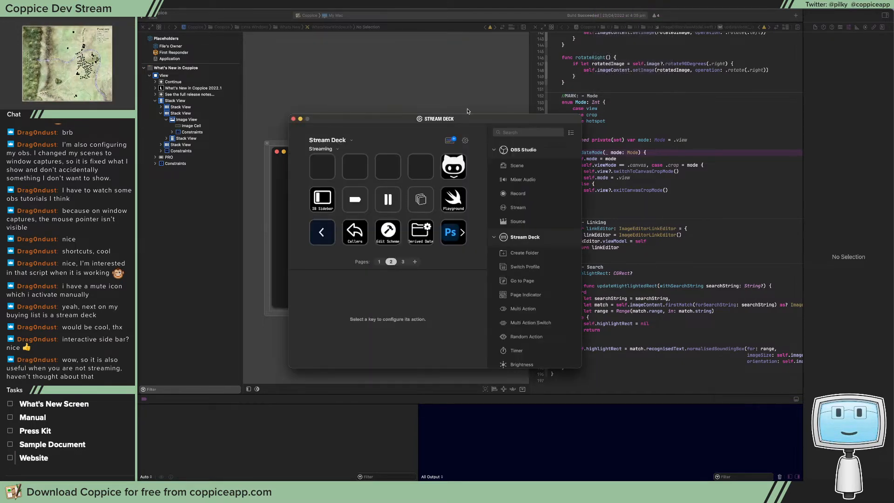
{"action": "left_click_drag", "start_coordinate": [398, 123], "coordinate": [409, 124]}
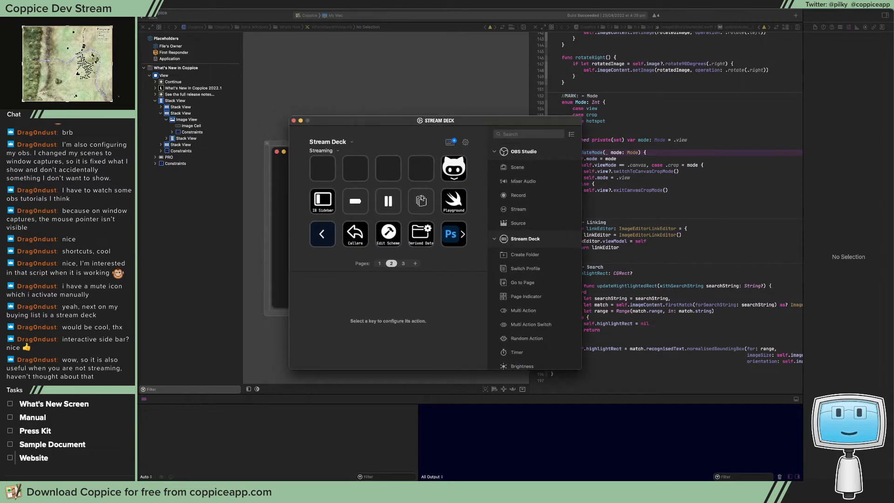
{"action": "left_click", "coordinate": [355, 201]}
{"action": "left_click", "coordinate": [355, 234]}
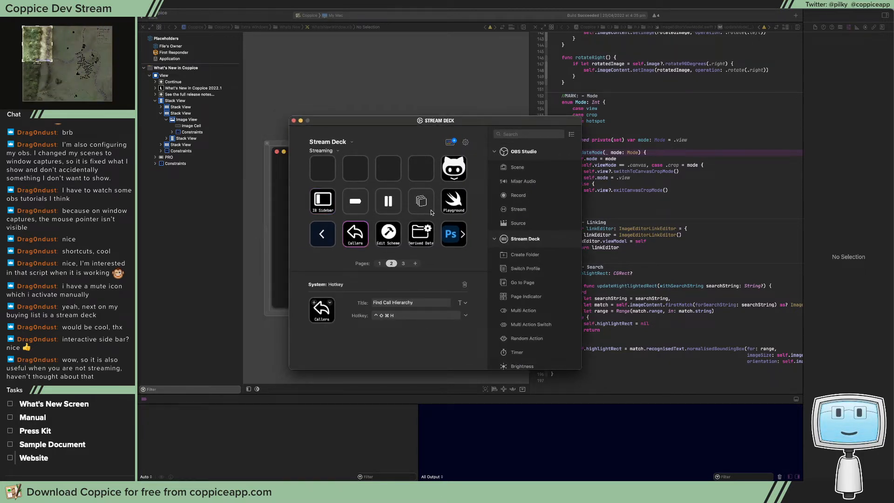
Examine the Xcode keys for Toggle Breakpoints, Pause/Resume Debugger and View Debugger on the second page
{"action": "left_click", "coordinate": [453, 204]}
{"action": "left_click", "coordinate": [358, 209]}
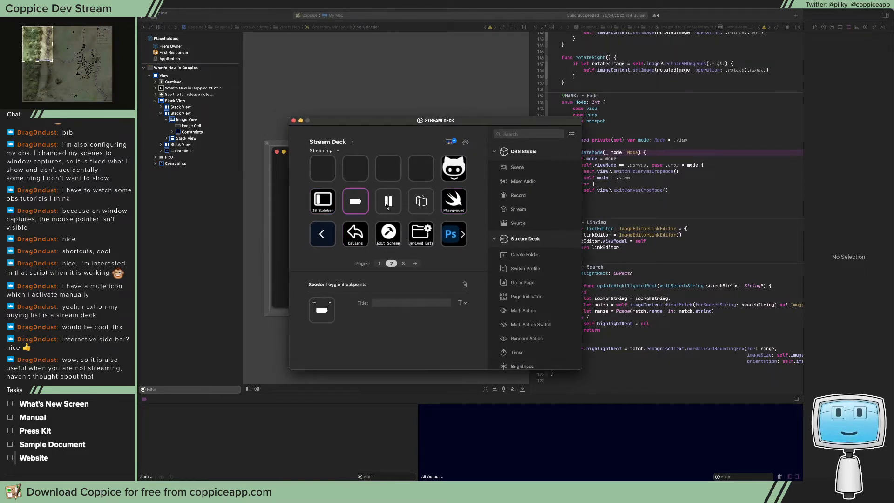
{"action": "left_click", "coordinate": [394, 205]}
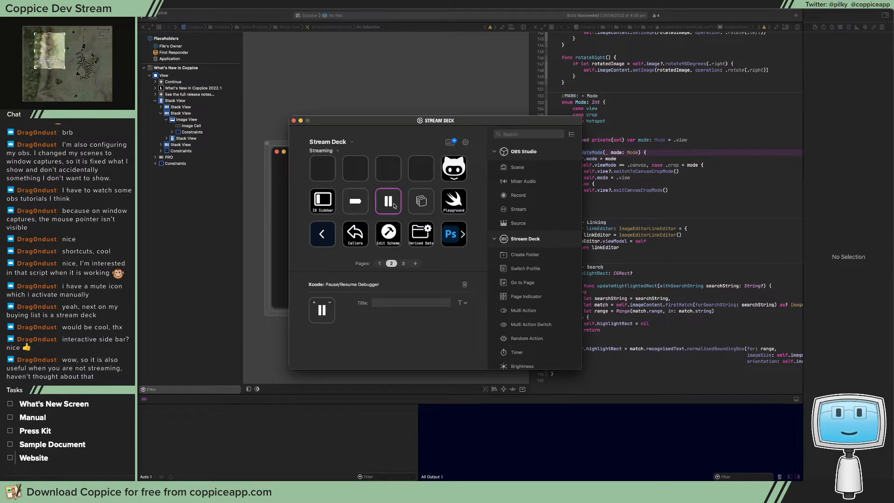
{"action": "left_click", "coordinate": [419, 205]}
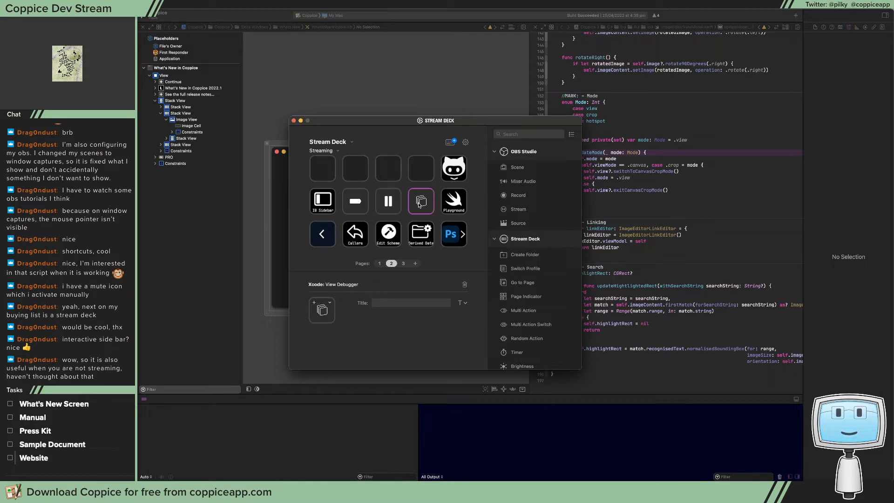
{"action": "left_click", "coordinate": [359, 206]}
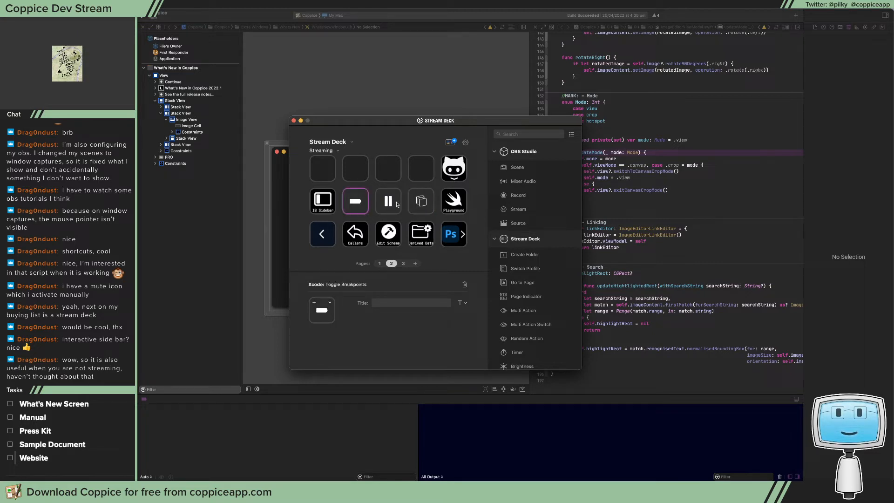
{"action": "left_click", "coordinate": [421, 202]}
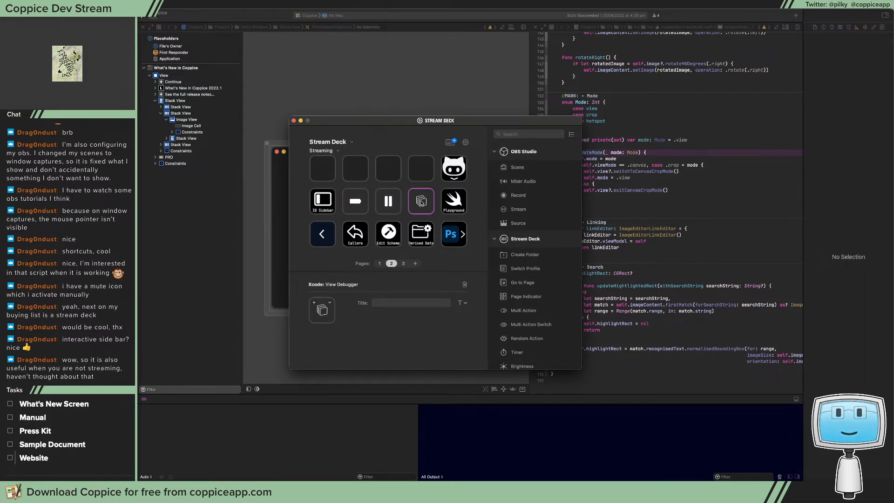
{"action": "left_click", "coordinate": [394, 204]}
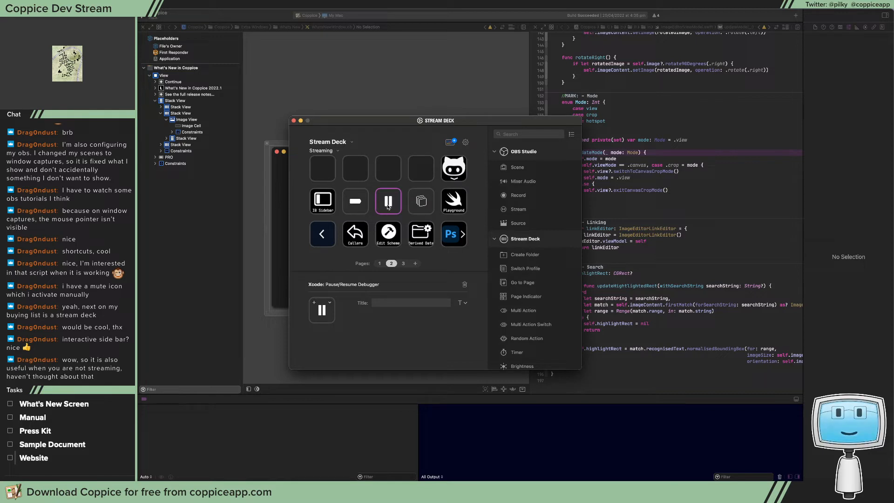
{"action": "left_click", "coordinate": [420, 204]}
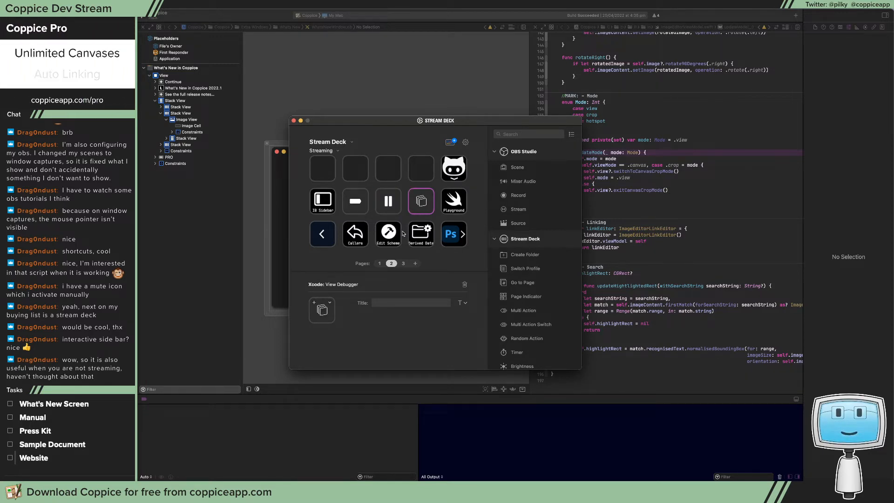
Check the Callers, IB Sidebar and Pause/Resume Debugger keys and close the Stream Deck configuration
{"action": "left_click", "coordinate": [364, 237]}
{"action": "left_click", "coordinate": [330, 209]}
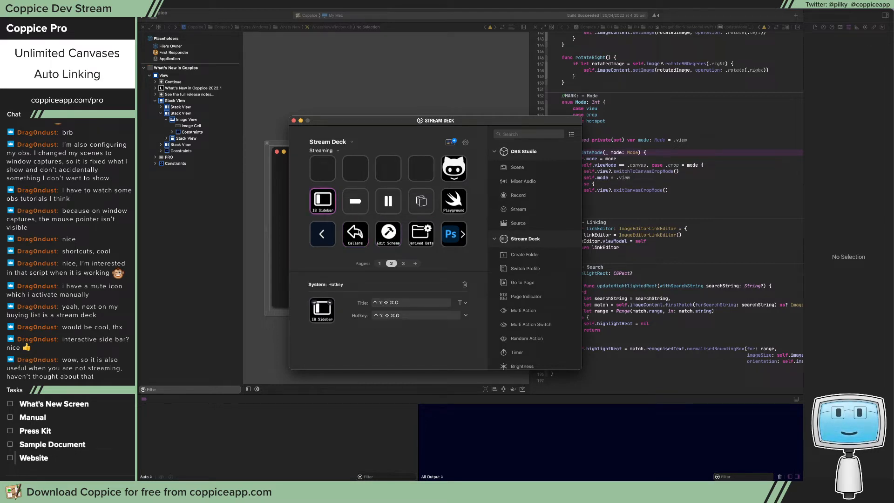
{"action": "left_click", "coordinate": [393, 204]}
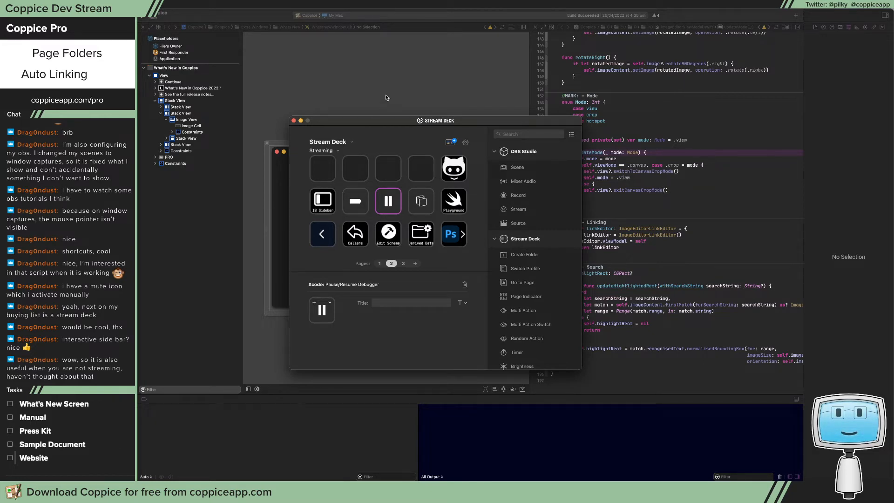
{"action": "mouse_move", "coordinate": [397, 123]}
{"action": "left_mouse_down"}
{"action": "mouse_move", "coordinate": [354, 102]}
{"action": "mouse_move", "coordinate": [390, 110]}
{"action": "left_mouse_up"}
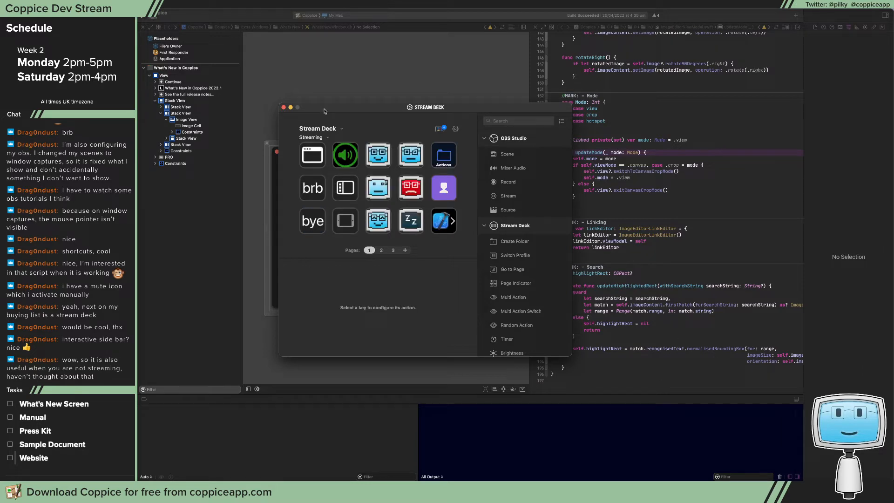
{"action": "left_click", "coordinate": [284, 108]}
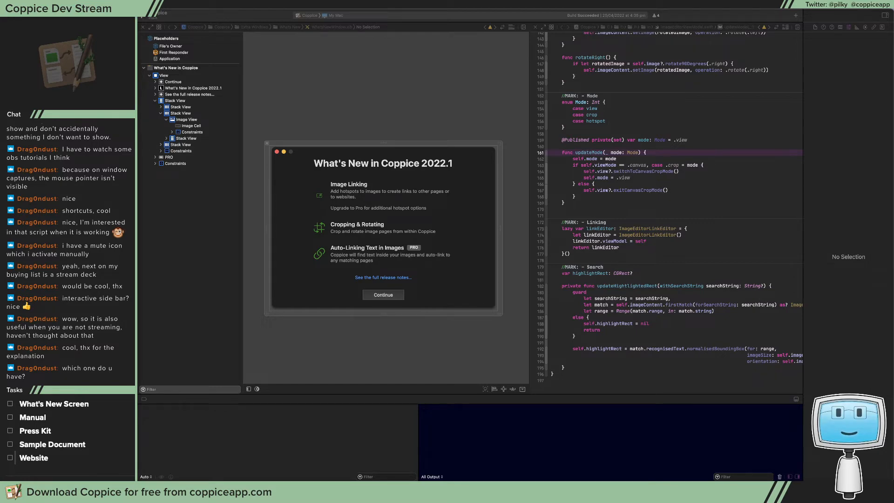
Switch to Safari on the Elgato site, open the Stream Deck MK.2 product page and look through it
{"action": "left_click_drag", "start_coordinate": [0, 17], "coordinate": [249, 18]}
{"action": "mouse_move", "coordinate": [444, 78]}
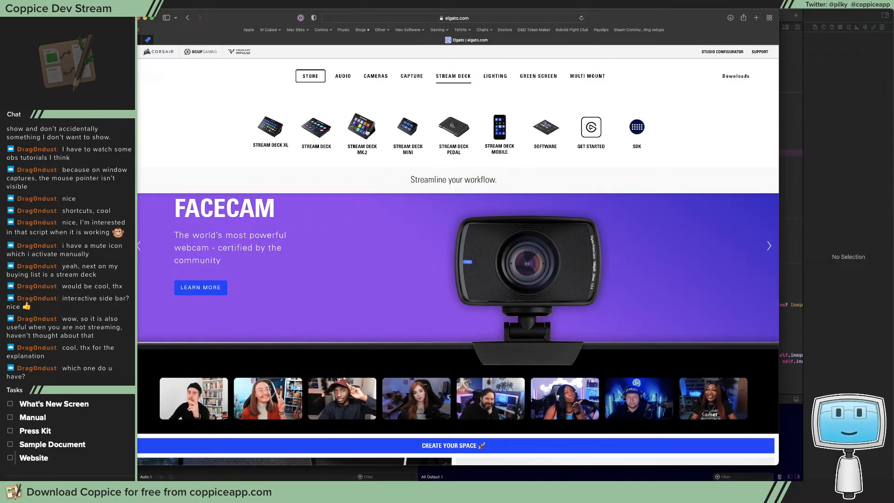
{"action": "left_click", "coordinate": [367, 132]}
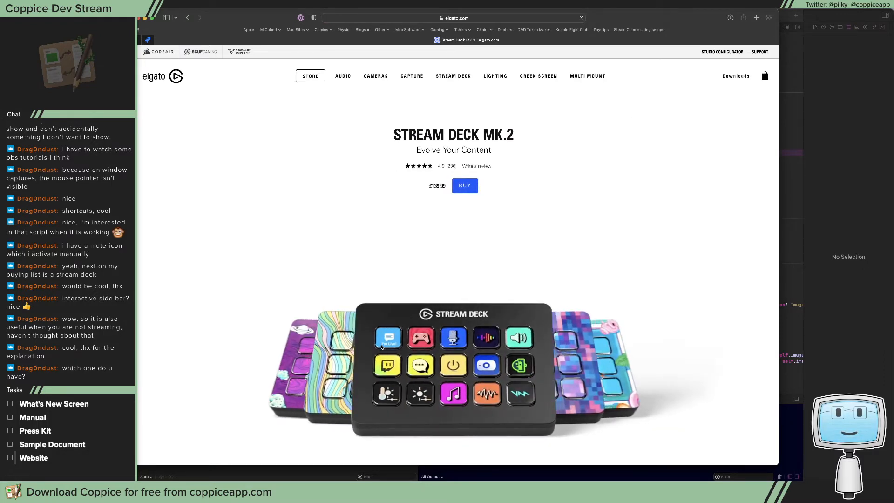
{"action": "scroll", "coordinate": [400, 361], "scroll_direction": "down", "scroll_amount": 5}
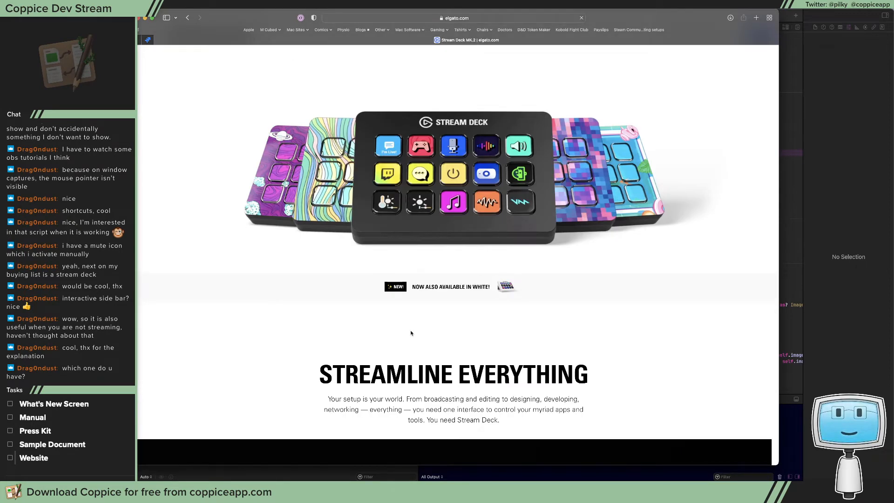
{"action": "scroll", "coordinate": [405, 326], "scroll_direction": "down", "scroll_amount": 1}
{"action": "scroll", "coordinate": [433, 307], "scroll_direction": "down", "scroll_amount": 5}
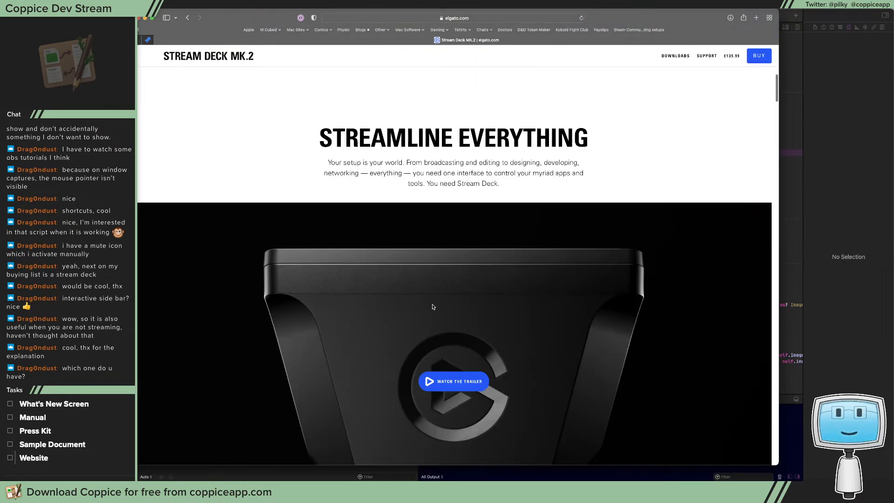
{"action": "scroll", "coordinate": [433, 305], "scroll_direction": "up", "scroll_amount": 6}
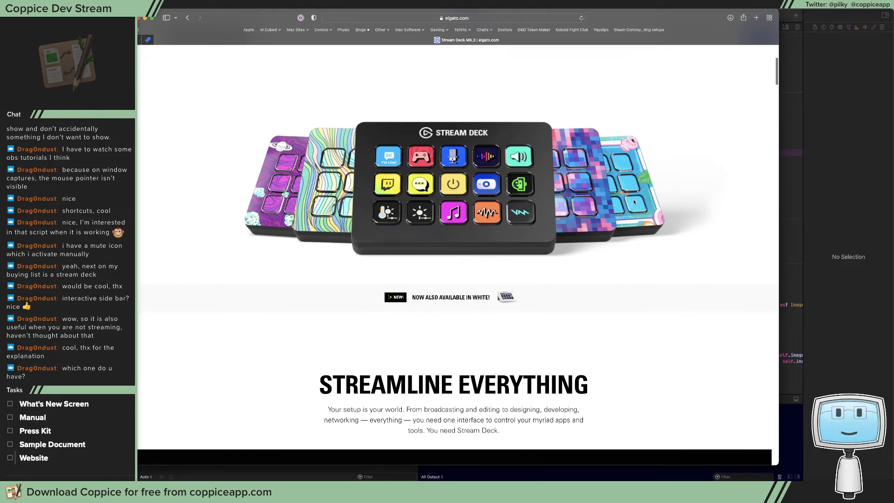
{"action": "scroll", "coordinate": [608, 215], "scroll_direction": "down", "scroll_amount": 9}
{"action": "scroll", "coordinate": [608, 215], "scroll_direction": "down", "scroll_amount": 12}
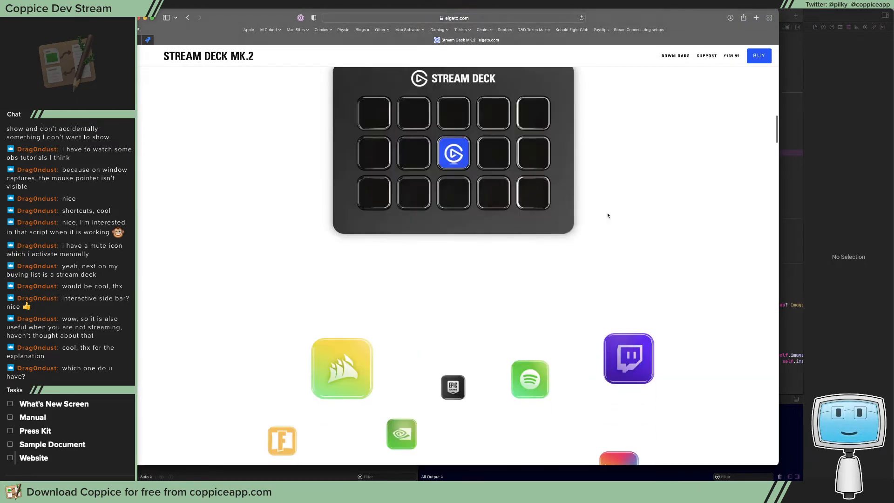
{"action": "scroll", "coordinate": [608, 215], "scroll_direction": "down", "scroll_amount": 7}
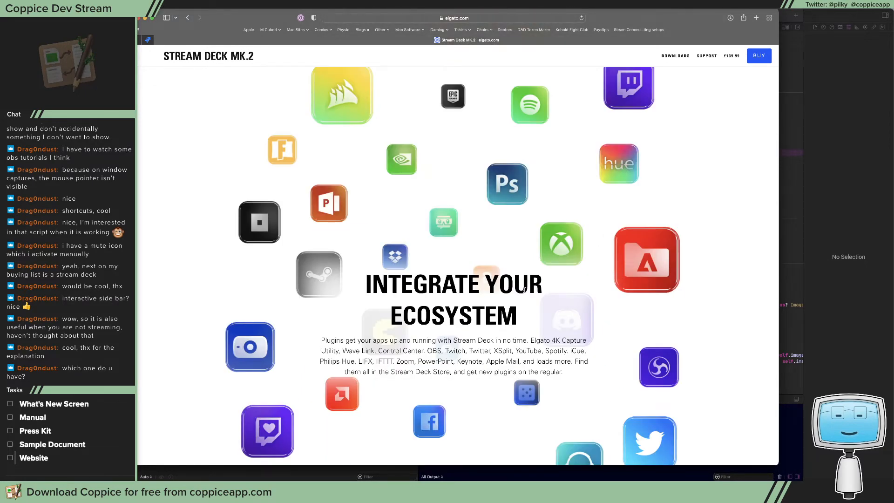
{"action": "scroll", "coordinate": [525, 286], "scroll_direction": "up", "scroll_amount": 20}
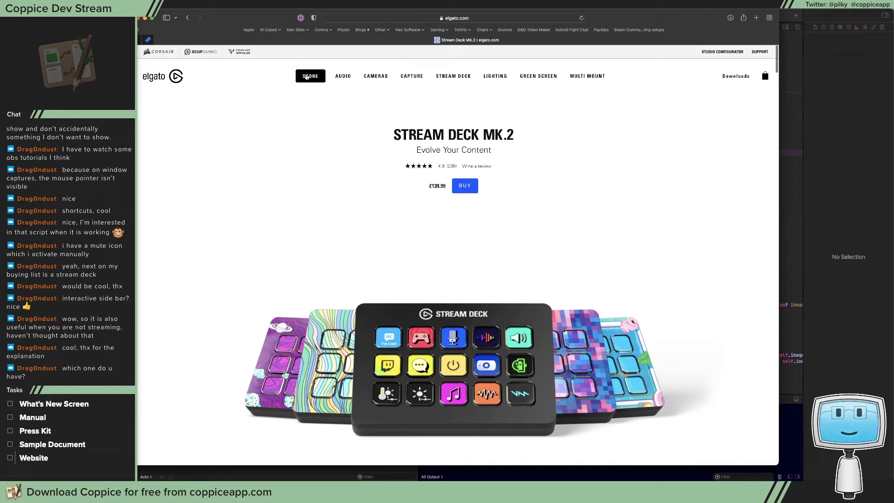
View the Stream Deck Mini product page, return to the MK.2 page and open the Stream Deck XL page
{"action": "mouse_move", "coordinate": [453, 76]}
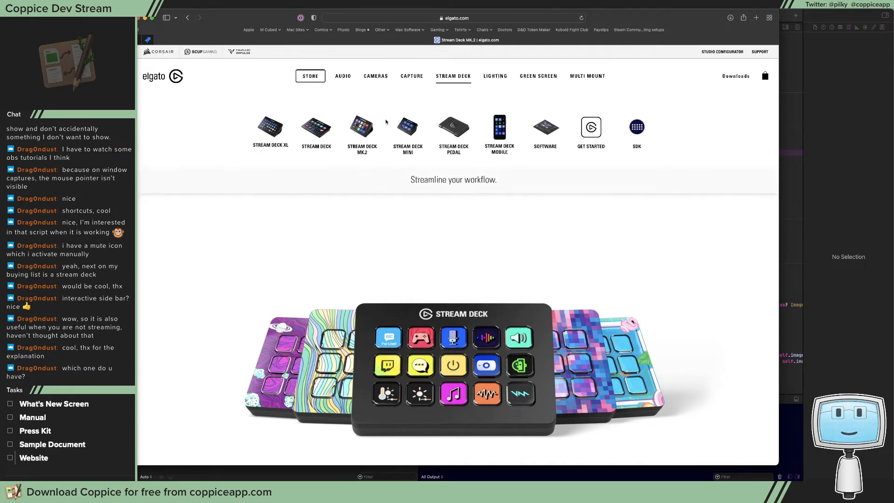
{"action": "left_click", "coordinate": [408, 127]}
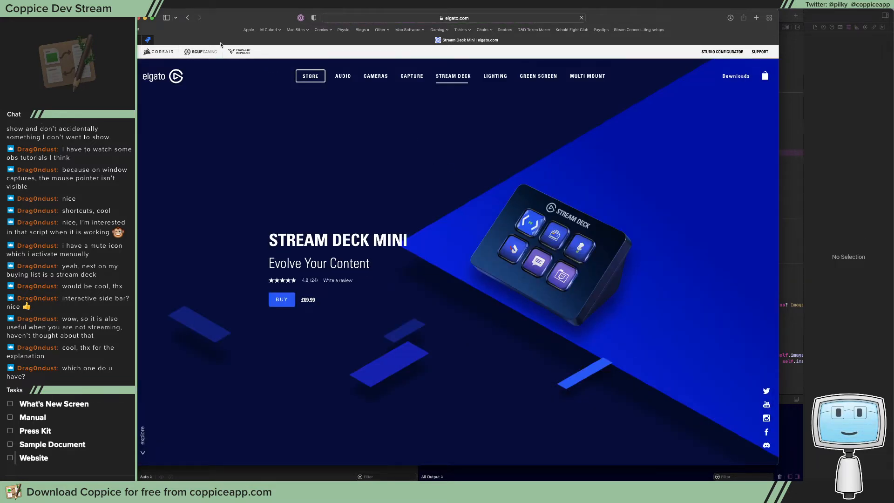
{"action": "left_click", "coordinate": [188, 19]}
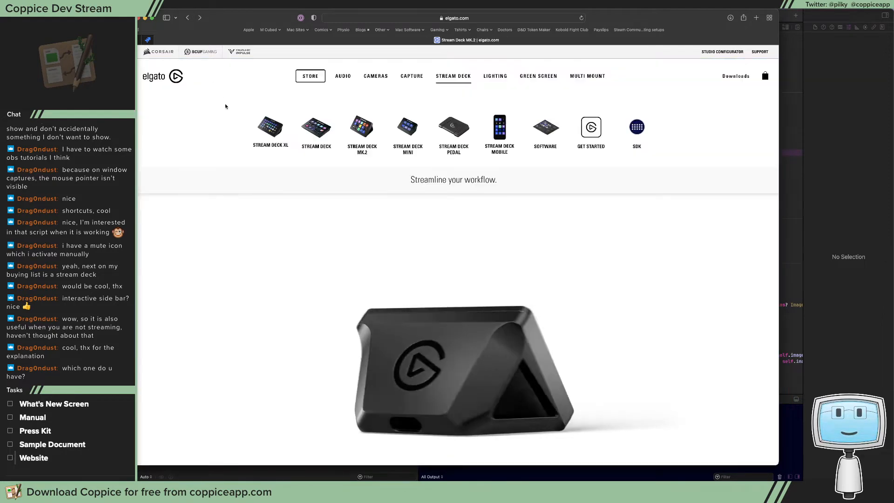
{"action": "left_click", "coordinate": [270, 128]}
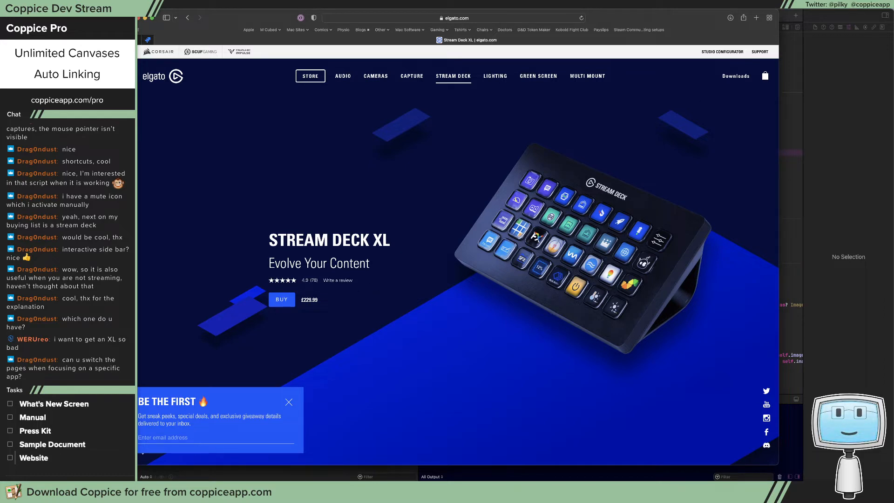
Switch to the Stream Deck configuration, check the application assigned to the Streaming and Roll20 profiles in its preferences, and close them
{"action": "left_click", "coordinate": [607, 4]}
{"action": "left_click", "coordinate": [607, 15]}
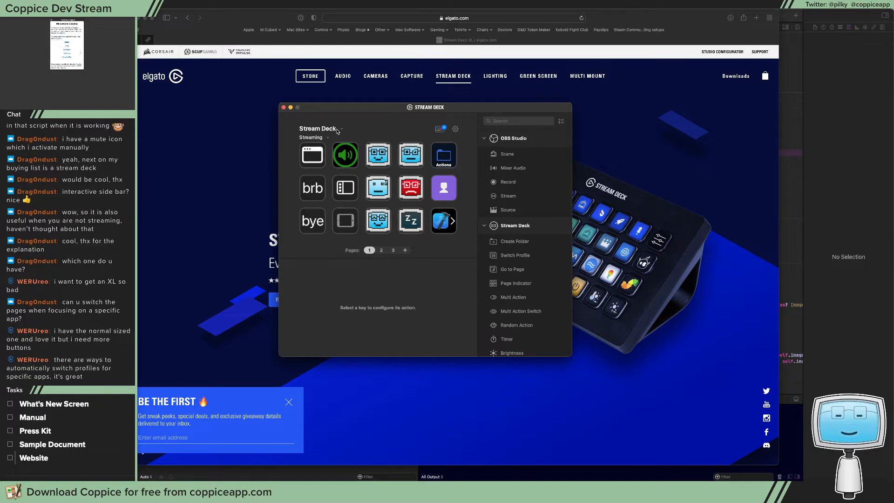
{"action": "left_click", "coordinate": [455, 128]}
{"action": "left_click", "coordinate": [418, 182]}
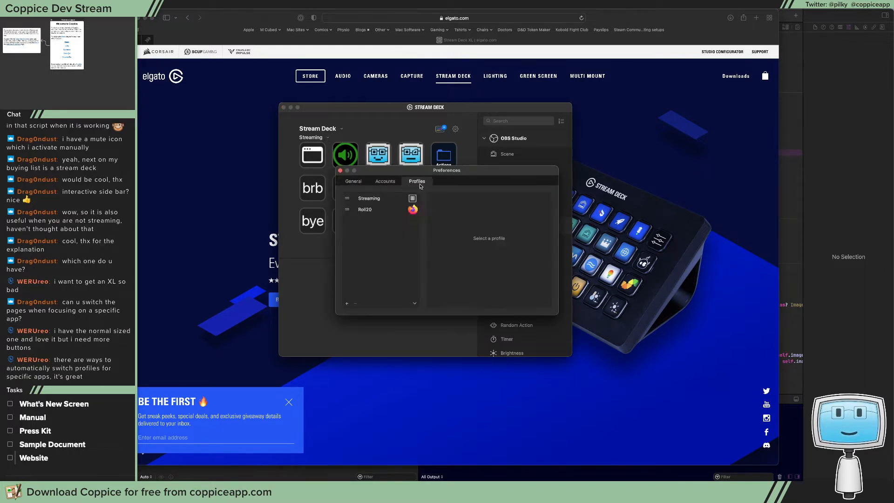
{"action": "left_click", "coordinate": [380, 199]}
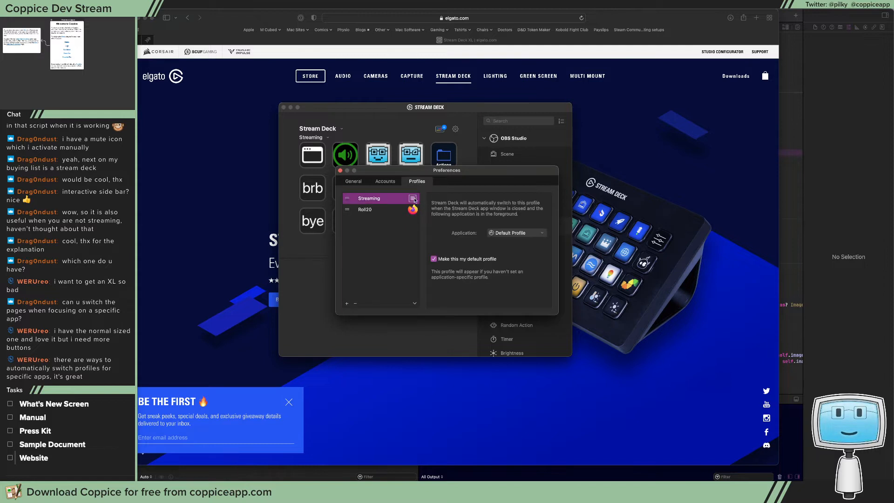
{"action": "left_click", "coordinate": [378, 209]}
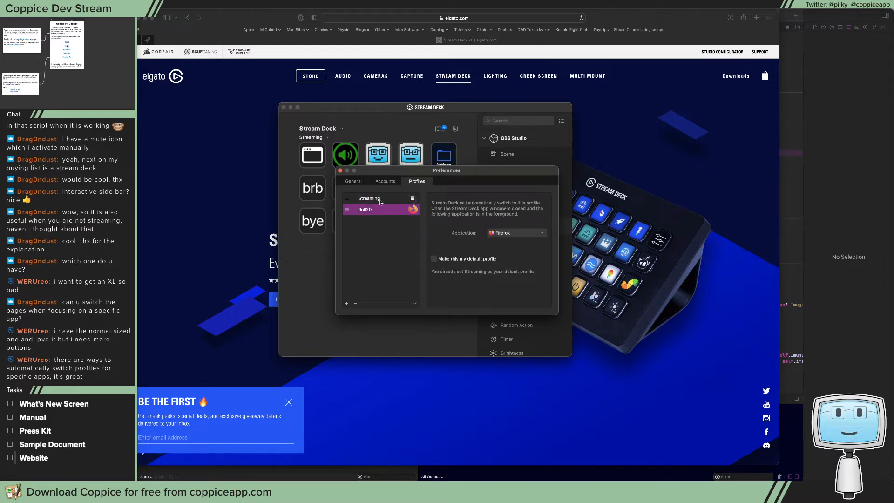
{"action": "left_click", "coordinate": [340, 171]}
Display the Roll20 profile and examine its Map Layer, Object and GM Layer hotkeys
{"action": "left_click", "coordinate": [313, 138]}
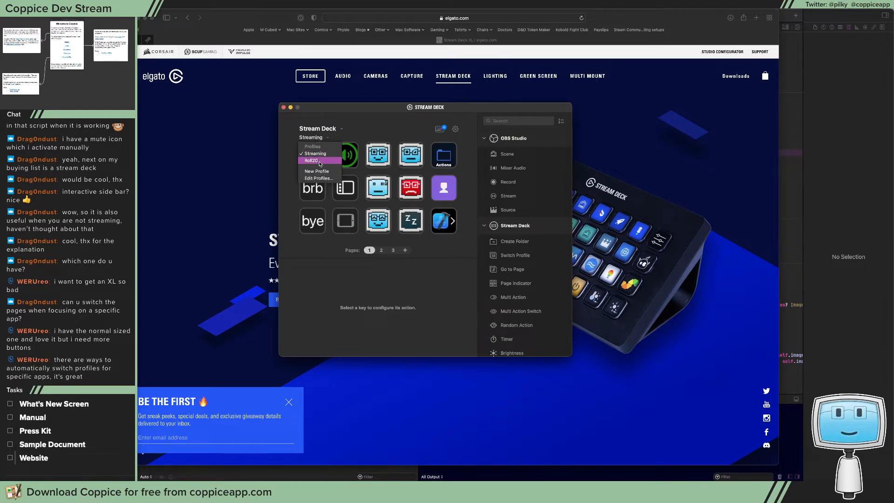
{"action": "left_click", "coordinate": [319, 161]}
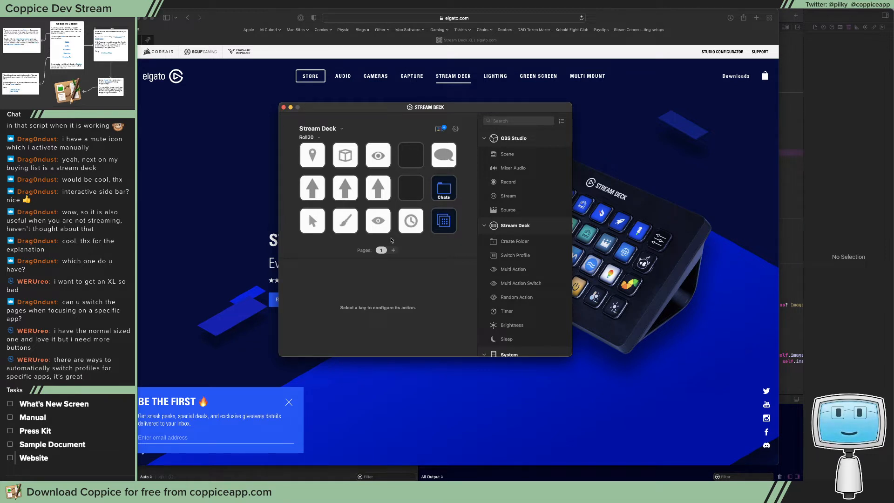
{"action": "left_click", "coordinate": [311, 158]}
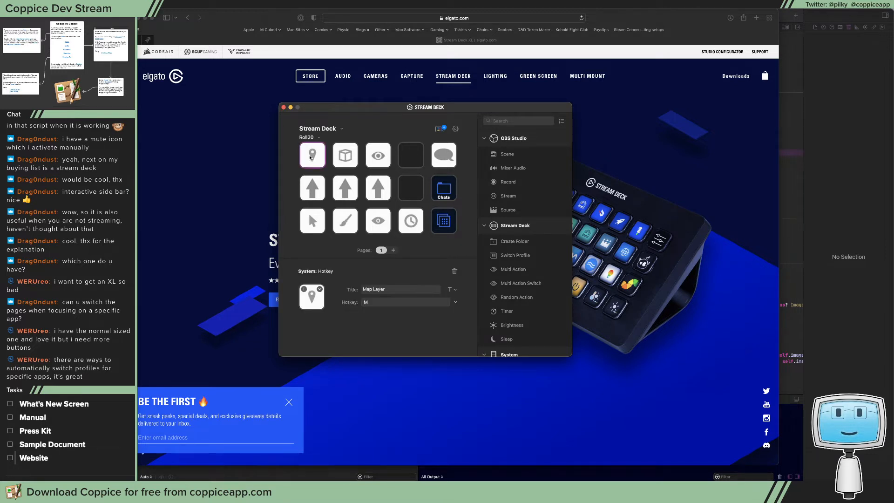
{"action": "left_click", "coordinate": [337, 157]}
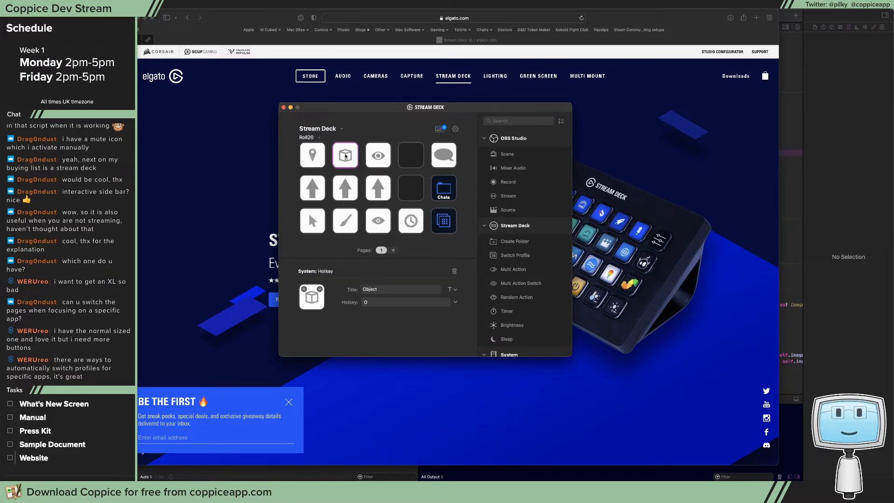
{"action": "left_click", "coordinate": [373, 155]}
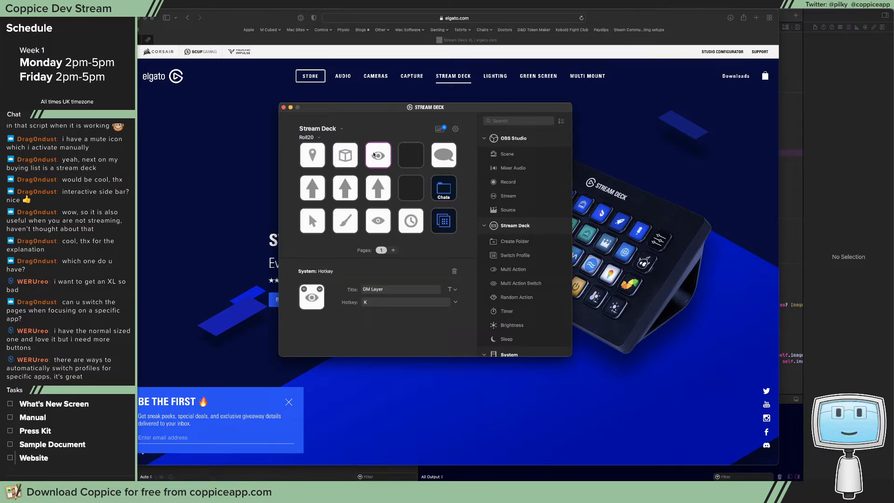
{"action": "left_click", "coordinate": [354, 155]}
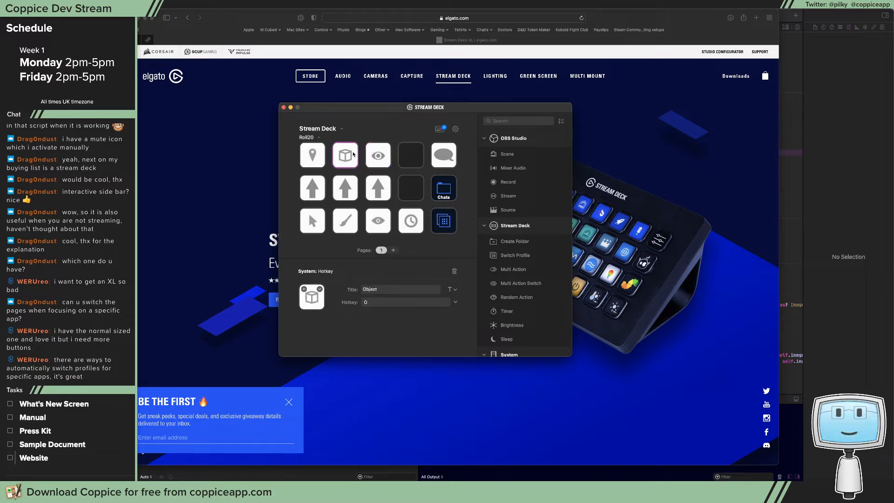
{"action": "left_click", "coordinate": [313, 152]}
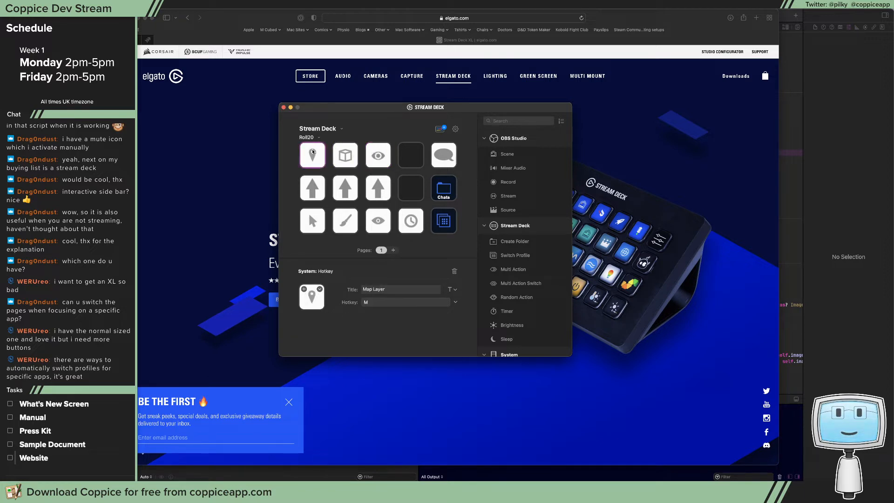
Examine the Roll20 profile's three arrow keys and its Select, brush, lower eye and Turns keys
{"action": "left_click", "coordinate": [319, 187]}
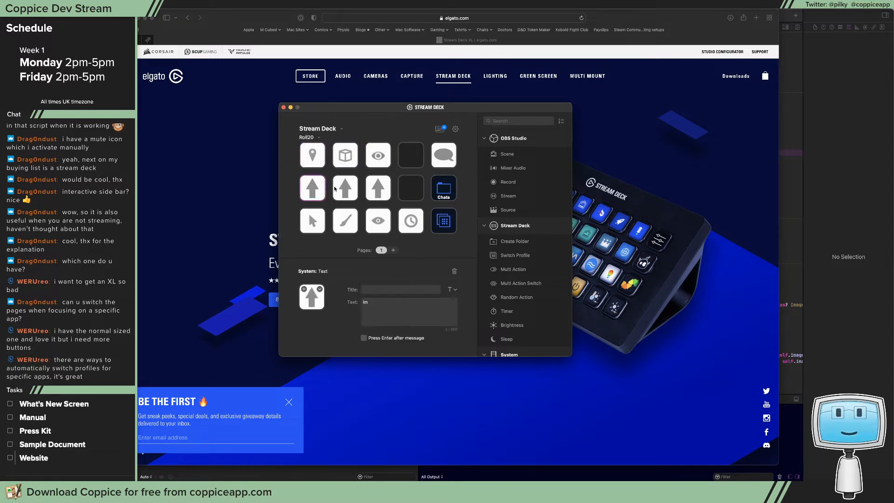
{"action": "left_click", "coordinate": [378, 188]}
{"action": "left_click", "coordinate": [321, 221]}
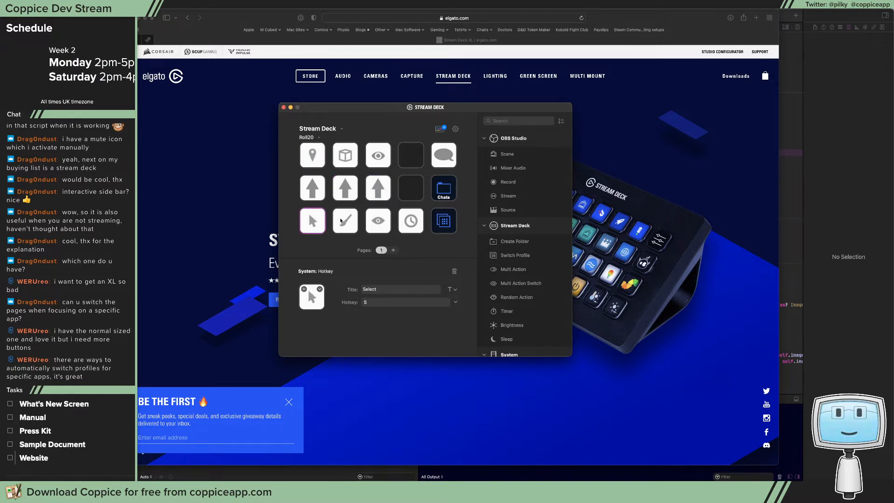
{"action": "left_click", "coordinate": [347, 220]}
{"action": "left_click", "coordinate": [380, 220]}
{"action": "left_click", "coordinate": [412, 222]}
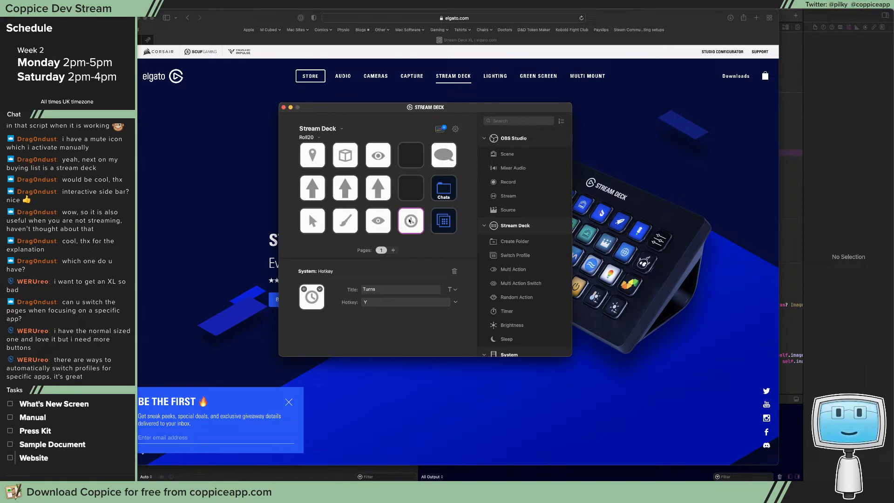
Check the Chat key, open the Dice folder inside the Chats folder and examine its d6 and 8 text keys
{"action": "left_click", "coordinate": [443, 162]}
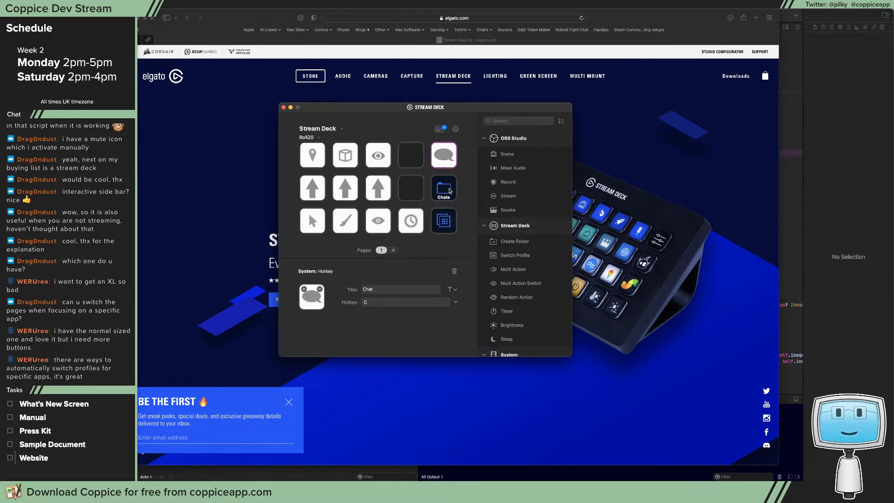
{"action": "double_click", "coordinate": [450, 190]}
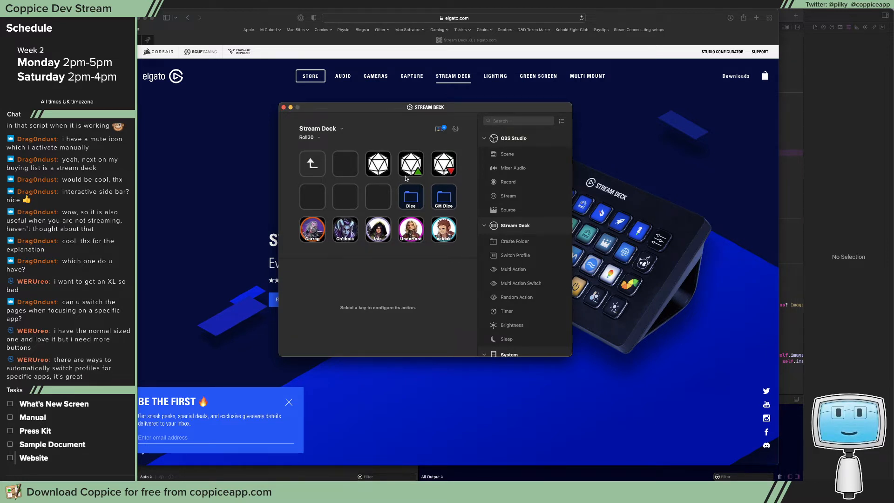
{"action": "double_click", "coordinate": [417, 198]}
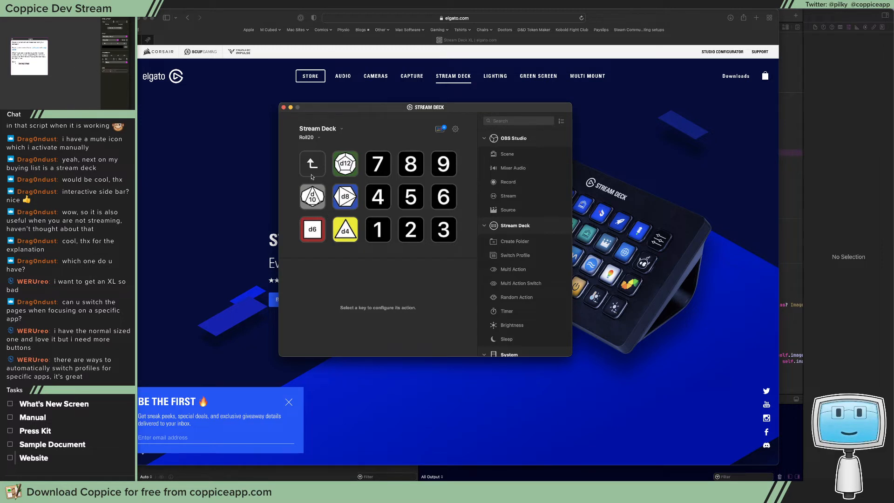
{"action": "left_click", "coordinate": [314, 228]}
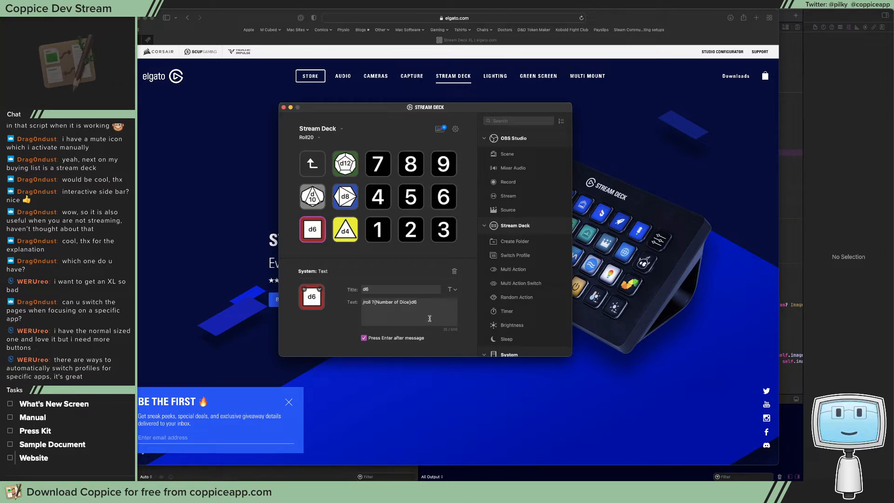
{"action": "left_click", "coordinate": [421, 162]}
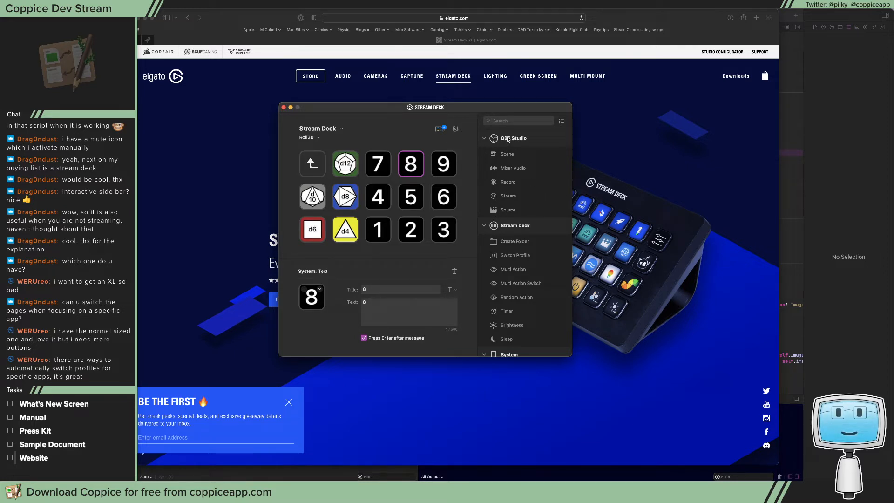
Look through the available key actions, from OBS Studio and System to Twitter, Control Center and Twitch
{"action": "scroll", "coordinate": [513, 222], "scroll_direction": "down", "scroll_amount": 1}
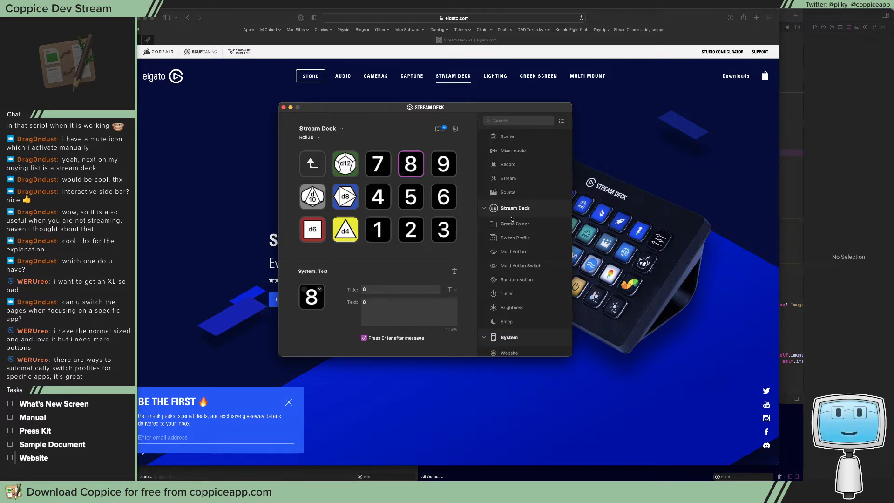
{"action": "scroll", "coordinate": [509, 239], "scroll_direction": "down", "scroll_amount": 8}
{"action": "scroll", "coordinate": [511, 243], "scroll_direction": "down", "scroll_amount": 4}
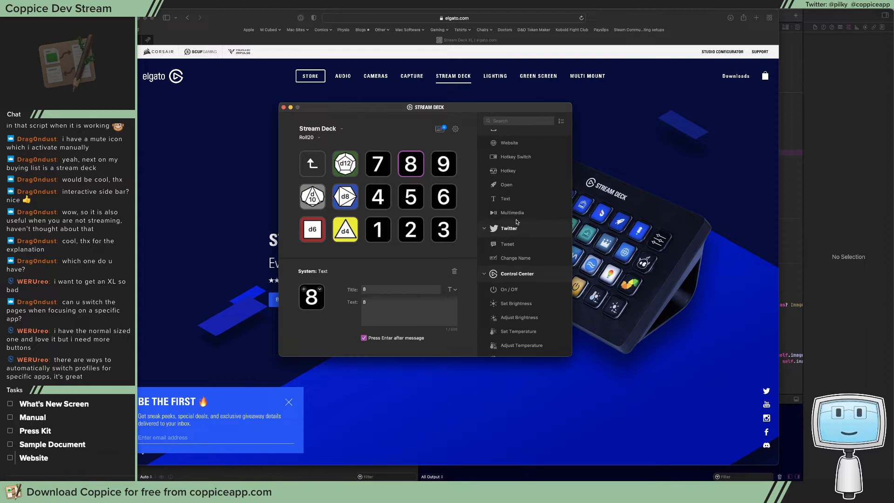
{"action": "scroll", "coordinate": [519, 248], "scroll_direction": "up", "scroll_amount": 1}
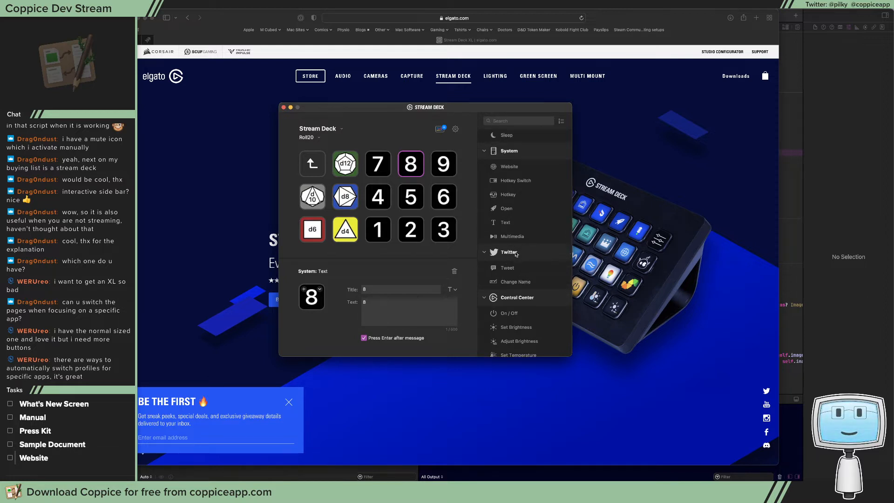
{"action": "scroll", "coordinate": [515, 256], "scroll_direction": "down", "scroll_amount": 5}
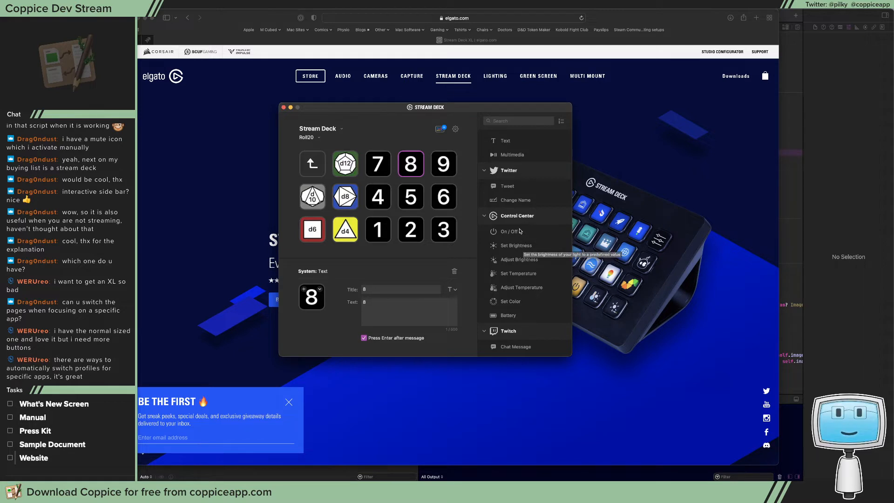
Look through the remaining key actions, from Twitch and Xcode to Shortcuts and Custom
{"action": "scroll", "coordinate": [522, 250], "scroll_direction": "down", "scroll_amount": 10}
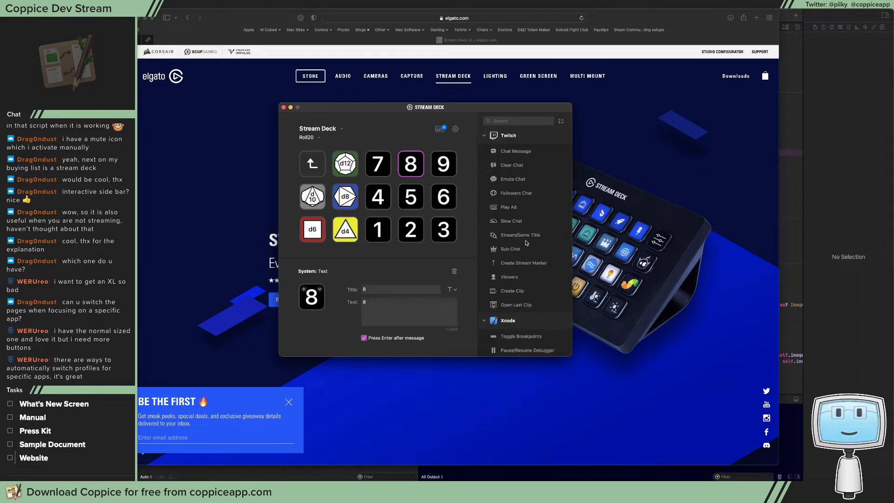
{"action": "scroll", "coordinate": [525, 260], "scroll_direction": "down", "scroll_amount": 3}
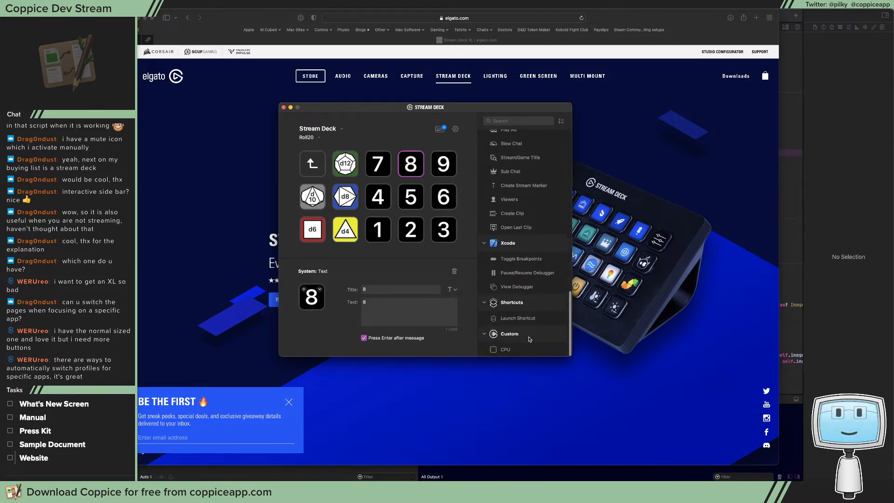
{"action": "scroll", "coordinate": [529, 333], "scroll_direction": "up", "scroll_amount": 5}
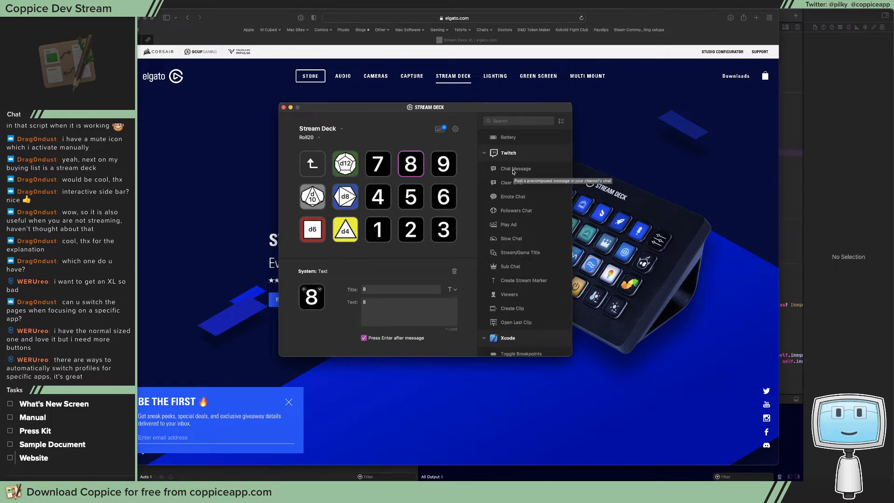
{"action": "scroll", "coordinate": [502, 172], "scroll_direction": "up", "scroll_amount": 5}
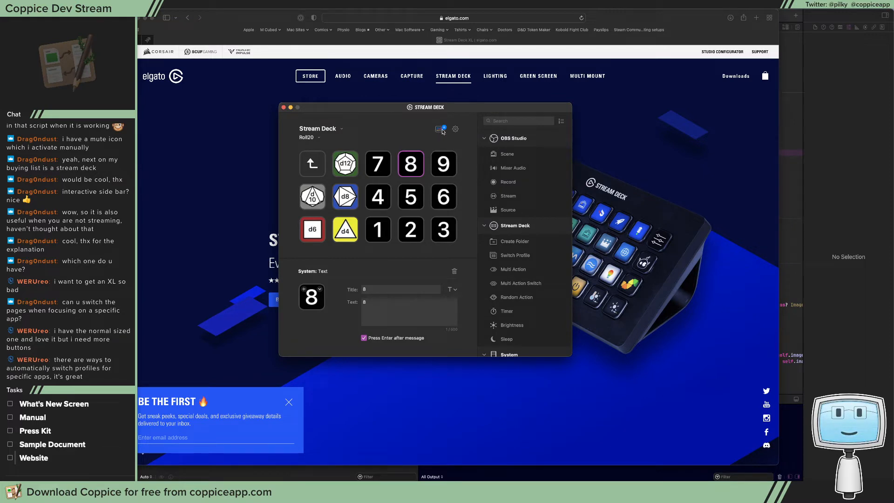
Browse the plugin catalogue in the Stream Deck Store, and close both the store and the Stream Deck window
{"action": "left_click", "coordinate": [439, 129]}
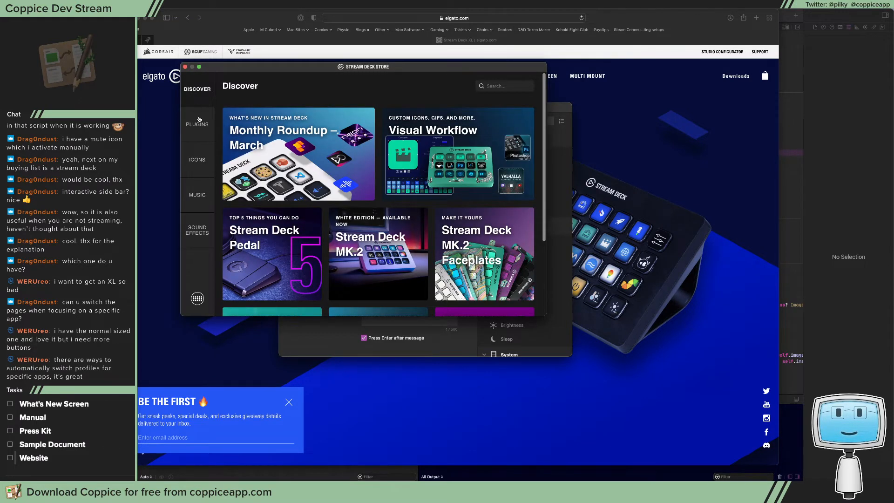
{"action": "left_click", "coordinate": [197, 122]}
{"action": "scroll", "coordinate": [411, 186], "scroll_direction": "down", "scroll_amount": 3}
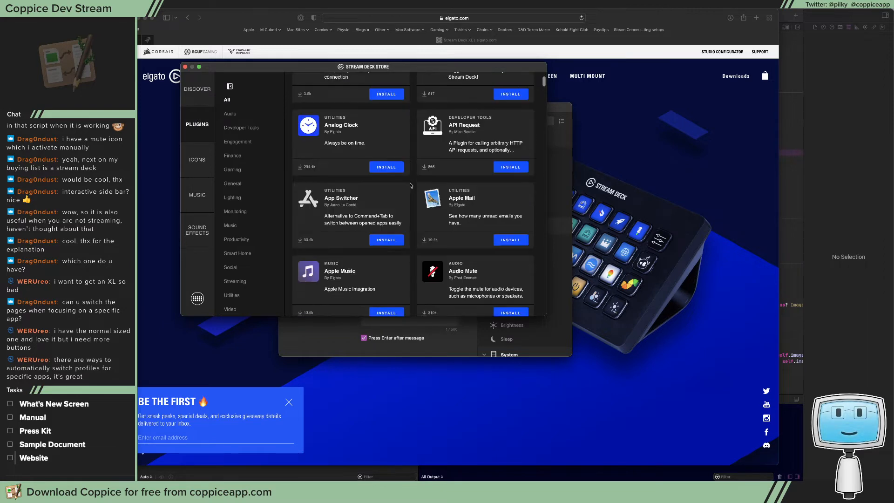
{"action": "scroll", "coordinate": [405, 214], "scroll_direction": "down", "scroll_amount": 5}
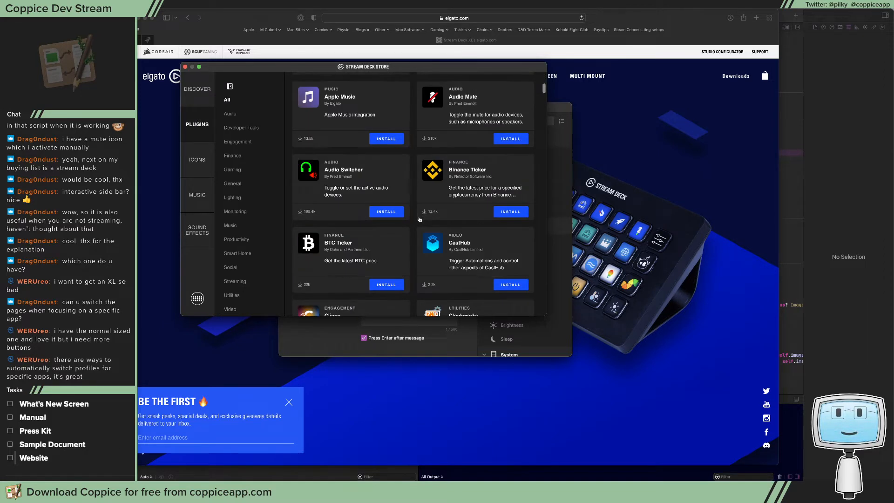
{"action": "scroll", "coordinate": [371, 266], "scroll_direction": "down", "scroll_amount": 10}
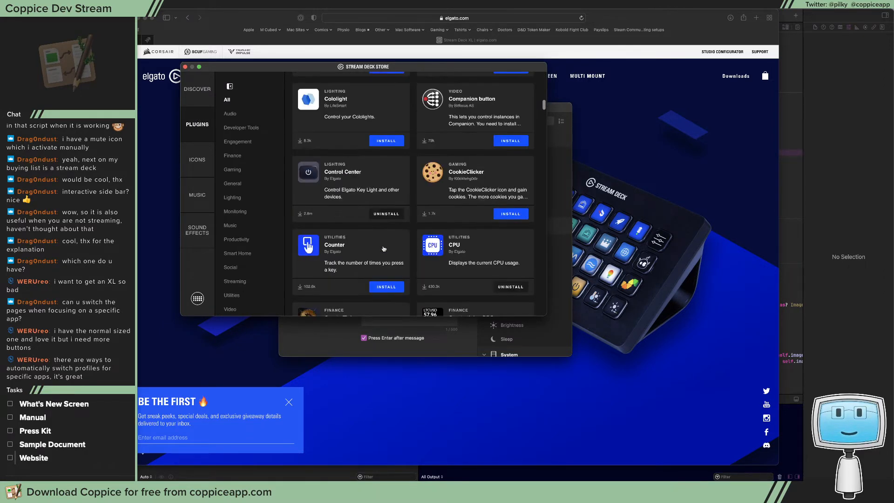
{"action": "scroll", "coordinate": [383, 248], "scroll_direction": "down", "scroll_amount": 1}
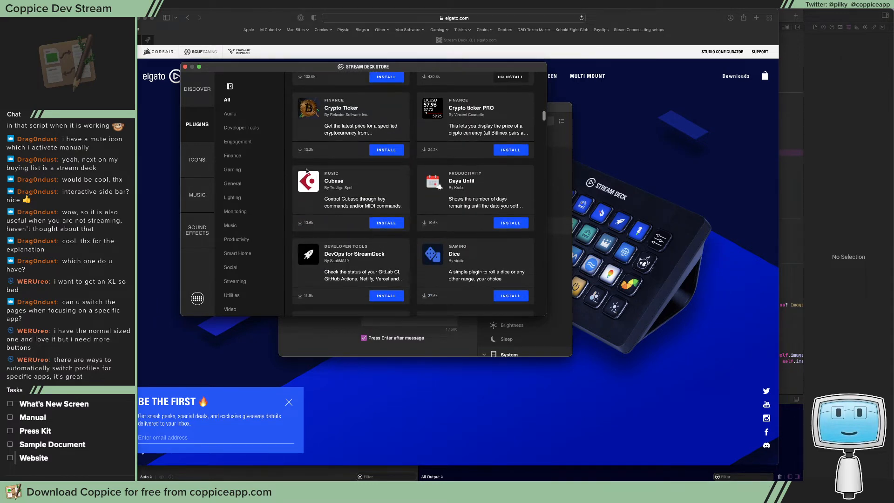
{"action": "left_click", "coordinate": [184, 66]}
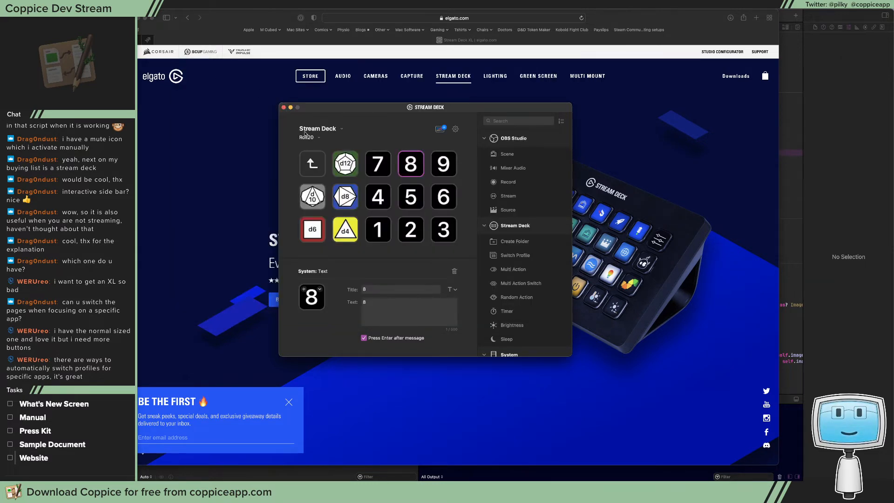
{"action": "left_click", "coordinate": [284, 108]}
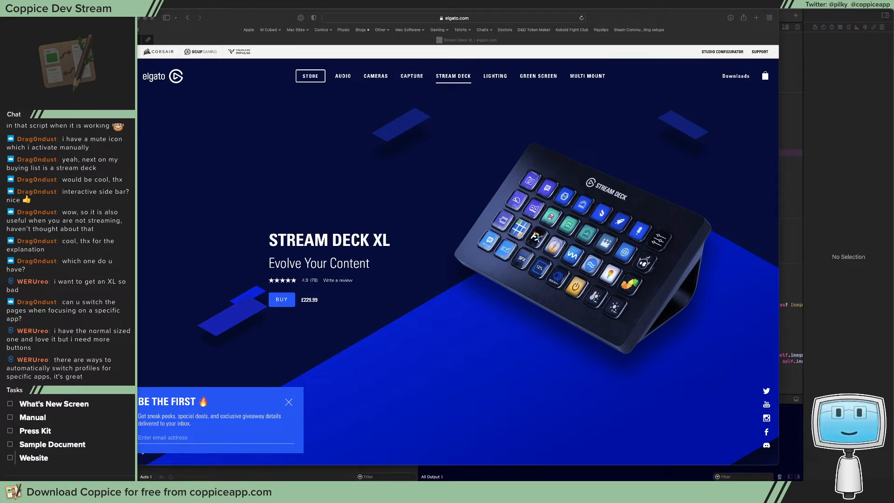
Reopen the Stream Deck configuration window to view the Roll20 profile, and close it again
{"action": "left_click", "coordinate": [600, 4]}
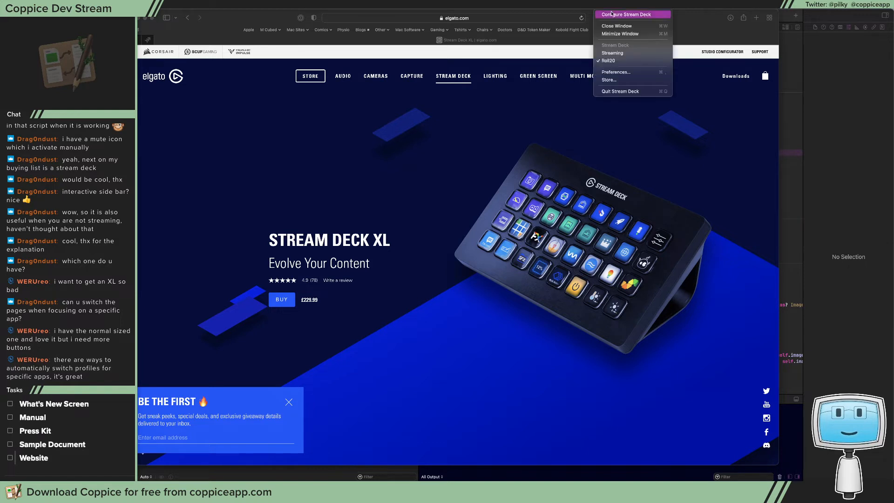
{"action": "left_click", "coordinate": [613, 14]}
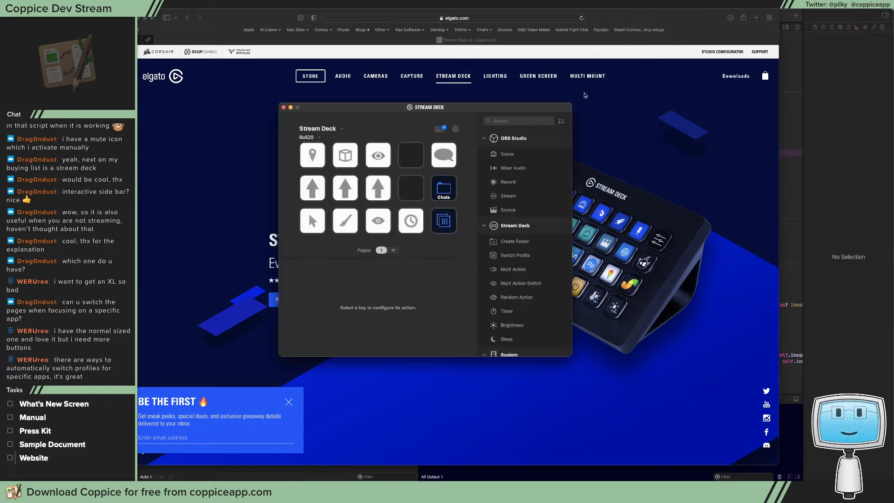
{"action": "left_click", "coordinate": [283, 108]}
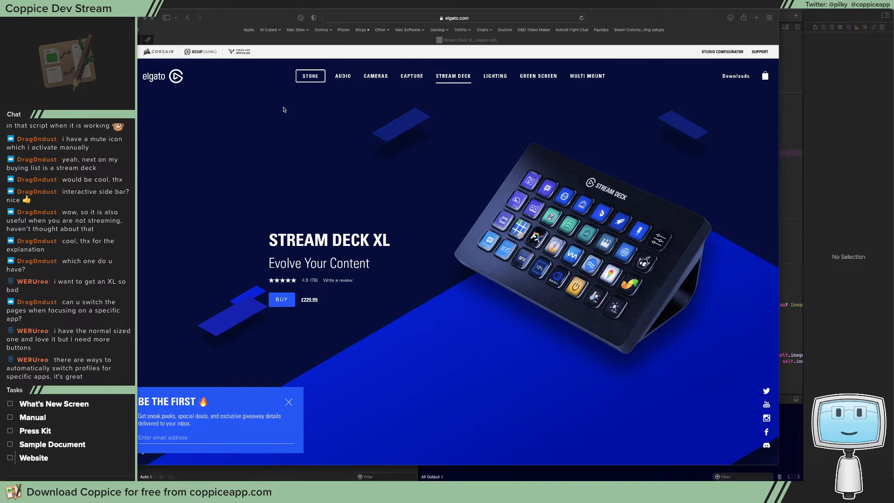
Close the Stream Deck XL web page and switch to the Icons document in Affinity Designer, moving its window fully into view
{"action": "left_click", "coordinate": [261, 19]}
{"action": "key", "text": "super+w"}
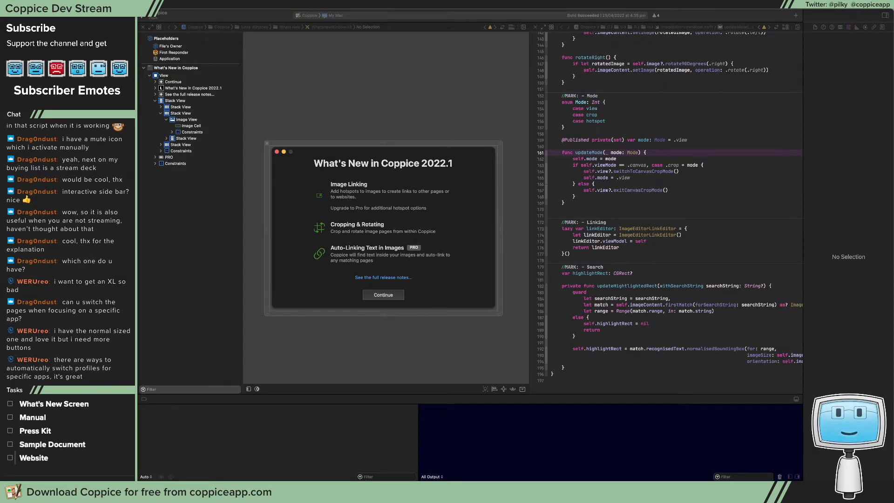
{"action": "key", "text": "super+Tab"}
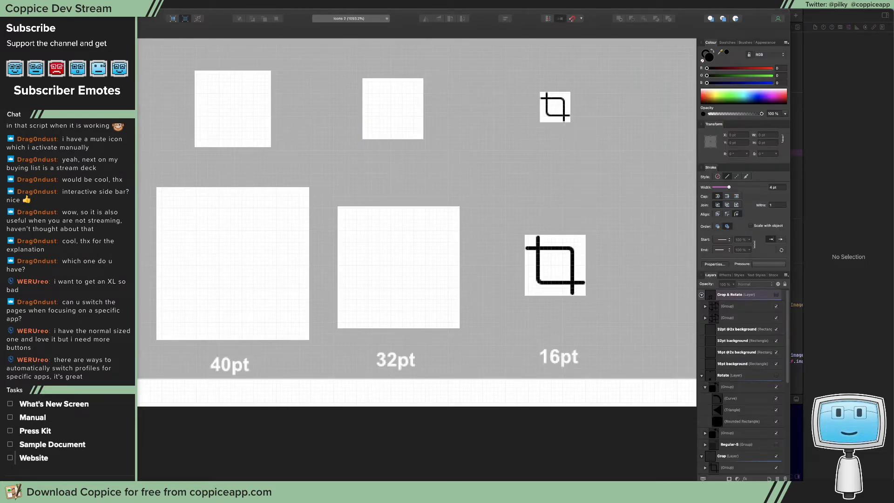
{"action": "mouse_move", "coordinate": [211, 16]}
{"action": "left_mouse_down"}
{"action": "mouse_move", "coordinate": [261, 219]}
{"action": "mouse_move", "coordinate": [254, 242]}
{"action": "mouse_move", "coordinate": [235, 223]}
{"action": "mouse_move", "coordinate": [234, 60]}
{"action": "mouse_move", "coordinate": [225, 27]}
{"action": "left_mouse_up"}
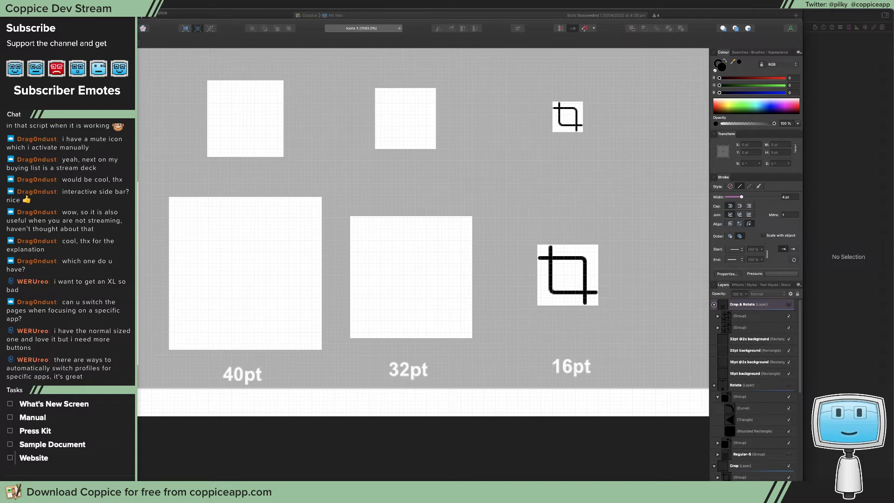
Make the Link layer visible, expand it and select its first Light-S group
{"action": "scroll", "coordinate": [758, 304], "scroll_direction": "down", "scroll_amount": 5}
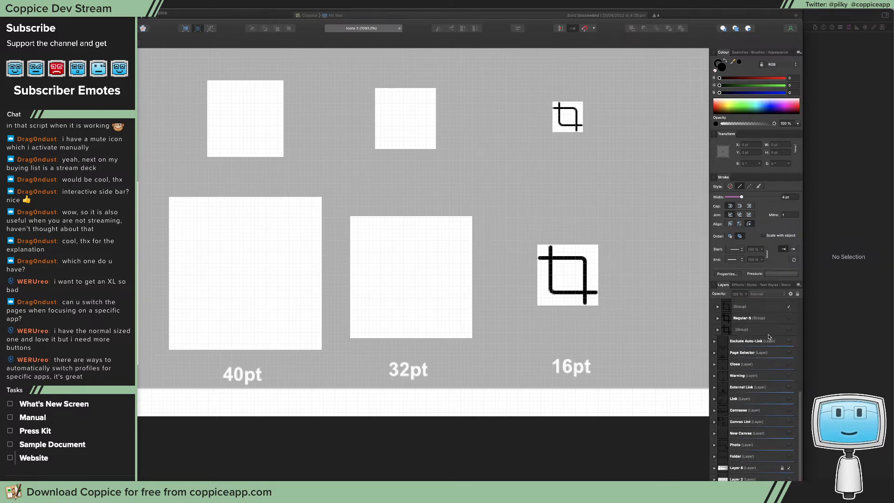
{"action": "left_click", "coordinate": [748, 400]}
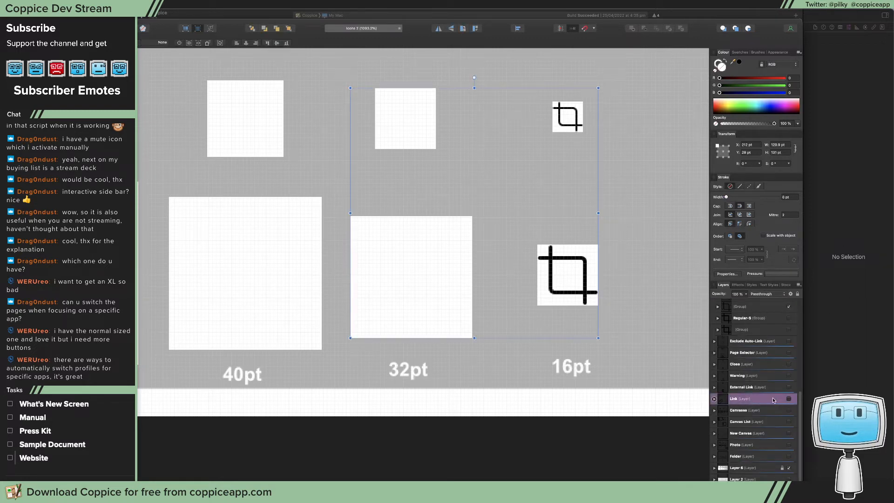
{"action": "double_click", "coordinate": [773, 400]}
{"action": "double_click", "coordinate": [727, 402]}
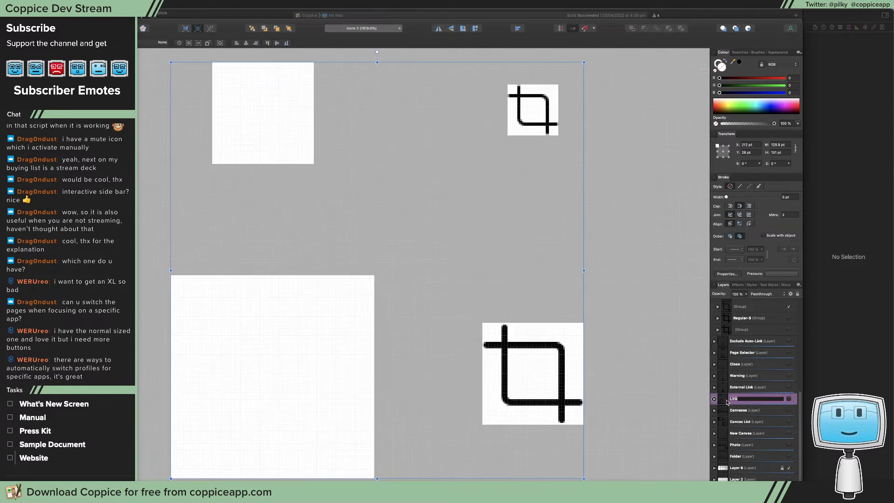
{"action": "left_click", "coordinate": [789, 399]}
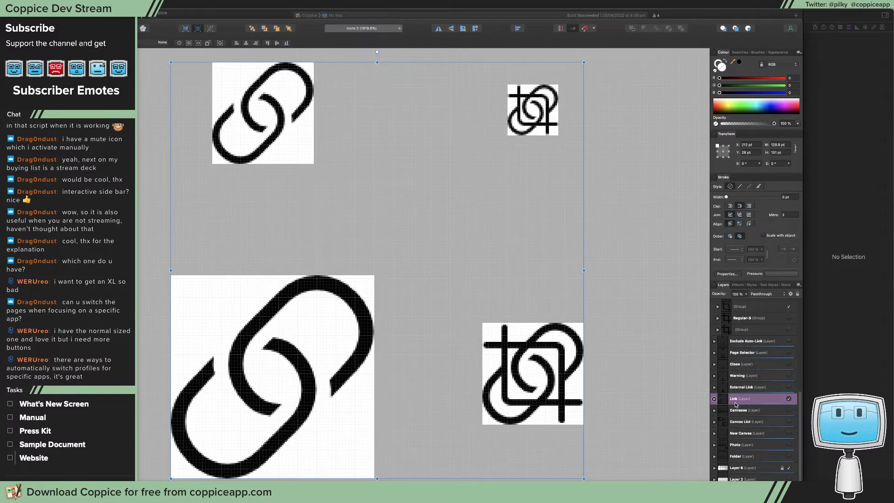
{"action": "left_click", "coordinate": [714, 399]}
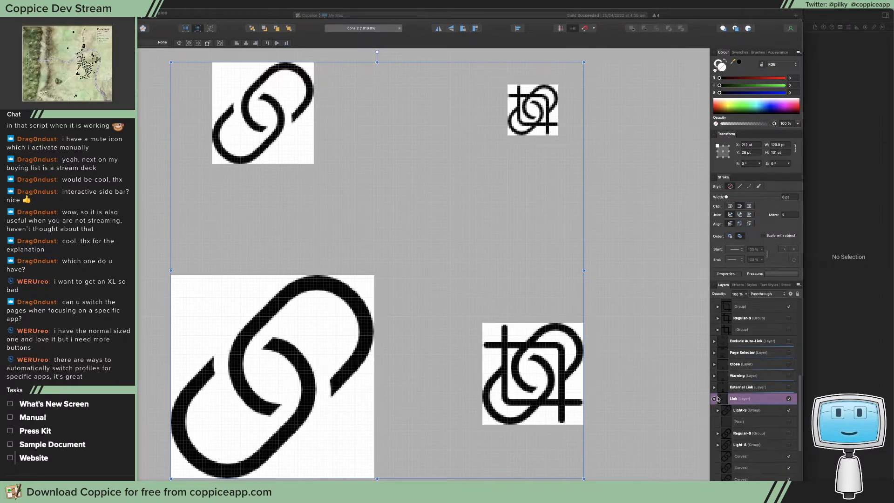
{"action": "left_click", "coordinate": [747, 411]}
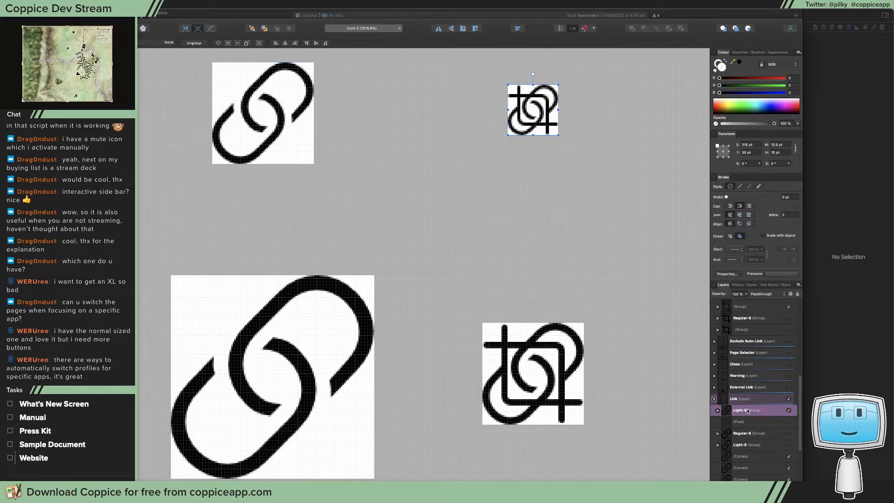
Add a new layer above Crop & Rotate and name it Hotspots
{"action": "scroll", "coordinate": [755, 394], "scroll_direction": "up", "scroll_amount": 10}
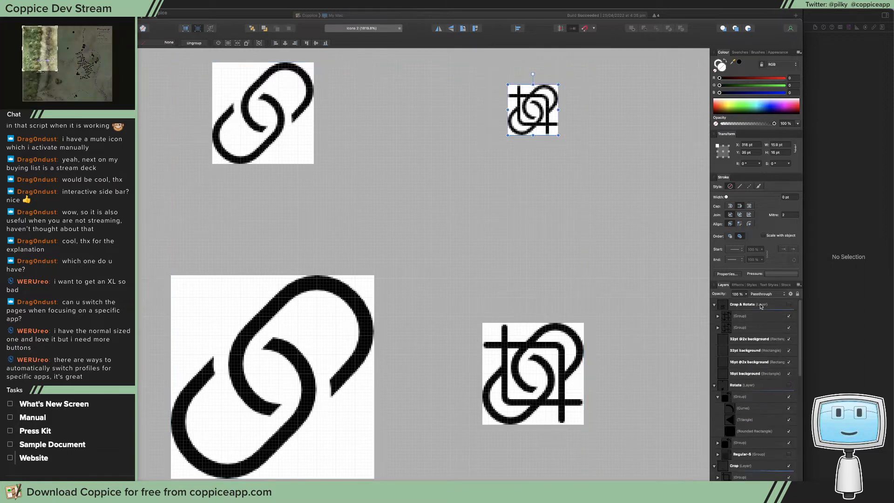
{"action": "left_click", "coordinate": [747, 306]}
{"action": "key", "text": "super+shift+l"}
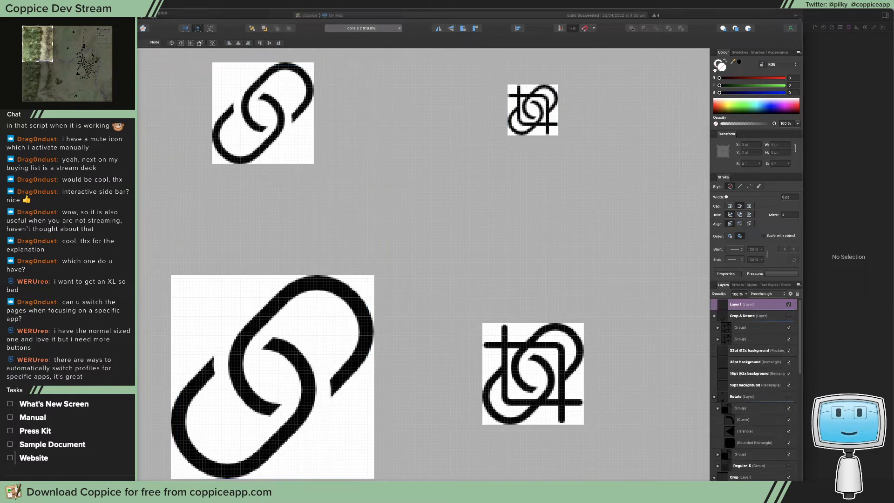
{"action": "double_click", "coordinate": [735, 305]}
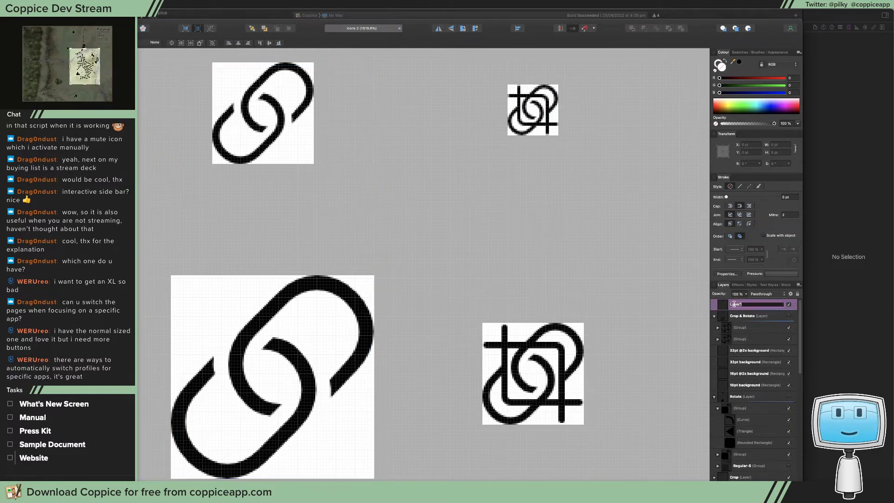
{"action": "type", "text": "Hotspots"}
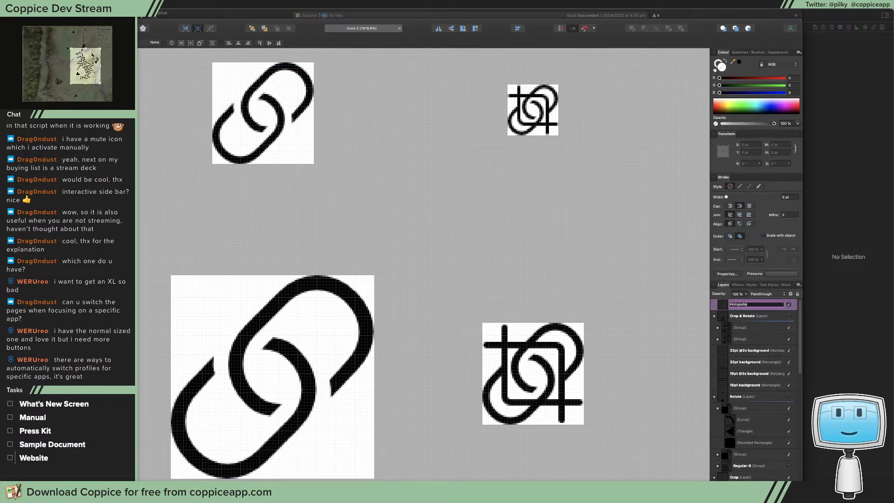
{"action": "key", "text": "Return"}
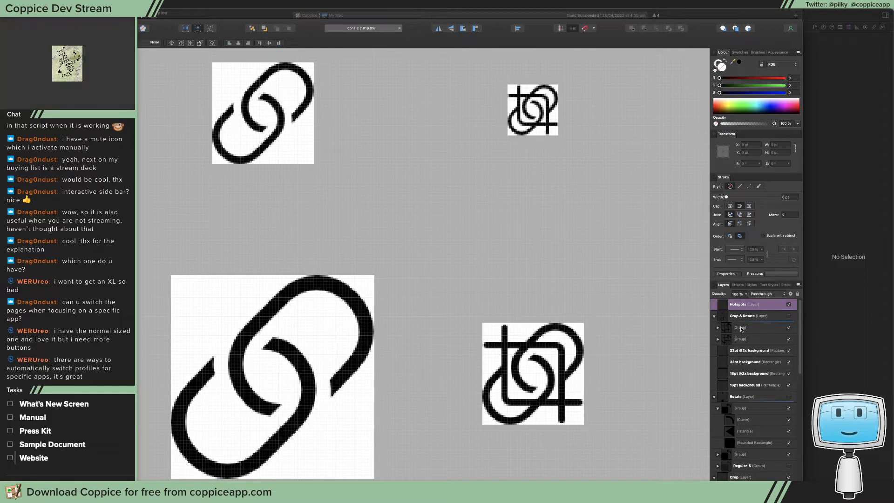
Paste the Light-S link icon into the Hotspots layer and move the copy into the empty space between the 32pt and 16pt icons
{"action": "scroll", "coordinate": [737, 334], "scroll_direction": "down", "scroll_amount": 5}
{"action": "scroll", "coordinate": [760, 415], "scroll_direction": "down", "scroll_amount": 5}
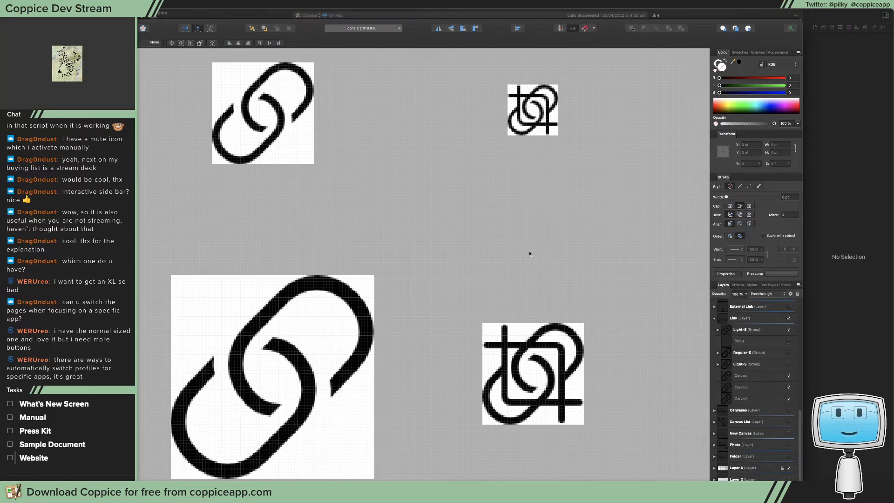
{"action": "key", "text": "super+v"}
{"action": "key", "text": "a"}
{"action": "left_click_drag", "start_coordinate": [550, 145], "coordinate": [468, 149]}
{"action": "key", "text": "v"}
{"action": "left_click_drag", "start_coordinate": [521, 127], "coordinate": [399, 126]}
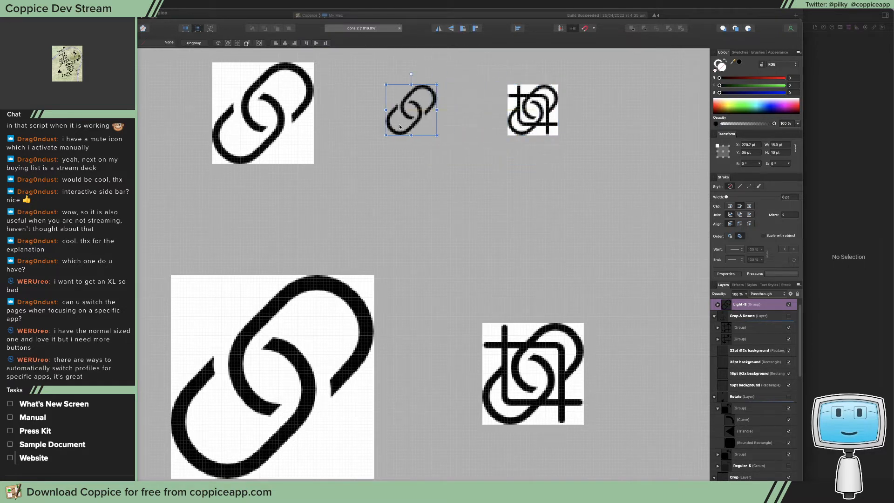
Compare the Regular-S and Light-S groups in the Link layer, and return to the pasted link icon
{"action": "scroll", "coordinate": [758, 436], "scroll_direction": "down", "scroll_amount": 5}
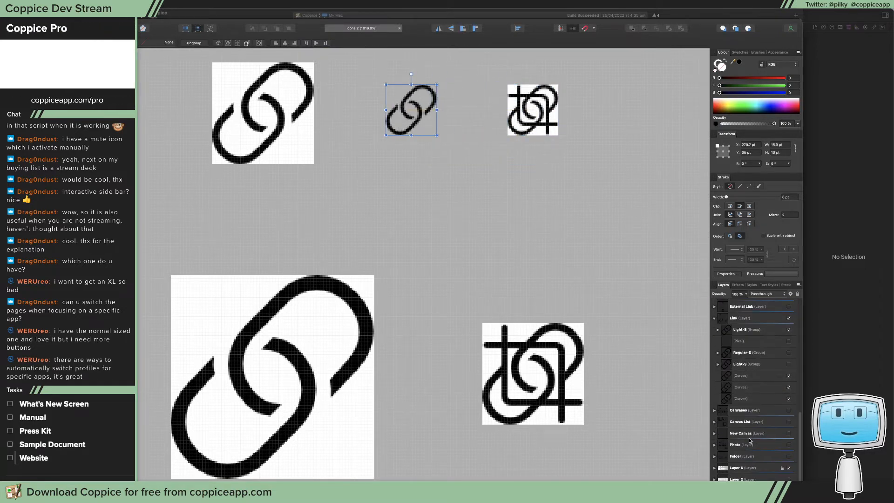
{"action": "left_click", "coordinate": [747, 353]}
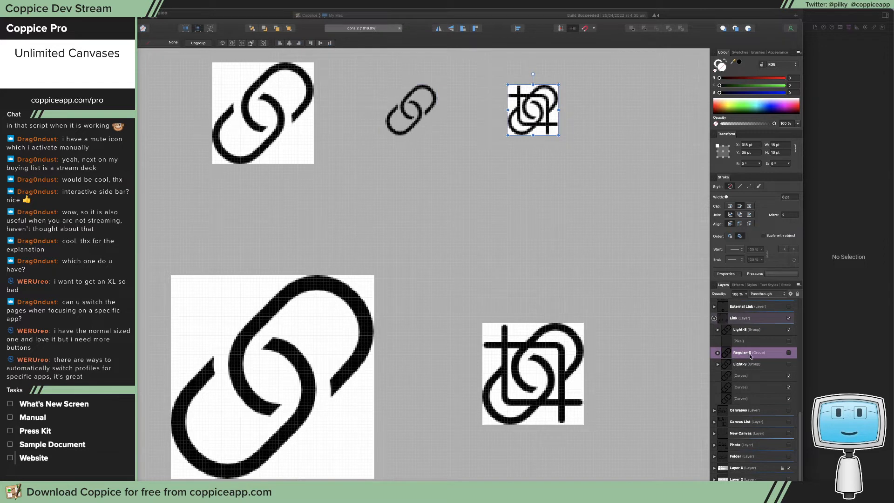
{"action": "left_click", "coordinate": [752, 364]}
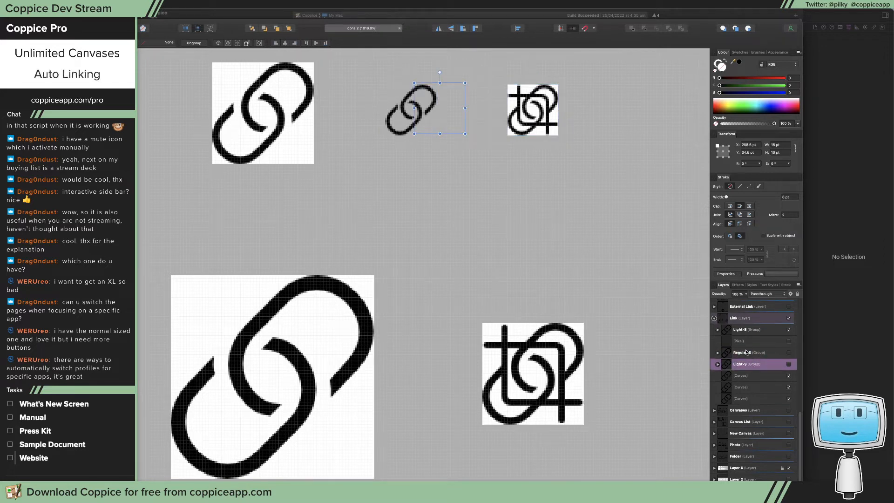
{"action": "left_click", "coordinate": [746, 331]}
{"action": "left_click", "coordinate": [754, 366]}
{"action": "key", "text": "super+z"}
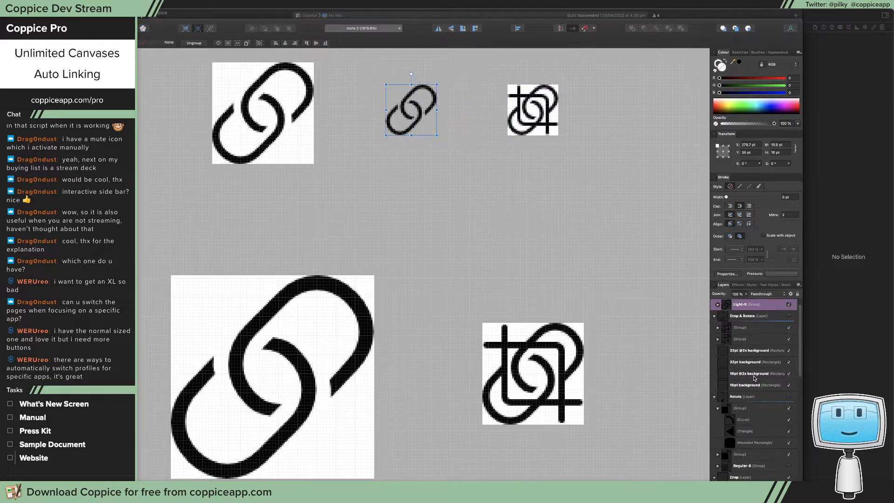
{"action": "left_click", "coordinate": [746, 315]}
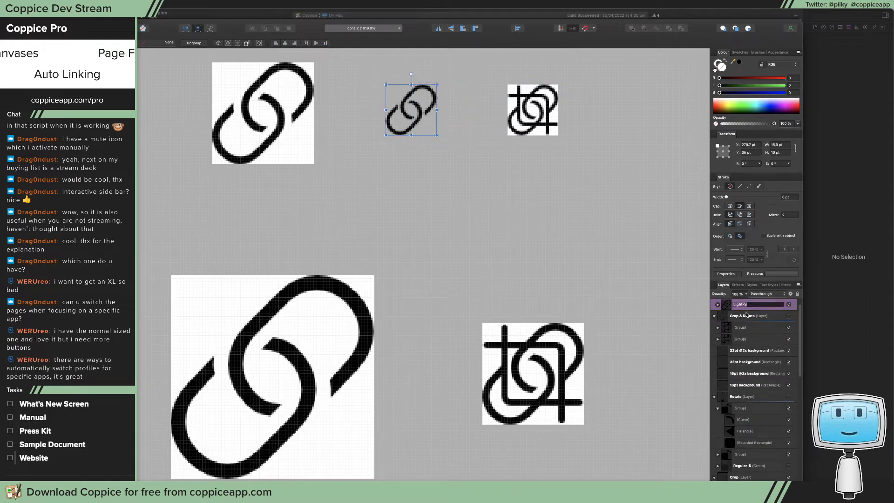
{"action": "left_click", "coordinate": [746, 305]}
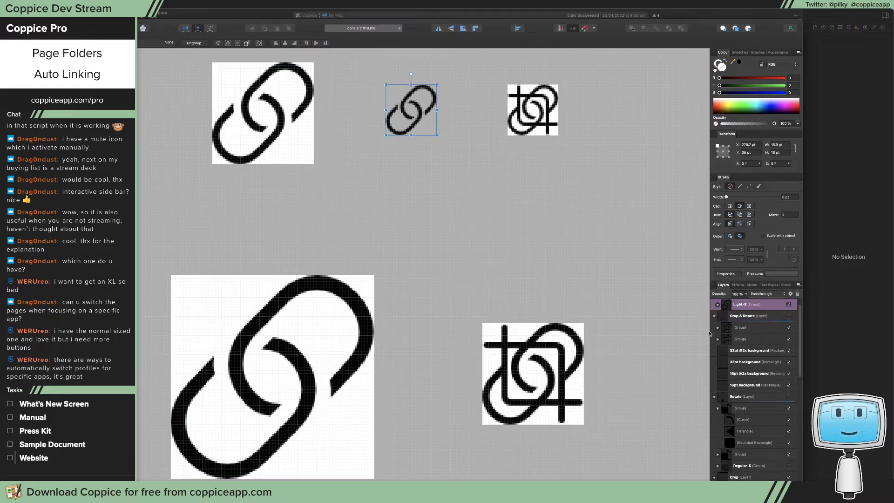
{"action": "scroll", "coordinate": [744, 362], "scroll_direction": "down", "scroll_amount": 10}
{"action": "left_click", "coordinate": [745, 363]}
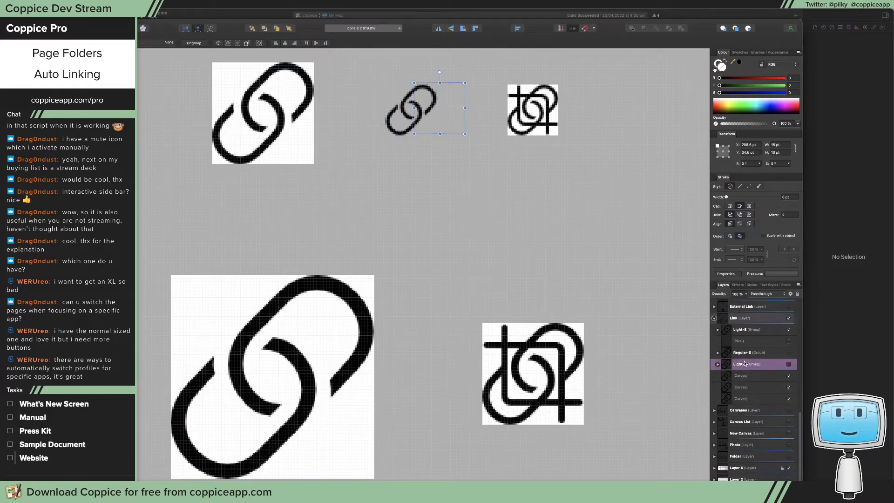
{"action": "left_click", "coordinate": [754, 376]}
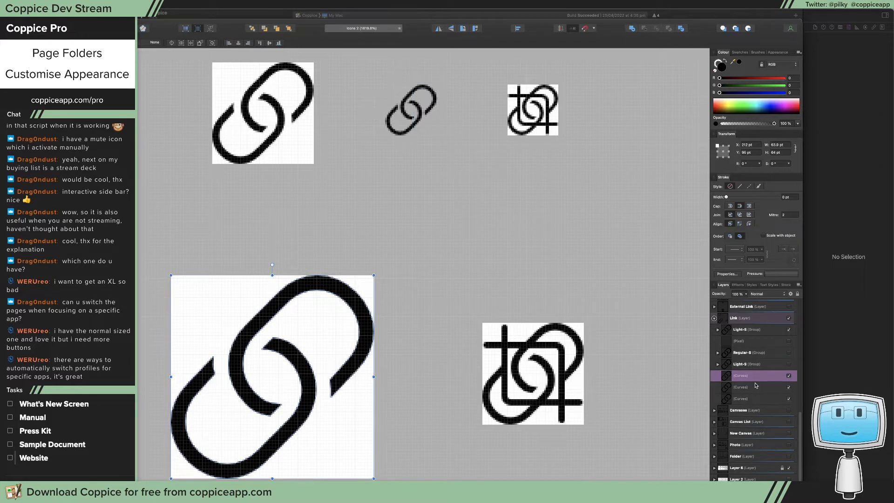
{"action": "left_click", "coordinate": [755, 387]}
{"action": "left_click", "coordinate": [754, 398]}
{"action": "key", "text": "a"}
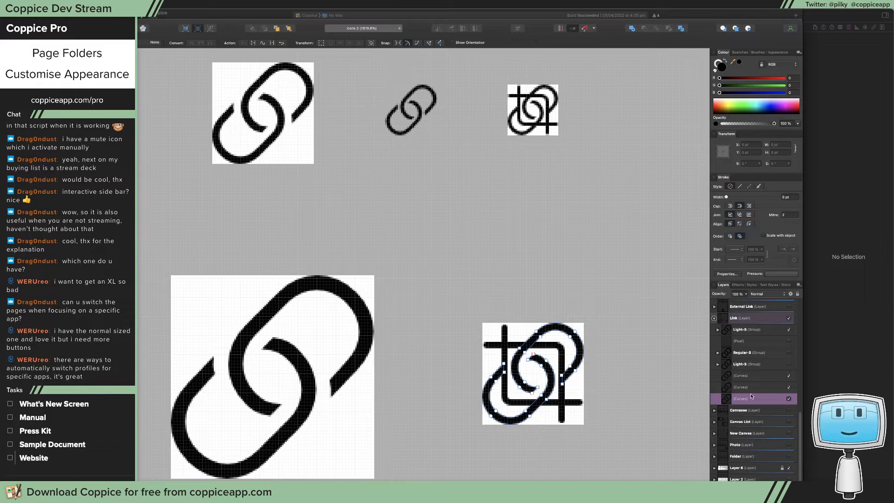
{"action": "key", "text": "super+j"}
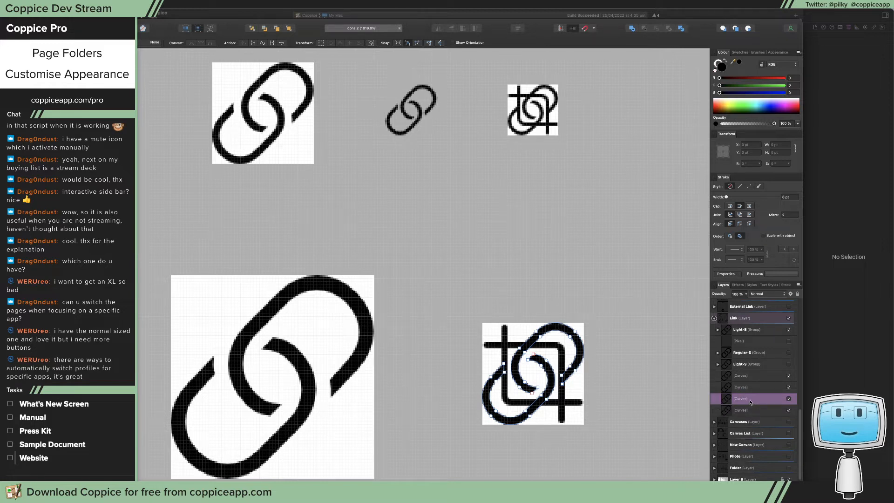
{"action": "scroll", "coordinate": [752, 359], "scroll_direction": "up", "scroll_amount": 10}
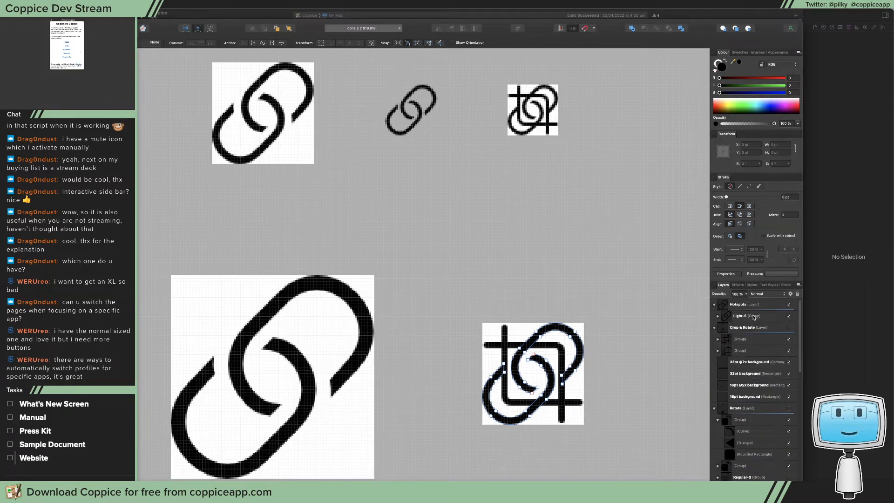
{"action": "left_click", "coordinate": [754, 317]}
{"action": "key", "text": "super+v"}
{"action": "key", "text": "v"}
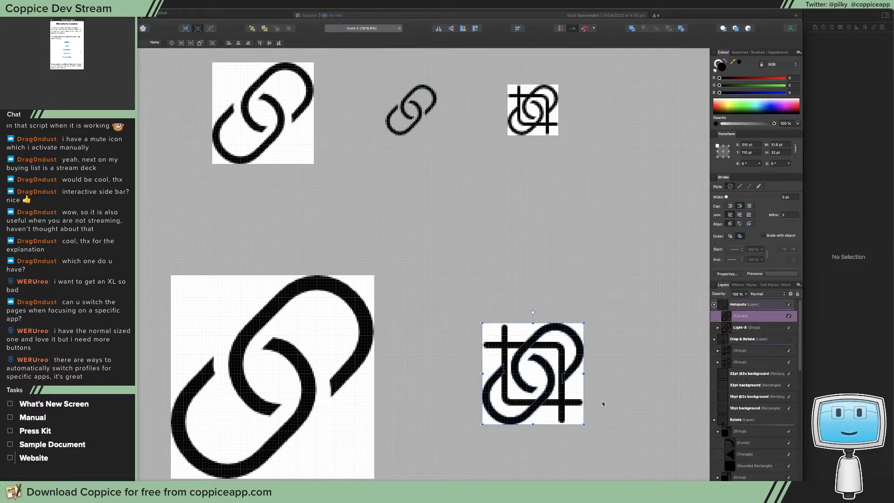
{"action": "left_click_drag", "start_coordinate": [603, 404], "coordinate": [527, 316]}
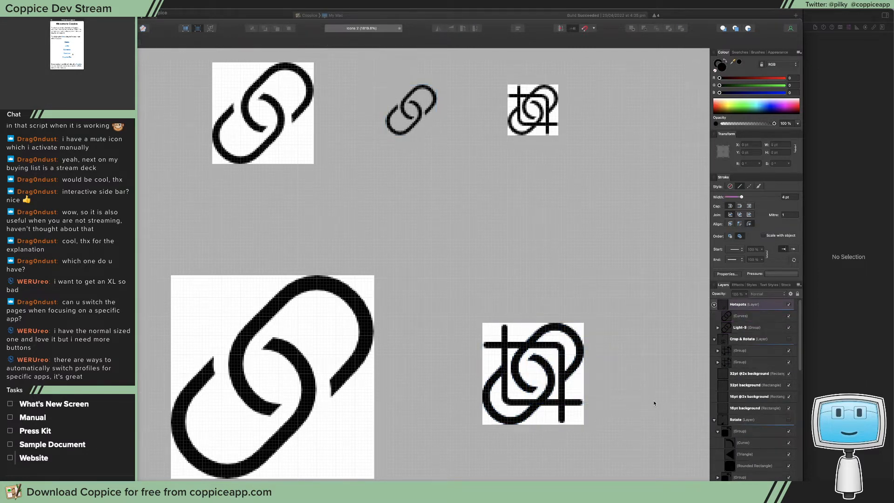
{"action": "left_click", "coordinate": [738, 316]}
{"action": "left_click_drag", "start_coordinate": [580, 351], "coordinate": [630, 339]}
{"action": "left_click_drag", "start_coordinate": [619, 303], "coordinate": [390, 481]}
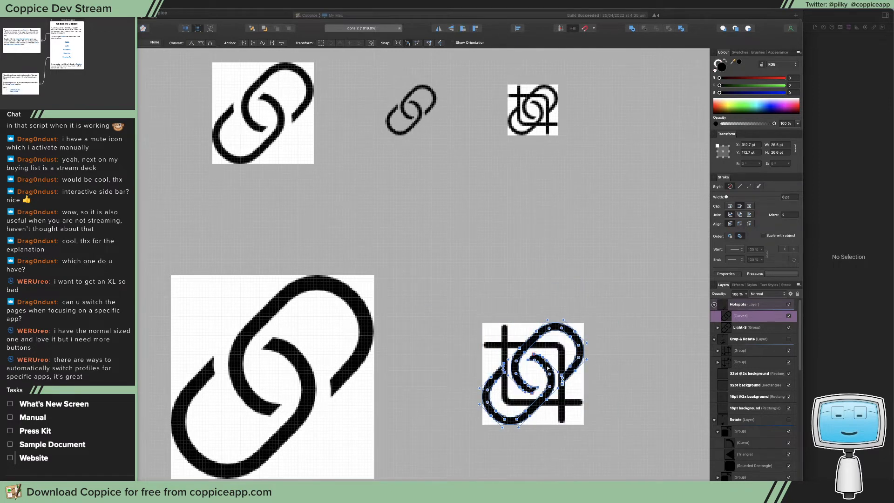
{"action": "left_click_drag", "start_coordinate": [583, 354], "coordinate": [538, 325]}
{"action": "left_click", "coordinate": [572, 341]}
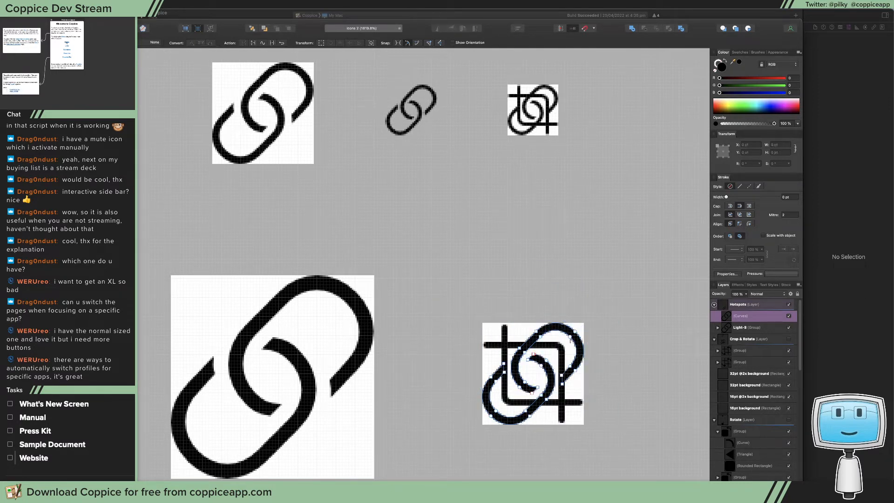
{"action": "double_click", "coordinate": [744, 316]}
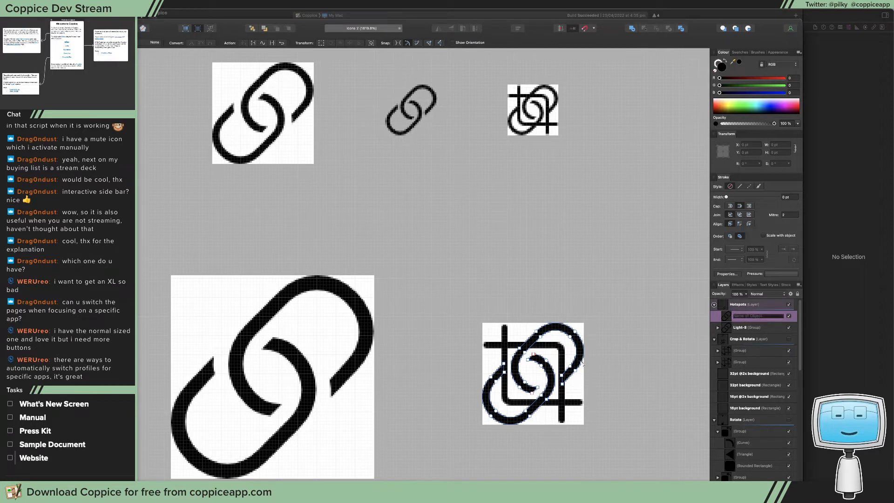
{"action": "key", "text": "Escape"}
{"action": "key", "text": "v"}
{"action": "left_click_drag", "start_coordinate": [578, 352], "coordinate": [526, 233]}
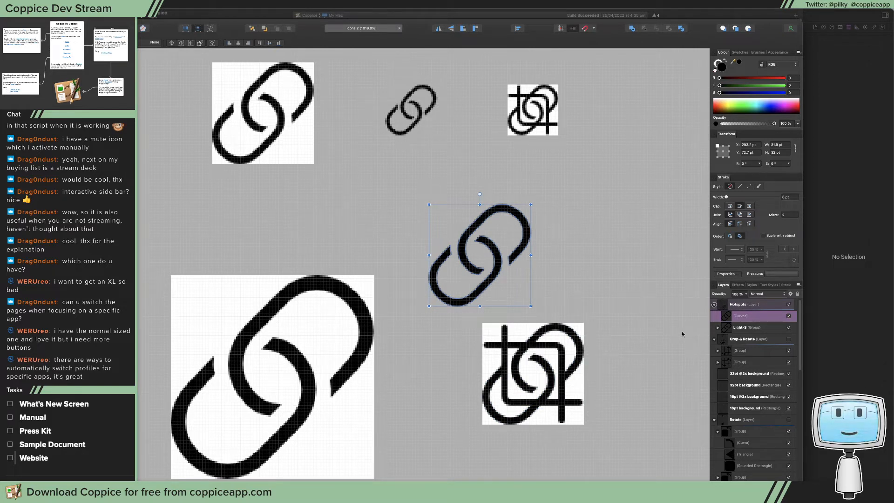
Hide the Link and Crop layers and collapse the Rotate layer
{"action": "scroll", "coordinate": [738, 353], "scroll_direction": "down", "scroll_amount": 10}
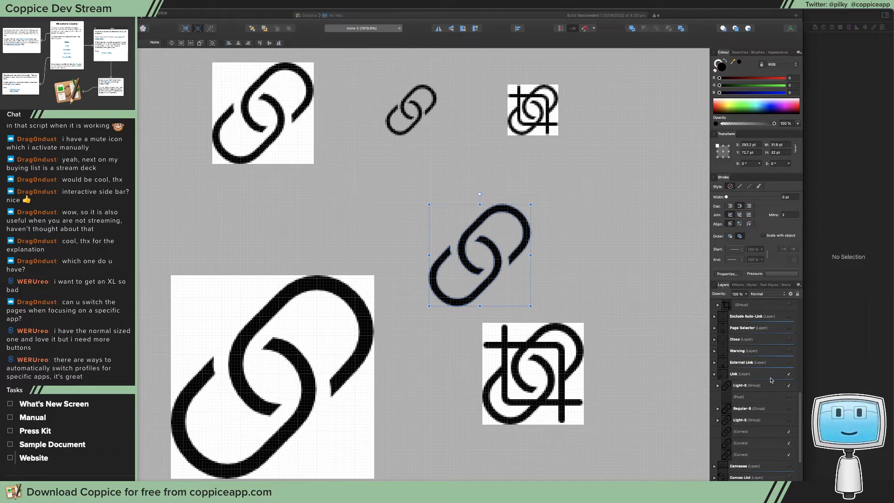
{"action": "left_click", "coordinate": [790, 375]}
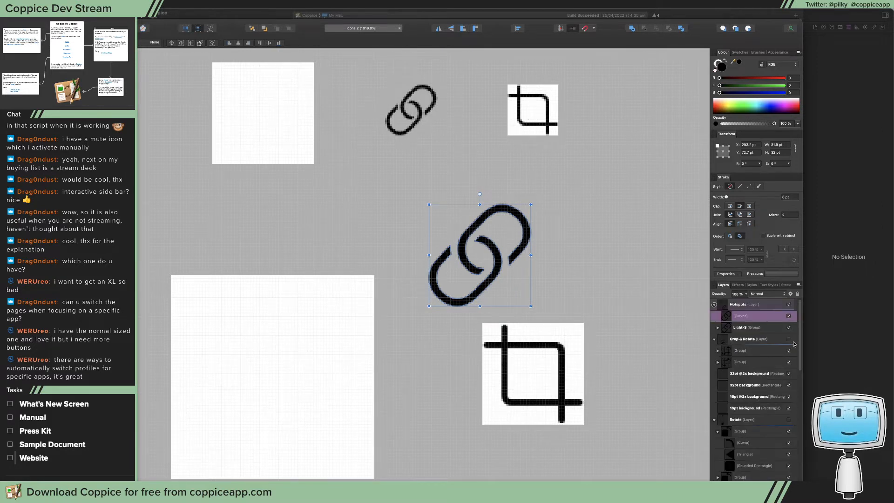
{"action": "left_click", "coordinate": [789, 419]}
{"action": "left_click", "coordinate": [790, 432]}
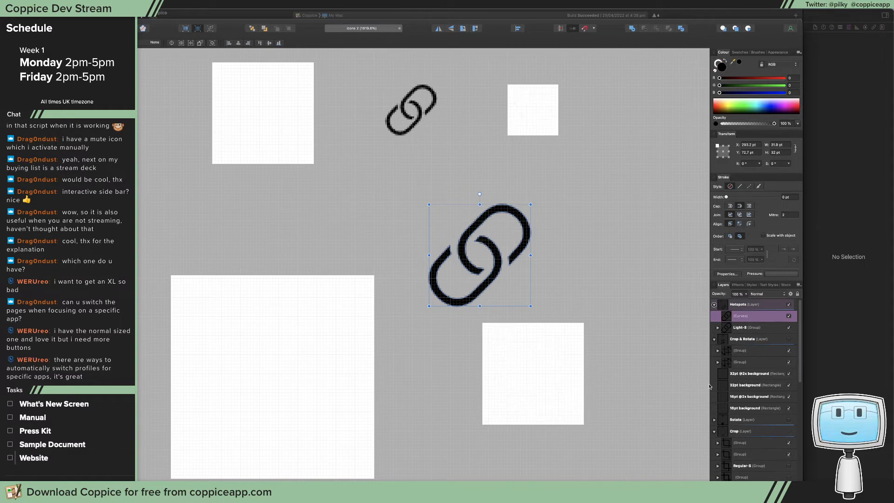
Move the small Light-S link icon into the upper-right corner of the 32pt background
{"action": "scroll", "coordinate": [442, 212], "scroll_direction": "up", "scroll_amount": 2}
{"action": "key", "text": "a"}
{"action": "left_click", "coordinate": [408, 155]}
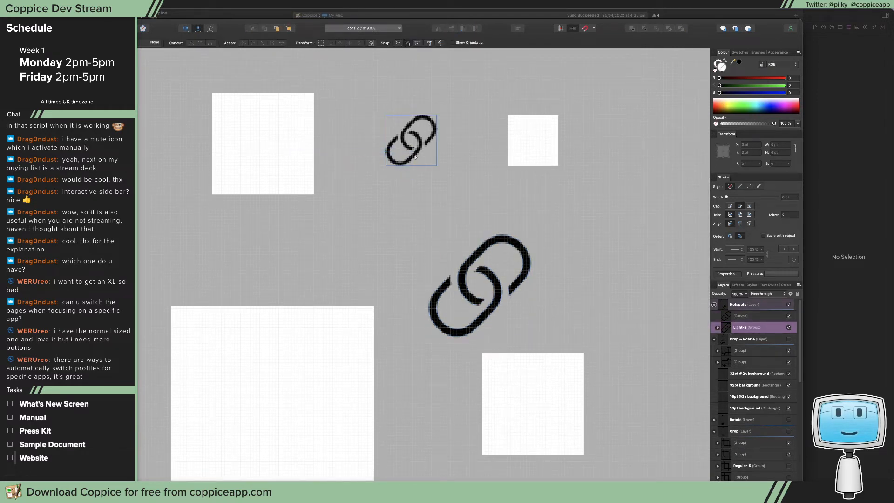
{"action": "key", "text": "v"}
{"action": "left_click_drag", "start_coordinate": [416, 157], "coordinate": [293, 135]}
{"action": "key", "text": "super+space"}
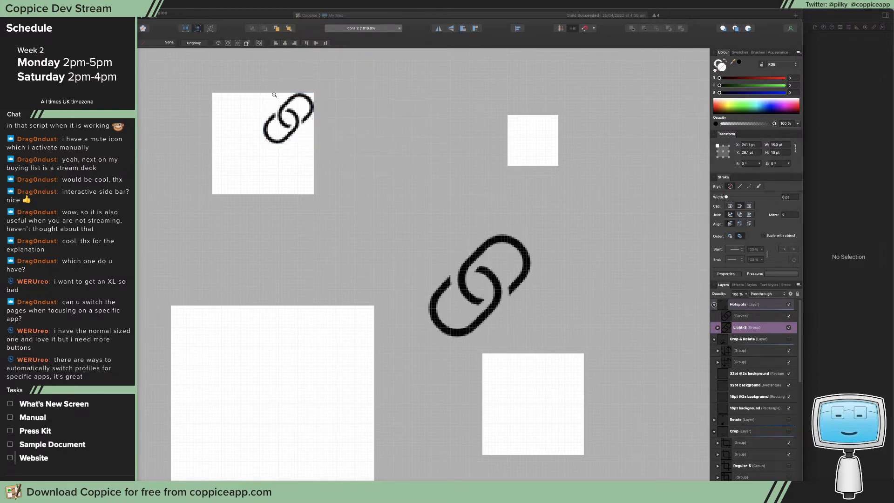
{"action": "mouse_move", "coordinate": [274, 95]}
{"action": "left_mouse_down"}
{"action": "mouse_move", "coordinate": [355, 155]}
{"action": "mouse_move", "coordinate": [273, 107]}
{"action": "left_mouse_up"}
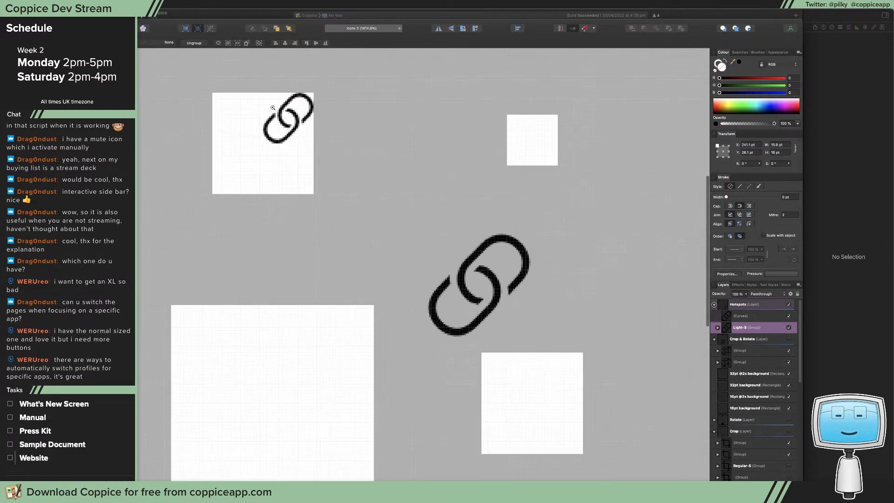
{"action": "left_click", "coordinate": [484, 304]}
{"action": "left_click", "coordinate": [492, 310]}
{"action": "key", "text": "a"}
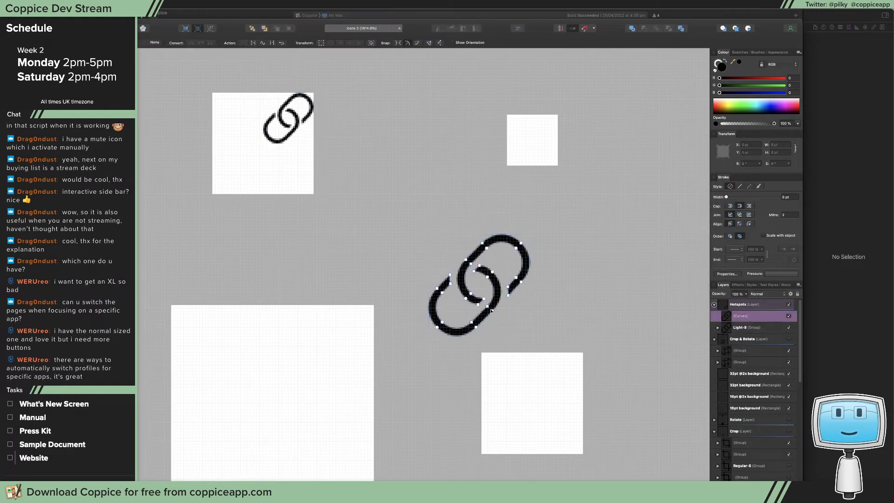
{"action": "key", "text": "v"}
{"action": "key", "text": "a"}
{"action": "key", "text": "v"}
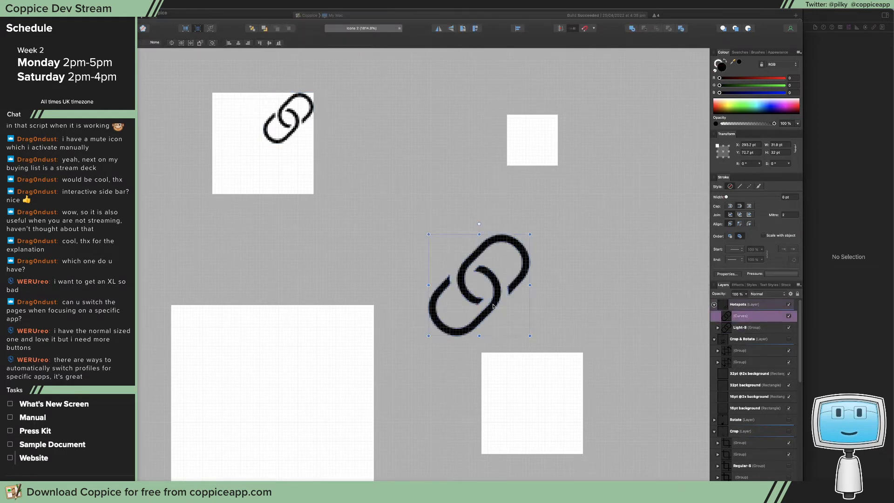
{"action": "left_click_drag", "start_coordinate": [493, 306], "coordinate": [336, 377]}
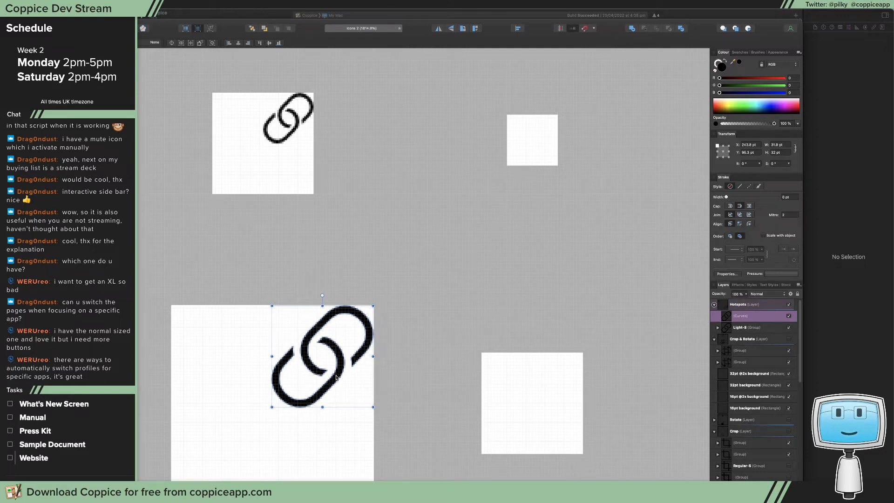
{"action": "left_click", "coordinate": [395, 288]}
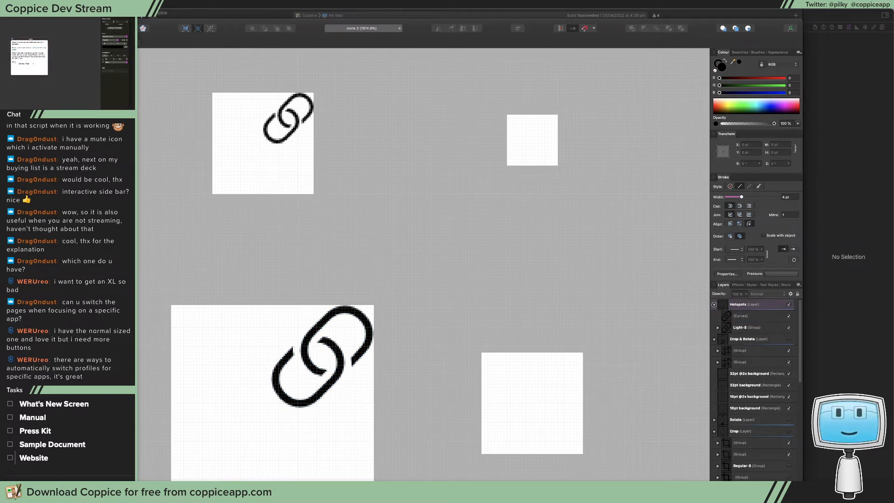
Draw a rounded rectangle about 19 by 21 pt on the 32pt background, overlapping the link icon
{"action": "key", "text": "m"}
{"action": "key", "text": "m"}
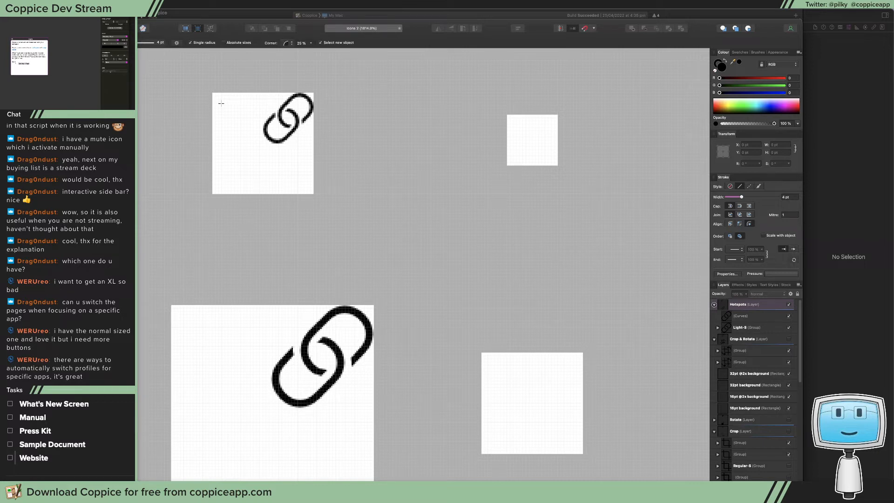
{"action": "mouse_move", "coordinate": [222, 103]}
{"action": "left_mouse_down"}
{"action": "mouse_move", "coordinate": [298, 176]}
{"action": "mouse_move", "coordinate": [269, 155]}
{"action": "left_mouse_up"}
Remove the rounded rectangle's fill and set its stroke width to 2 pt
{"action": "left_click_drag", "start_coordinate": [742, 197], "coordinate": [743, 190]}
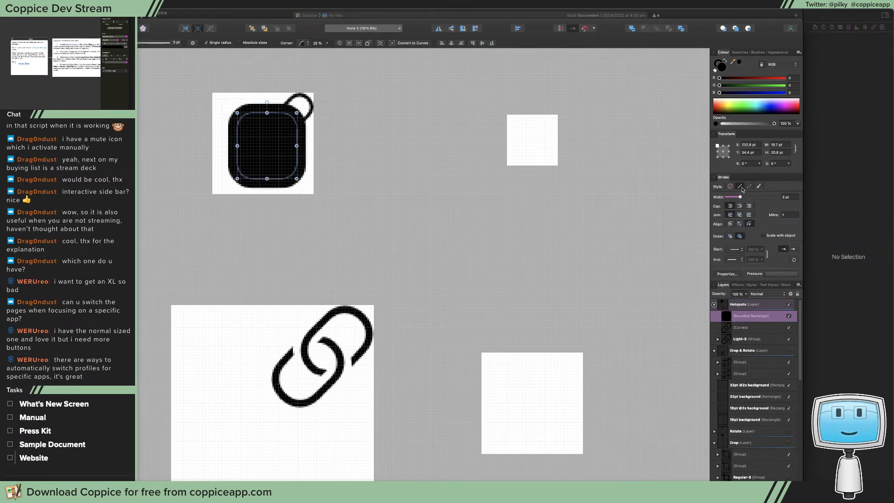
{"action": "left_click", "coordinate": [715, 71]}
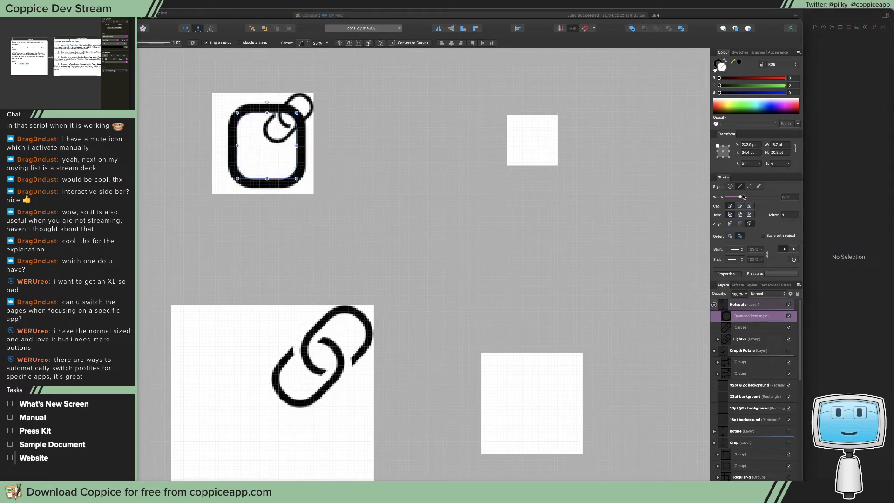
{"action": "left_click_drag", "start_coordinate": [741, 198], "coordinate": [740, 198]}
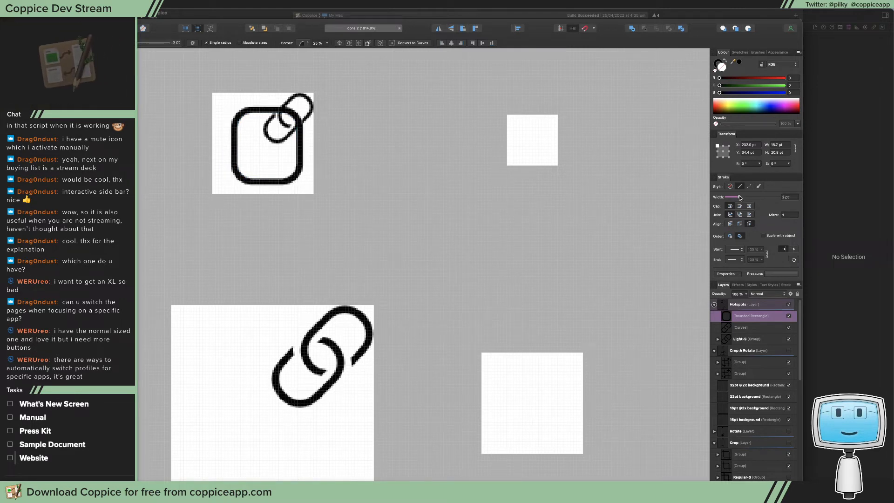
{"action": "left_click_drag", "start_coordinate": [740, 198], "coordinate": [739, 197]}
Give the rounded rectangle a dashed stroke with dash 2 and gap 4, and nudge the shape slightly up and left
{"action": "left_click", "coordinate": [749, 187]}
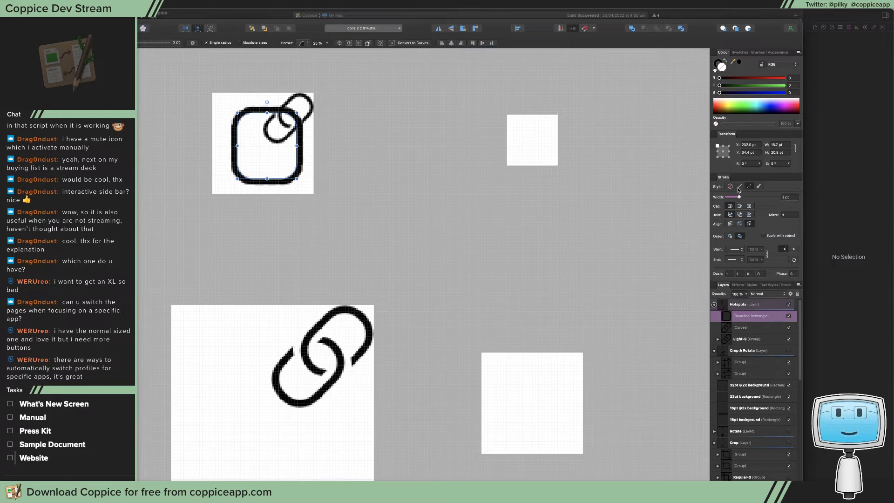
{"action": "left_click", "coordinate": [740, 187]}
{"action": "left_click", "coordinate": [749, 187]}
{"action": "left_click_drag", "start_coordinate": [302, 157], "coordinate": [299, 155]}
{"action": "type", "text": "2"}
{"action": "mouse_move", "coordinate": [732, 274]}
{"action": "left_mouse_down"}
{"action": "mouse_move", "coordinate": [724, 275]}
{"action": "mouse_move", "coordinate": [746, 275]}
{"action": "mouse_move", "coordinate": [736, 275]}
{"action": "left_mouse_up"}
{"action": "type", "text": "2"}
{"action": "type", "text": "4"}
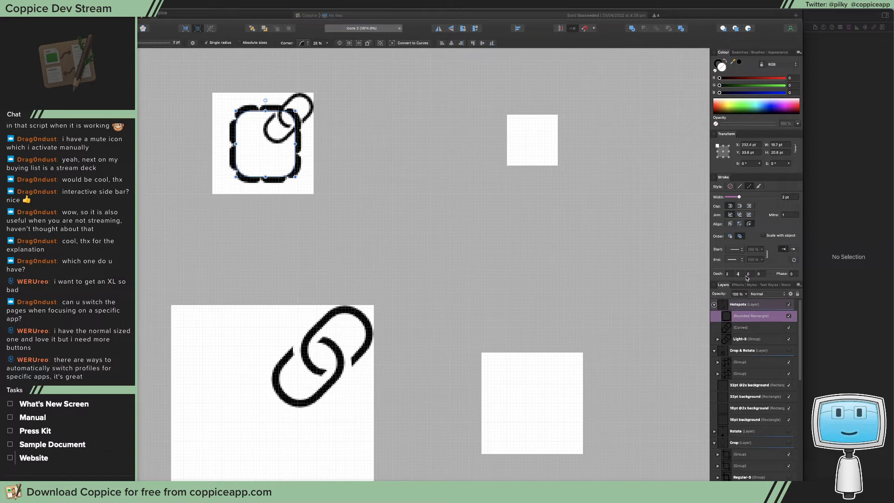
{"action": "left_click", "coordinate": [753, 275]}
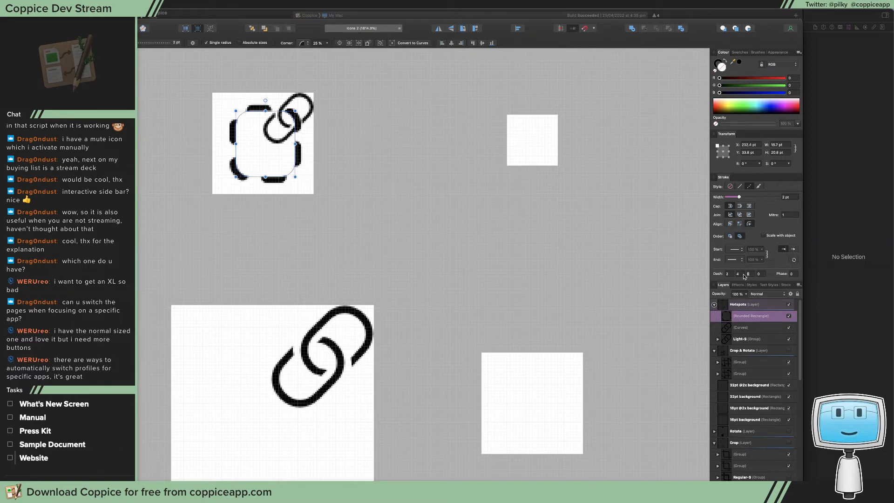
Set the stroke's gap to 3 and dash to 1, and switch to butt caps
{"action": "left_click_drag", "start_coordinate": [743, 275], "coordinate": [737, 275]}
{"action": "type", "text": "3"}
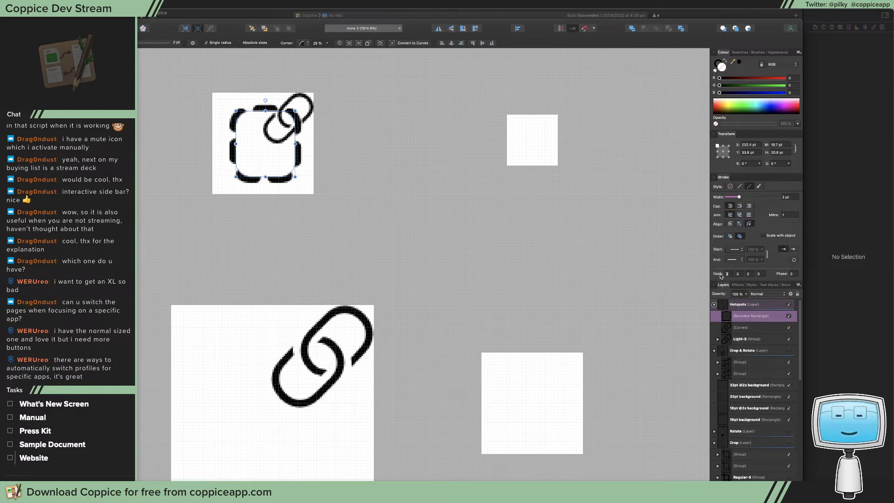
{"action": "type", "text": "1"}
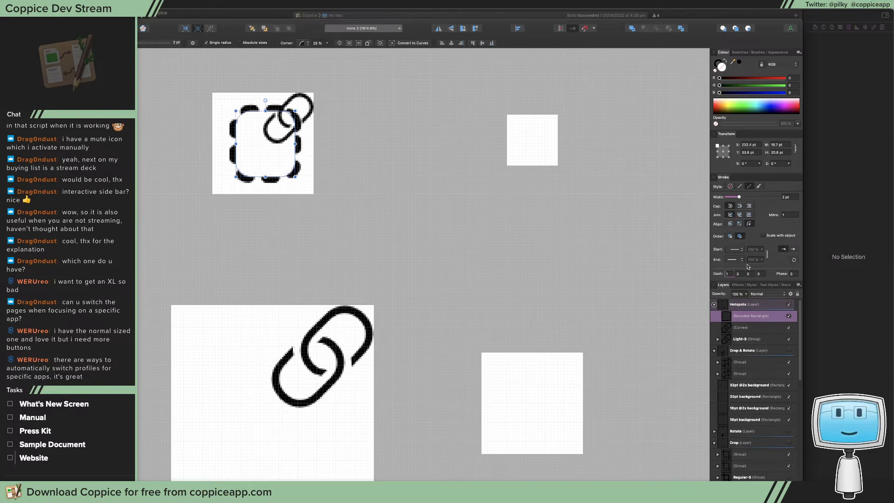
{"action": "left_click", "coordinate": [740, 206]}
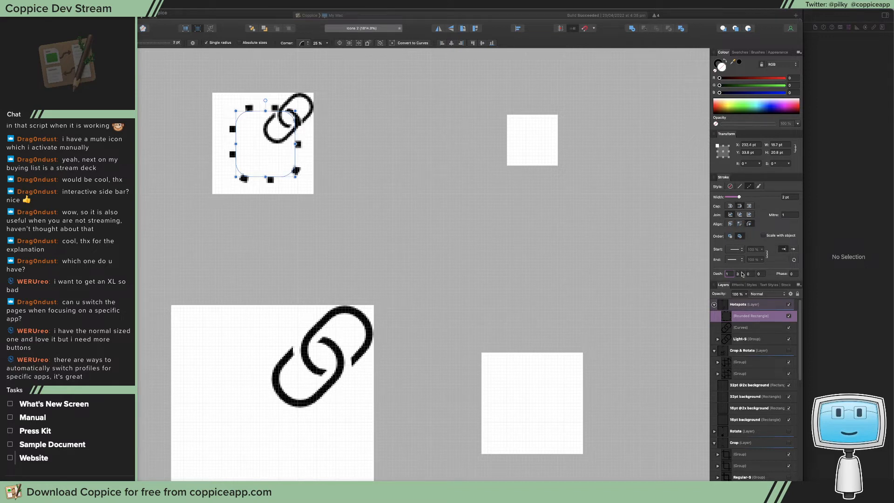
Try a dash of 2 on the rounded rectangle's stroke with an added second dash of 2, and reset the second dash to 0
{"action": "left_click_drag", "start_coordinate": [732, 274], "coordinate": [722, 275]}
{"action": "type", "text": "2"}
{"action": "left_click", "coordinate": [740, 274]}
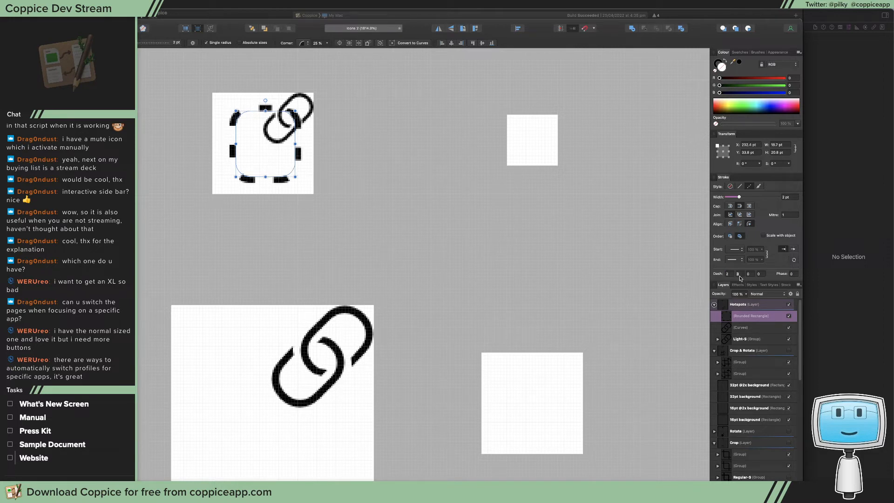
{"action": "left_click", "coordinate": [747, 274]}
{"action": "type", "text": "2"}
{"action": "left_click", "coordinate": [762, 274]}
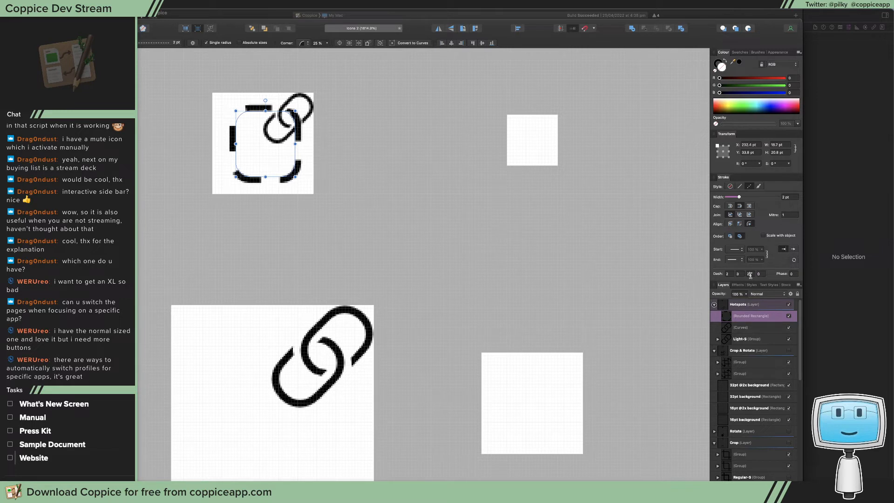
{"action": "left_click", "coordinate": [746, 275]}
{"action": "type", "text": "0"}
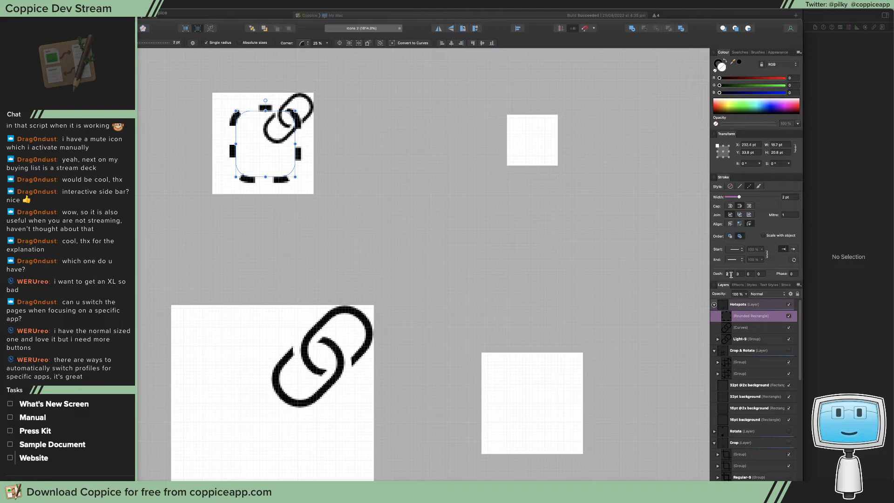
Set the rounded rectangle's stroke gap to 2, trying a dash of 3 before settling on 4
{"action": "type", "text": "3"}
{"action": "left_click", "coordinate": [743, 274]}
{"action": "type", "text": "2"}
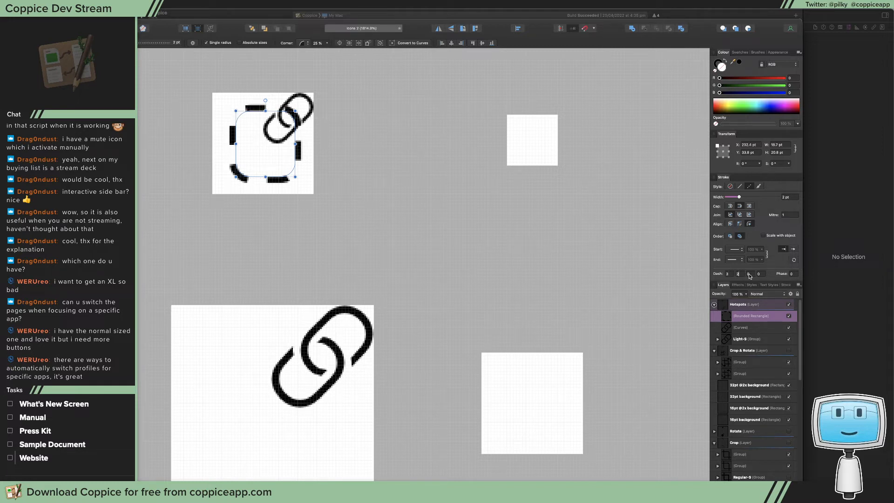
{"action": "left_click", "coordinate": [751, 274]}
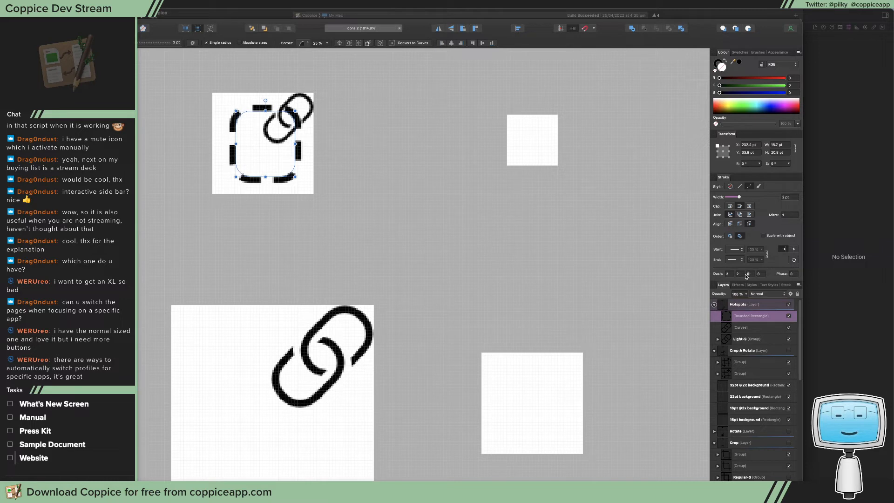
{"action": "left_click_drag", "start_coordinate": [730, 274], "coordinate": [725, 274]}
{"action": "type", "text": "4"}
{"action": "left_click", "coordinate": [743, 274]}
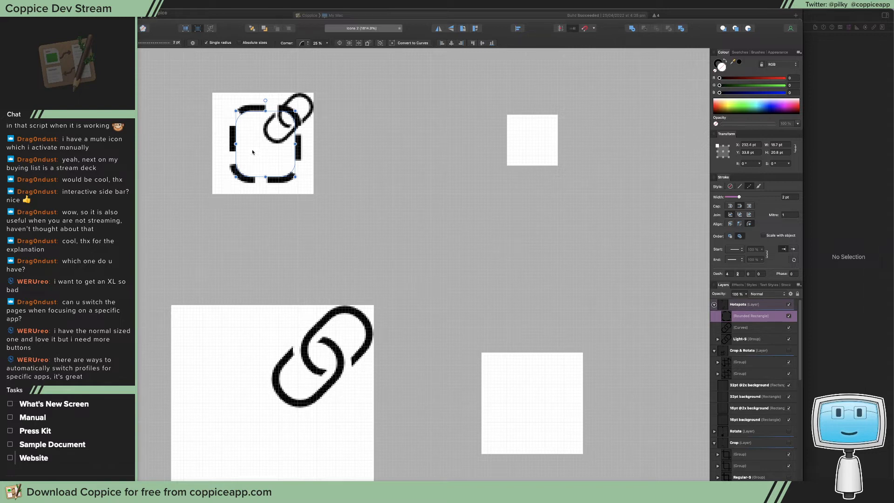
Widen the dashed rounded rectangle on both sides, and set its width to 22 pt and its height to 20 pt
{"action": "left_click_drag", "start_coordinate": [237, 143], "coordinate": [229, 143]}
{"action": "left_click_drag", "start_coordinate": [295, 143], "coordinate": [298, 143]}
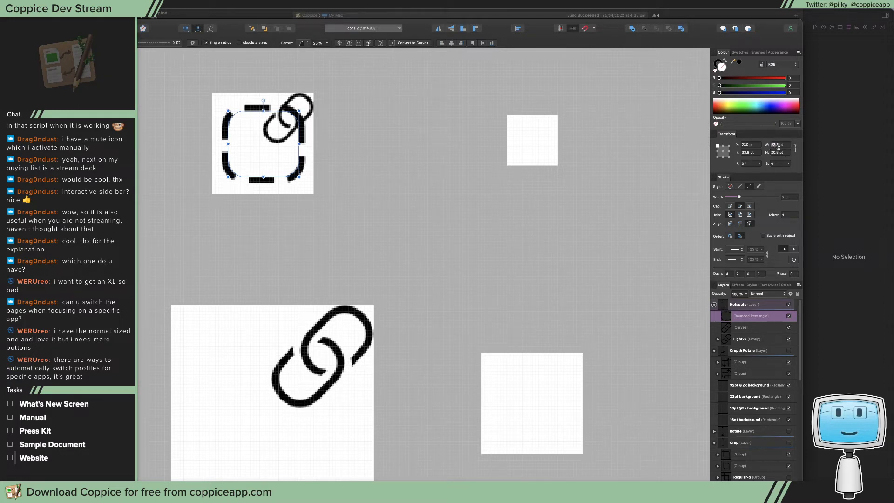
{"action": "left_click_drag", "start_coordinate": [771, 145], "coordinate": [760, 144]}
{"action": "type", "text": "22"}
{"action": "double_click", "coordinate": [778, 153]}
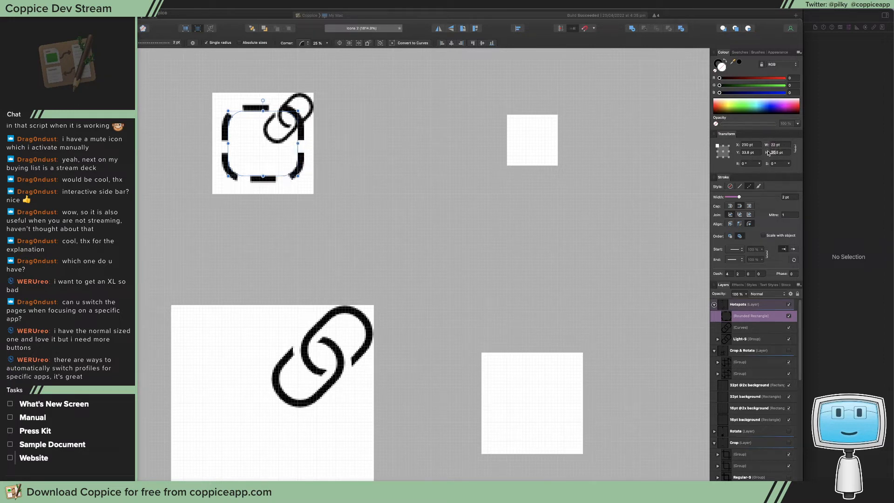
{"action": "type", "text": "20"}
{"action": "key", "text": "Return"}
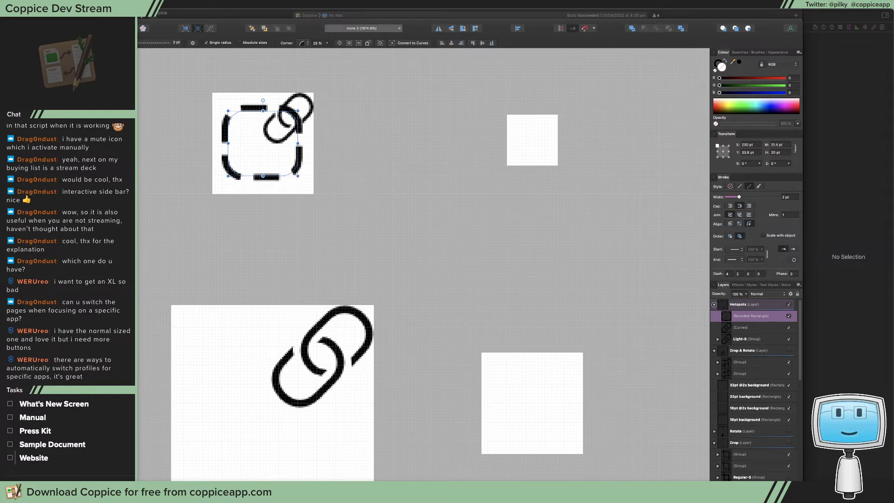
Set the dashed rounded rectangle's Y position to 34 pt
{"action": "left_click", "coordinate": [740, 153]}
{"action": "type", "text": "34"}
{"action": "key", "text": "Return"}
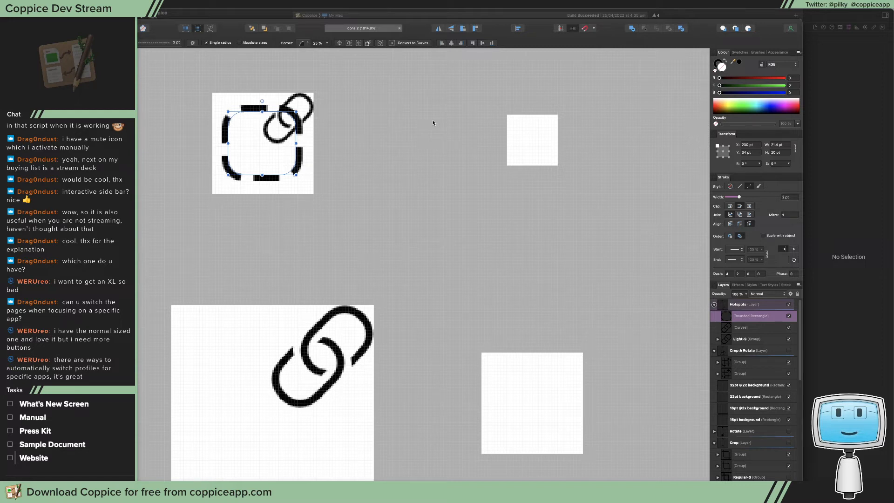
Set the rounded rectangle's stroke to a dash of 2 and a gap of 1
{"action": "left_click", "coordinate": [748, 284]}
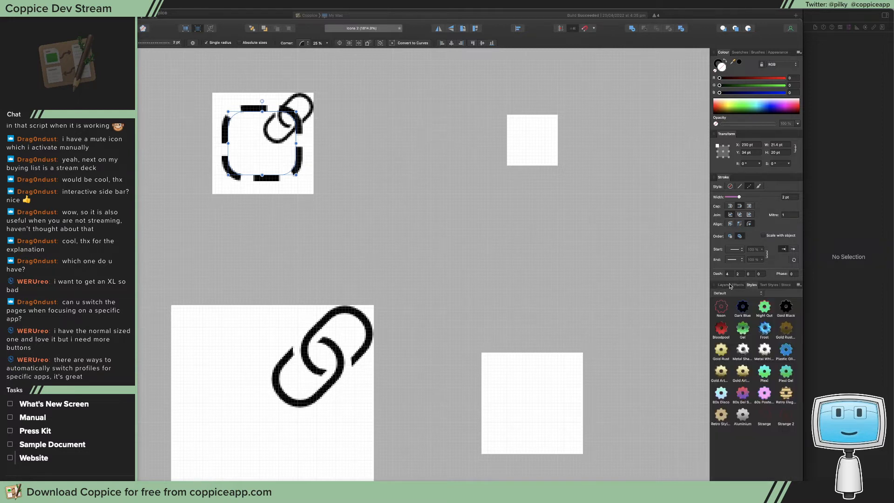
{"action": "left_click", "coordinate": [724, 286]}
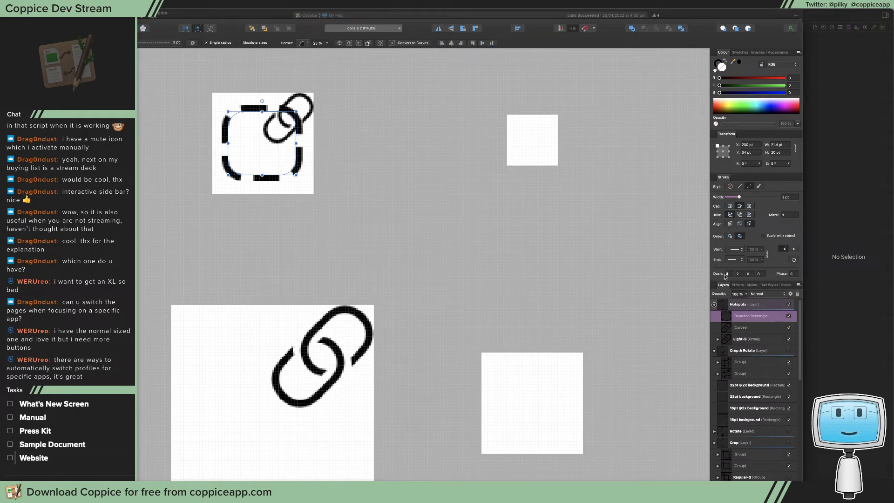
{"action": "type", "text": "2"}
{"action": "left_click", "coordinate": [742, 273]}
{"action": "type", "text": "1"}
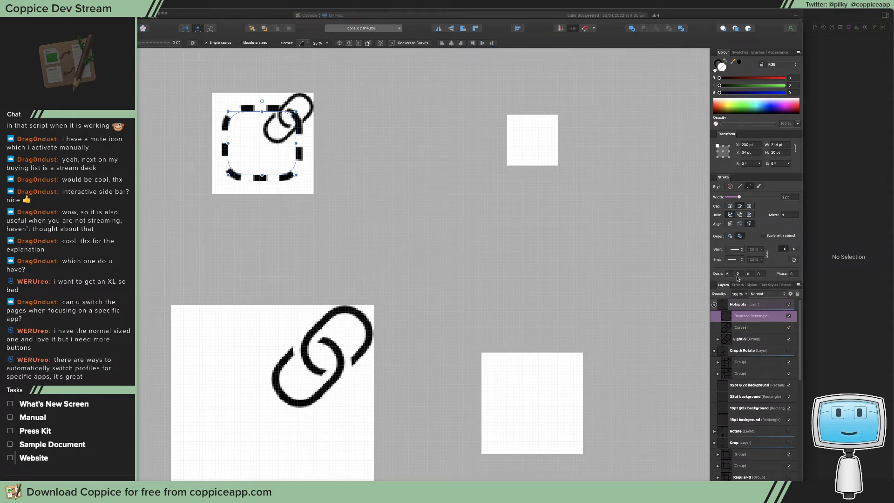
{"action": "left_click", "coordinate": [750, 274]}
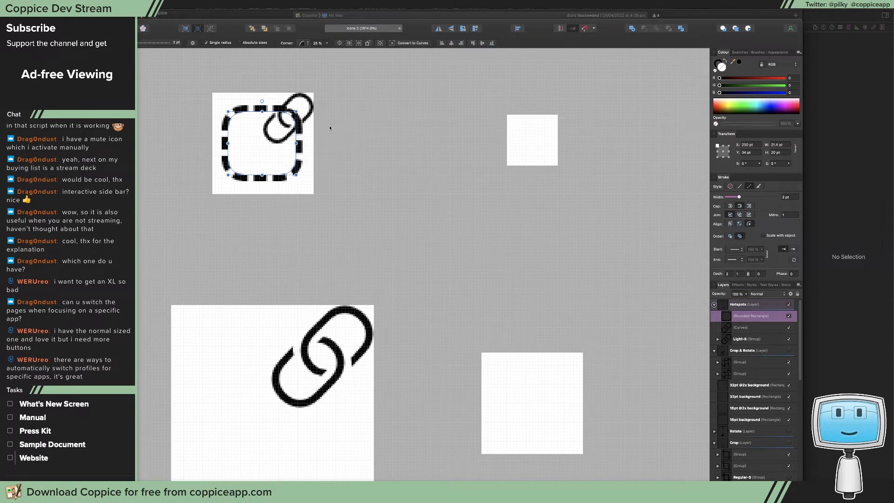
{"action": "left_click", "coordinate": [353, 169]}
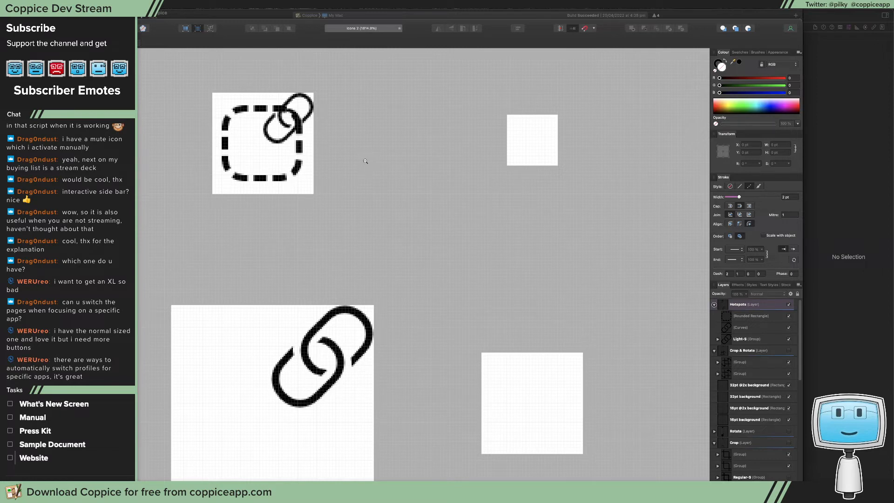
Switch the document's view mode to a pixel preview for judging the Hotspots icon at small size
{"action": "key", "text": "z"}
{"action": "left_click_drag", "start_coordinate": [373, 165], "coordinate": [56, 226]}
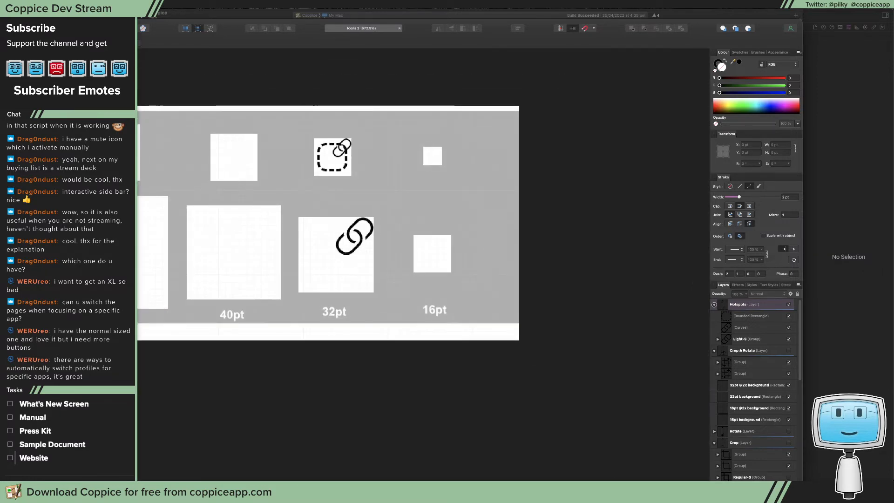
{"action": "left_click_drag", "start_coordinate": [23, 90], "coordinate": [120, 89]}
{"action": "left_click", "coordinate": [149, 5]}
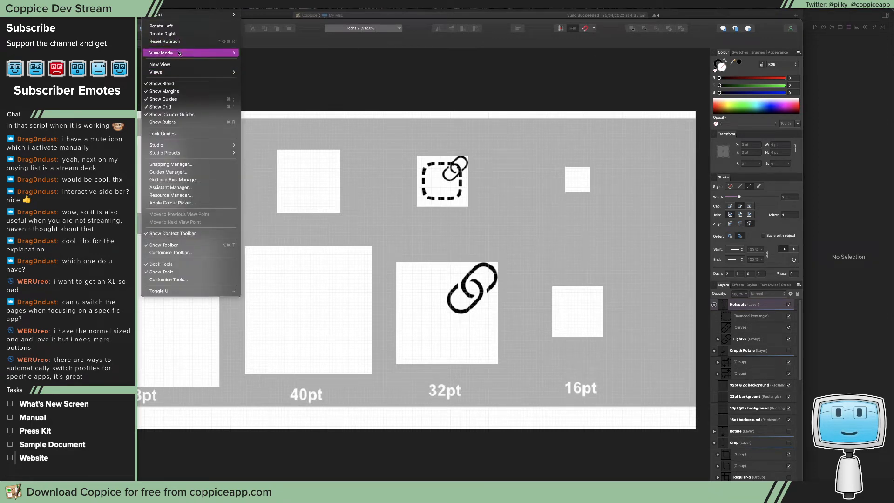
{"action": "mouse_move", "coordinate": [177, 53]}
{"action": "left_click", "coordinate": [263, 52]}
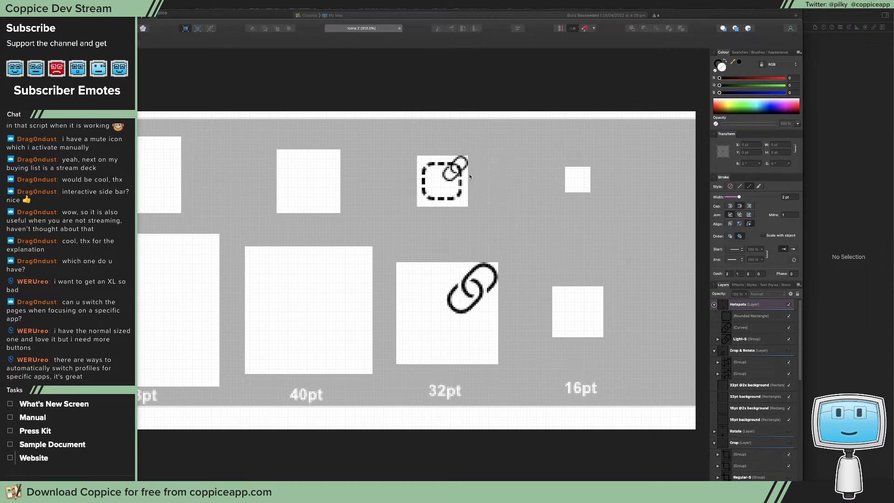
Reduce the dashed rounded rectangle's corner radius to 15 %
{"action": "left_click", "coordinate": [435, 168]}
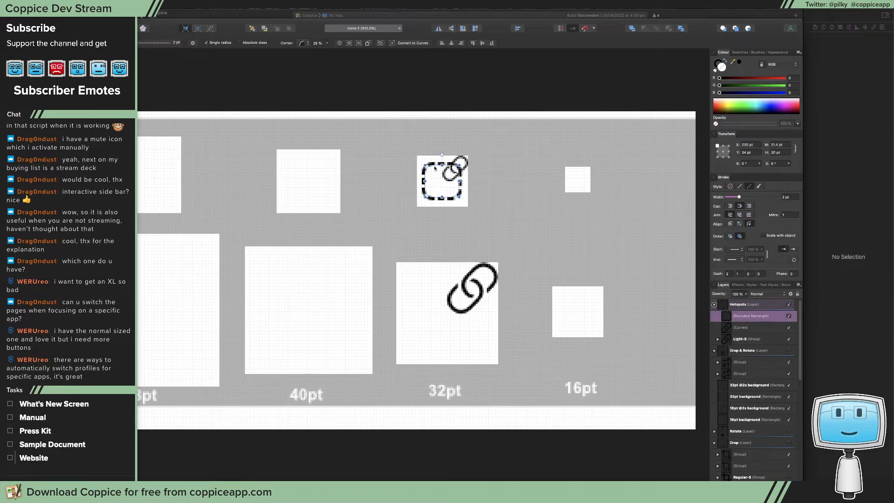
{"action": "left_click", "coordinate": [327, 43]}
{"action": "left_click_drag", "start_coordinate": [325, 52], "coordinate": [320, 57]}
{"action": "left_click", "coordinate": [479, 142]}
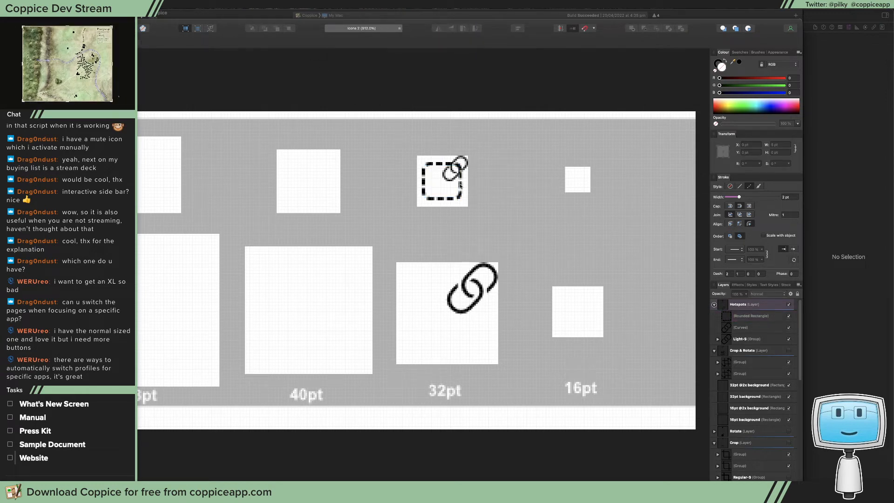
Move the dashed rounded rectangle and the small link group together to X 229 pt and Y about 30.1 pt
{"action": "left_click", "coordinate": [438, 197]}
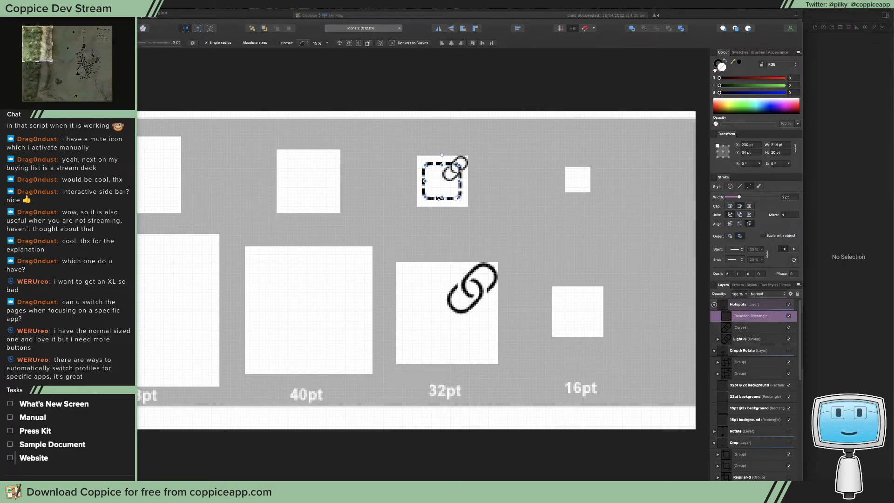
{"action": "left_click", "coordinate": [463, 161], "text": "shift"}
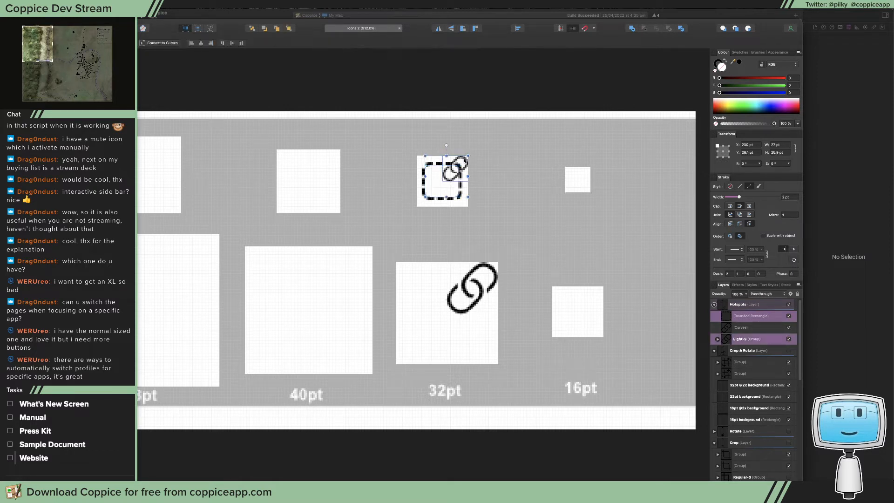
{"action": "left_click_drag", "start_coordinate": [462, 163], "coordinate": [600, 201]}
{"action": "mouse_move", "coordinate": [451, 201]}
{"action": "left_mouse_down"}
{"action": "mouse_move", "coordinate": [497, 208]}
{"action": "mouse_move", "coordinate": [456, 210]}
{"action": "left_mouse_up"}
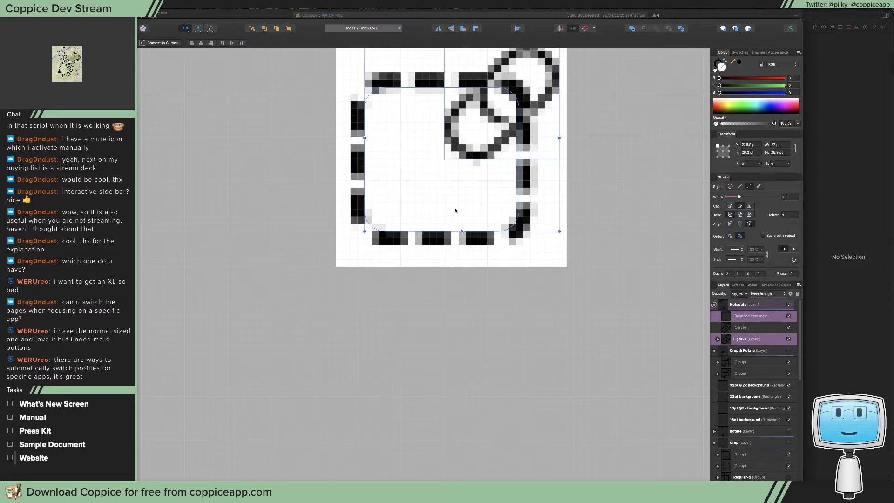
{"action": "left_click_drag", "start_coordinate": [456, 210], "coordinate": [456, 217]}
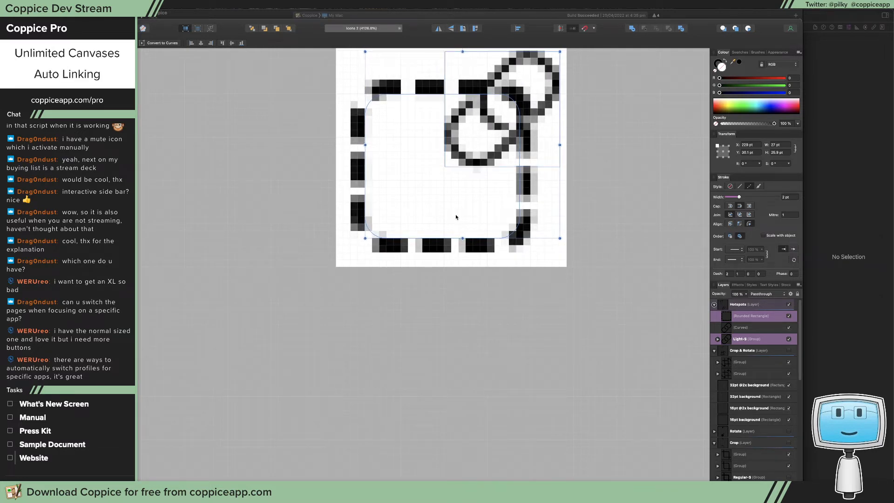
{"action": "scroll", "coordinate": [478, 208], "scroll_direction": "up", "scroll_amount": 5}
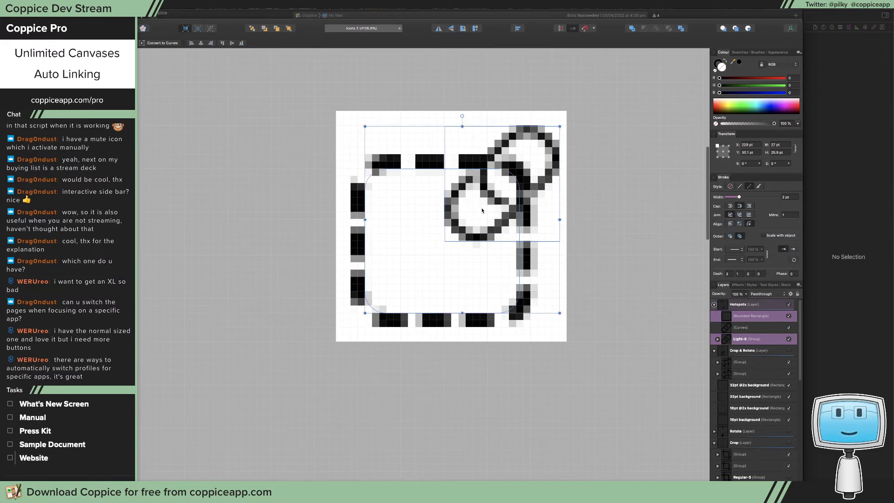
{"action": "left_click", "coordinate": [614, 146]}
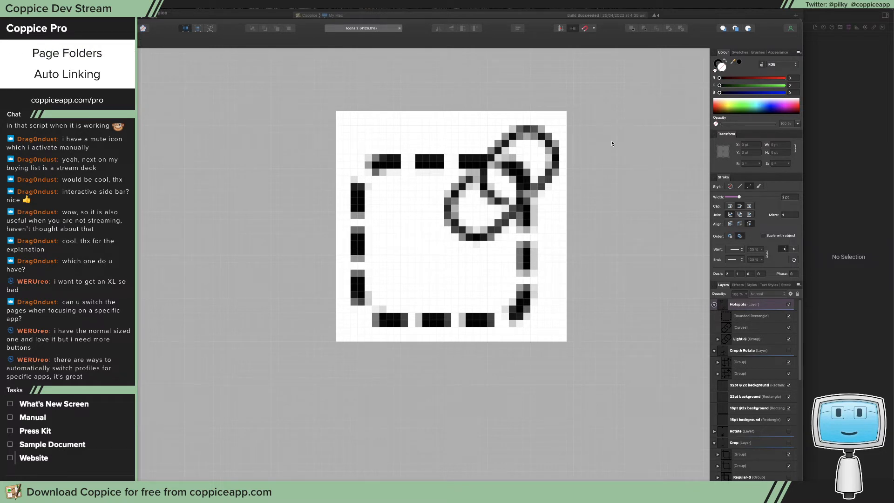
Set the dashed rounded rectangle's width to 22 pt
{"action": "key", "text": "super+z"}
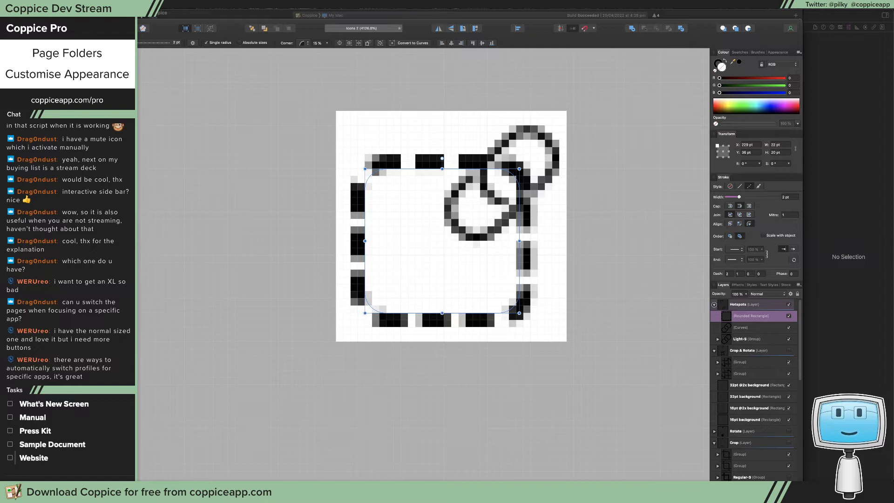
{"action": "key", "text": "Return"}
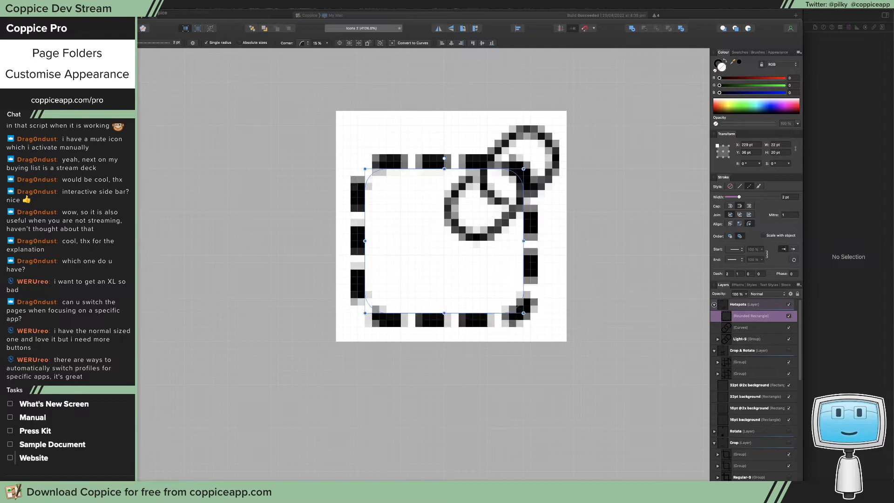
{"action": "left_click", "coordinate": [607, 258]}
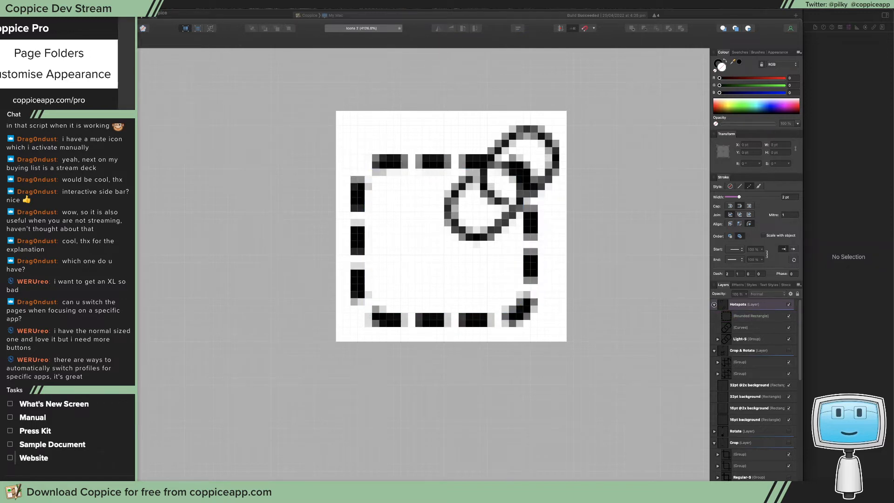
Add a mask layer to the Hotspots layer, try a brush stroke where the link crosses the dashed outline, and undo the stroke
{"action": "left_click", "coordinate": [744, 487]}
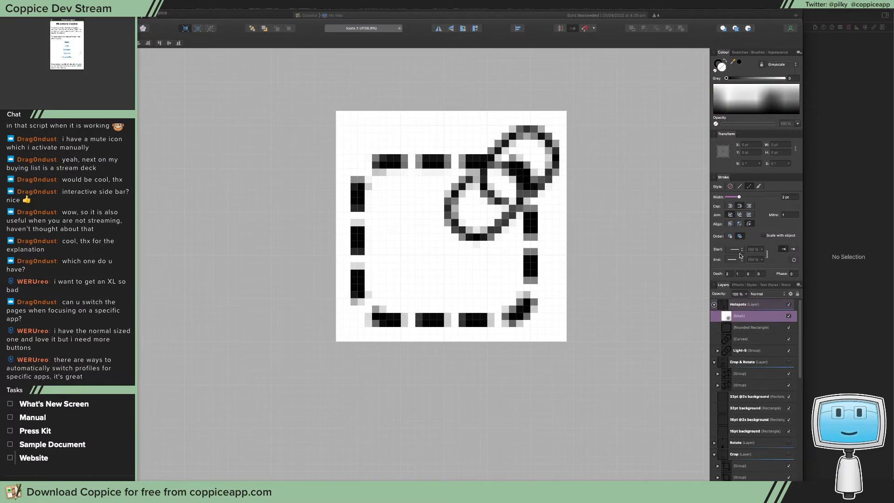
{"action": "left_click", "coordinate": [759, 326]}
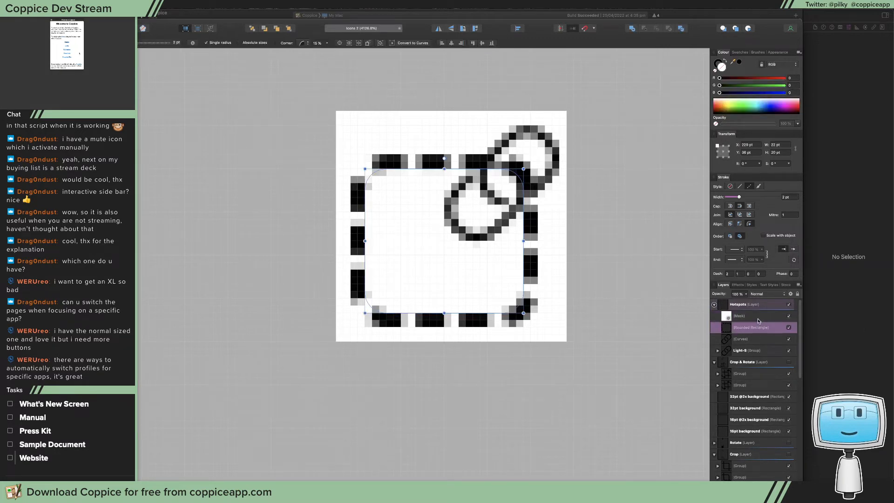
{"action": "left_click", "coordinate": [755, 318]}
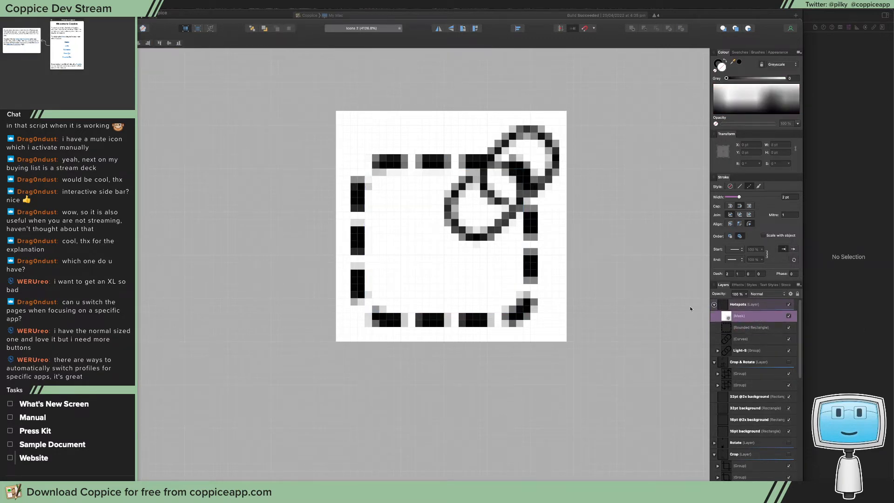
{"action": "key", "text": "b"}
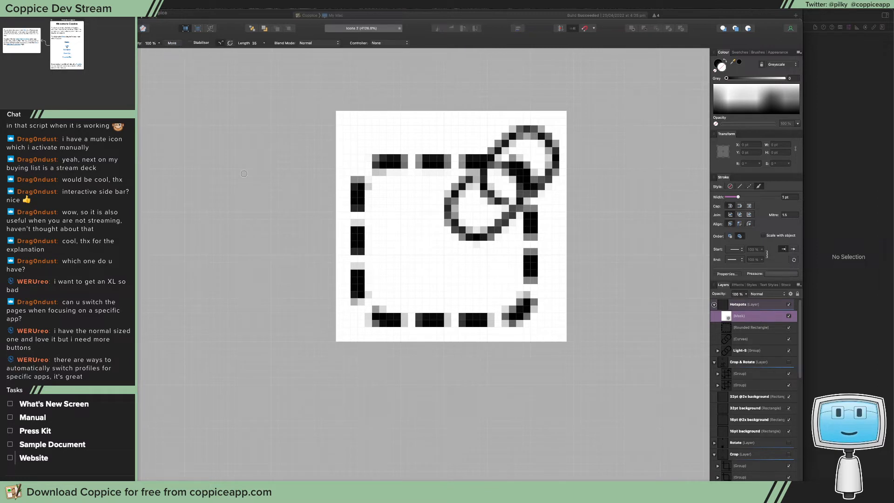
{"action": "left_click_drag", "start_coordinate": [484, 157], "coordinate": [491, 163]}
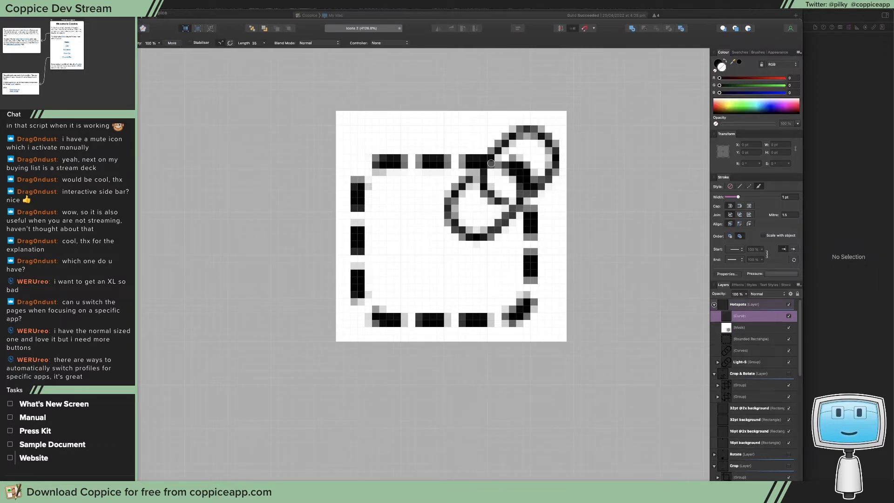
{"action": "key", "text": "ctrl+z"}
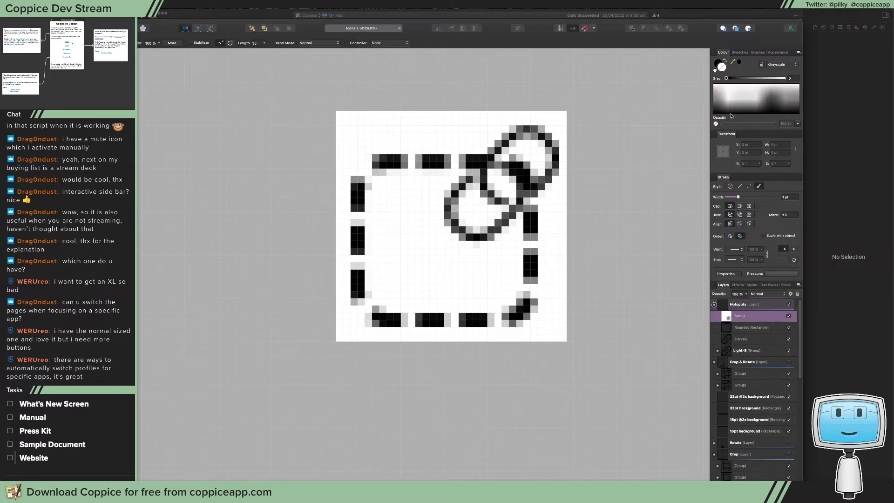
Swap the stroke and fill colours, try drawing a rectangle over the link for the mask, undo it, and delete the mask layer
{"action": "left_click", "coordinate": [725, 61]}
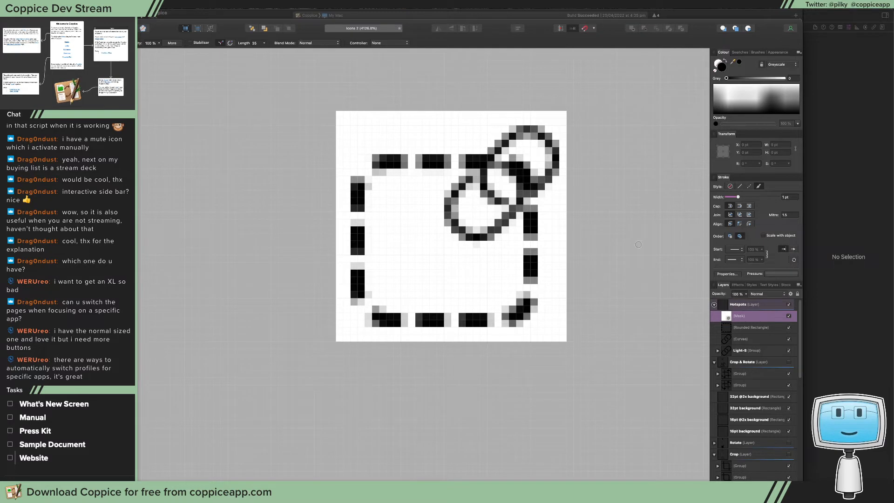
{"action": "key", "text": "m"}
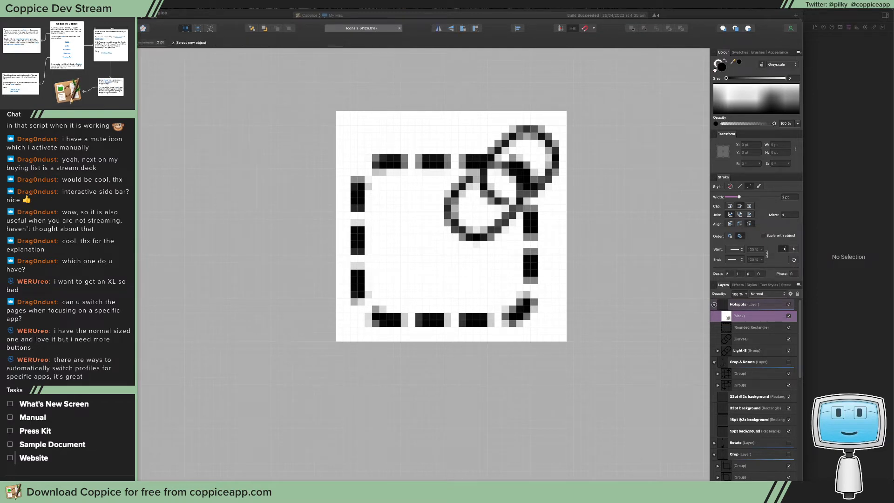
{"action": "left_click_drag", "start_coordinate": [567, 120], "coordinate": [456, 213]}
{"action": "key", "text": "super+z"}
{"action": "key", "text": "Delete"}
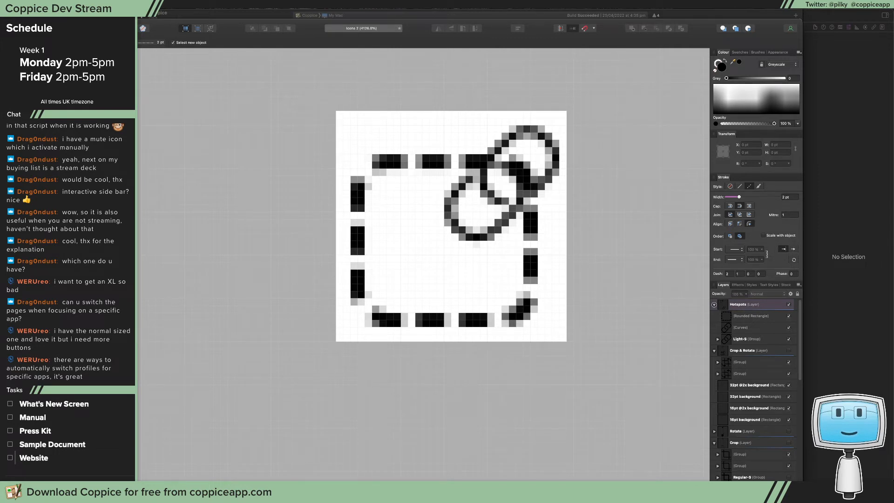
Draw a black rectangle about 14.6 by 14.1 pt over the small link in the Hotspots icon
{"action": "key", "text": "a"}
{"action": "left_click_drag", "start_coordinate": [568, 104], "coordinate": [447, 227]}
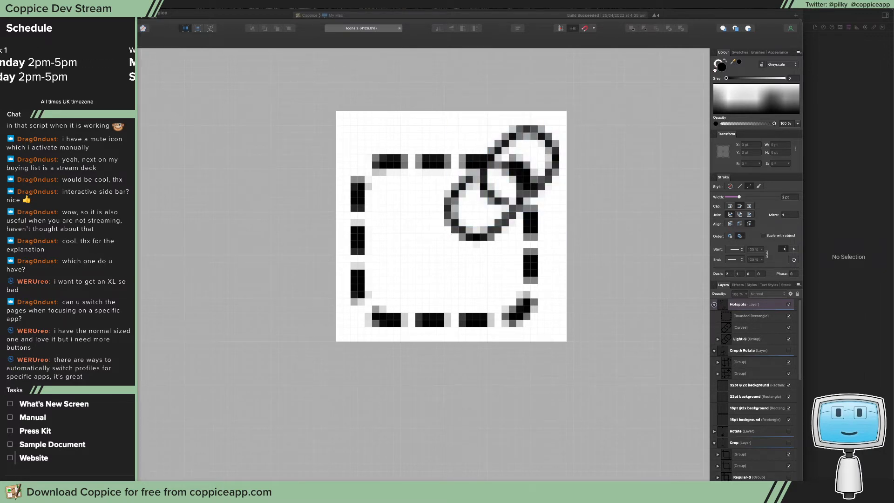
{"action": "left_click", "coordinate": [117, 216]}
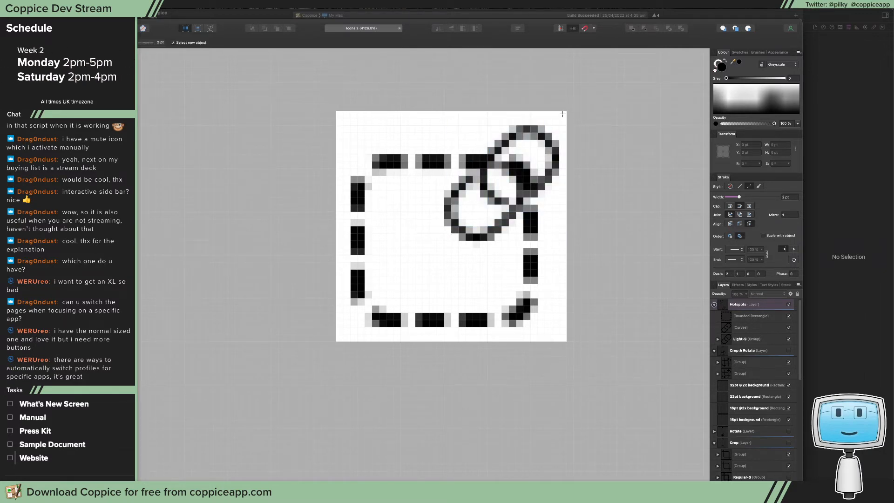
{"action": "left_click_drag", "start_coordinate": [562, 115], "coordinate": [457, 215]}
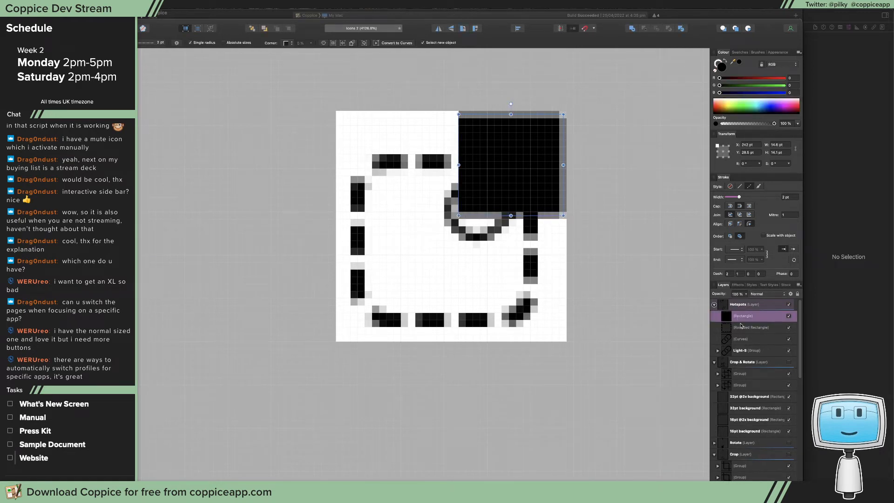
Try Rasterise To Mask on the black rectangle, undo it, and delete the rectangle
{"action": "right_click", "coordinate": [764, 319]}
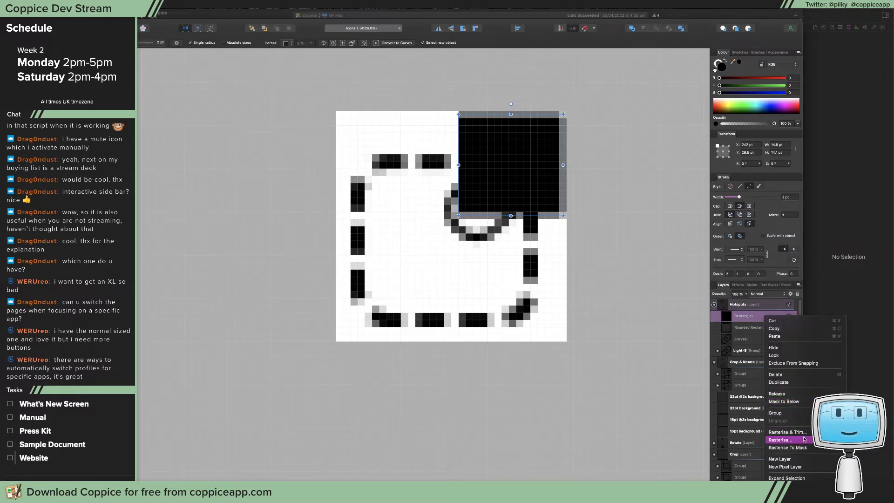
{"action": "left_click", "coordinate": [812, 448]}
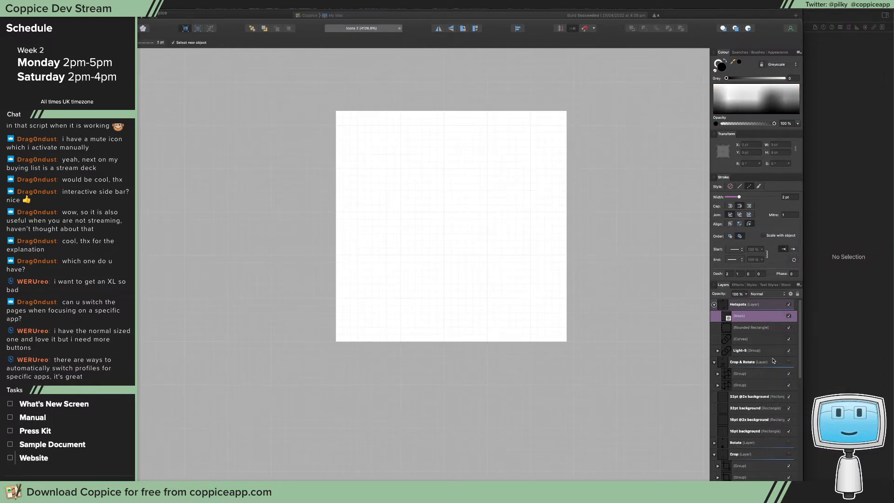
{"action": "key", "text": "super+z"}
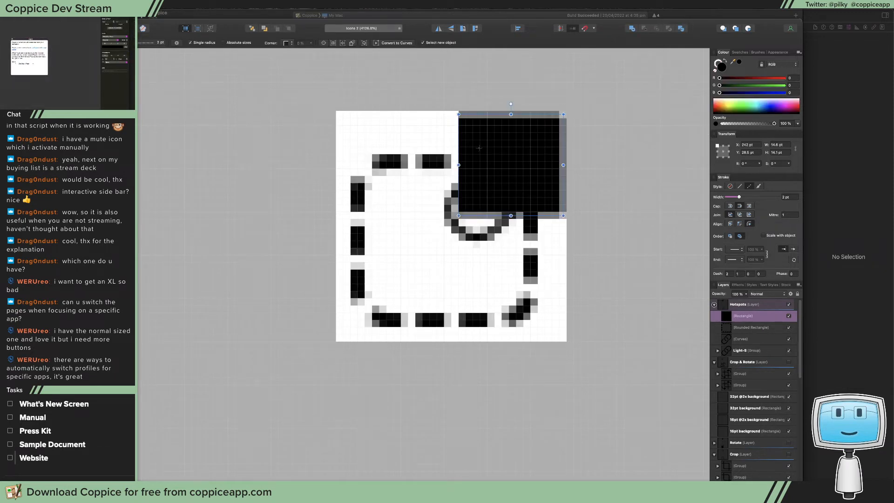
{"action": "key", "text": "Delete"}
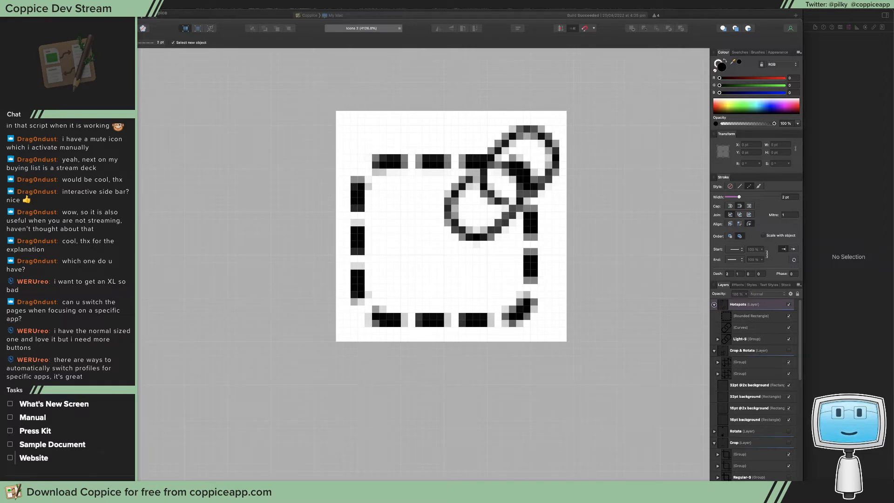
Draw a closed L-shaped Pen curve around the dashed rounded rectangle, leaving out the corner where the link overlaps it
{"action": "key", "text": "p"}
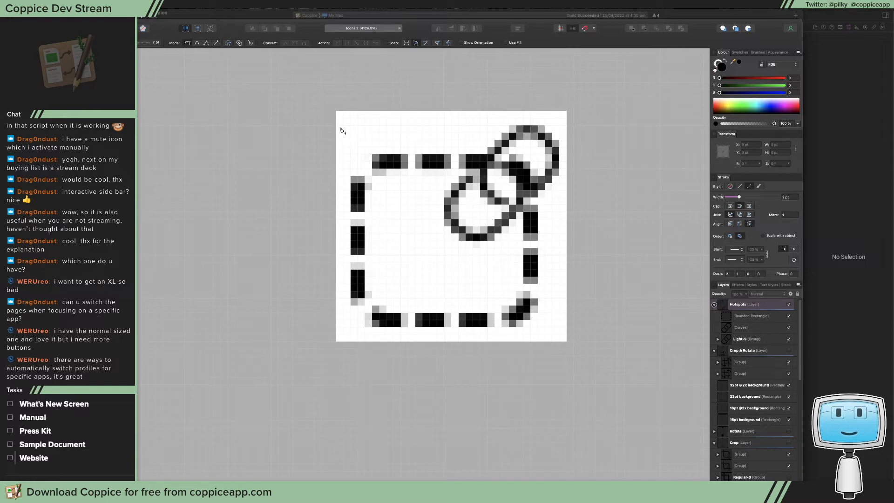
{"action": "left_click", "coordinate": [456, 127]}
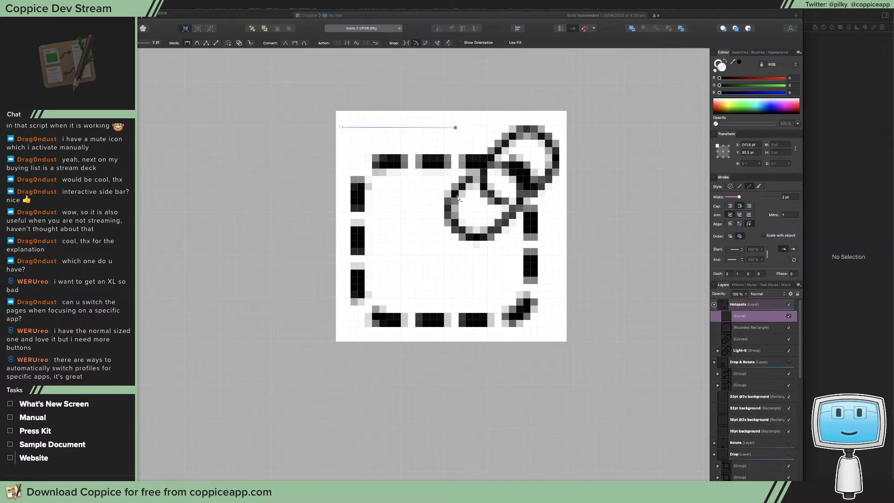
{"action": "left_click", "coordinate": [461, 228]}
{"action": "left_click", "coordinate": [516, 222]}
{"action": "left_click", "coordinate": [550, 222]}
{"action": "left_click", "coordinate": [550, 335]}
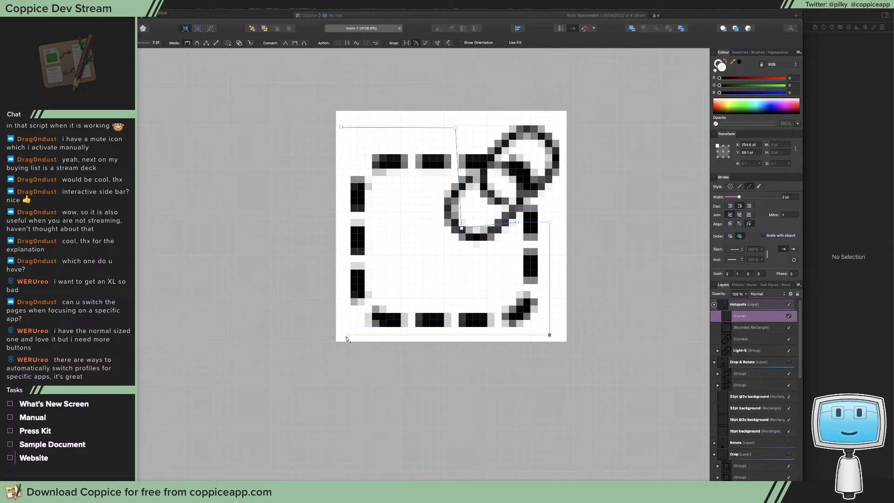
{"action": "left_click", "coordinate": [343, 335]}
{"action": "left_click", "coordinate": [341, 128]}
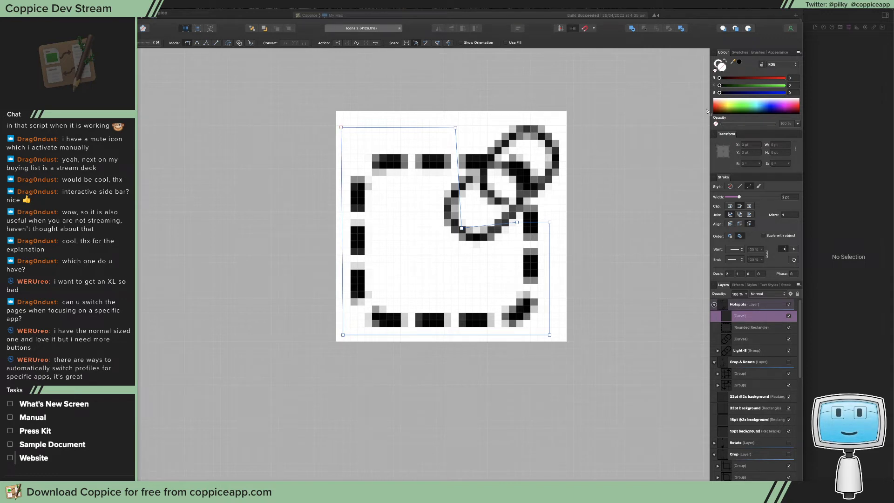
Fill the L-shaped curve with black and shift the two nodes of its inner vertical edge slightly away from the link
{"action": "left_click", "coordinate": [740, 62]}
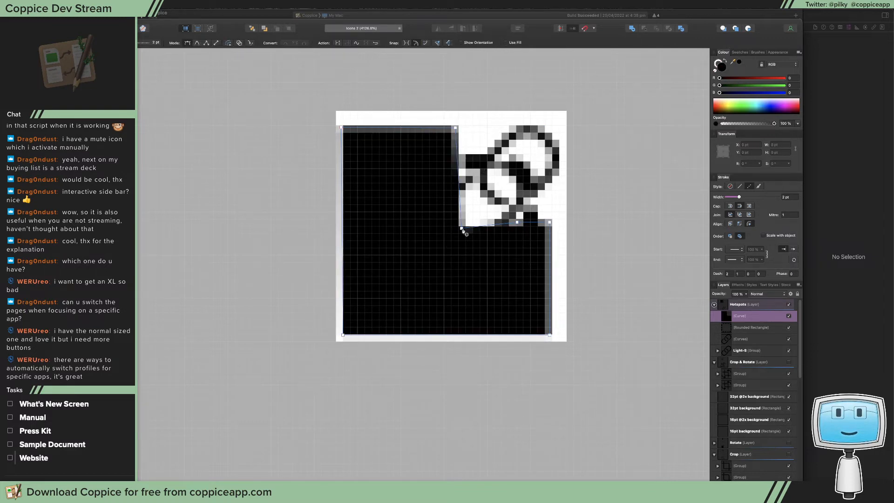
{"action": "left_click_drag", "start_coordinate": [462, 229], "coordinate": [454, 228]}
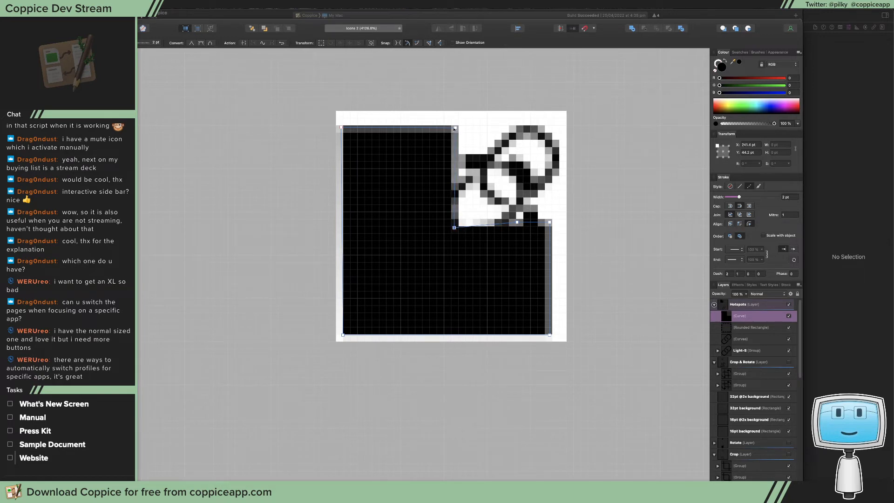
{"action": "left_click_drag", "start_coordinate": [455, 127], "coordinate": [452, 127]}
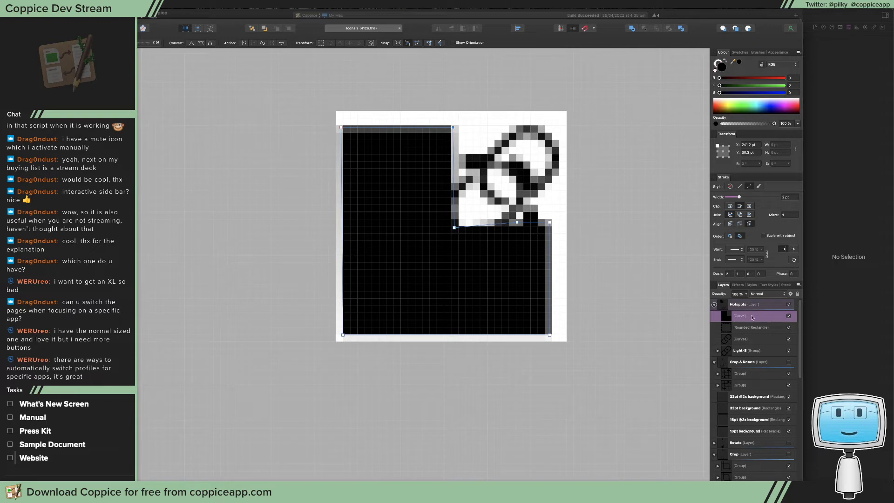
Move the black curve and the rounded rectangle out of the Hotspots layer, placing them above it with the curve on top
{"action": "mouse_move", "coordinate": [743, 316]}
{"action": "left_mouse_down"}
{"action": "mouse_move", "coordinate": [743, 328]}
{"action": "mouse_move", "coordinate": [748, 301]}
{"action": "mouse_move", "coordinate": [736, 319]}
{"action": "mouse_move", "coordinate": [736, 304]}
{"action": "left_mouse_up"}
{"action": "left_click", "coordinate": [743, 329]}
{"action": "left_click", "coordinate": [744, 317], "text": "shift"}
{"action": "left_click", "coordinate": [748, 319]}
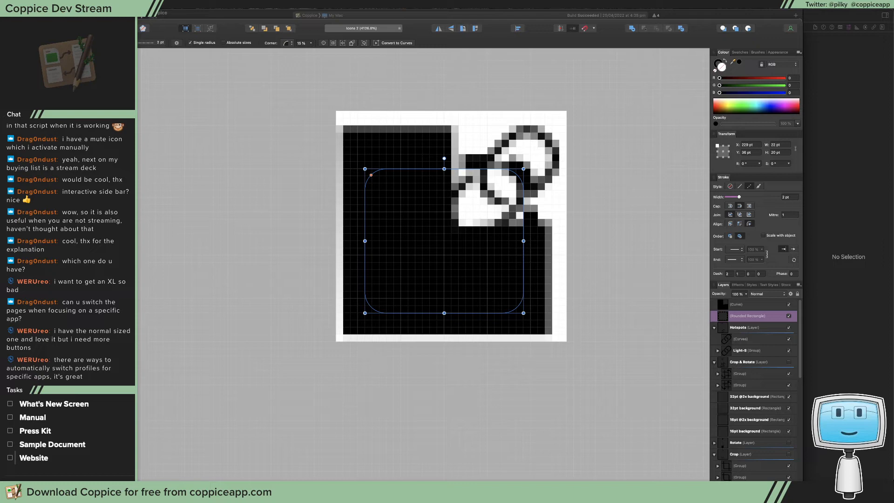
Switch to Safari, read the Logos By Nick article on creating a clipping mask with Affinity Designer, and return to the icon document
{"action": "left_click_drag", "start_coordinate": [0, 27], "coordinate": [666, 27]}
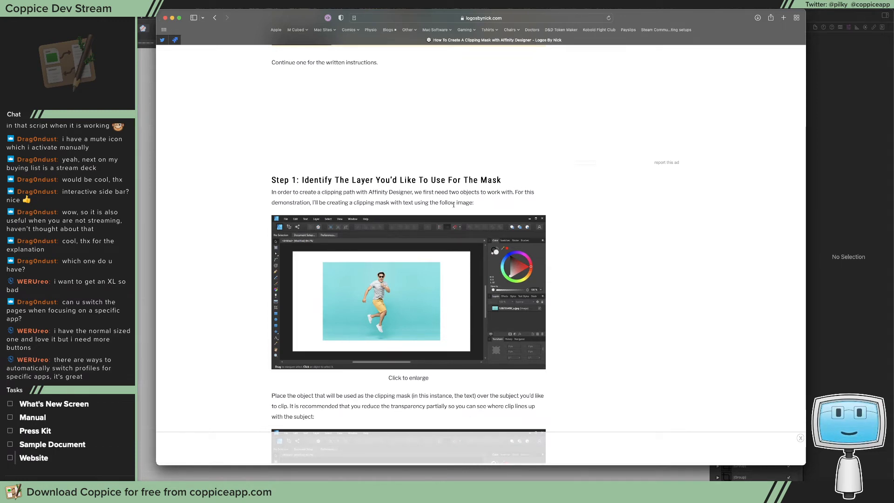
{"action": "scroll", "coordinate": [440, 206], "scroll_direction": "down", "scroll_amount": 1}
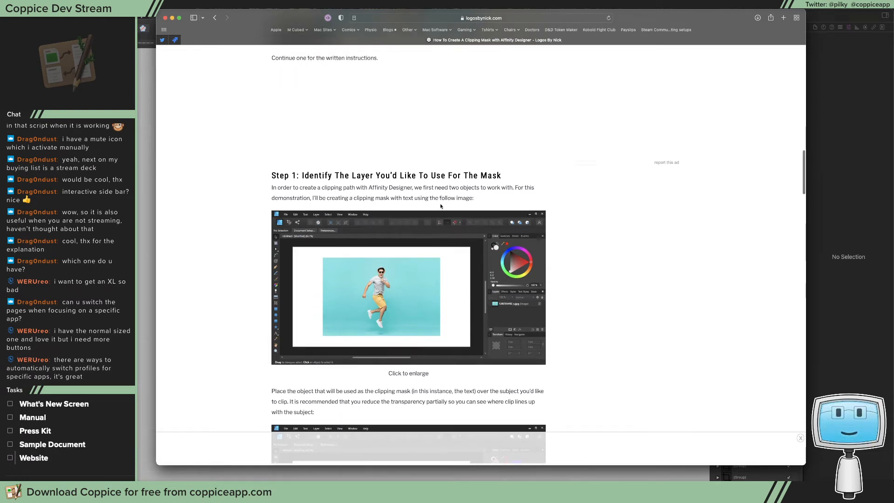
{"action": "scroll", "coordinate": [441, 205], "scroll_direction": "down", "scroll_amount": 5}
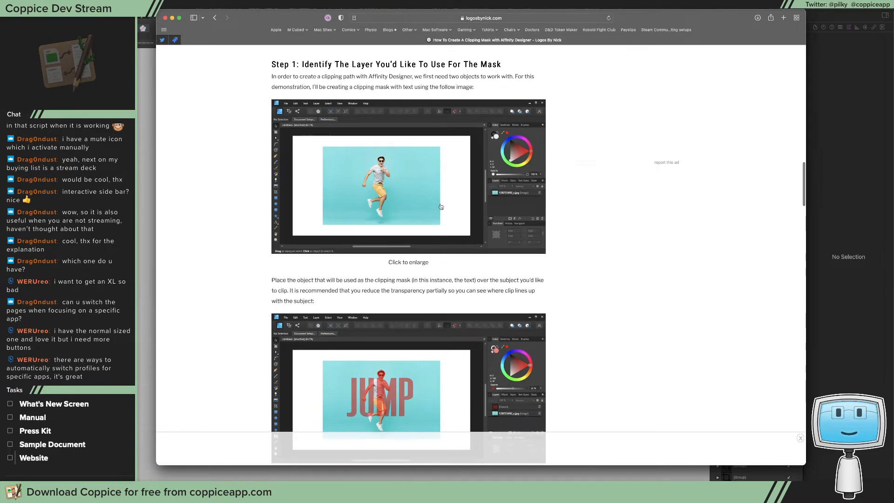
{"action": "scroll", "coordinate": [440, 206], "scroll_direction": "down", "scroll_amount": 1}
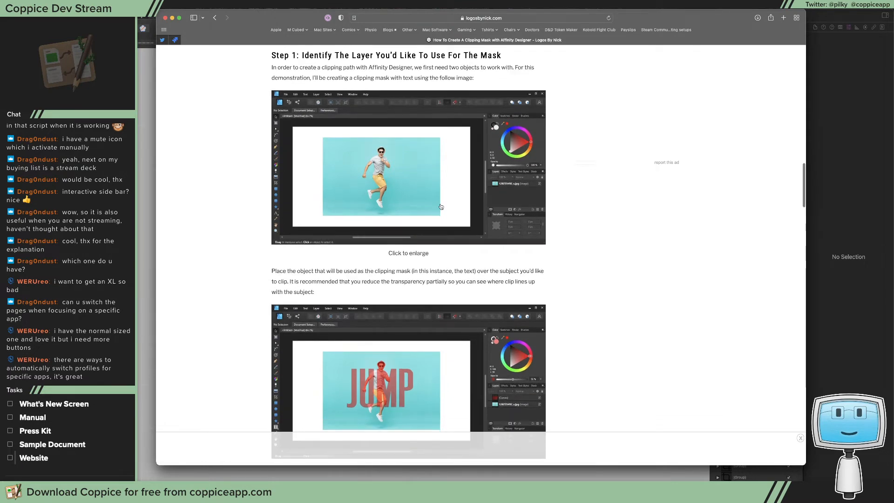
{"action": "scroll", "coordinate": [440, 207], "scroll_direction": "down", "scroll_amount": 8}
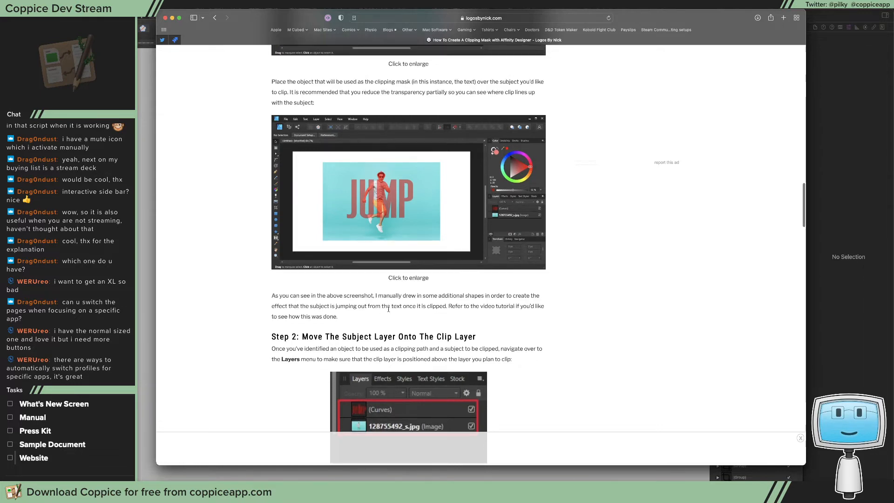
{"action": "scroll", "coordinate": [388, 309], "scroll_direction": "down", "scroll_amount": 5}
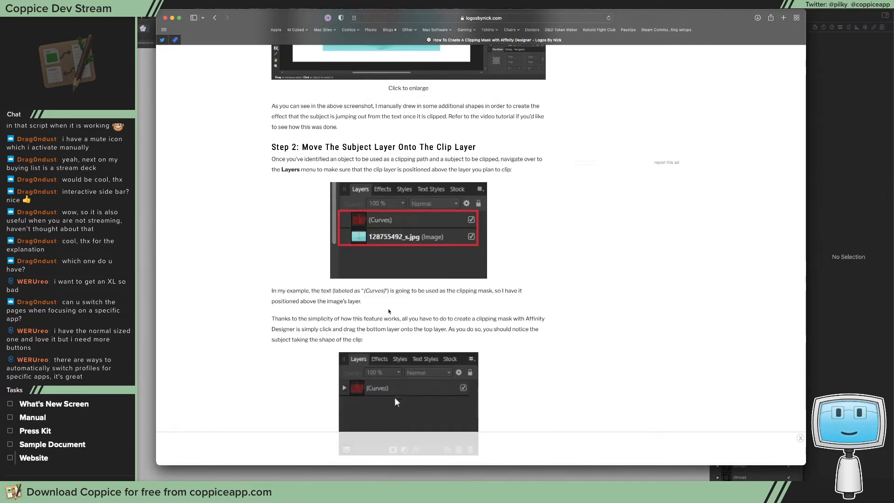
{"action": "scroll", "coordinate": [389, 311], "scroll_direction": "up", "scroll_amount": 4}
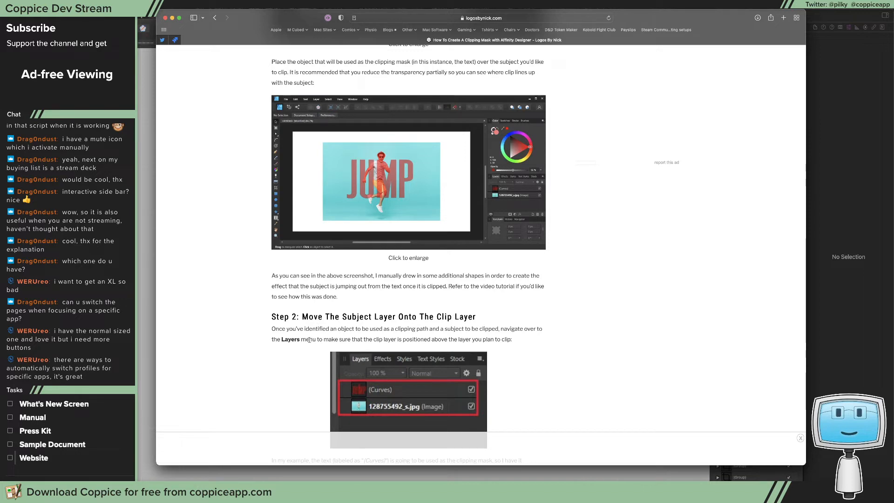
{"action": "scroll", "coordinate": [311, 336], "scroll_direction": "down", "scroll_amount": 2}
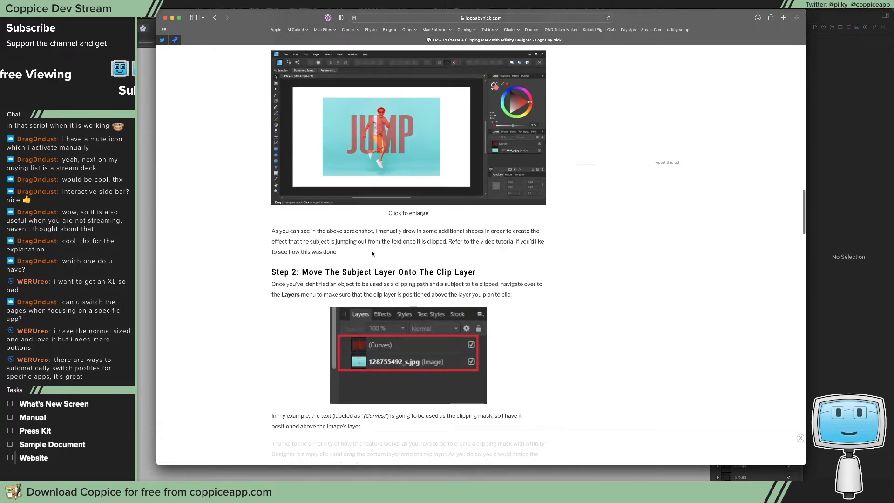
{"action": "scroll", "coordinate": [443, 292], "scroll_direction": "down", "scroll_amount": 3}
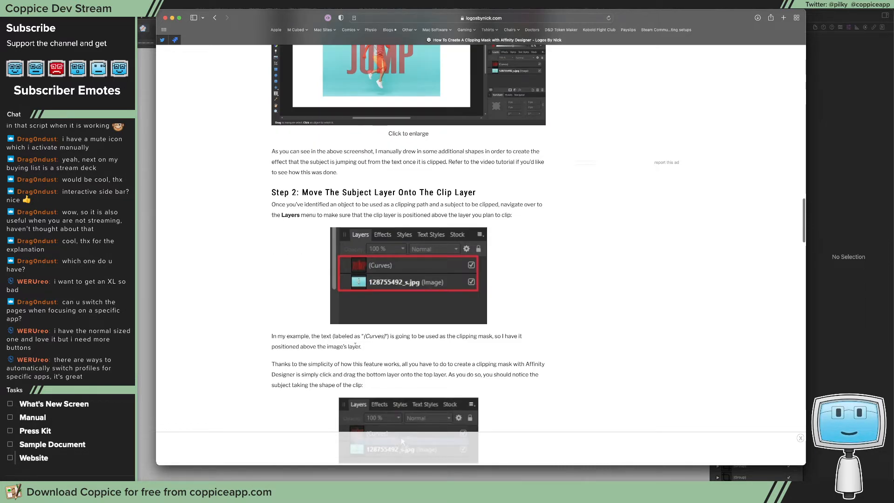
{"action": "scroll", "coordinate": [326, 347], "scroll_direction": "down", "scroll_amount": 1}
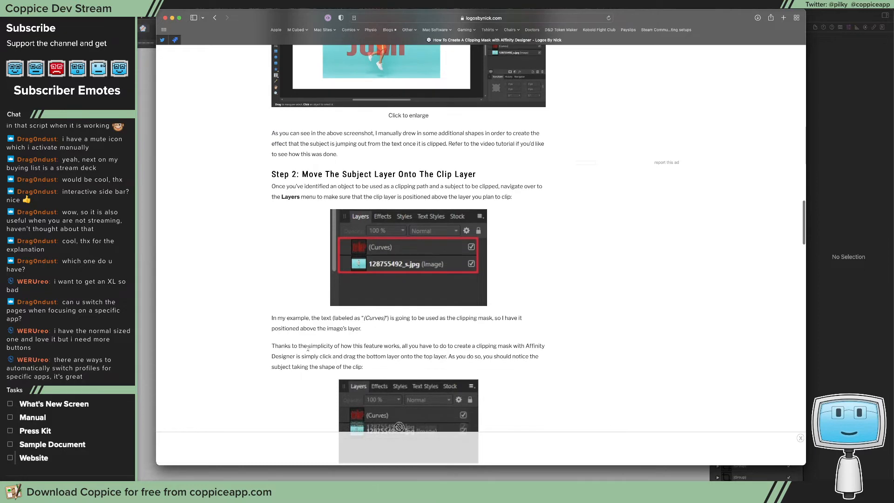
{"action": "scroll", "coordinate": [307, 349], "scroll_direction": "down", "scroll_amount": 1}
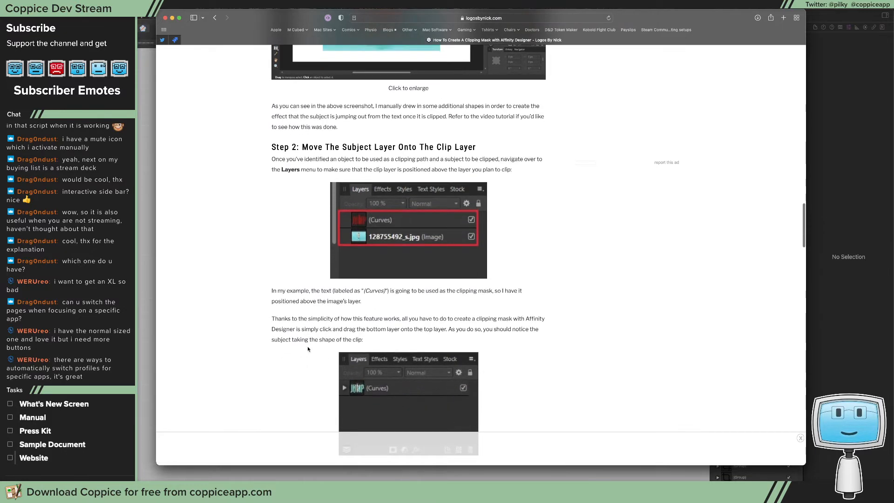
{"action": "scroll", "coordinate": [308, 348], "scroll_direction": "down", "scroll_amount": 5}
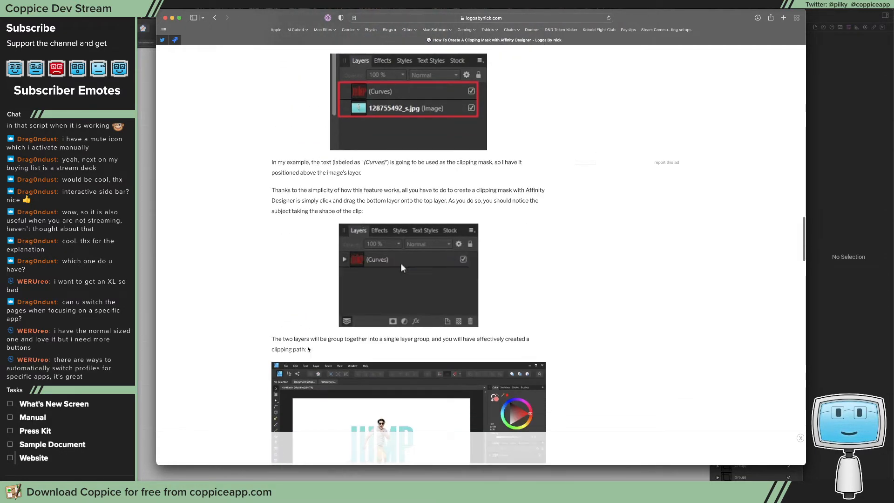
{"action": "scroll", "coordinate": [308, 348], "scroll_direction": "down", "scroll_amount": 6}
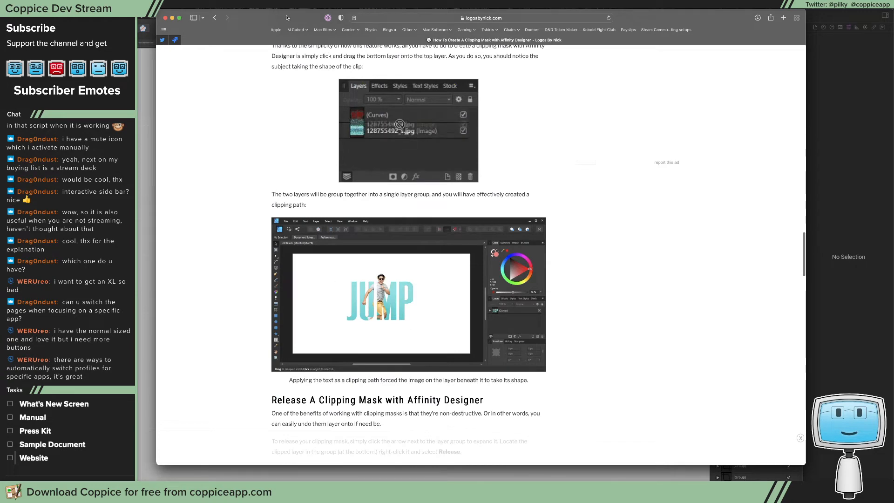
{"action": "key", "text": "super+Tab"}
{"action": "left_click", "coordinate": [676, 316]}
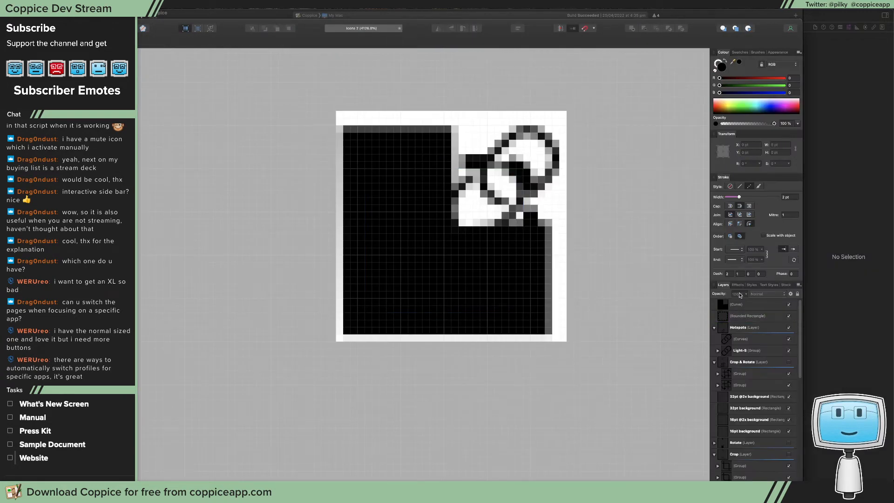
Examine the blend modes and Blend Options available for the rounded rectangle
{"action": "left_click", "coordinate": [749, 316]}
{"action": "left_click", "coordinate": [761, 295]}
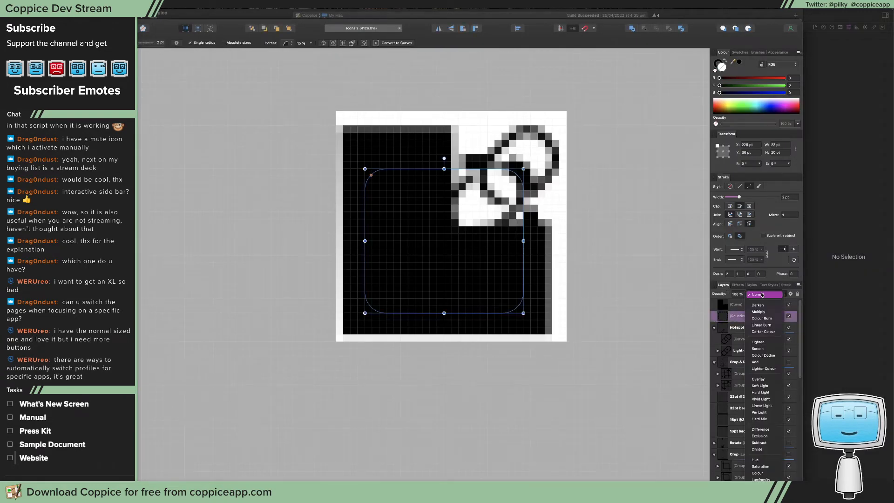
{"action": "left_click", "coordinate": [761, 295]}
{"action": "left_click", "coordinate": [791, 294]}
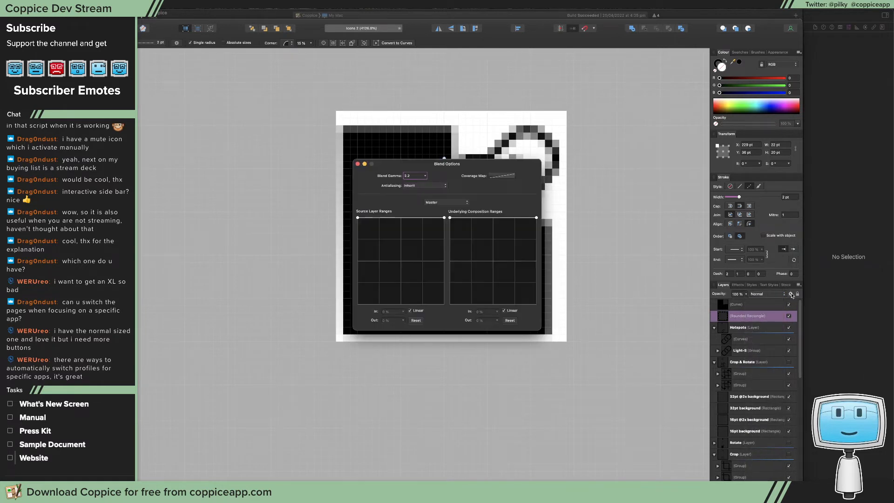
{"action": "left_click", "coordinate": [357, 164]}
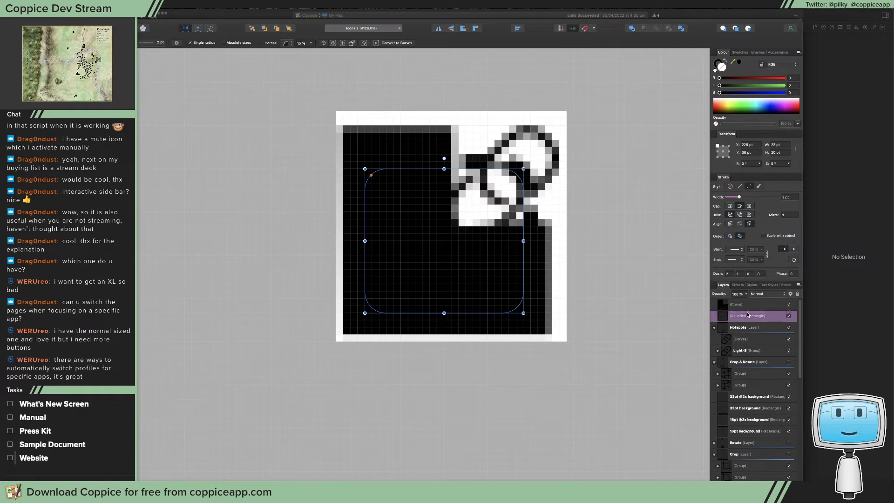
Try to nest the rounded rectangle inside the black curve as a clipping mask and check its layer commands
{"action": "left_click_drag", "start_coordinate": [747, 314], "coordinate": [751, 308]}
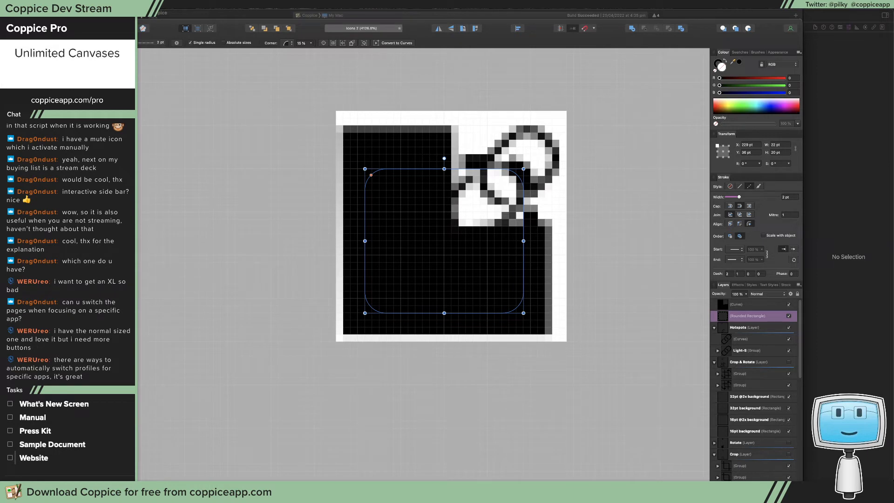
{"action": "right_click", "coordinate": [732, 307]}
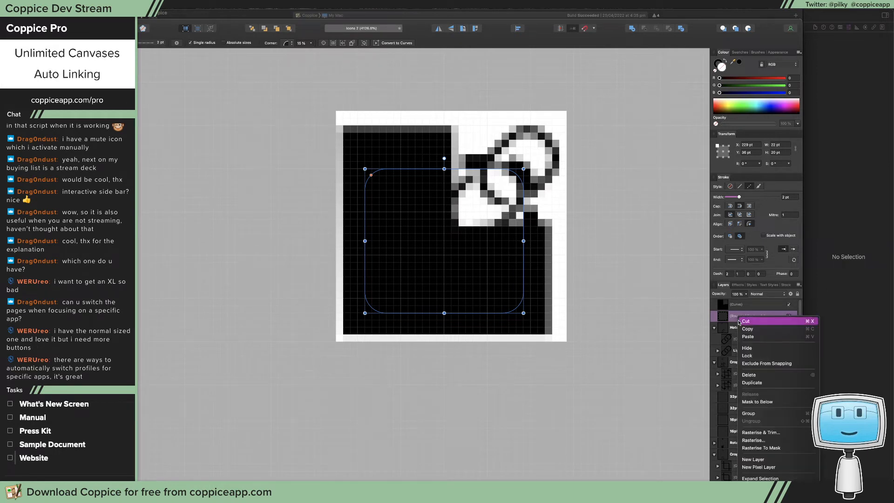
{"action": "left_click", "coordinate": [610, 379]}
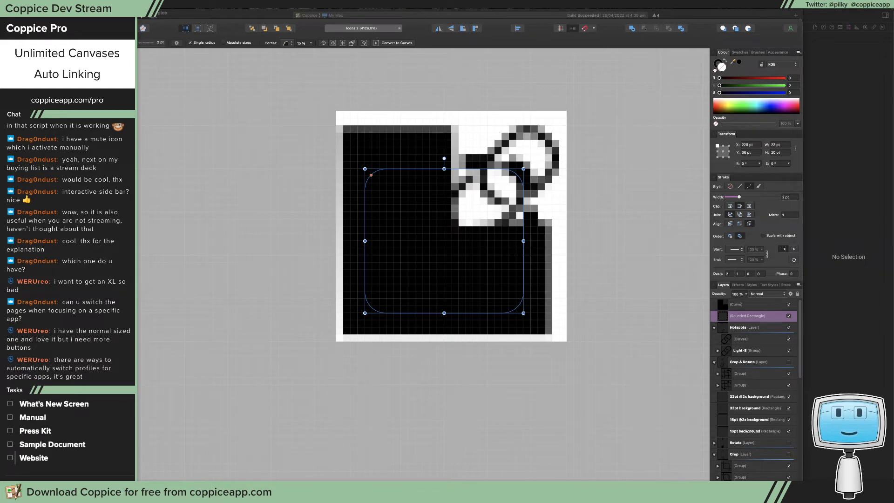
Switch to Safari, skim the Affinity Spotlight article Masking explained for masking in Designer, and return to the icon document
{"action": "left_click_drag", "start_coordinate": [893, 35], "coordinate": [281, 54]}
{"action": "scroll", "coordinate": [425, 209], "scroll_direction": "down", "scroll_amount": 10}
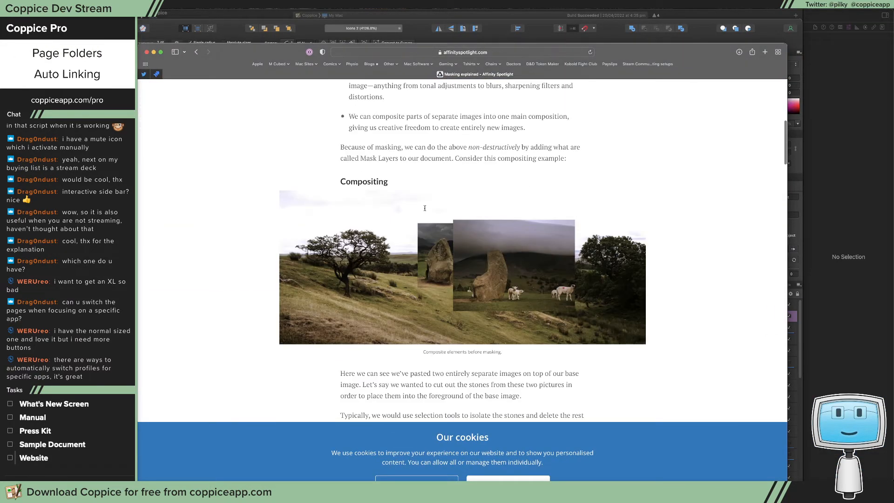
{"action": "scroll", "coordinate": [424, 208], "scroll_direction": "down", "scroll_amount": 3}
{"action": "scroll", "coordinate": [428, 225], "scroll_direction": "up", "scroll_amount": 15}
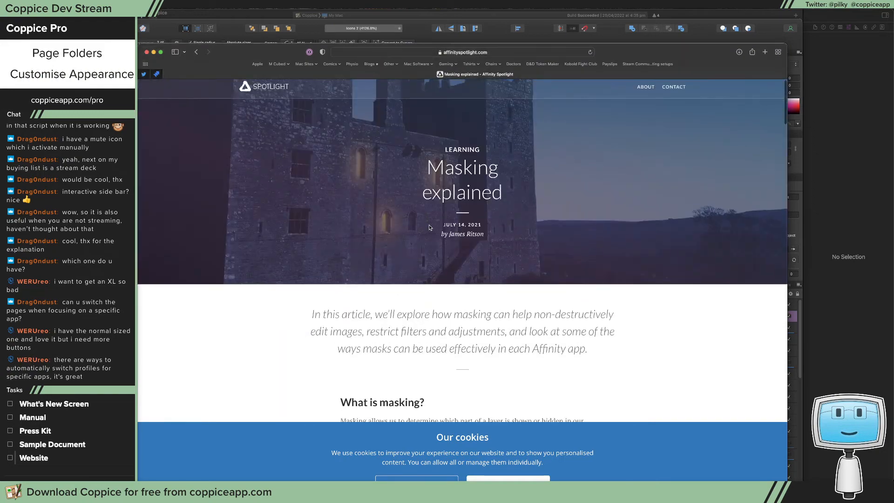
{"action": "scroll", "coordinate": [429, 225], "scroll_direction": "down", "scroll_amount": 5}
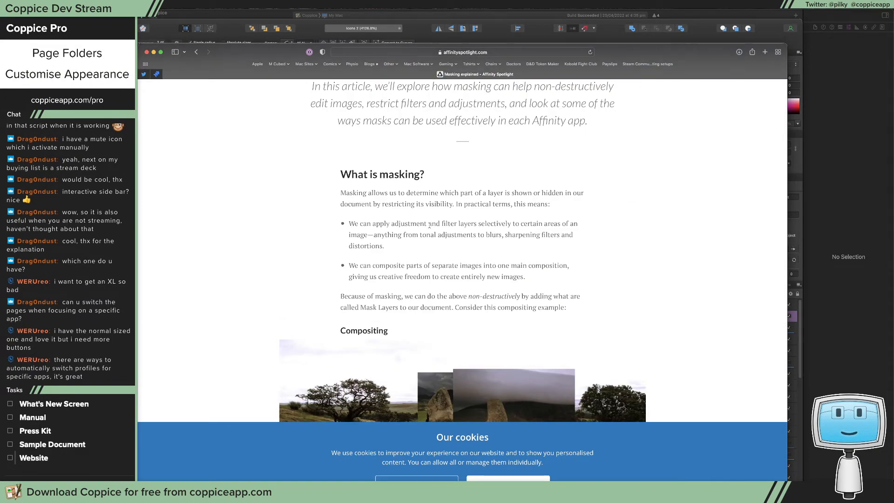
{"action": "scroll", "coordinate": [428, 224], "scroll_direction": "down", "scroll_amount": 7}
{"action": "scroll", "coordinate": [429, 226], "scroll_direction": "down", "scroll_amount": 10}
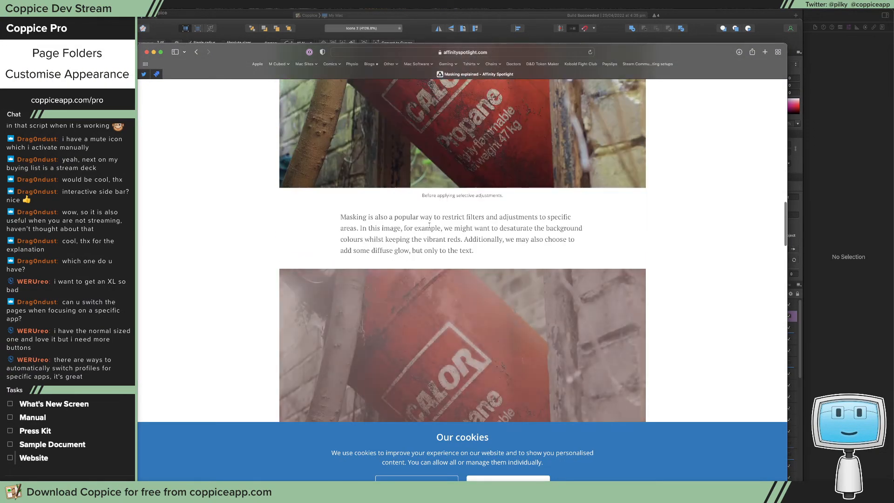
{"action": "scroll", "coordinate": [429, 227], "scroll_direction": "down", "scroll_amount": 8}
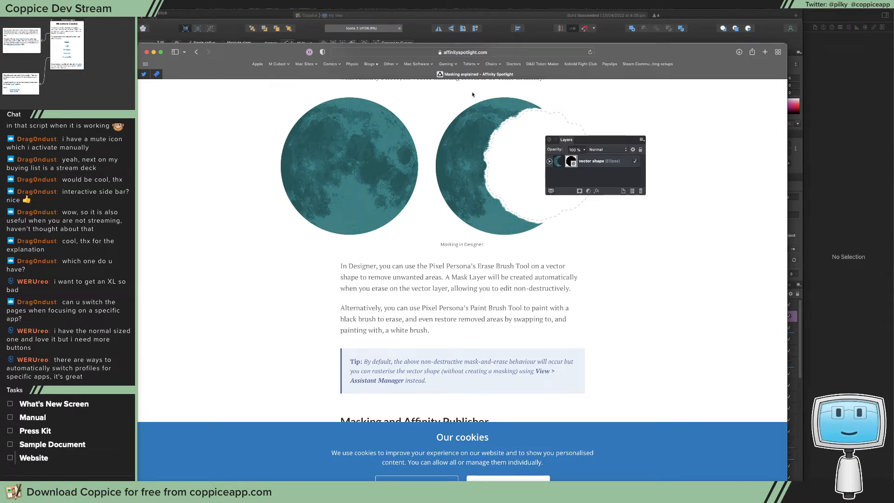
{"action": "left_click_drag", "start_coordinate": [285, 55], "coordinate": [893, 172]}
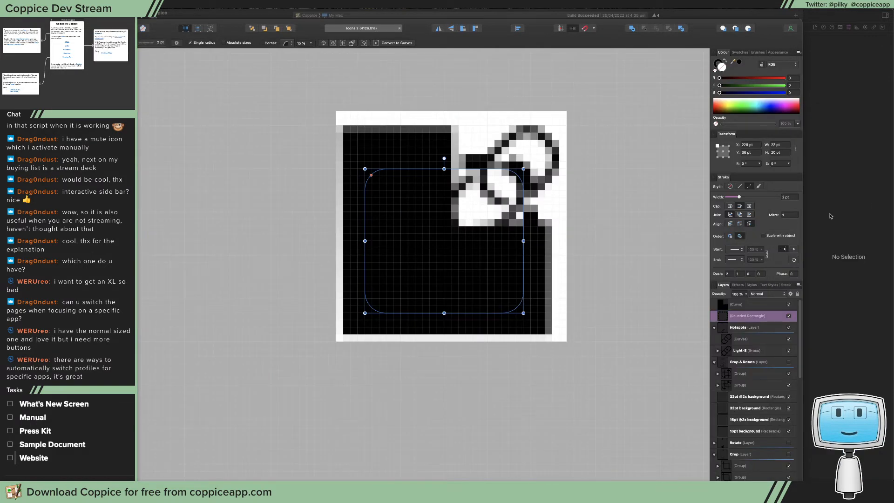
Undo the last changes made while trying to clip the rounded rectangle to the curve
{"action": "key", "text": "super+z"}
{"action": "key", "text": "super+z"}
{"action": "key", "text": "super+z"}
{"action": "key", "text": "super+z"}
{"action": "key", "text": "super+z"}
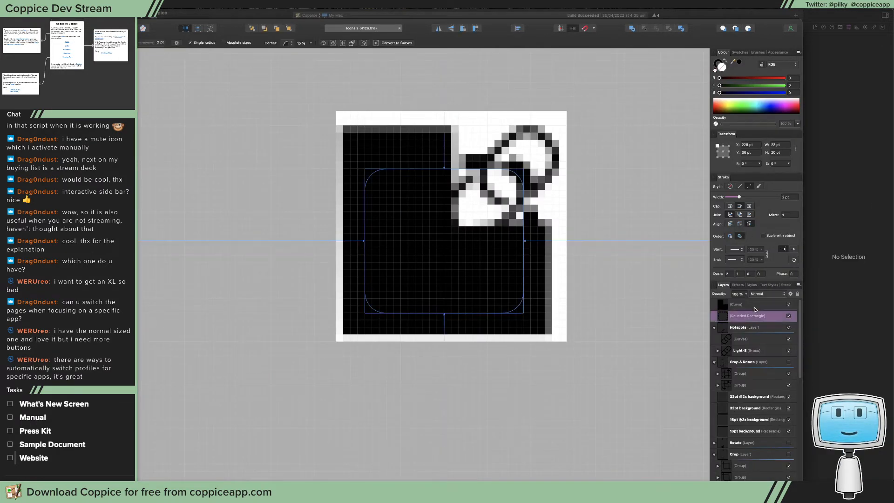
Undo the remaining clipping changes and the curve's black fill, and delete the helper curve above the rounded rectangle
{"action": "key", "text": "super+z"}
{"action": "key", "text": "super+z"}
{"action": "key", "text": "super+z"}
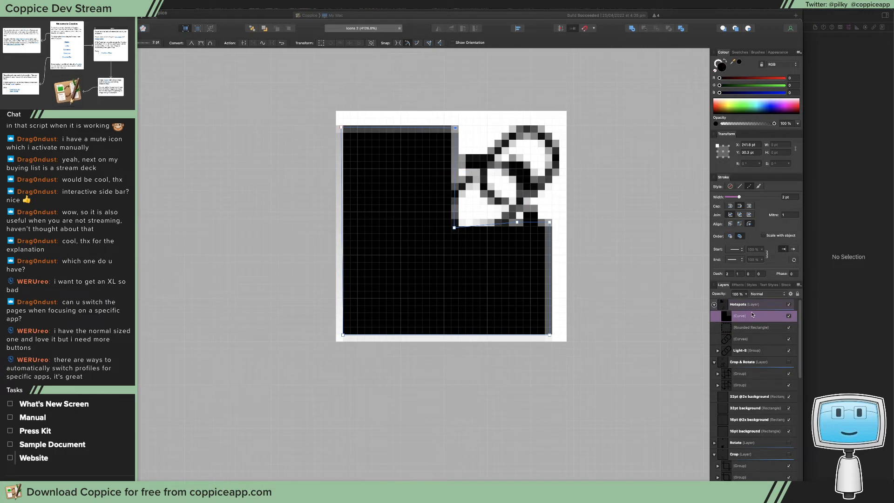
{"action": "key", "text": "super+z"}
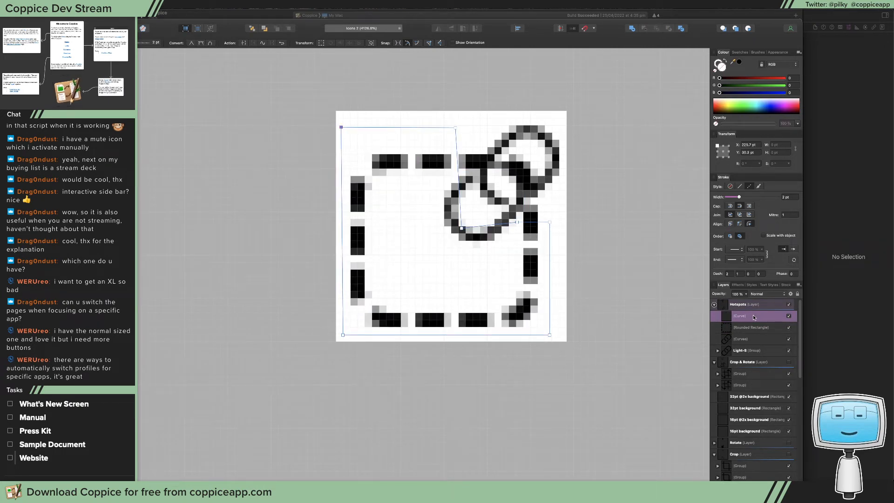
{"action": "right_click", "coordinate": [755, 317]}
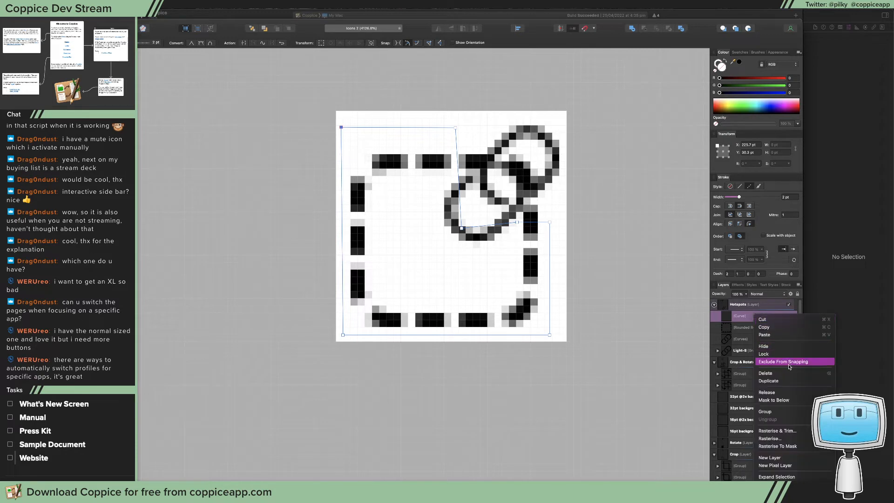
{"action": "left_click", "coordinate": [770, 351]}
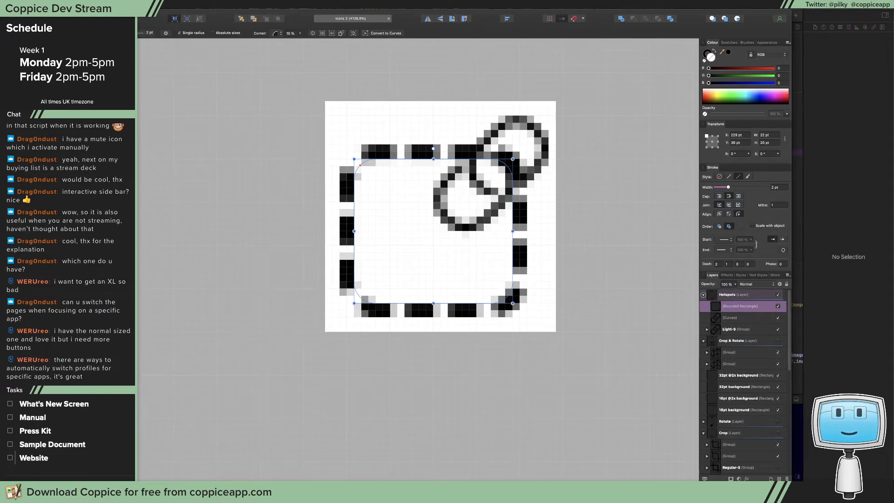
In the Pixel Persona, use the Erase Brush at 100% hardness to erase the rounded rectangle's dashes around the chain link
{"action": "key", "text": "super+grave"}
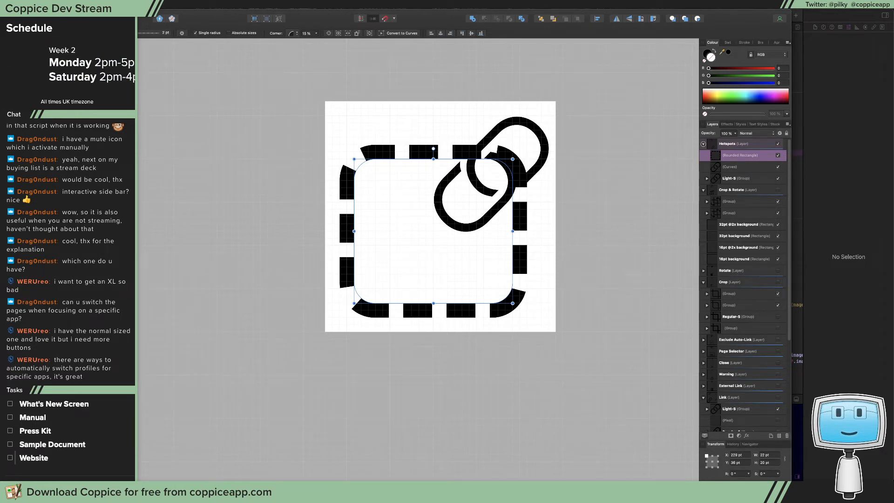
{"action": "key", "text": "e"}
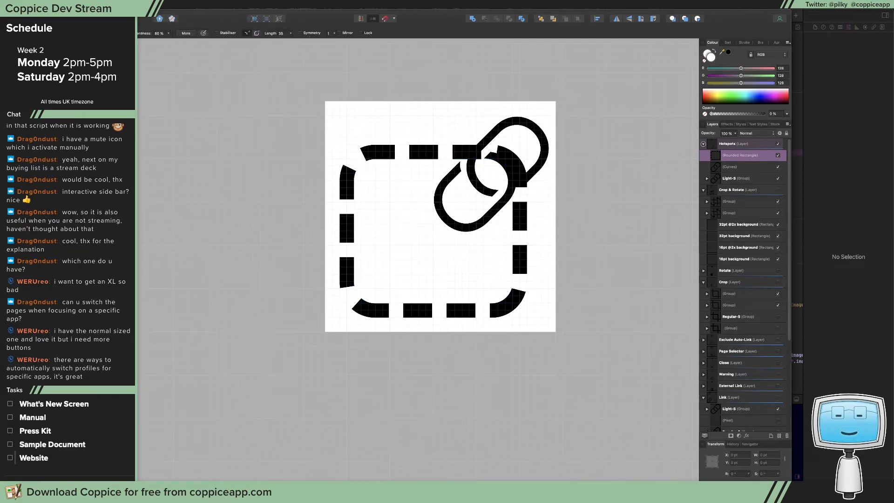
{"action": "left_click", "coordinate": [166, 33]}
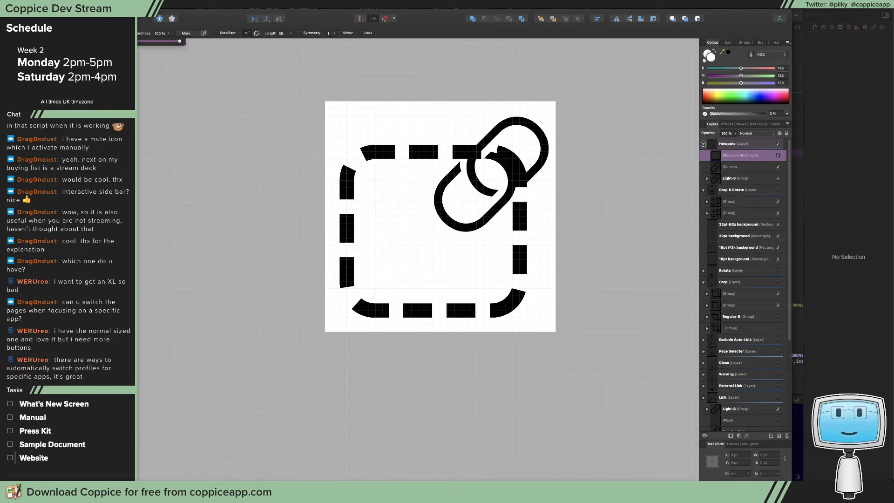
{"action": "key", "text": "Escape"}
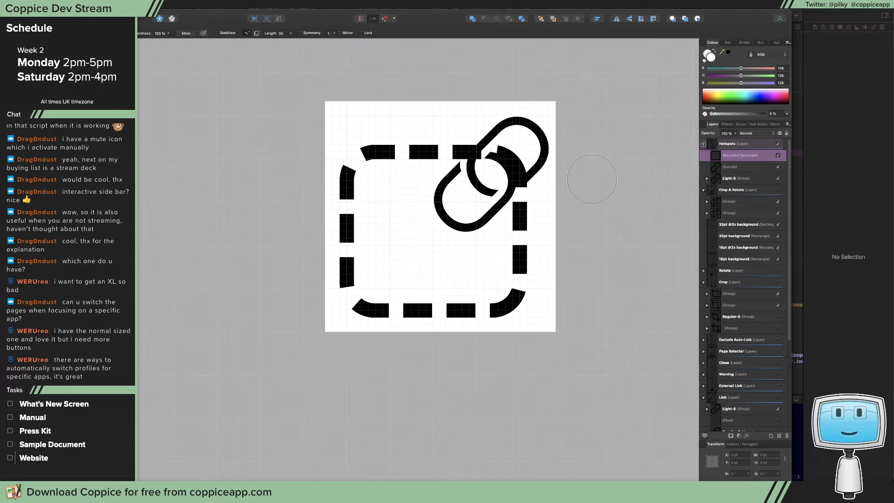
{"action": "left_click_drag", "start_coordinate": [517, 165], "coordinate": [483, 147]}
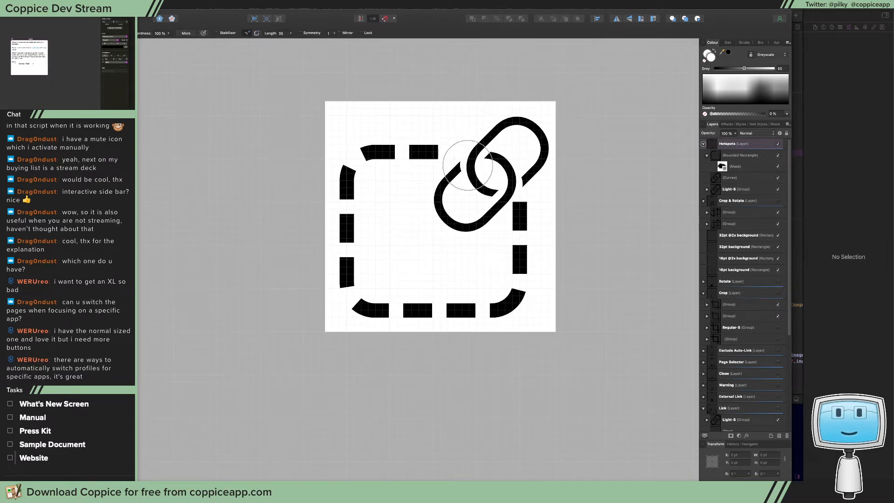
{"action": "left_click", "coordinate": [509, 188]}
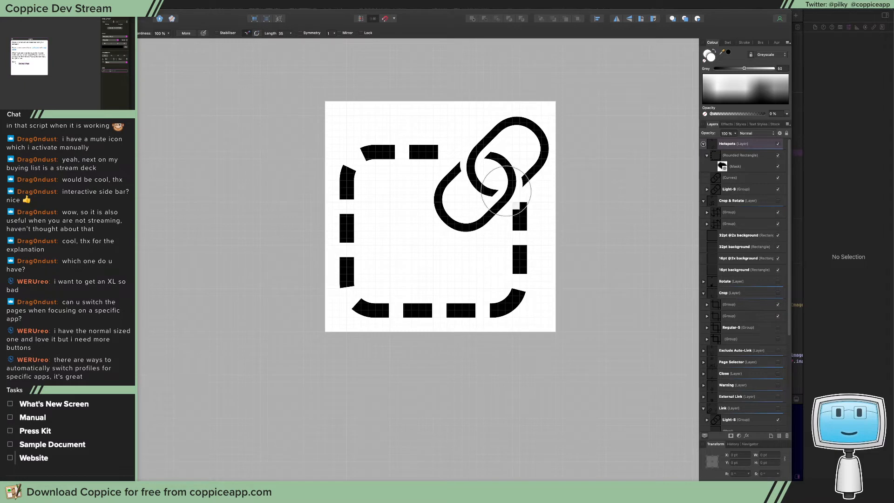
{"action": "left_click", "coordinate": [505, 193]}
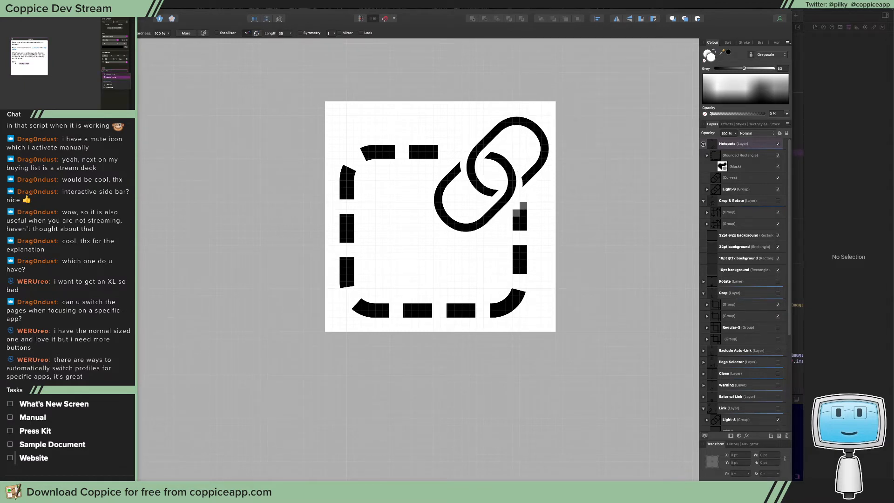
Preview the icon in Pixels (Retina) view mode, return to the Designer Persona and apply the same view mode there
{"action": "left_click", "coordinate": [135, 5]}
{"action": "mouse_move", "coordinate": [160, 53]}
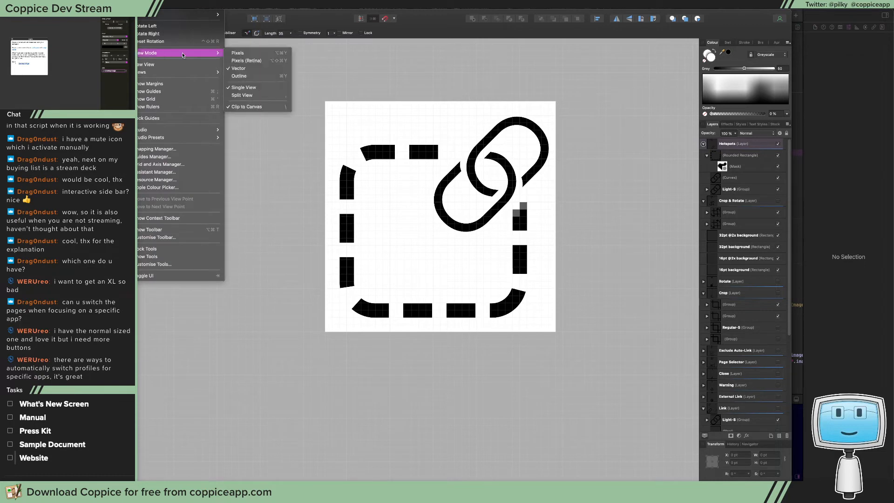
{"action": "left_click", "coordinate": [234, 61]}
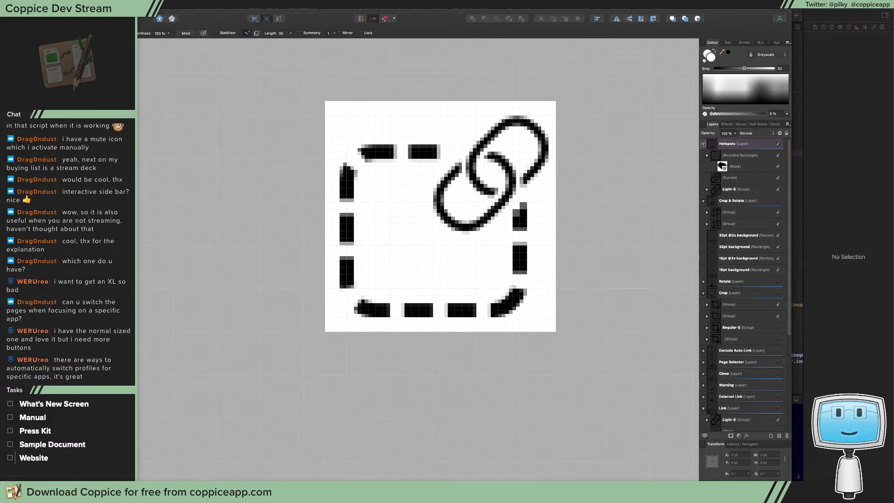
{"action": "key", "text": "super+1"}
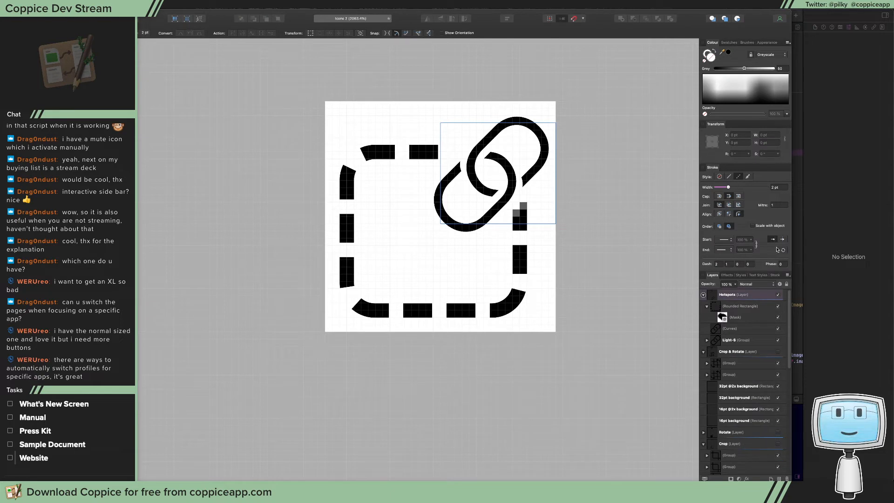
{"action": "left_click", "coordinate": [171, 5]}
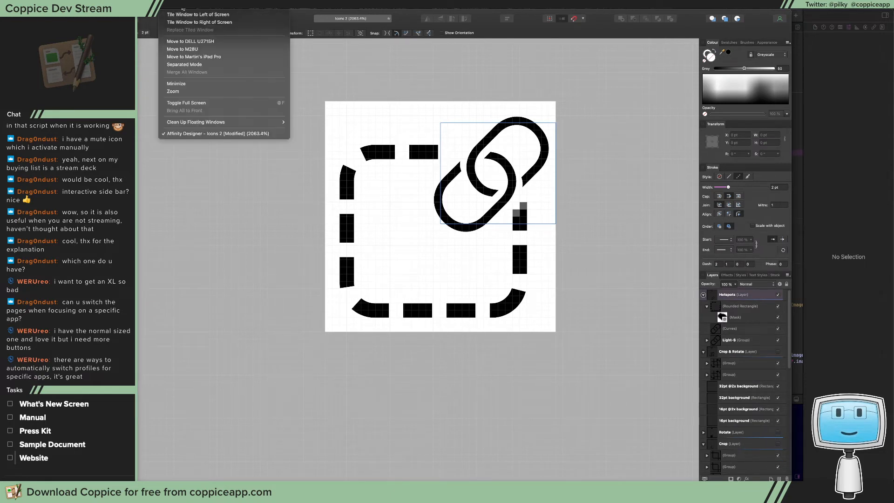
{"action": "mouse_move", "coordinate": [150, 4]}
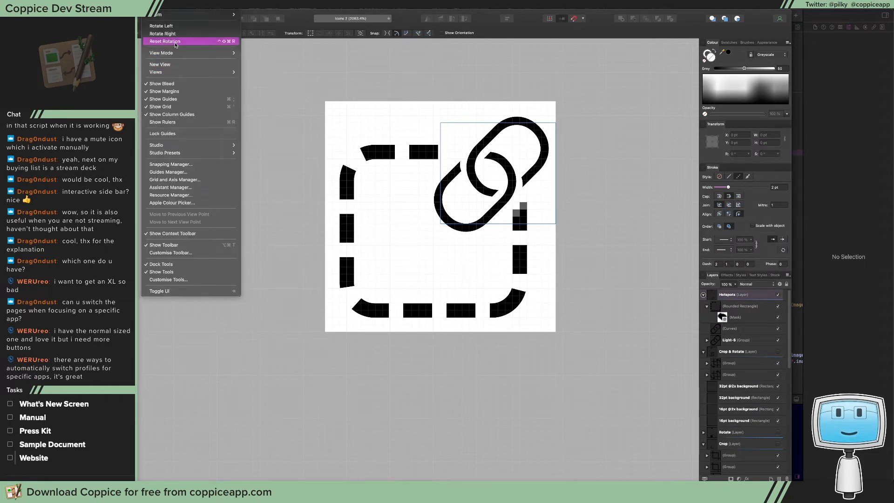
{"action": "mouse_move", "coordinate": [215, 55]}
{"action": "left_click", "coordinate": [262, 60]}
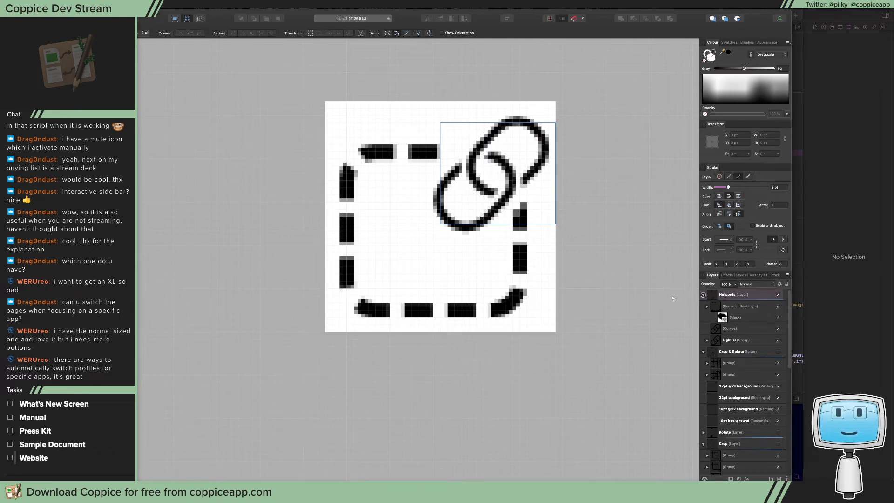
Select the masked rounded rectangle and change the Designer Persona's view mode to Pixels
{"action": "left_click", "coordinate": [745, 308]}
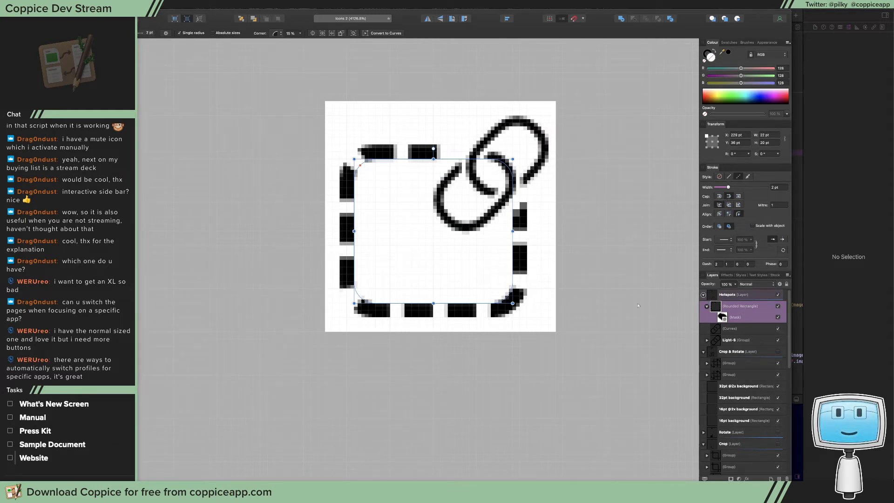
{"action": "left_click", "coordinate": [150, 5]}
{"action": "mouse_move", "coordinate": [185, 53]}
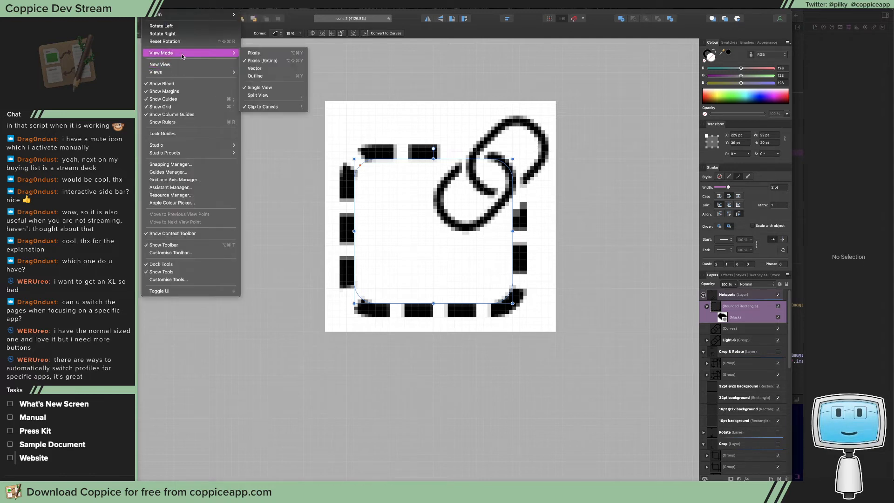
{"action": "left_click", "coordinate": [276, 55]}
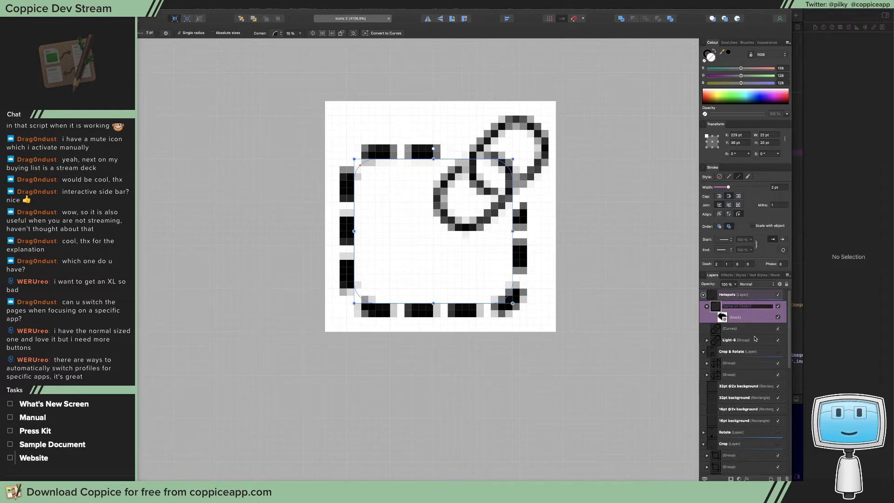
{"action": "left_click", "coordinate": [755, 340]}
{"action": "left_click", "coordinate": [748, 331]}
Duplicate the masked rounded rectangle from the upper 32pt square onto the larger 32pt square below it
{"action": "key", "text": "super+0"}
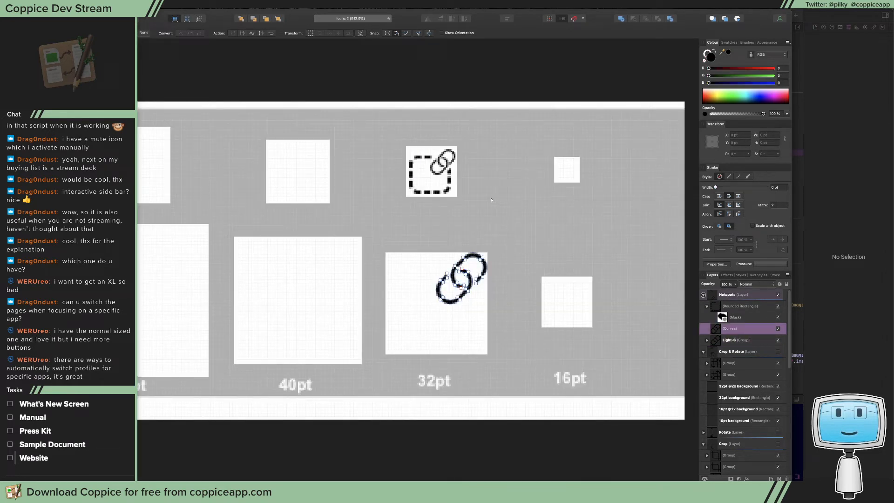
{"action": "left_click", "coordinate": [492, 200]}
{"action": "key", "text": "v"}
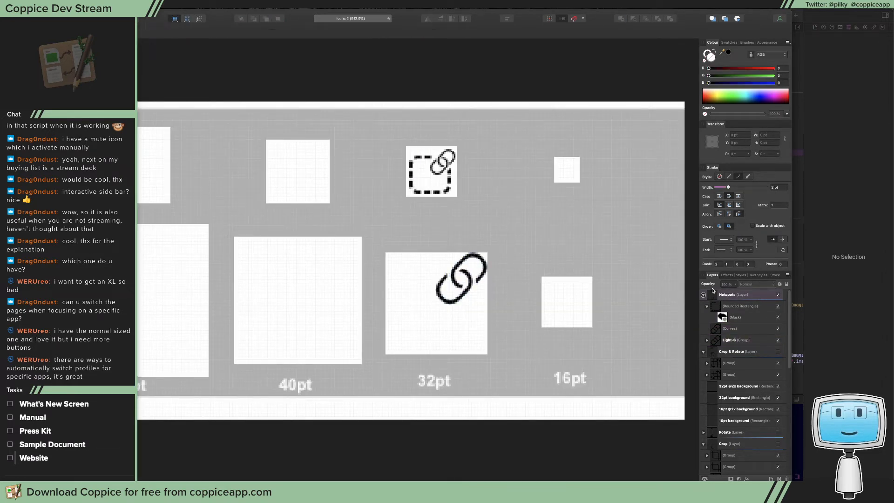
{"action": "left_click", "coordinate": [737, 307]}
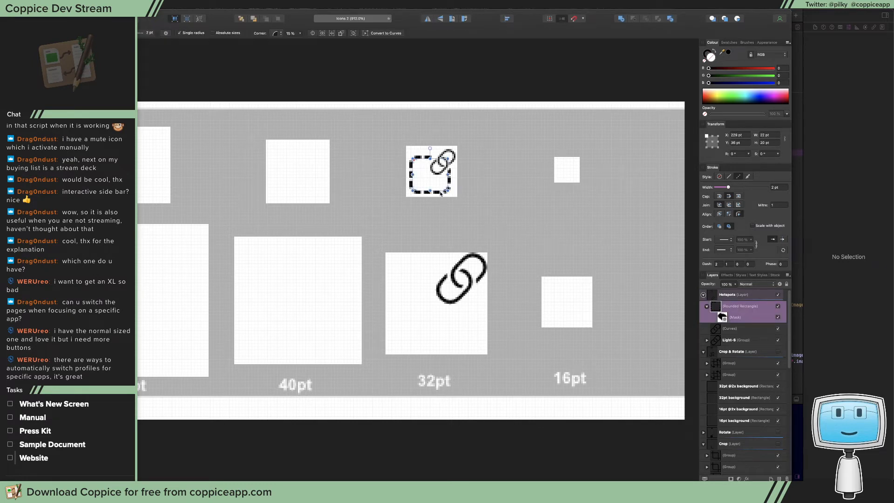
{"action": "left_click_drag", "start_coordinate": [440, 194], "coordinate": [447, 331]}
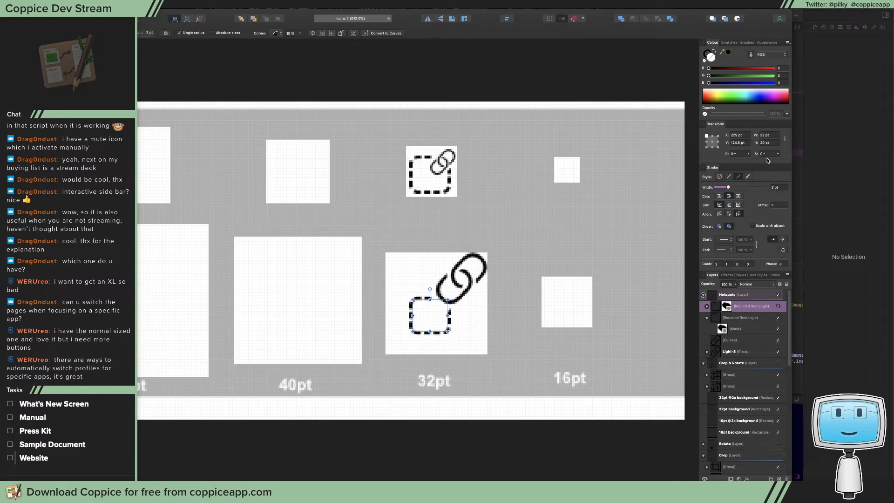
Scale the duplicated rectangle proportionally to 44 pt wide, move it behind the large link and set its stroke width to 4 pt
{"action": "double_click", "coordinate": [761, 134]}
{"action": "type", "text": "44"}
{"action": "key", "text": "Return"}
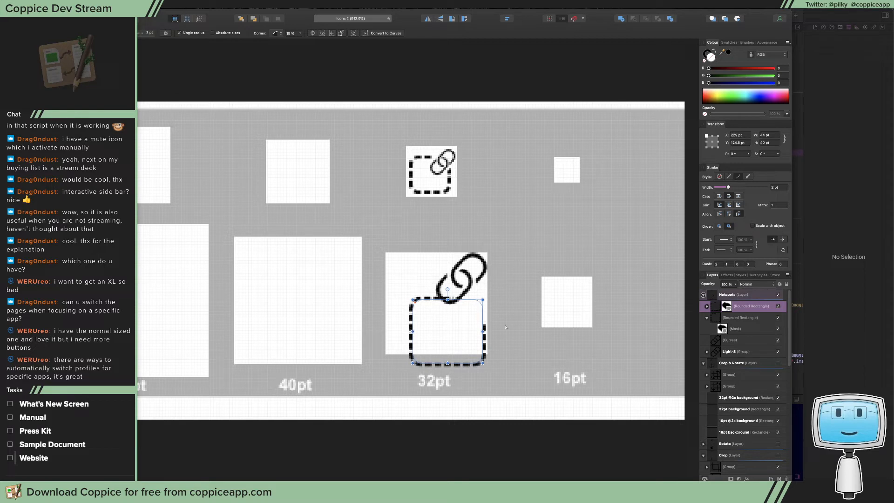
{"action": "key", "text": "v"}
{"action": "left_click_drag", "start_coordinate": [428, 349], "coordinate": [417, 318]}
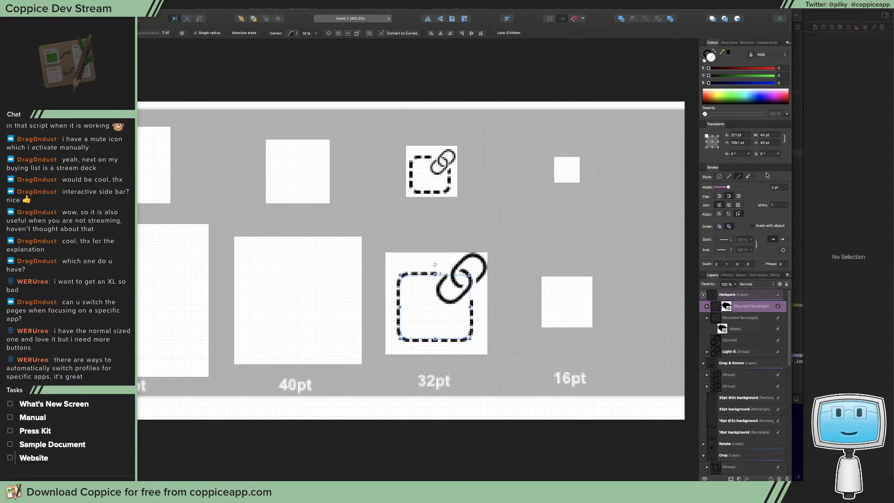
{"action": "left_click_drag", "start_coordinate": [729, 188], "coordinate": [732, 188]}
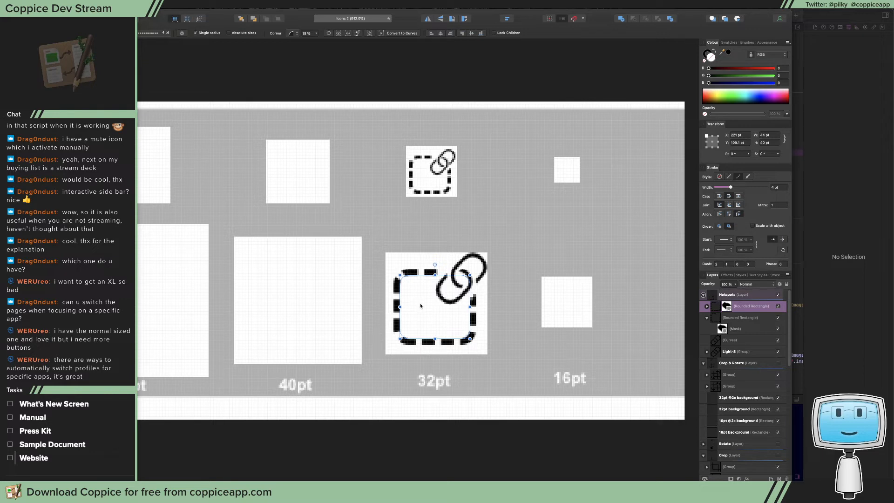
Fine-tune the enlarged rounded rectangle's position in the larger 32pt square to X 221 pt, Y 168 pt
{"action": "left_click_drag", "start_coordinate": [422, 307], "coordinate": [463, 320]}
{"action": "left_click", "coordinate": [403, 312]}
{"action": "left_click", "coordinate": [378, 333]}
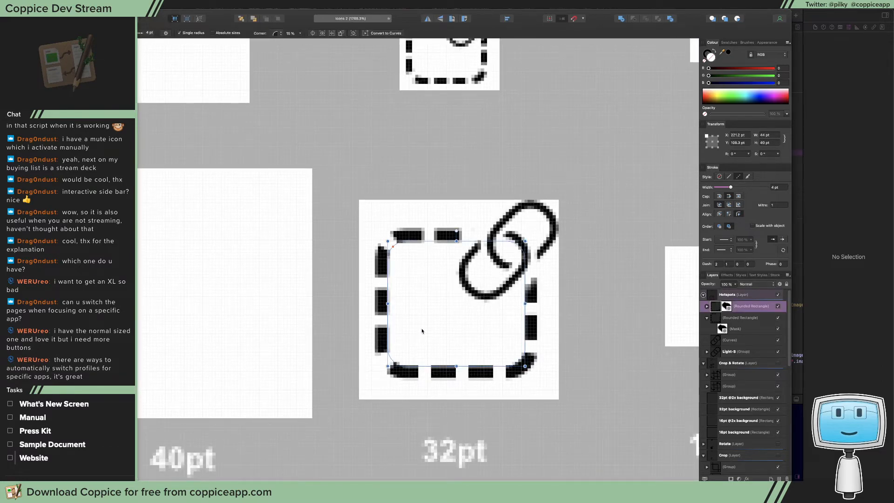
{"action": "left_click_drag", "start_coordinate": [422, 331], "coordinate": [421, 331]}
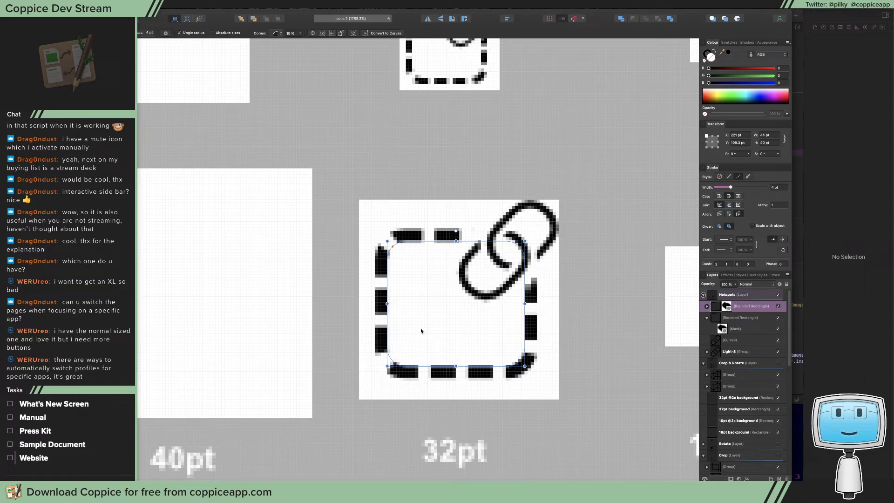
{"action": "left_click_drag", "start_coordinate": [421, 331], "coordinate": [421, 330]}
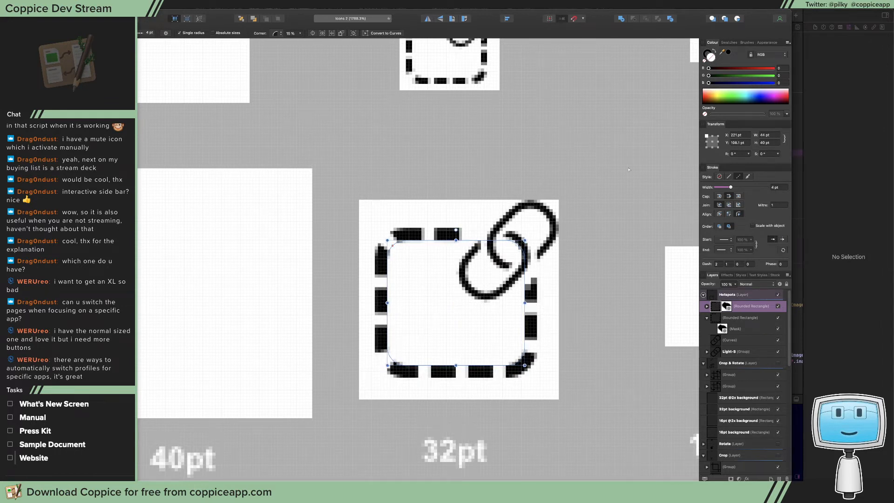
{"action": "left_click", "coordinate": [742, 142]}
{"action": "key", "text": "BackSpace"}
{"action": "key", "text": "BackSpace"}
{"action": "key", "text": "Return"}
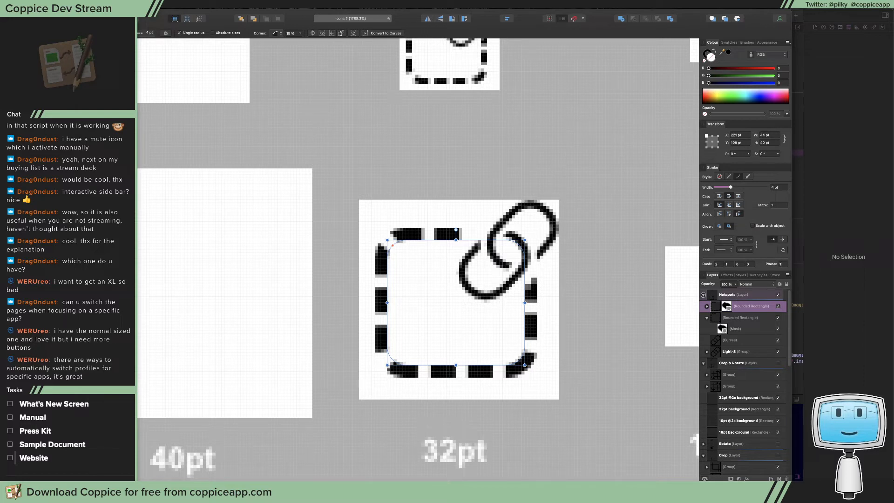
Set the stroke's dash phase to 1.1 on both the large and the small dashed rounded rectangles
{"action": "key", "text": "Return"}
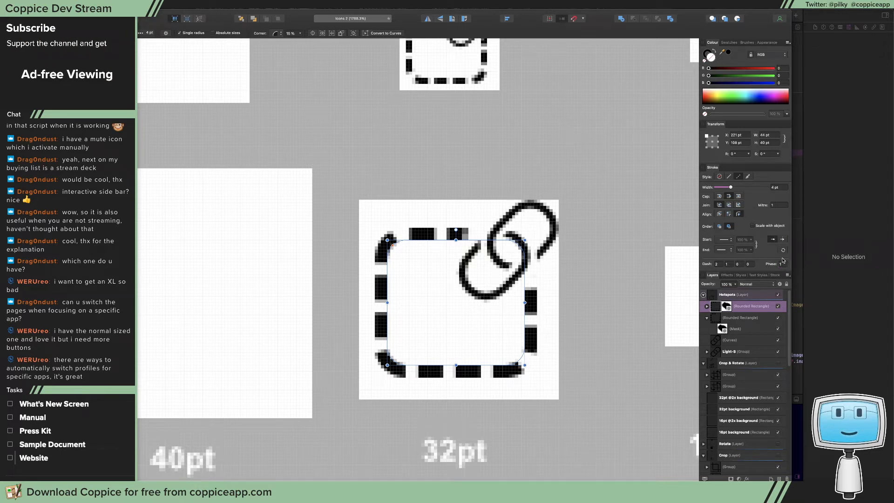
{"action": "type", "text": ".1"}
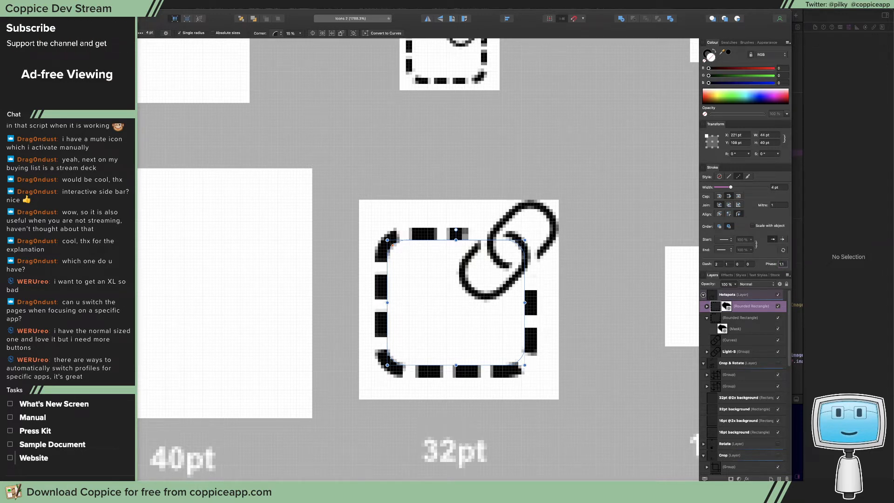
{"action": "scroll", "coordinate": [583, 241], "scroll_direction": "up", "scroll_amount": 5}
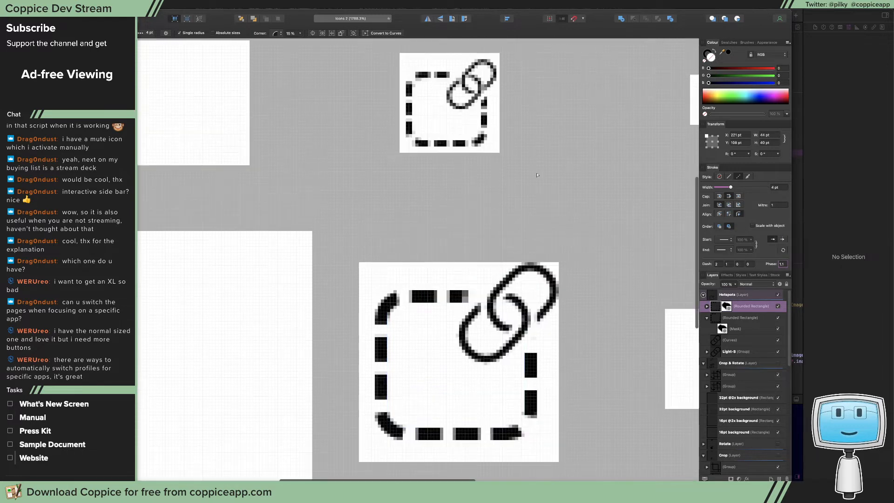
{"action": "left_click", "coordinate": [469, 179]}
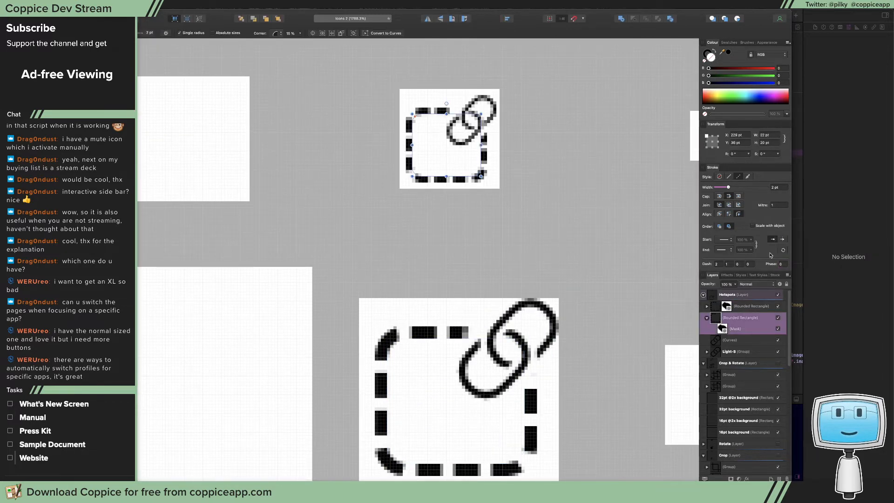
{"action": "left_click", "coordinate": [783, 264]}
{"action": "type", "text": "1.1"}
{"action": "key", "text": "Return"}
{"action": "scroll", "coordinate": [580, 190], "scroll_direction": "down", "scroll_amount": 3}
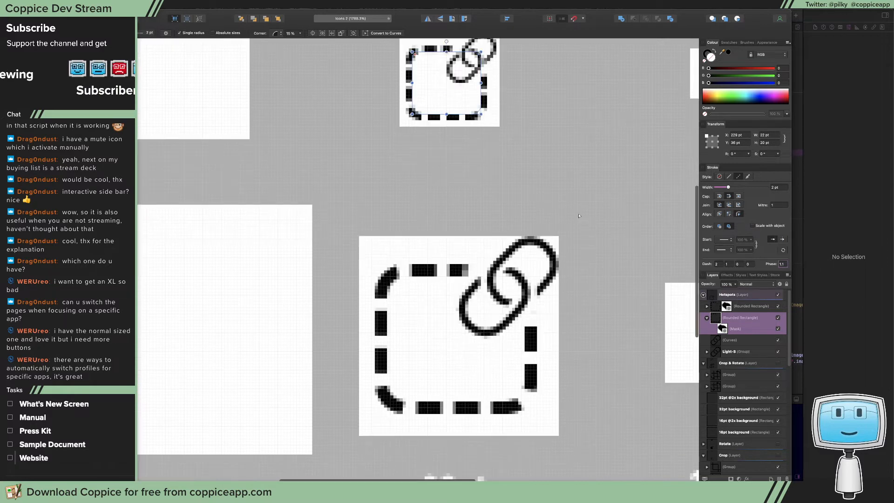
Select the large link in the larger 32pt square and move it to X 241.9 pt, Y 97.2 pt
{"action": "left_click", "coordinate": [579, 190]}
{"action": "mouse_move", "coordinate": [577, 212]}
{"action": "left_mouse_down"}
{"action": "mouse_move", "coordinate": [503, 214]}
{"action": "mouse_move", "coordinate": [563, 207]}
{"action": "left_mouse_up"}
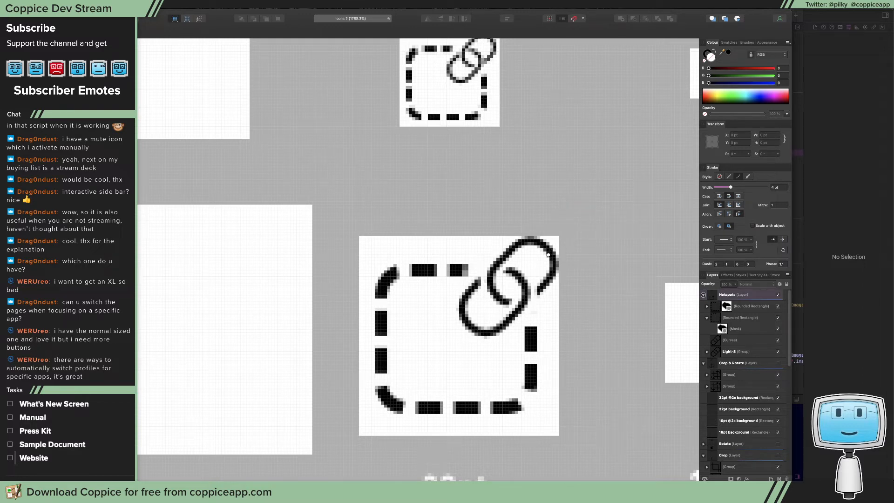
{"action": "left_click", "coordinate": [538, 242]}
{"action": "key", "text": "a"}
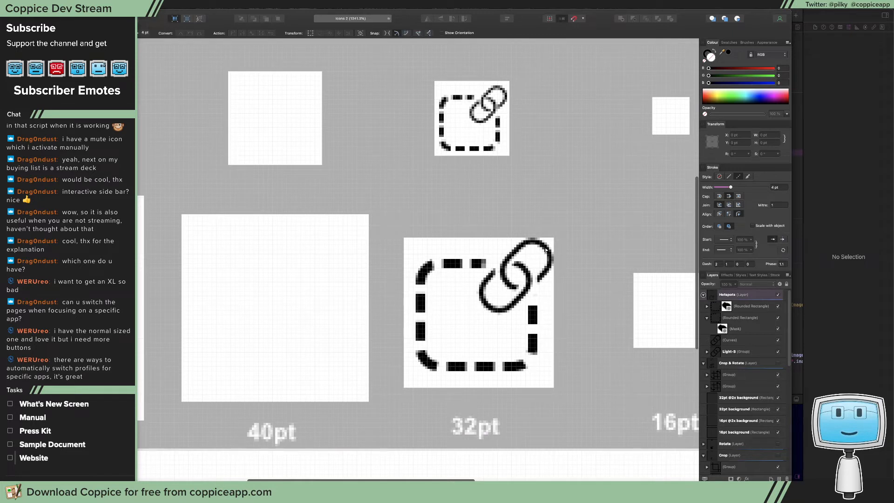
{"action": "left_click", "coordinate": [545, 247]}
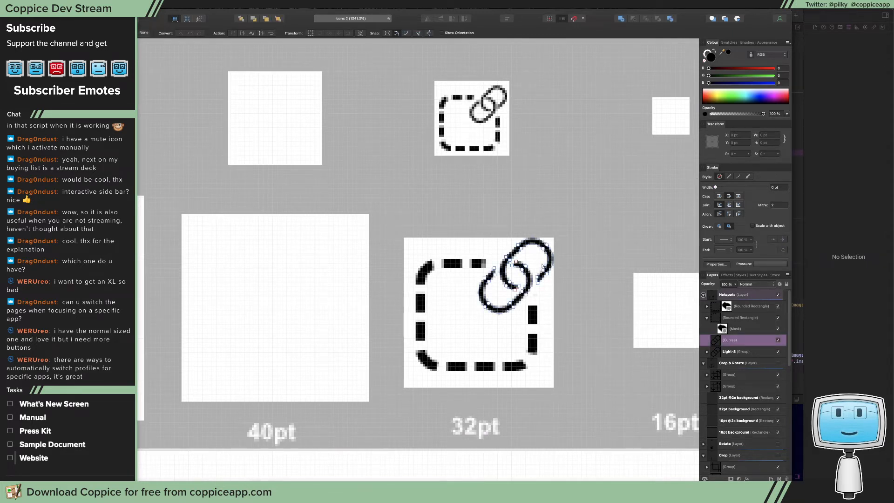
{"action": "key", "text": "ctrl+z"}
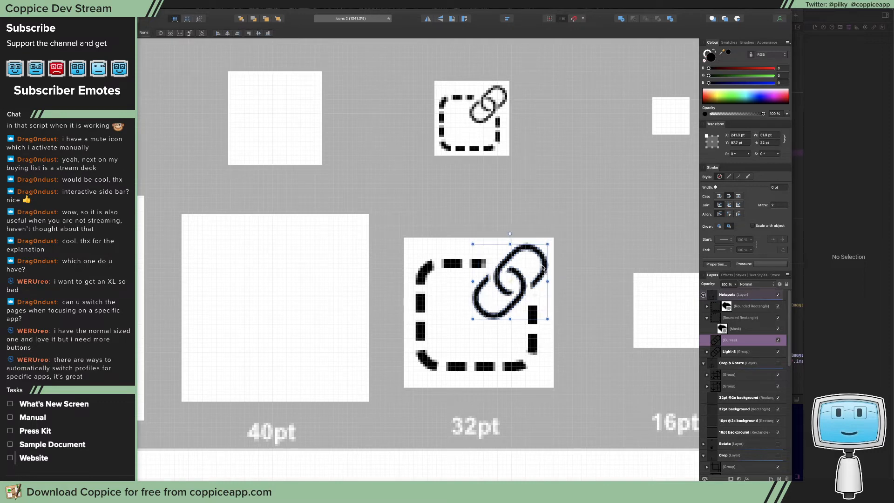
{"action": "scroll", "coordinate": [543, 268], "scroll_direction": "up", "scroll_amount": 5}
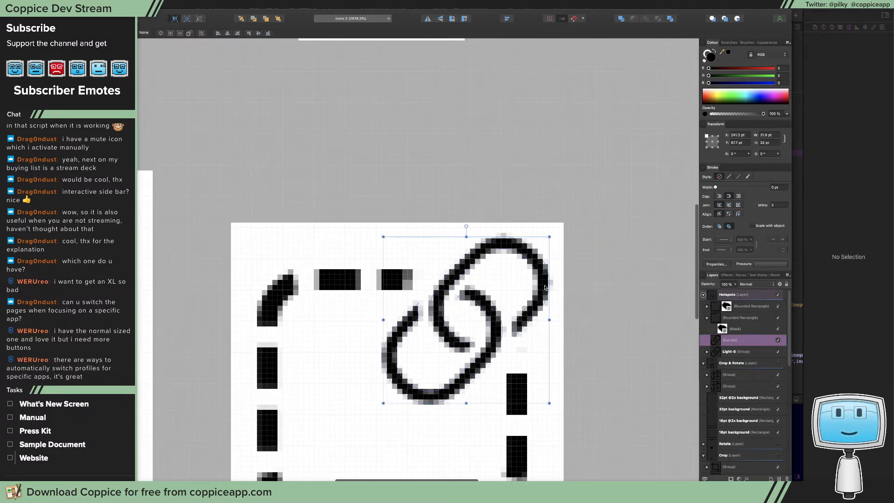
{"action": "left_click_drag", "start_coordinate": [545, 288], "coordinate": [548, 286]}
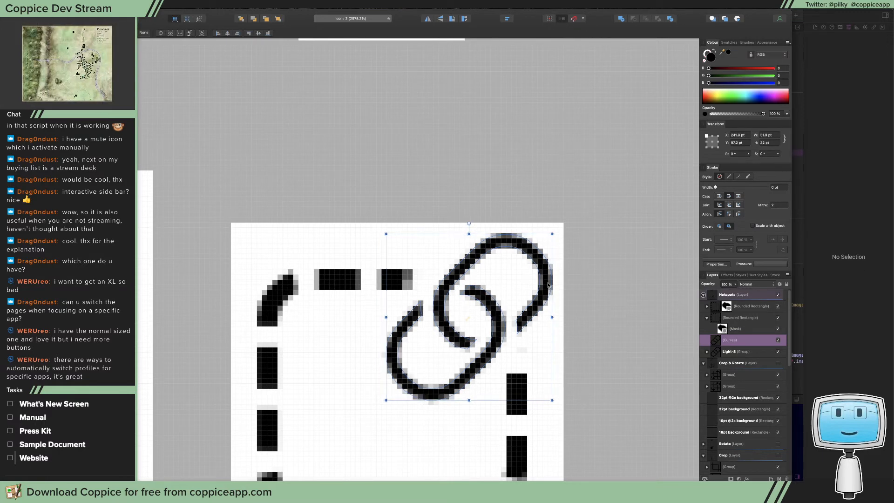
{"action": "mouse_move", "coordinate": [583, 328]}
{"action": "left_mouse_down"}
{"action": "mouse_move", "coordinate": [567, 332]}
{"action": "mouse_move", "coordinate": [590, 333]}
{"action": "left_mouse_up"}
{"action": "scroll", "coordinate": [567, 273], "scroll_direction": "down", "scroll_amount": 5}
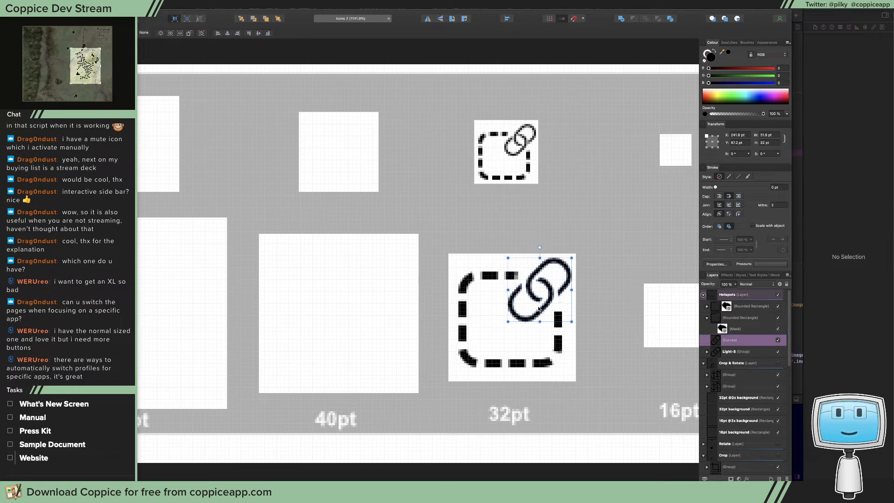
Lower the large link within the larger 32pt square to Y 99.1 pt, then clear the selection
{"action": "double_click", "coordinate": [563, 270]}
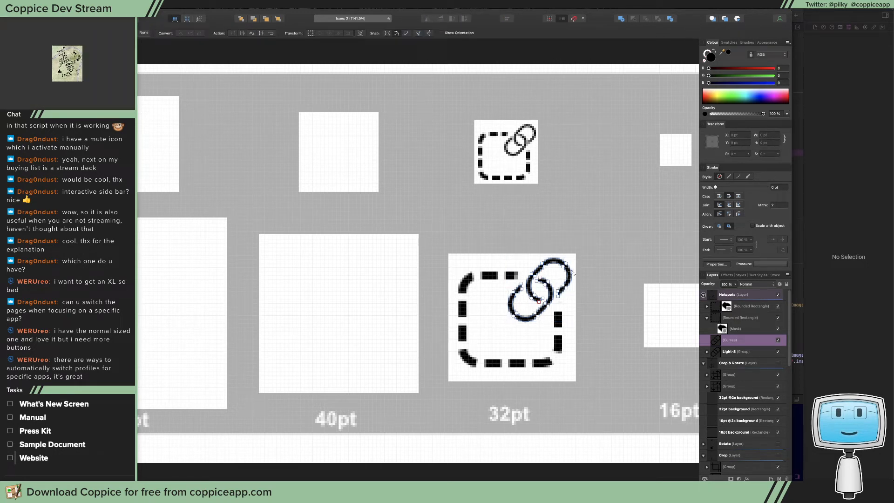
{"action": "key", "text": "v"}
{"action": "scroll", "coordinate": [564, 271], "scroll_direction": "up", "scroll_amount": 5}
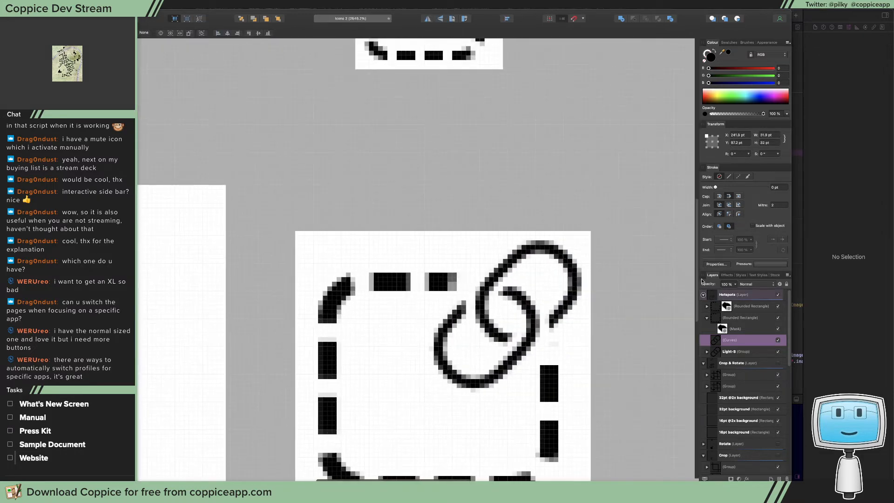
{"action": "left_click_drag", "start_coordinate": [576, 275], "coordinate": [576, 283]}
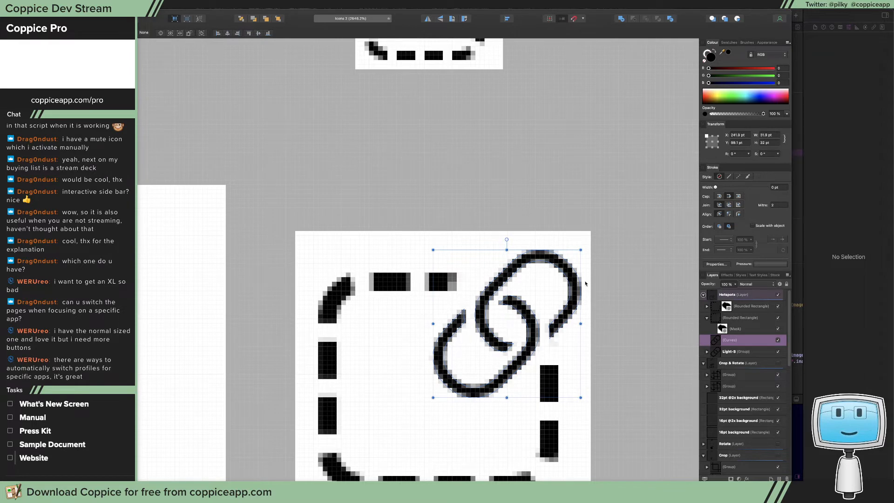
{"action": "left_click", "coordinate": [641, 275]}
Set the canvas view mode to Pixels (Retina) to preview the icons
{"action": "left_click", "coordinate": [172, 5]}
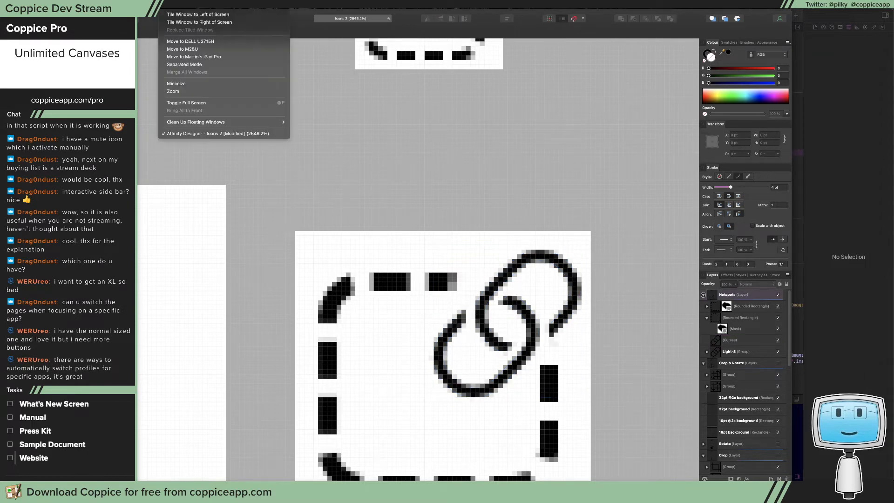
{"action": "mouse_move", "coordinate": [155, 5]}
{"action": "mouse_move", "coordinate": [191, 52]}
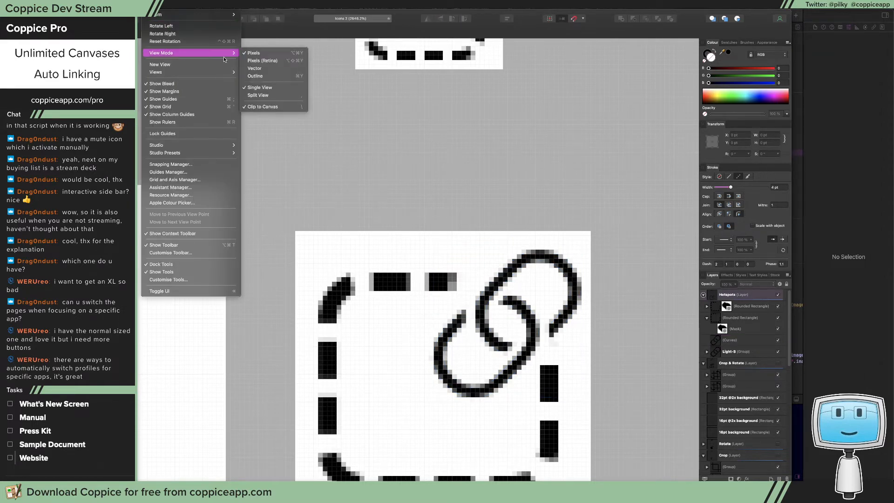
{"action": "left_click", "coordinate": [250, 63]}
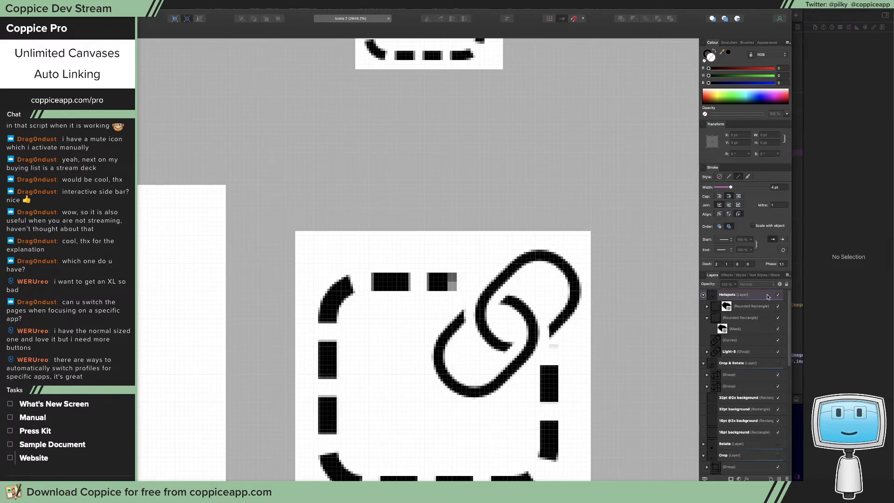
Erase the stray dash fragment below the large link in the large rounded rectangle's mask, using the Pixel persona
{"action": "key", "text": "super+2"}
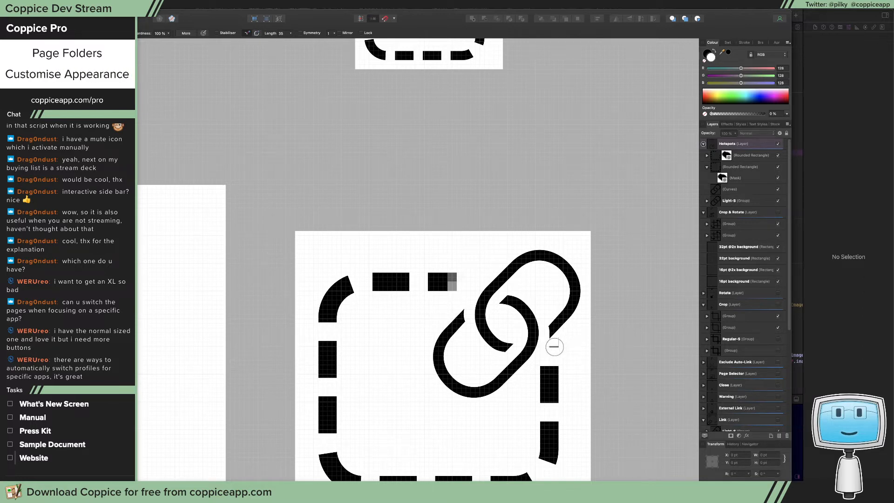
{"action": "left_click", "coordinate": [748, 156]}
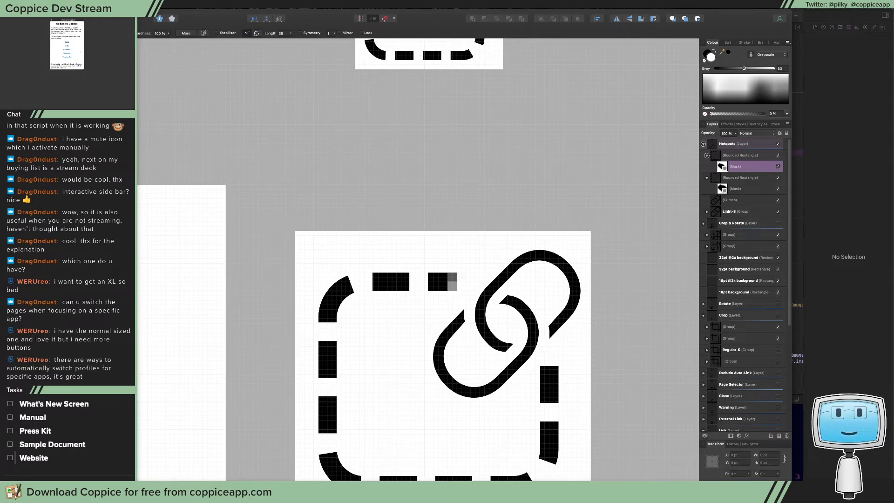
{"action": "left_click", "coordinate": [42, 19]}
Return the canvas to the Pixels (Retina) view mode and bring all icon size squares into view
{"action": "left_click", "coordinate": [171, 4]}
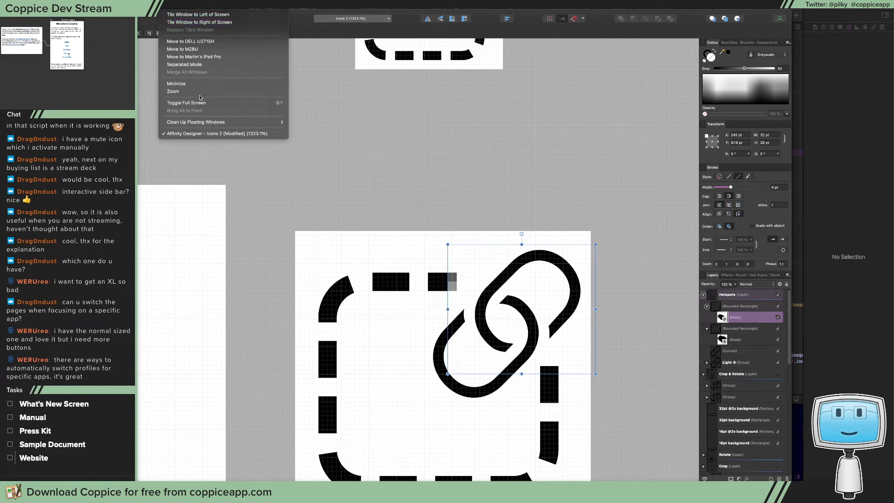
{"action": "mouse_move", "coordinate": [152, 4]}
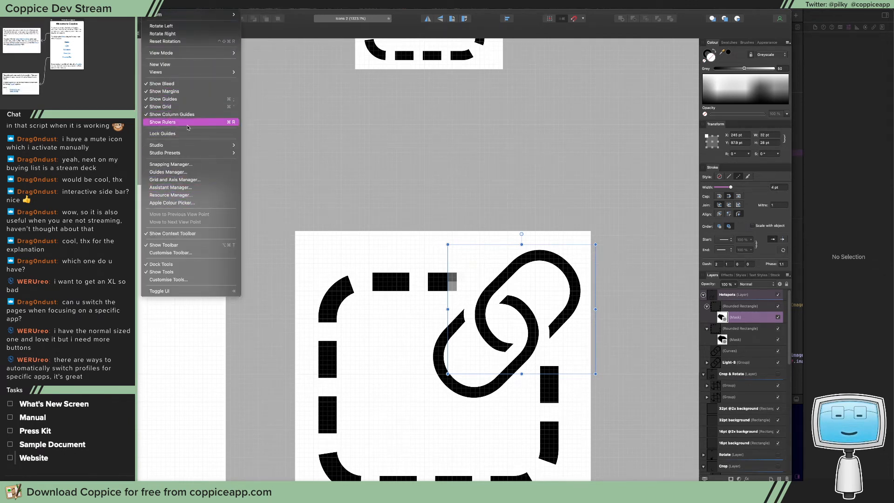
{"action": "mouse_move", "coordinate": [185, 73]}
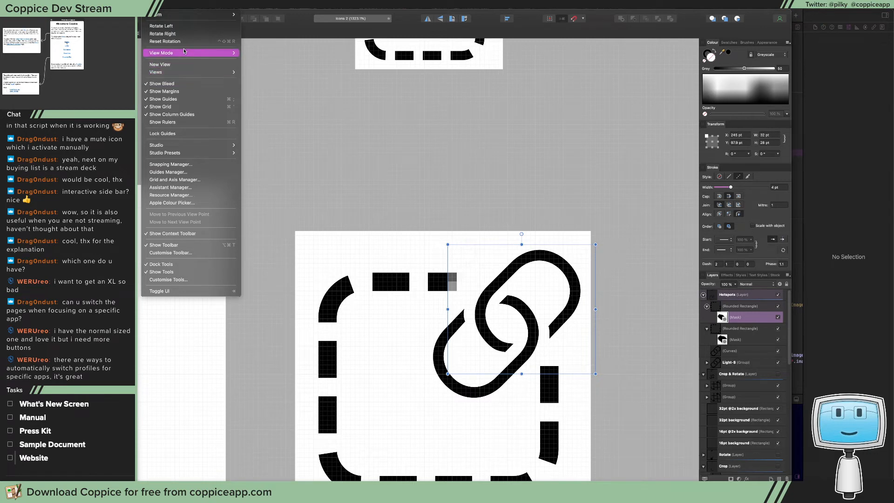
{"action": "mouse_move", "coordinate": [196, 53]}
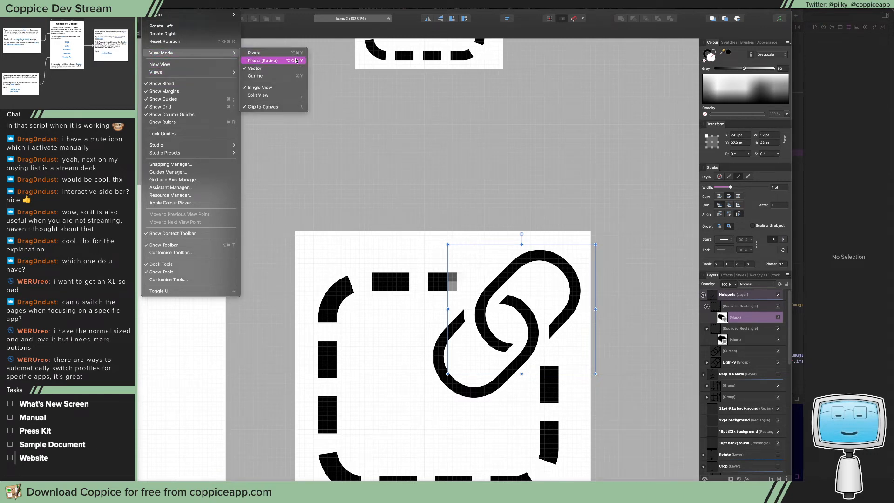
{"action": "left_click", "coordinate": [296, 60]}
{"action": "key", "text": "z"}
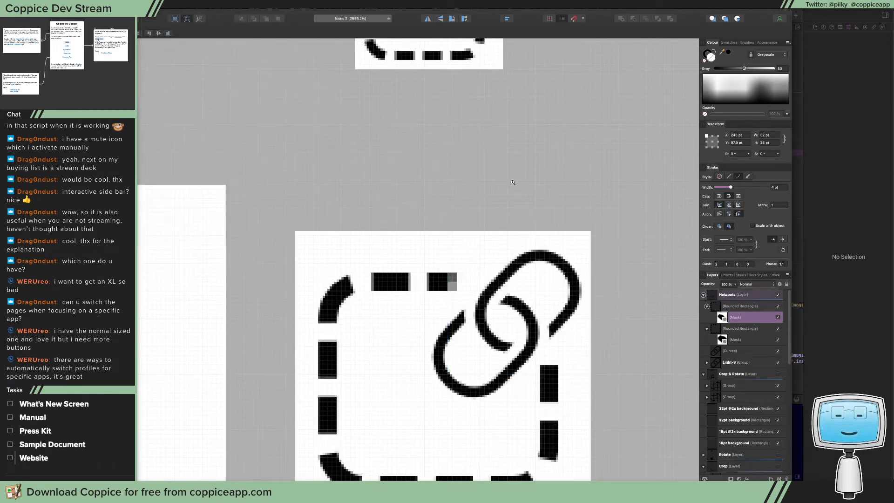
{"action": "left_click_drag", "start_coordinate": [516, 176], "coordinate": [200, 247]}
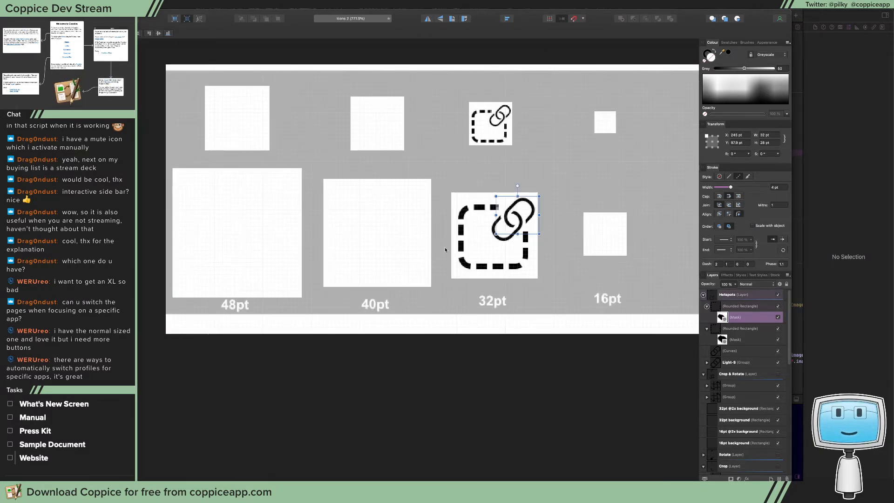
Group the large dashed rectangle with the large link, and the small dashed rectangle with the Light-S link
{"action": "left_click", "coordinate": [525, 249]}
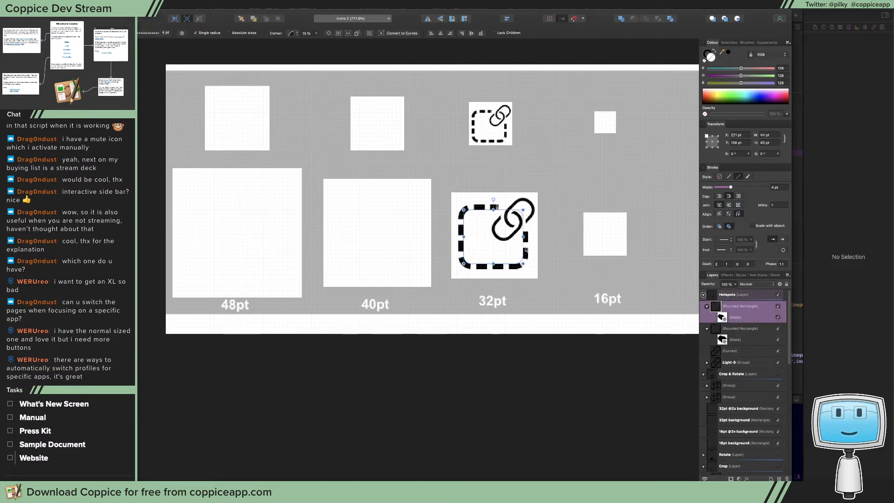
{"action": "left_click", "coordinate": [530, 218], "text": "shift"}
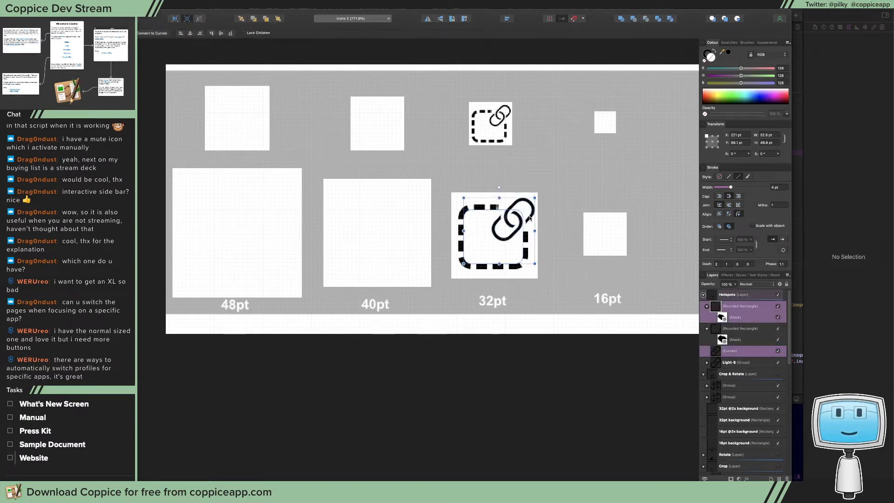
{"action": "key", "text": "super+g"}
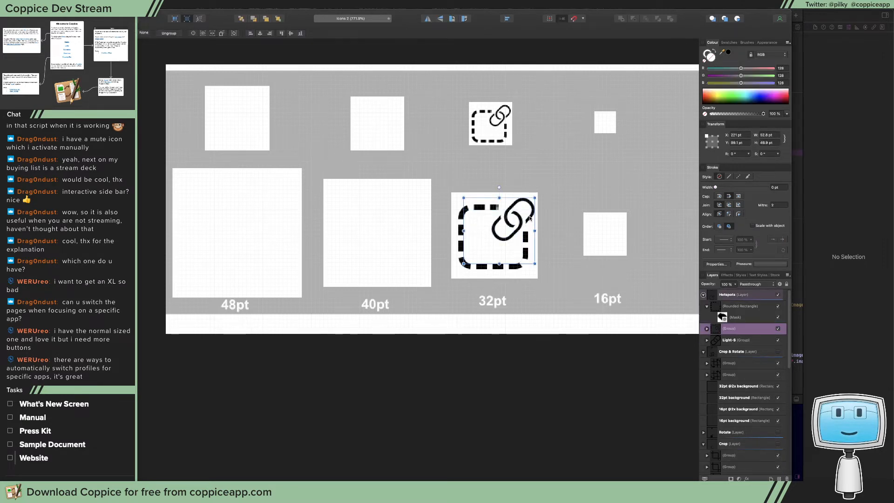
{"action": "left_click", "coordinate": [743, 307]}
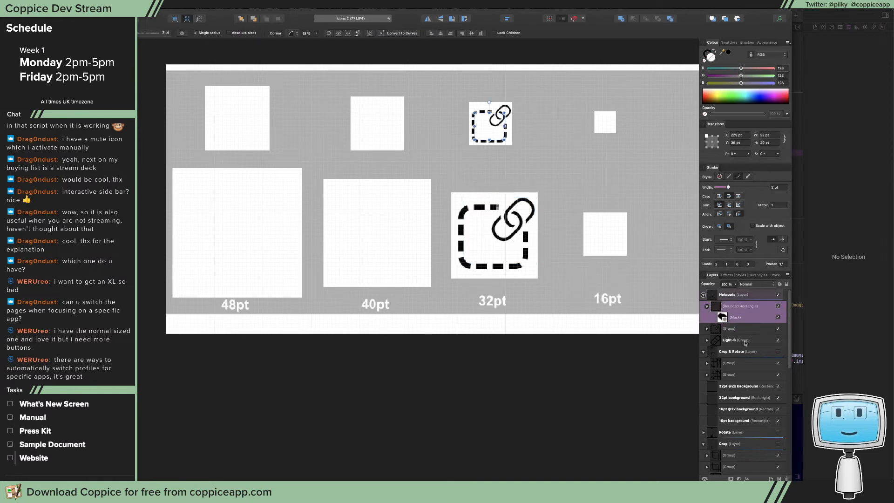
{"action": "left_click", "coordinate": [745, 343], "text": "super"}
{"action": "key", "text": "super+g"}
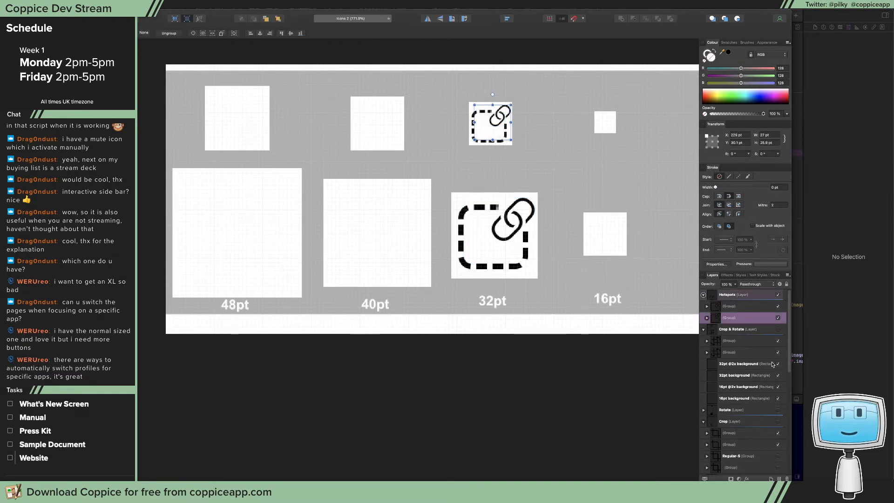
Export the small icon group together with the 32pt background as a PNG, using Selection Only and a height of 32 px
{"action": "left_click", "coordinate": [735, 375]}
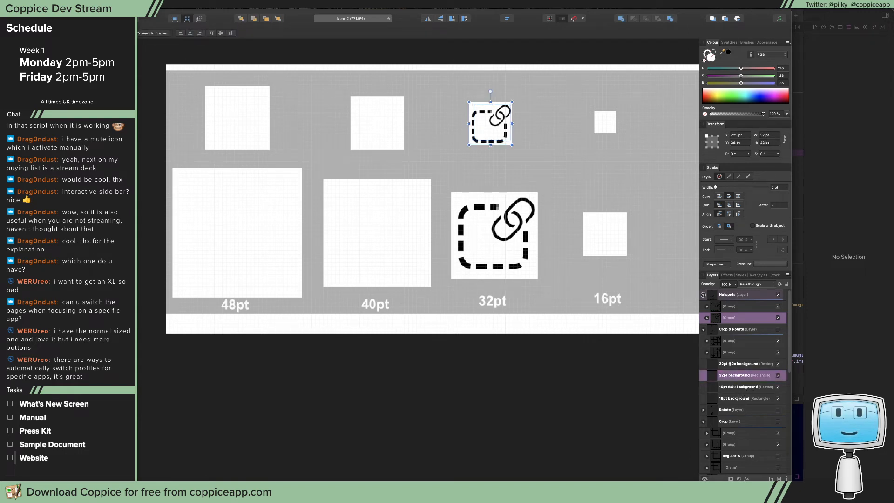
{"action": "left_click", "coordinate": [107, 142]}
{"action": "left_click", "coordinate": [426, 200]}
{"action": "left_click", "coordinate": [427, 216]}
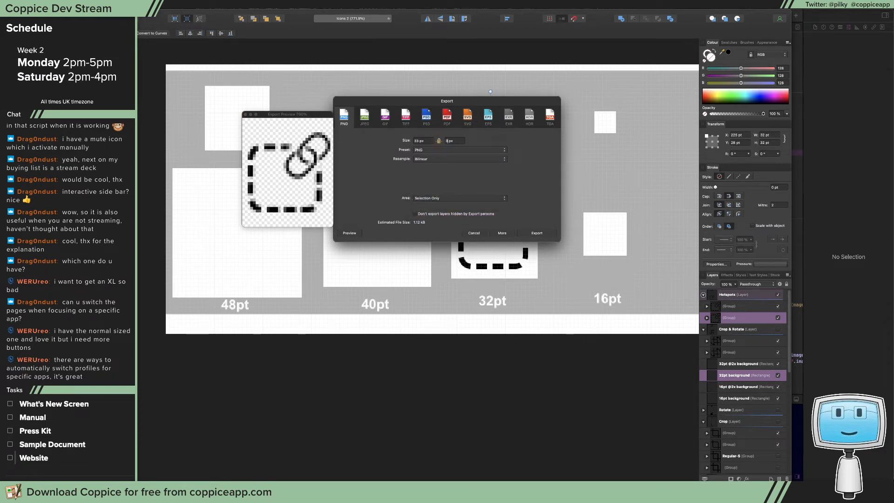
{"action": "type", "text": "2"}
{"action": "key", "text": "Tab"}
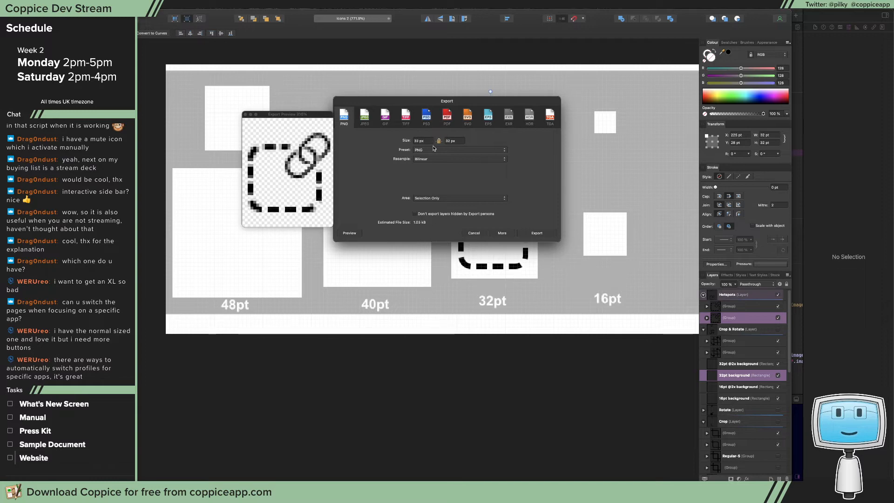
{"action": "left_click", "coordinate": [537, 233]}
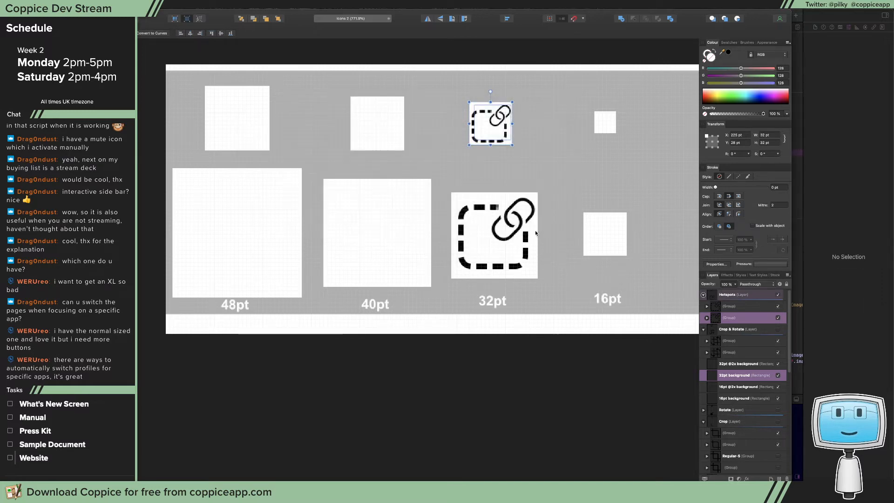
Create a folder named ImageLinking inside the Welcome folder as the destination for the exported icon
{"action": "left_click", "coordinate": [421, 204]}
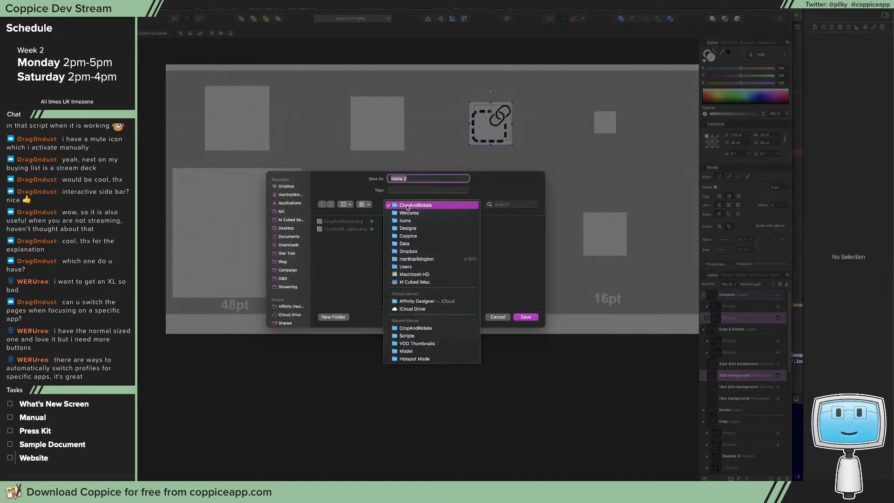
{"action": "left_click", "coordinate": [410, 212]}
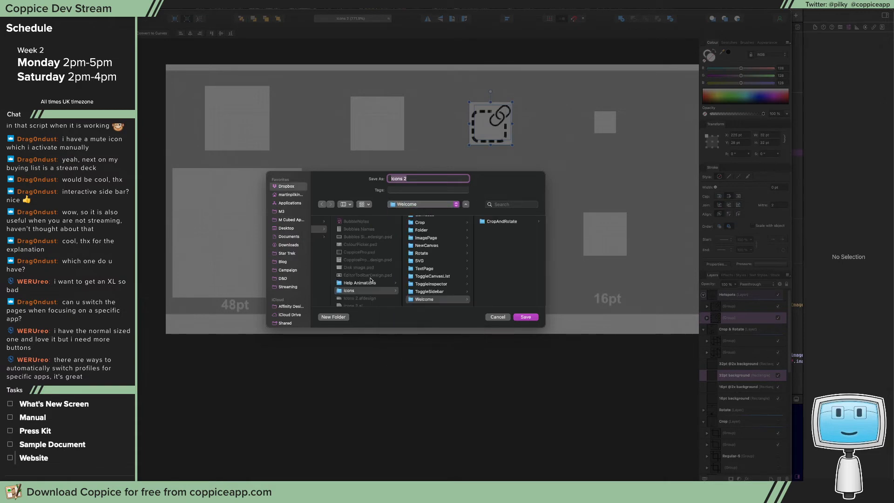
{"action": "left_click", "coordinate": [347, 317]}
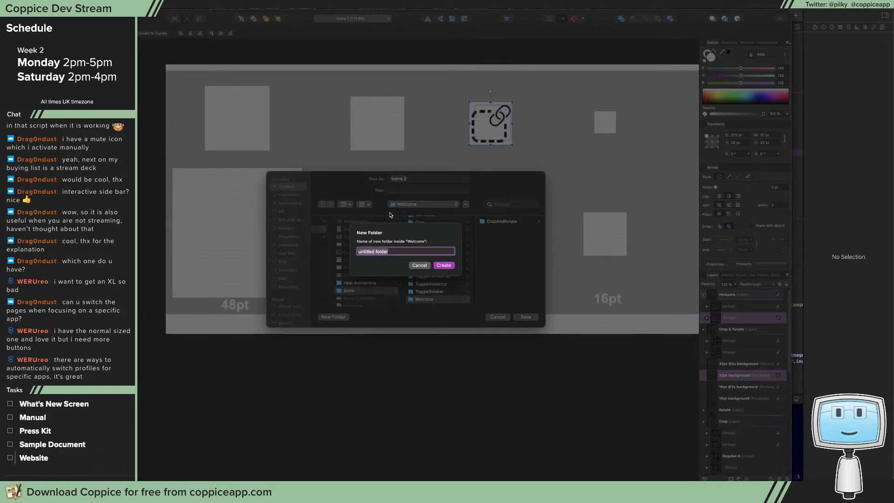
{"action": "type", "text": "image"}
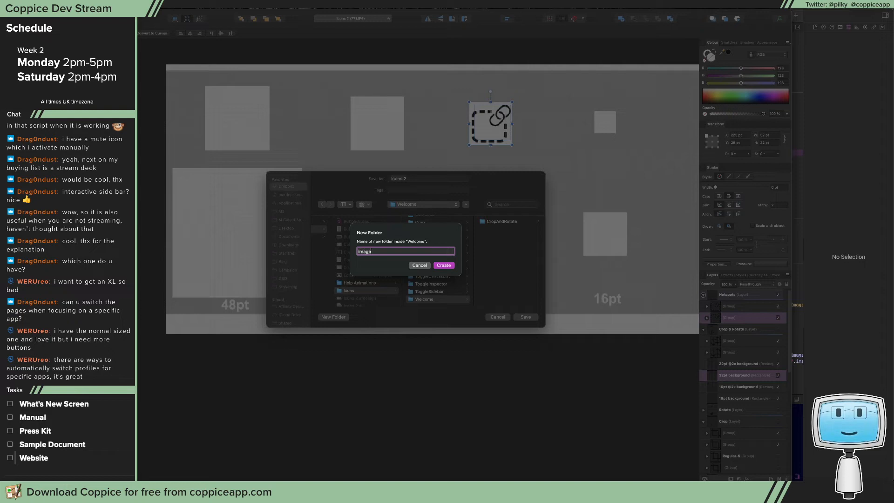
{"action": "key", "text": "super+a"}
{"action": "type", "text": "ImageLinking"}
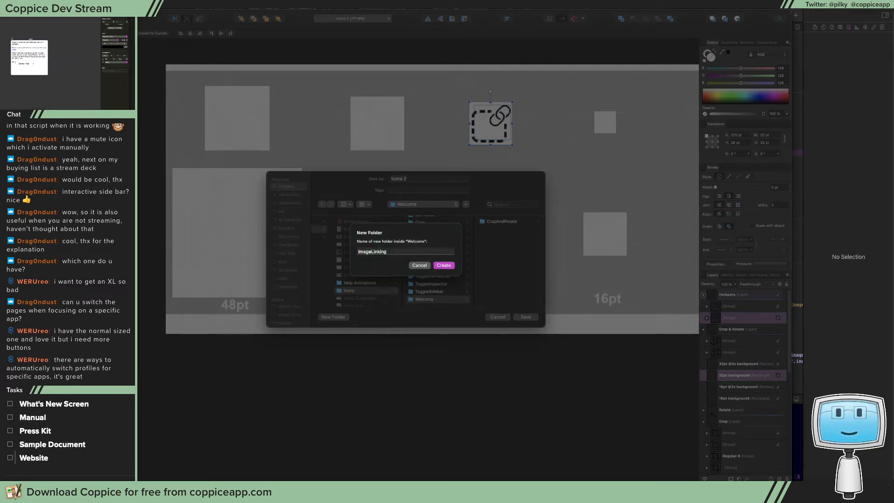
{"action": "key", "text": "Return"}
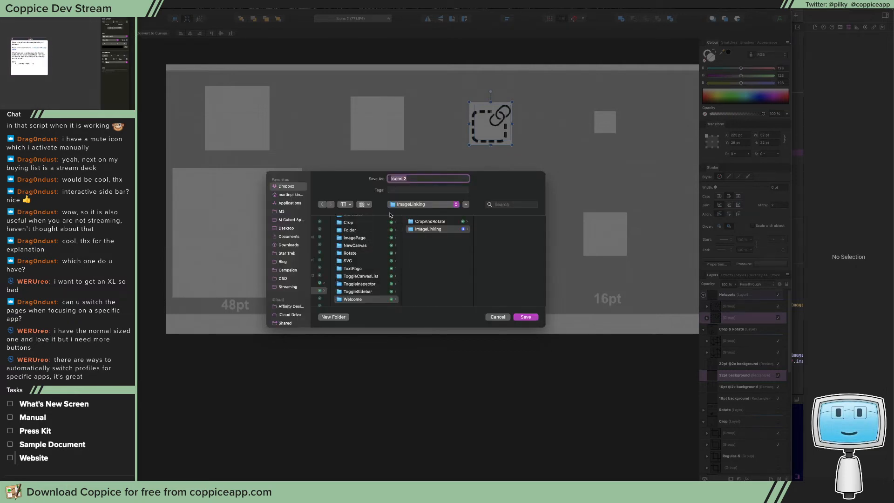
Save the 32 px export as WhatsNewImageLinking in the ImageLinking folder
{"action": "type", "text": "WhatsNewImageLinking"}
{"action": "key", "text": "Return"}
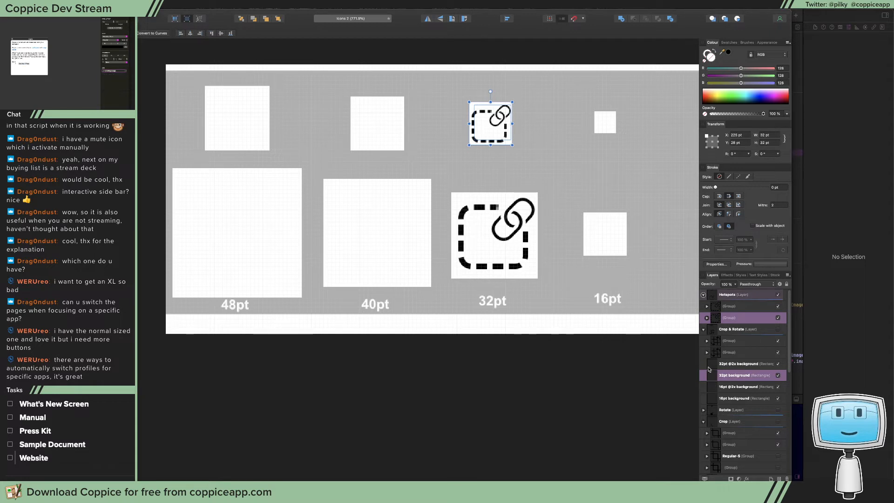
{"action": "left_click", "coordinate": [740, 308]}
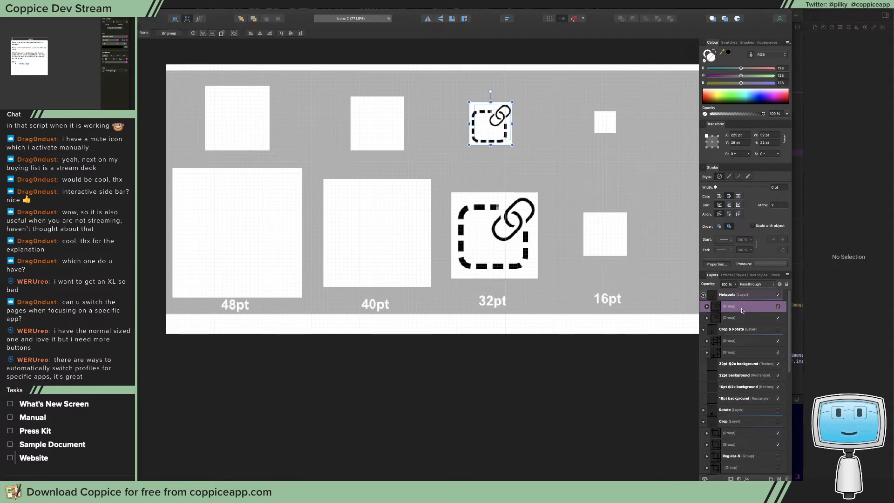
{"action": "left_click", "coordinate": [738, 366], "text": "super"}
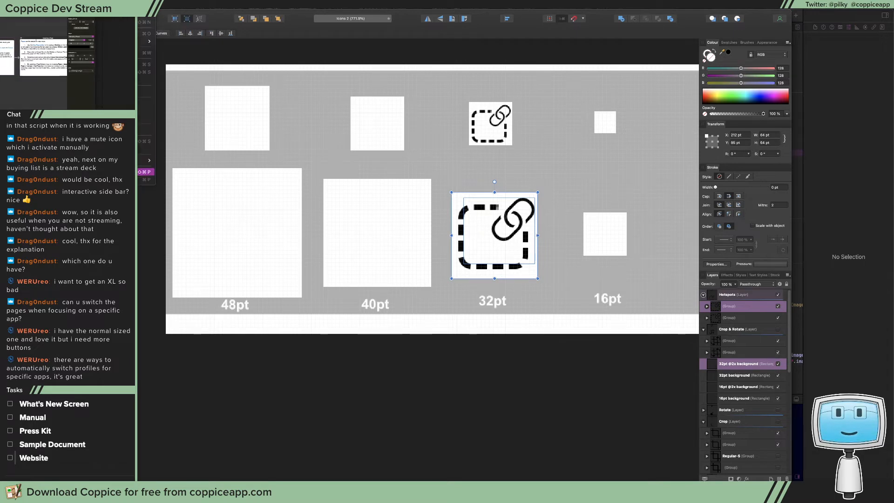
{"action": "key", "text": "alt+shift+super+s"}
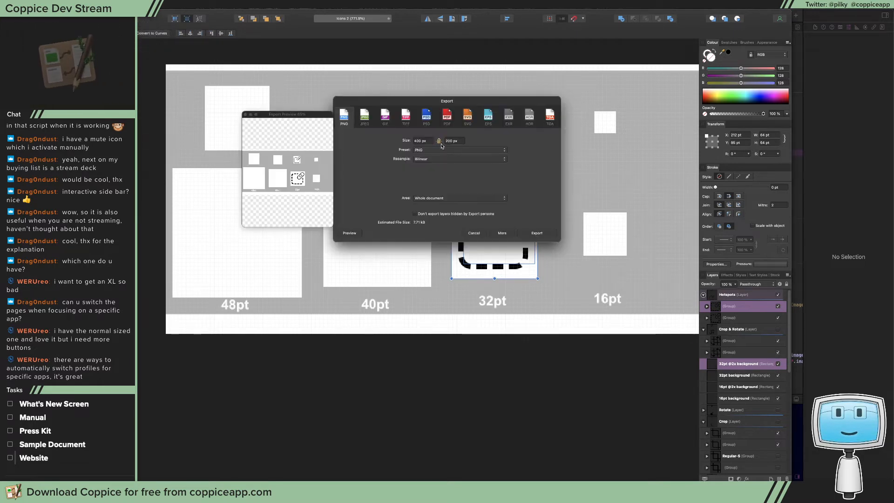
{"action": "left_click", "coordinate": [437, 198]}
{"action": "left_click", "coordinate": [429, 216]}
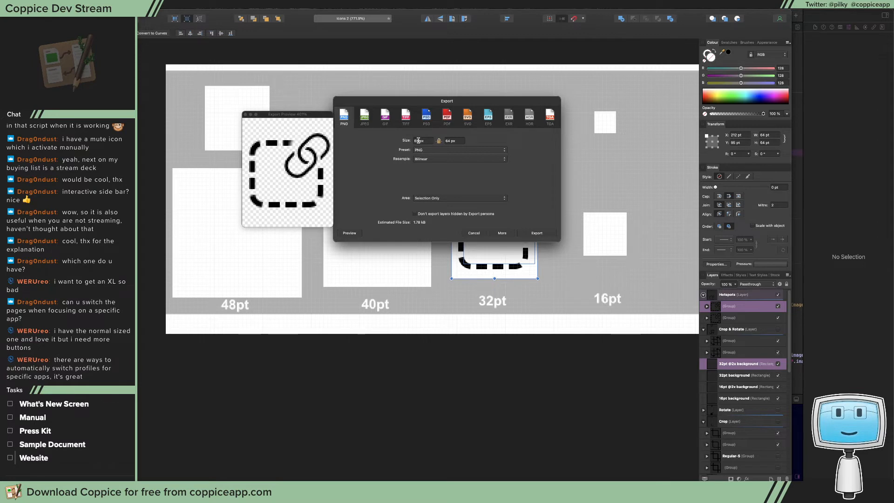
Set the PNG export size to 64 px wide and 64 px high
{"action": "left_click", "coordinate": [417, 141]}
{"action": "type", "text": "64"}
{"action": "left_click", "coordinate": [457, 141]}
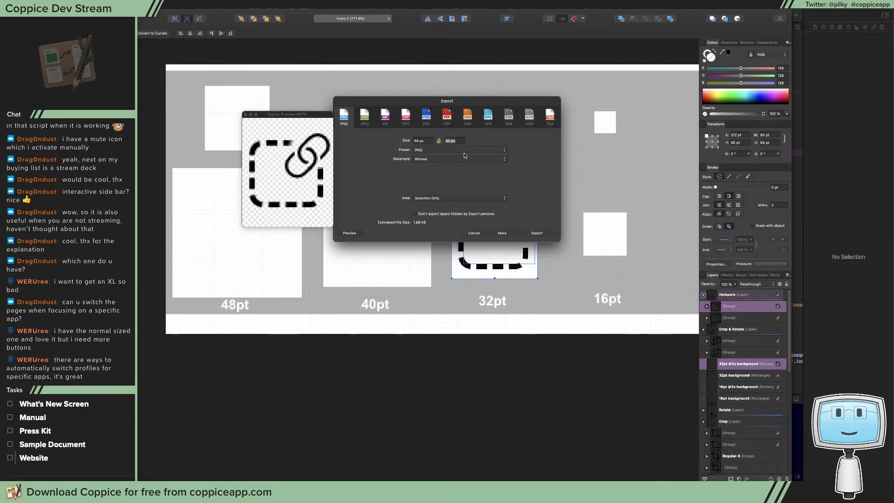
{"action": "left_click", "coordinate": [451, 141]}
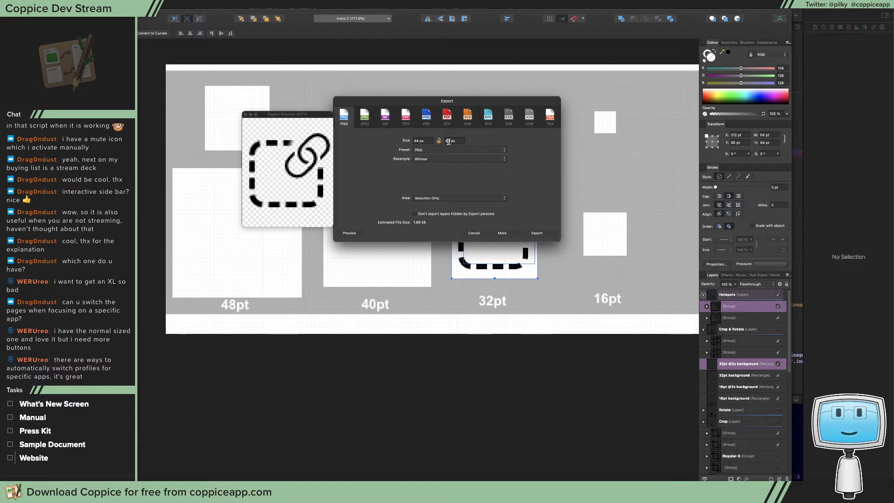
{"action": "double_click", "coordinate": [449, 142]}
{"action": "type", "text": "64"}
{"action": "left_click", "coordinate": [430, 141]}
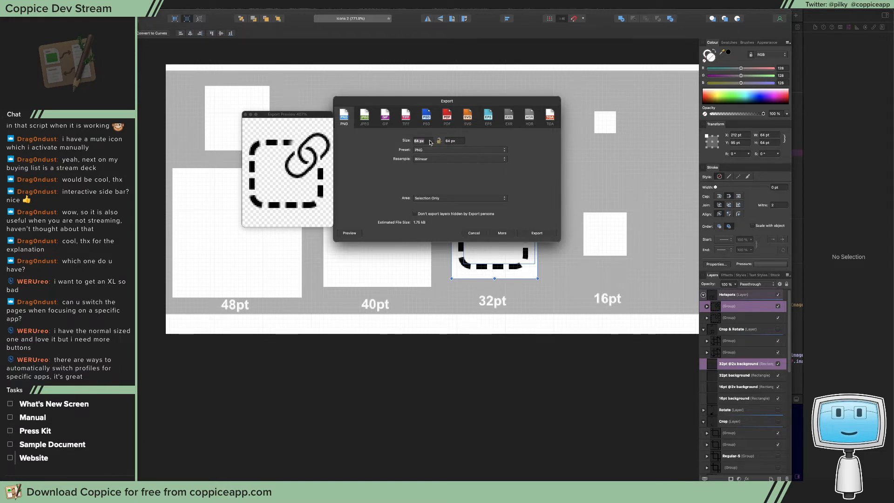
Export the large icon into the ImageLinking folder as WhatsNewImageLinking@2x
{"action": "left_click", "coordinate": [538, 233]}
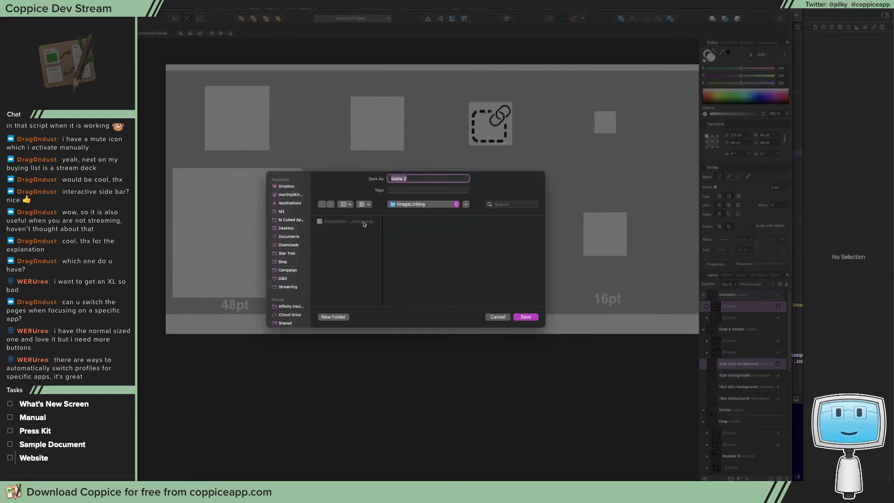
{"action": "left_click", "coordinate": [364, 223]}
{"action": "key", "text": "Right"}
{"action": "type", "text": "@2x"}
{"action": "key", "text": "Return"}
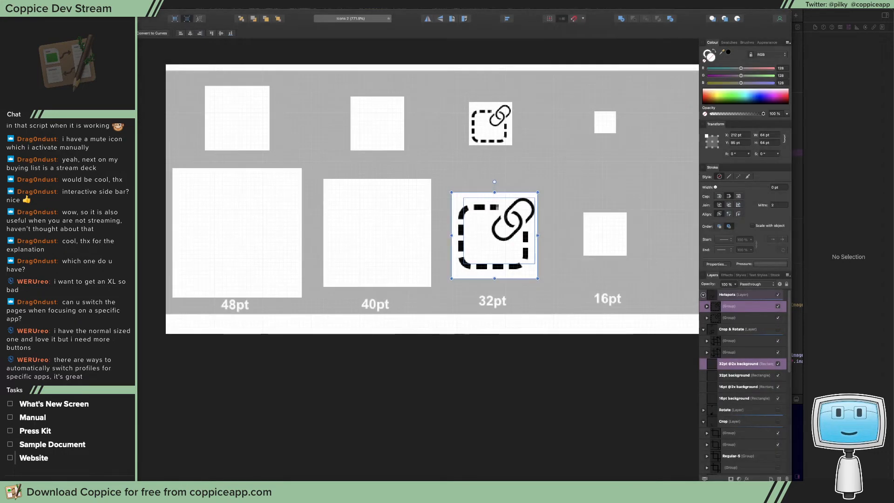
Switch to Xcode and add both exported ImageLinking PNGs to the What's New group of the icons asset catalog
{"action": "key", "text": "super+m"}
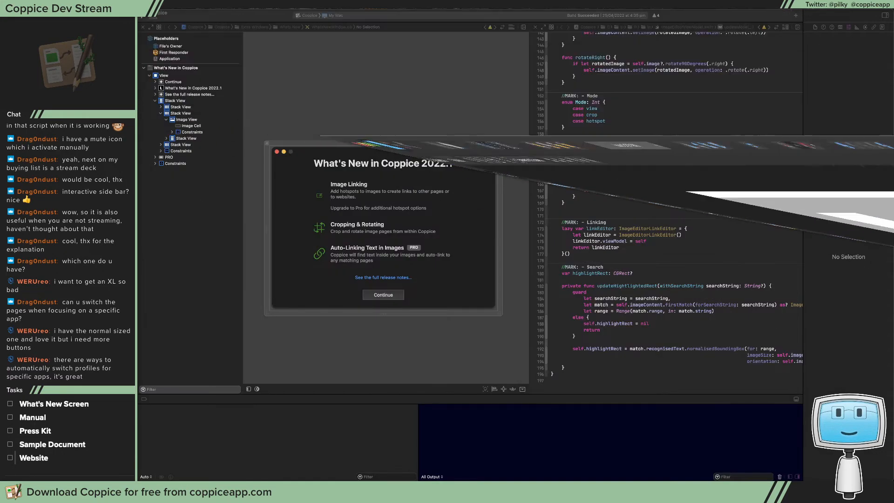
{"action": "left_click", "coordinate": [333, 81]}
{"action": "left_click", "coordinate": [175, 27]}
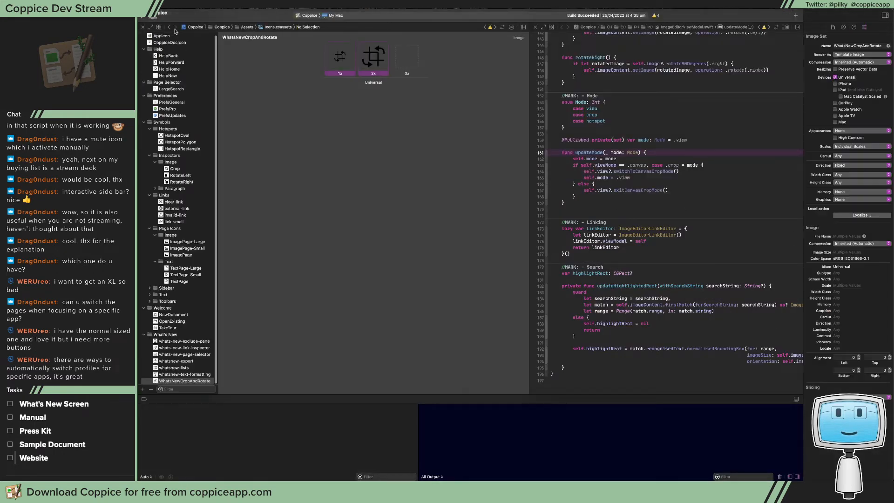
{"action": "key", "text": "super+Tab"}
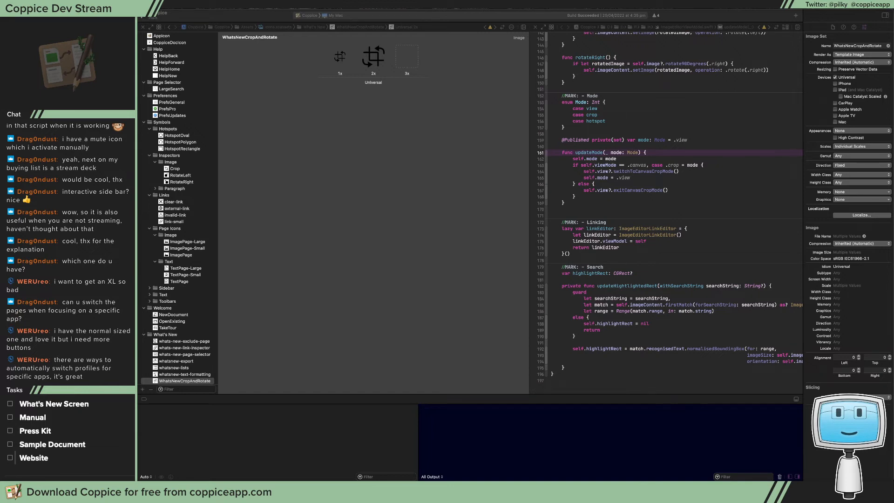
{"action": "left_click_drag", "start_coordinate": [462, 239], "coordinate": [209, 360]}
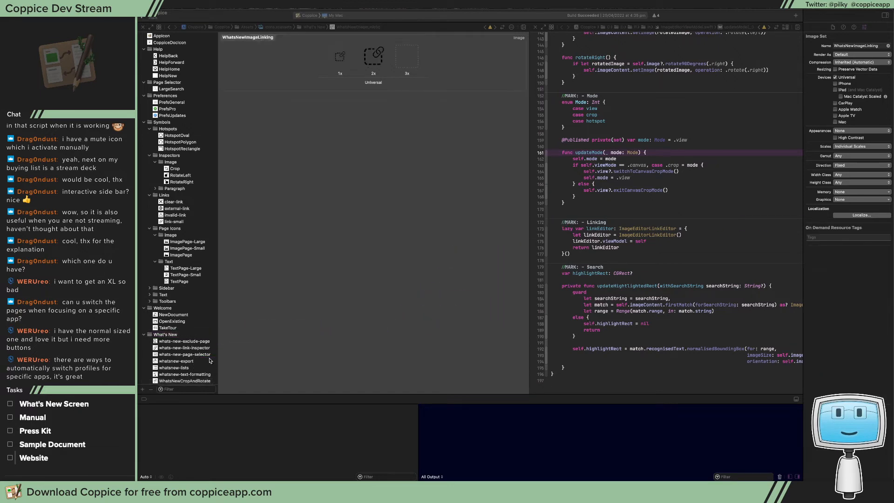
Set the WhatsNewImageLinking image set to render as Template Image
{"action": "left_click", "coordinate": [341, 57]}
{"action": "left_click", "coordinate": [341, 57]}
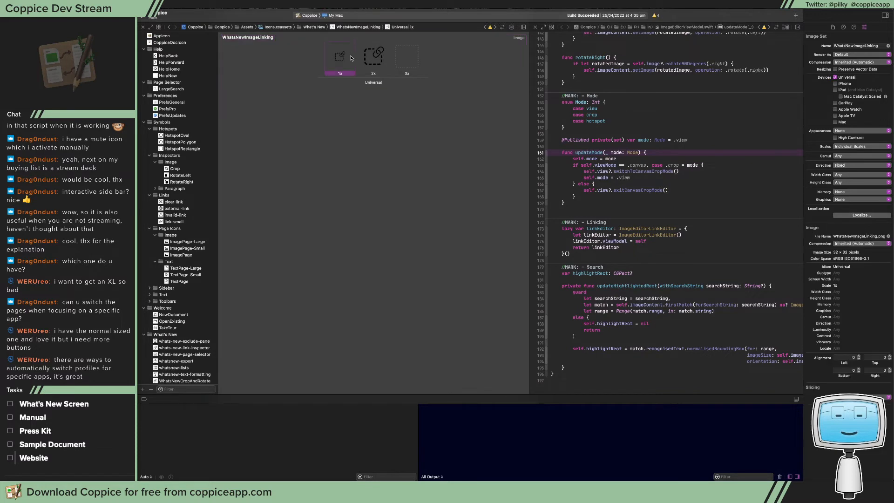
{"action": "left_click", "coordinate": [373, 58], "text": "shift"}
{"action": "left_click", "coordinate": [861, 54]}
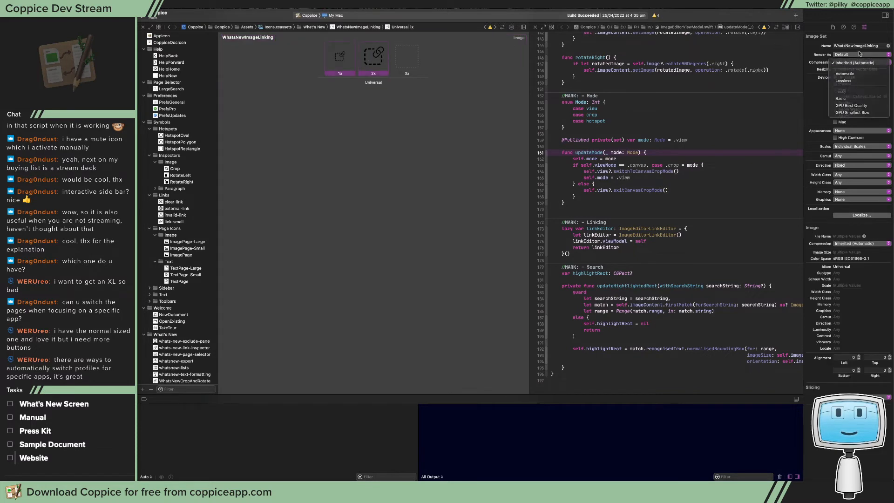
{"action": "left_click", "coordinate": [864, 69]}
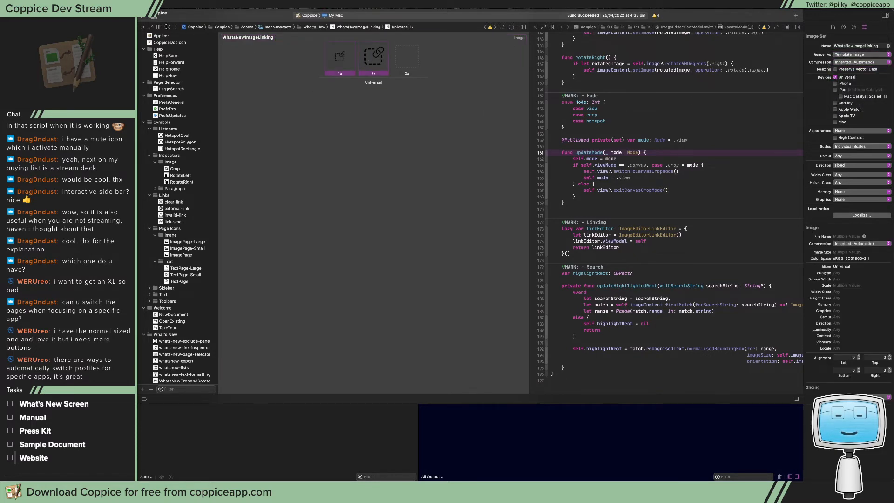
Return to WhatsNewWindow.xib and set the Image Linking row's image view to use the WhatsNewImageLinking image
{"action": "left_click", "coordinate": [169, 28]}
{"action": "left_click", "coordinate": [320, 196]}
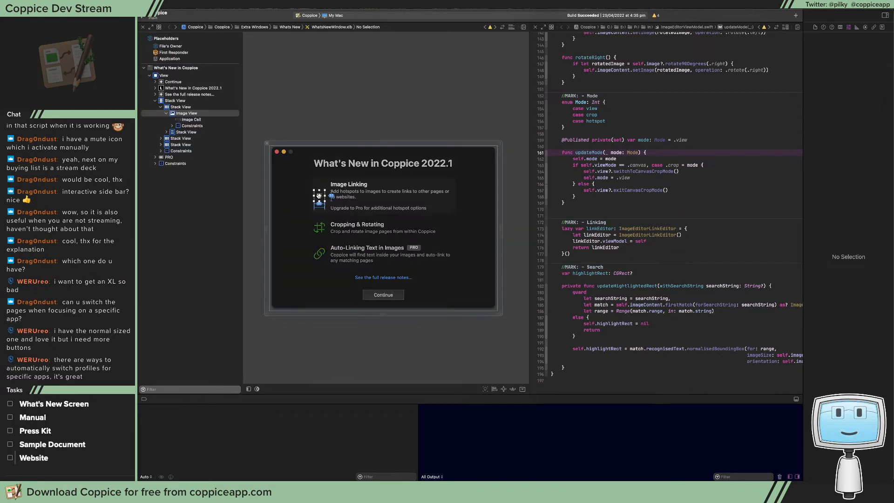
{"action": "left_click", "coordinate": [861, 45]}
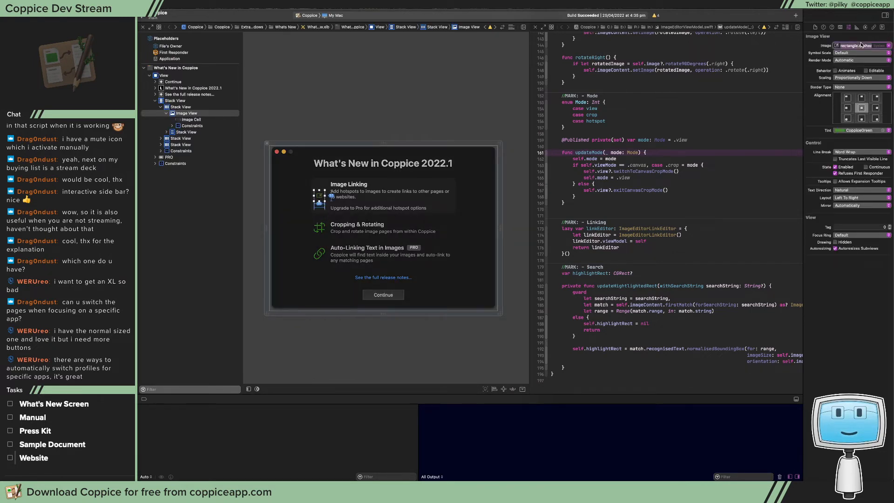
{"action": "type", "text": "WHAT"}
{"action": "key", "text": "BackSpace"}
{"action": "key", "text": "BackSpace"}
{"action": "key", "text": "BackSpace"}
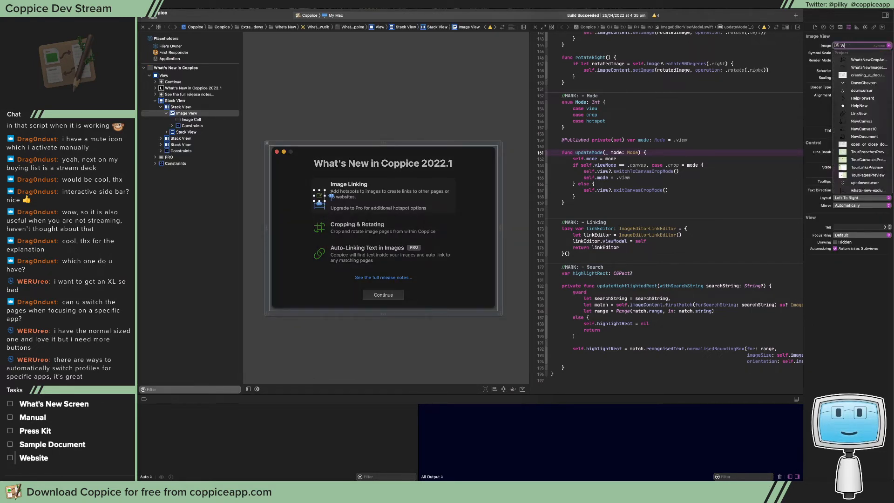
{"action": "type", "text": "hatsNew"}
{"action": "key", "text": "Down"}
{"action": "key", "text": "Down"}
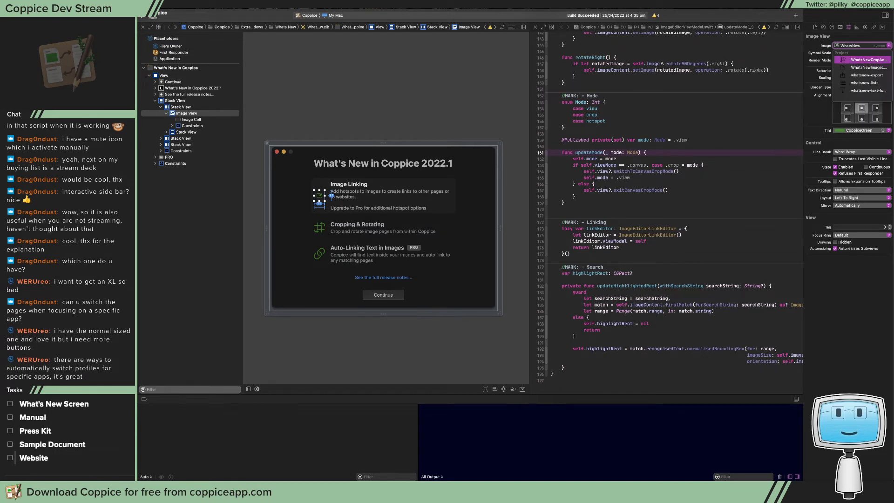
{"action": "key", "text": "Return"}
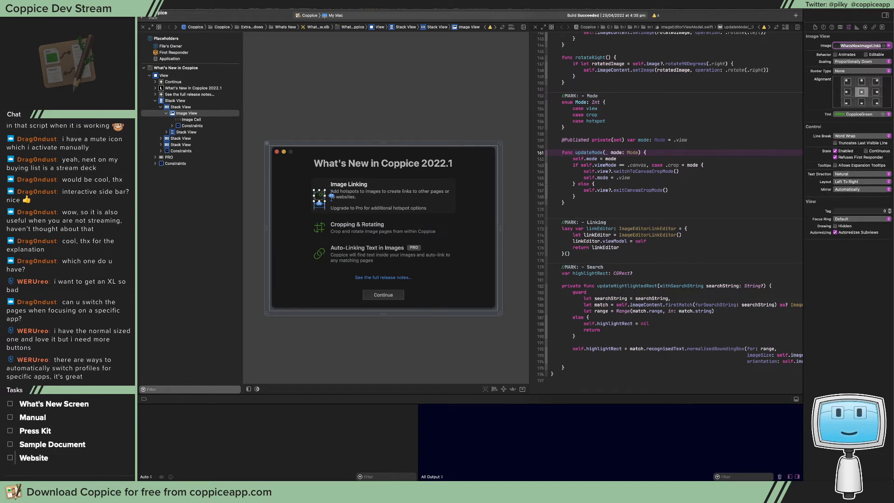
Examine the new Image Linking icon's placement and the attributes of its image view and enclosing stack view
{"action": "left_click", "coordinate": [484, 233]}
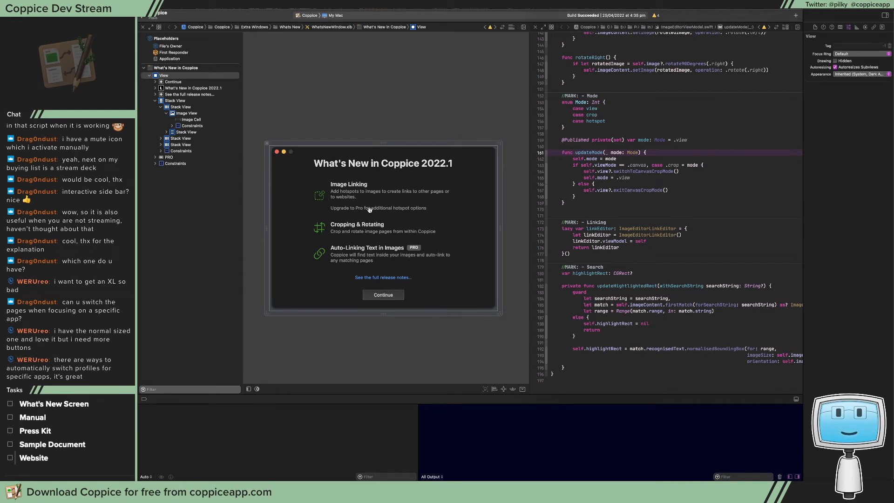
{"action": "left_click", "coordinate": [320, 196]}
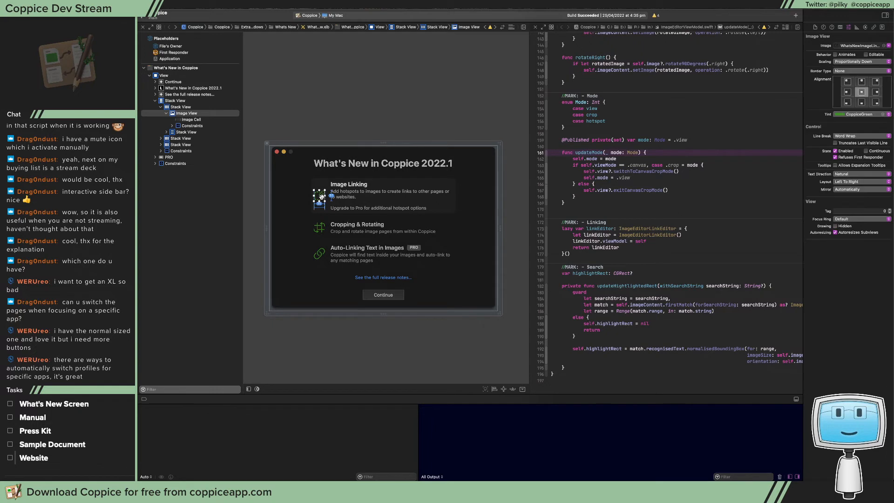
{"action": "left_click", "coordinate": [469, 199]}
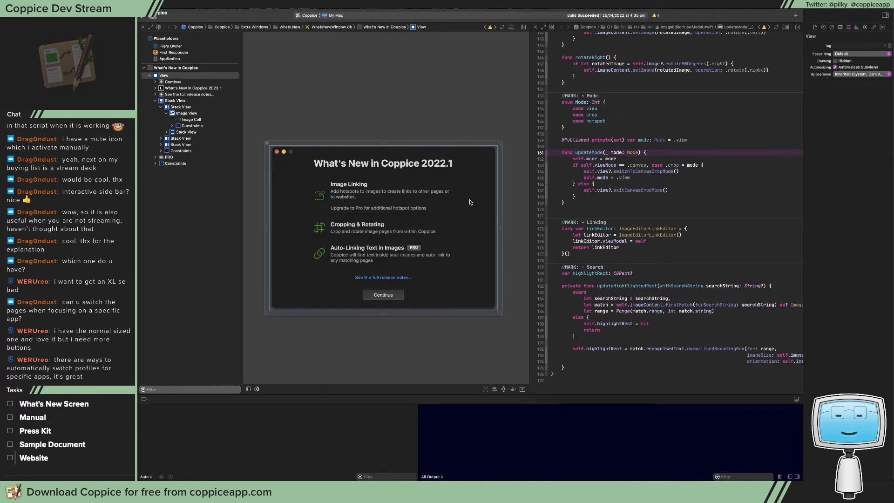
{"action": "left_click", "coordinate": [319, 194]}
{"action": "left_click", "coordinate": [318, 188]}
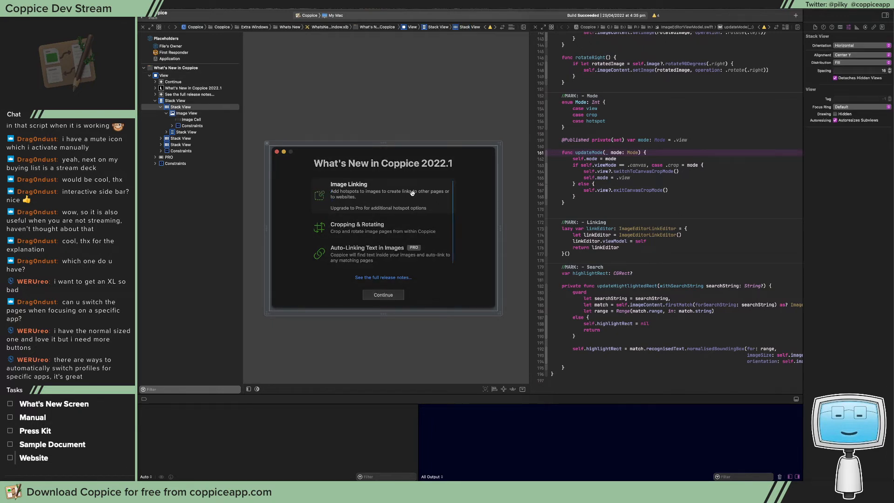
{"action": "left_click", "coordinate": [297, 210]}
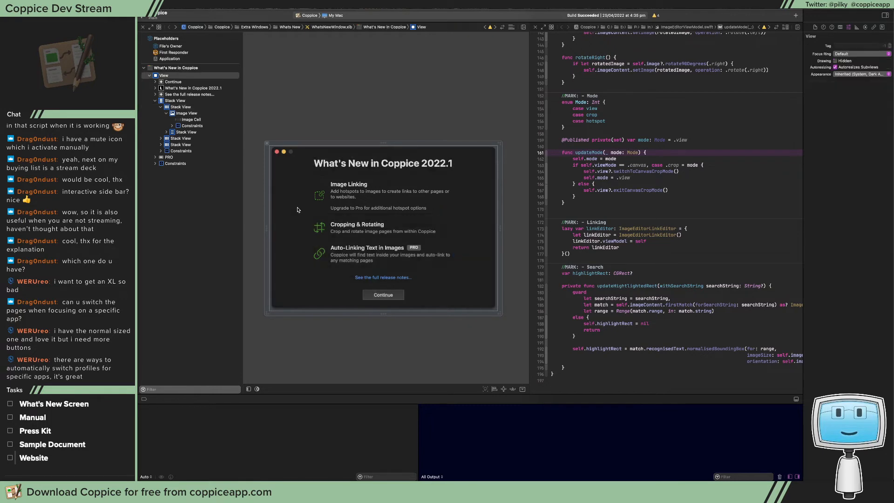
{"action": "left_click", "coordinate": [322, 186]}
{"action": "left_click", "coordinate": [183, 109]}
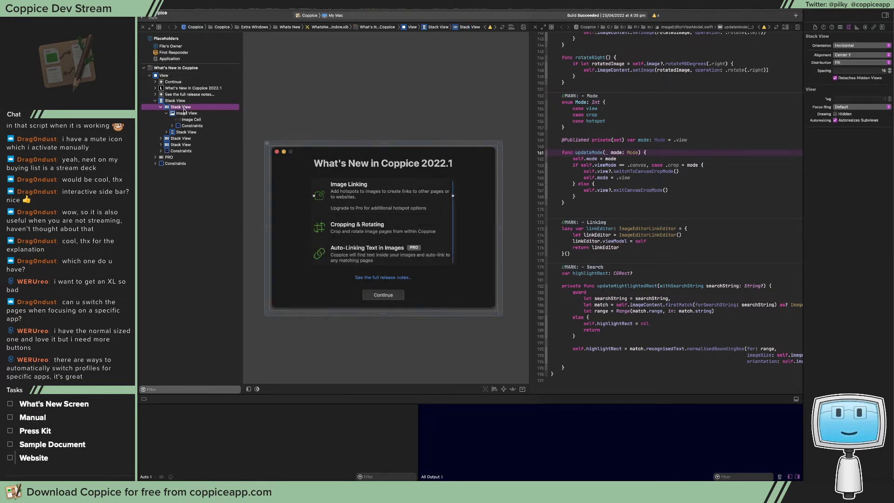
{"action": "left_click", "coordinate": [189, 114]}
{"action": "left_click", "coordinate": [187, 107]}
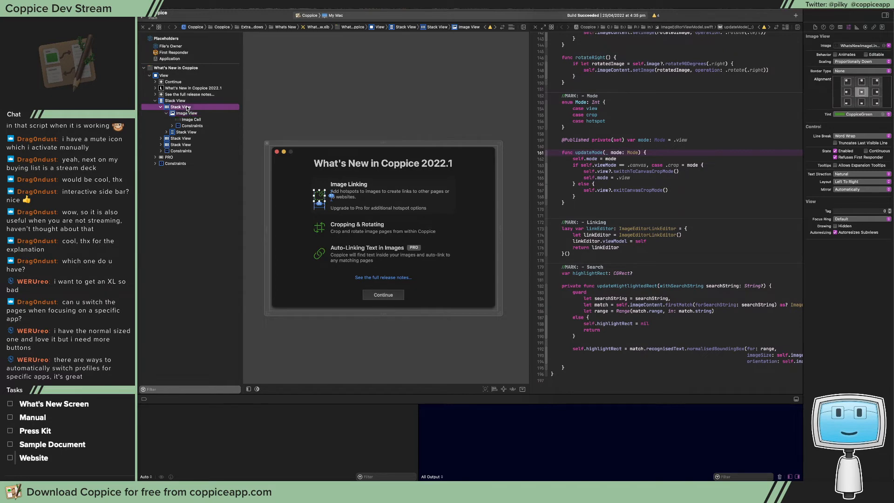
Set the Image Linking row's stack view alignment to Top and deselect everything on the canvas
{"action": "left_click", "coordinate": [846, 55]}
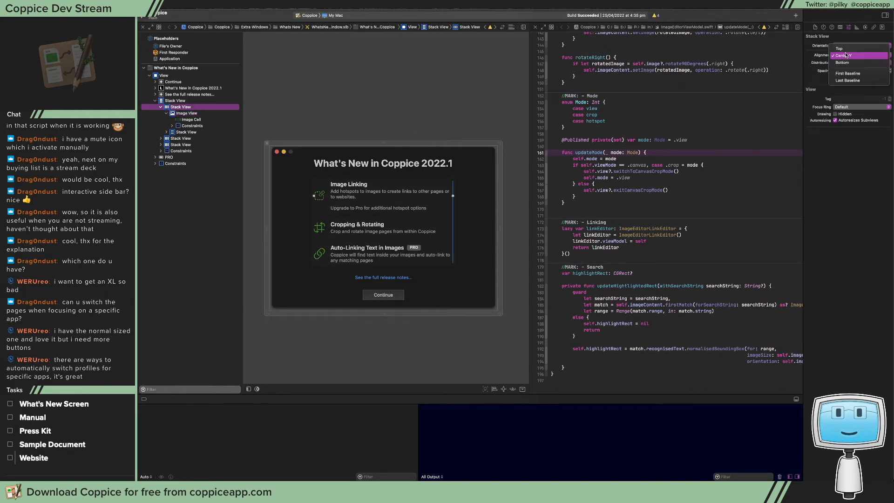
{"action": "left_click", "coordinate": [839, 49]}
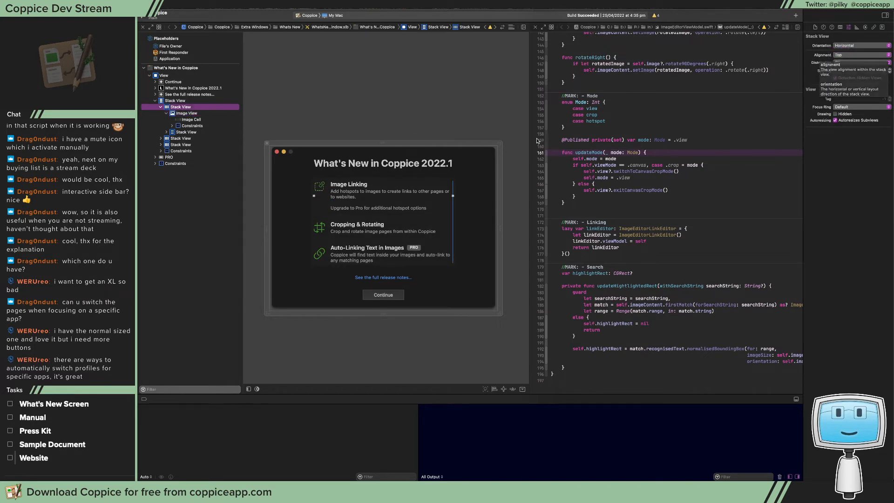
{"action": "left_click", "coordinate": [488, 202]}
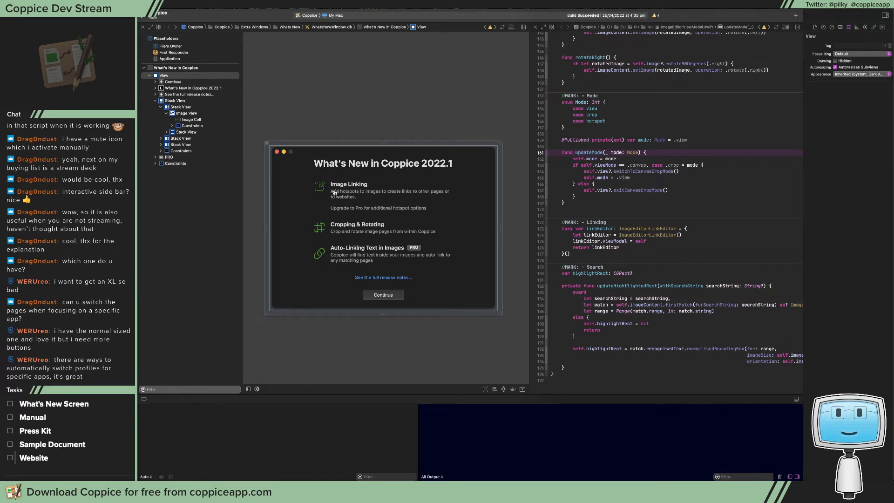
{"action": "left_click", "coordinate": [301, 82]}
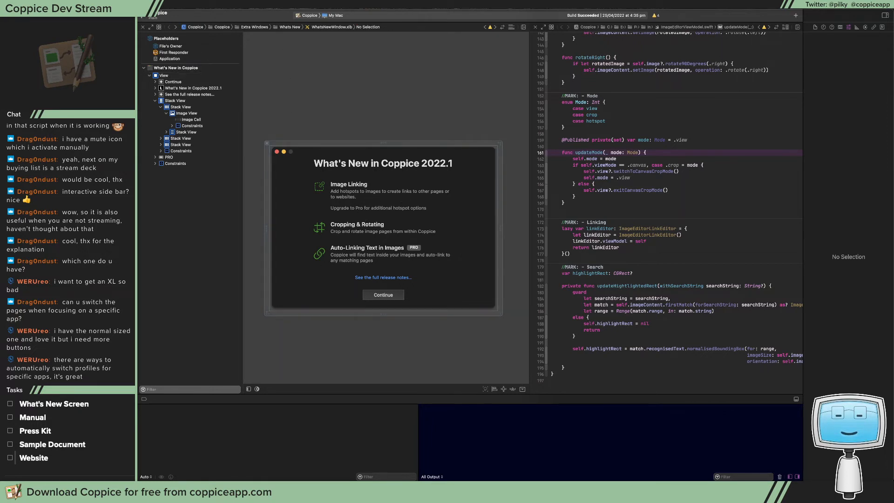
Build and run Coppice and open its sample document from the running app
{"action": "key", "text": "super+b"}
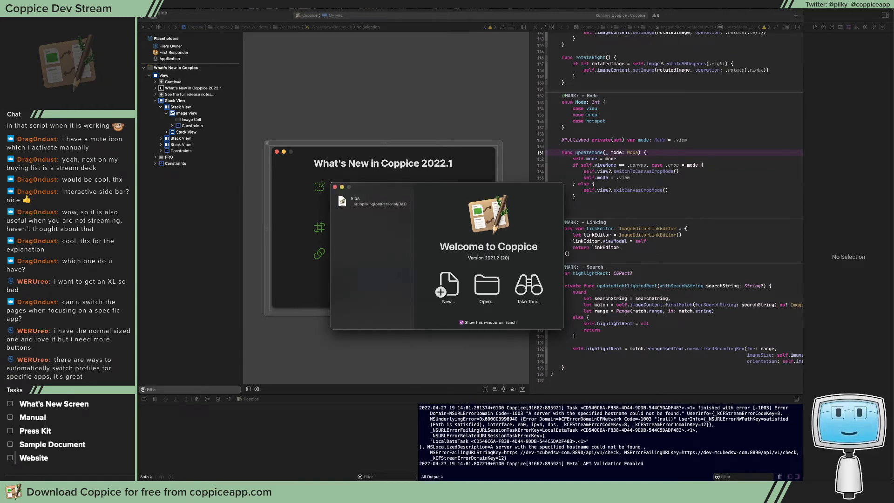
{"action": "left_click", "coordinate": [212, 5]}
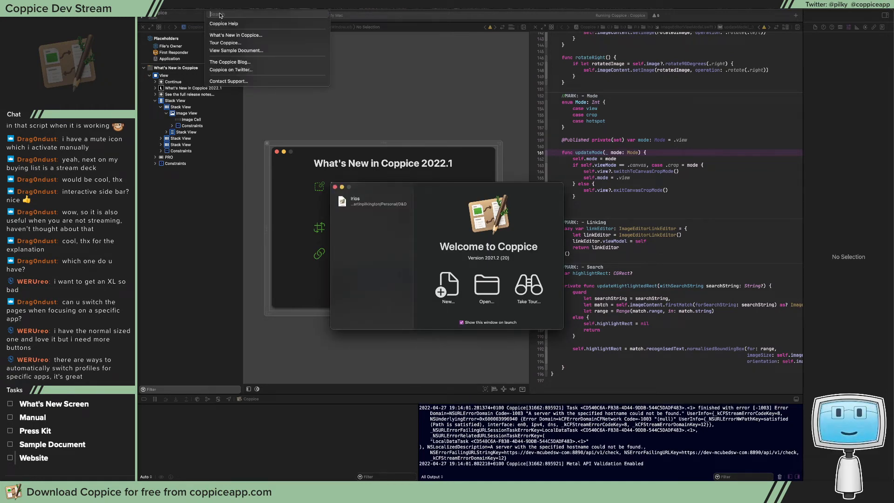
{"action": "left_click", "coordinate": [235, 48]}
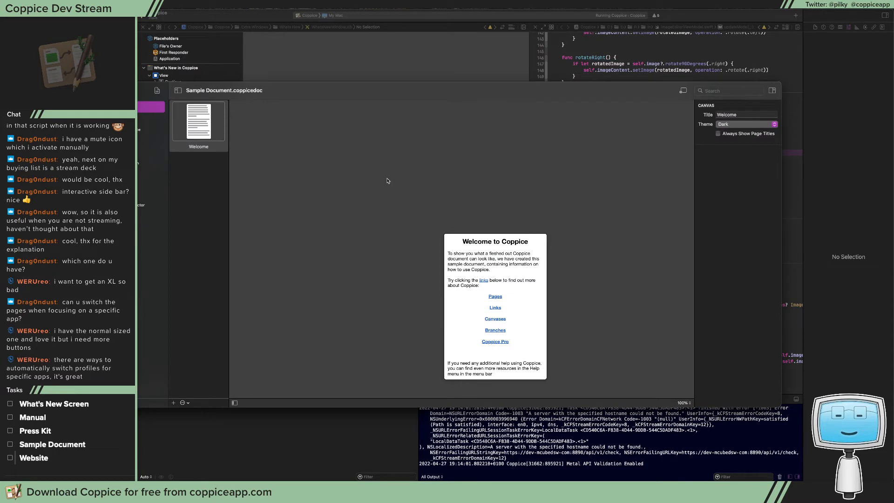
Reposition the Welcome page on the sample document's canvas and open the "New Page button" image page
{"action": "left_click_drag", "start_coordinate": [544, 231], "coordinate": [484, 181]}
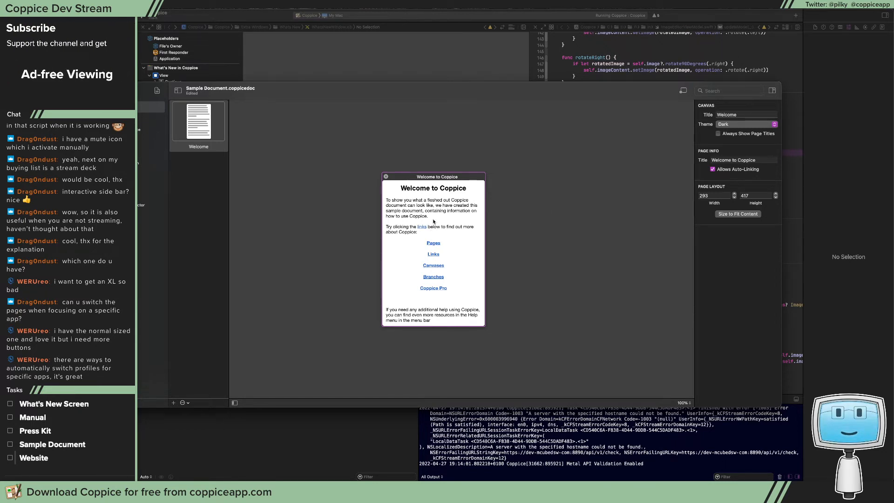
{"action": "left_click", "coordinate": [436, 204]}
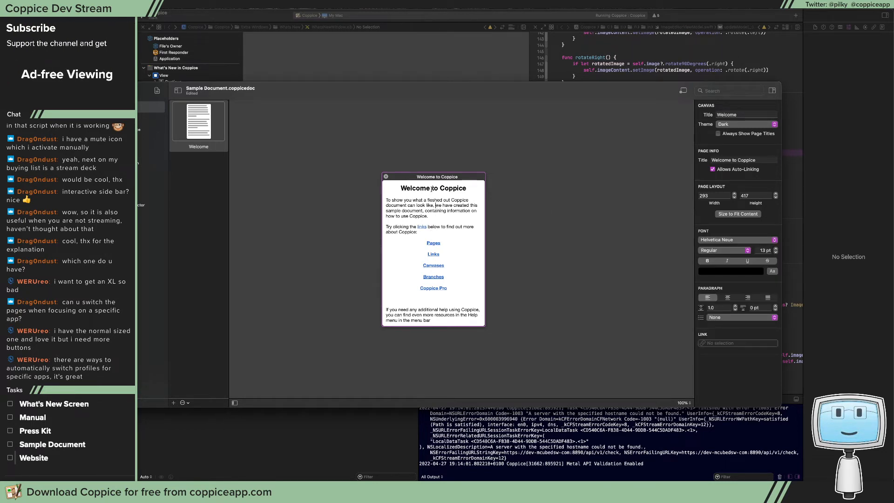
{"action": "left_click", "coordinate": [329, 175]}
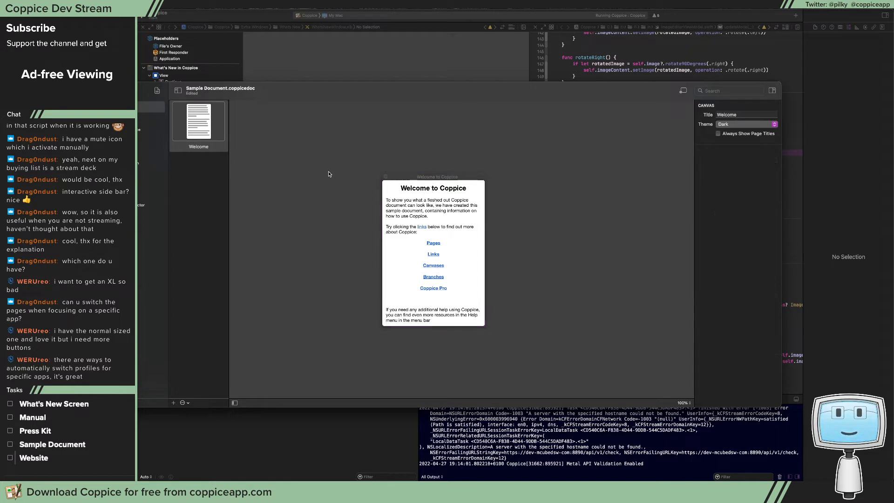
{"action": "left_click", "coordinate": [136, 163]}
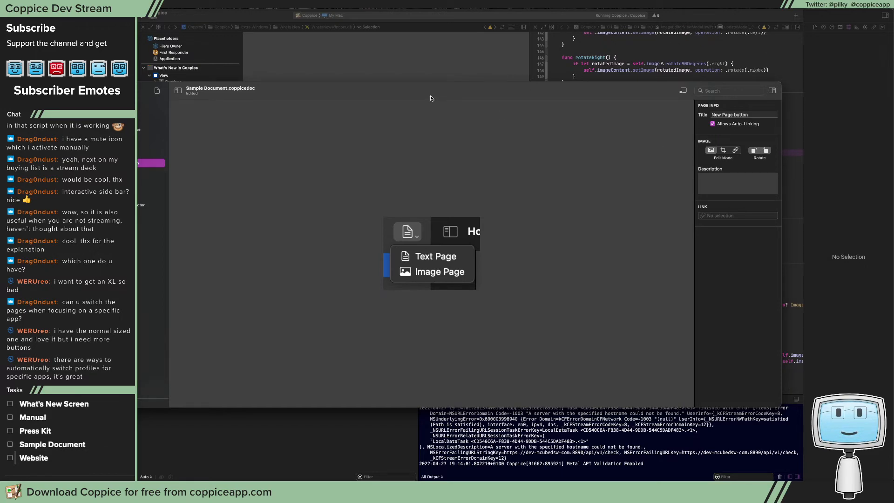
Return to Xcode, open ImageEditorInspectorViewModel.swift and set a breakpoint on the call inside rotateLeft()
{"action": "left_click_drag", "start_coordinate": [429, 98], "coordinate": [893, 97]}
{"action": "left_click", "coordinate": [509, 154]}
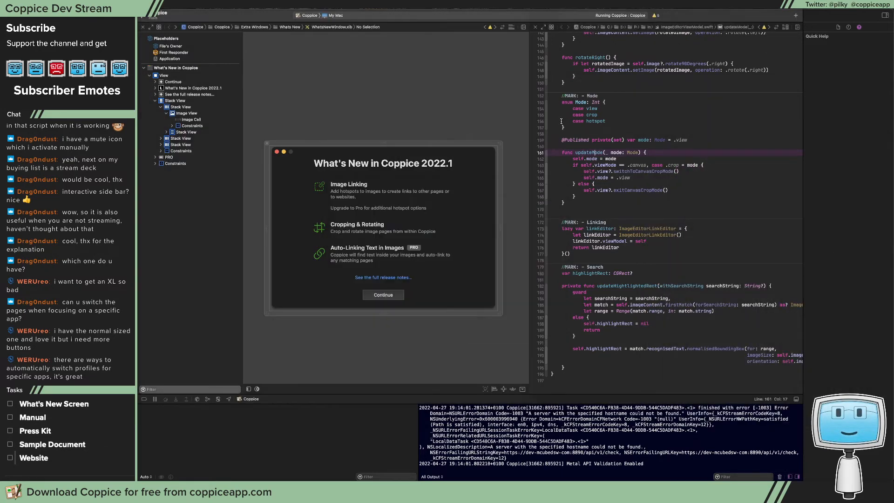
{"action": "key", "text": "super+shift+o"}
{"action": "type", "text": "IMageInsp"}
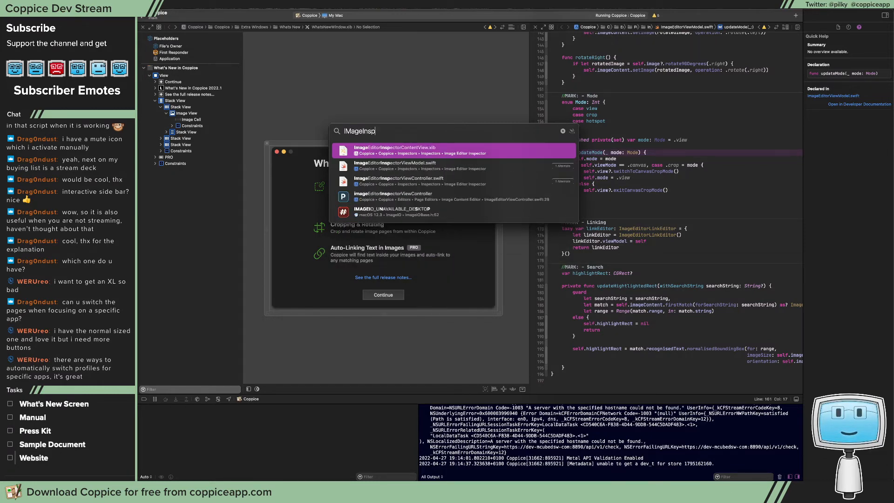
{"action": "key", "text": "Down"}
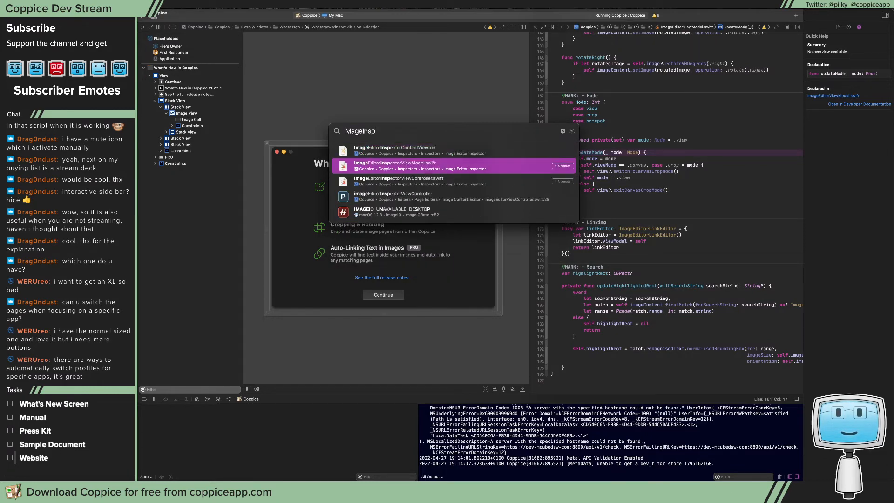
{"action": "key", "text": "Down"}
{"action": "key", "text": "Up"}
{"action": "key", "text": "Return"}
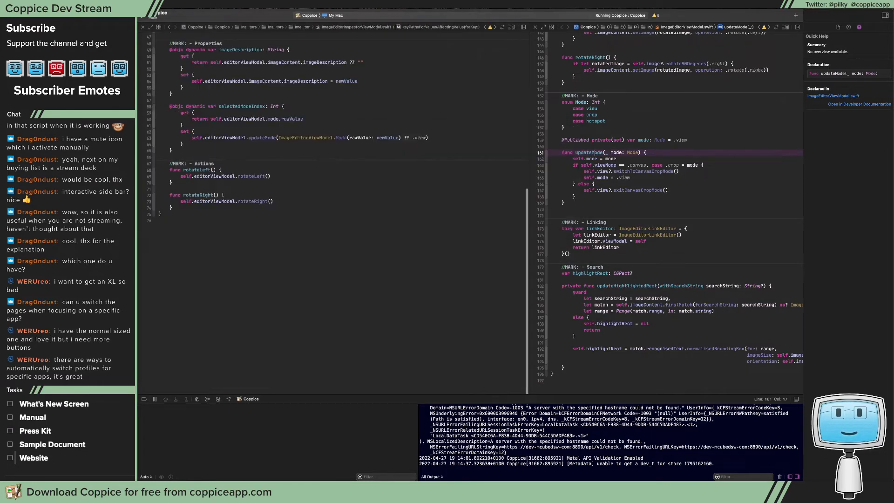
{"action": "left_click", "coordinate": [153, 176]}
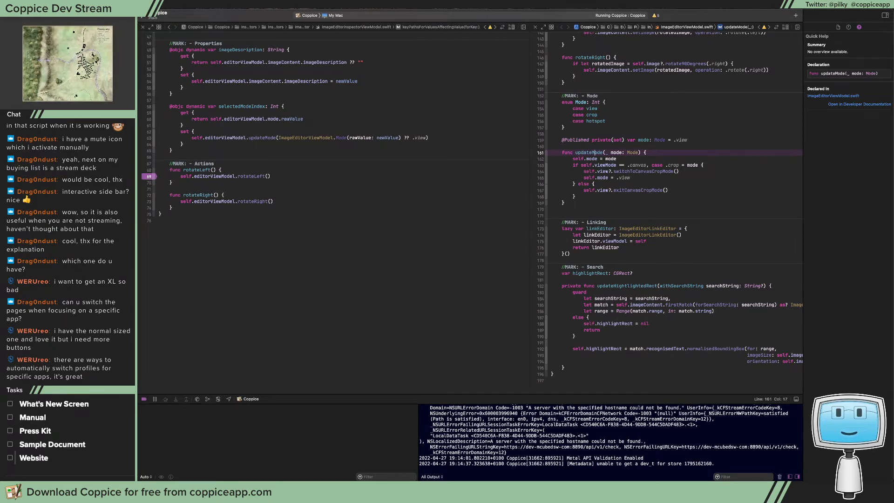
Try rotating the New Page button image in Coppice to test the breakpoint, and return to WhatsNewWindow.xib in Xcode
{"action": "left_click_drag", "start_coordinate": [890, 93], "coordinate": [255, 92]}
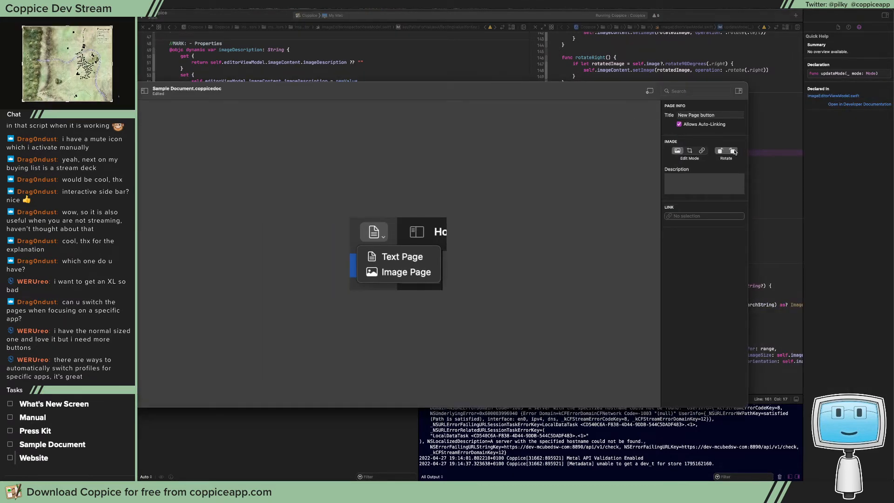
{"action": "left_click_drag", "start_coordinate": [533, 90], "coordinate": [891, 104]}
{"action": "left_click", "coordinate": [295, 189]}
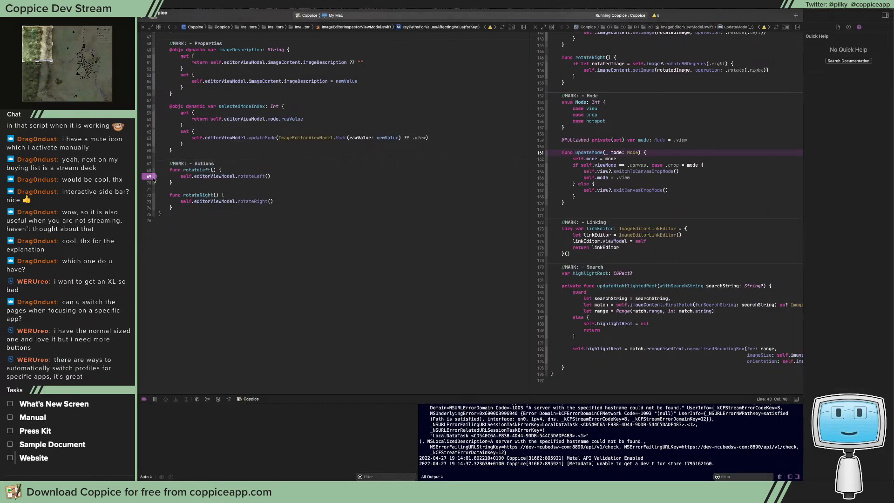
{"action": "left_click", "coordinate": [169, 27]}
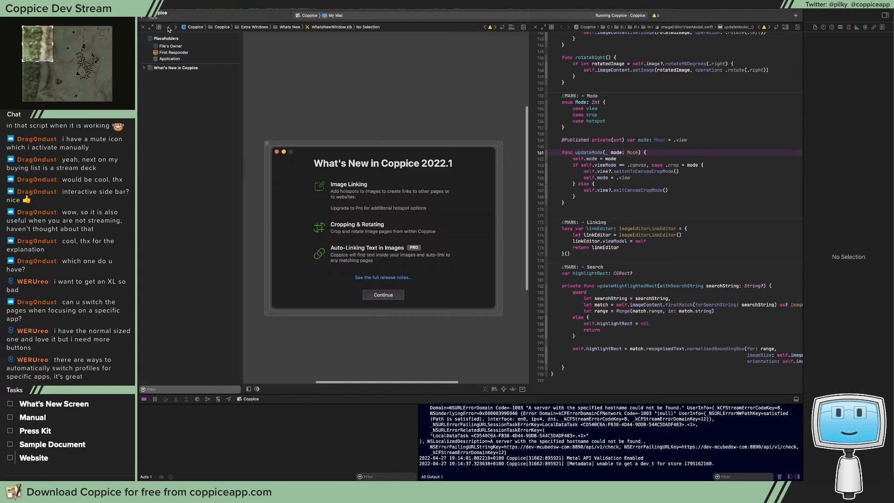
Open ImageEditorInspectorViewController.swift and set a breakpoint on the typedViewModel.rotateLeft() call
{"action": "key", "text": "super+shift+o"}
{"action": "type", "text": "ImageINs"}
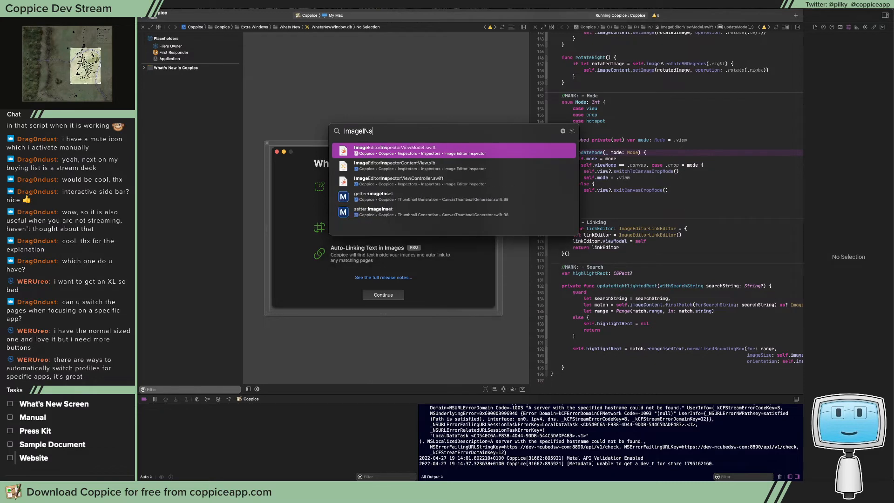
{"action": "type", "text": "pectorVi"}
{"action": "key", "text": "Down"}
{"action": "key", "text": "Return"}
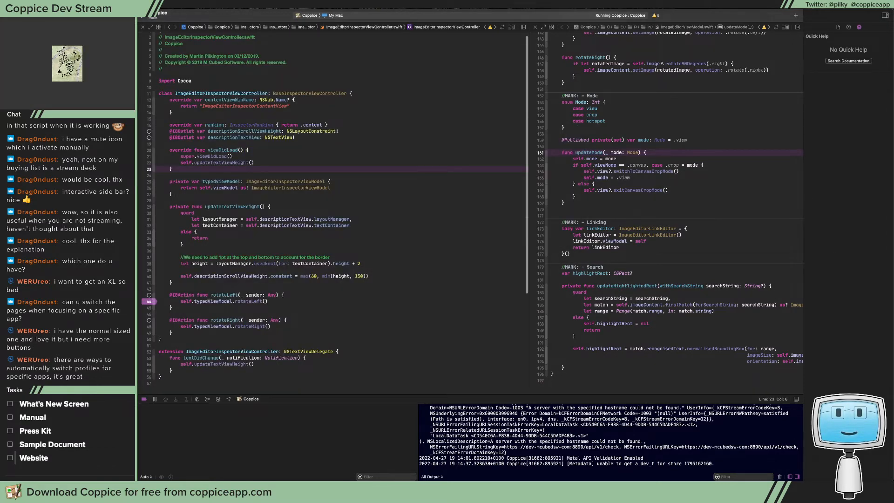
Test rotation of the New Page button image in Coppice again, and hide the debug area and inspectors back in Xcode
{"action": "key", "text": "super+Tab"}
{"action": "left_click_drag", "start_coordinate": [376, 160], "coordinate": [331, 144]}
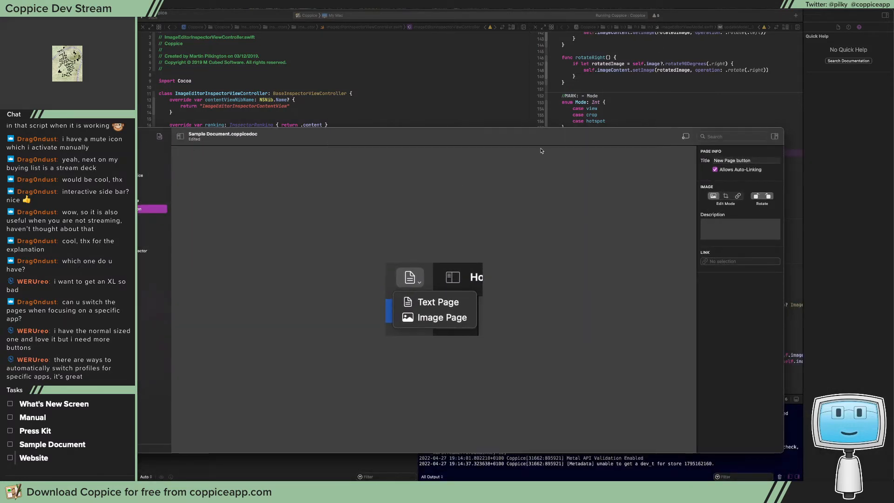
{"action": "key", "text": "super+Tab"}
{"action": "key", "text": "shift+super+y"}
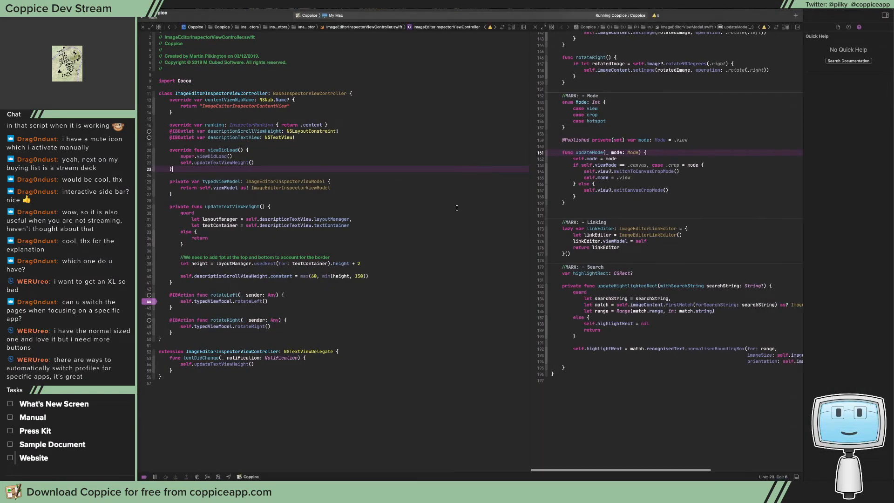
{"action": "key", "text": "alt+super+0"}
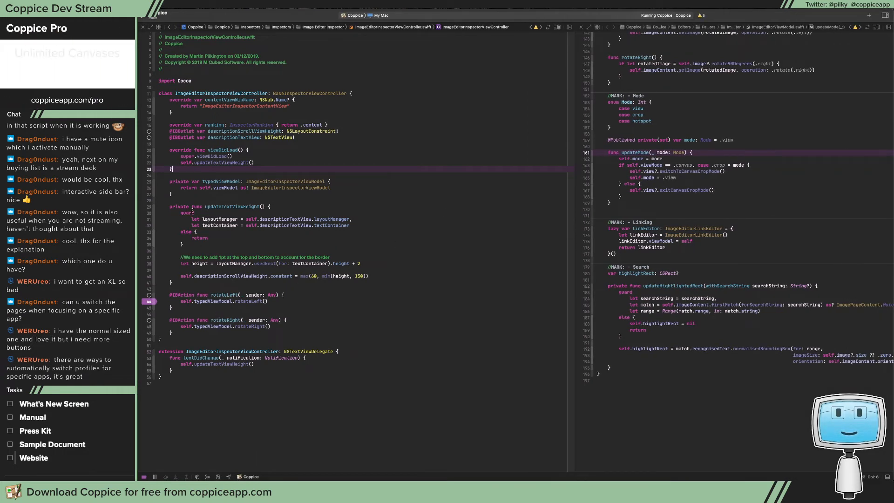
Open ImageEditorInspectorContentView.xib and examine the attributes of its Rotate segmented control
{"action": "left_click", "coordinate": [261, 295]}
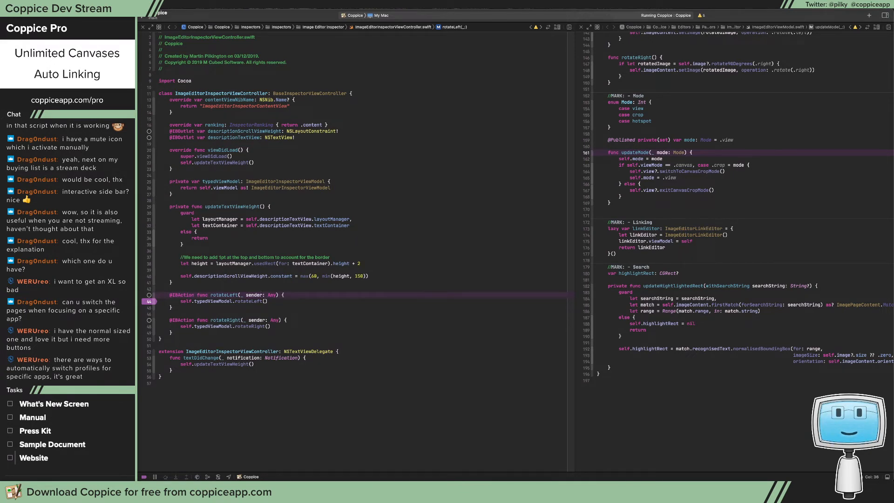
{"action": "key", "text": "ctrl+super+Left"}
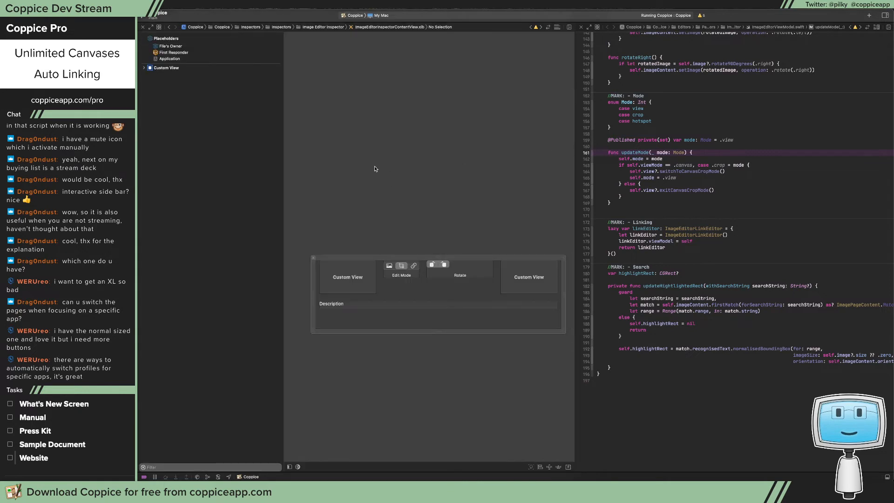
{"action": "left_click", "coordinate": [435, 262]}
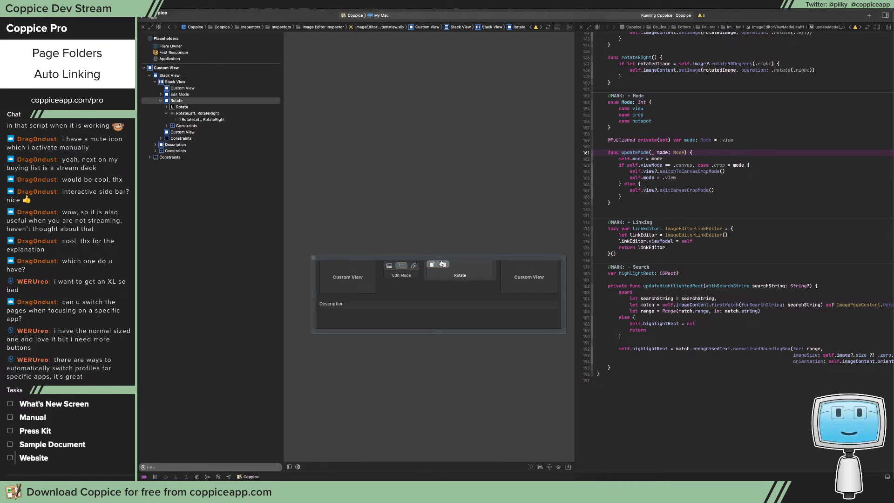
{"action": "left_click", "coordinate": [886, 15]}
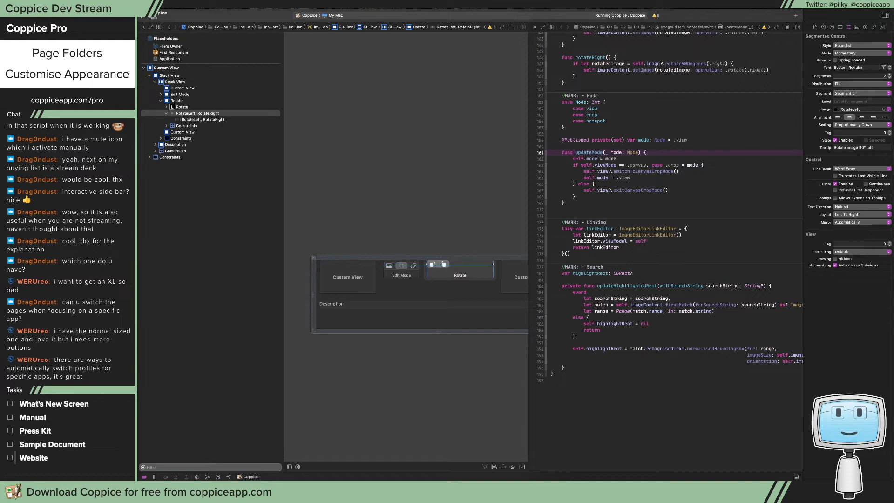
Return to ImageEditorInspectorViewController.swift to review the rotateLeft and rotateRight actions, checking briefly in the running Coppice app
{"action": "left_click", "coordinate": [102, 242]}
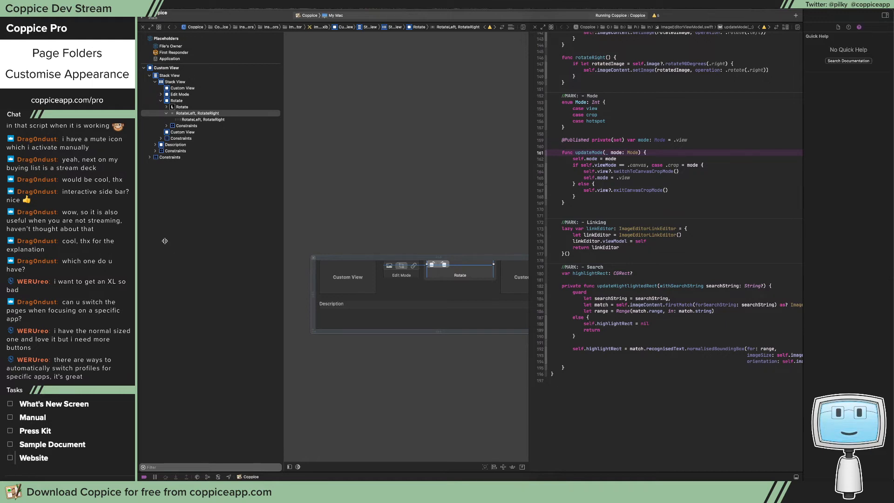
{"action": "left_click", "coordinate": [314, 283]}
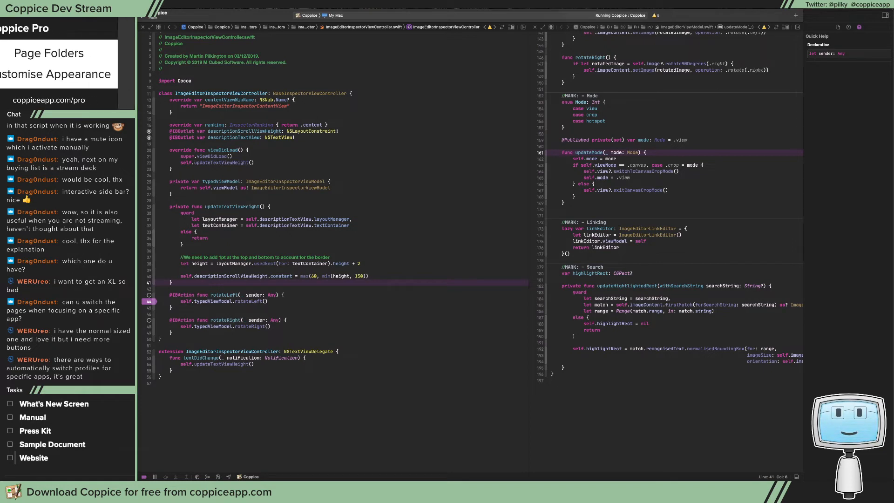
{"action": "key", "text": "super+Tab"}
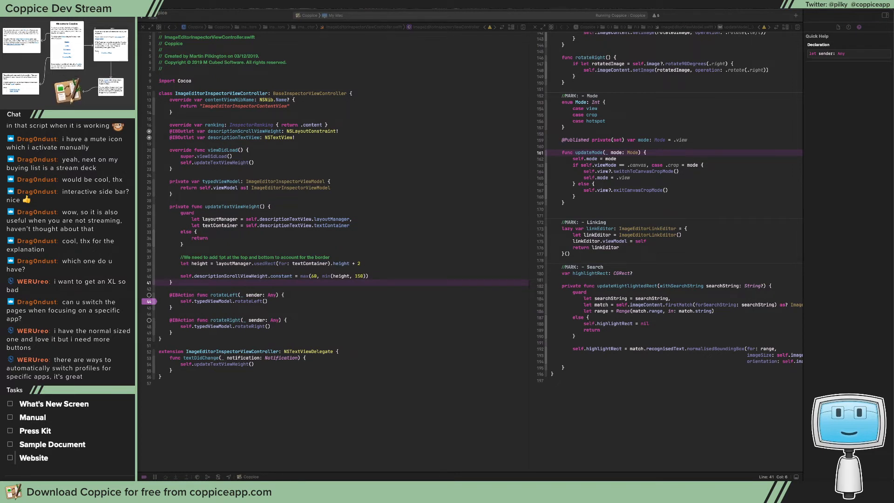
{"action": "left_click", "coordinate": [257, 278]}
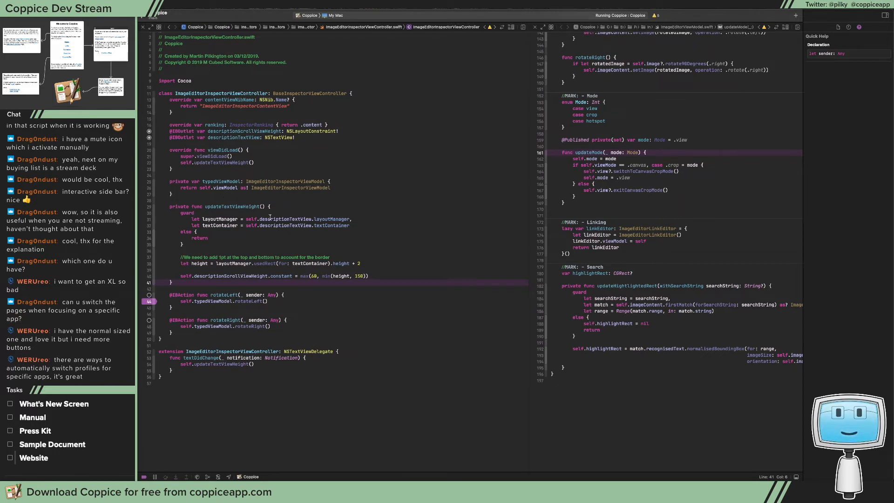
Show ImageEditorInspectorContentView.xib in the second editor beside ImageEditorInspectorViewController.swift, with the Rotate segmented control selected
{"action": "left_click", "coordinate": [276, 162]}
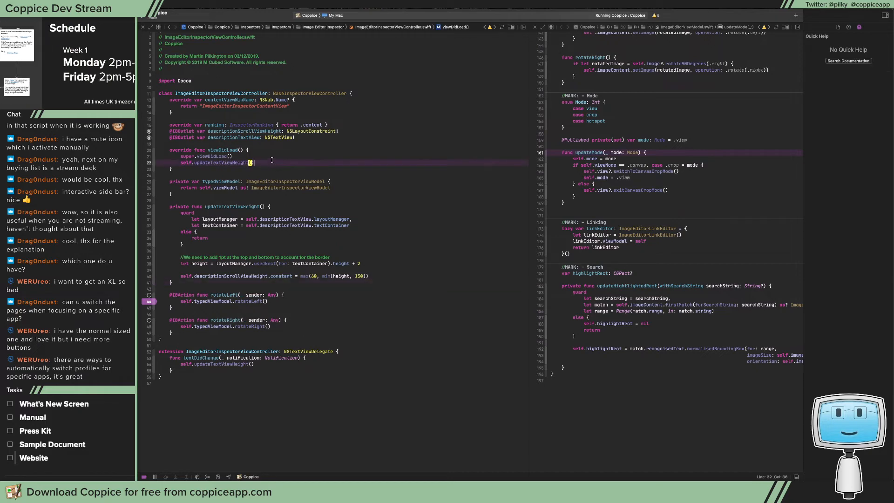
{"action": "key", "text": "ctrl+super+Left"}
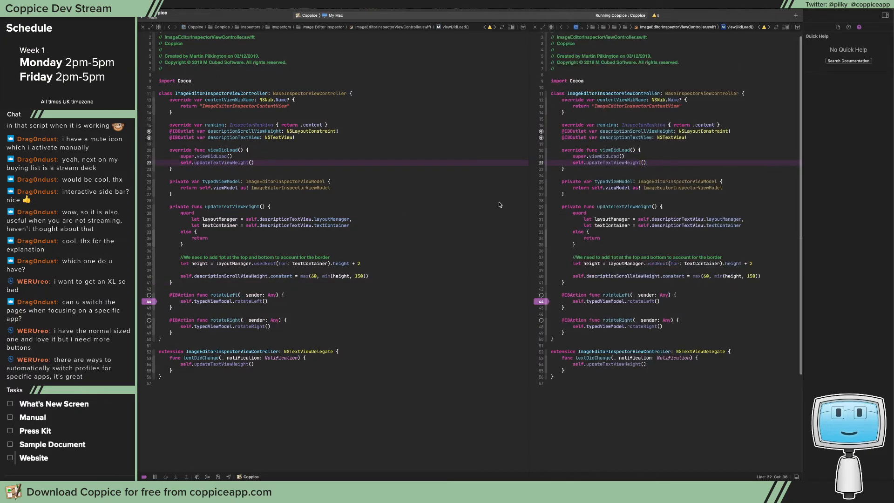
{"action": "key", "text": "ctrl+super+Left"}
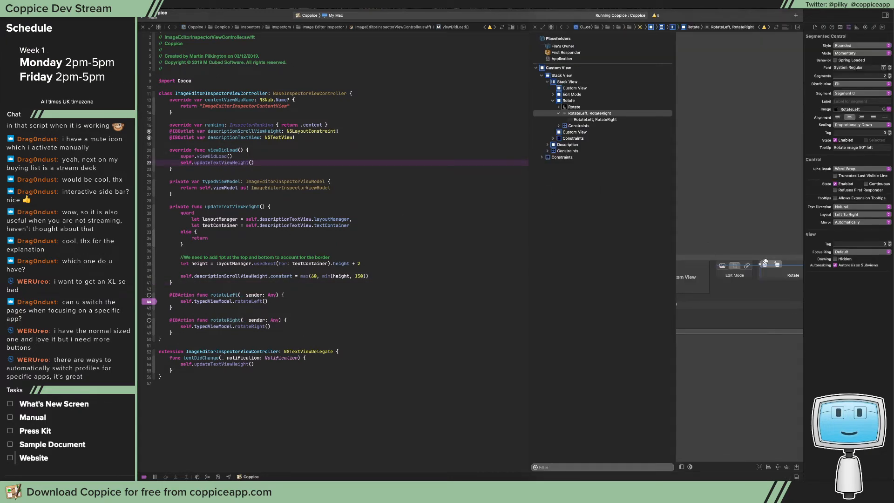
Open the NSSegmentedControl.h header and examine its segment properties and methods
{"action": "left_click_drag", "start_coordinate": [765, 262], "coordinate": [391, 140]}
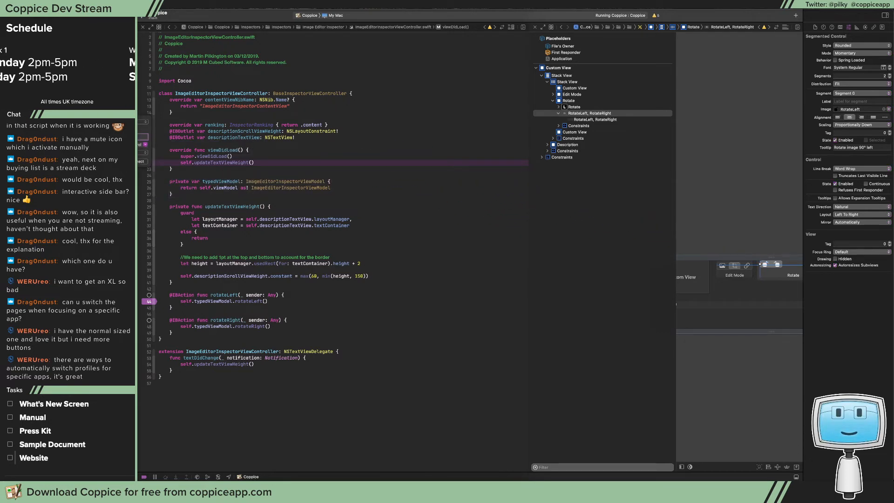
{"action": "key", "text": "super+shift+o"}
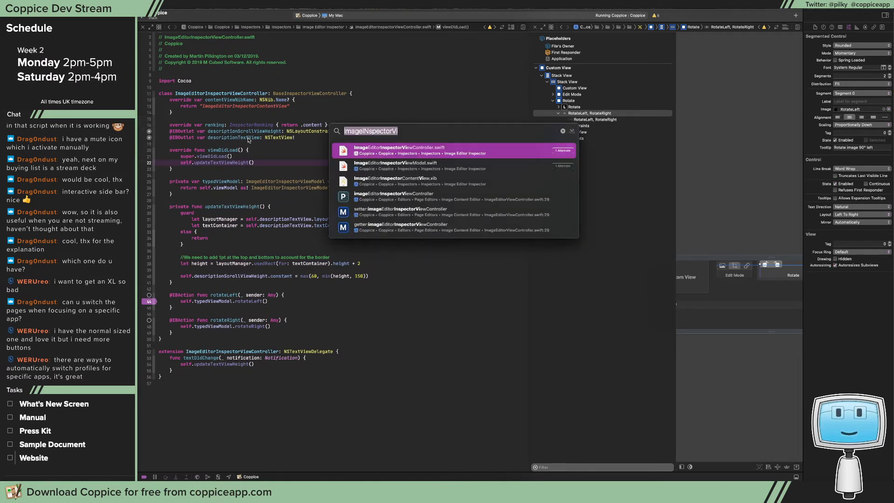
{"action": "type", "text": "NSSegmentedC"}
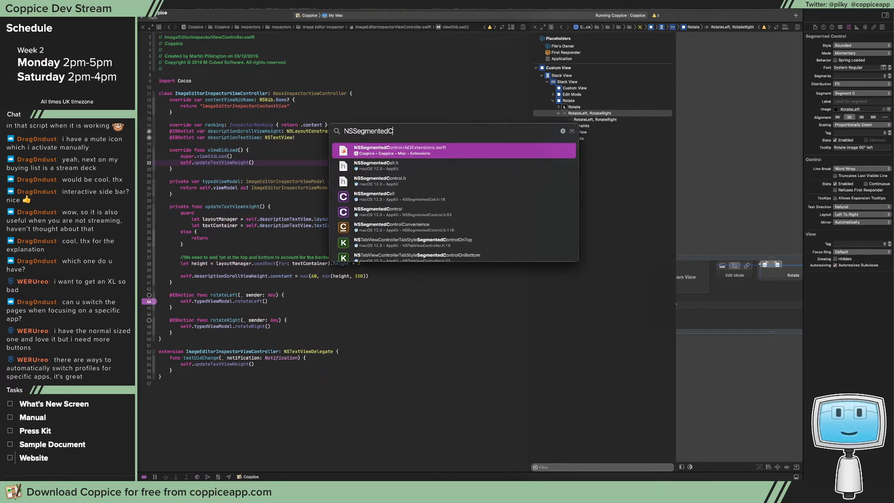
{"action": "key", "text": "Down"}
{"action": "key", "text": "Down"}
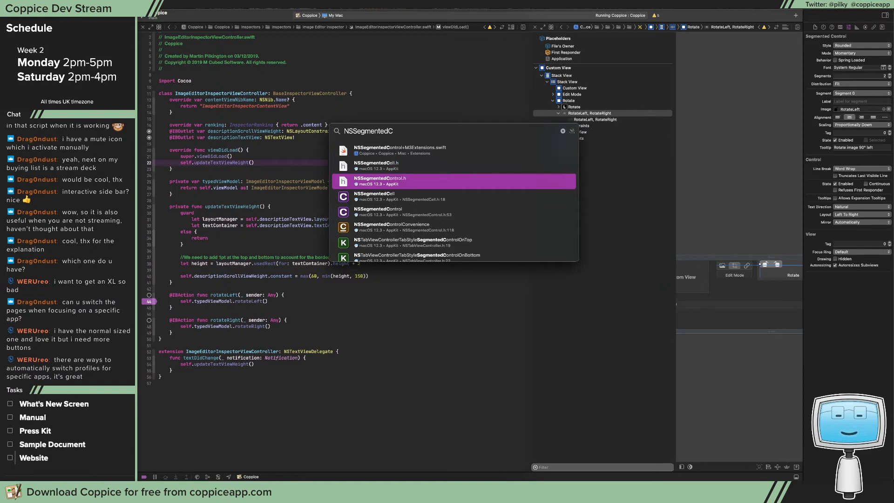
{"action": "key", "text": "Return"}
{"action": "scroll", "coordinate": [313, 145], "scroll_direction": "down", "scroll_amount": 10}
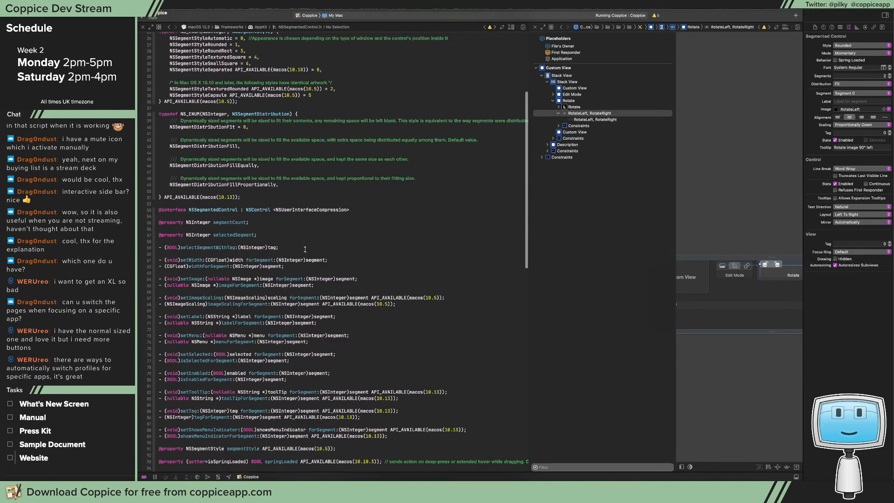
{"action": "scroll", "coordinate": [214, 382], "scroll_direction": "down", "scroll_amount": 9}
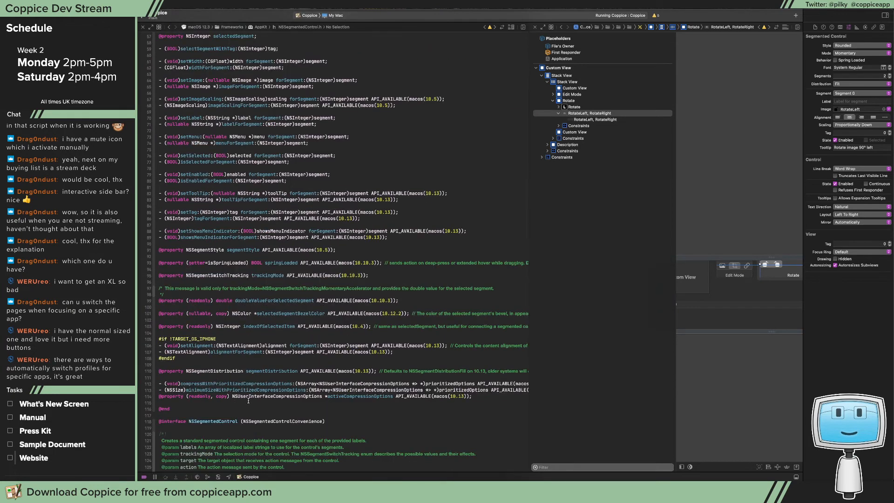
{"action": "scroll", "coordinate": [247, 361], "scroll_direction": "up", "scroll_amount": 1}
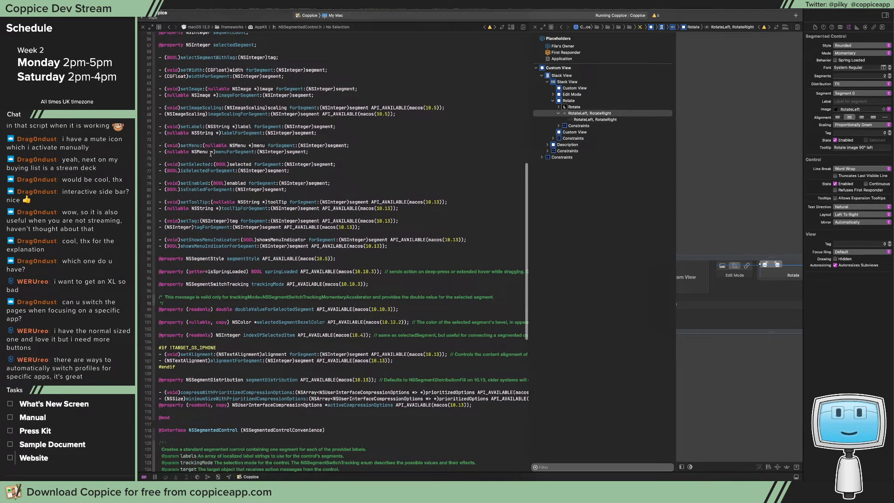
{"action": "scroll", "coordinate": [219, 88], "scroll_direction": "down", "scroll_amount": 8}
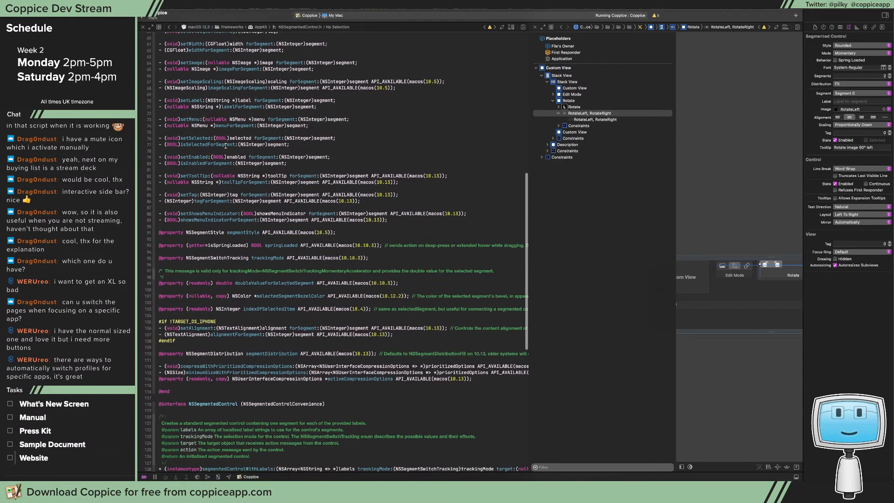
{"action": "scroll", "coordinate": [226, 146], "scroll_direction": "up", "scroll_amount": 15}
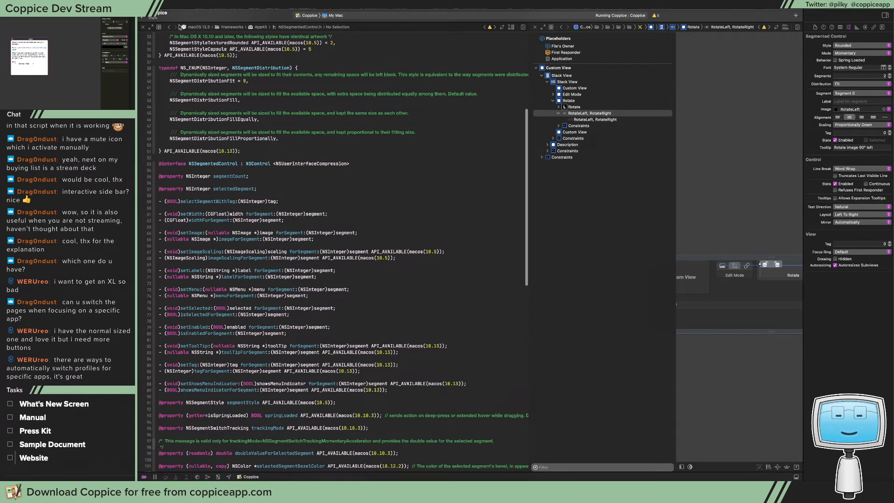
Back in ImageEditorInspectorViewController.swift, connect the Rotate segmented control to a new rotate action below rotateRight, separated by a blank line
{"action": "left_click", "coordinate": [168, 26]}
{"action": "left_click_drag", "start_coordinate": [771, 264], "coordinate": [316, 337]}
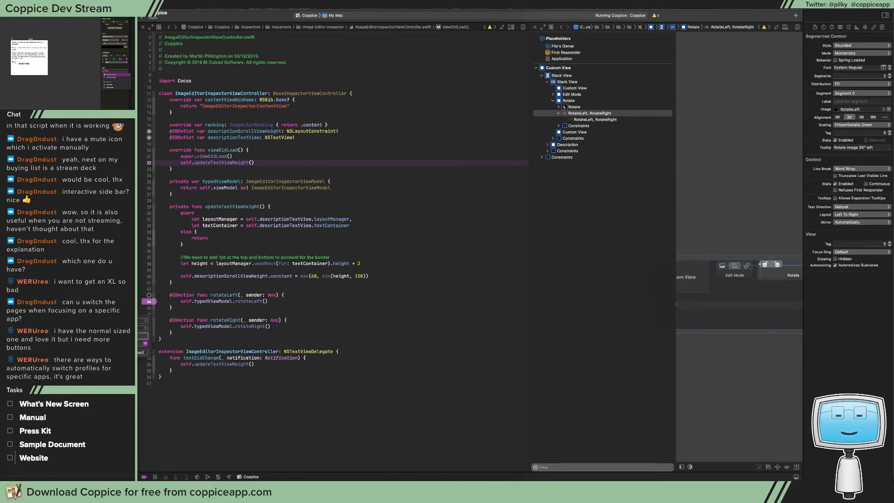
{"action": "key", "text": "Return"}
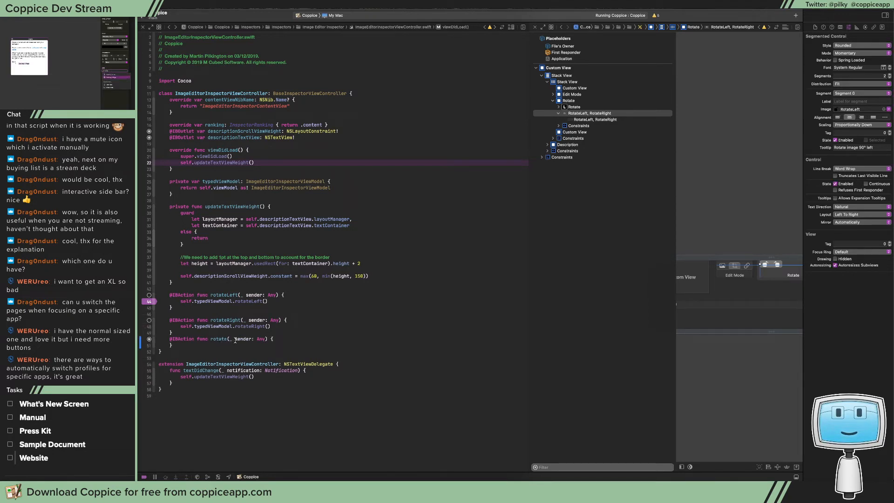
{"action": "left_click", "coordinate": [260, 333]}
{"action": "key", "text": "Return"}
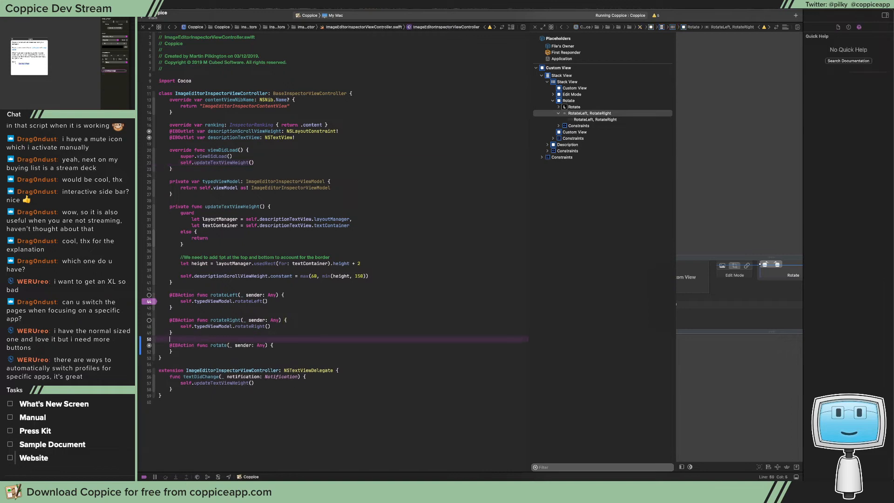
Change the rotate action's sender type to NSSegmentedControl and start an empty line in its body
{"action": "double_click", "coordinate": [261, 345]}
{"action": "type", "text": "NSSegme"}
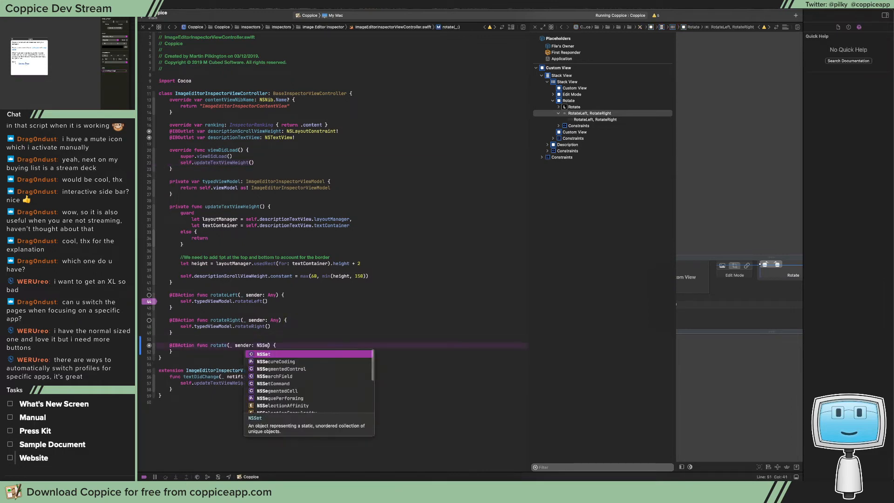
{"action": "key", "text": "Return"}
{"action": "key", "text": "super+Right"}
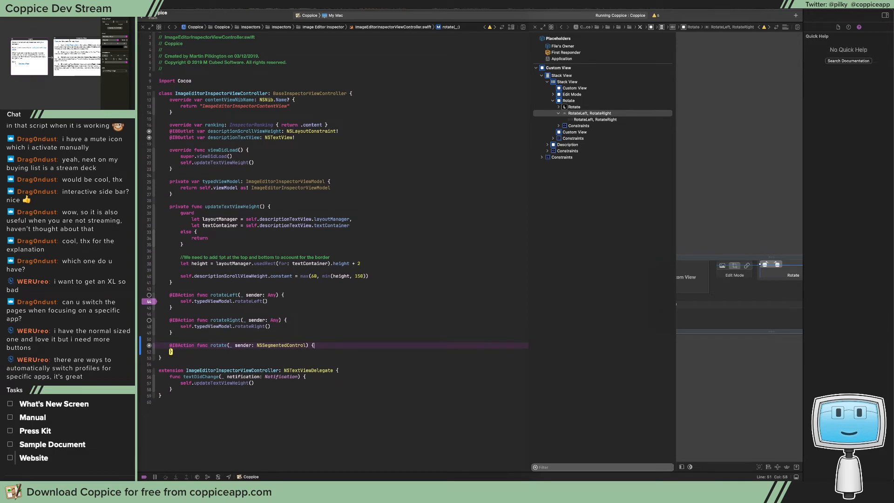
{"action": "key", "text": "Return"}
Check the Rotate control's segment attributes, and add an if block testing sender.selectedSegment == 0 to the rotate action
{"action": "left_click", "coordinate": [772, 275]}
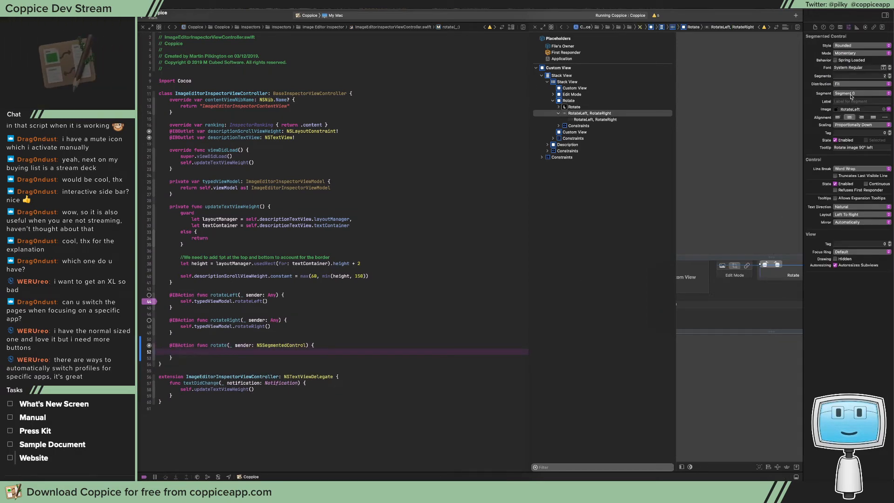
{"action": "left_click", "coordinate": [257, 352]}
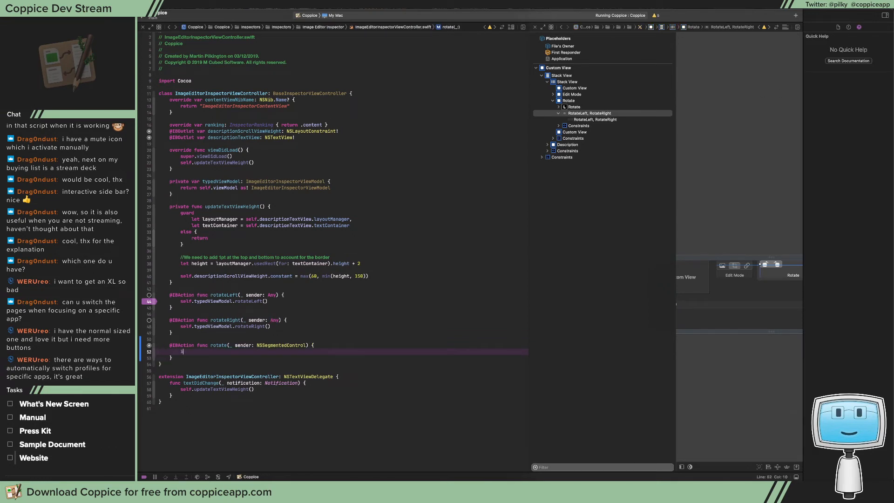
{"action": "type", "text": "if sender.s"}
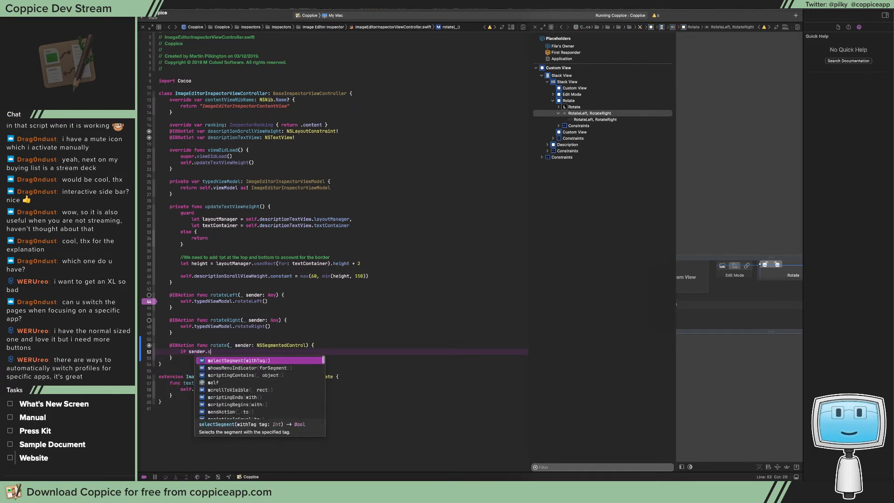
{"action": "type", "text": "electedSegment "}
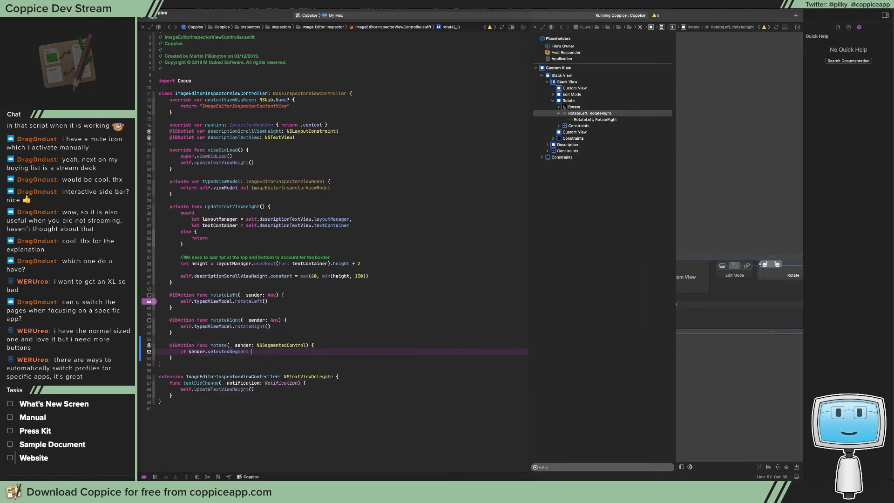
{"action": "type", "text": "== 0 {"}
{"action": "key", "text": "Return"}
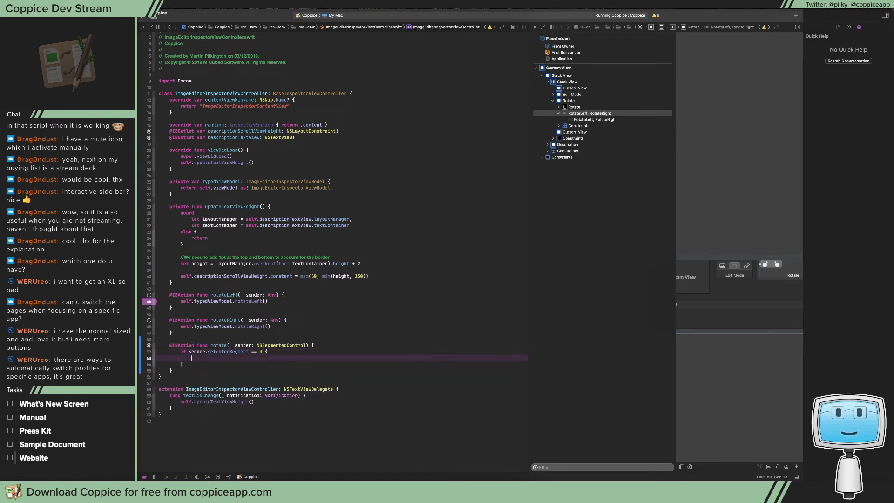
Call self.typedViewModel.rotateLeft() inside the rotate action's if block
{"action": "type", "text": "self.view"}
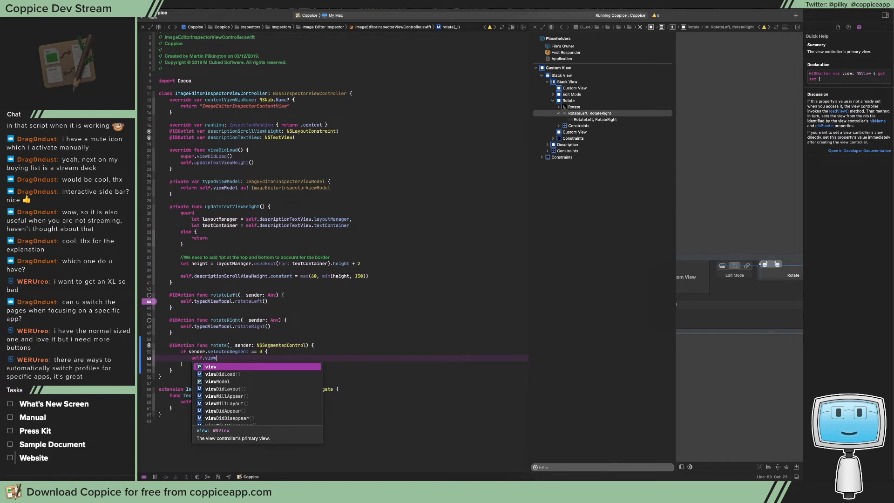
{"action": "key", "text": "BackSpace"}
{"action": "key", "text": "BackSpace"}
{"action": "key", "text": "BackSpace"}
{"action": "key", "text": "BackSpace"}
{"action": "type", "text": "typedViewModel.r"}
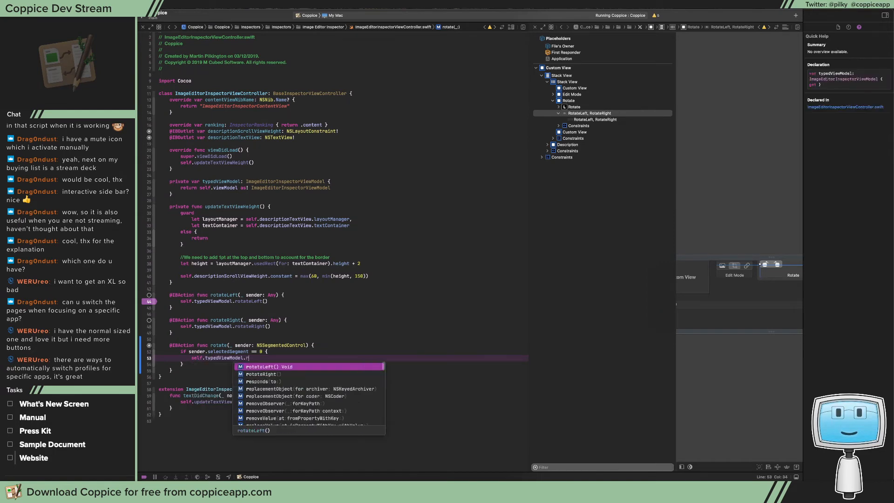
{"action": "key", "text": "Return"}
Add an else branch to the rotate action that calls self.typedViewModel.rotateRight()
{"action": "key", "text": "Down"}
{"action": "type", "text": "else {"}
{"action": "key", "text": "Return"}
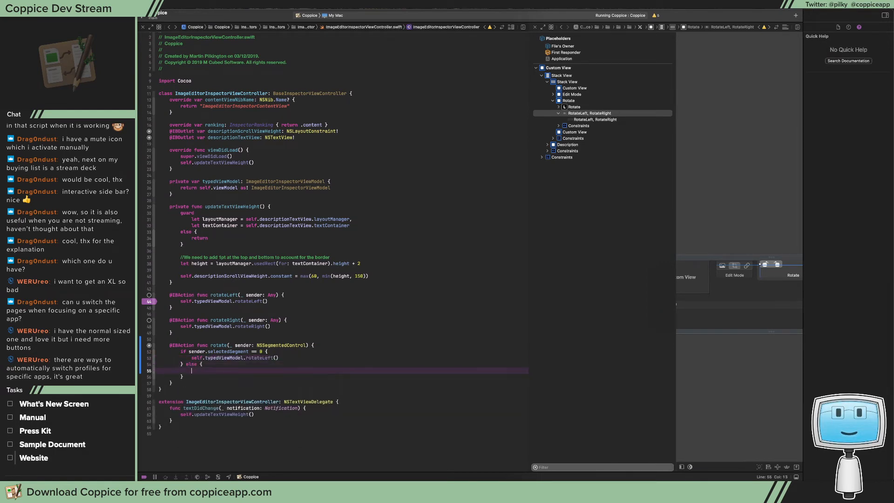
{"action": "type", "text": "self.typedViewModel"}
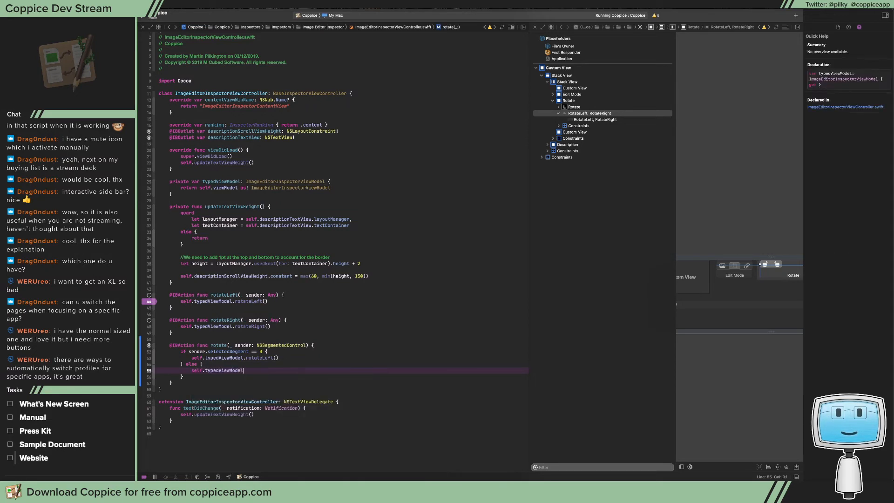
{"action": "type", "text": ".ro"}
{"action": "key", "text": "Down"}
{"action": "key", "text": "Return"}
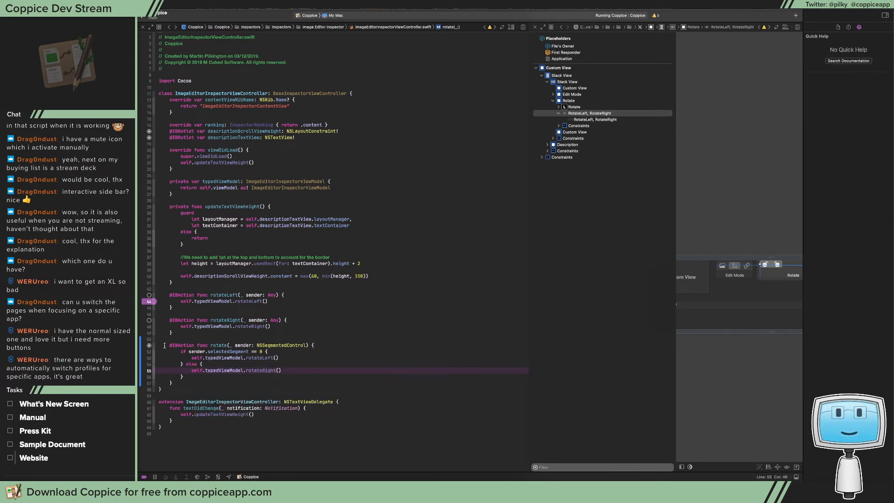
Delete the separate rotateLeft and rotateRight actions with the leftover blank line, and rebuild and run Coppice
{"action": "left_click_drag", "start_coordinate": [164, 333], "coordinate": [159, 289]}
{"action": "key", "text": "BackSpace"}
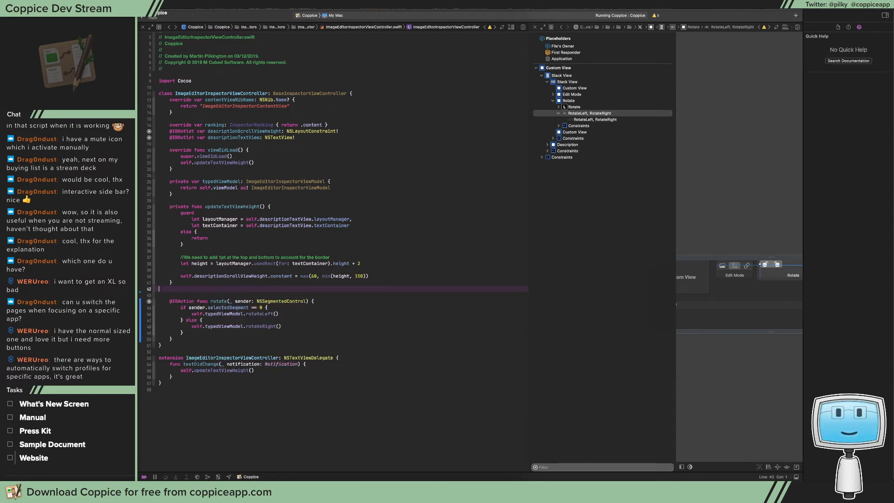
{"action": "key", "text": "BackSpace"}
{"action": "key", "text": "super+r"}
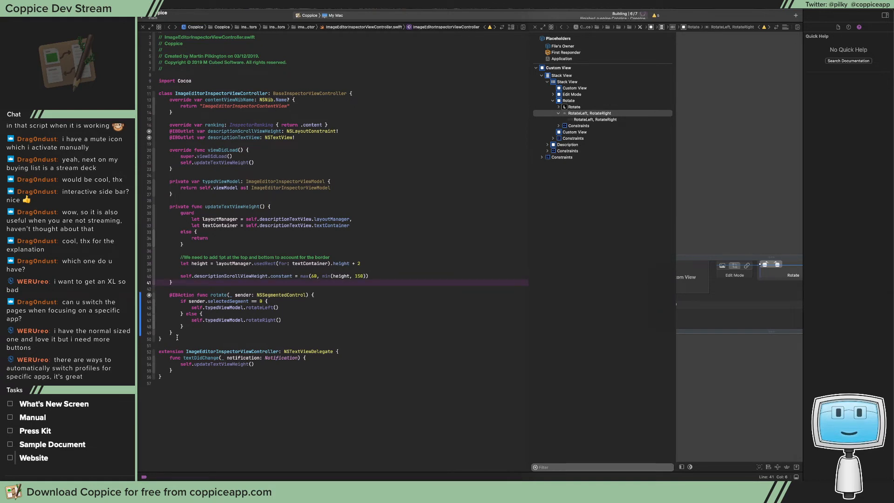
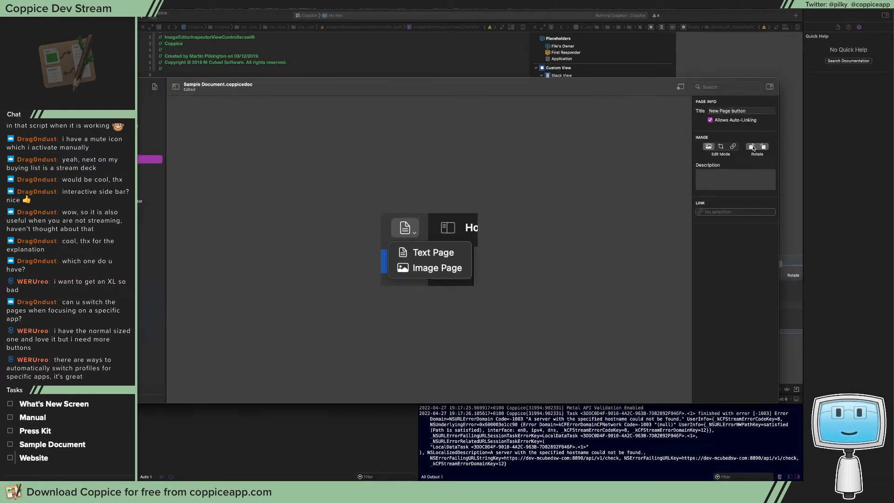
Test the rotate-left control by repeatedly rotating the New Page button image to the left
{"action": "left_click", "coordinate": [753, 148]}
{"action": "left_click", "coordinate": [753, 149]}
{"action": "left_click", "coordinate": [753, 148]}
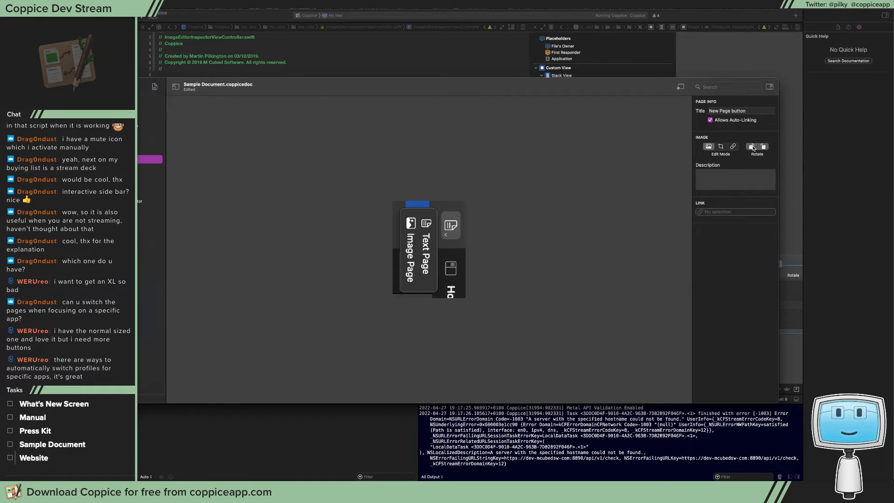
{"action": "left_click", "coordinate": [753, 148]}
{"action": "left_click", "coordinate": [753, 148]}
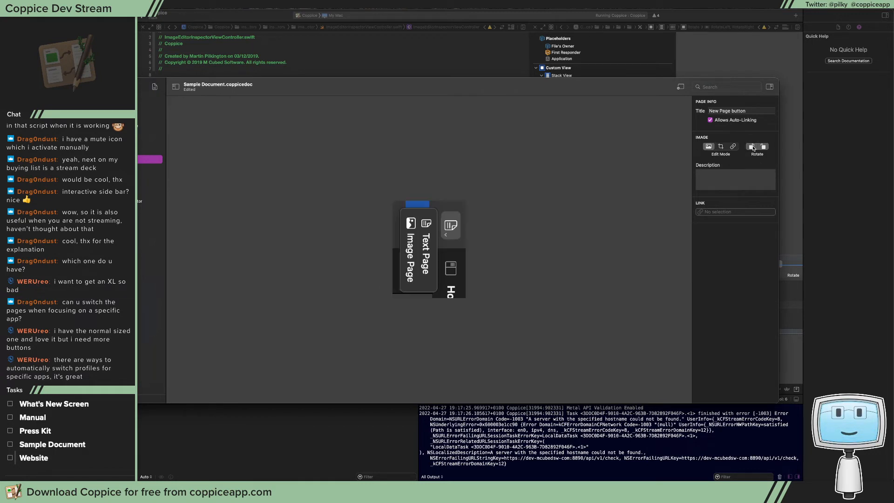
{"action": "left_click", "coordinate": [753, 148]}
{"action": "left_click", "coordinate": [753, 148]}
{"action": "left_click", "coordinate": [753, 148]}
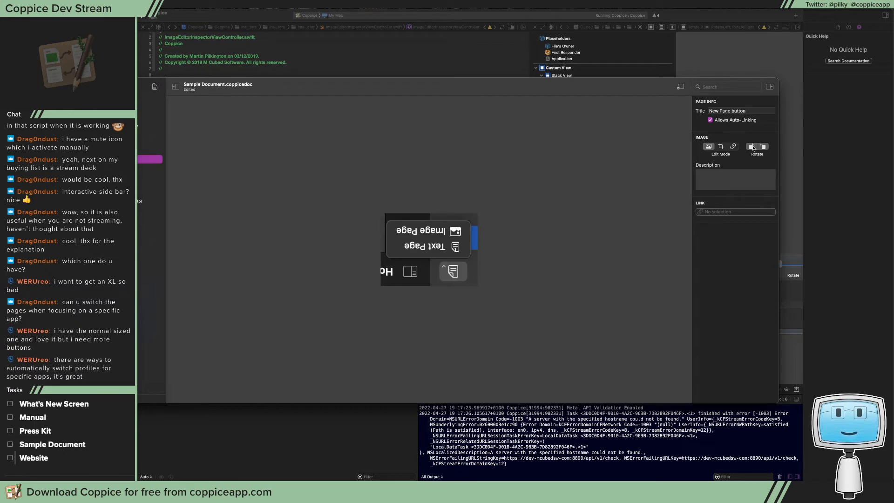
{"action": "left_click", "coordinate": [753, 148]}
{"action": "left_click", "coordinate": [753, 148]}
{"action": "left_click", "coordinate": [752, 148]}
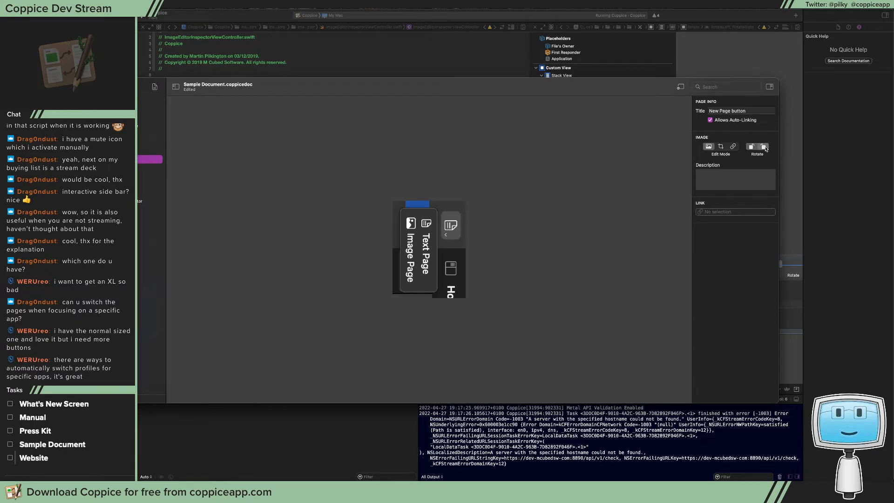
Test the rotate-right control by repeatedly rotating the New Page button image to the right
{"action": "left_click", "coordinate": [765, 149]}
{"action": "left_click", "coordinate": [765, 148]}
{"action": "left_click", "coordinate": [765, 148]}
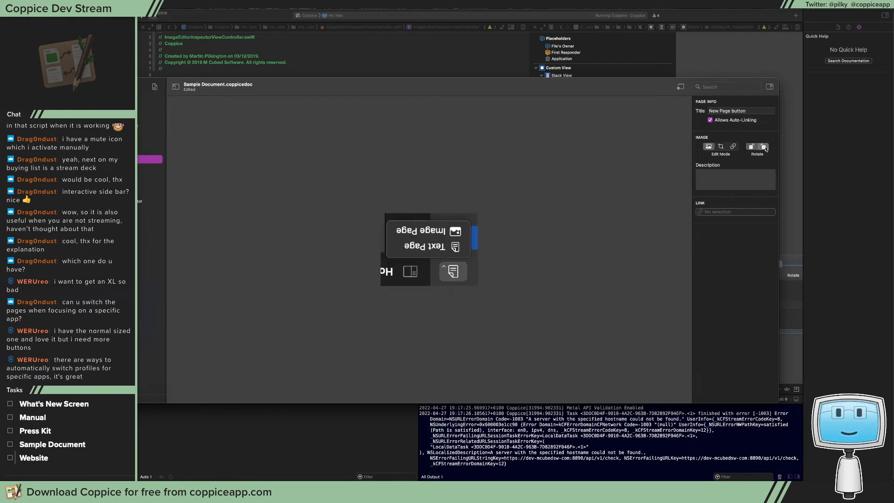
{"action": "left_click", "coordinate": [765, 148]}
{"action": "left_click", "coordinate": [765, 148]}
{"action": "left_click", "coordinate": [765, 148]}
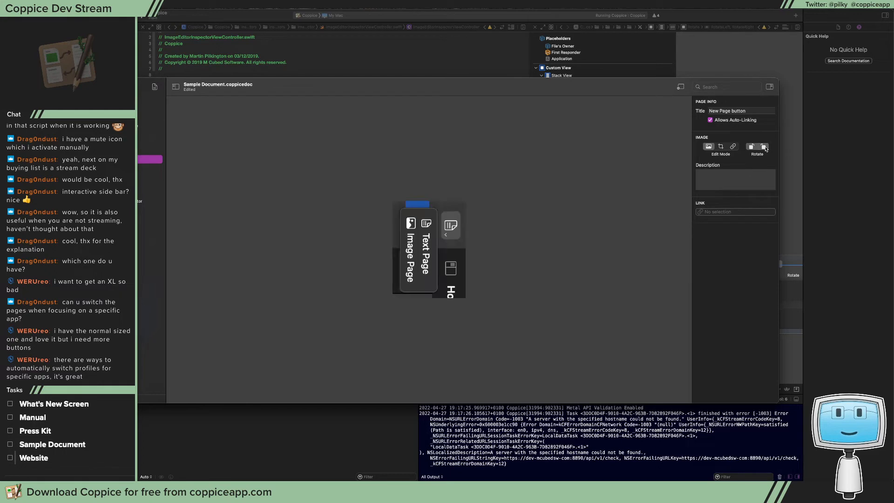
{"action": "left_click", "coordinate": [765, 148]}
Set a breakpoint on the rotate action's selectedSegment check, trigger a right rotation, and step over the check before resuming the app
{"action": "left_click_drag", "start_coordinate": [533, 89], "coordinate": [405, 122]}
{"action": "left_click", "coordinate": [147, 302]}
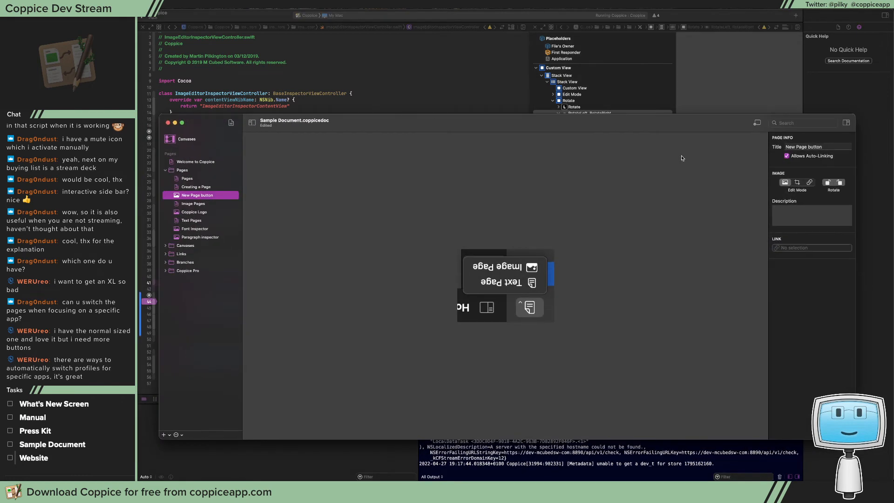
{"action": "left_click", "coordinate": [840, 183]}
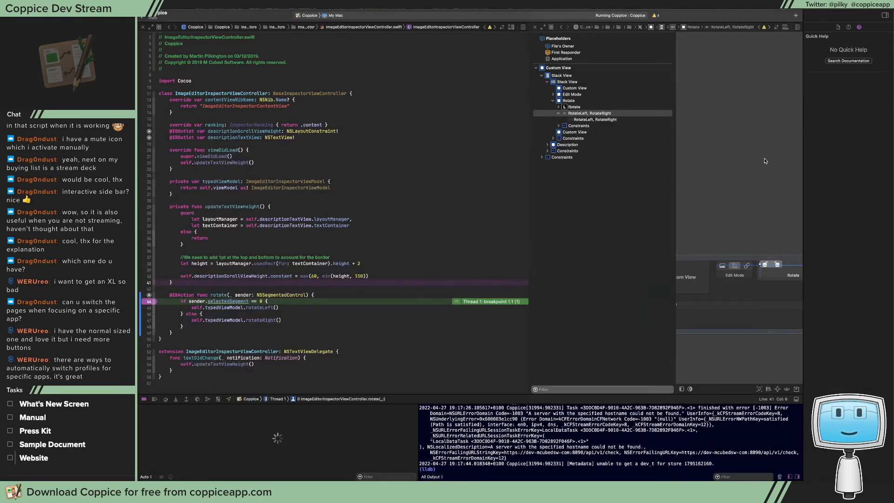
{"action": "key", "text": "F6"}
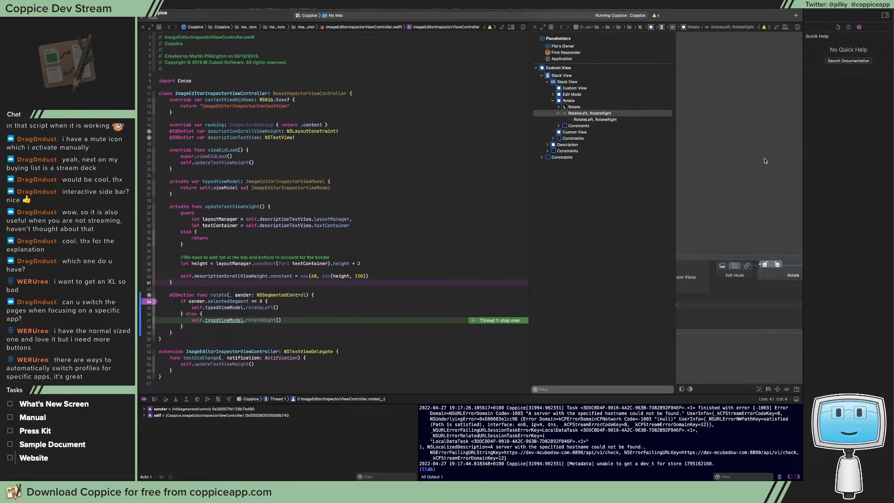
{"action": "key", "text": "ctrl+super+y"}
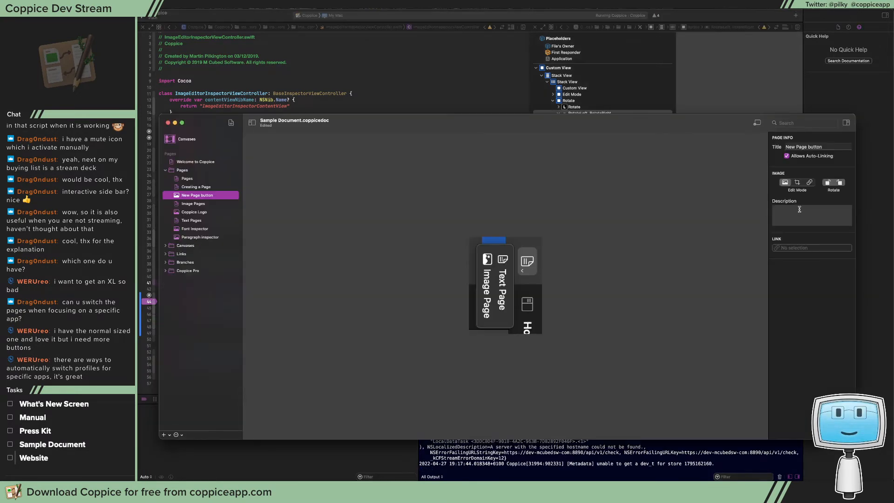
Rotate the image right several more times, stepping over the selectedSegment check and resuming the app at each breakpoint hit
{"action": "left_click", "coordinate": [841, 182]}
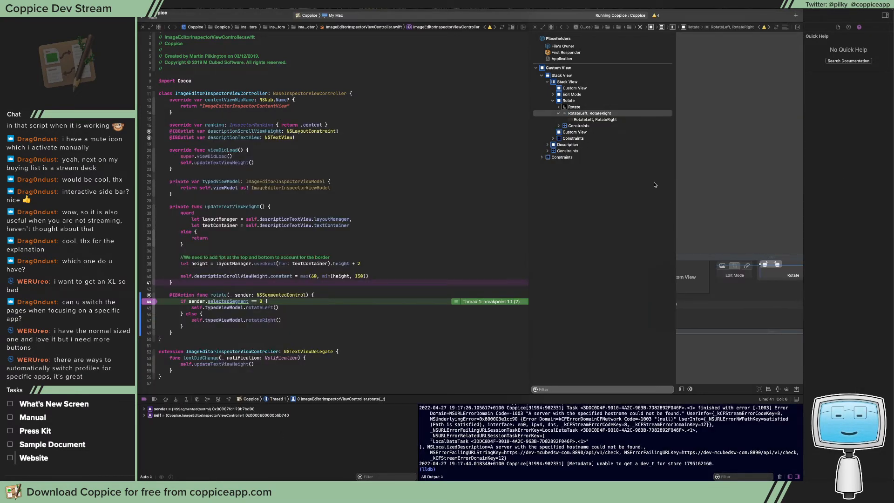
{"action": "key", "text": "F6"}
{"action": "key", "text": "ctrl+super+y"}
{"action": "key", "text": "F6"}
{"action": "key", "text": "ctrl+super+y"}
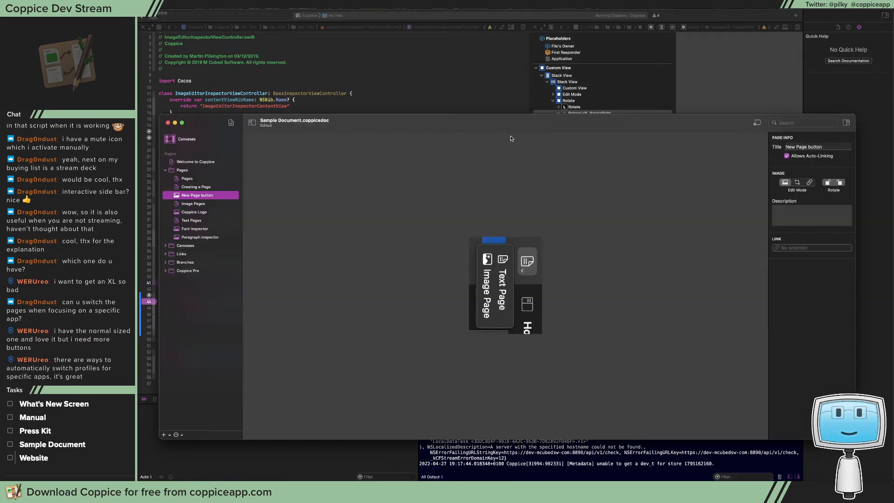
{"action": "left_click", "coordinate": [839, 183]}
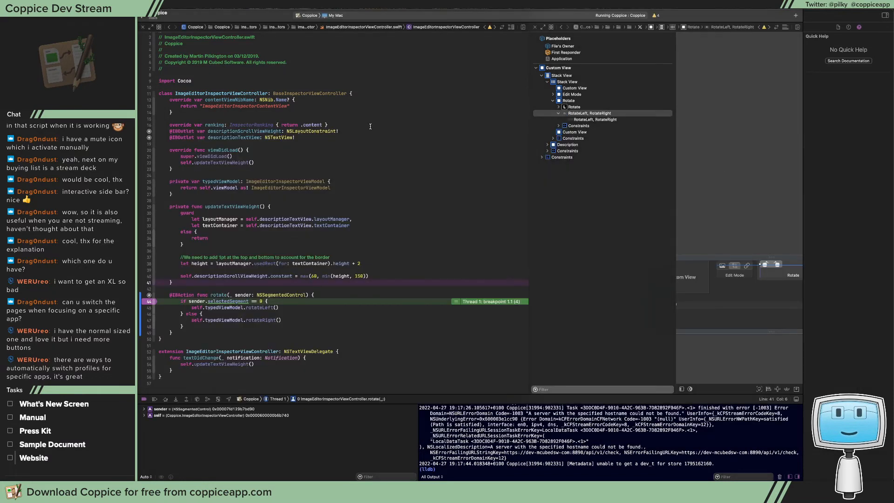
{"action": "key", "text": "F6"}
{"action": "key", "text": "ctrl+super+y"}
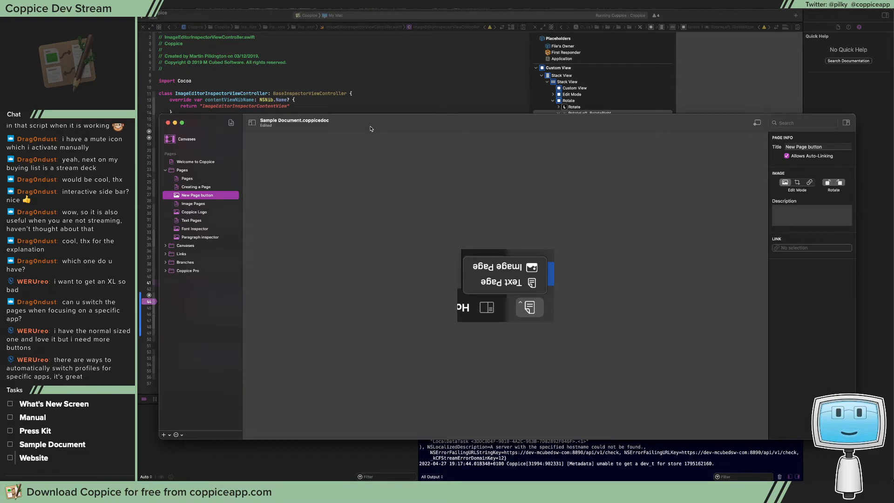
Undo the image's last rotation in Coppice, and remove the breakpoint from the rotate action in Xcode
{"action": "key", "text": "super+z"}
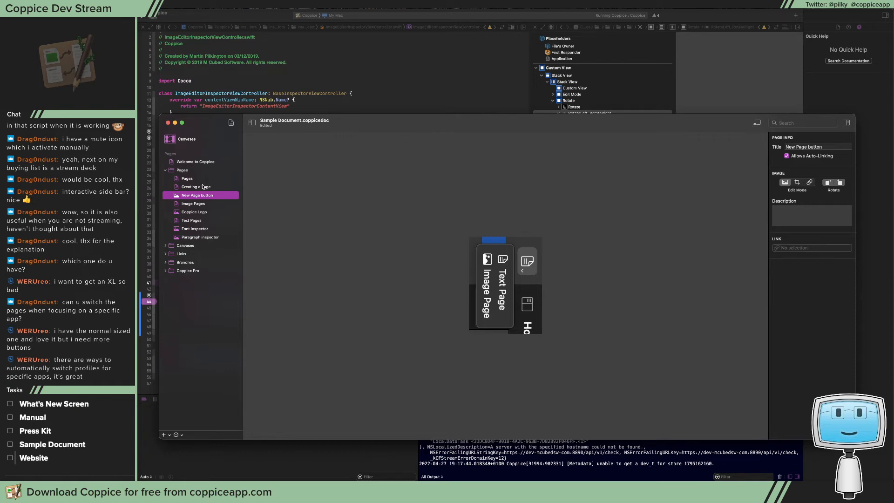
{"action": "left_click_drag", "start_coordinate": [375, 139], "coordinate": [615, 105]}
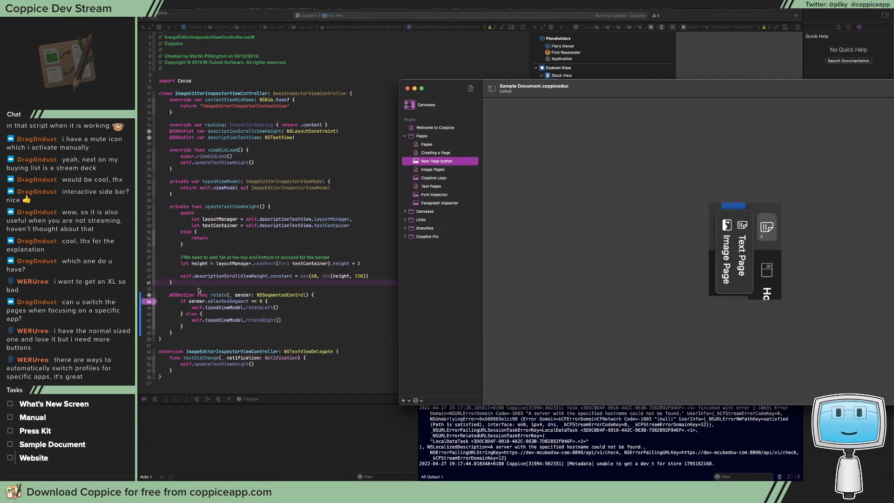
{"action": "left_click", "coordinate": [149, 302]}
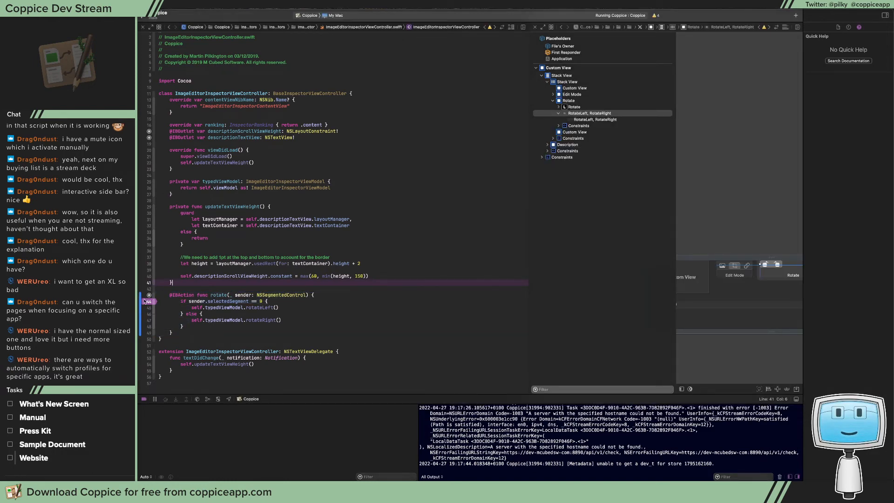
{"action": "key", "text": "super+Tab"}
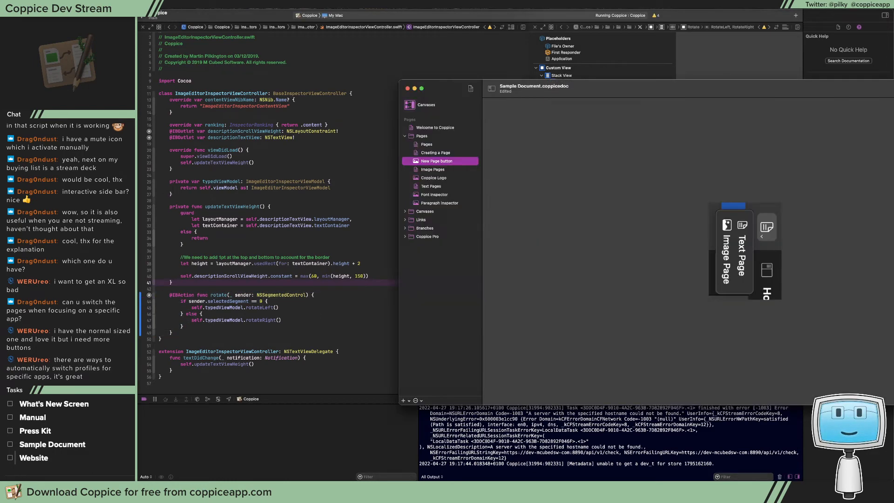
Replace the edited Sample Document with an unedited copy, and open its New Page button page
{"action": "left_click_drag", "start_coordinate": [657, 82], "coordinate": [389, 95]}
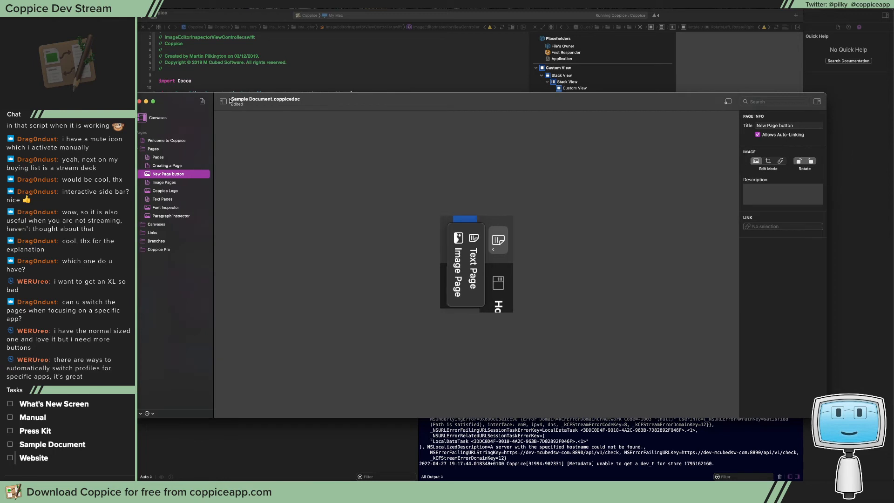
{"action": "right_click", "coordinate": [238, 103]}
{"action": "left_click", "coordinate": [239, 107]}
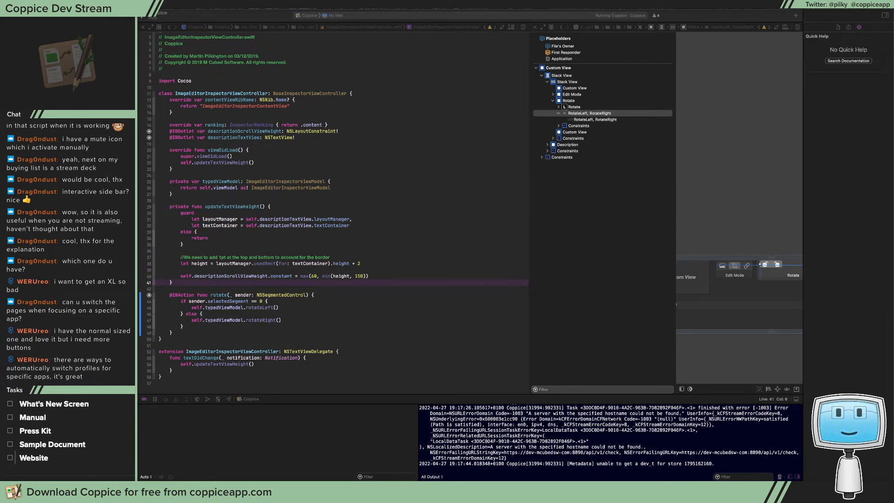
{"action": "left_click_drag", "start_coordinate": [449, 134], "coordinate": [343, 65]}
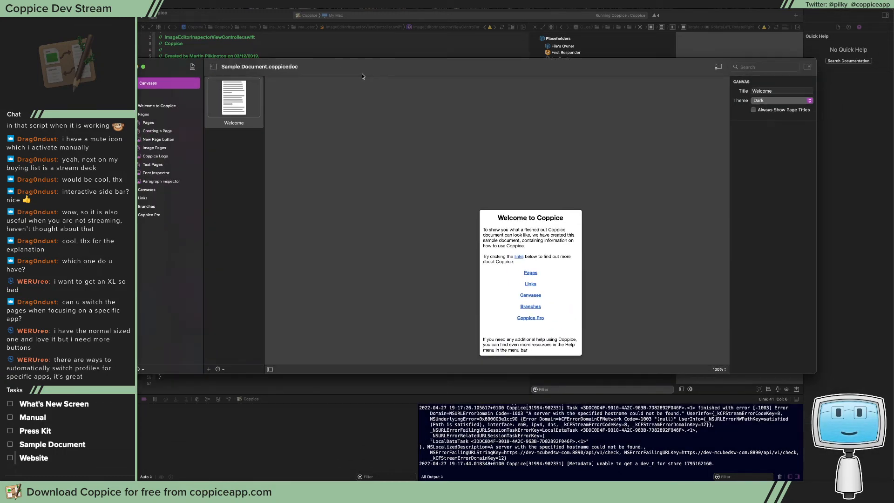
{"action": "left_click", "coordinate": [169, 140]}
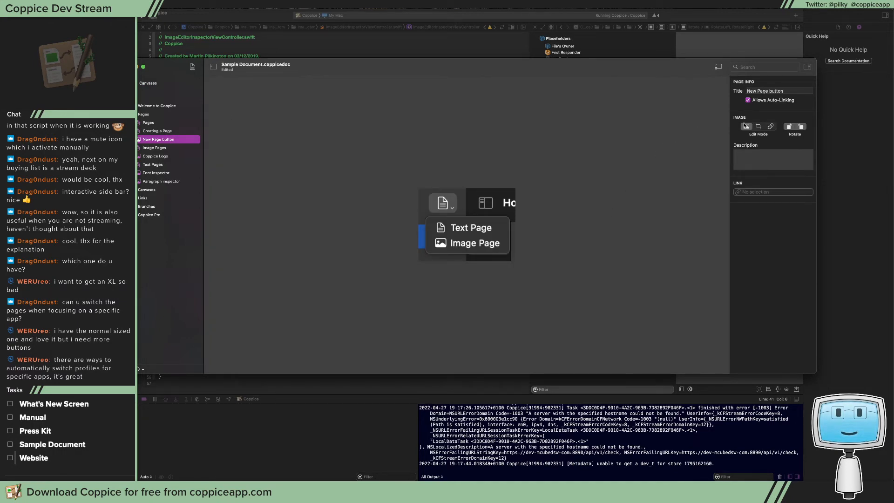
Crop the New Page button image to the page icon in its upper-left corner, and view the cropped image
{"action": "left_click", "coordinate": [758, 127]}
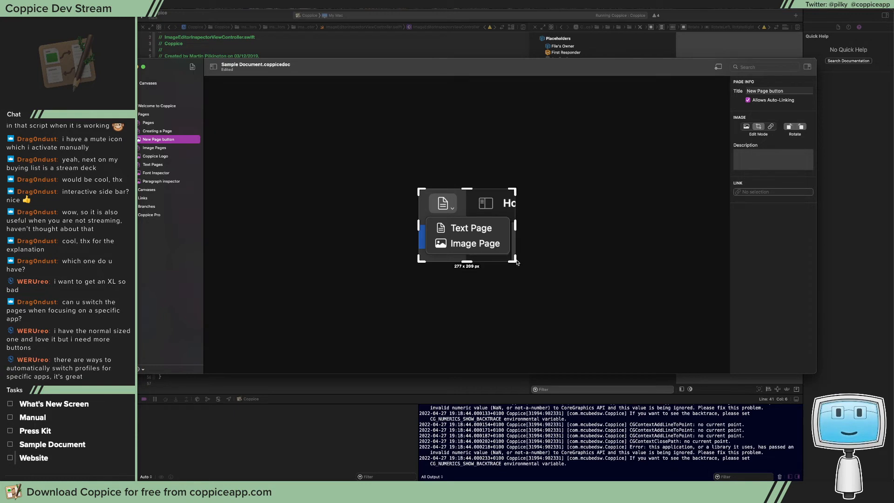
{"action": "left_click_drag", "start_coordinate": [515, 262], "coordinate": [474, 224]}
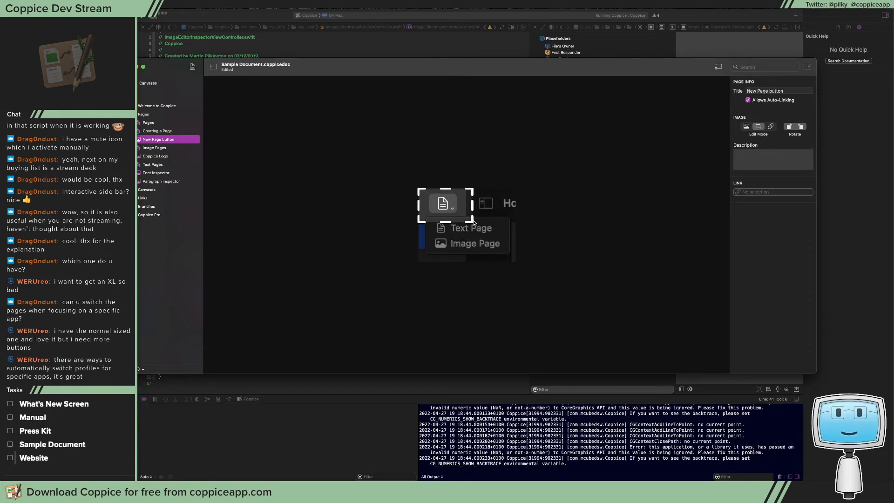
{"action": "left_click", "coordinate": [749, 128]}
Try the crop area on the image's lower-right part, and restore the crop to the full image
{"action": "left_click", "coordinate": [757, 129]}
{"action": "left_click_drag", "start_coordinate": [440, 209], "coordinate": [483, 247]}
{"action": "left_click", "coordinate": [747, 126]}
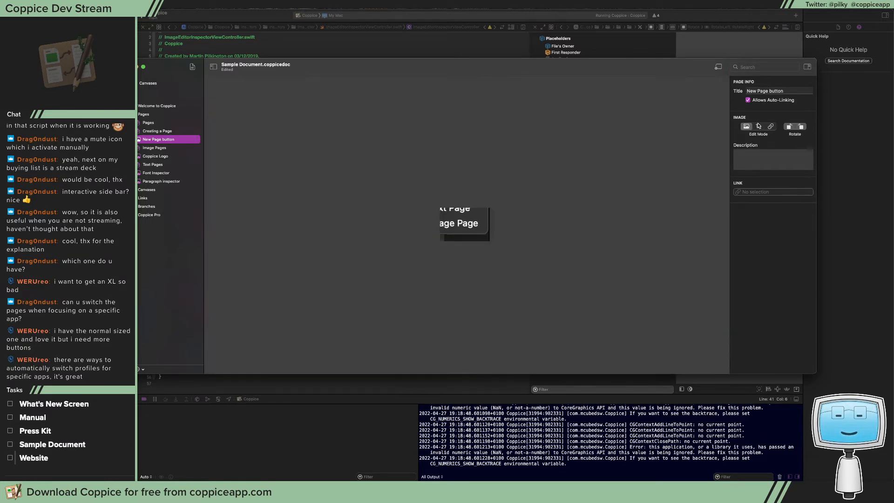
{"action": "left_click", "coordinate": [759, 127]}
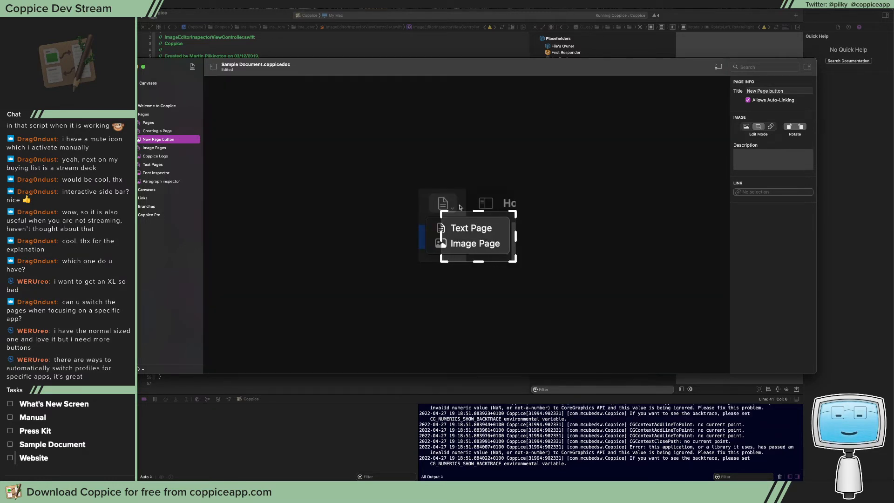
{"action": "left_click", "coordinate": [747, 127]}
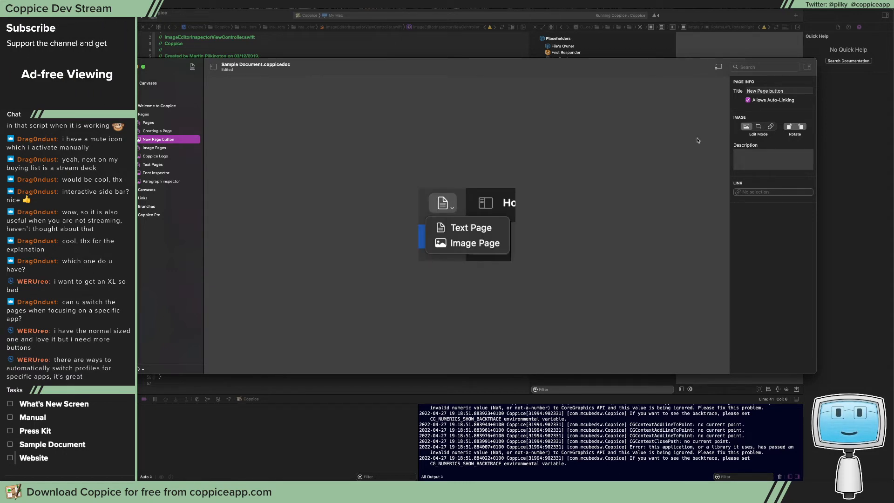
Add a rectangular hotspot over the page icon in the image, and link it to the Font Inspector page
{"action": "left_click", "coordinate": [771, 126]}
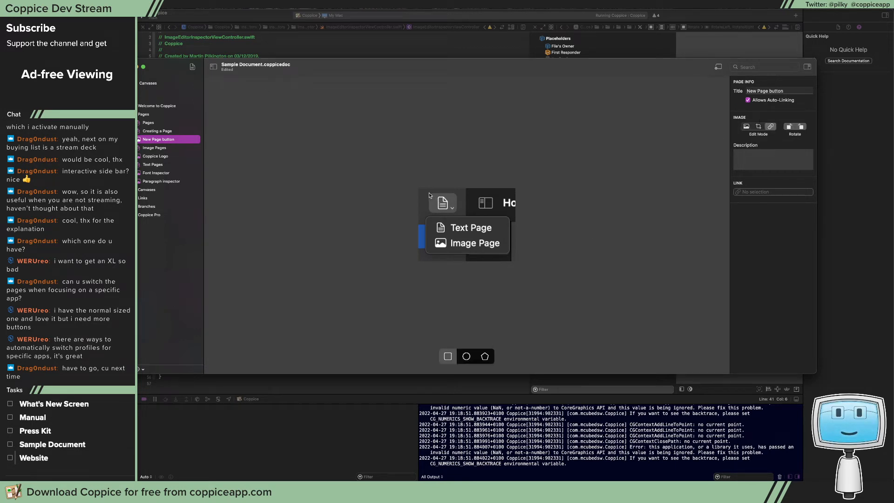
{"action": "left_click_drag", "start_coordinate": [426, 191], "coordinate": [459, 215]}
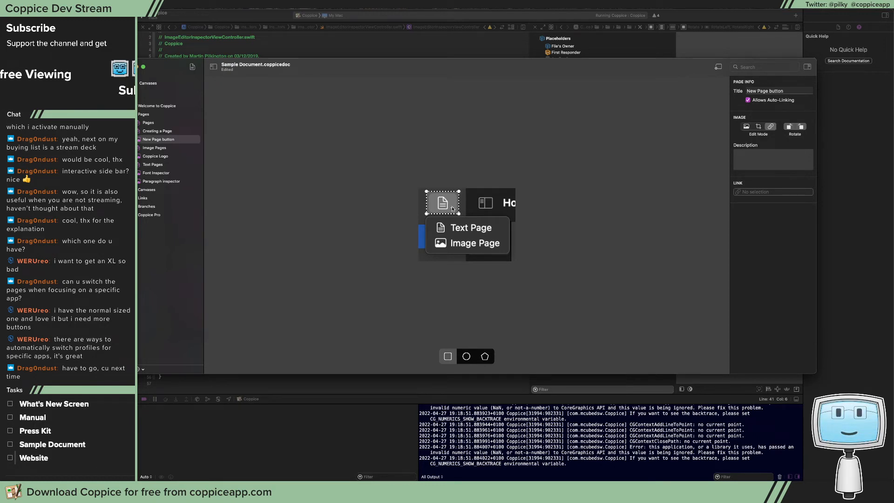
{"action": "left_click", "coordinate": [452, 209]}
{"action": "left_click", "coordinate": [766, 191]}
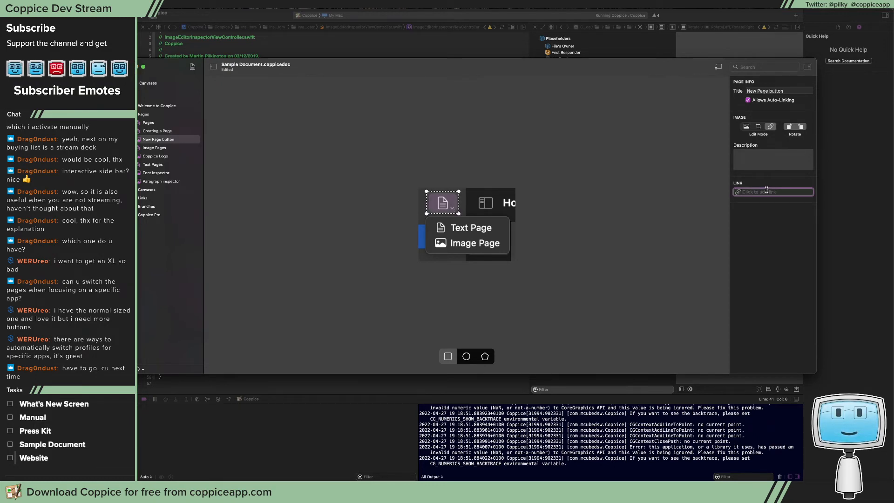
{"action": "type", "text": "Font"}
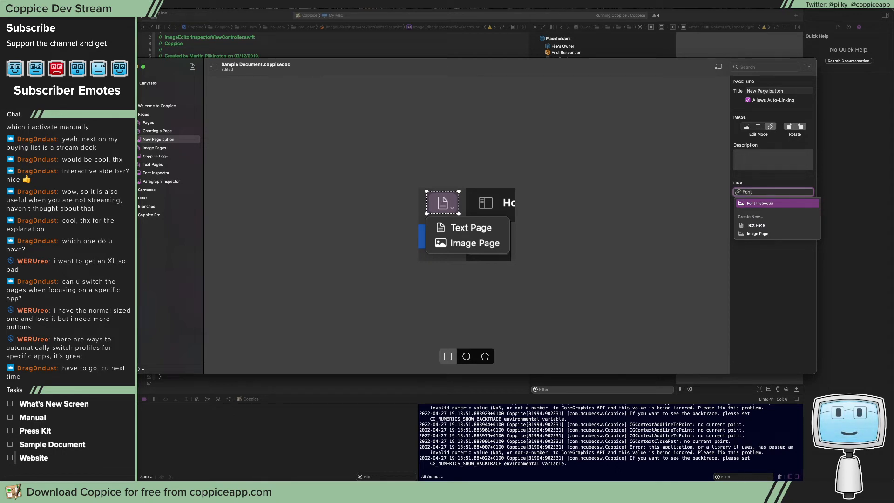
{"action": "key", "text": "Return"}
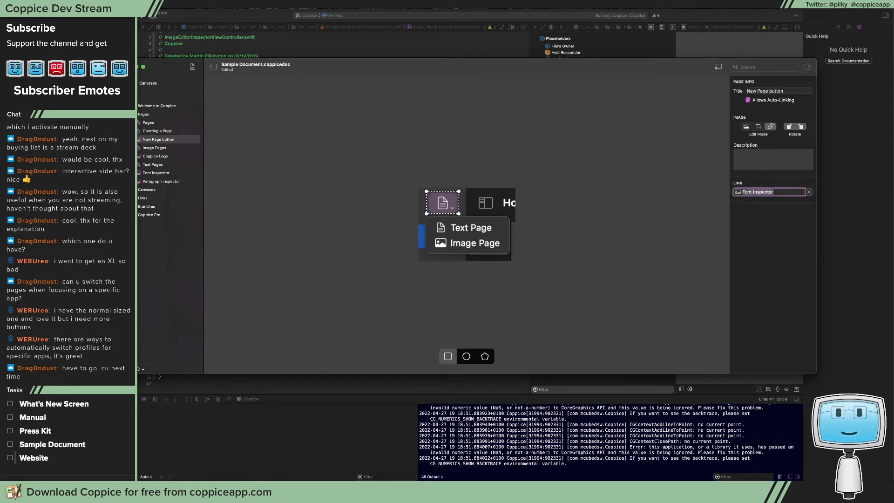
Test the hotspot by following its link in view mode, and return to the New Page button page
{"action": "left_click", "coordinate": [747, 125]}
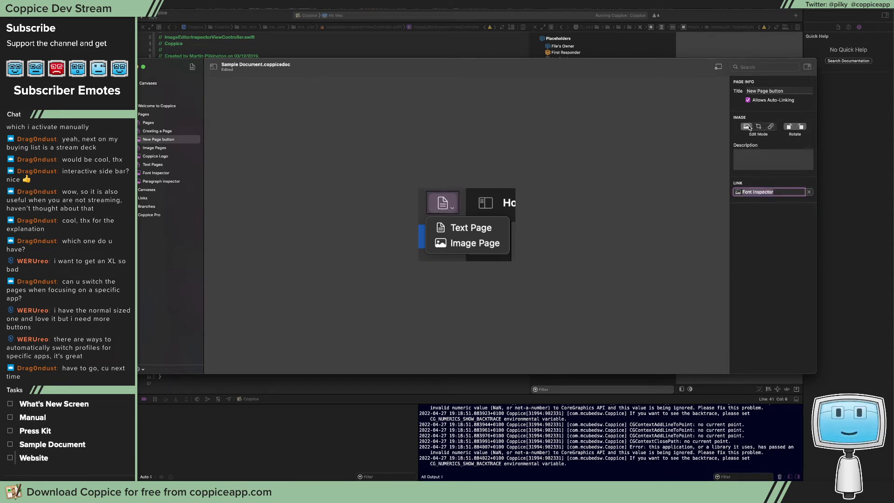
{"action": "left_click", "coordinate": [443, 203]}
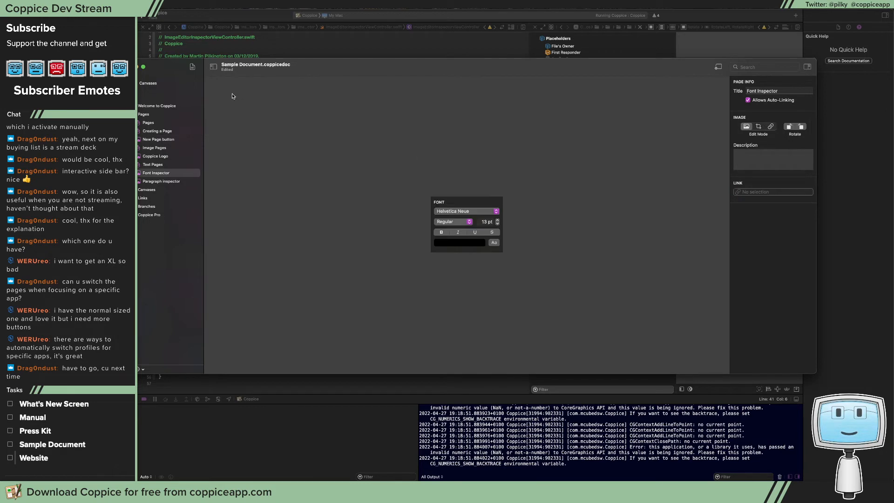
{"action": "left_click", "coordinate": [158, 157]}
{"action": "left_click", "coordinate": [162, 140]}
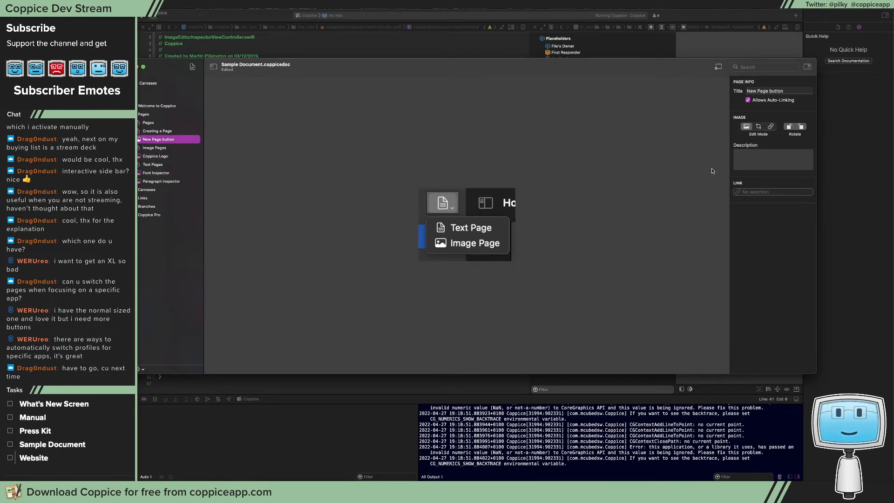
Show the hotspot on the New Page button image, and append "Text Pages" to the last line of the Welcome to Coppice page
{"action": "left_click", "coordinate": [771, 126]}
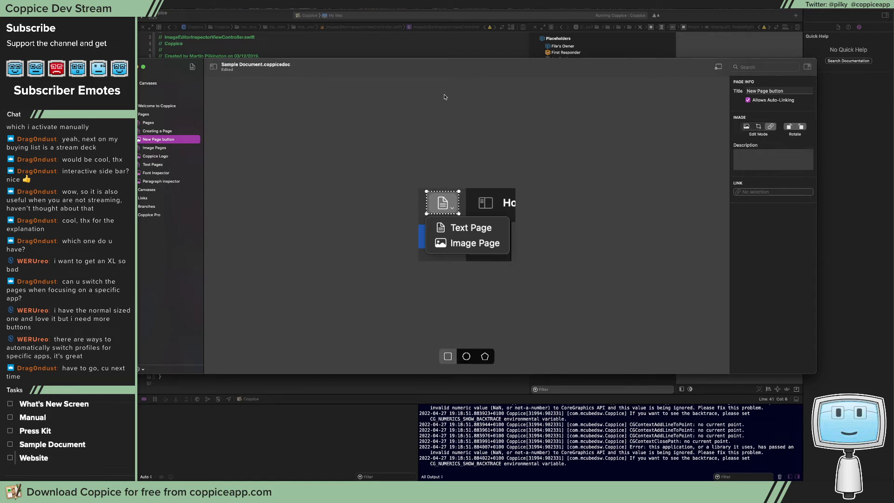
{"action": "left_click", "coordinate": [147, 107]}
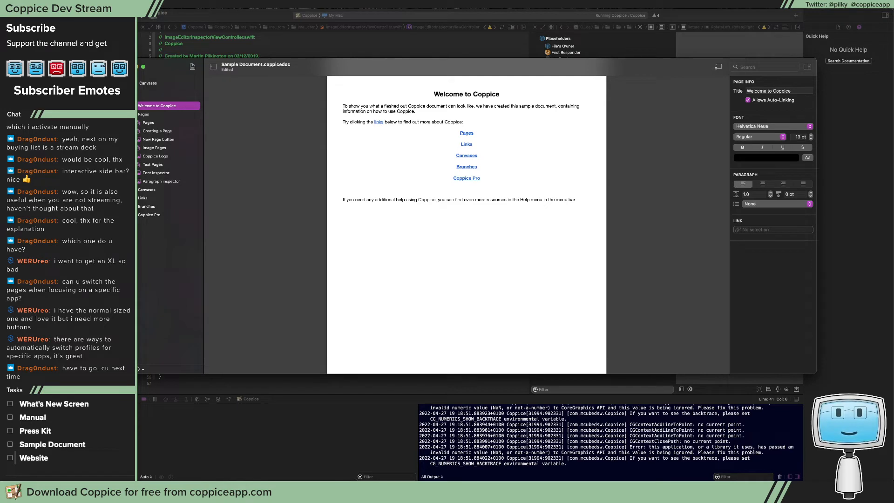
{"action": "left_click", "coordinate": [578, 199]}
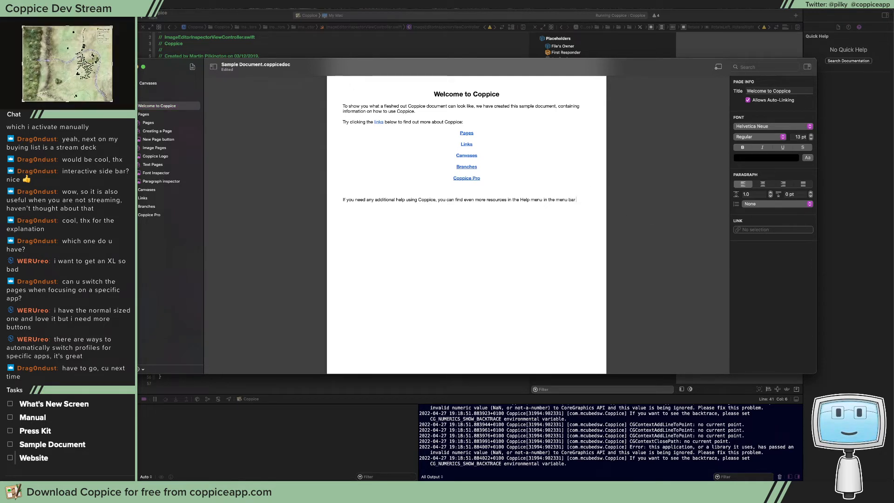
{"action": "type", "text": "Pages"}
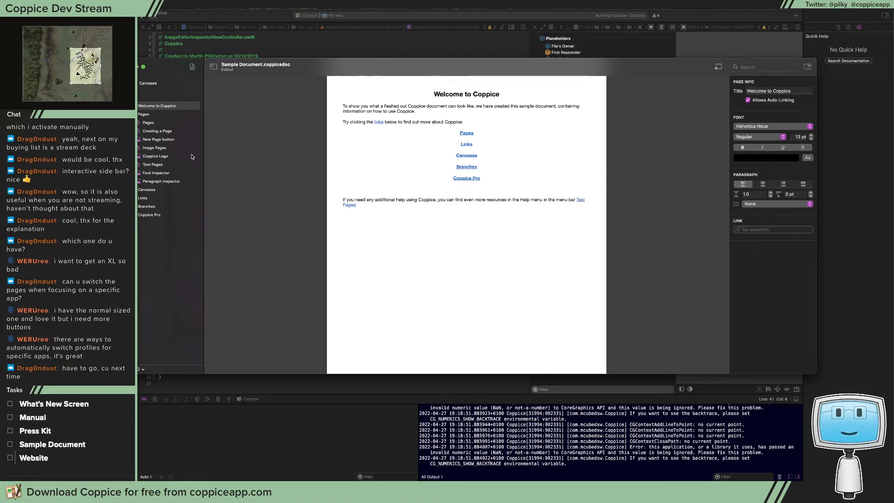
{"action": "left_click", "coordinate": [162, 139]}
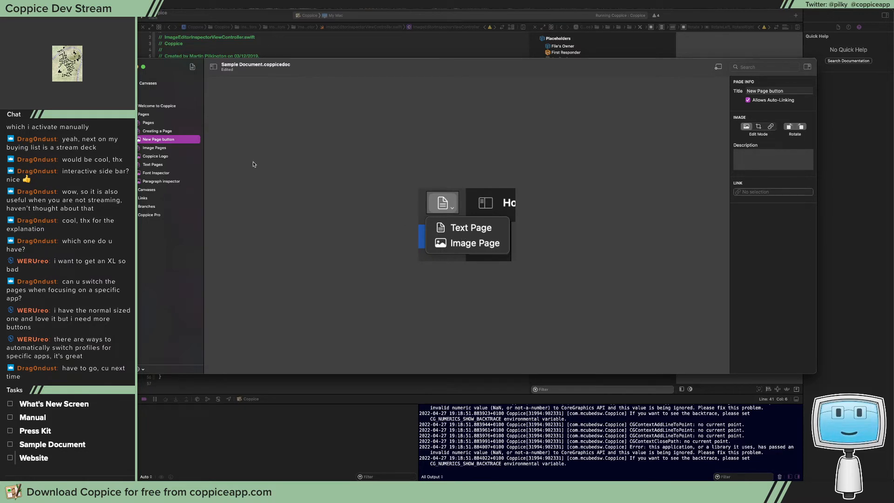
Place the New Page button image and the Text Pages page side by side on the Welcome canvas, above the welcome page
{"action": "left_click", "coordinate": [148, 83]}
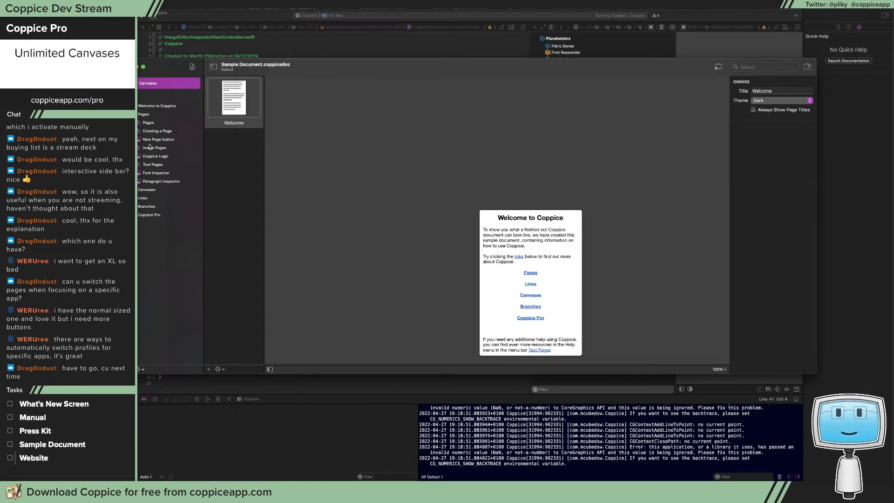
{"action": "left_click_drag", "start_coordinate": [149, 153], "coordinate": [327, 182]}
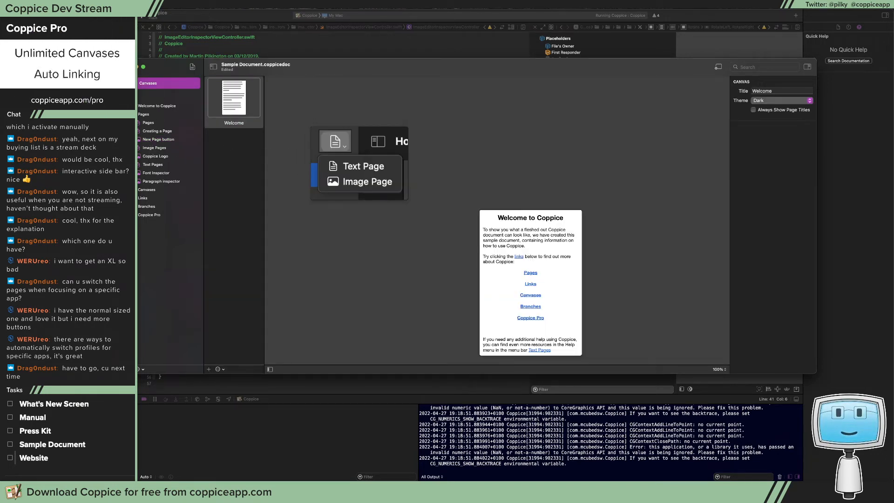
{"action": "left_click_drag", "start_coordinate": [148, 168], "coordinate": [471, 158]}
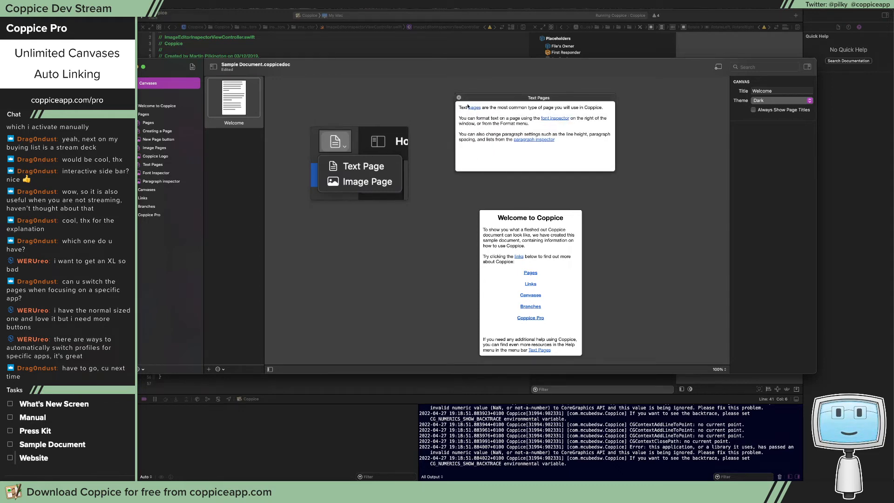
{"action": "left_click", "coordinate": [482, 102]}
{"action": "left_click_drag", "start_coordinate": [482, 102], "coordinate": [454, 128]}
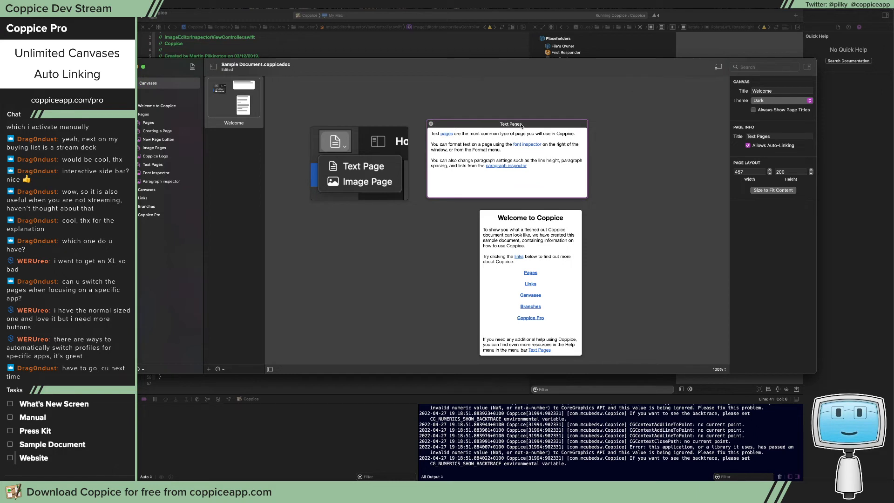
Rename the Text Pages page on the canvas to "Text Page"
{"action": "double_click", "coordinate": [518, 125]}
{"action": "left_click", "coordinate": [527, 124]}
{"action": "key", "text": "BackSpace"}
{"action": "key", "text": "Return"}
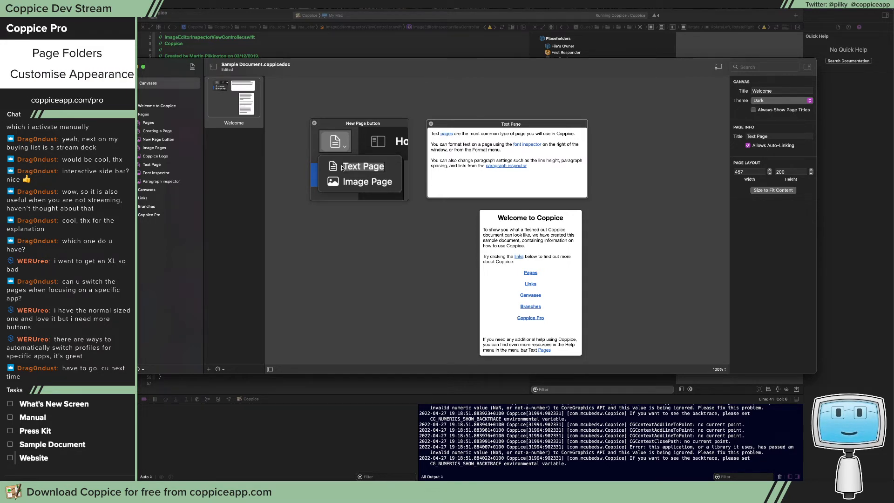
Add the Image Pages page to the canvas below the button image, and rename it "Image Page"
{"action": "left_click", "coordinate": [156, 149]}
{"action": "left_click_drag", "start_coordinate": [156, 149], "coordinate": [375, 235]}
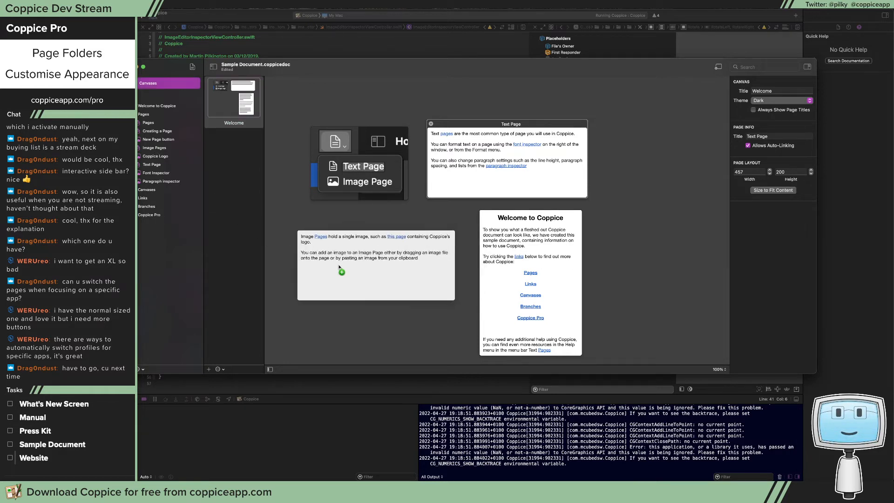
{"action": "left_click", "coordinate": [377, 231]}
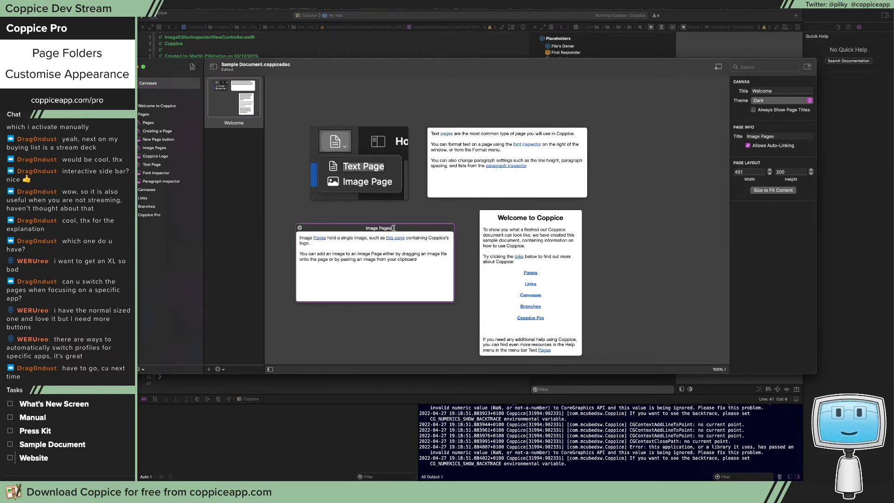
{"action": "key", "text": "Return"}
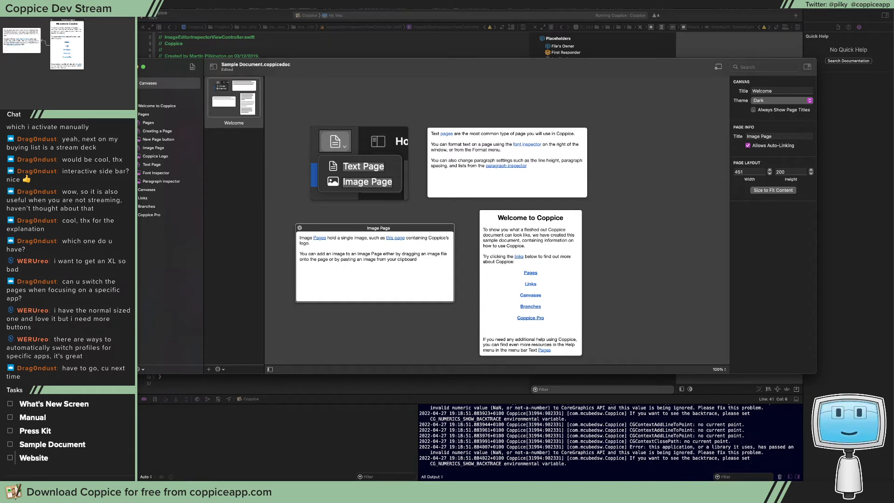
Capture the sidebar's page list as a screenshot, paste it into a new image page on the canvas, and try to enlarge that page
{"action": "left_click_drag", "start_coordinate": [122, 100], "coordinate": [194, 186]}
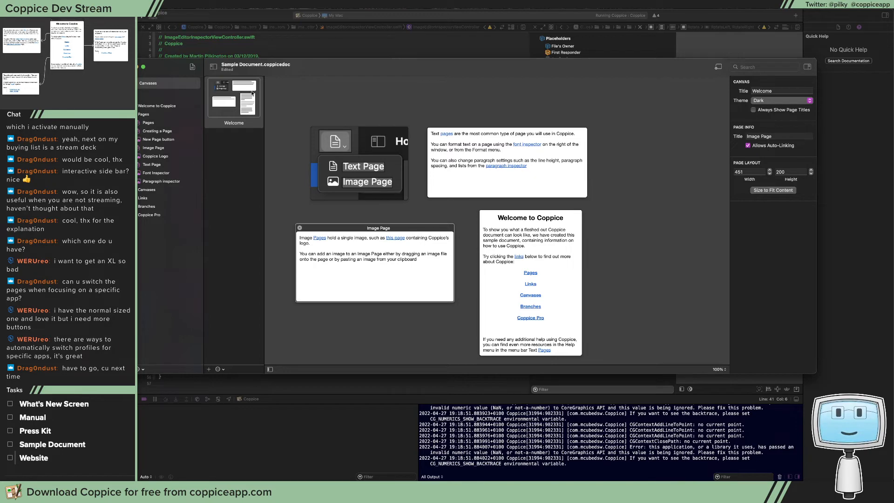
{"action": "left_click", "coordinate": [193, 67]}
{"action": "left_click", "coordinate": [208, 87]}
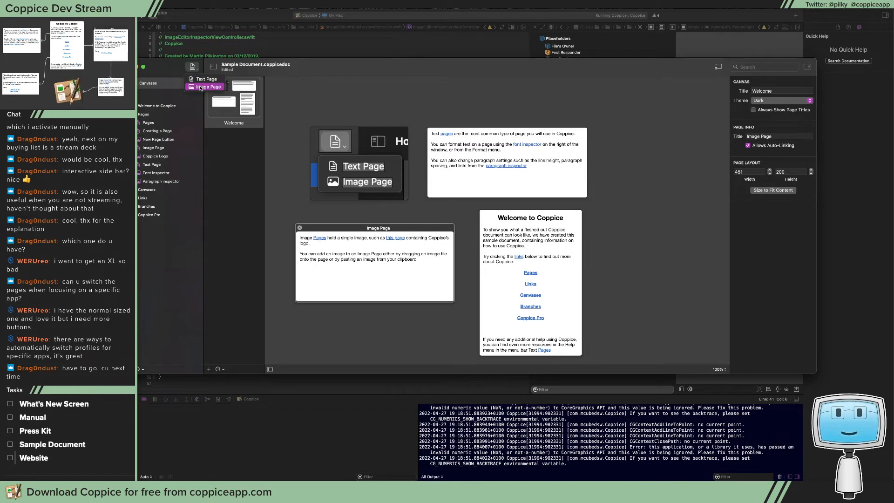
{"action": "key", "text": "super+v"}
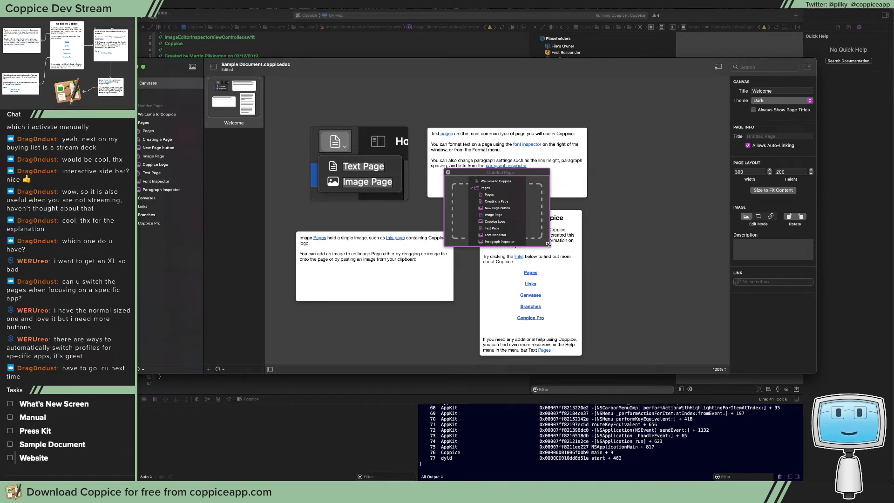
{"action": "left_click_drag", "start_coordinate": [548, 244], "coordinate": [561, 329]}
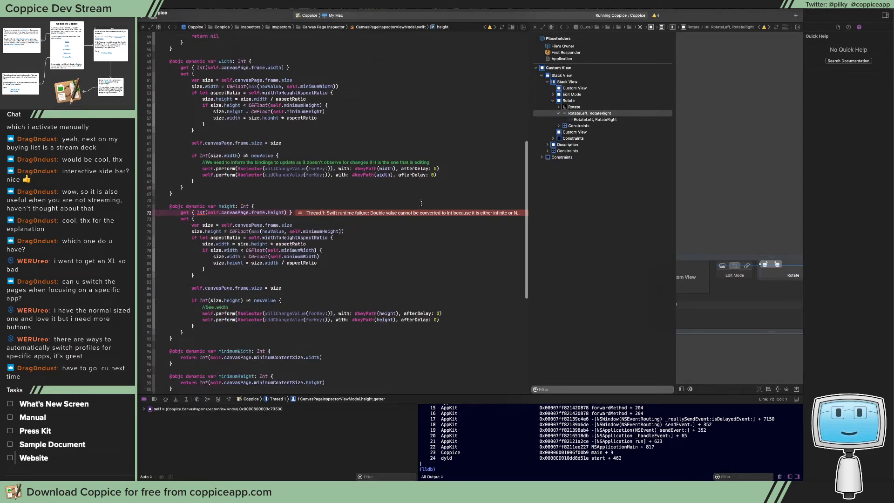
Widen the code editor to read the runtime error at the height getter, and stop and rerun Coppice
{"action": "left_click_drag", "start_coordinate": [530, 149], "coordinate": [585, 126]}
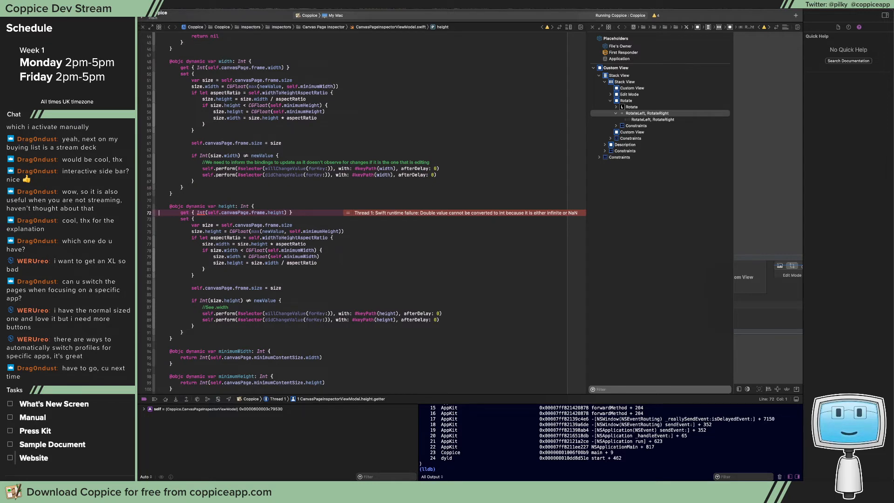
{"action": "key", "text": "super+period"}
{"action": "key", "text": "super+r"}
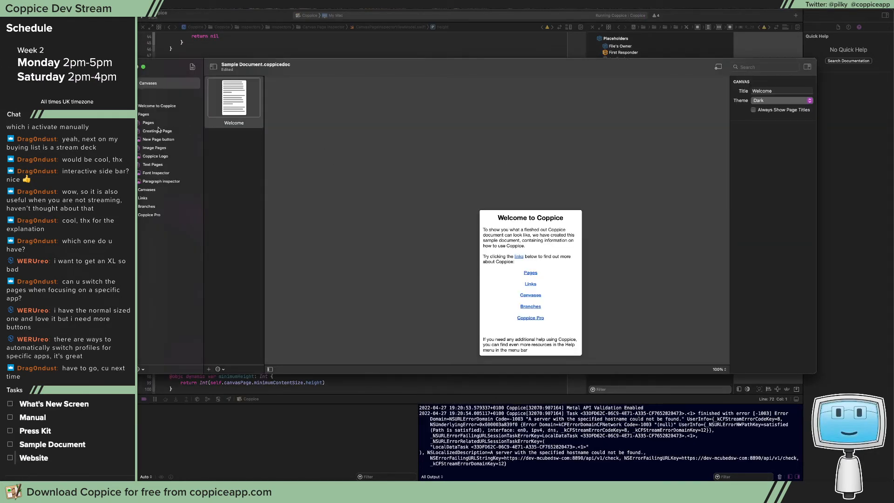
Create a new image page under the Pages folder, and paste the sidebar screenshot into it
{"action": "left_click", "coordinate": [157, 124]}
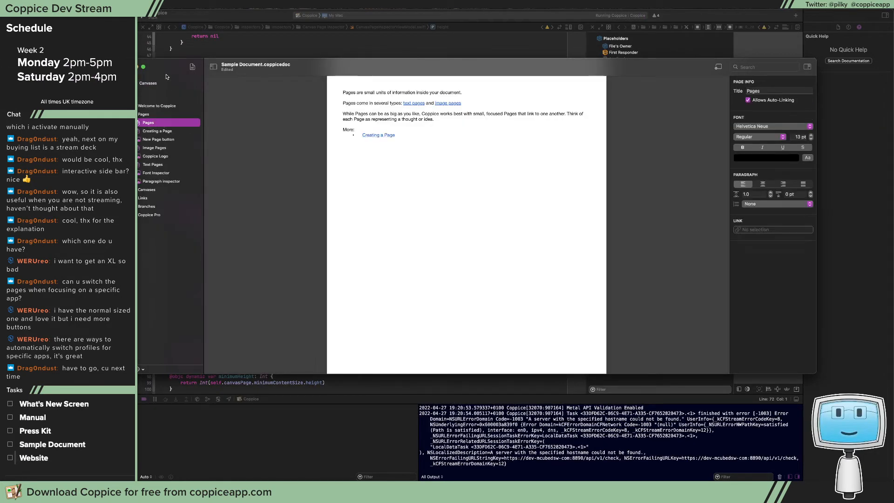
{"action": "left_click", "coordinate": [195, 68]}
{"action": "left_click", "coordinate": [213, 88]}
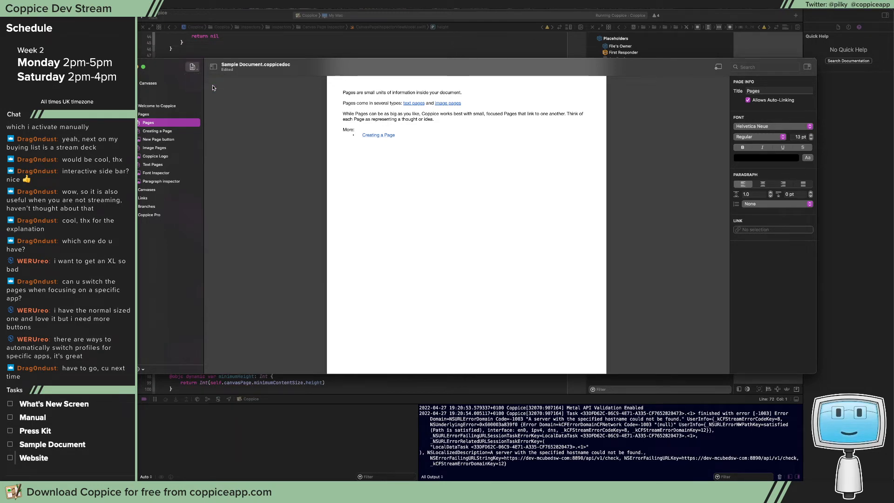
{"action": "left_click", "coordinate": [331, 169]}
{"action": "key", "text": "super+v"}
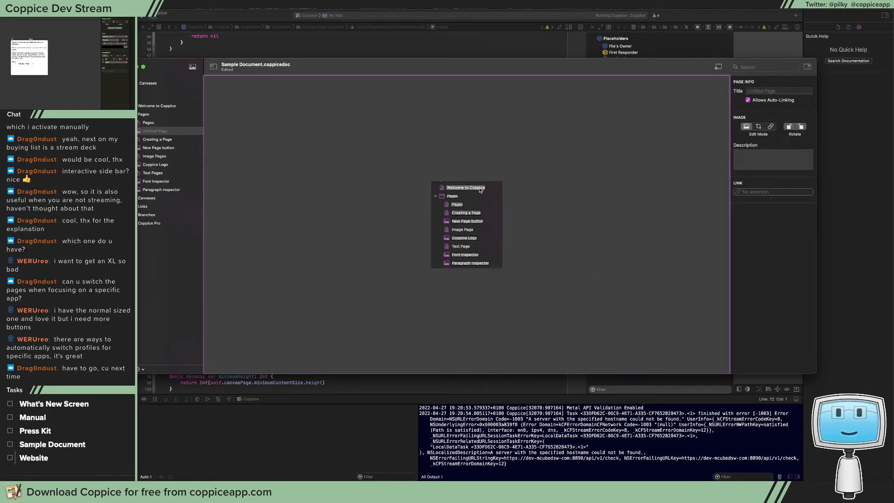
Place the untitled sidebar screenshot page on the Welcome canvas, and test its automatic links by opening the linked pages around it
{"action": "left_click", "coordinate": [144, 83]}
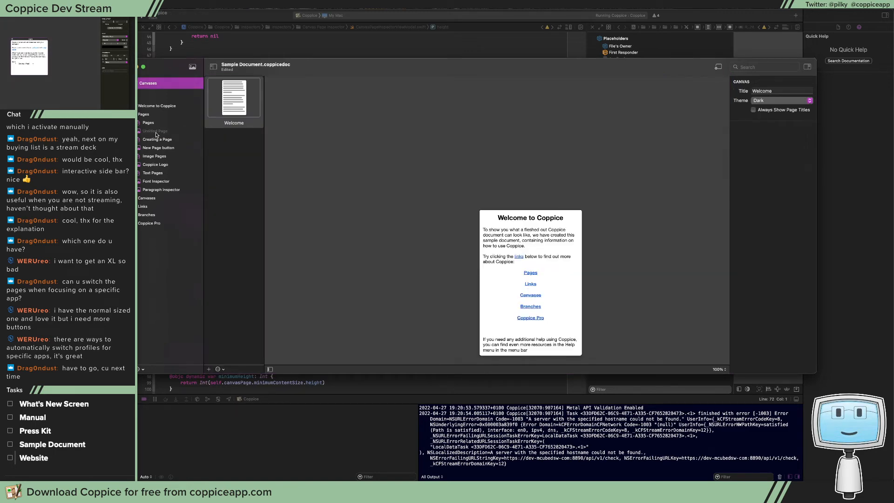
{"action": "left_click_drag", "start_coordinate": [182, 135], "coordinate": [337, 154]}
{"action": "left_click", "coordinate": [345, 117]}
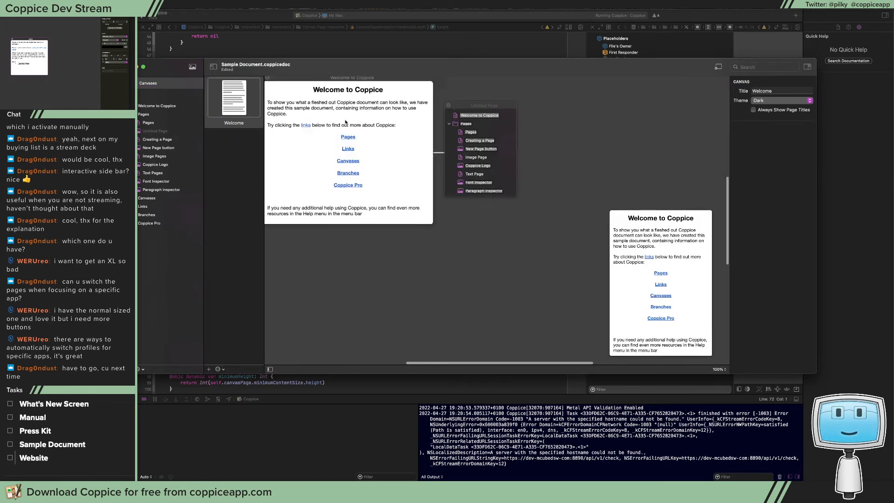
{"action": "left_click", "coordinate": [479, 138]}
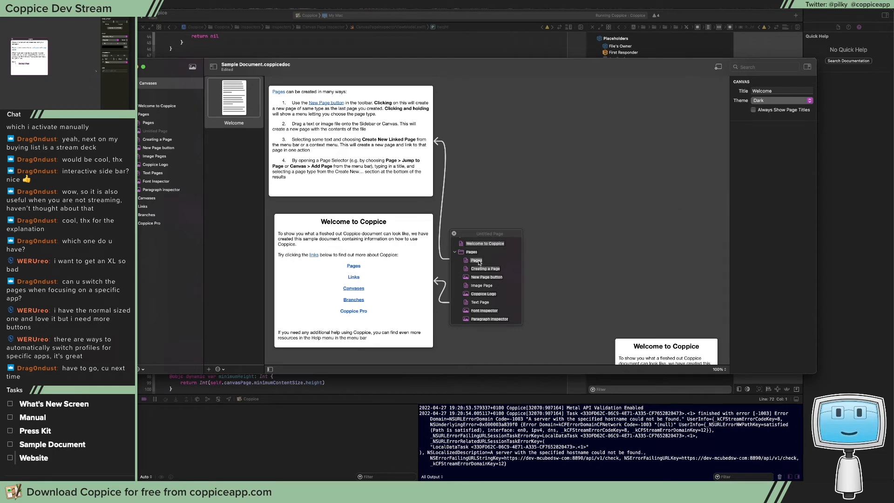
{"action": "scroll", "coordinate": [489, 250], "scroll_direction": "down", "scroll_amount": 5}
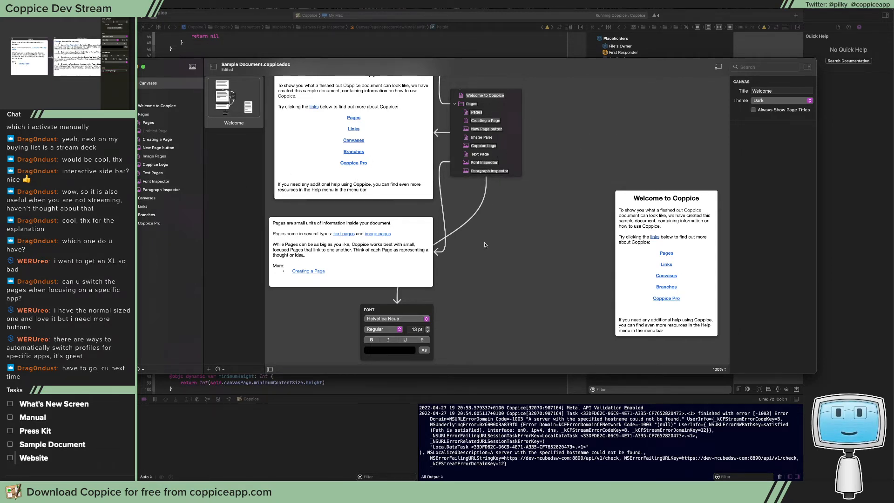
Draw an irregular five-point polygon hotspot over the font name and style controls in the Font Inspector image on the canvas
{"action": "left_click", "coordinate": [411, 315]}
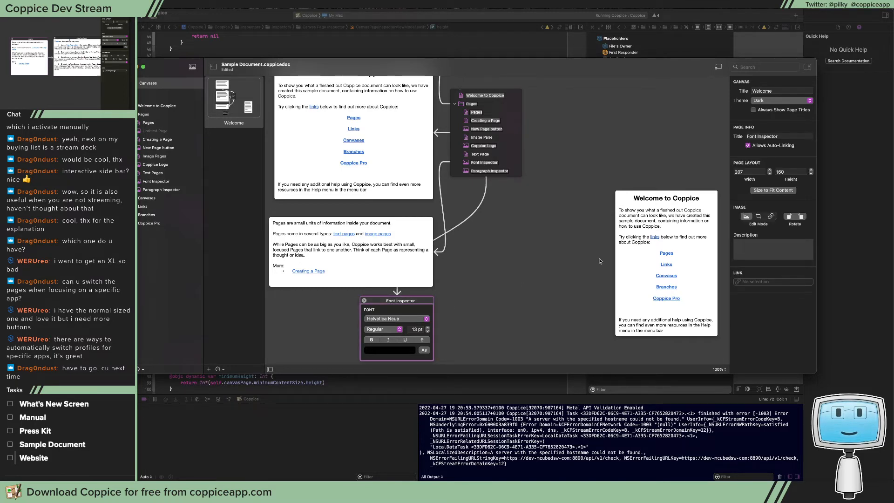
{"action": "left_click", "coordinate": [770, 216]}
{"action": "scroll", "coordinate": [417, 292], "scroll_direction": "down", "scroll_amount": 3}
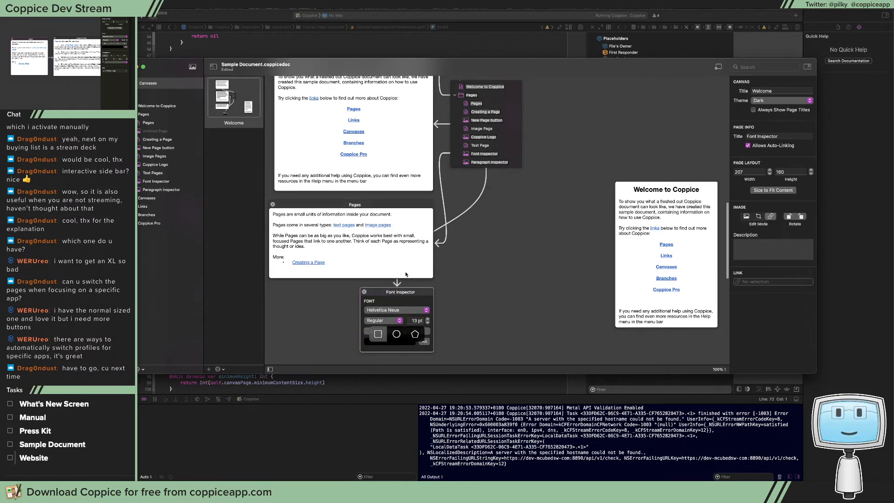
{"action": "left_click", "coordinate": [414, 288]}
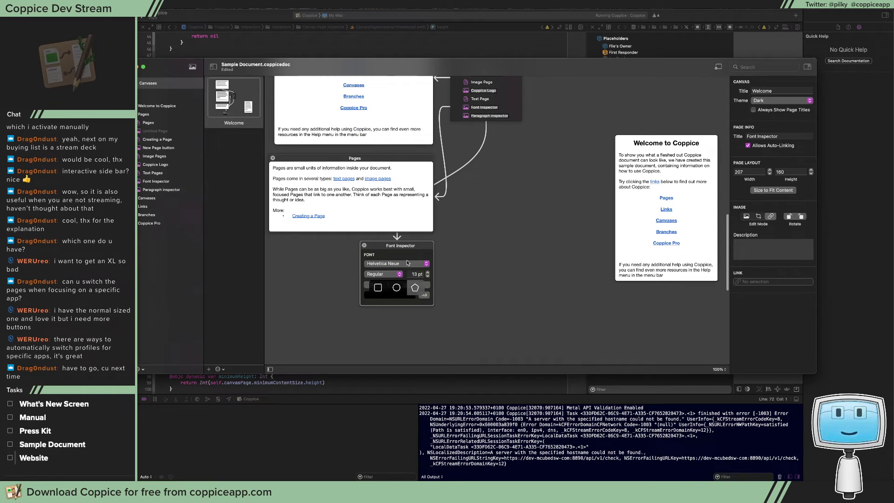
{"action": "left_click", "coordinate": [407, 257]}
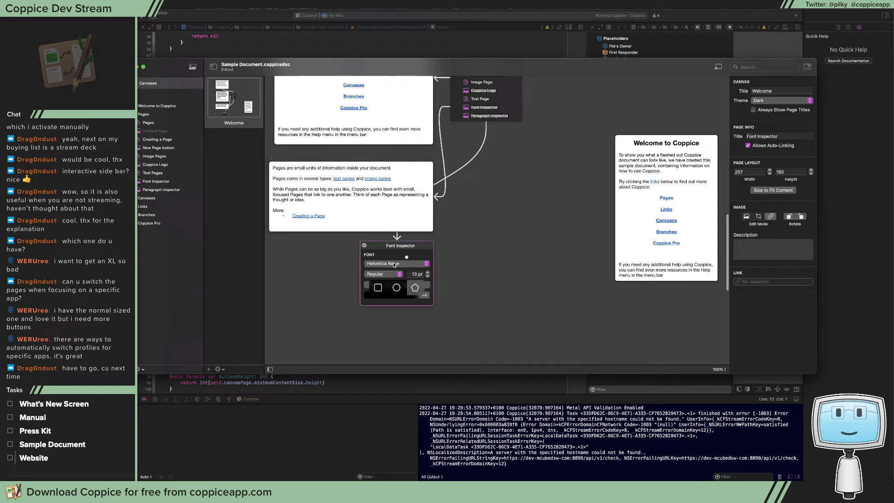
{"action": "left_click", "coordinate": [404, 301]}
{"action": "left_click", "coordinate": [427, 278]}
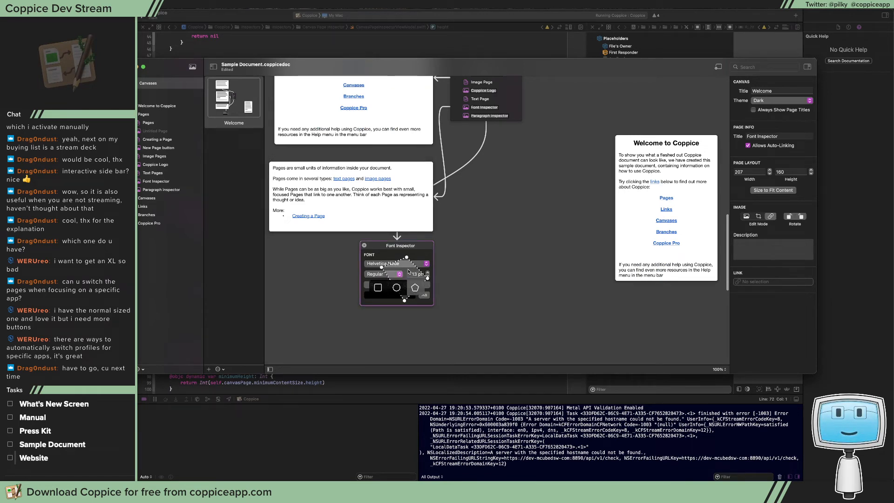
{"action": "left_click", "coordinate": [409, 271]}
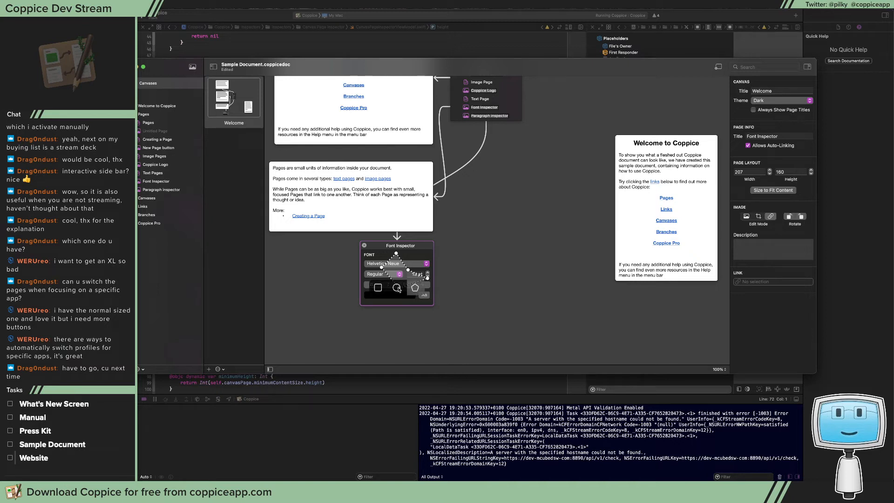
{"action": "left_click_drag", "start_coordinate": [398, 287], "coordinate": [373, 257]}
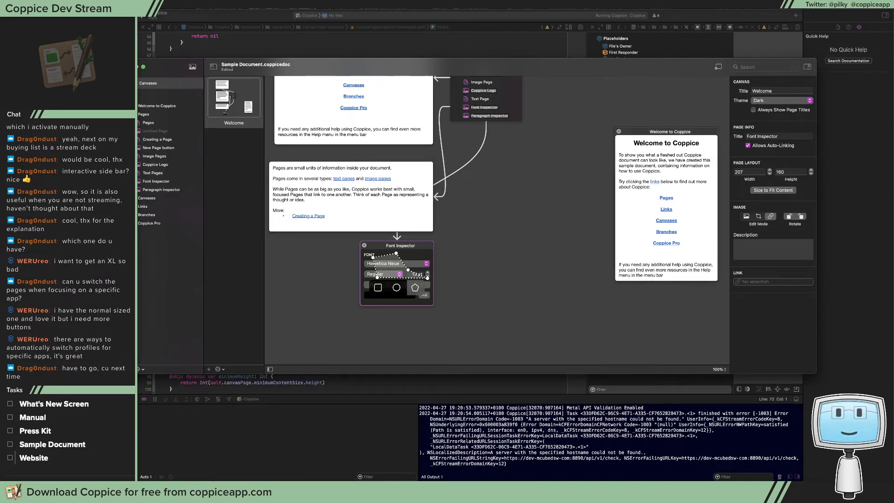
Switch to the Jira window to open the issue type choices for a new Coppice issue, and move the window back off the screen
{"action": "key", "text": "super+Tab"}
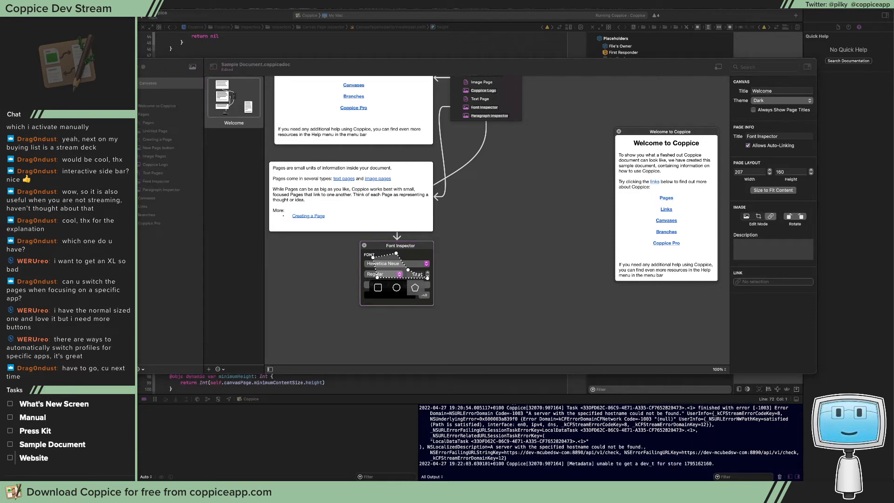
{"action": "left_click_drag", "start_coordinate": [893, 115], "coordinate": [358, 138]}
{"action": "left_click", "coordinate": [508, 162]}
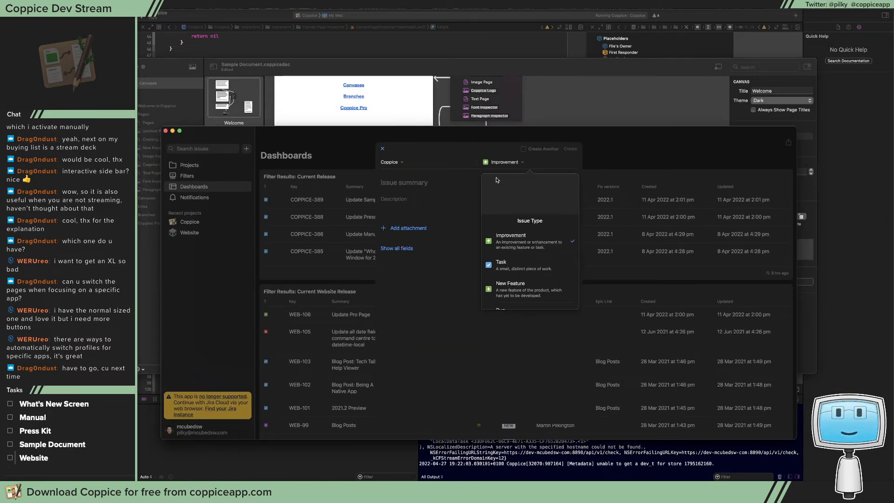
{"action": "left_click", "coordinate": [469, 133]}
{"action": "left_click_drag", "start_coordinate": [471, 133], "coordinate": [893, 122]}
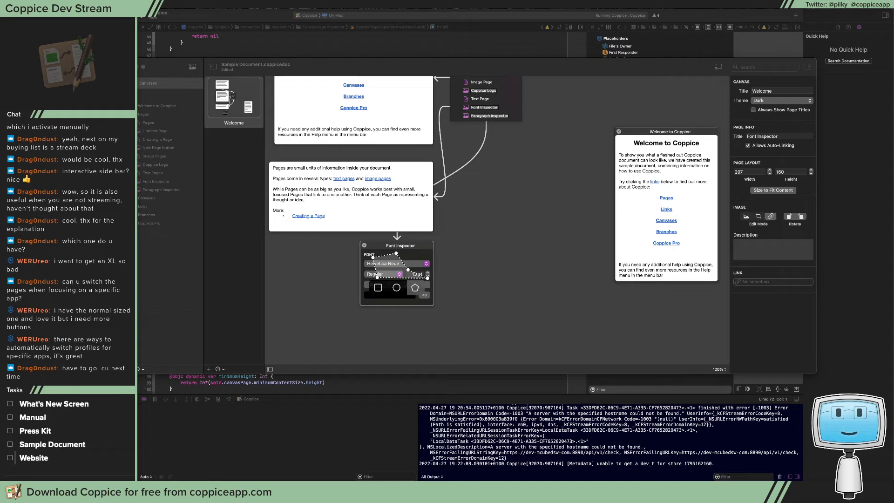
Switch to Jira and describe the bug as "Pasting an image into a new image page while on a canvas does not resize the canvas page leading to a crash"
{"action": "key", "text": "super+Tab"}
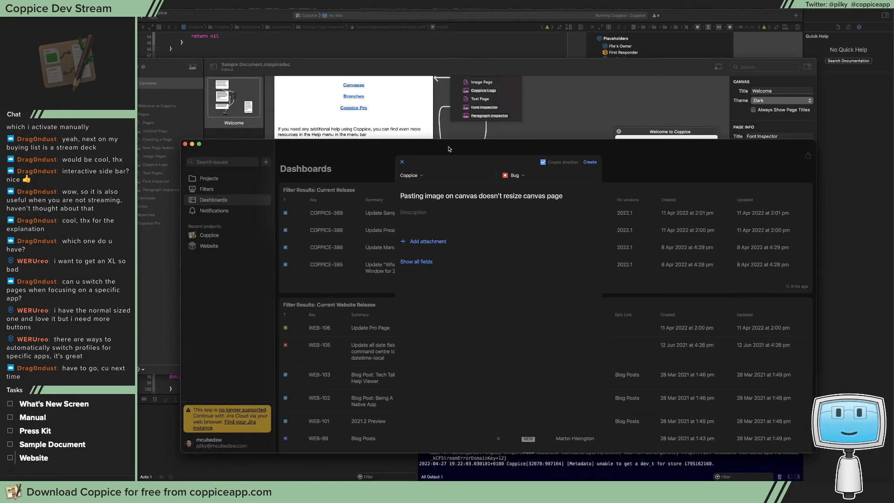
{"action": "type", "text": "Pasting an image into a new image page while on a canvas does"}
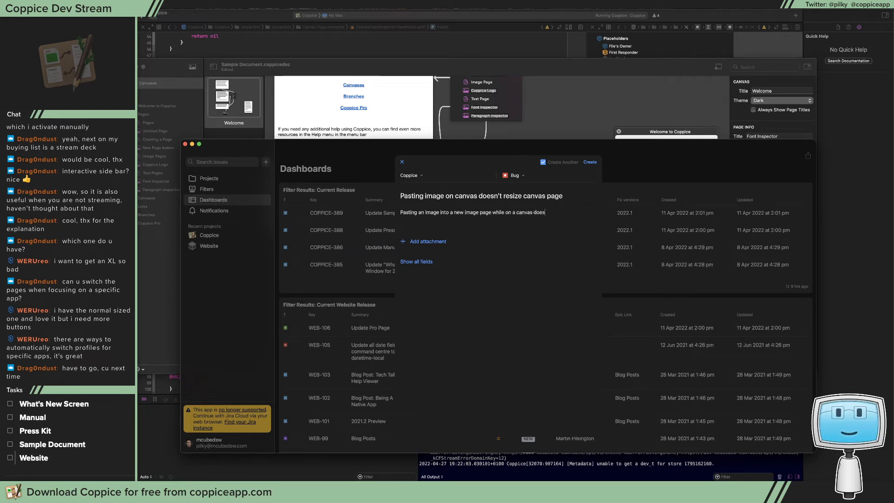
{"action": "type", "text": " not resize the canvas page leading to a c"}
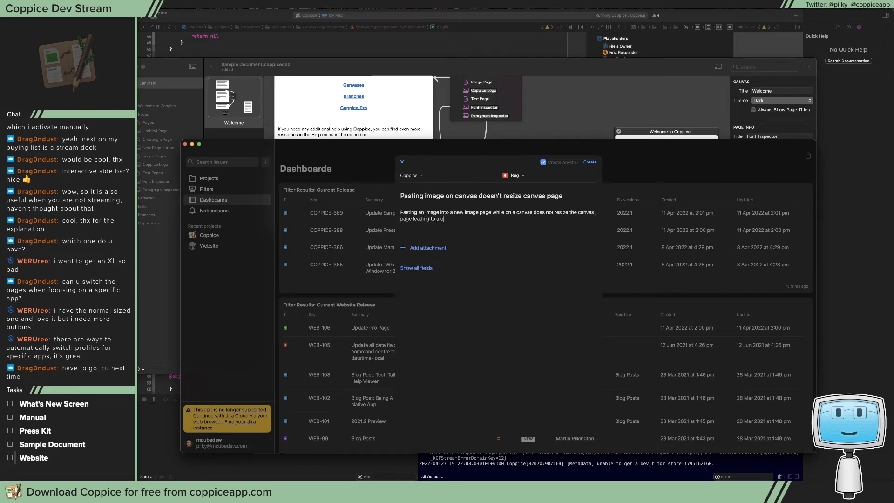
{"action": "type", "text": "rash"}
Set the image-pasting bug's fix version to 2022.1 and create the issue
{"action": "left_click", "coordinate": [419, 268]}
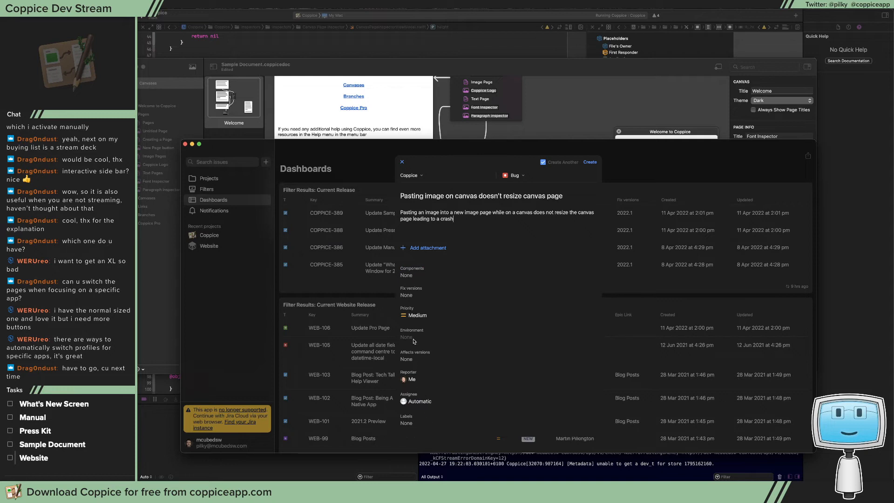
{"action": "left_click", "coordinate": [408, 297]}
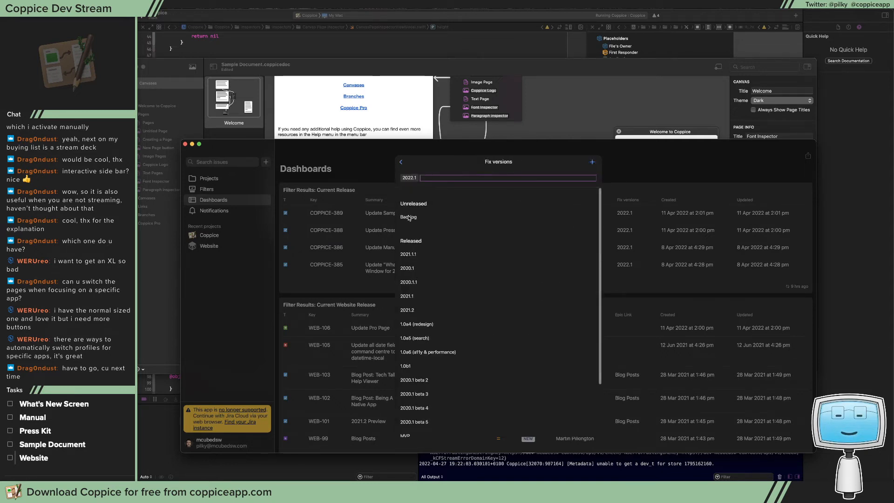
{"action": "left_click", "coordinate": [402, 162]}
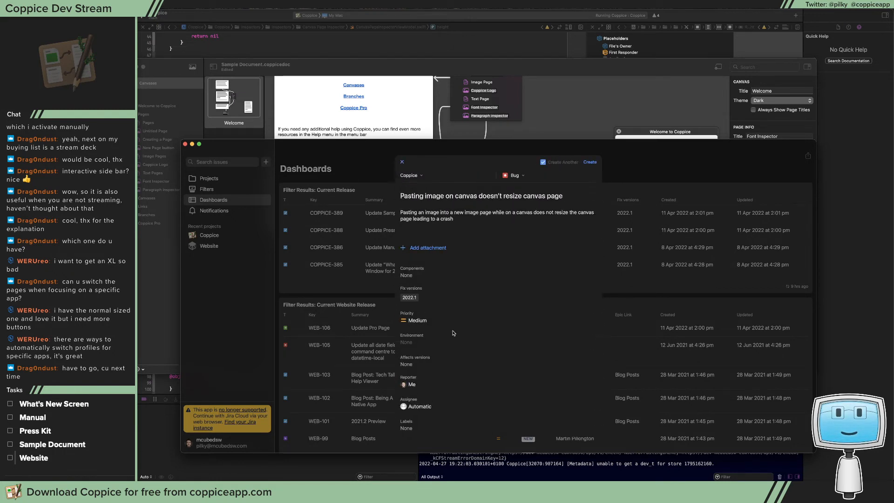
{"action": "left_click", "coordinate": [587, 163]}
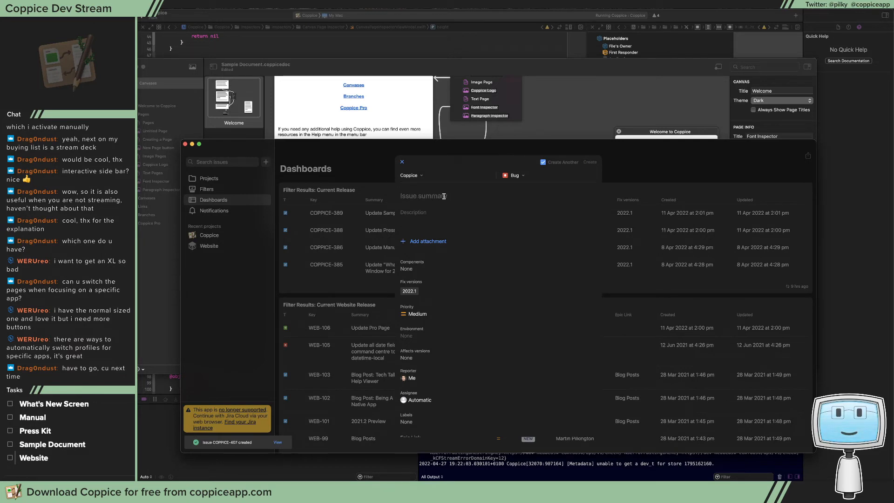
Enter "Rotation is b0rked" as the summary of the next Coppice bug
{"action": "type", "text": "Rotation is b"}
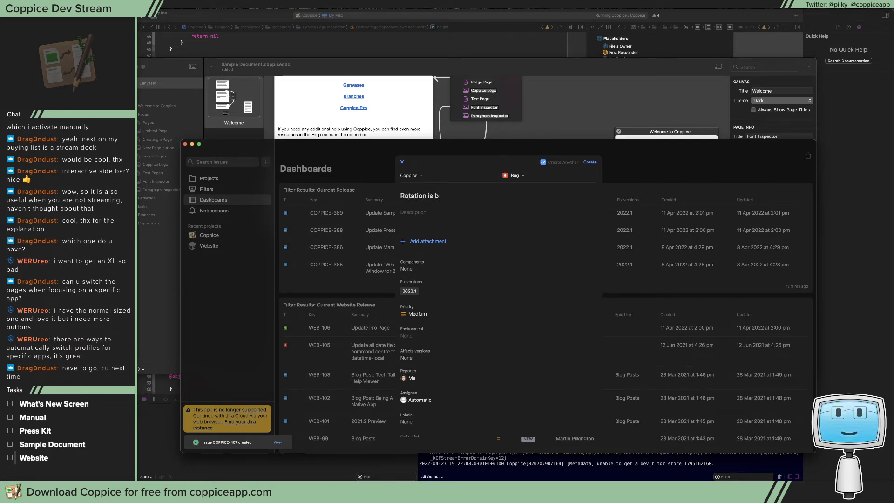
{"action": "type", "text": "0rked"}
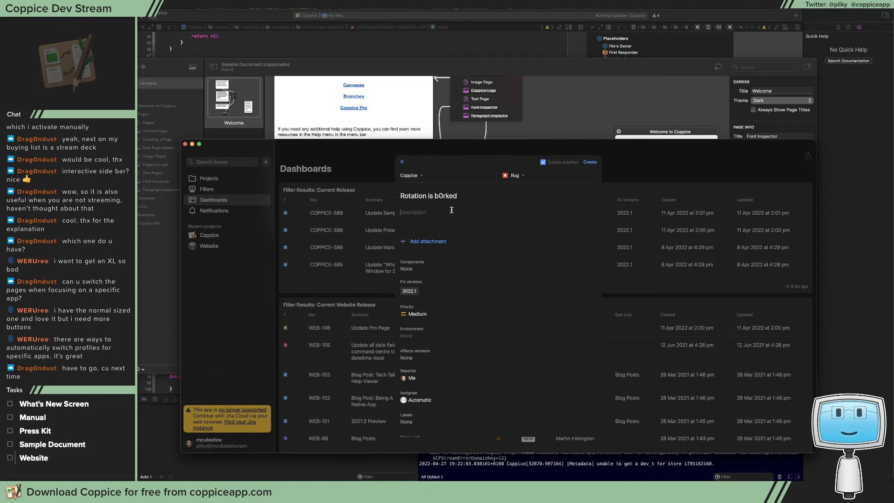
{"action": "type", "text": "Rotation doesn't want to go "}
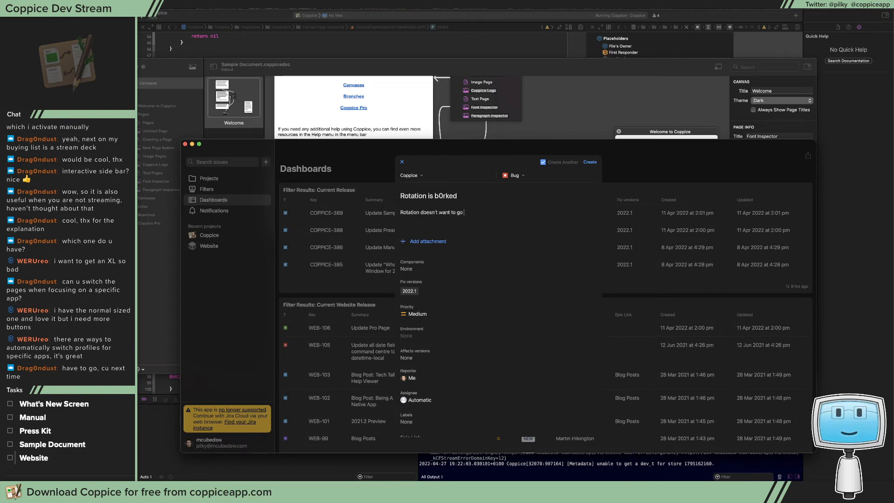
{"action": "type", "text": "a full 3"}
{"action": "type", "text": "650"}
Describe the rotation bug as "Rotation doesn't want to go a full 360°", create the issue and close the issue form
{"action": "key", "text": "BackSpace"}
{"action": "key", "text": "BackSpace"}
{"action": "type", "text": "0"}
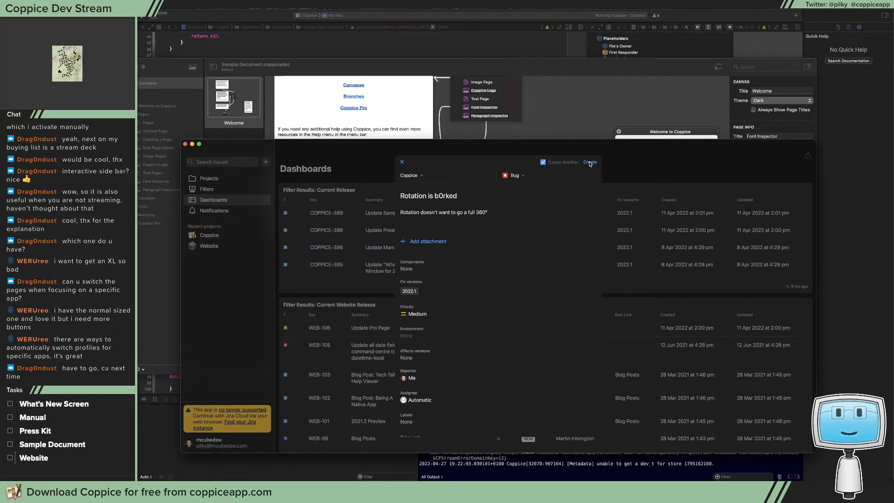
{"action": "left_click", "coordinate": [590, 162]}
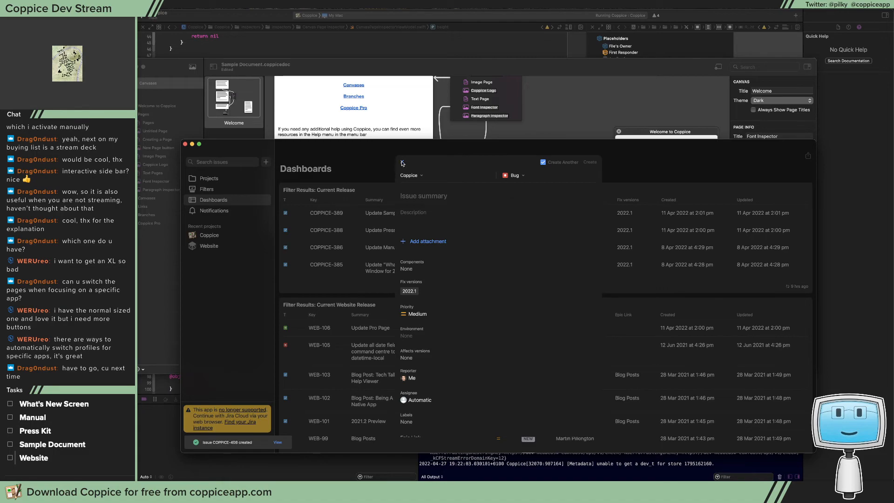
{"action": "left_click", "coordinate": [402, 161]}
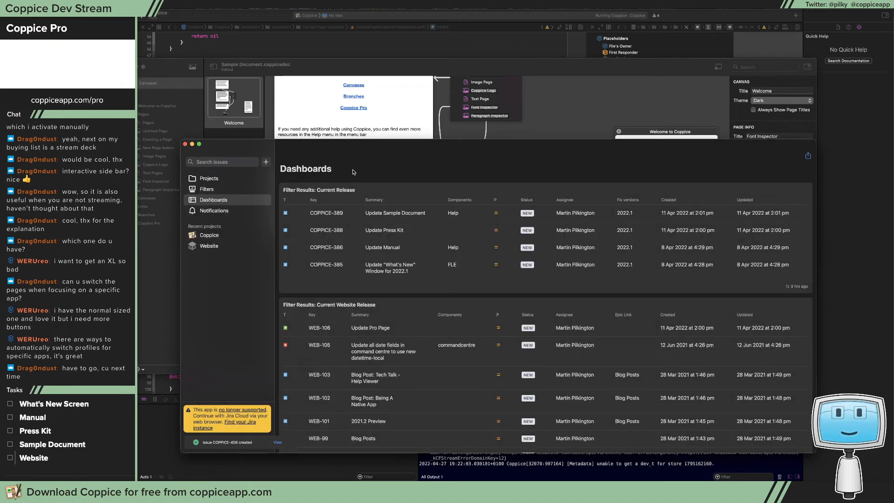
Refresh the Current Release results on the Jira dashboard, and move the window off the screen
{"action": "left_click", "coordinate": [404, 183]}
{"action": "left_click_drag", "start_coordinate": [356, 152], "coordinate": [423, 96]}
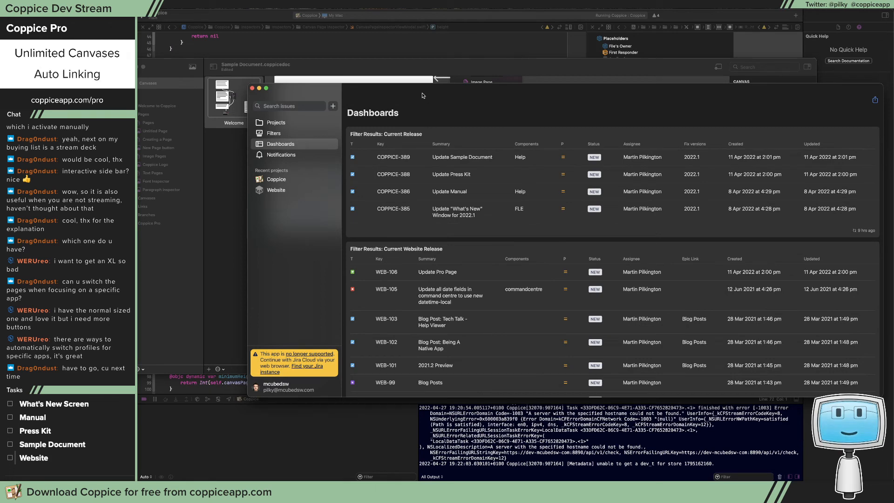
{"action": "left_click", "coordinate": [853, 228]}
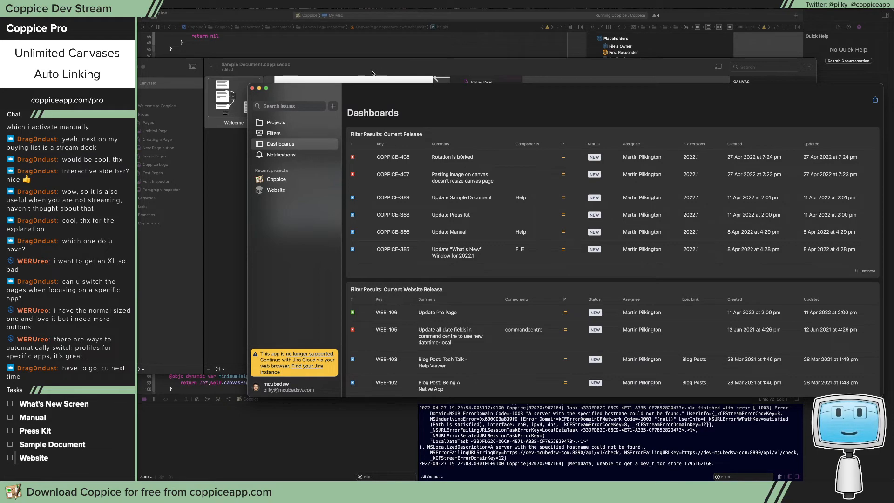
{"action": "left_click_drag", "start_coordinate": [537, 96], "coordinate": [893, 96]}
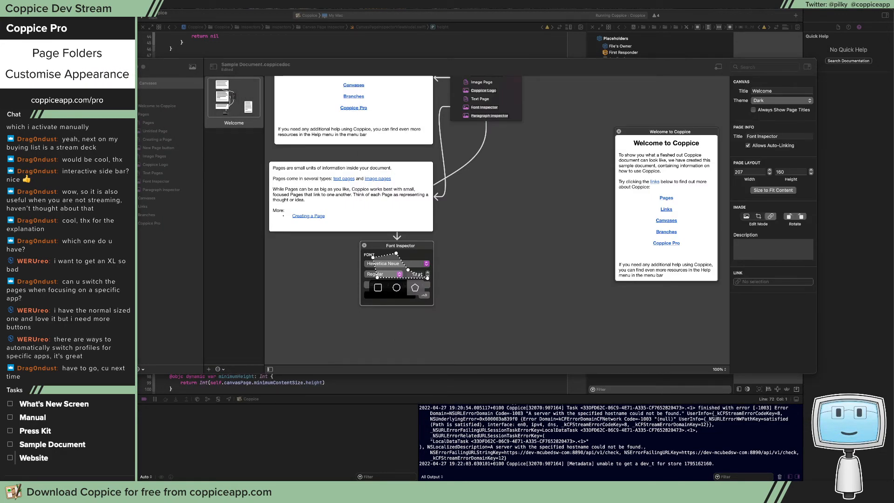
Quit the running Coppice test app and mark the What's New Screen task as done
{"action": "left_click", "coordinate": [547, 225]}
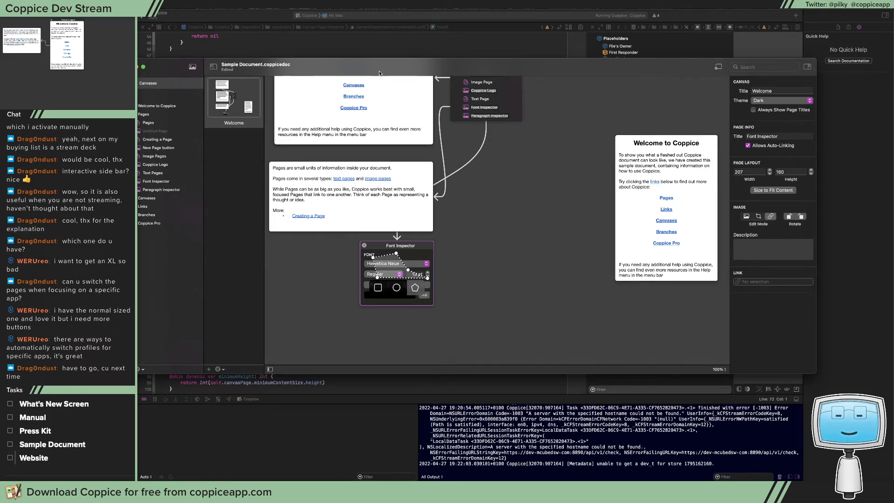
{"action": "key", "text": "super+q"}
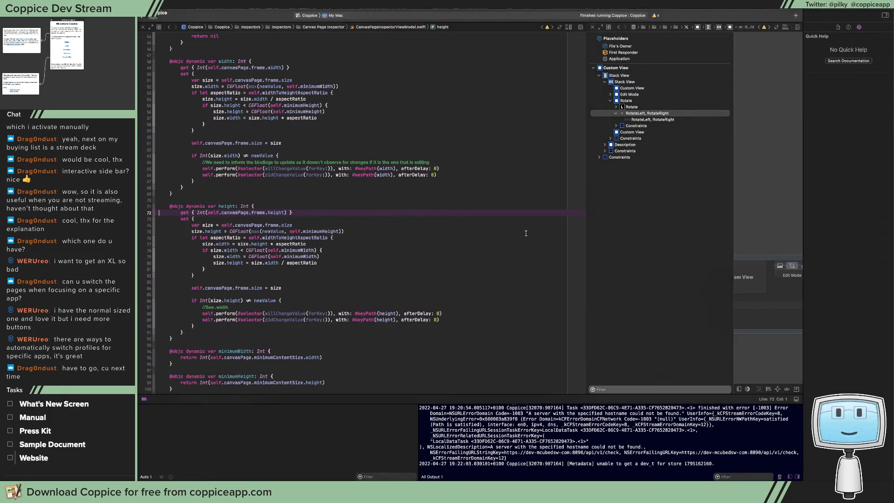
{"action": "left_click", "coordinate": [184, 187]}
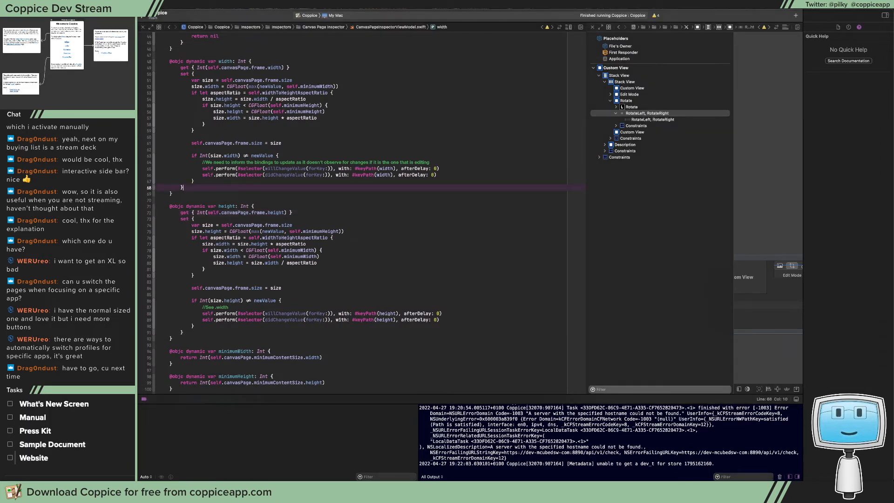
{"action": "key", "text": "super+Tab"}
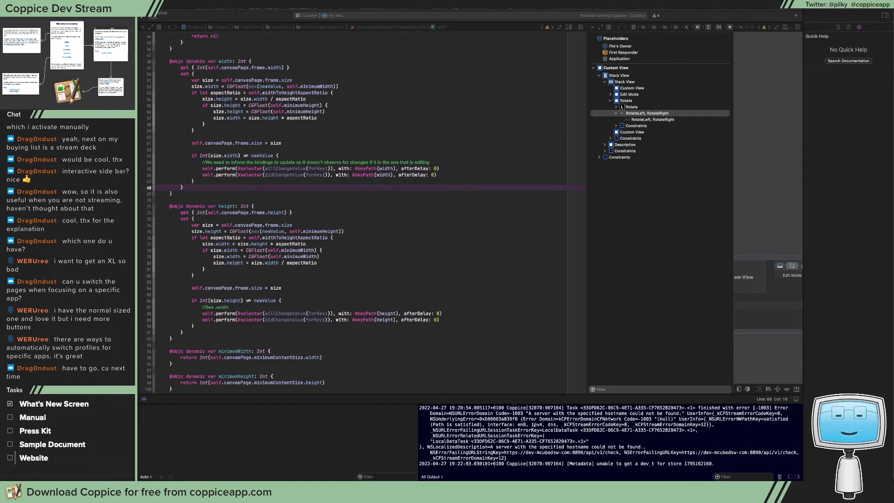
{"action": "left_click", "coordinate": [10, 404]}
{"action": "left_click", "coordinate": [372, 245]}
Hide Xcode's debug area and inspector, and trace rotateRight() from ImageEditorInspectorViewController to the definition of rotate90Degrees
{"action": "key", "text": "super+shift+y"}
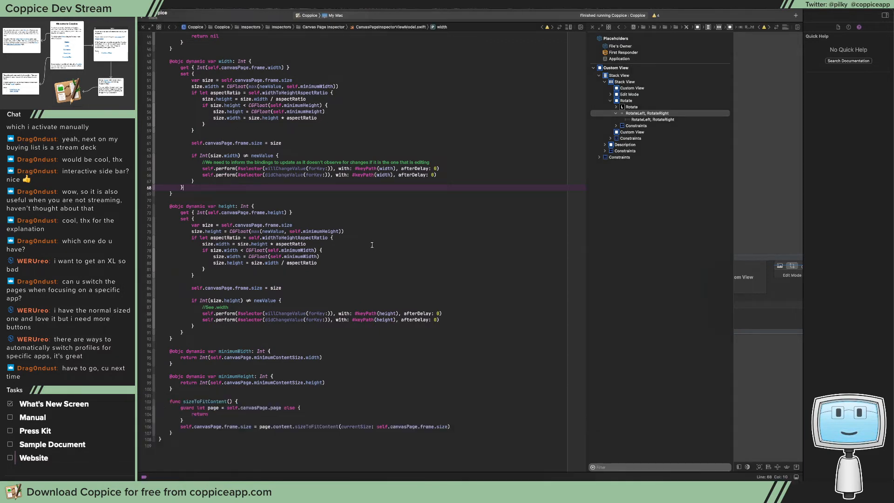
{"action": "key", "text": "super+alt+0"}
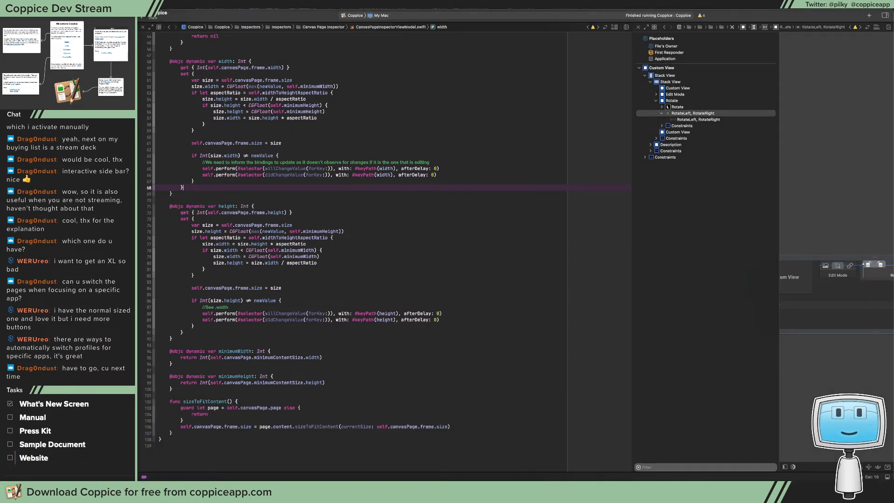
{"action": "key", "text": "ctrl+super+Left"}
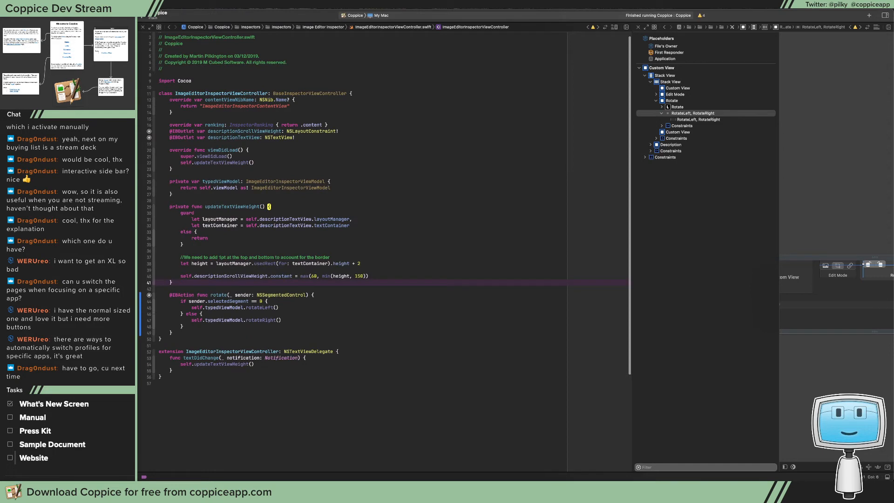
{"action": "left_click", "coordinate": [260, 321], "text": "ctrl+super"}
{"action": "left_click", "coordinate": [251, 230], "text": "ctrl+super"}
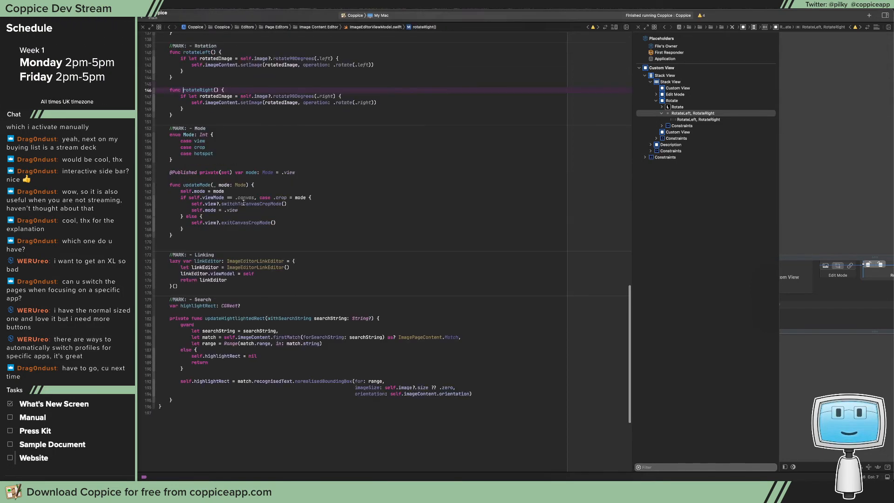
{"action": "left_click", "coordinate": [295, 96]}
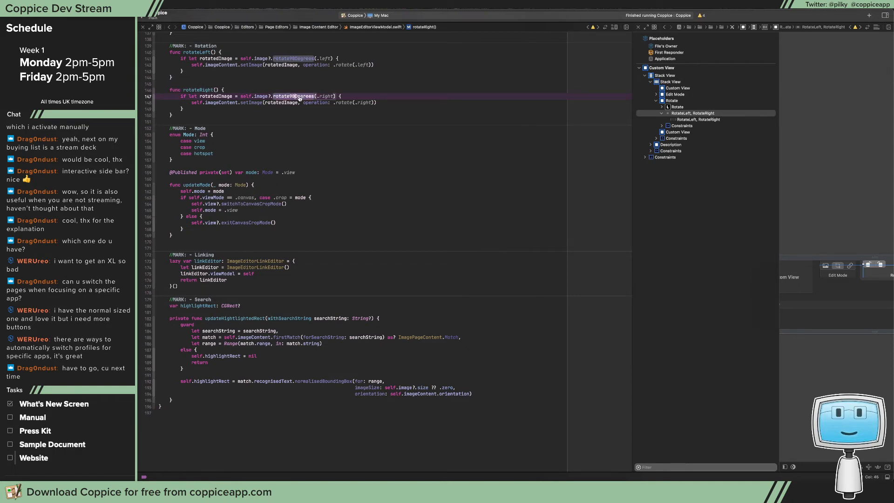
{"action": "left_click", "coordinate": [300, 97], "text": "ctrl+super"}
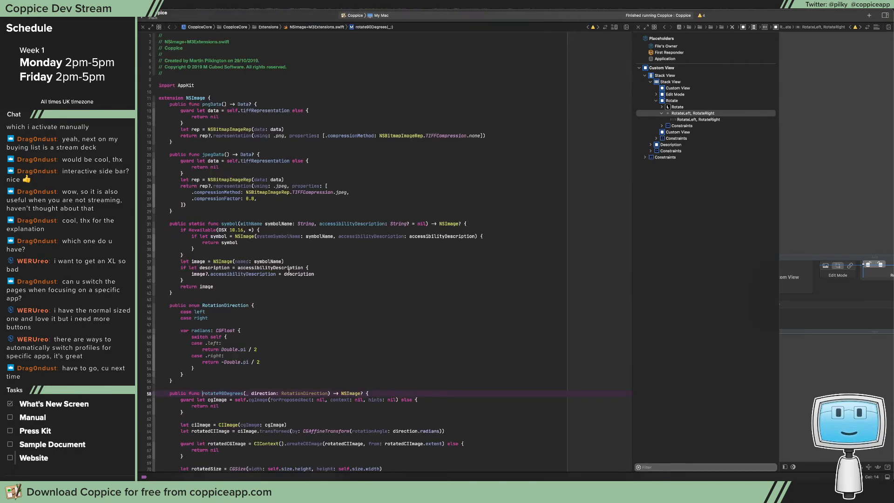
Examine how rotate90Degrees obtains the source image, applies the rotation transform, creates the rotated CGImage and builds the final image
{"action": "scroll", "coordinate": [289, 272], "scroll_direction": "down", "scroll_amount": 10}
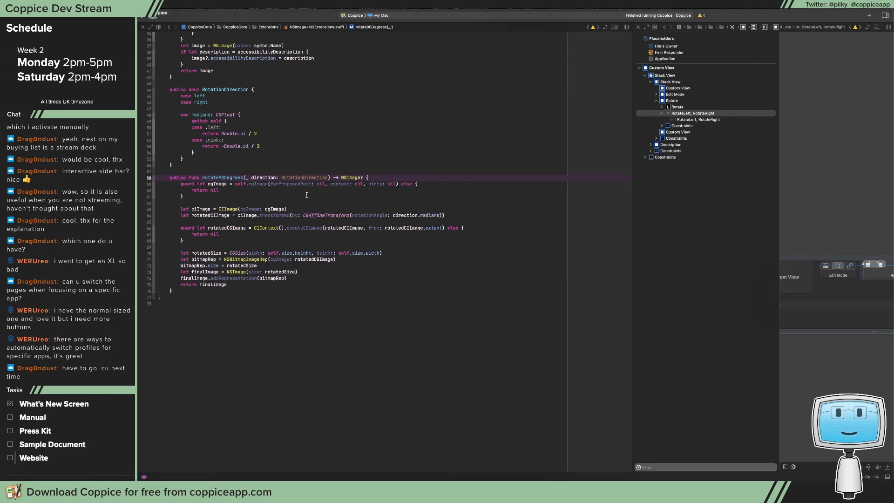
{"action": "left_click", "coordinate": [206, 211]}
{"action": "key", "text": "super+Right"}
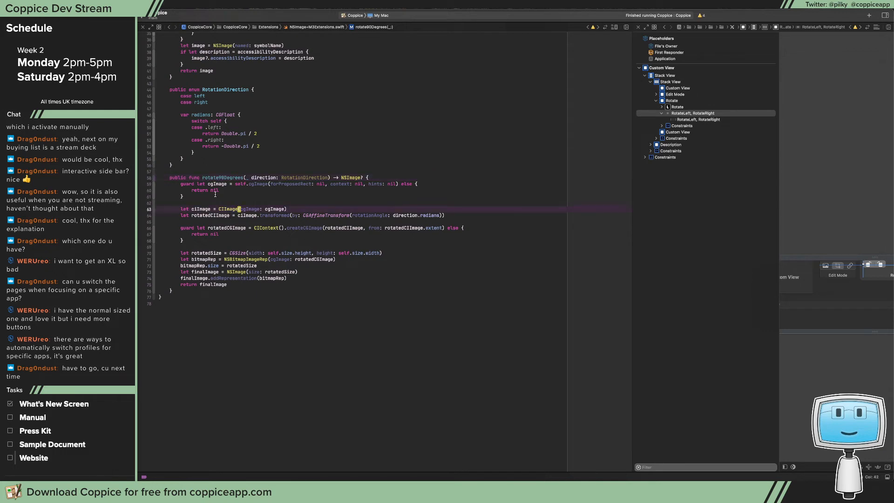
{"action": "left_click", "coordinate": [258, 184]}
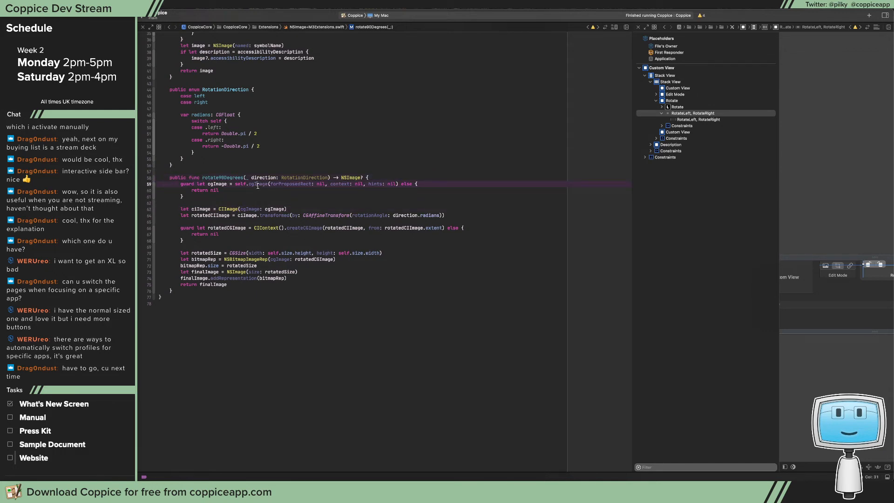
{"action": "left_click", "coordinate": [224, 209]}
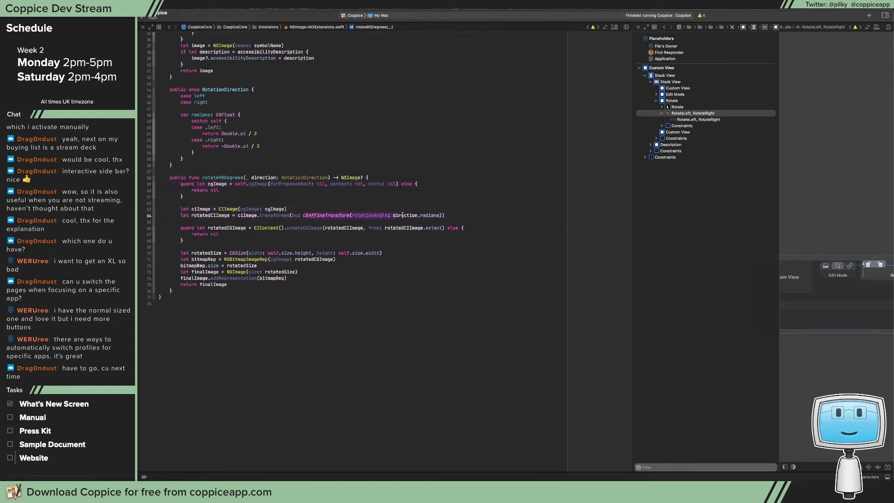
{"action": "left_click_drag", "start_coordinate": [303, 215], "coordinate": [444, 214]}
{"action": "left_click_drag", "start_coordinate": [245, 227], "coordinate": [280, 227]}
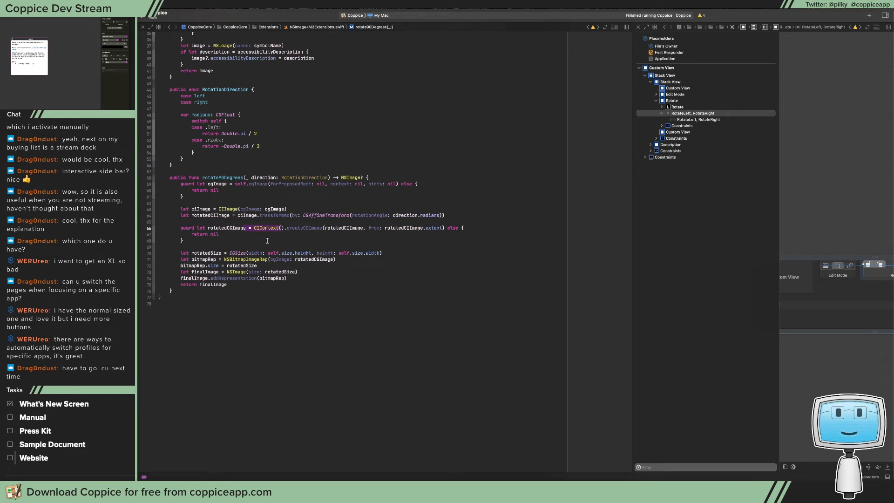
{"action": "left_click_drag", "start_coordinate": [383, 253], "coordinate": [275, 283]}
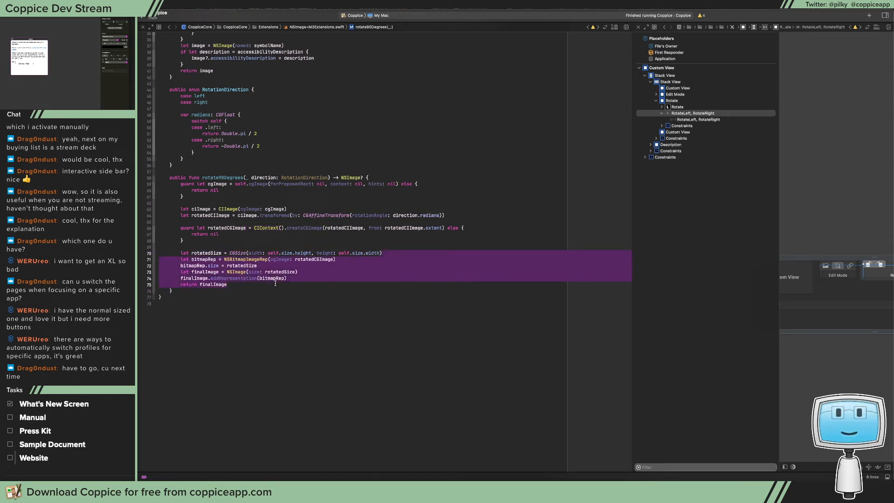
{"action": "left_click", "coordinate": [324, 226]}
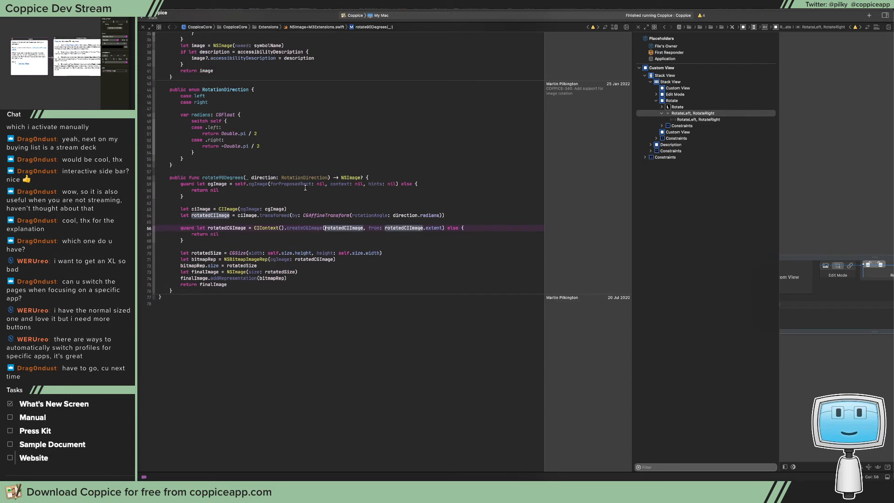
Set a breakpoint on line 64 of rotate90Degrees, where rotatedCIImage is assigned
{"action": "left_click", "coordinate": [161, 228]}
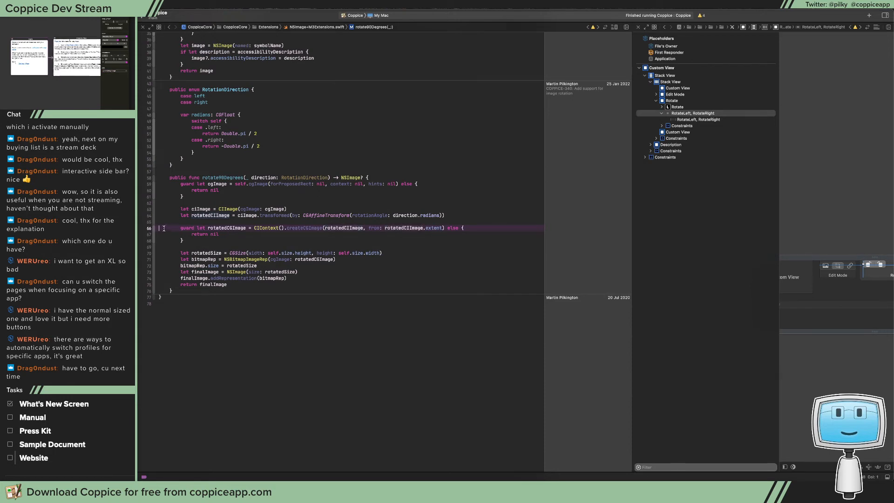
{"action": "left_click", "coordinate": [149, 216]}
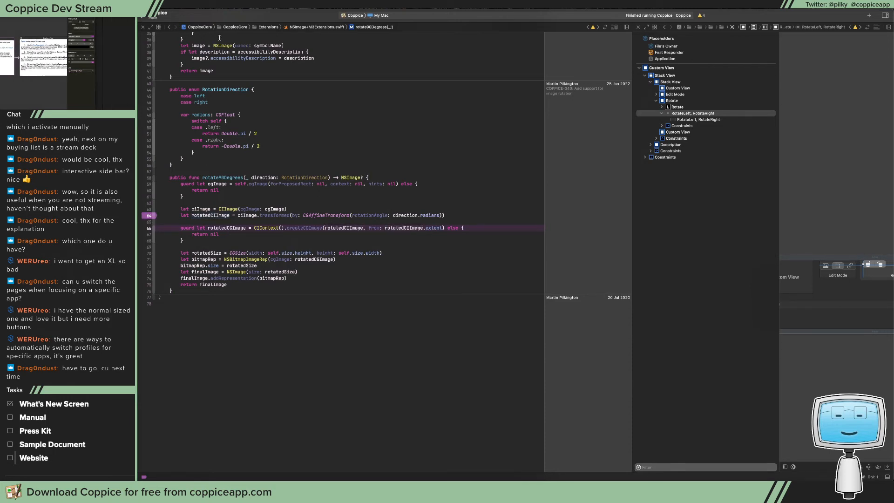
Run Coppice, open the New Page button image page and rotate its image 90° left to reach the breakpoint
{"action": "key", "text": "super+r"}
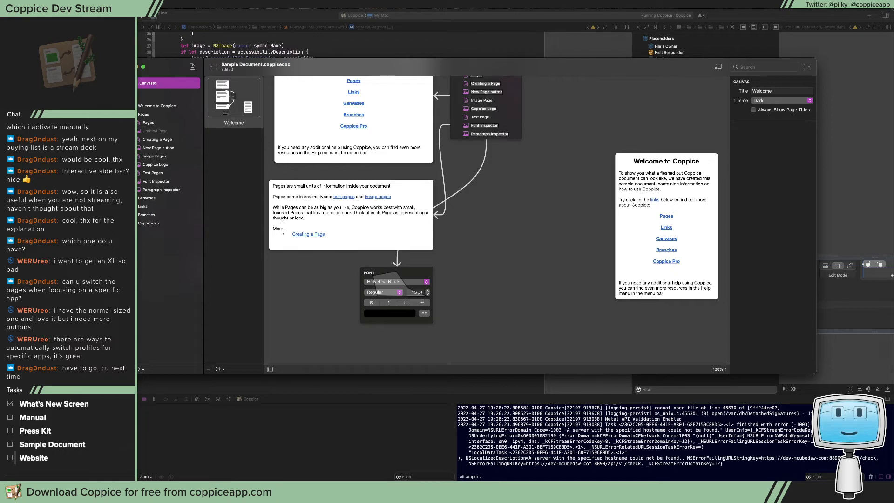
{"action": "left_click", "coordinate": [168, 148]}
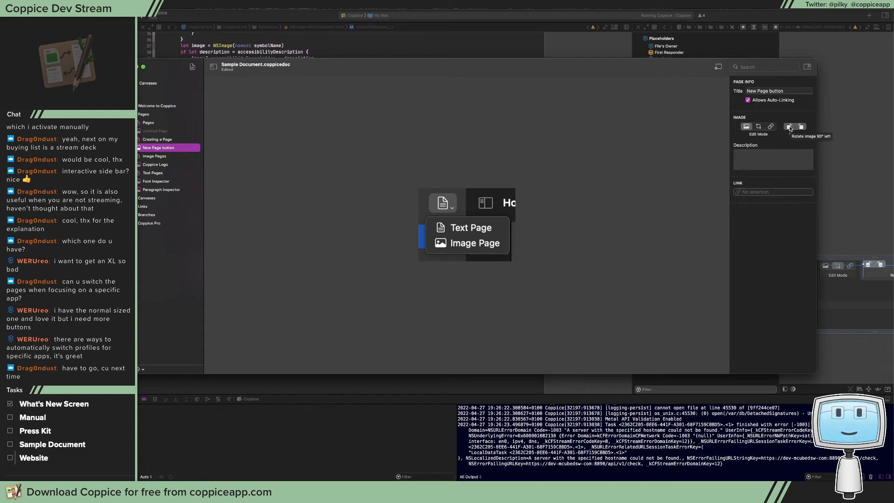
{"action": "left_click", "coordinate": [789, 127]}
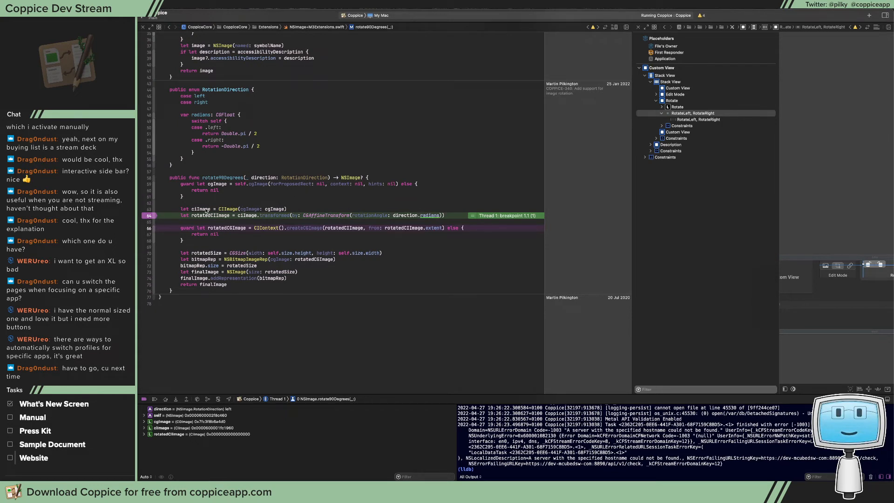
Preview ciImage at the breakpoint, step over the rotation transform and preview rotatedCIImage
{"action": "left_click", "coordinate": [228, 220]}
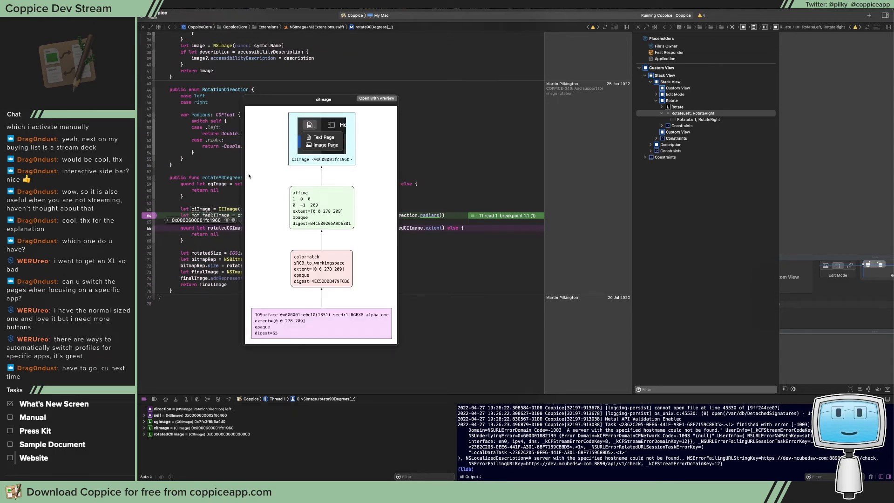
{"action": "left_click", "coordinate": [191, 171]}
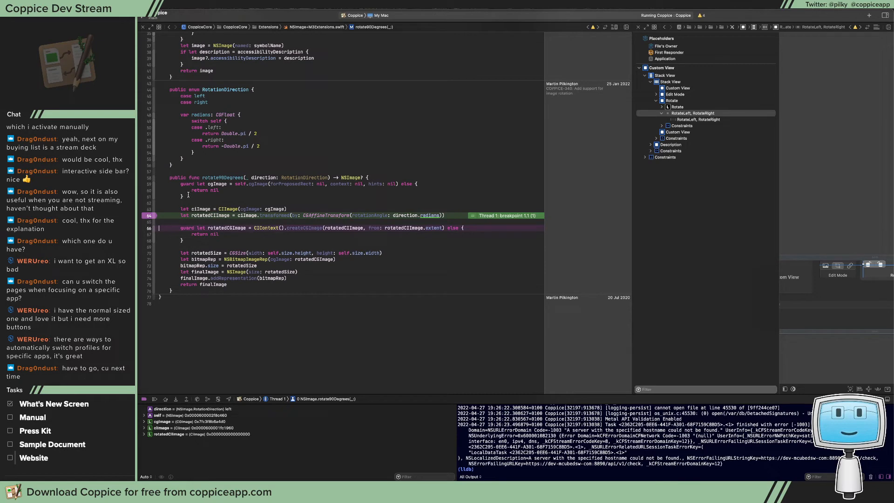
{"action": "key", "text": "F6"}
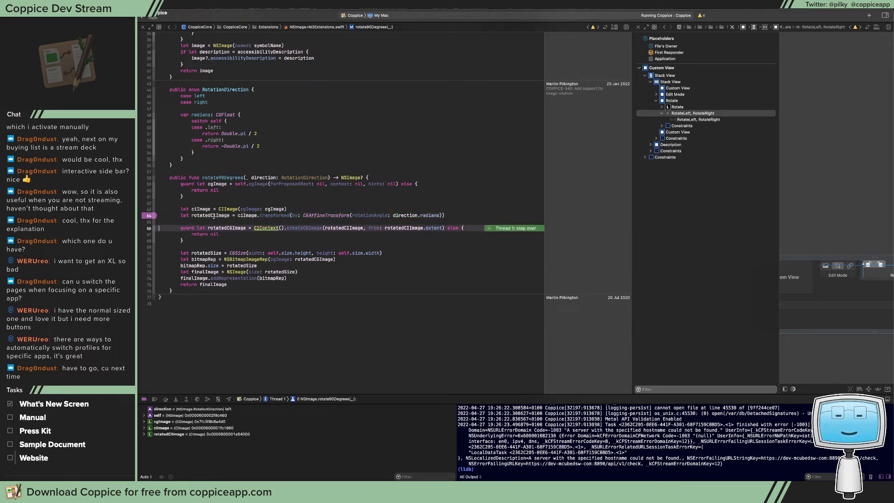
{"action": "mouse_move", "coordinate": [214, 217]}
{"action": "left_click", "coordinate": [237, 226]}
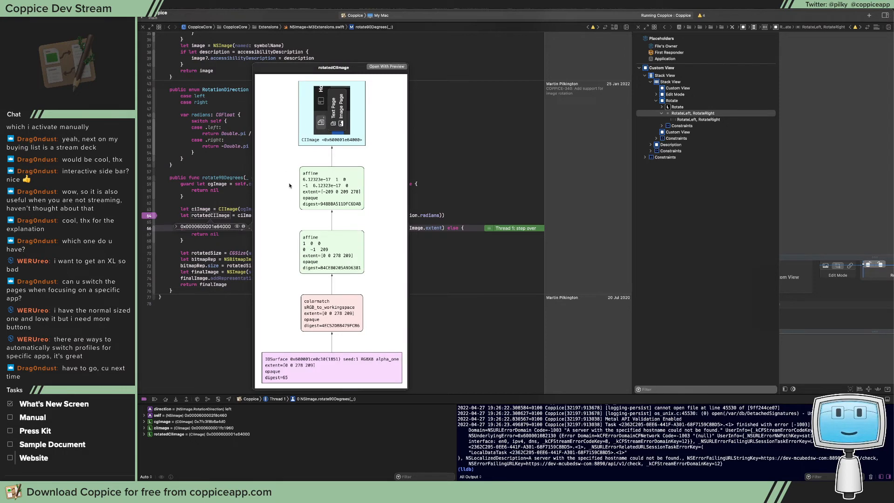
{"action": "key", "text": "Escape"}
Step through the rest of rotate90Degrees to its final return statement, previewing rotatedCGImage and finalImage on the way
{"action": "key", "text": "F6"}
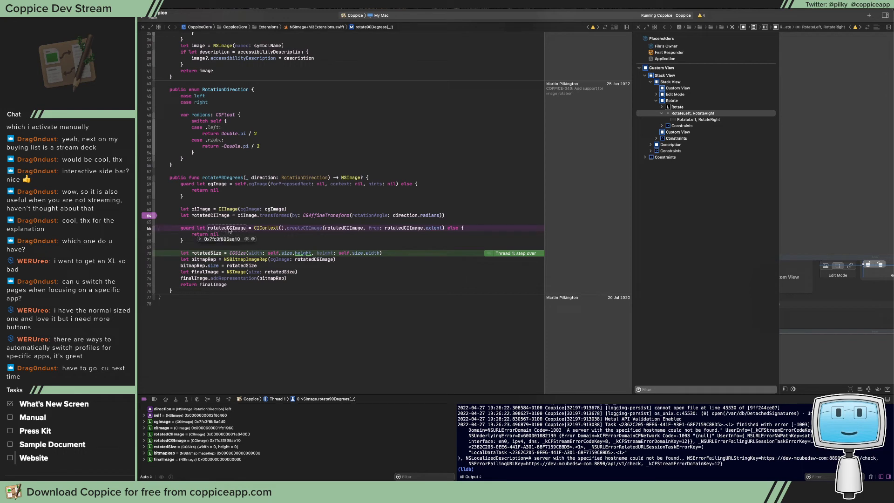
{"action": "left_click", "coordinate": [246, 239]}
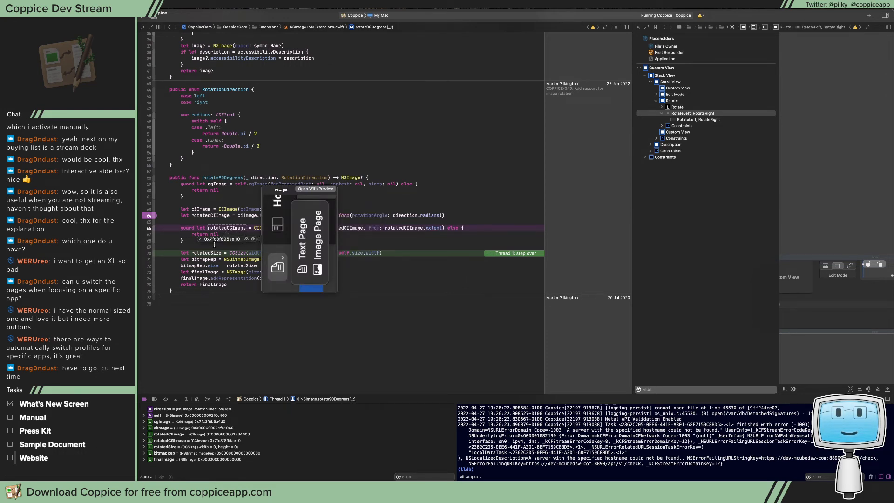
{"action": "key", "text": "F6"}
{"action": "key", "text": "F6"}
{"action": "key", "text": "F6"}
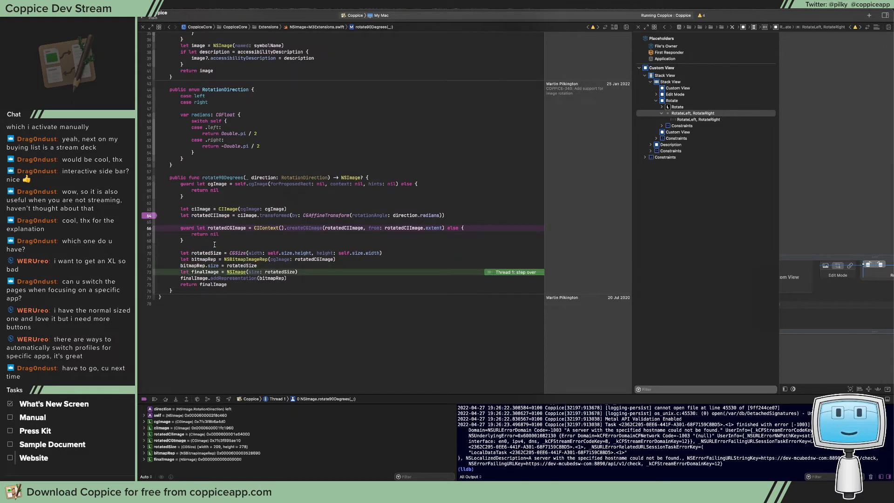
{"action": "key", "text": "F6"}
{"action": "key", "text": "F6"}
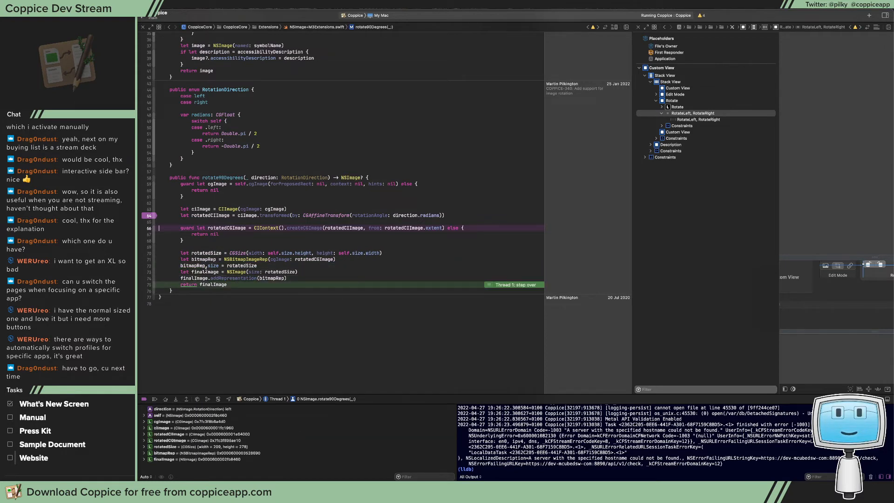
{"action": "left_click", "coordinate": [231, 283]}
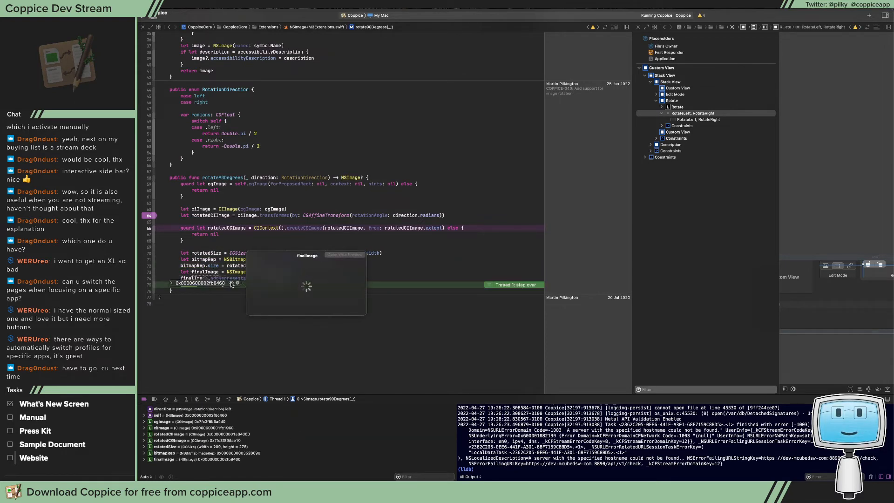
{"action": "left_click", "coordinate": [279, 111]}
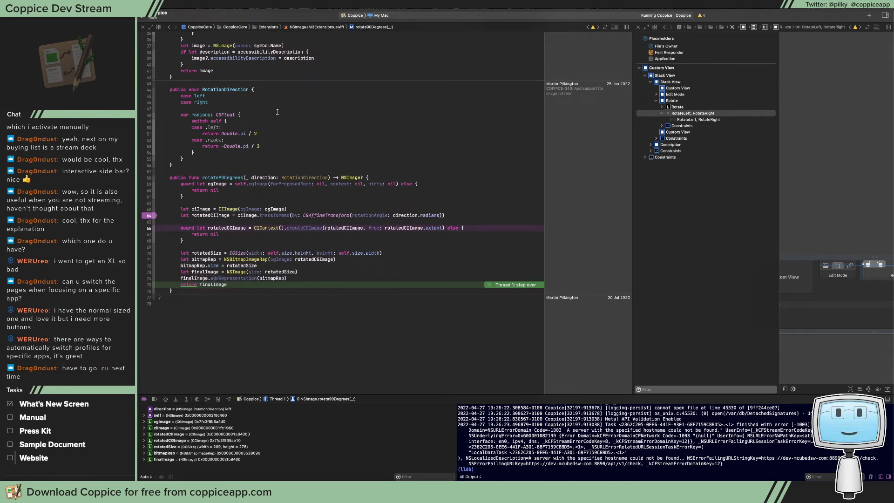
Step out of rotate90Degrees to rotateLeft() and step into the setImage call in ImagePageContent
{"action": "left_click", "coordinate": [186, 400]}
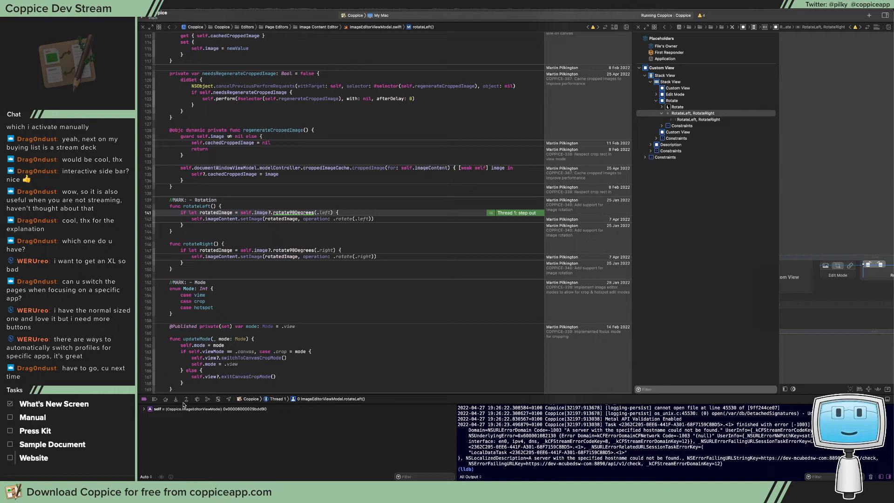
{"action": "key", "text": "F6"}
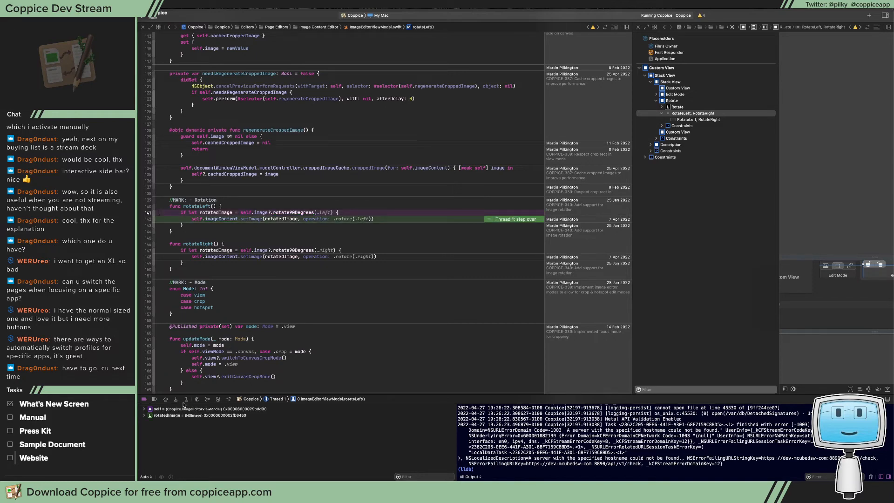
{"action": "key", "text": "F7"}
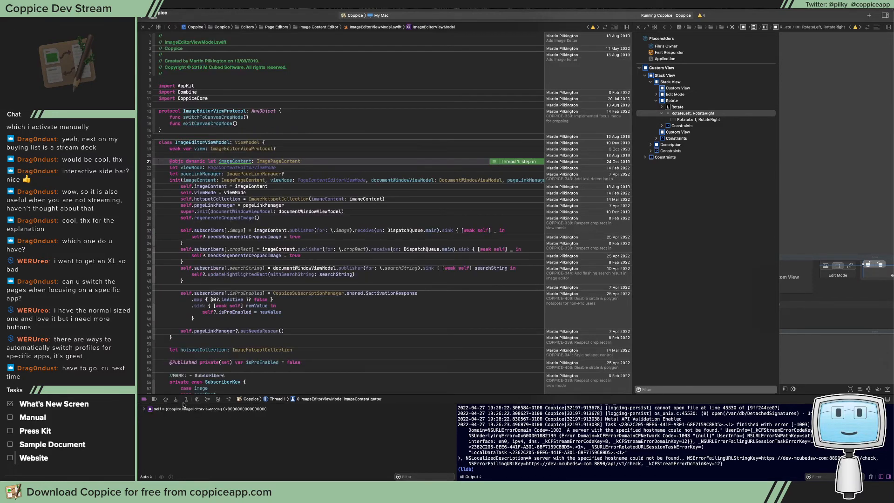
{"action": "key", "text": "F7"}
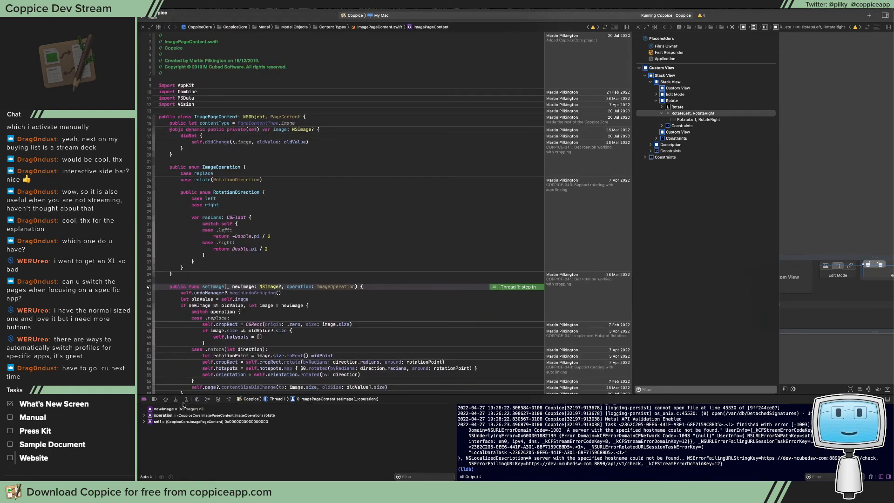
Step over the statements in setImage until execution pauses at the self.orientation assignment in the rotate case
{"action": "key", "text": "F6"}
{"action": "key", "text": "F6"}
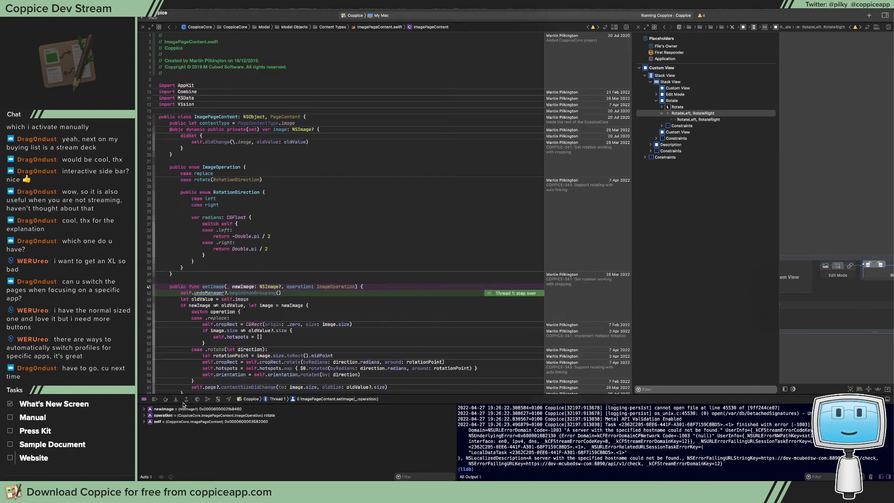
{"action": "key", "text": "F6"}
{"action": "key", "text": "F6"}
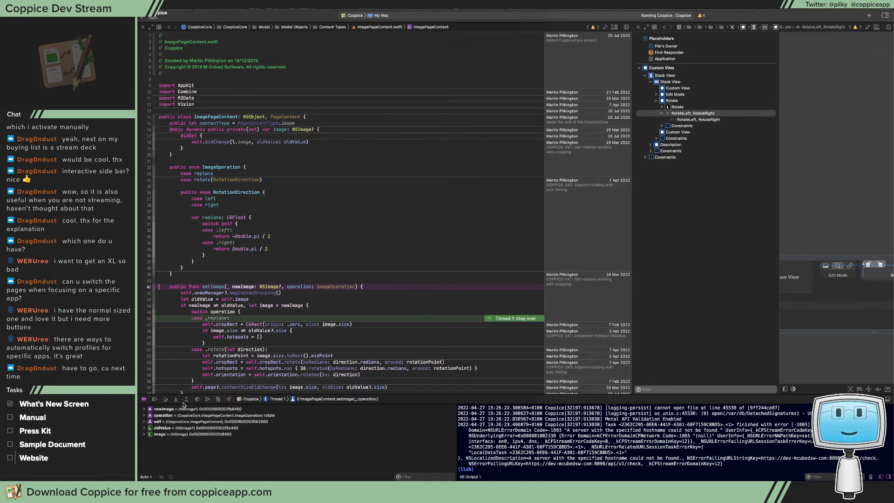
{"action": "key", "text": "F6"}
{"action": "key", "text": "F6"}
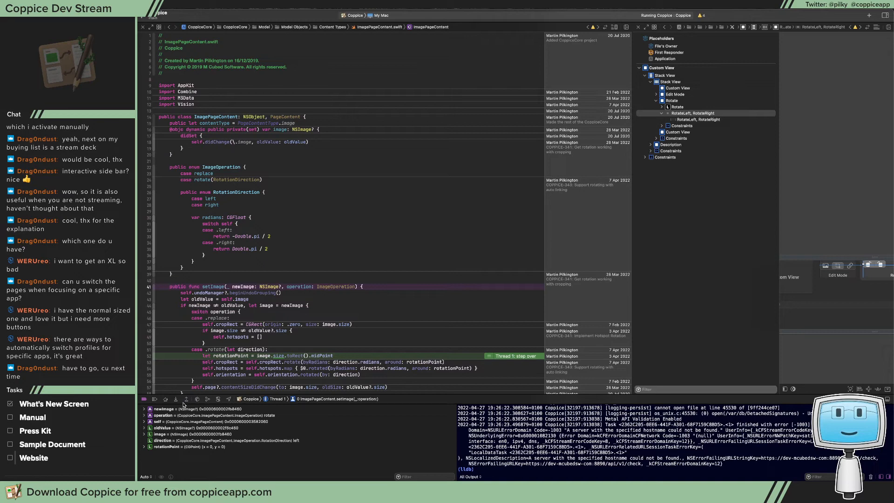
{"action": "key", "text": "F6"}
{"action": "key", "text": "F6"}
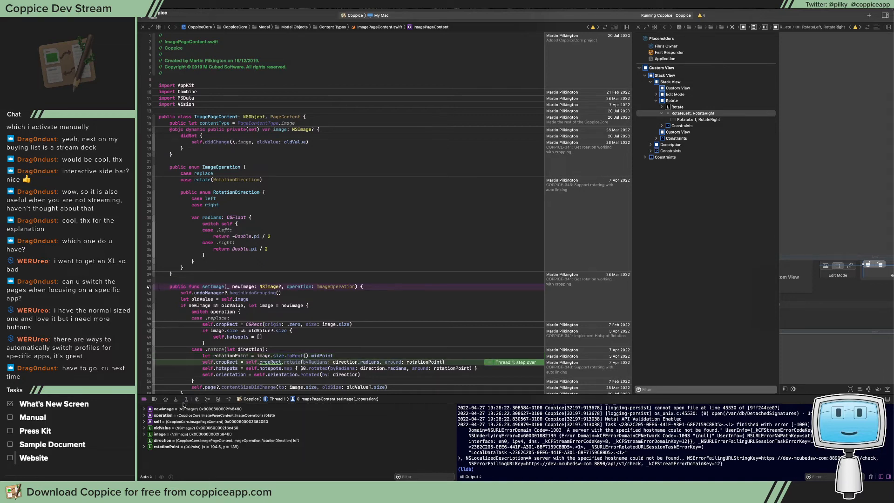
{"action": "key", "text": "F6"}
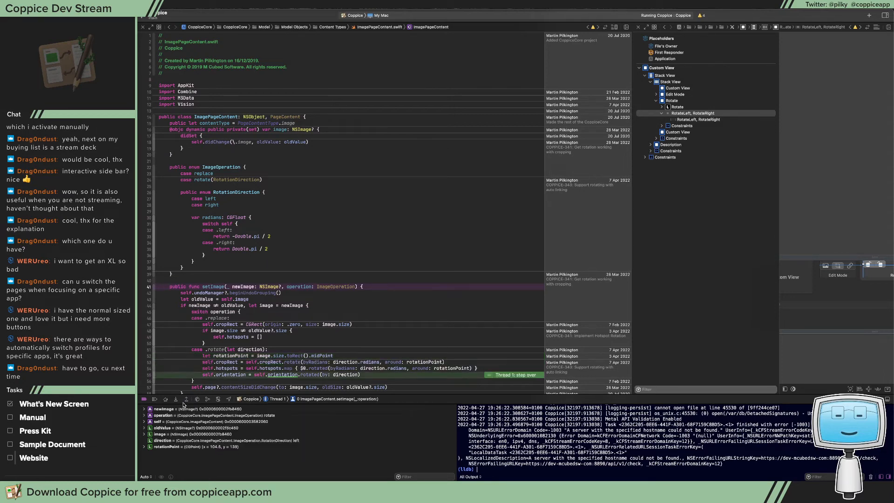
Print self.orientation and self.orientation.rawValue in the debugger console
{"action": "type", "text": "po self.orie"}
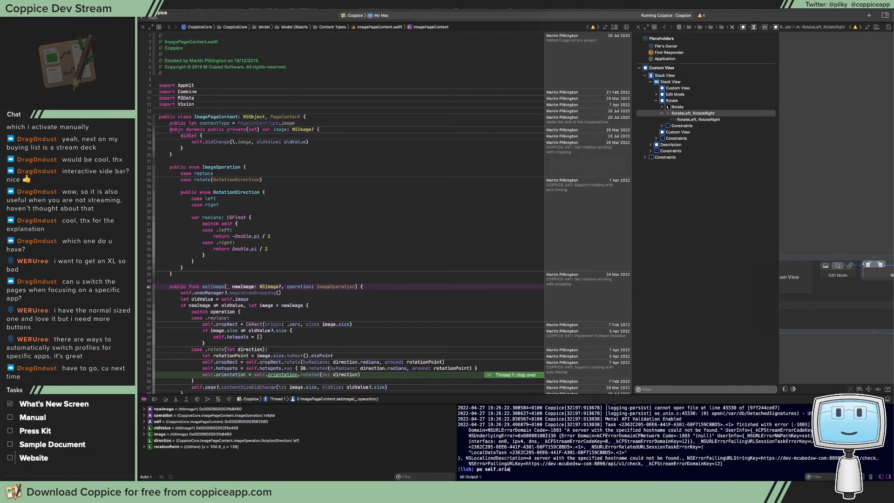
{"action": "type", "text": "ntation.raw"}
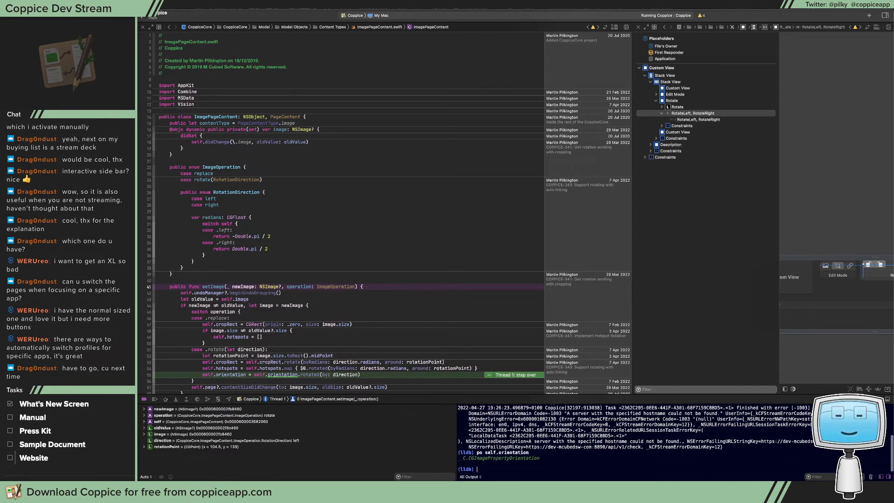
{"action": "key", "text": "Return"}
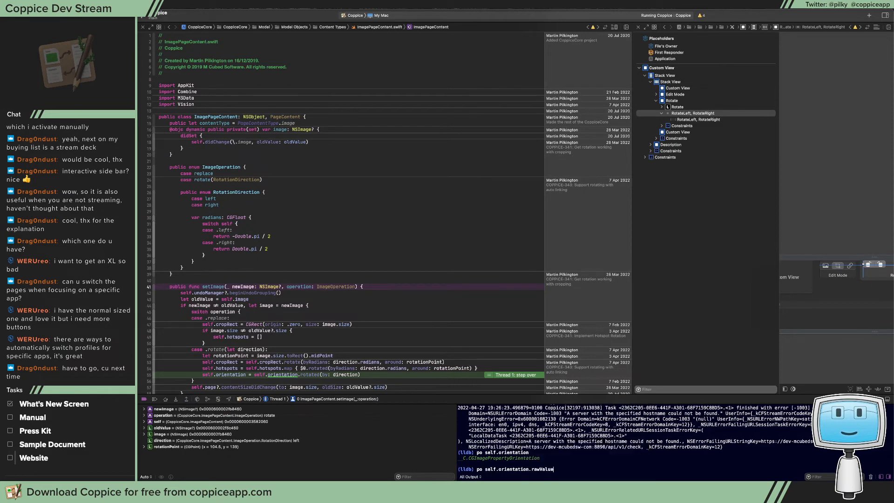
{"action": "key", "text": "Return"}
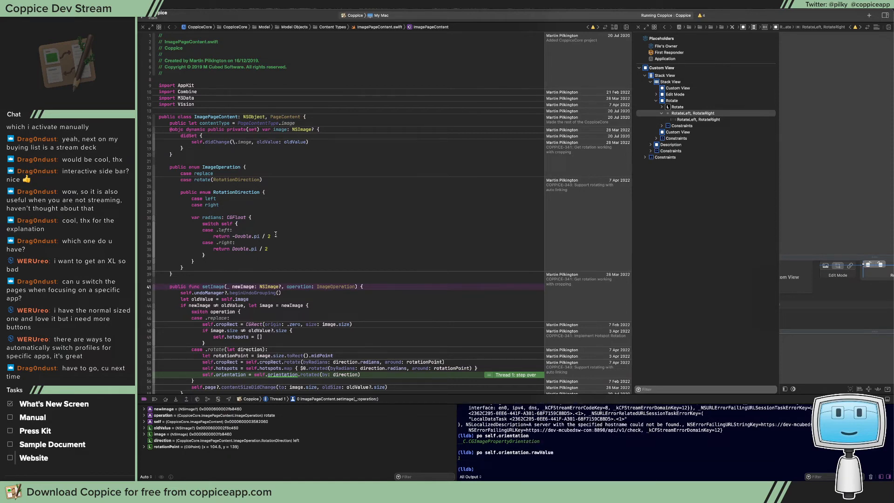
Trace the orientation property to its declaration and on to the CGImagePropertyOrientation enum definition beside the code
{"action": "scroll", "coordinate": [275, 234], "scroll_direction": "down", "scroll_amount": 5}
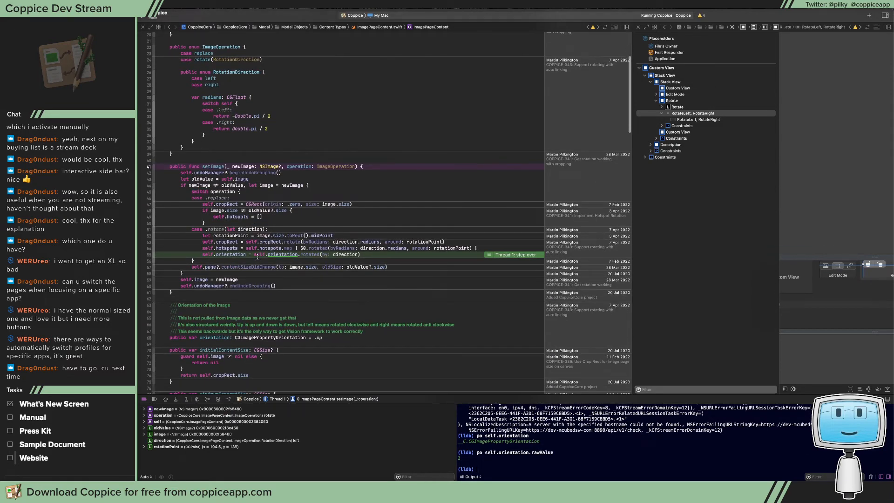
{"action": "left_click", "coordinate": [279, 255], "text": "alt+super"}
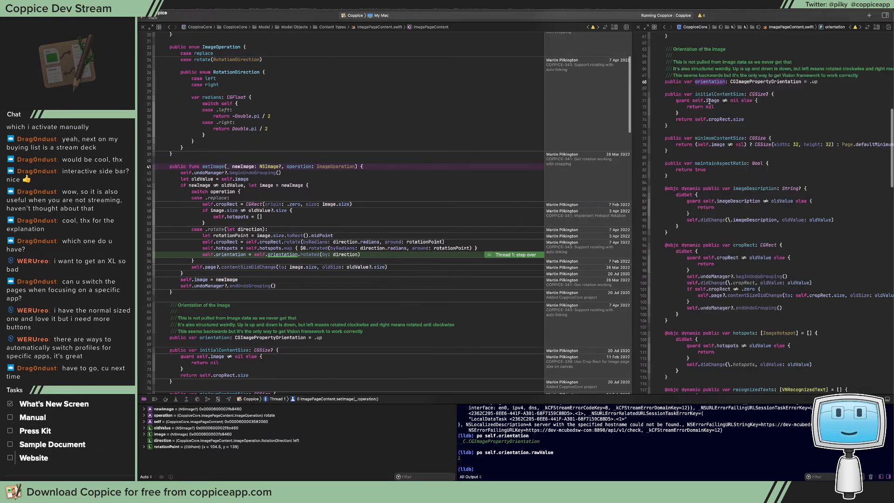
{"action": "left_click", "coordinate": [764, 82], "text": "super"}
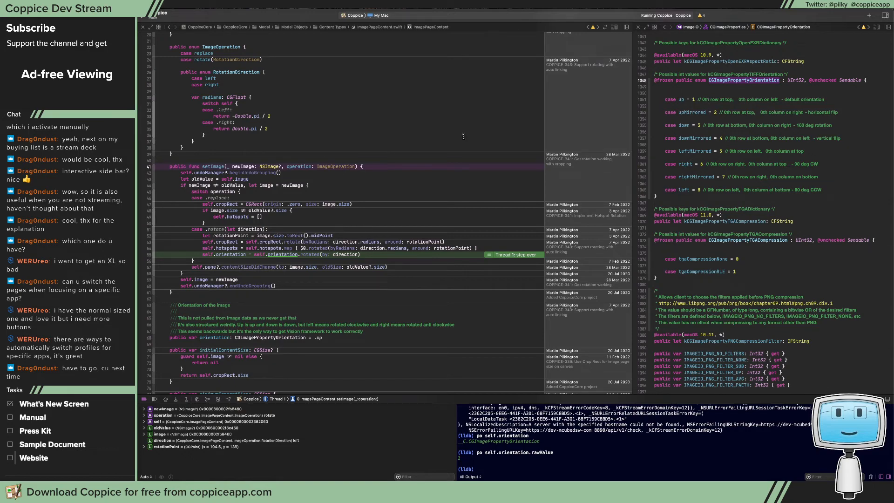
{"action": "key", "text": "ctrl+grave"}
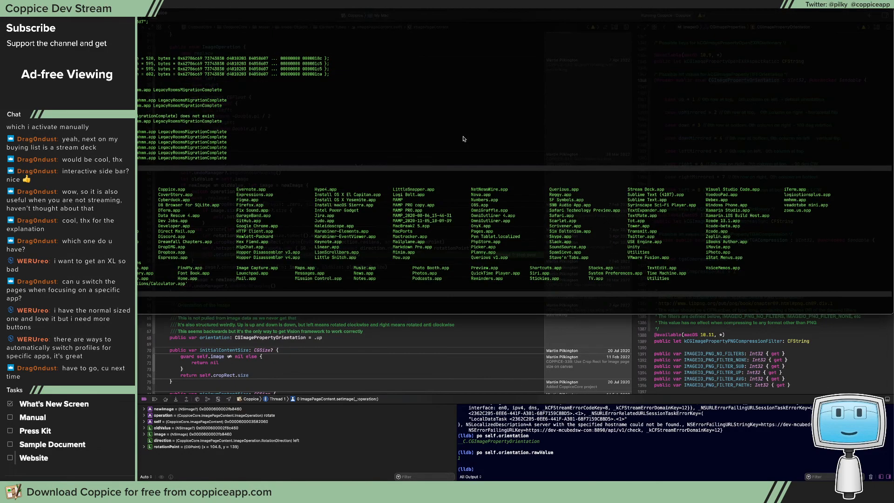
{"action": "key", "text": "ctrl+grave"}
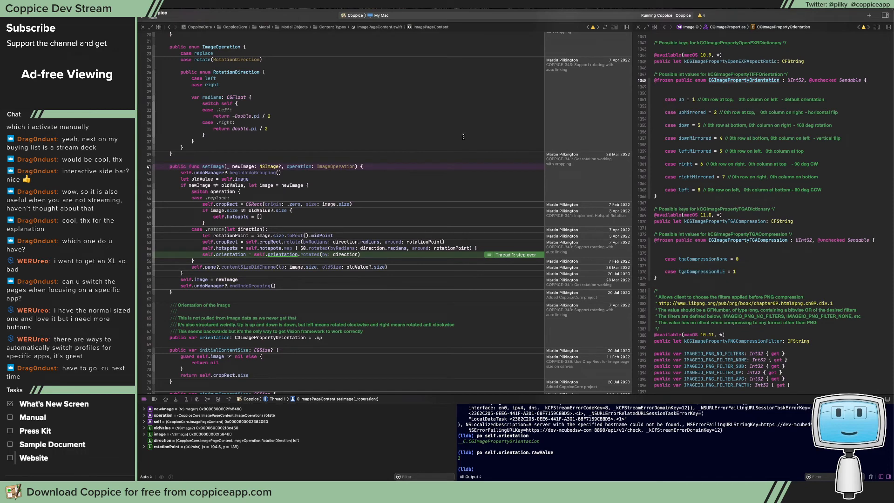
Print self.orientation.rotated(by: direction) and its rawValue in the debugger console
{"action": "key", "text": "Up"}
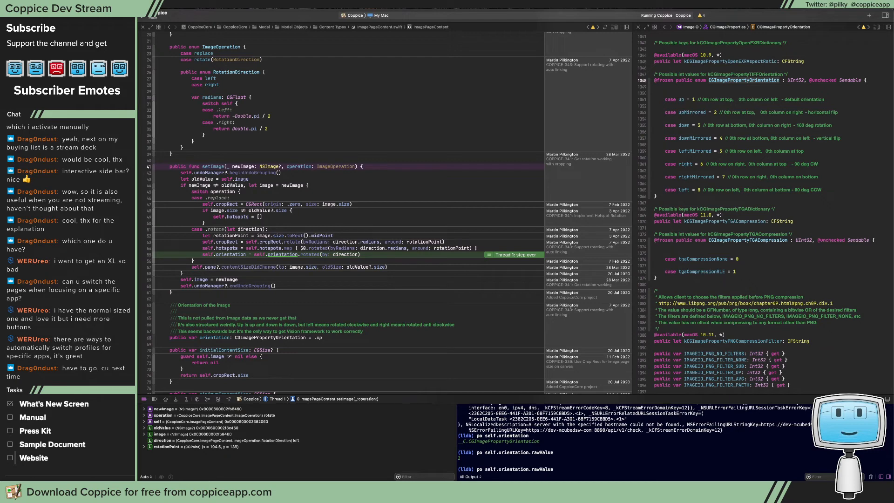
{"action": "type", "text": "rot"}
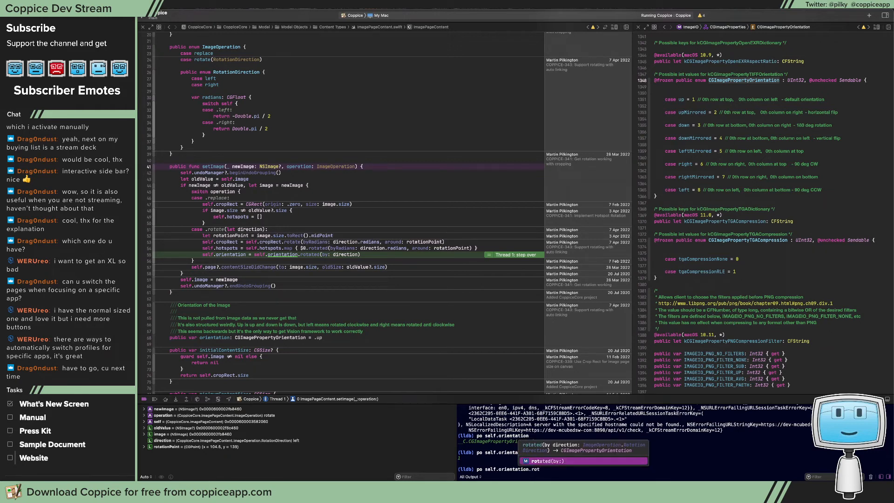
{"action": "key", "text": "Tab"}
{"action": "type", "text": "dir"}
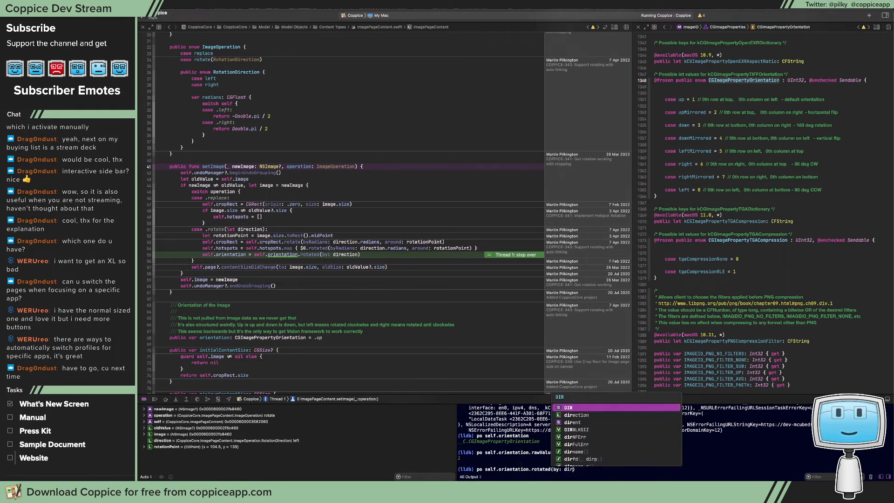
{"action": "key", "text": "Tab"}
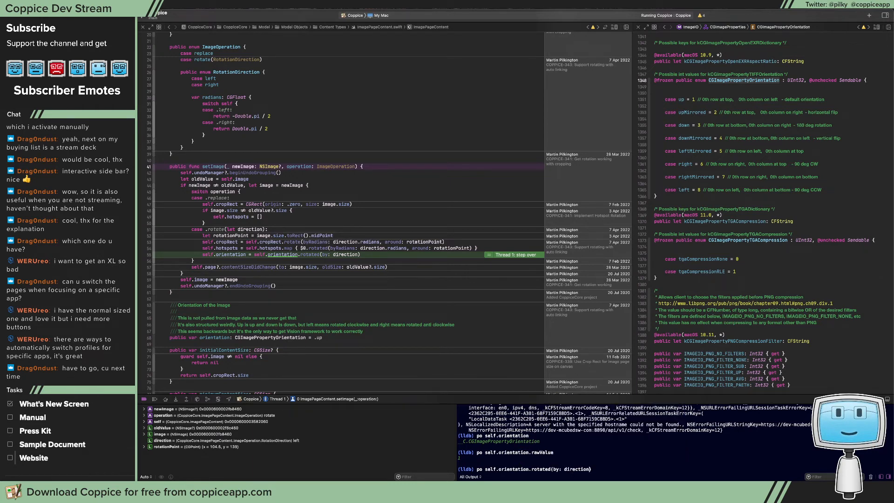
{"action": "key", "text": "Return"}
{"action": "key", "text": "Up"}
{"action": "type", "text": ".ra"}
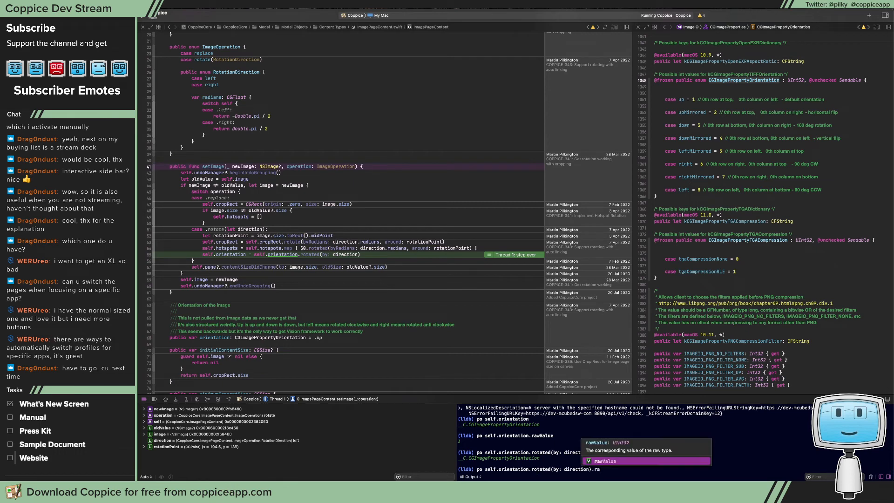
{"action": "key", "text": "Tab"}
{"action": "key", "text": "Return"}
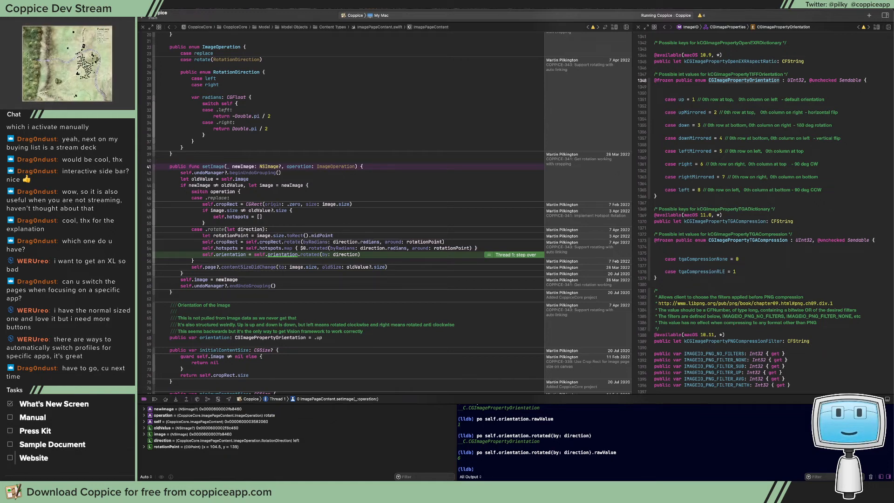
Return the side editor to the orientation property declaration and read the full comment above it
{"action": "left_click", "coordinate": [663, 27]}
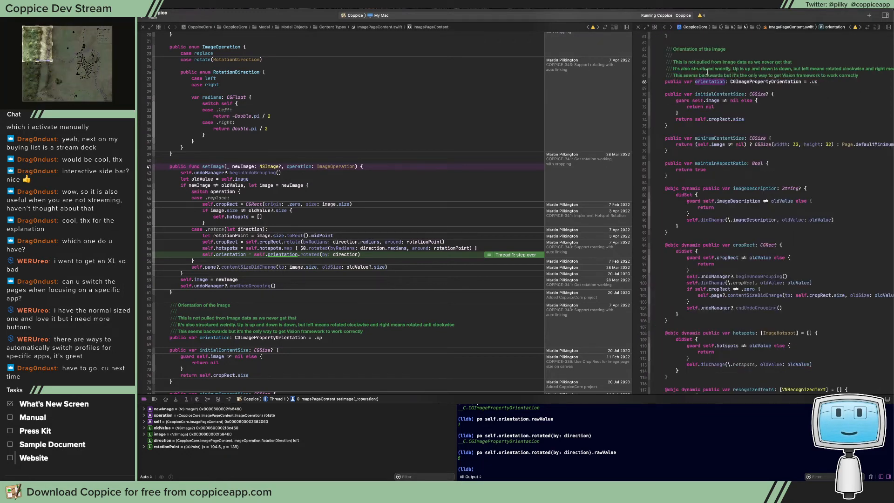
{"action": "scroll", "coordinate": [745, 59], "scroll_direction": "right", "scroll_amount": 3}
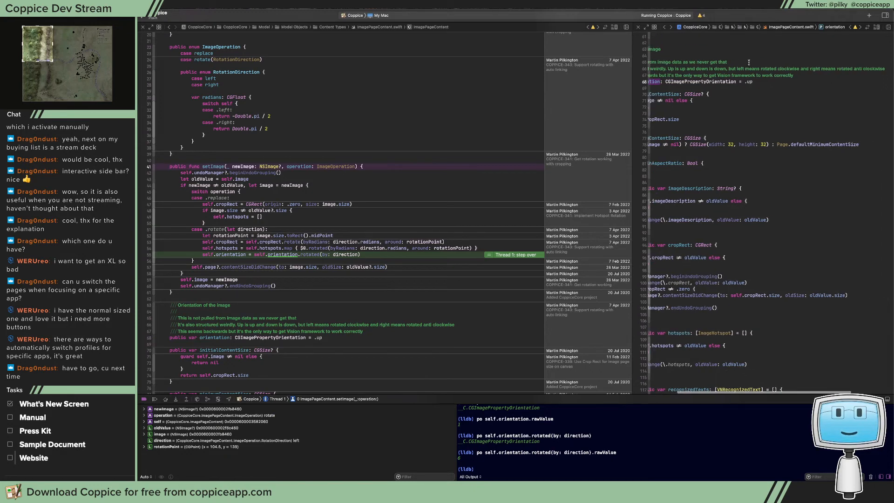
{"action": "scroll", "coordinate": [731, 48], "scroll_direction": "left", "scroll_amount": 3}
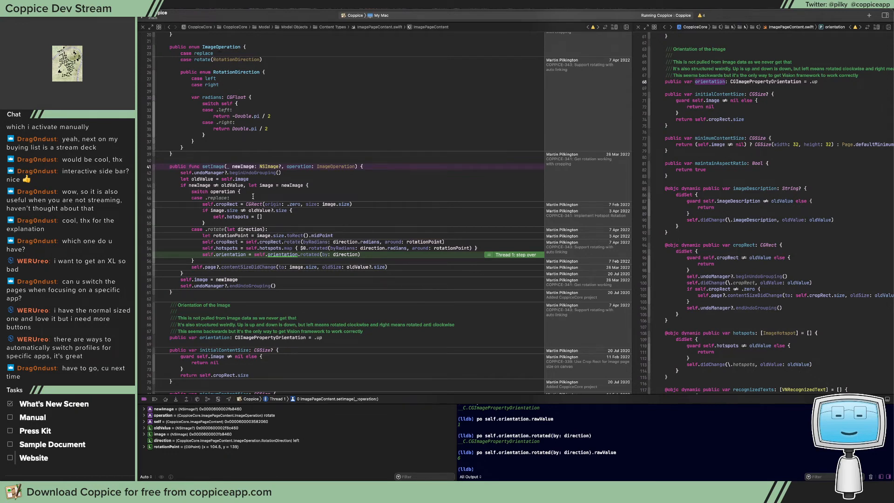
Resume execution, rotate the New Page button image left in the running Coppice build, and preview ciImage at the line 64 breakpoint
{"action": "left_click", "coordinate": [155, 400]}
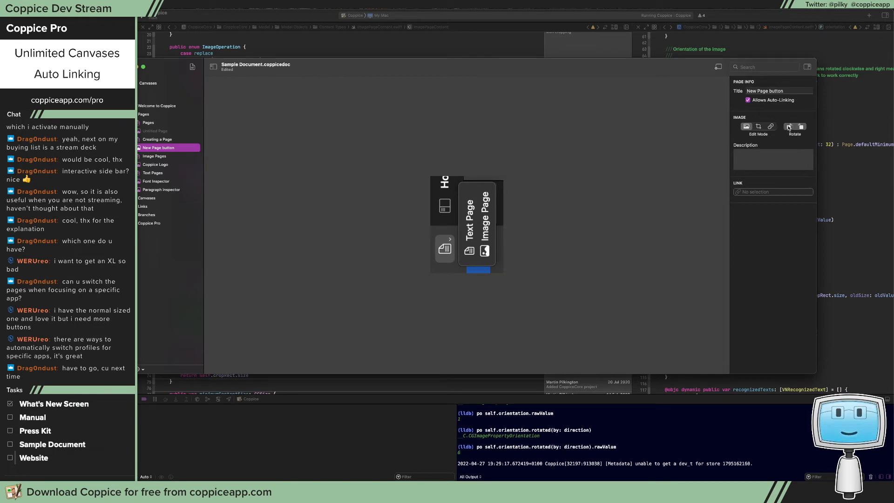
{"action": "left_click", "coordinate": [789, 128]}
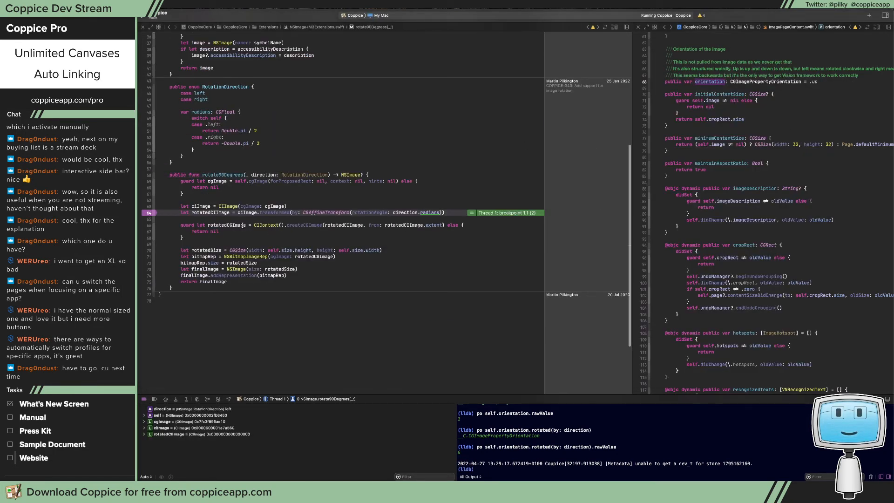
{"action": "mouse_move", "coordinate": [202, 210]}
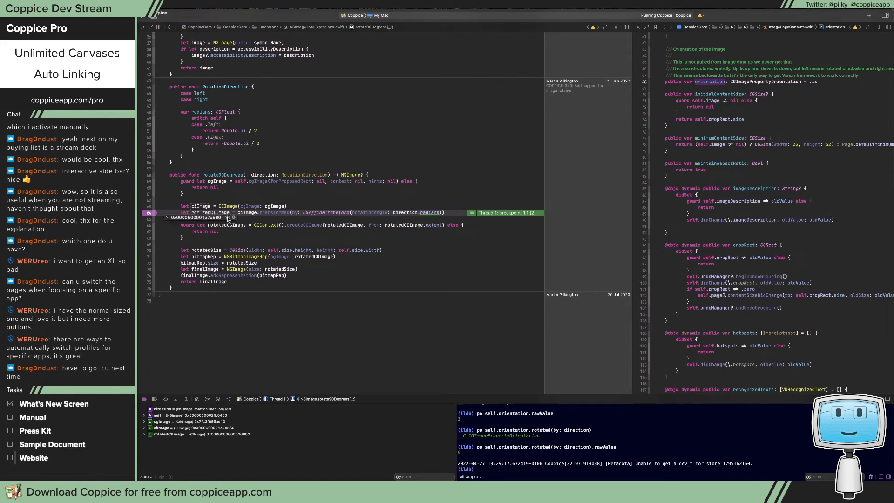
{"action": "left_click", "coordinate": [228, 218]}
{"action": "left_click", "coordinate": [232, 195]}
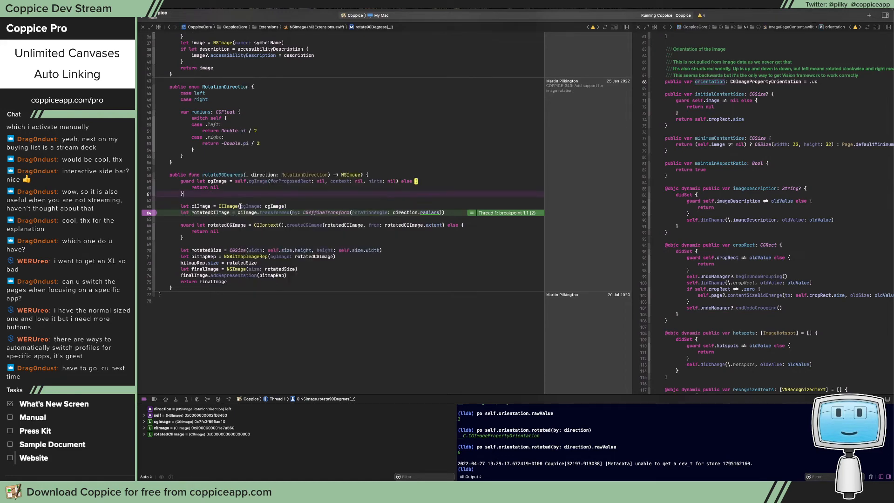
Step over the transform statement and preview rotatedCIImage
{"action": "key", "text": "F6"}
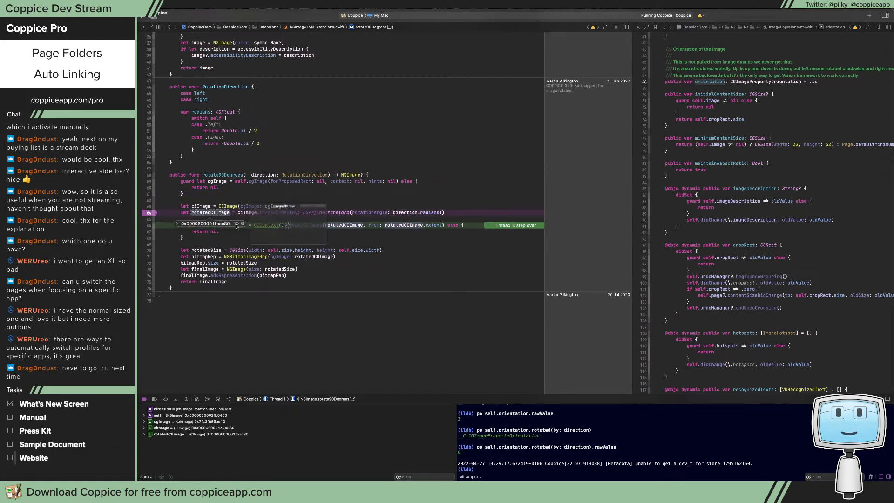
{"action": "left_click", "coordinate": [236, 223]}
{"action": "left_click", "coordinate": [216, 196]}
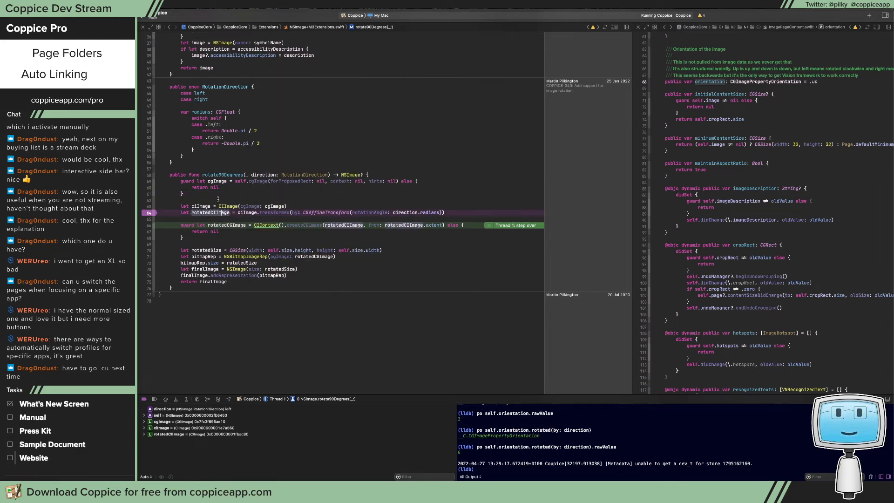
Step over the remaining statements of rotate90Degrees up to the return line and preview finalImage
{"action": "key", "text": "F6"}
{"action": "key", "text": "F6"}
{"action": "key", "text": "F6"}
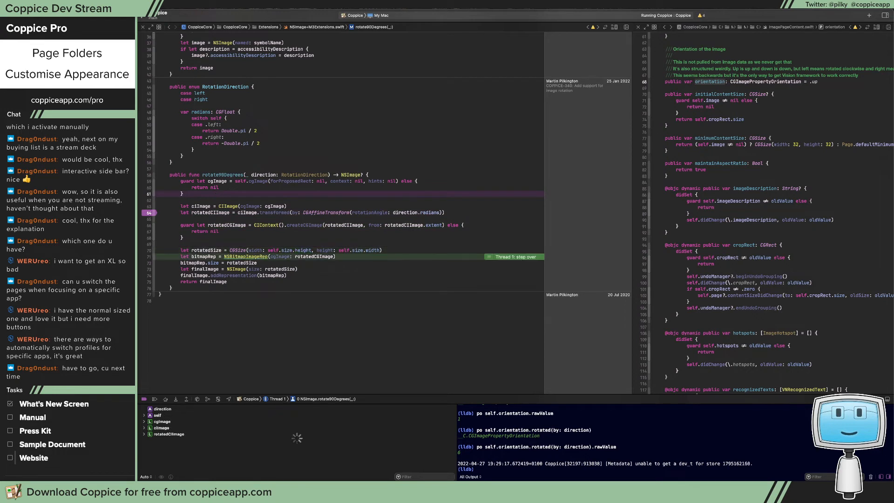
{"action": "key", "text": "F6"}
{"action": "key", "text": "F6"}
{"action": "key", "text": "F6"}
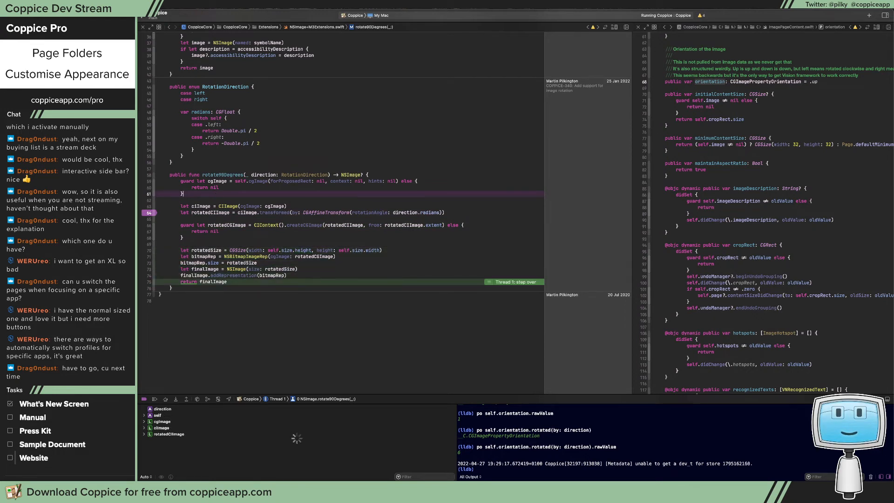
{"action": "mouse_move", "coordinate": [219, 281]}
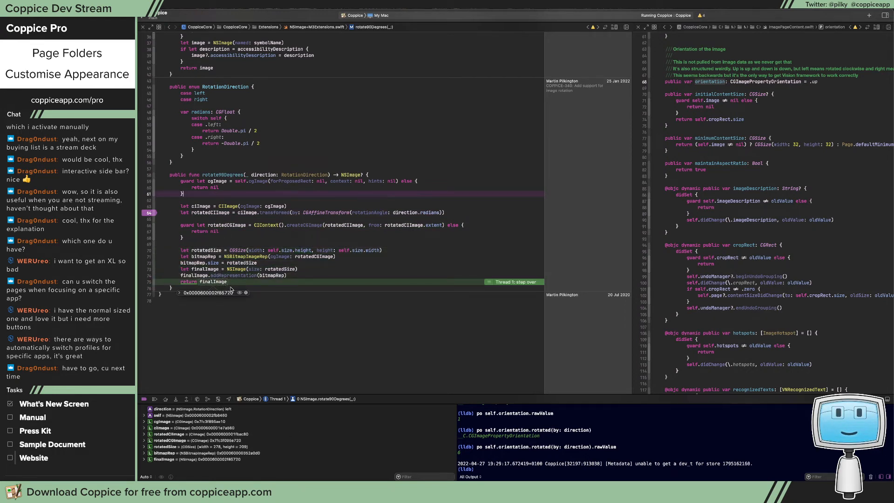
{"action": "left_click", "coordinate": [239, 292]}
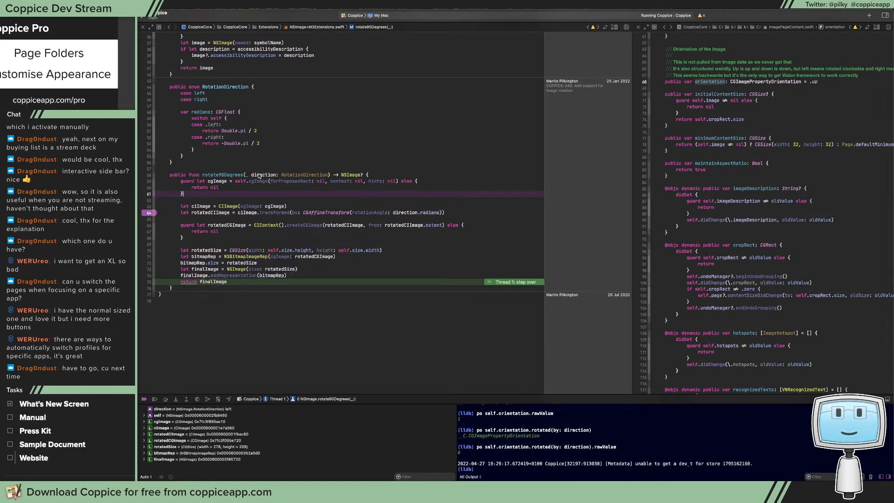
Resume execution, rotate the upside-down New Page button image left again, and inspect ciImage when the breakpoint pauses
{"action": "key", "text": "ctrl+super+y"}
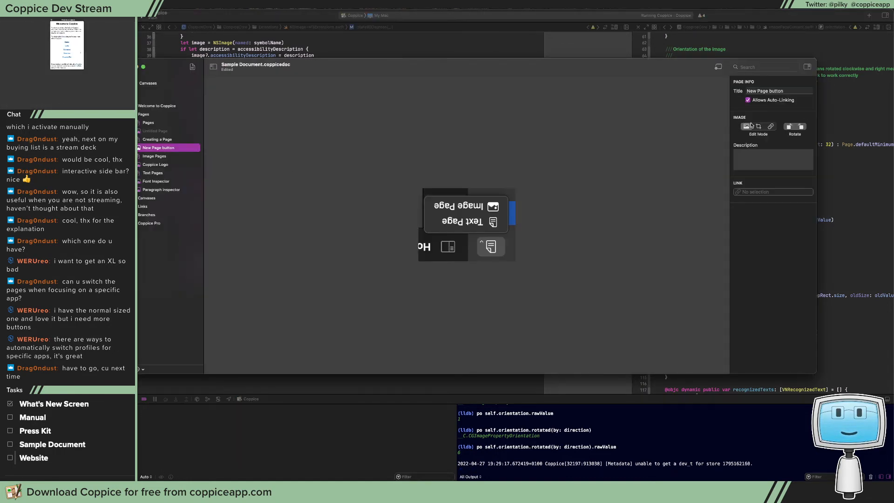
{"action": "left_click", "coordinate": [785, 127]}
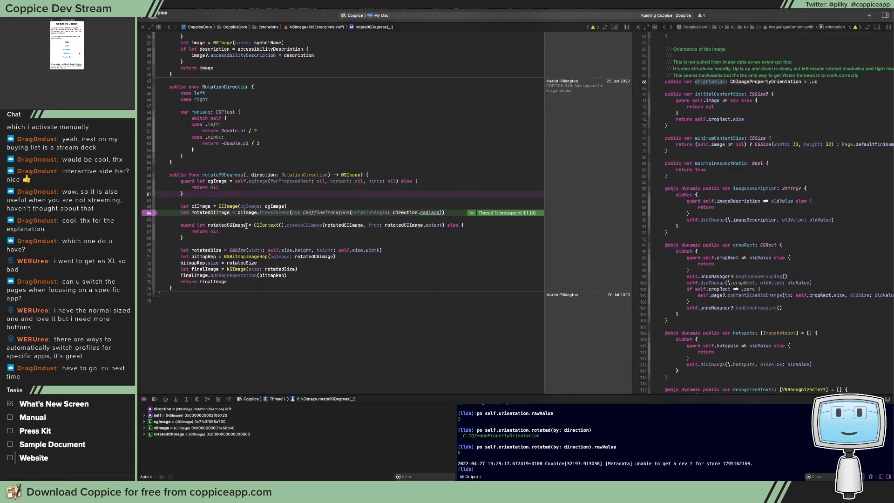
{"action": "mouse_move", "coordinate": [203, 205]}
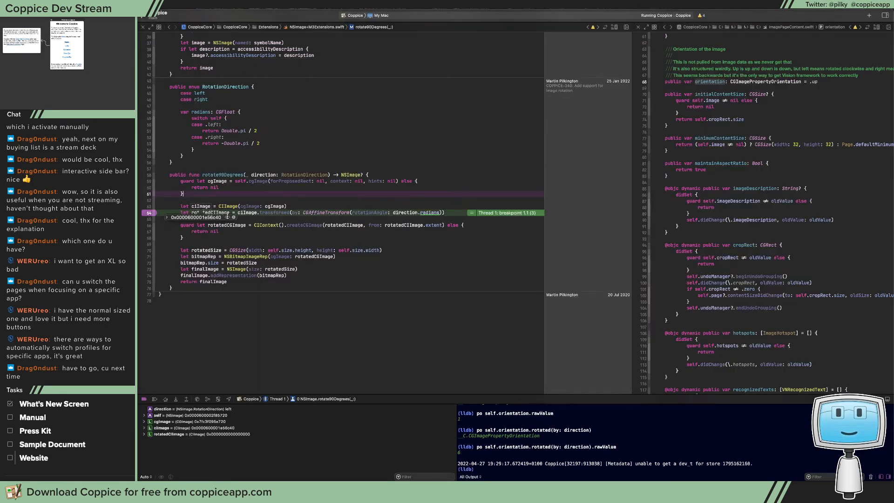
{"action": "left_click", "coordinate": [199, 182]}
Add a breakpoint on line 75 at return finalImage, continue to it, and preview rotatedCIImage and finalImage
{"action": "left_click", "coordinate": [149, 282]}
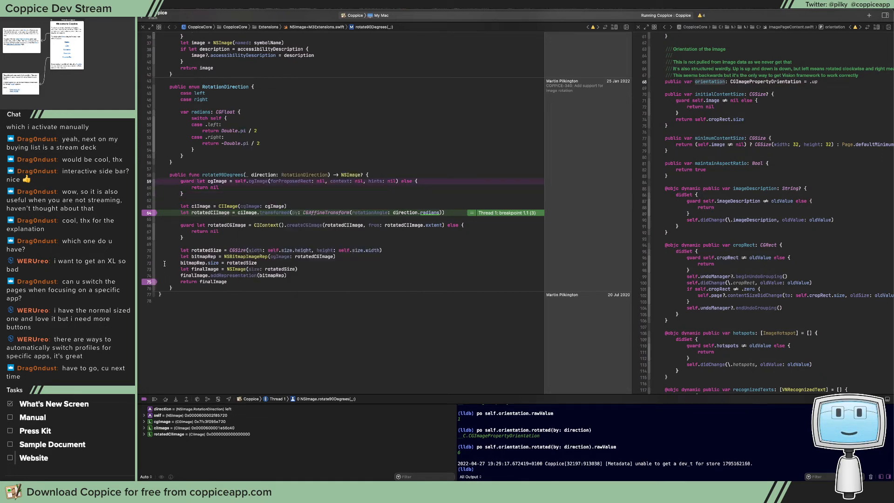
{"action": "key", "text": "super+ctrl+y"}
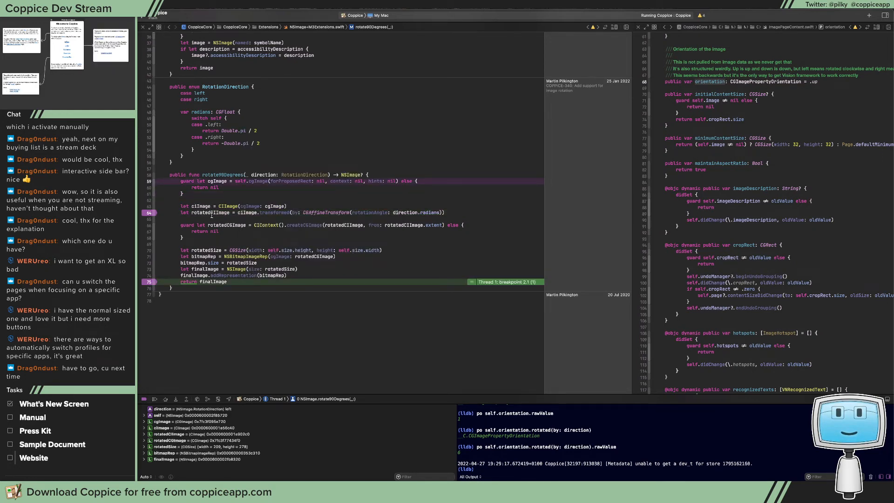
{"action": "mouse_move", "coordinate": [212, 215]}
{"action": "left_click", "coordinate": [237, 224]}
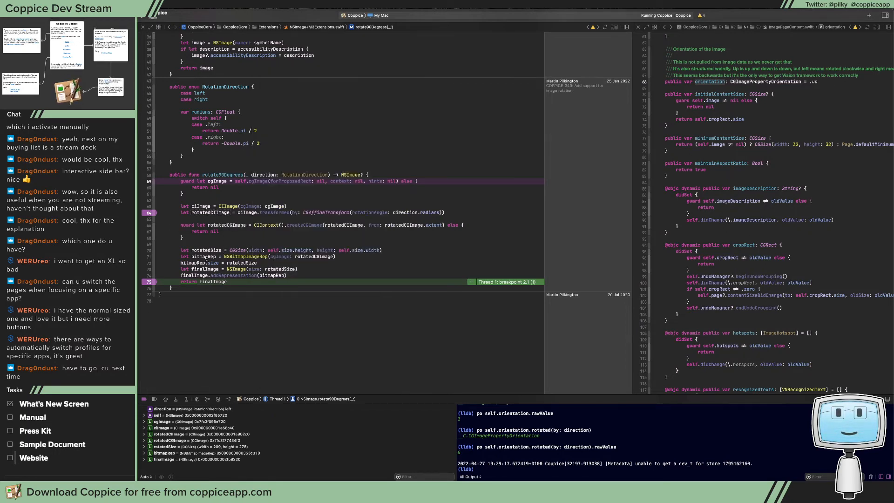
{"action": "mouse_move", "coordinate": [210, 258]}
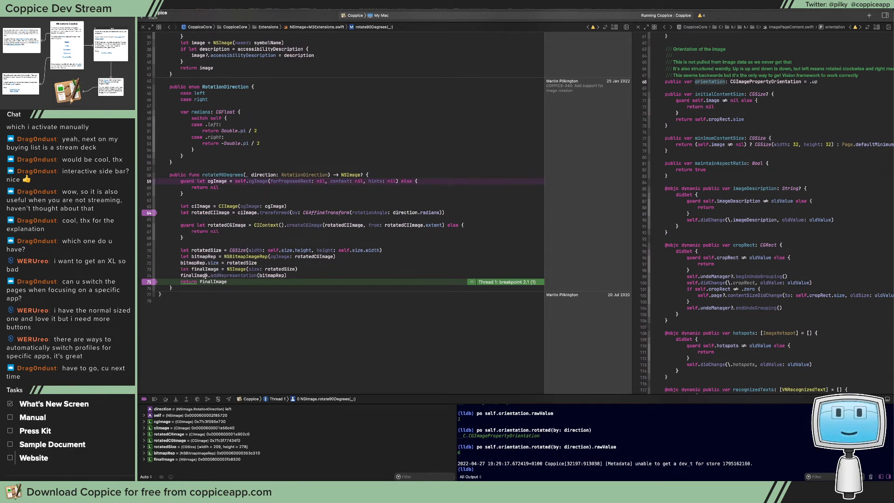
{"action": "mouse_move", "coordinate": [204, 283]}
{"action": "left_click", "coordinate": [239, 292]}
Let the rotation finish, rotate the image left once more in Coppice, and preview ciImage at the line 64 breakpoint
{"action": "key", "text": "ctrl+super+y"}
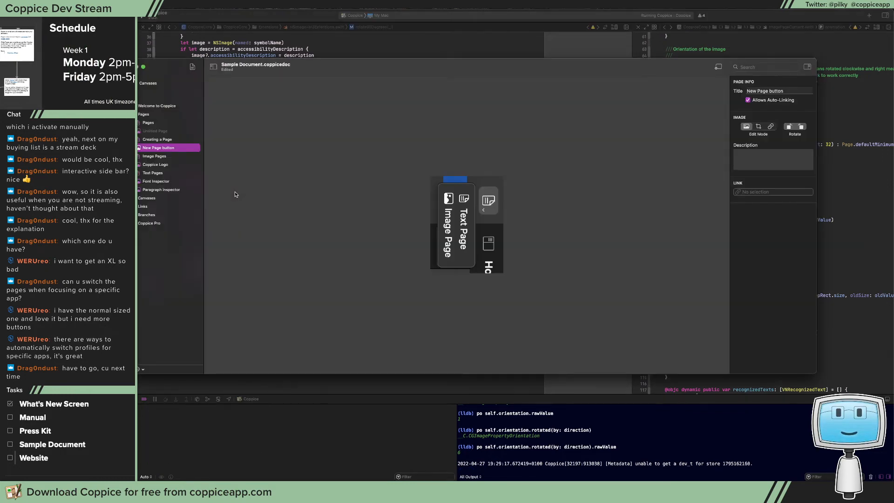
{"action": "left_click", "coordinate": [789, 128]}
{"action": "mouse_move", "coordinate": [203, 208]}
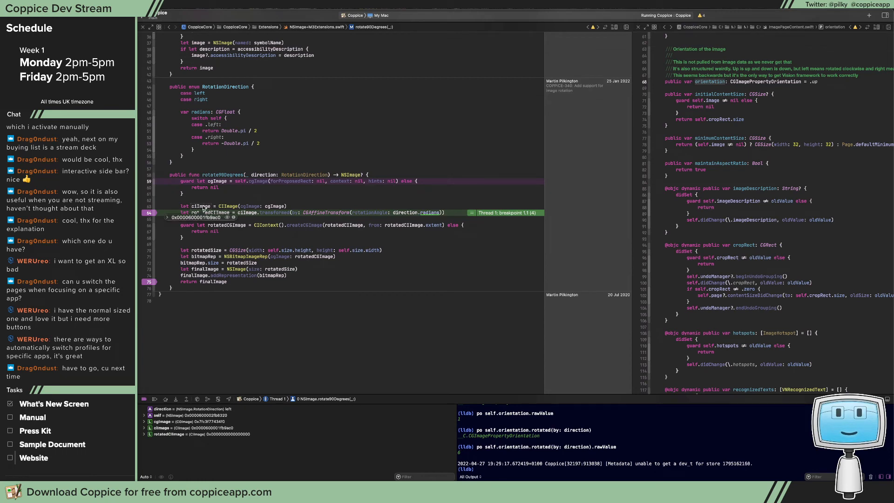
{"action": "left_click", "coordinate": [226, 217]}
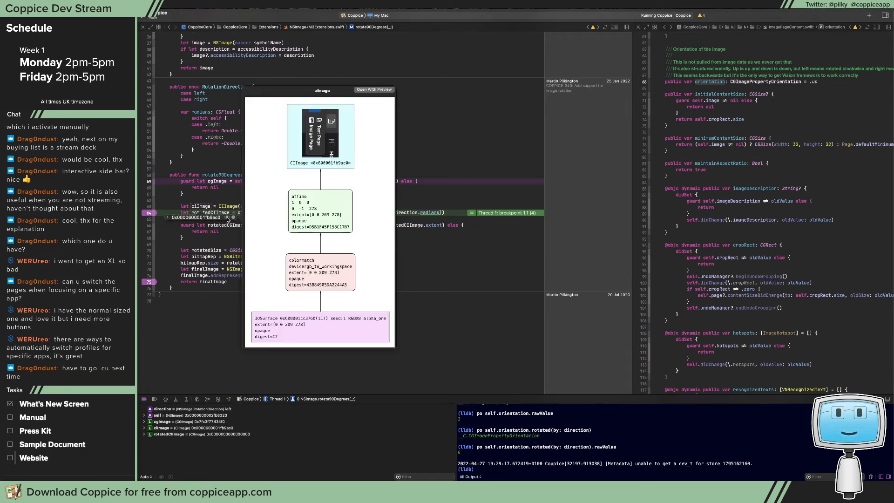
Continue to the line 75 breakpoint and preview rotatedCIImage and finalImage for this rotation
{"action": "key", "text": "ctrl+super+y"}
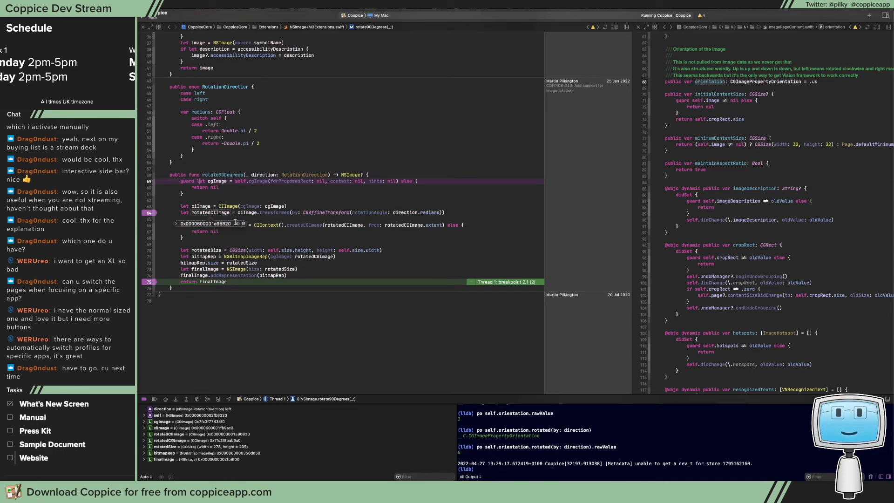
{"action": "left_click", "coordinate": [237, 224]}
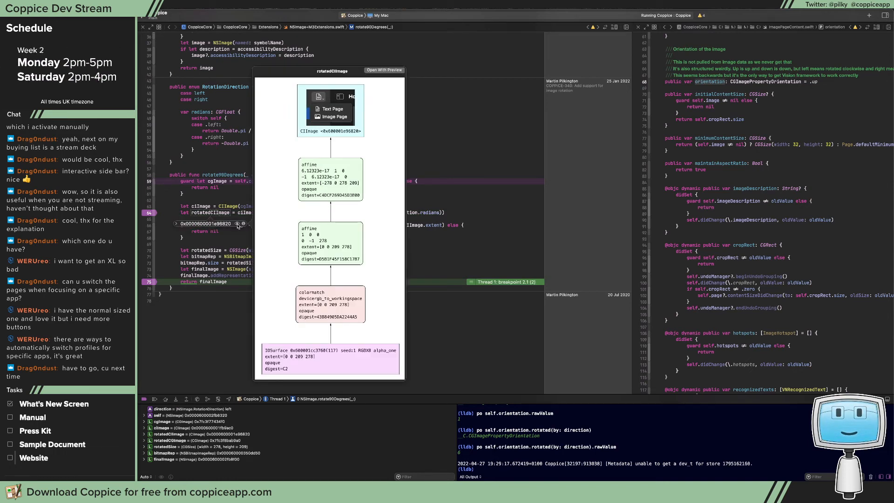
{"action": "mouse_move", "coordinate": [212, 282]}
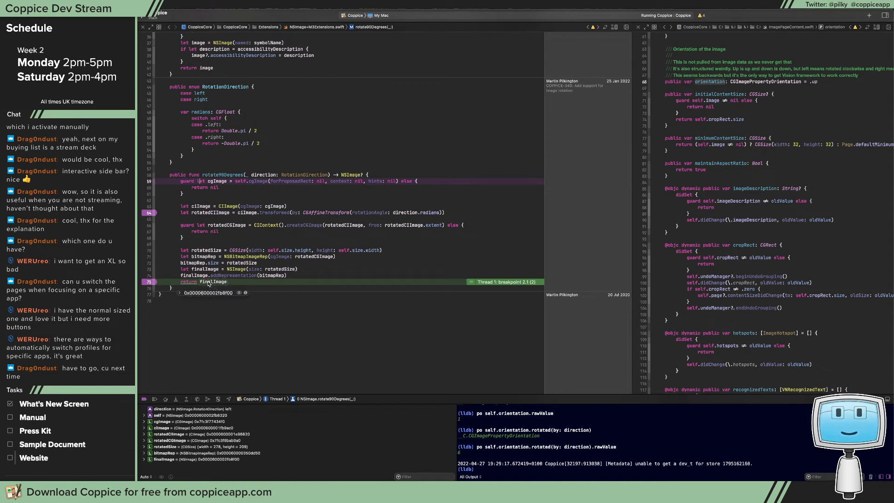
{"action": "left_click", "coordinate": [238, 292]}
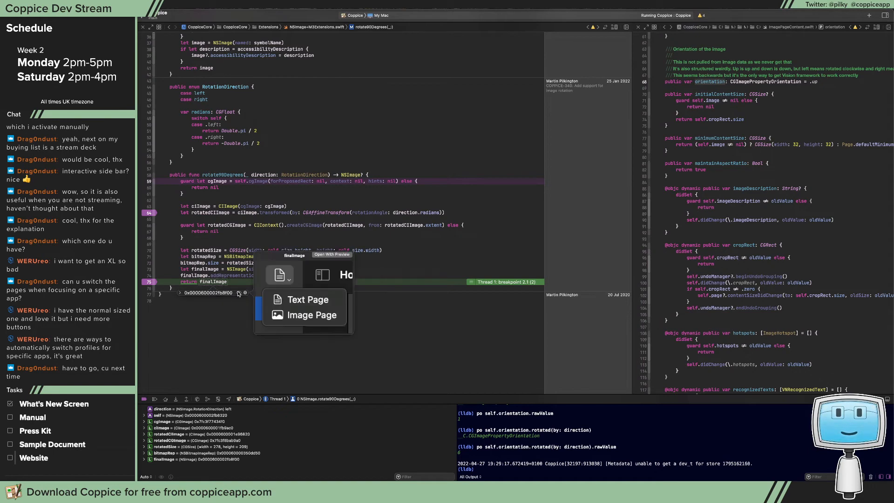
Resume execution from line 75 and look over the New Page button page and its contextual commands in Coppice
{"action": "key", "text": "ctrl+super+y"}
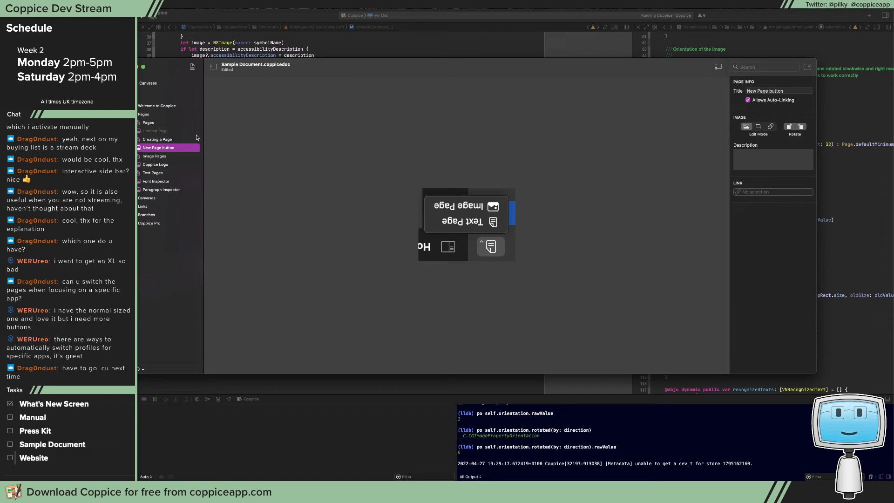
{"action": "right_click", "coordinate": [178, 148]}
{"action": "mouse_move", "coordinate": [187, 153]}
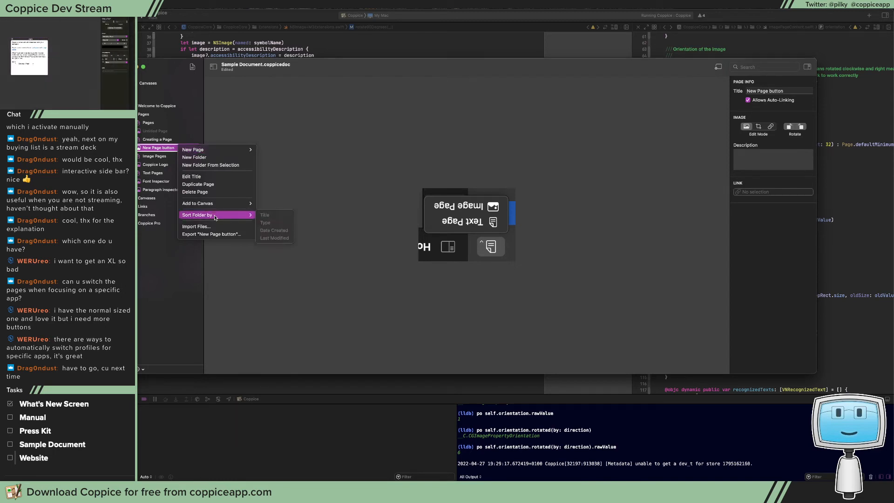
{"action": "left_click", "coordinate": [263, 170]}
{"action": "left_click", "coordinate": [169, 150]}
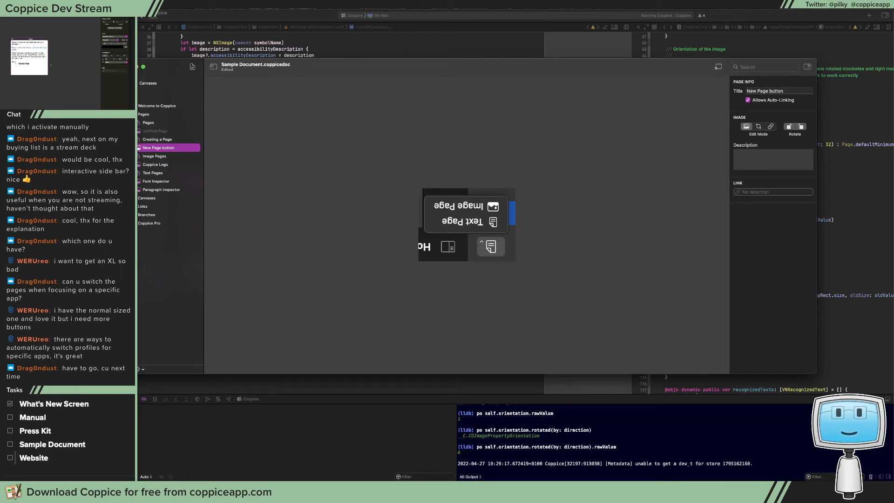
Switch to Preview, close its image window, and return to the rotate90Degrees code in Xcode
{"action": "key", "text": "super+Tab"}
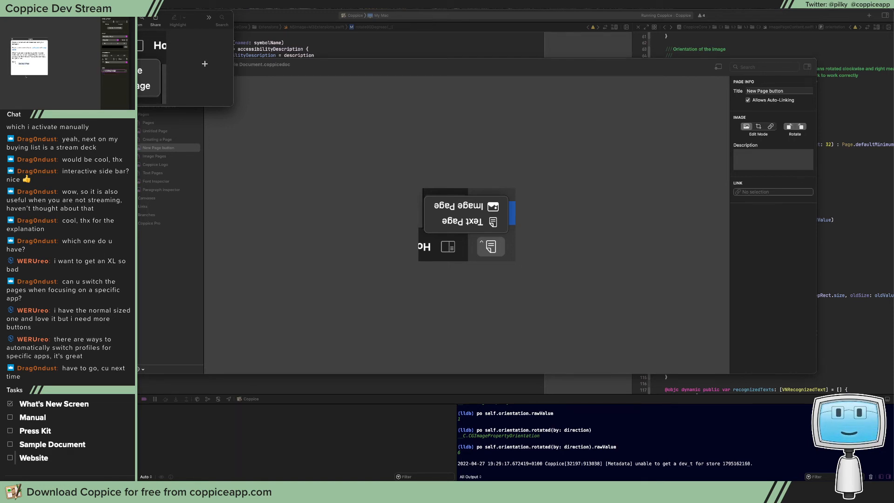
{"action": "key", "text": "super+w"}
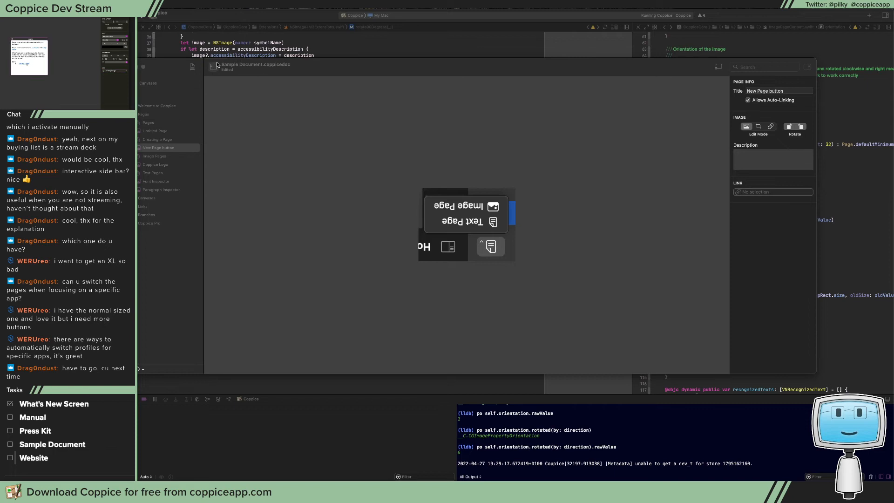
{"action": "left_click", "coordinate": [319, 48]}
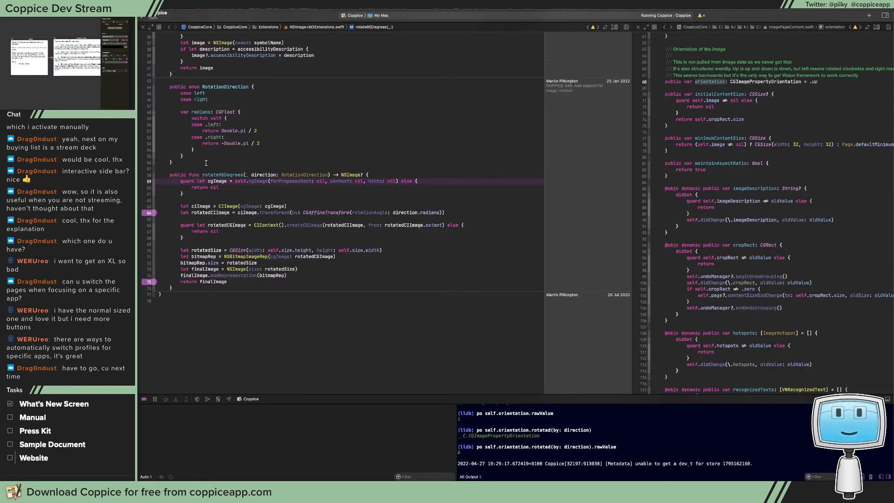
Trace rotate90Degrees back to its call in rotateLeft() in ImageEditorViewModel.swift
{"action": "right_click", "coordinate": [215, 178]}
{"action": "left_click", "coordinate": [398, 138]}
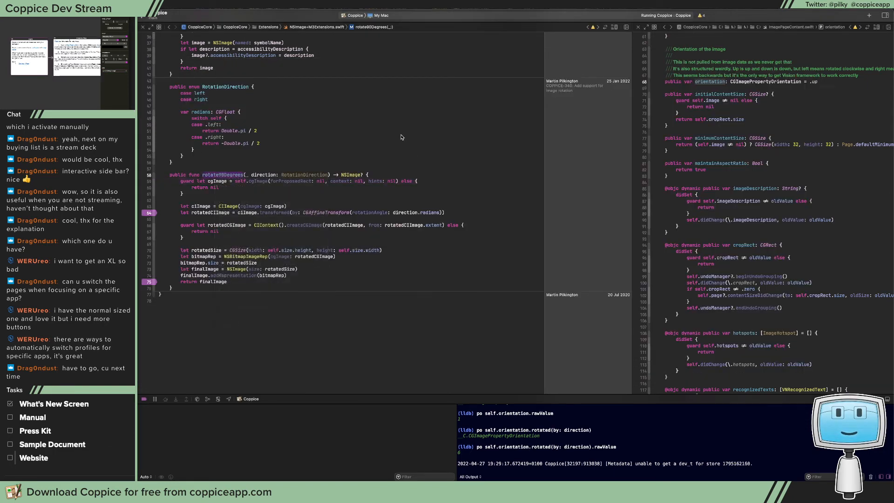
{"action": "left_click", "coordinate": [398, 137]}
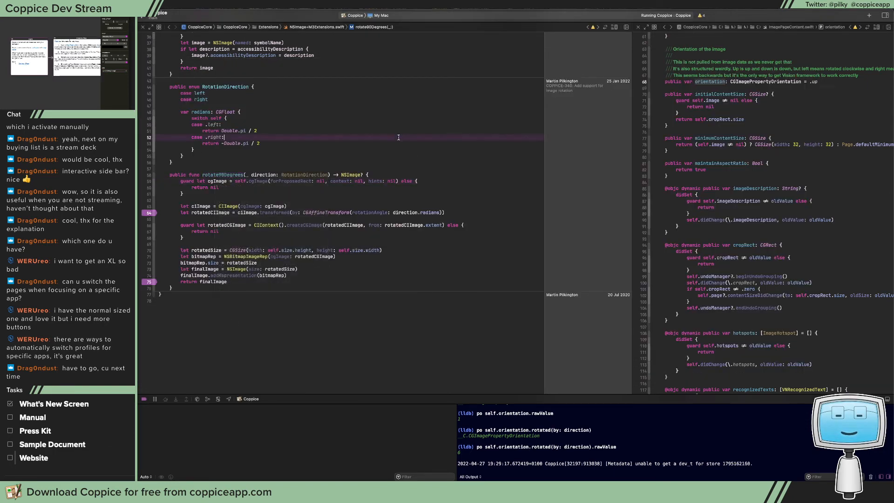
{"action": "left_click", "coordinate": [234, 175], "text": "shift"}
{"action": "left_click", "coordinate": [242, 174]}
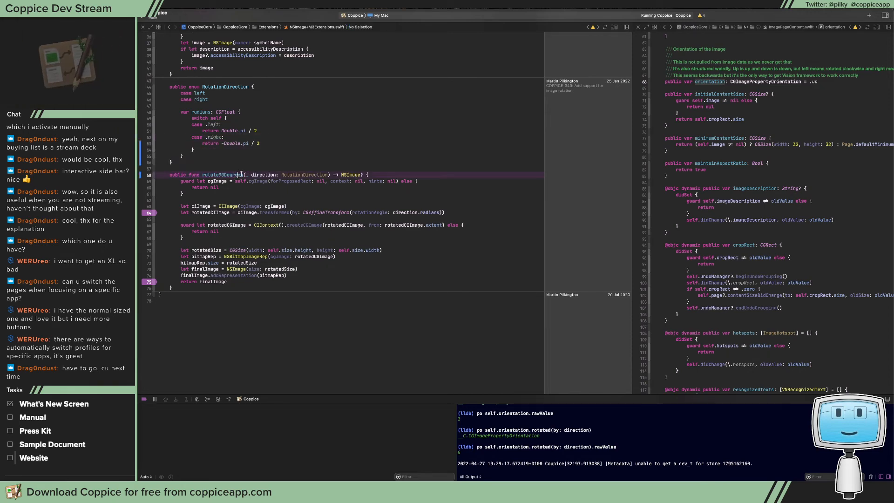
{"action": "key", "text": "ctrl+super+Left"}
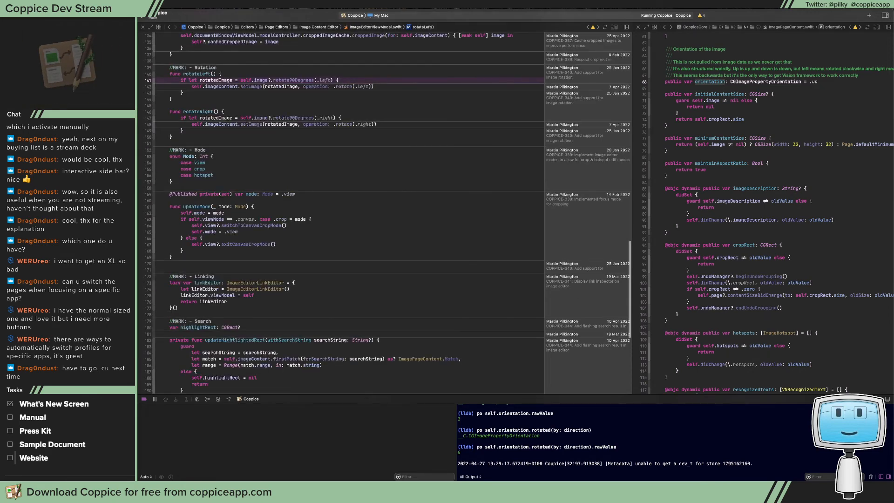
Open the setImage definition in ImagePageContent.swift and add a breakpoint on line 52 at let rotationPoint
{"action": "left_click", "coordinate": [250, 87]}
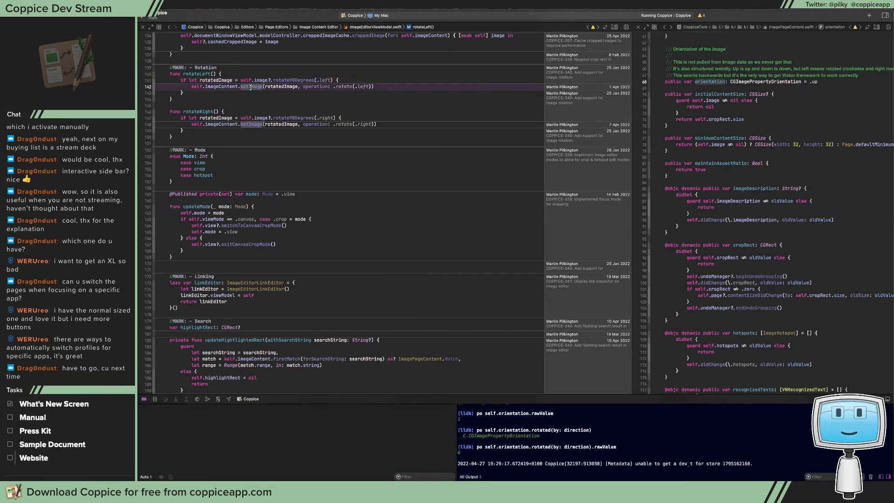
{"action": "left_click", "coordinate": [259, 87], "text": "super"}
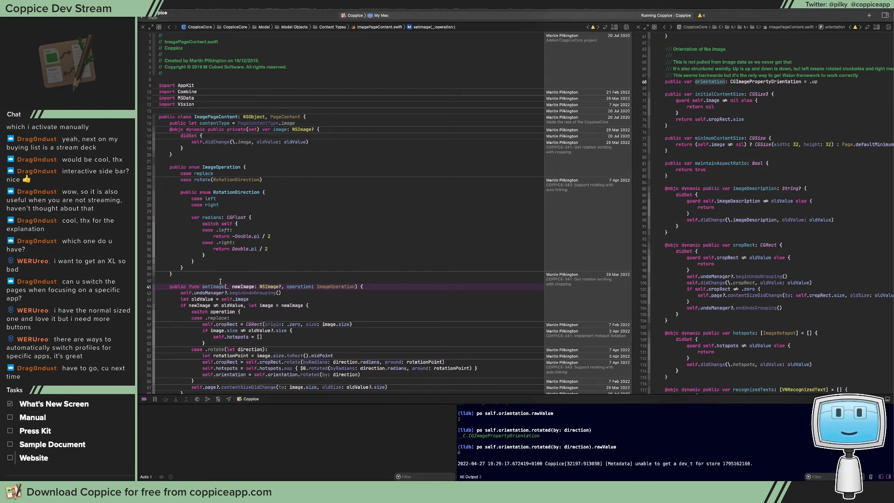
{"action": "scroll", "coordinate": [220, 281], "scroll_direction": "down", "scroll_amount": 5}
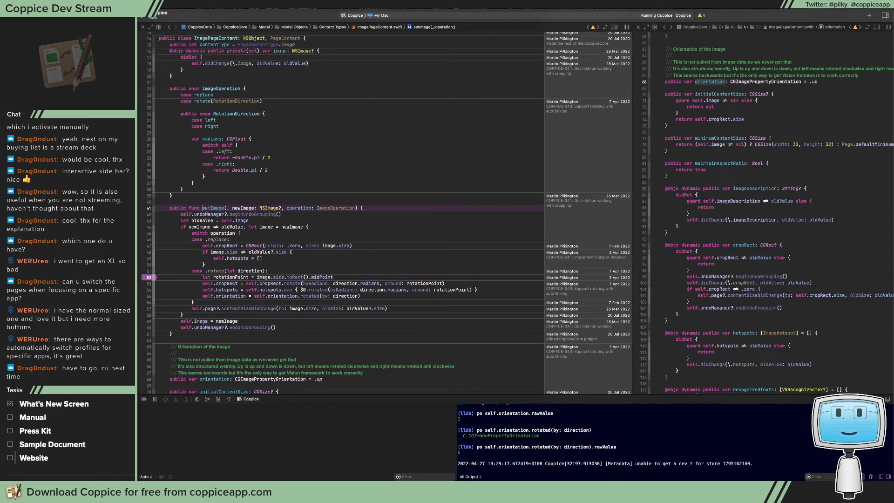
Switch to Coppice, rotate the New Page button image left, and preview ciImage at the line 64 breakpoint
{"action": "key", "text": "super+Tab"}
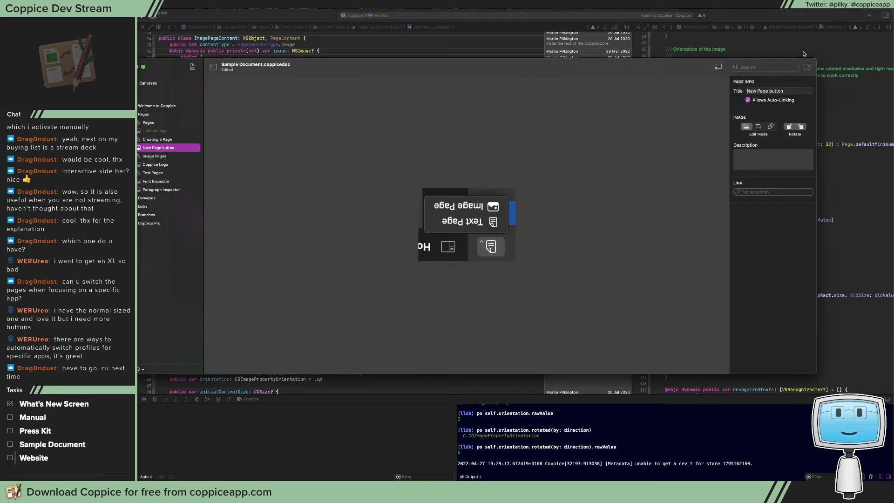
{"action": "left_click", "coordinate": [789, 126]}
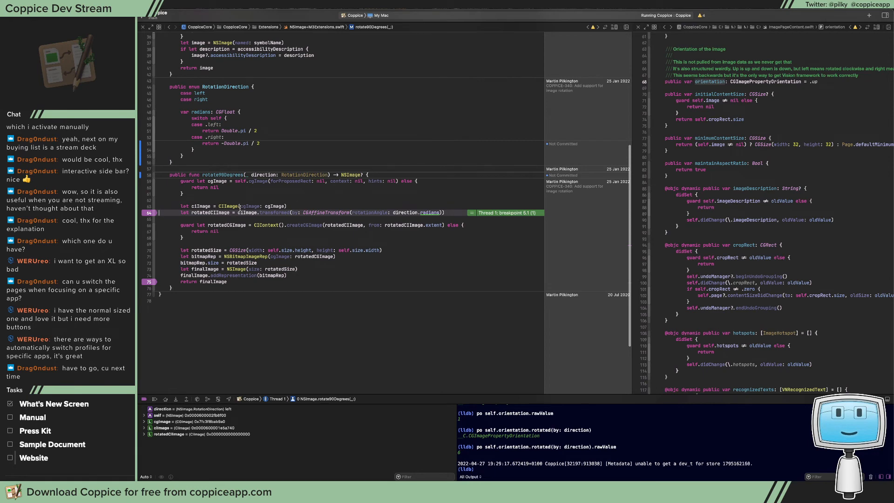
{"action": "mouse_move", "coordinate": [207, 206]}
{"action": "left_click", "coordinate": [226, 217]}
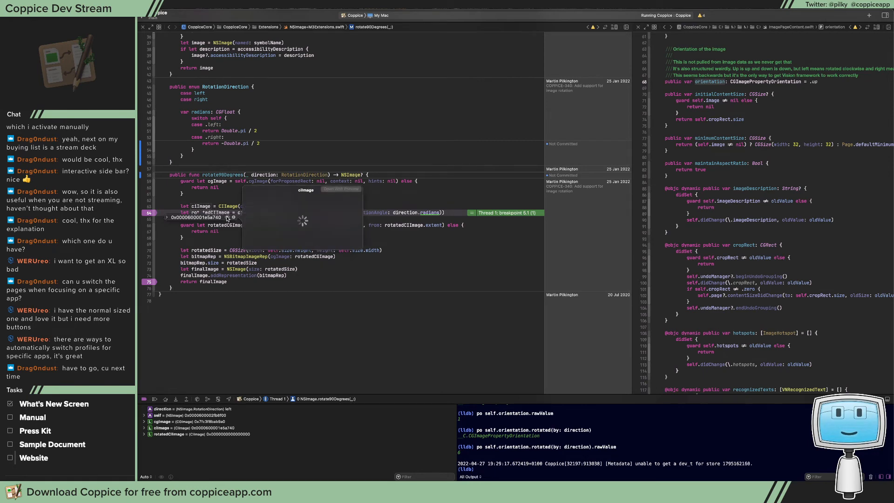
{"action": "left_click", "coordinate": [222, 320]}
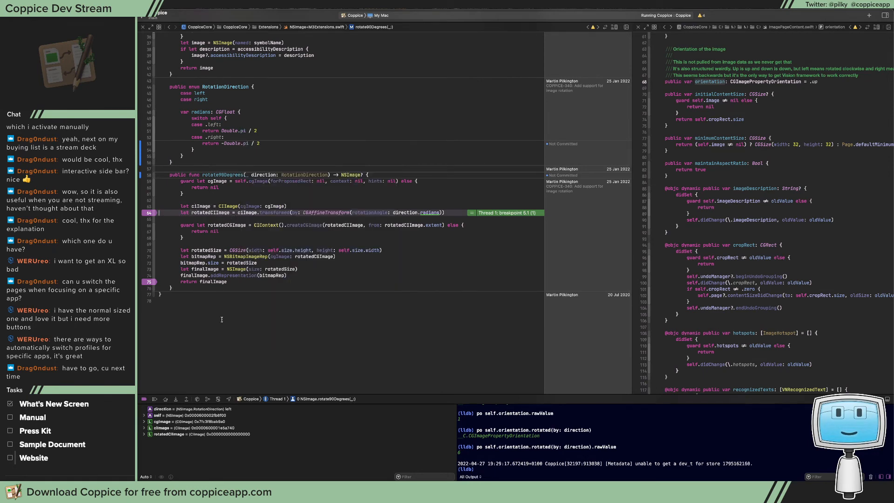
Continue through the rotate90Degrees breakpoints to line 52 in setImage and preview newImage
{"action": "left_click", "coordinate": [155, 399]}
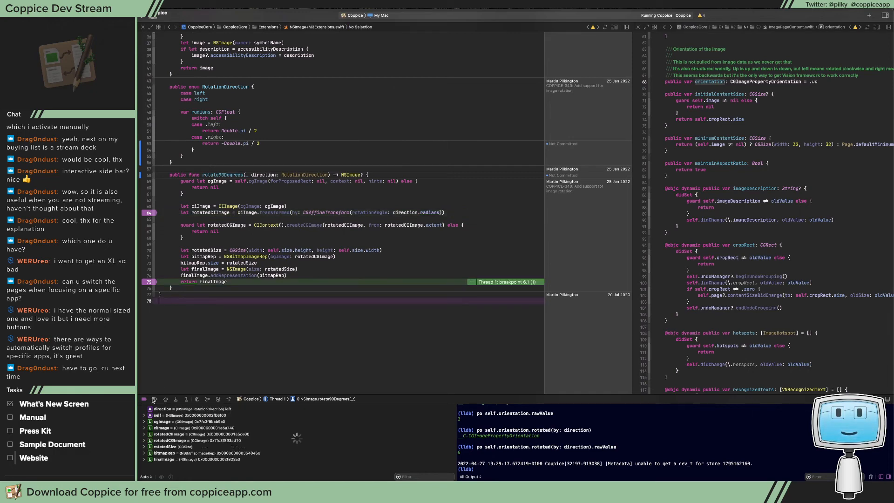
{"action": "left_click", "coordinate": [154, 399]}
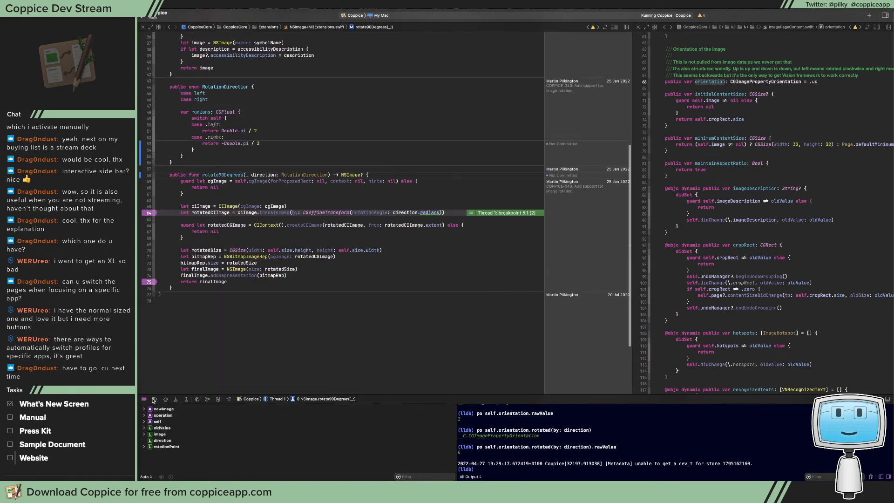
{"action": "left_click", "coordinate": [154, 399]}
{"action": "left_click", "coordinate": [154, 399]}
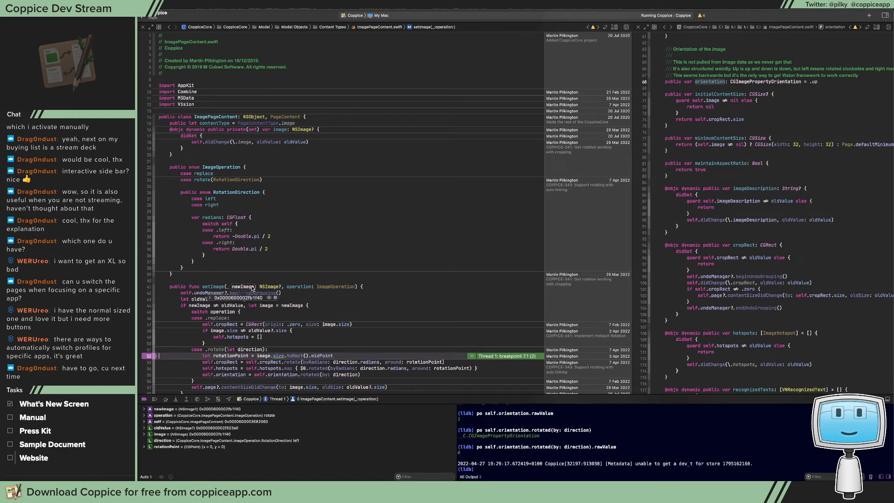
{"action": "left_click", "coordinate": [269, 298]}
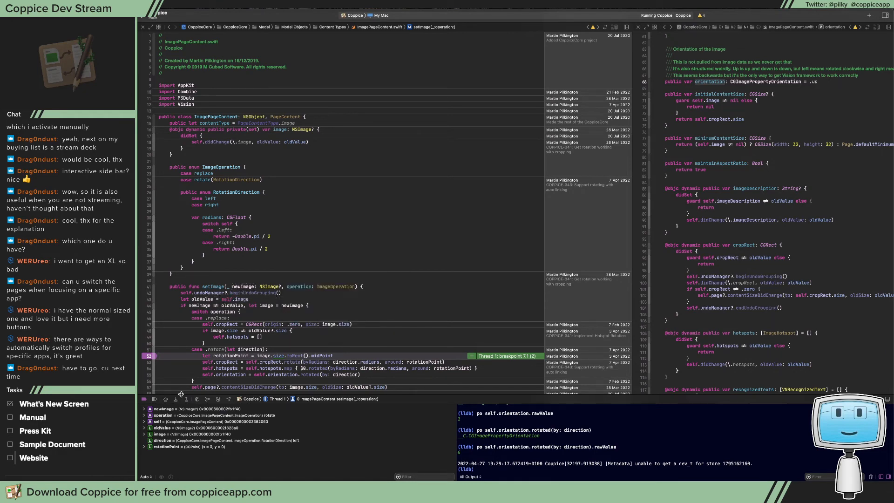
Finish this rotation, rotate the image left again, continue to the line 75 breakpoint, and preview ciImage
{"action": "left_click", "coordinate": [154, 399]}
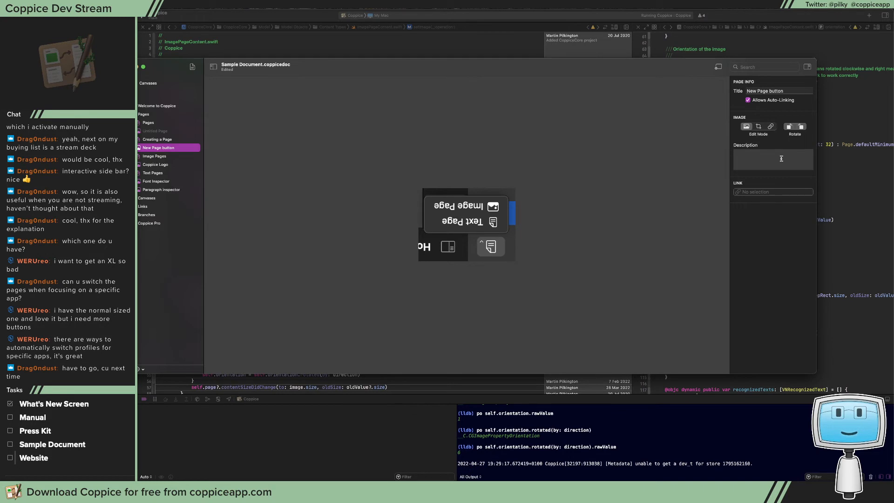
{"action": "left_click", "coordinate": [789, 127]}
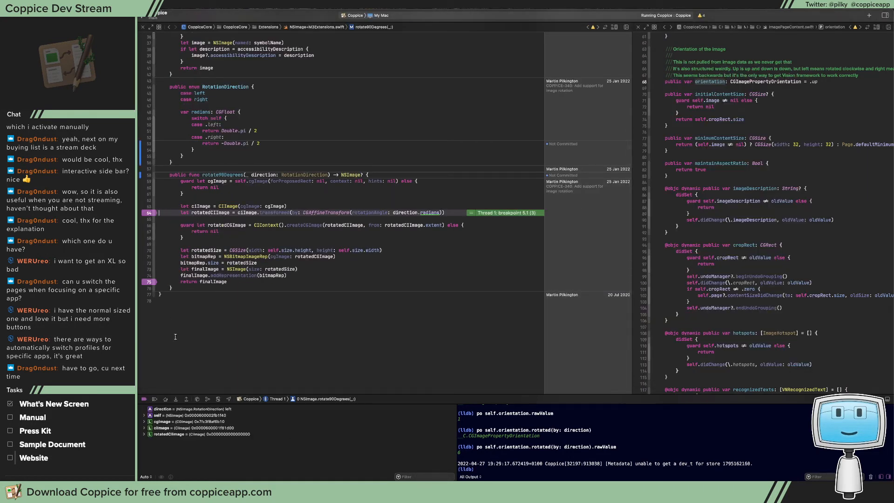
{"action": "left_click", "coordinate": [154, 399]}
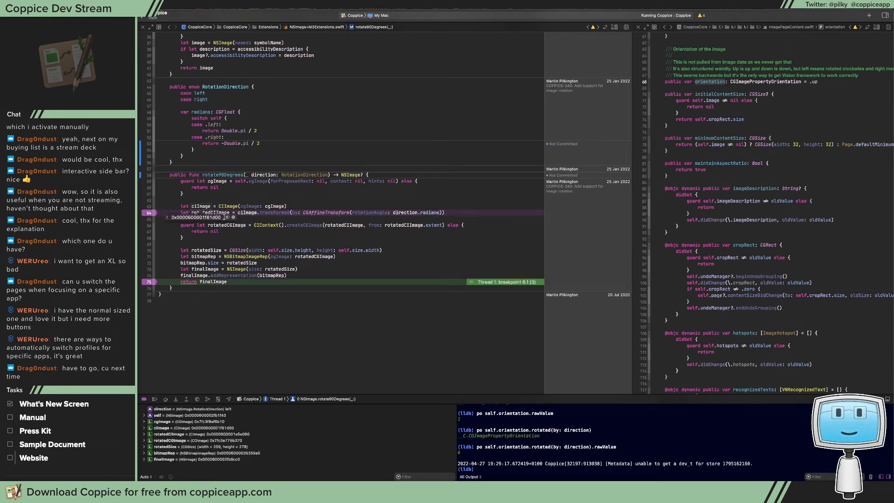
{"action": "left_click", "coordinate": [227, 218]}
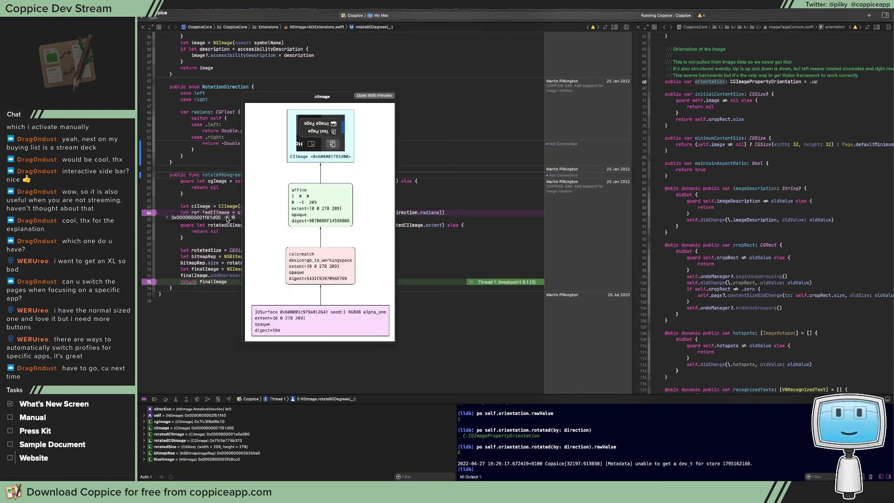
{"action": "left_click", "coordinate": [206, 250]}
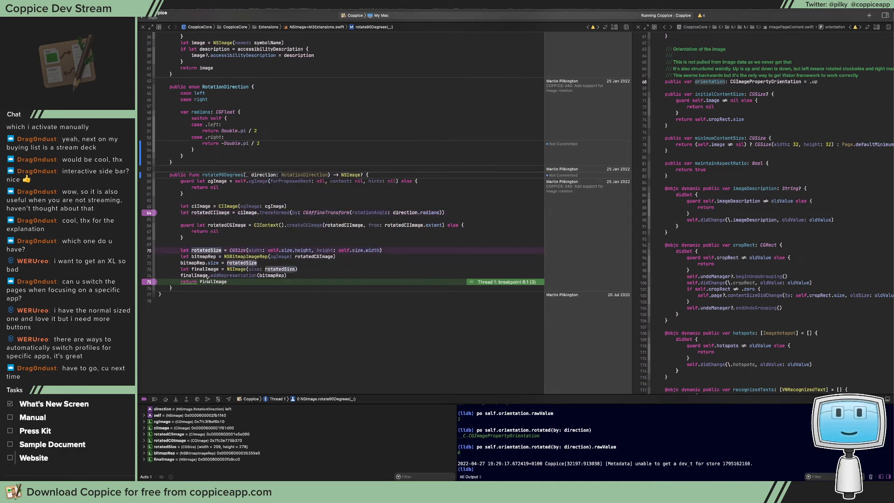
Preview finalImage and rotatedCIImage while paused at the line 75 breakpoint
{"action": "mouse_move", "coordinate": [207, 282]}
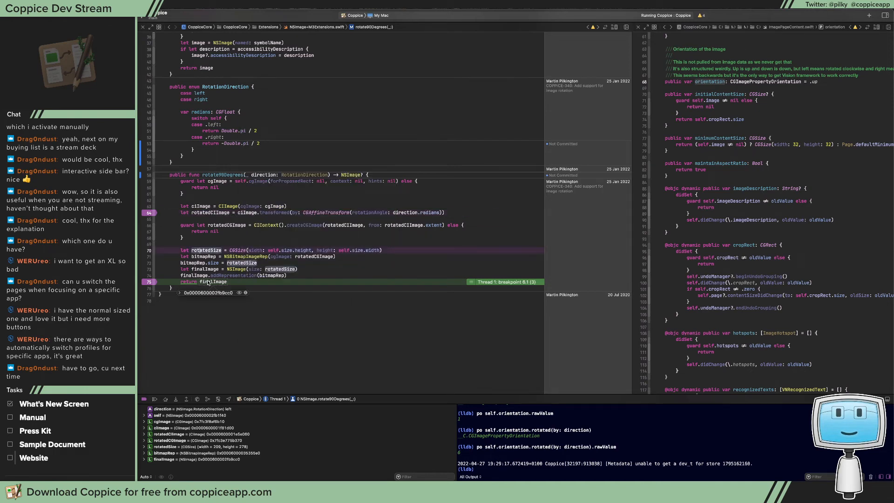
{"action": "left_click", "coordinate": [239, 293]}
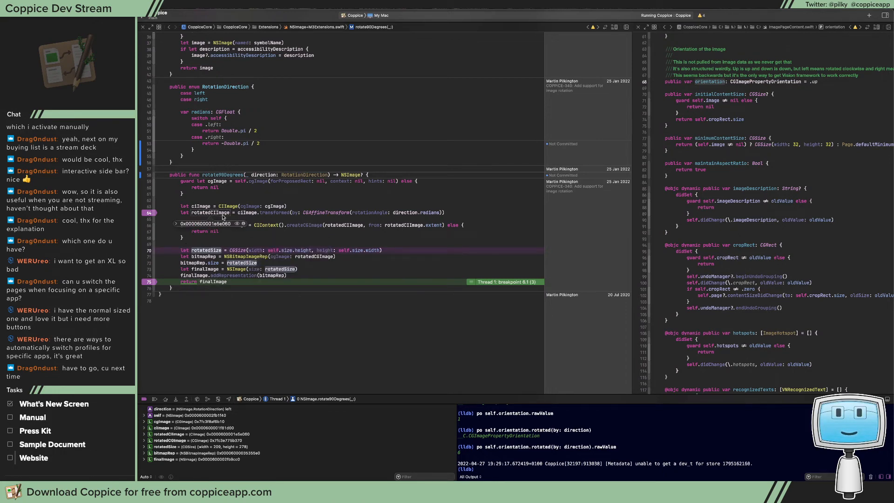
{"action": "left_click", "coordinate": [237, 224]}
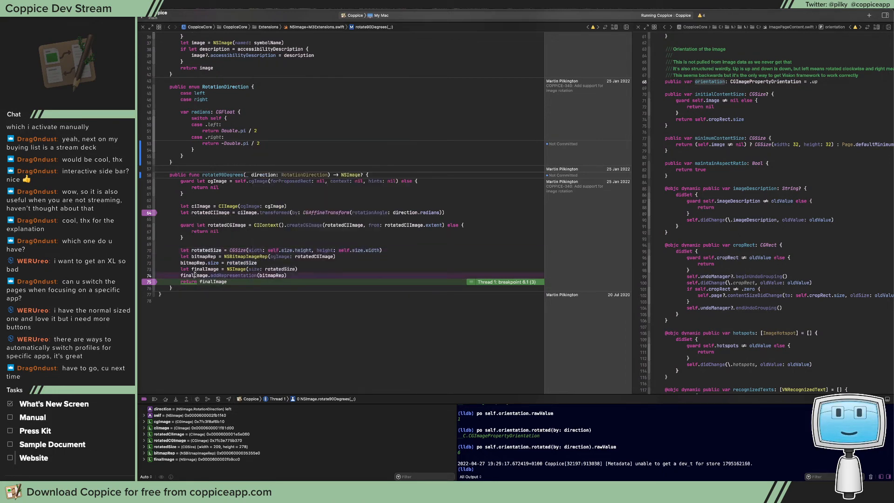
Continue to the line 52 breakpoint in setImage and preview the newImage passed in
{"action": "left_click", "coordinate": [155, 398]}
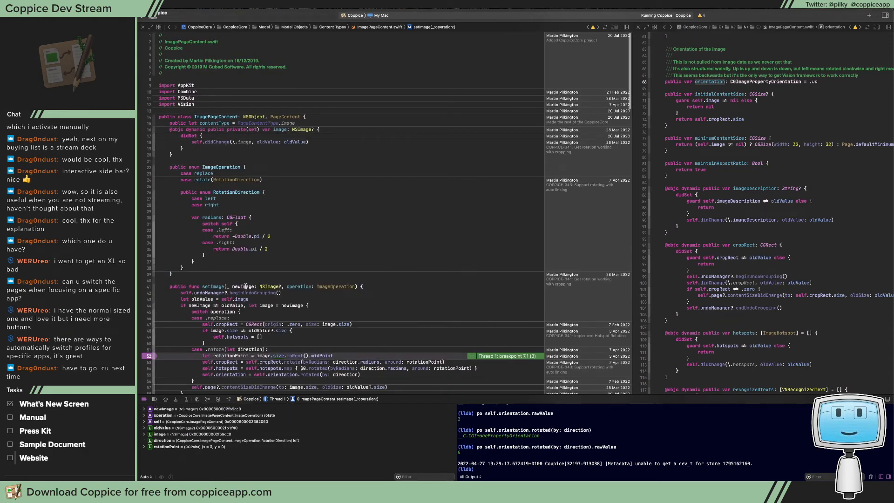
{"action": "mouse_move", "coordinate": [246, 286]}
{"action": "left_click", "coordinate": [270, 298]}
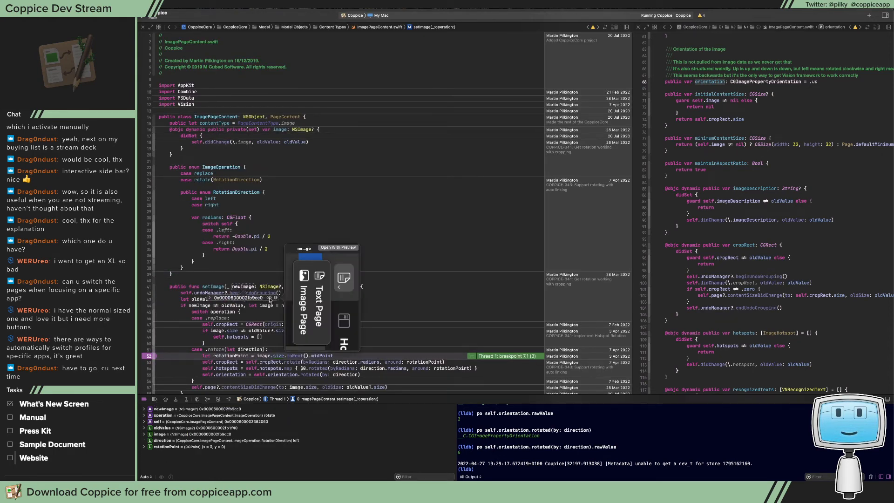
{"action": "left_click", "coordinate": [250, 303]}
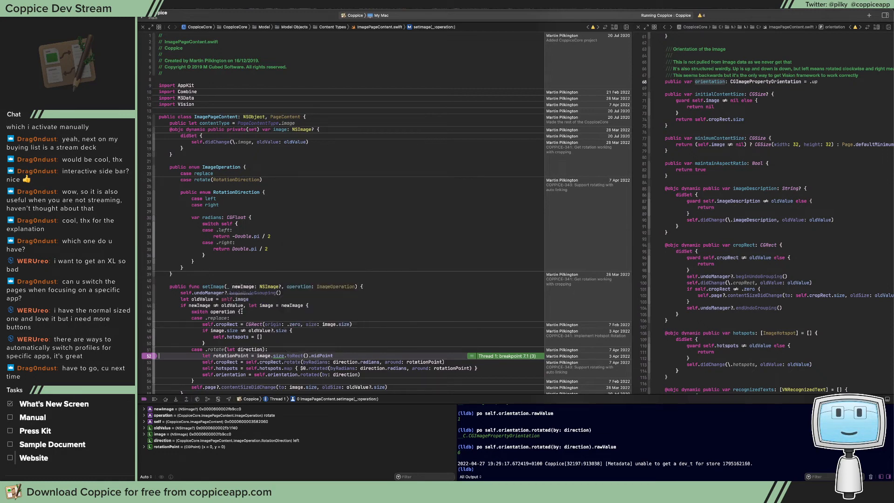
Let this rotation finish, rotate the image left again, and preview rotatedCIImage at the line 64 breakpoint in rotate90Degrees
{"action": "left_click", "coordinate": [158, 399]}
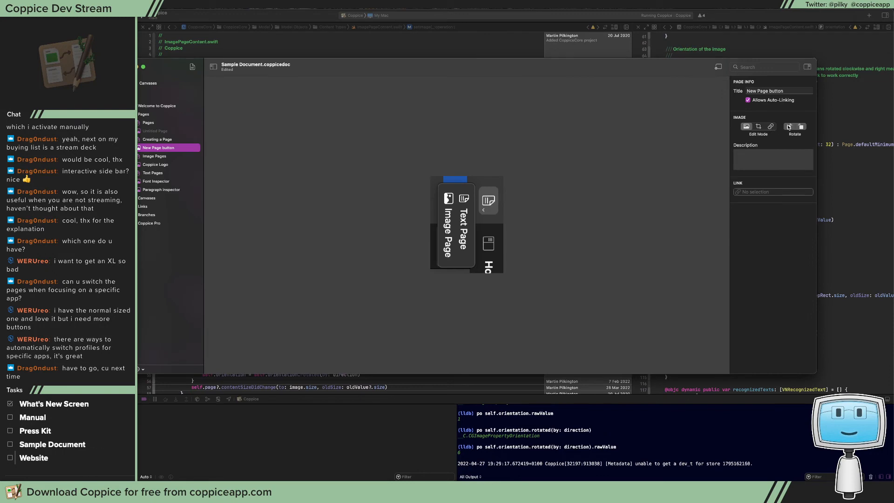
{"action": "left_click", "coordinate": [788, 126]}
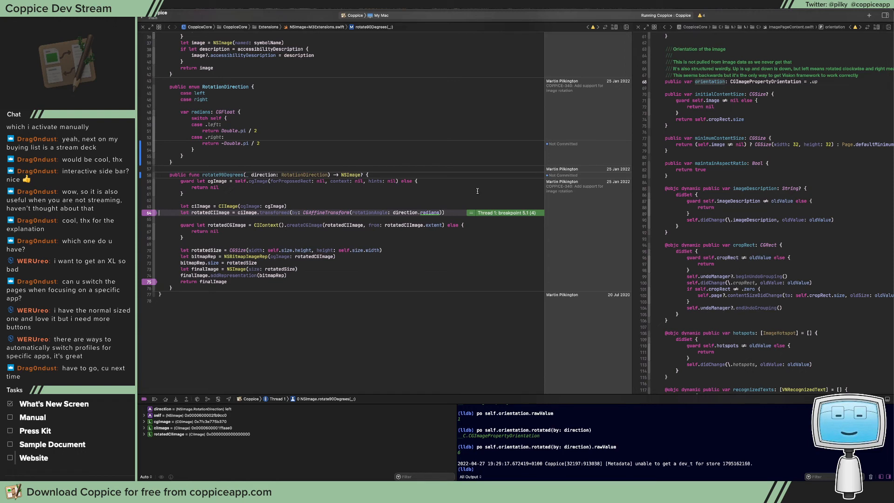
{"action": "mouse_move", "coordinate": [208, 212]}
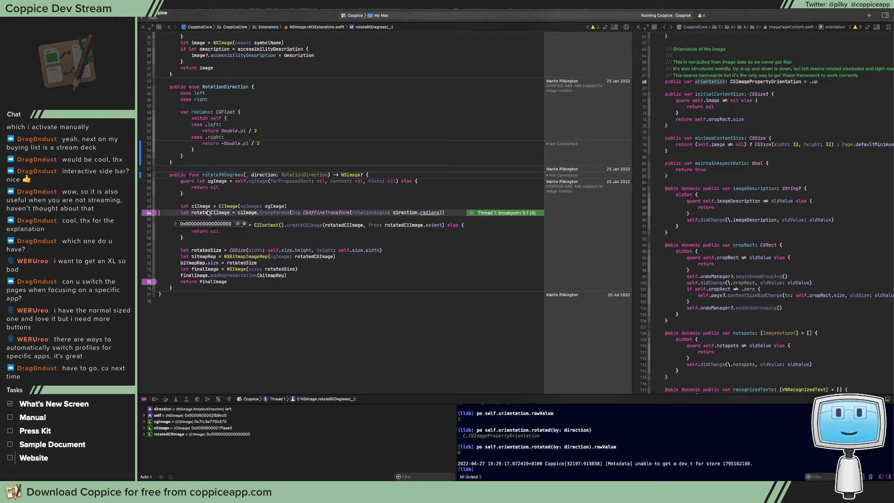
{"action": "left_click", "coordinate": [237, 224]}
{"action": "left_click", "coordinate": [221, 206]}
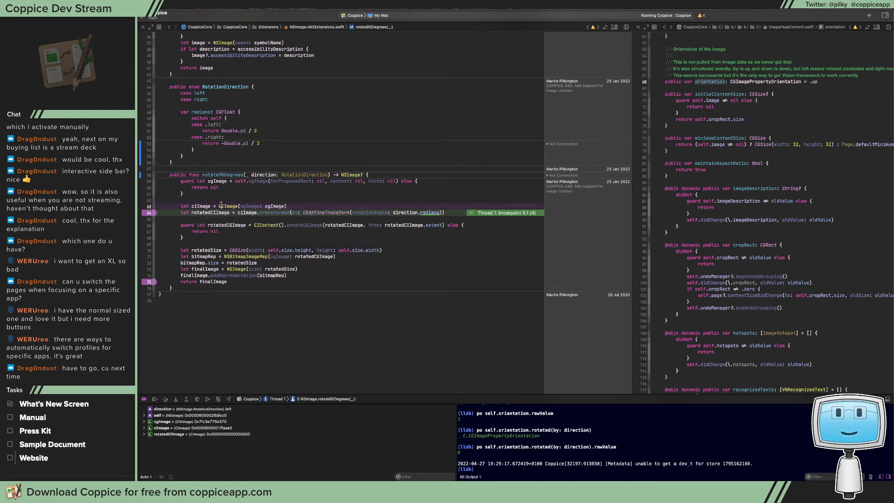
Continue to the line 75 breakpoint and preview ciImage and rotatedCIImage
{"action": "left_click", "coordinate": [155, 399]}
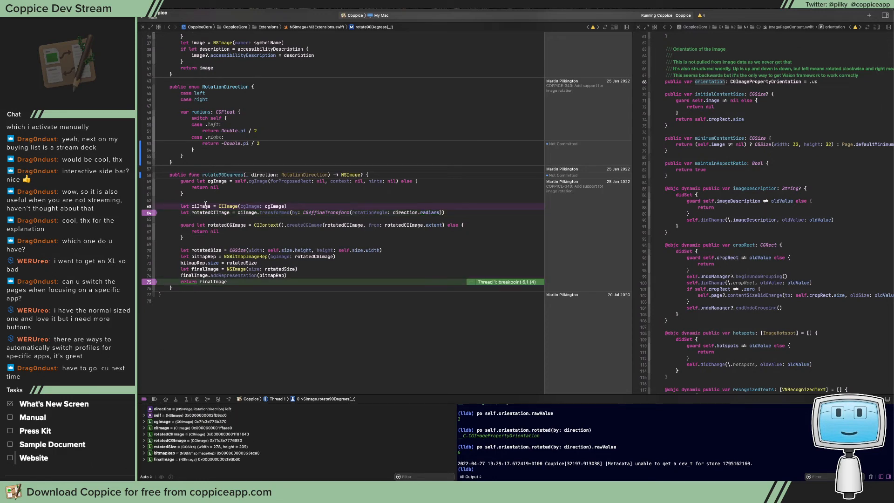
{"action": "mouse_move", "coordinate": [206, 206]}
{"action": "left_click", "coordinate": [226, 217]}
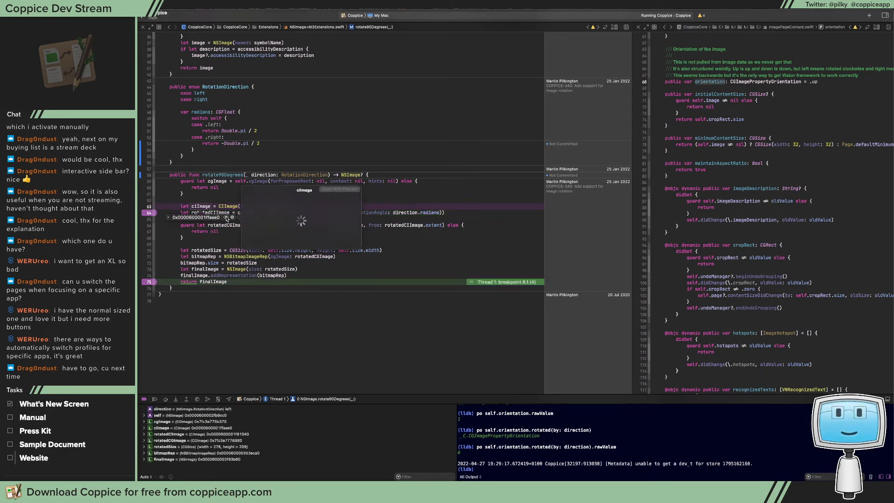
{"action": "left_click", "coordinate": [225, 217]}
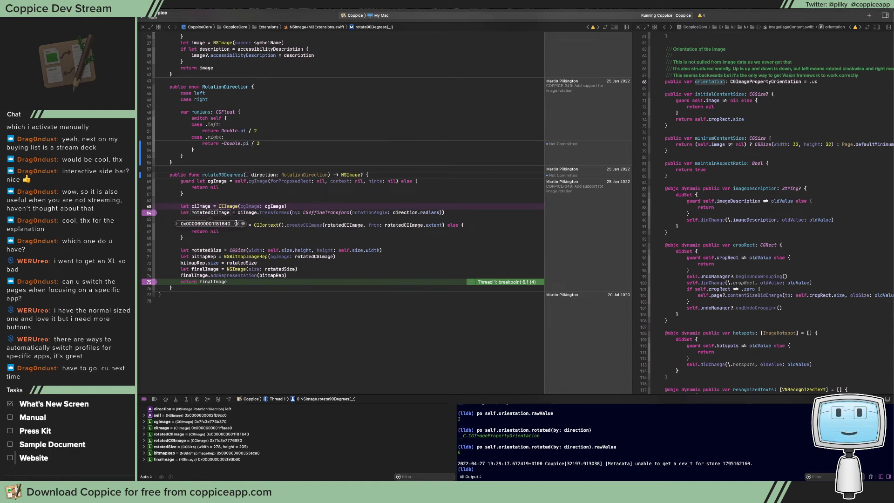
{"action": "left_click", "coordinate": [237, 224]}
{"action": "left_click", "coordinate": [228, 244]}
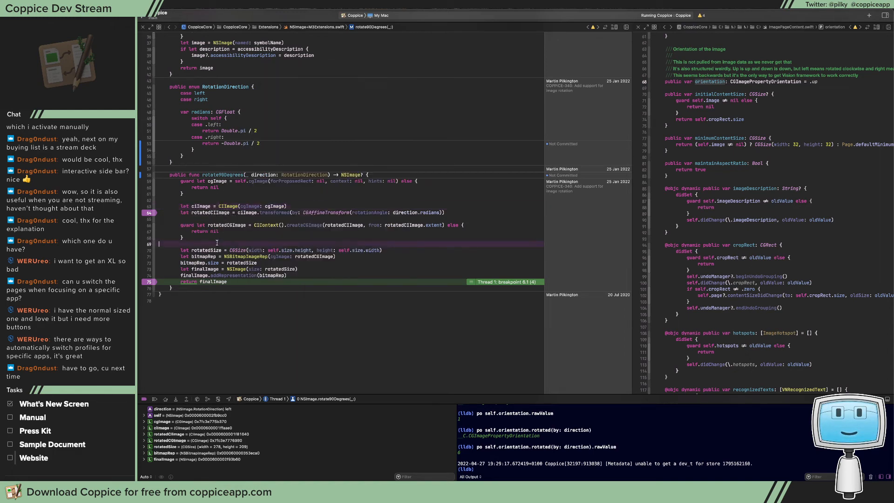
Preview finalImage, continue to the line 52 breakpoint in setImage, and preview the newImage passed in
{"action": "mouse_move", "coordinate": [214, 282]}
{"action": "left_click", "coordinate": [239, 292]}
{"action": "left_click", "coordinate": [274, 203]}
{"action": "key", "text": "ctrl+super+y"}
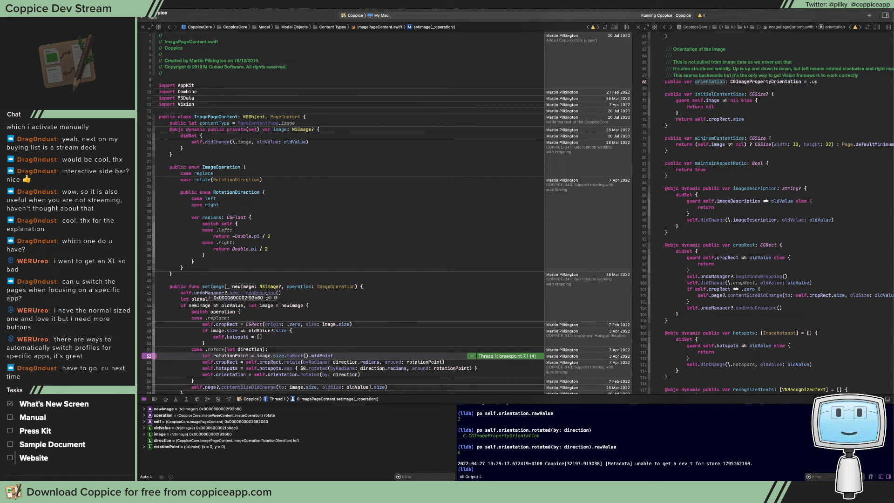
{"action": "left_click", "coordinate": [269, 297]}
{"action": "left_click", "coordinate": [266, 301]}
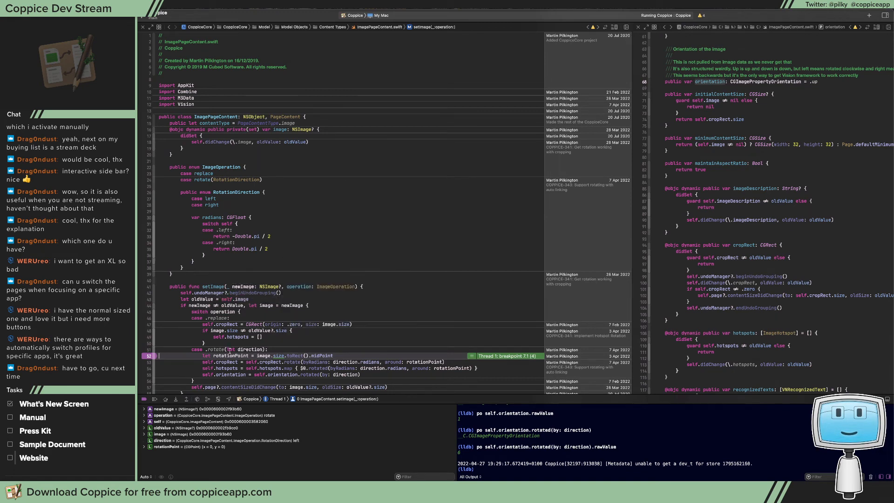
Review the code following the breakpoint and step over the rotationPoint, cropRect and hotspots lines to the self.orientation assignment in setImage
{"action": "scroll", "coordinate": [244, 353], "scroll_direction": "down", "scroll_amount": 5}
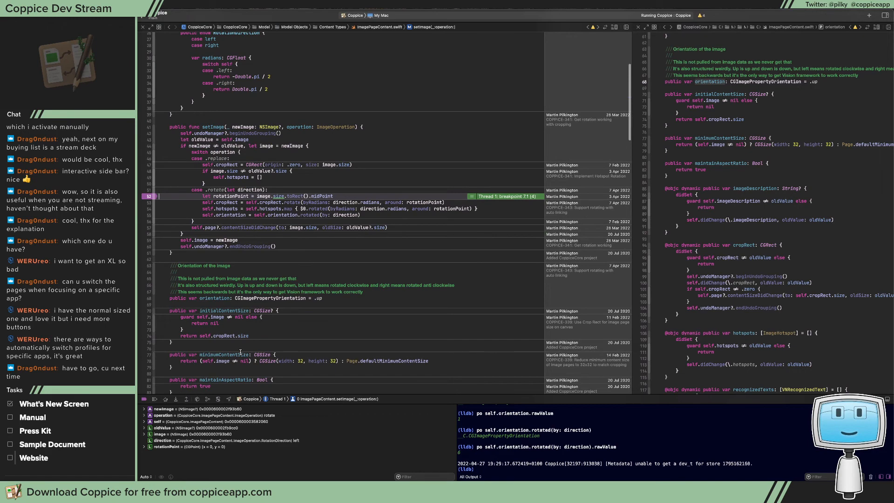
{"action": "scroll", "coordinate": [240, 352], "scroll_direction": "down", "scroll_amount": 5}
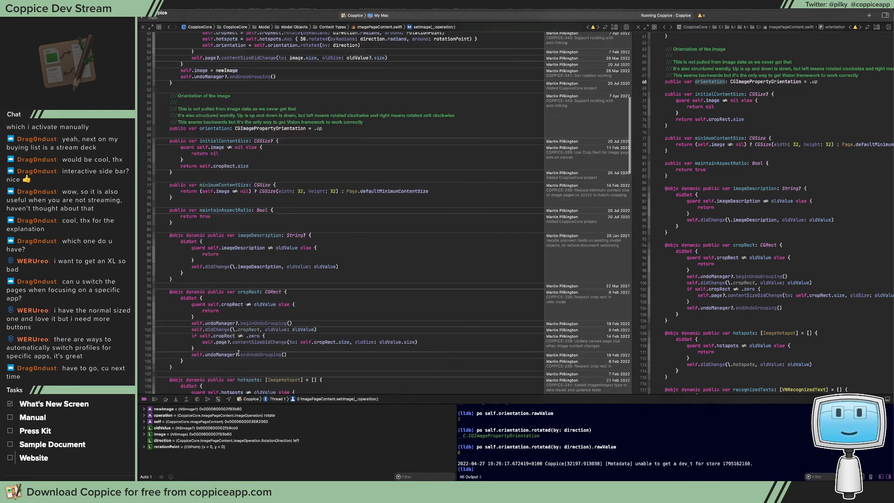
{"action": "scroll", "coordinate": [239, 353], "scroll_direction": "up", "scroll_amount": 7}
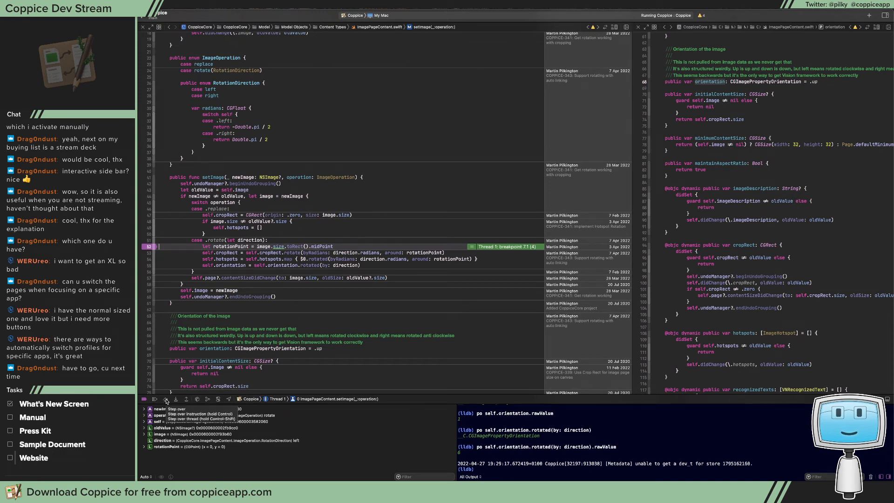
{"action": "left_click", "coordinate": [166, 399]}
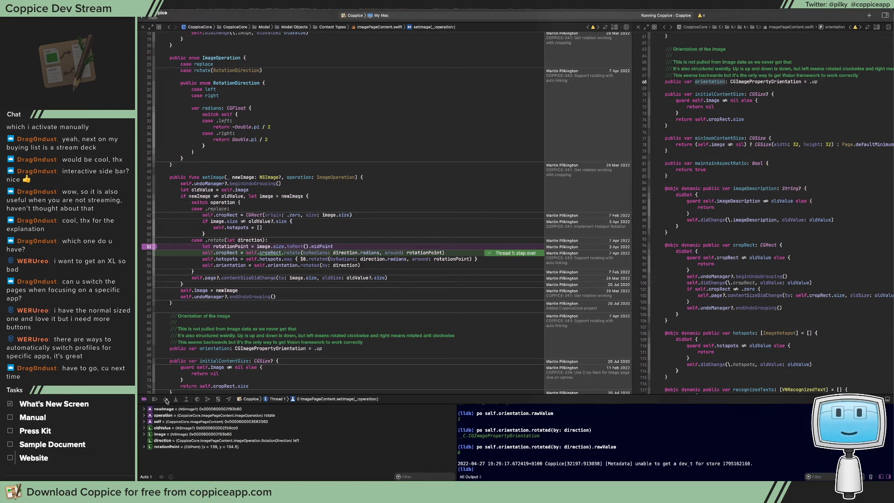
{"action": "left_click", "coordinate": [167, 400]}
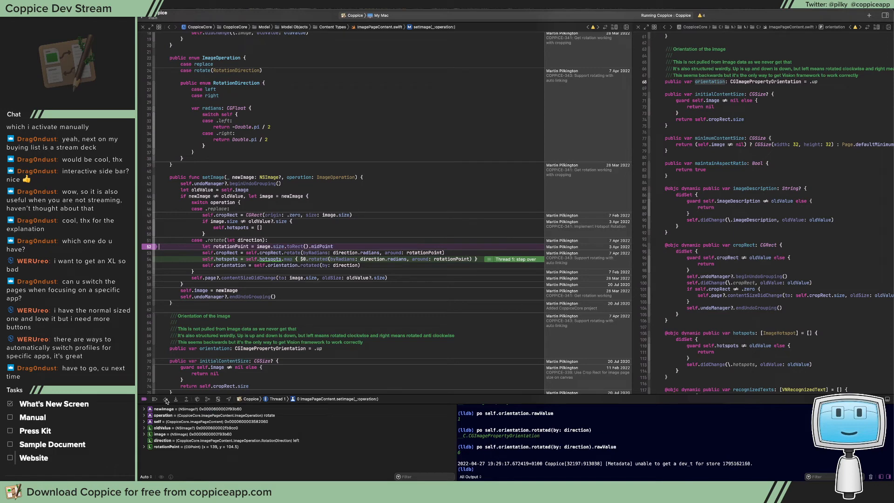
{"action": "left_click", "coordinate": [167, 400]}
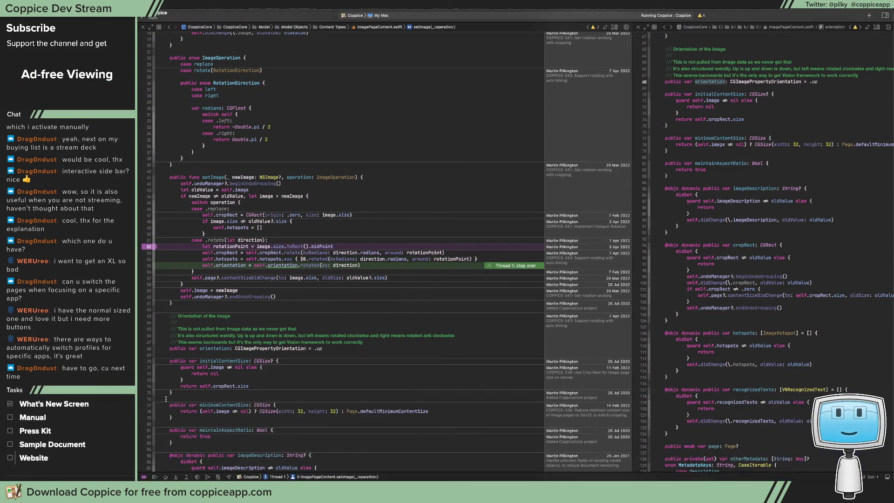
{"action": "key", "text": "super+shift+y"}
{"action": "key", "text": "super+shift+o"}
{"action": "type", "text": "Crop"}
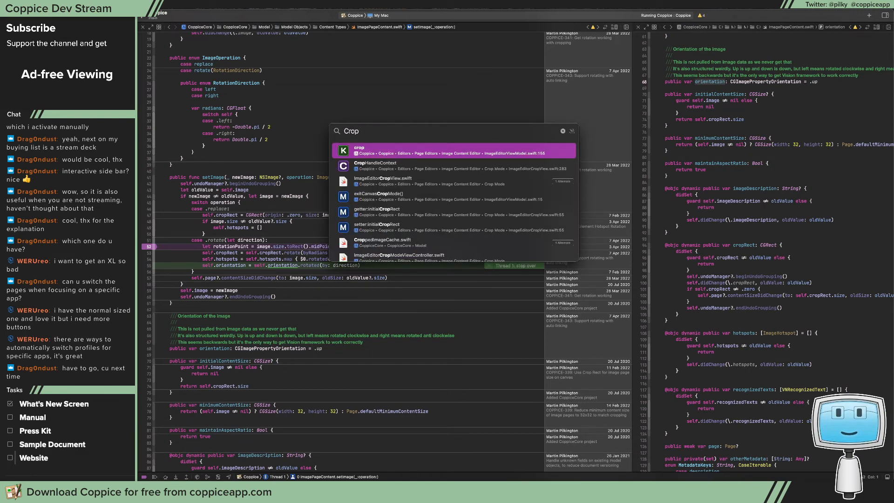
{"action": "key", "text": "Down"}
{"action": "key", "text": "Down"}
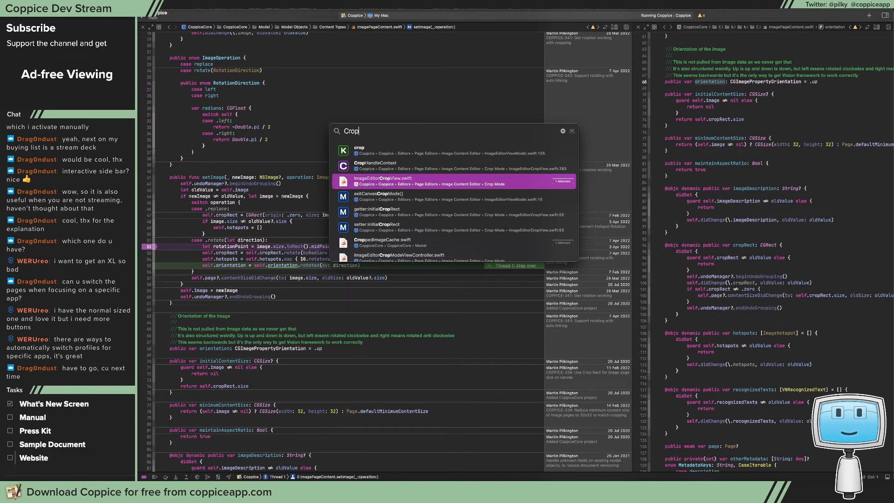
{"action": "left_click", "coordinate": [218, 221]}
Open ImageEditorViewModel.swift in the second editor pane
{"action": "left_click", "coordinate": [665, 27]}
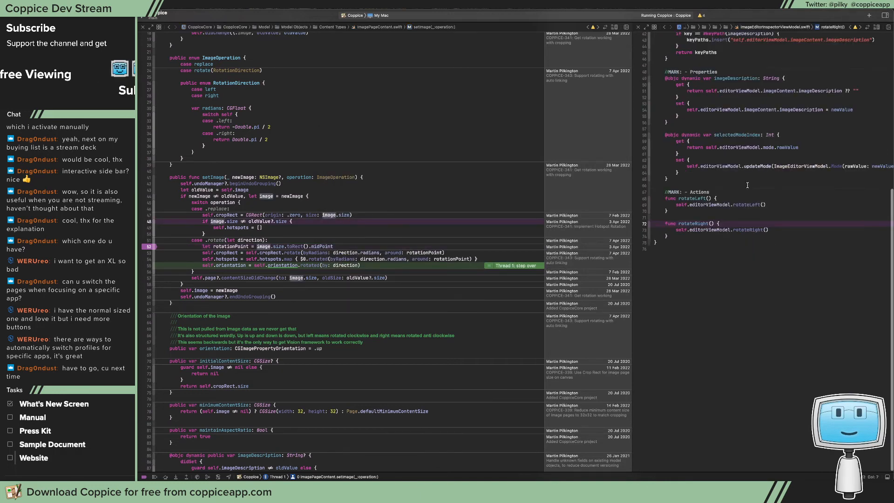
{"action": "scroll", "coordinate": [748, 185], "scroll_direction": "up", "scroll_amount": 10}
{"action": "key", "text": "ctrl+super+Left"}
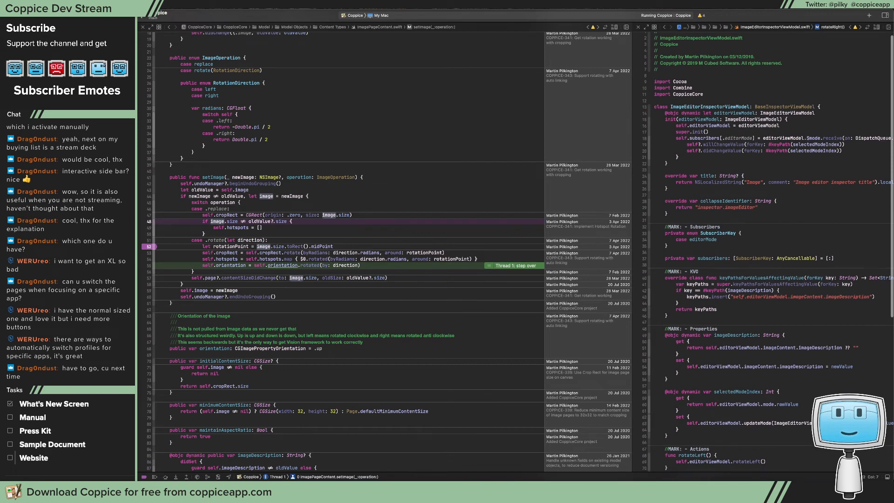
{"action": "key", "text": "ctrl+super+Left"}
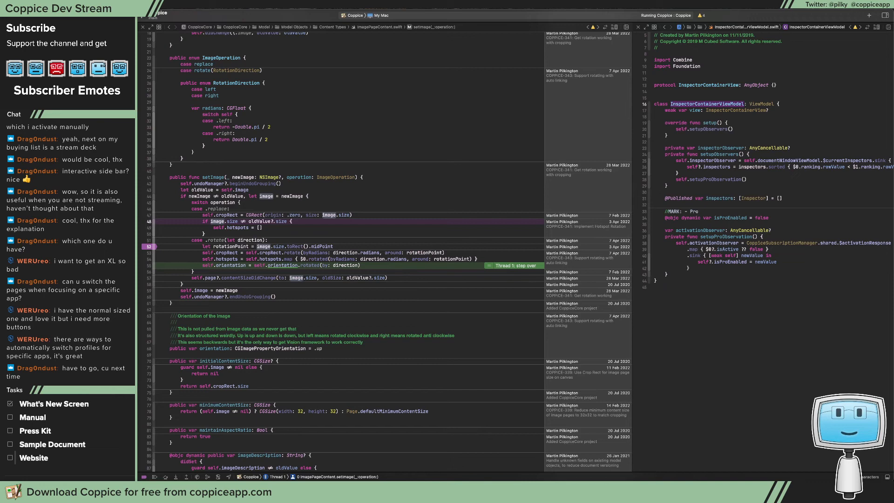
{"action": "key", "text": "super+shift+o"}
{"action": "type", "text": "ImageEdi"}
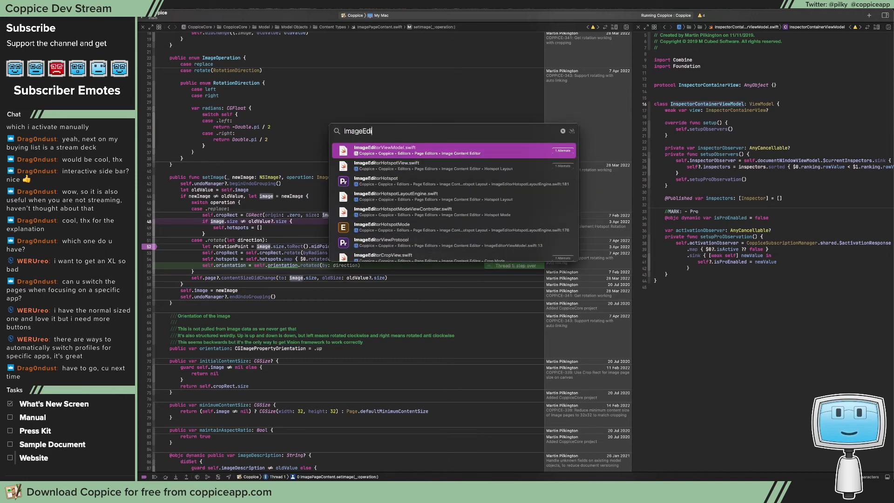
{"action": "type", "text": "torView"}
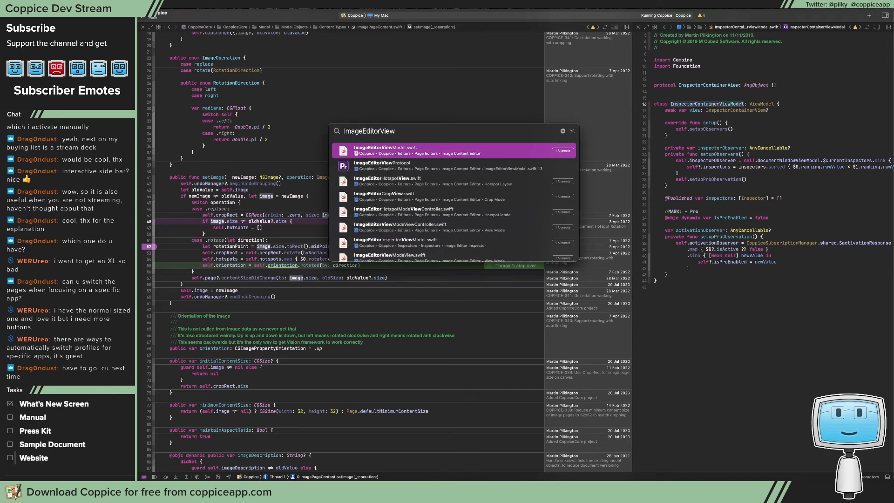
{"action": "key", "text": "Return"}
Set breakpoints in ImageEditorViewModel.swift on line 121 in needsRegenerateCroppedImage's didSet and line 129 in regenerateCroppedImage
{"action": "scroll", "coordinate": [692, 248], "scroll_direction": "down", "scroll_amount": 10}
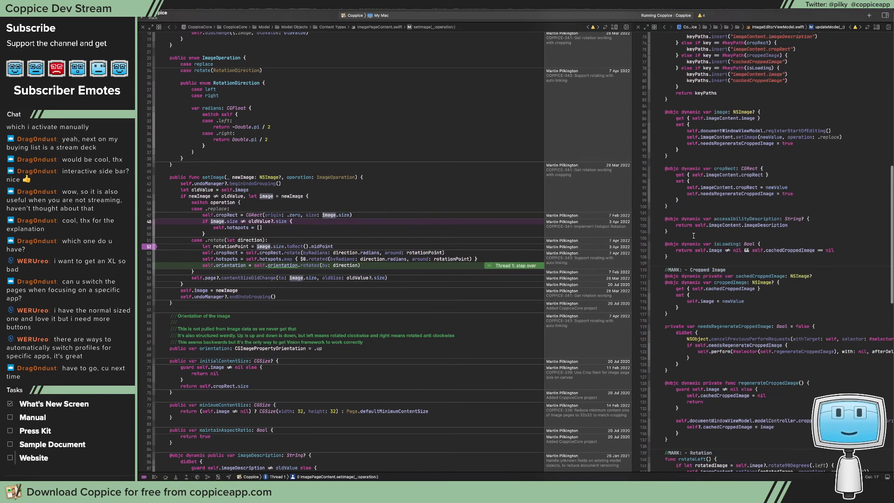
{"action": "scroll", "coordinate": [692, 248], "scroll_direction": "down", "scroll_amount": 8}
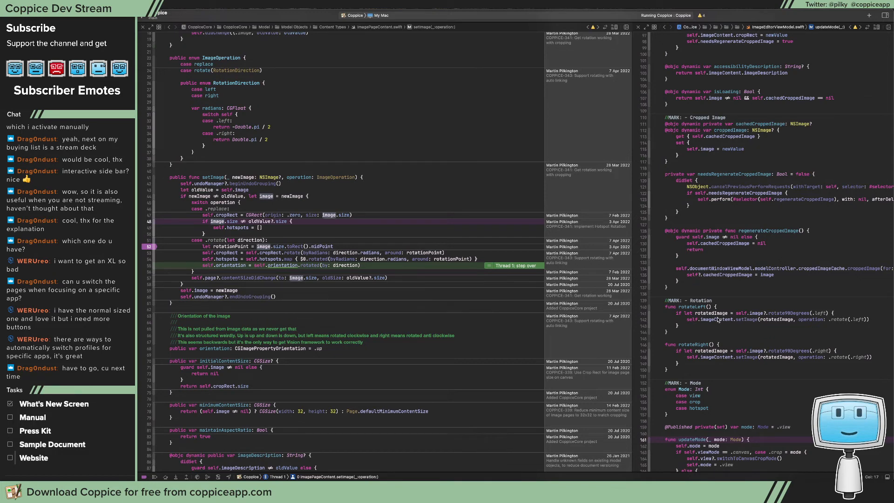
{"action": "scroll", "coordinate": [725, 266], "scroll_direction": "up", "scroll_amount": 10}
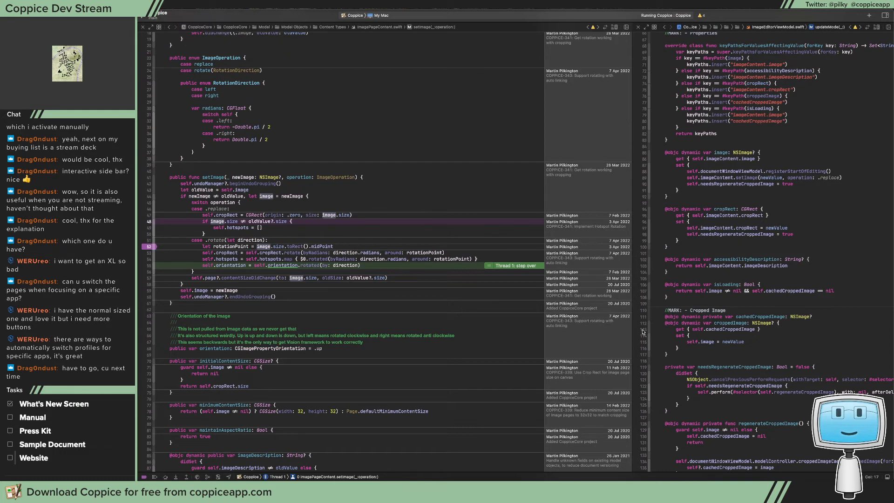
{"action": "left_click", "coordinate": [643, 380]}
{"action": "scroll", "coordinate": [719, 342], "scroll_direction": "down", "scroll_amount": 7}
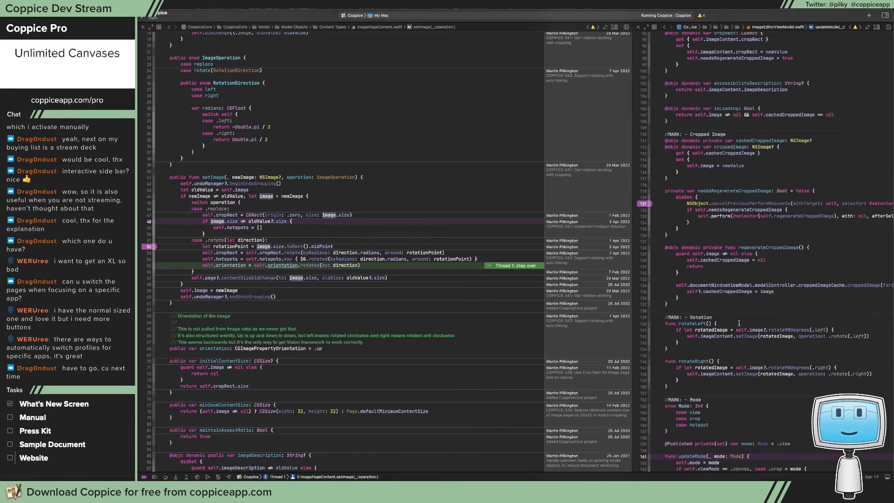
{"action": "left_click", "coordinate": [644, 253]}
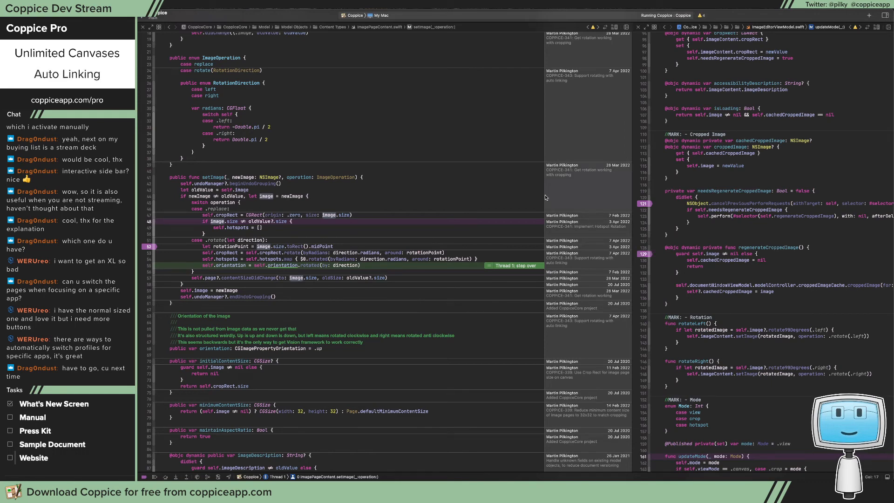
Continue through the line 121 and 129 breakpoints and step over the guard to the croppedImageCache call in regenerateCroppedImage
{"action": "left_click", "coordinate": [155, 476]}
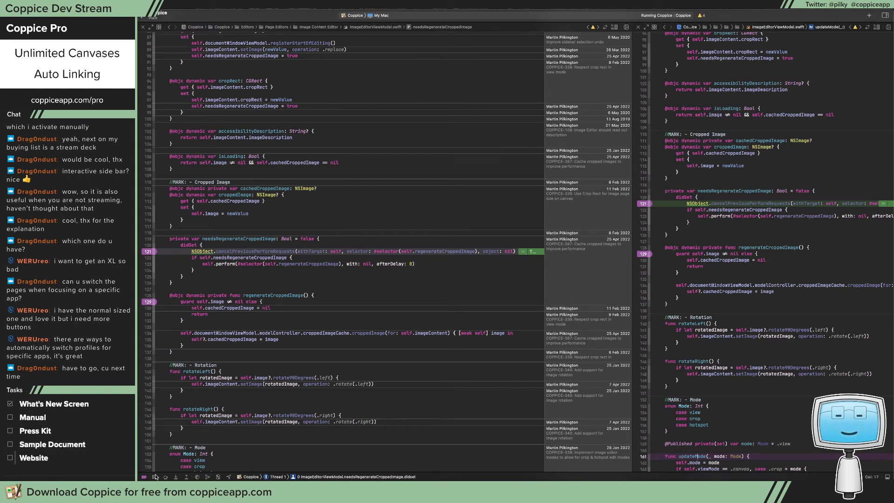
{"action": "left_click", "coordinate": [155, 477]}
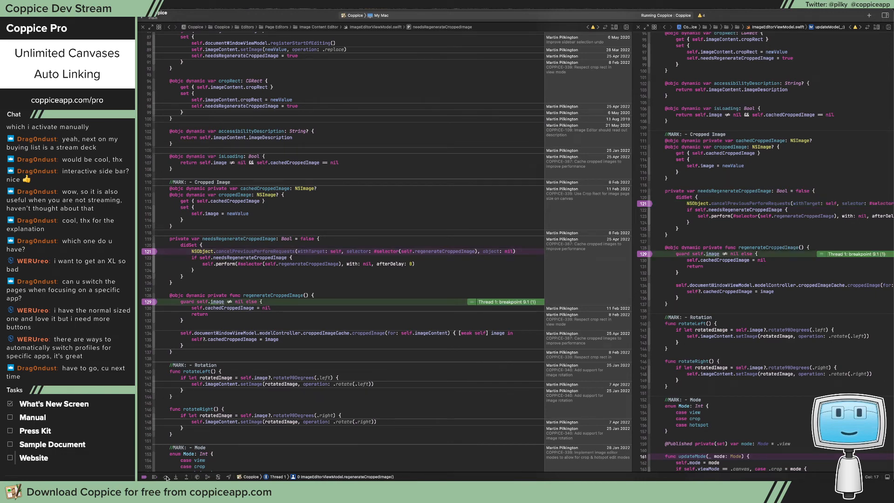
{"action": "left_click", "coordinate": [166, 477]}
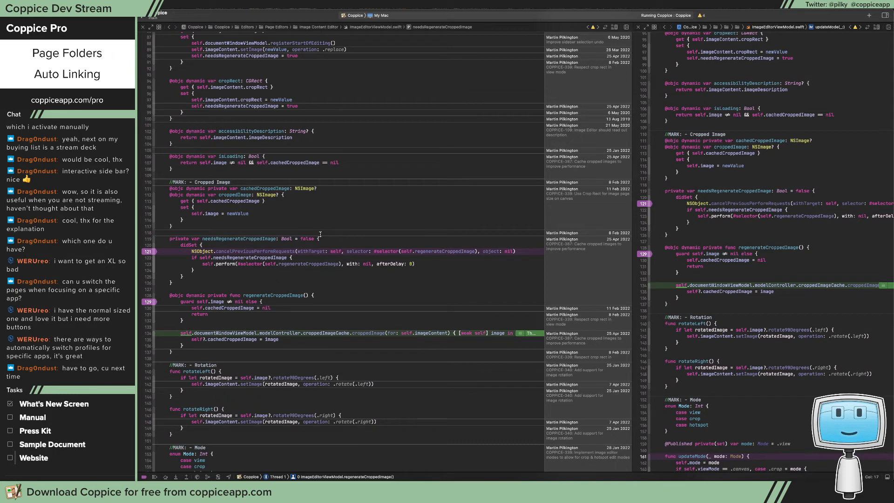
Show the debug console and compose the LLDB command po self.documentWindowViewModel.modelController.croppedImageCache.croppedImage(for: self.imageContent)
{"action": "key", "text": "super+shift+y"}
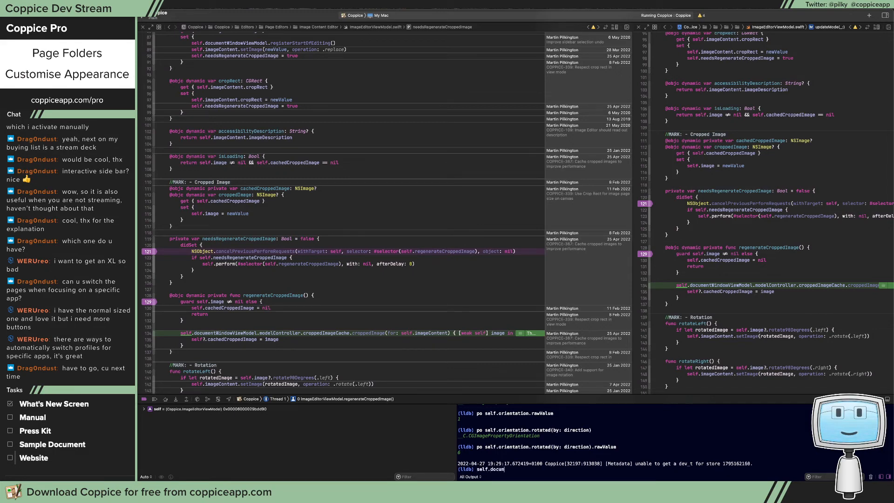
{"action": "key", "text": "BackSpace"}
{"action": "key", "text": "BackSpace"}
{"action": "key", "text": "BackSpace"}
{"action": "key", "text": "BackSpace"}
{"action": "key", "text": "BackSpace"}
{"action": "key", "text": "BackSpace"}
{"action": "key", "text": "BackSpace"}
{"action": "key", "text": "BackSpace"}
{"action": "type", "text": "po self.documentWindowViewModel.m"}
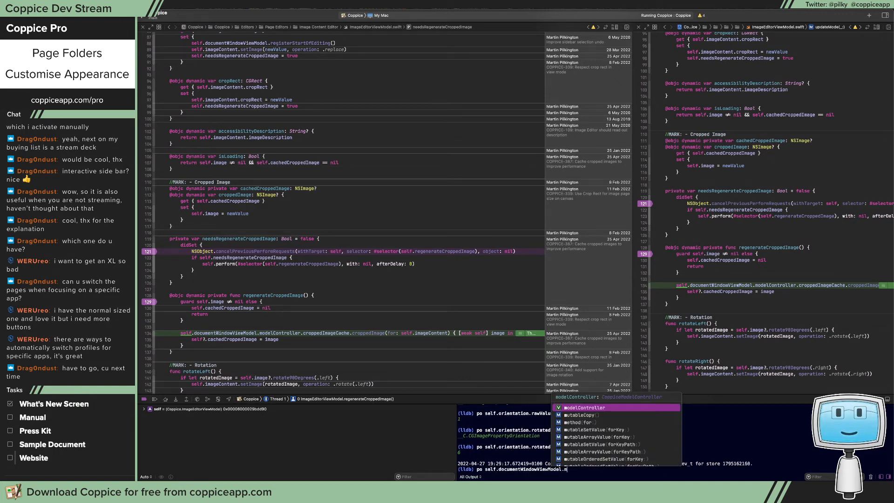
{"action": "type", "text": "odelController.cro"}
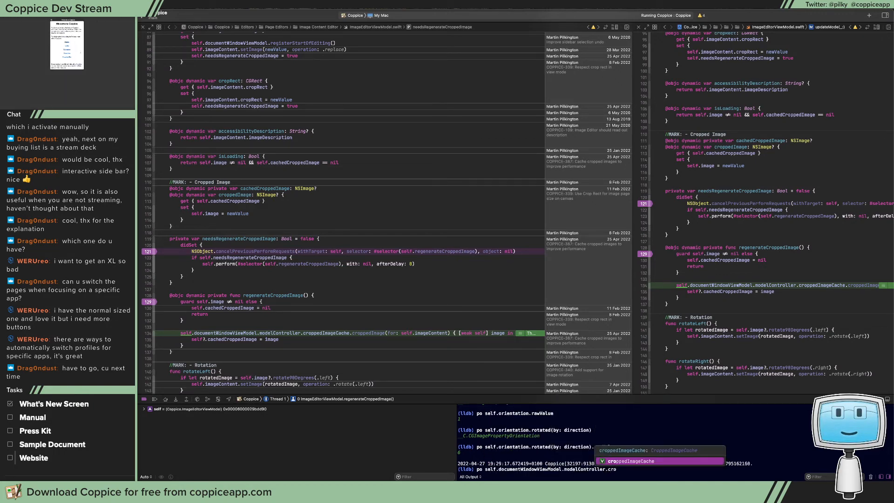
{"action": "type", "text": "ppedImageCache.cr"}
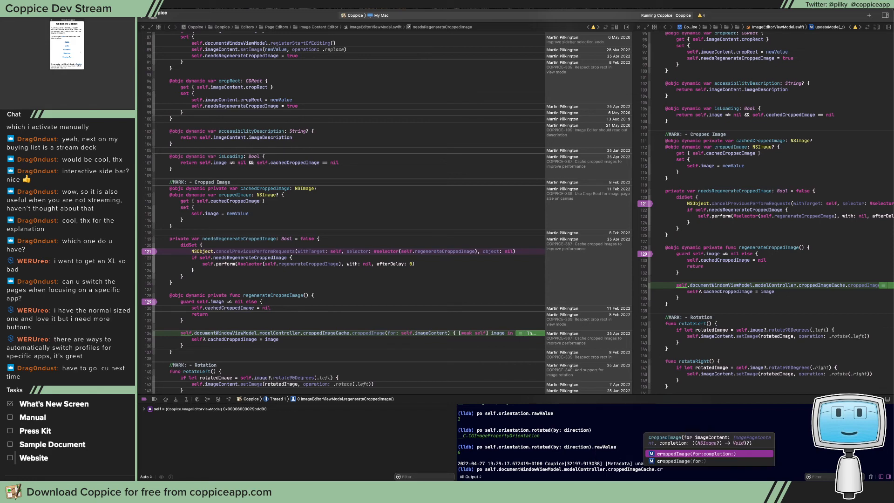
{"action": "key", "text": "Return"}
{"action": "type", "text": "self.imag, completion: ((NSImage?) -> Void)?)"}
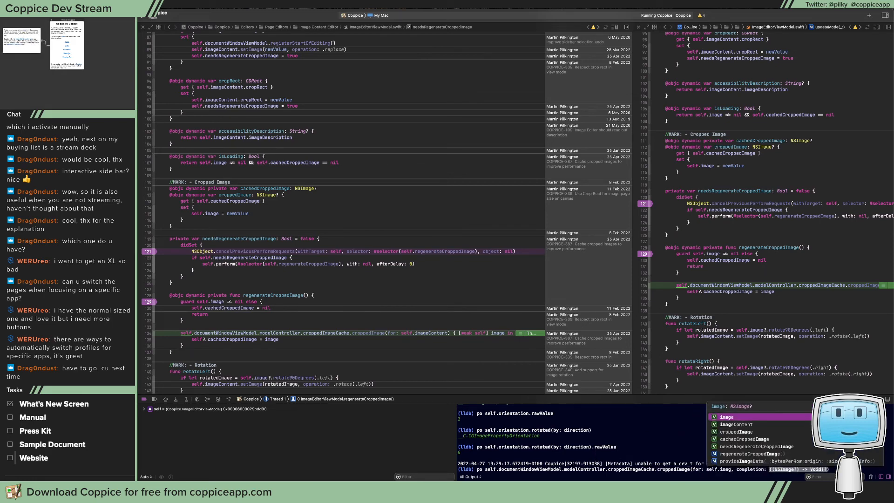
{"action": "key", "text": "Down"}
{"action": "key", "text": "Return"}
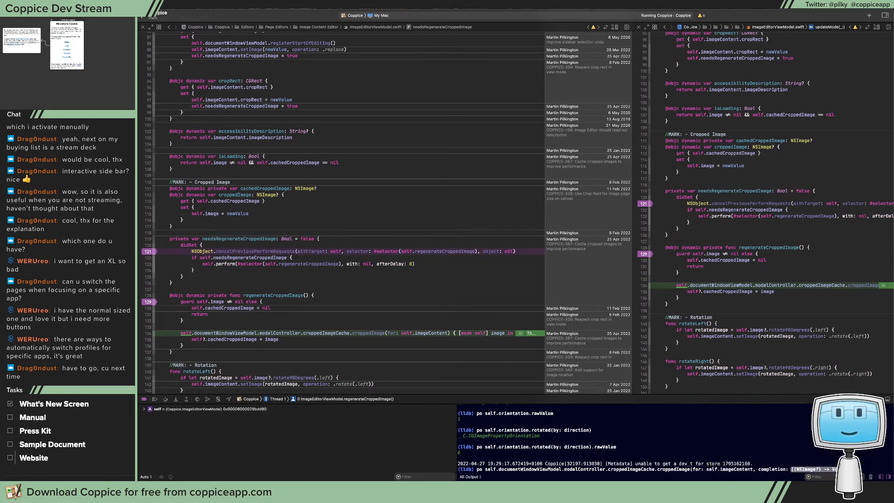
{"action": "key", "text": "BackSpace"}
Remove the breakpoints on lines 121 and 129 of ImageEditorViewModel.swift and jump to the definition of croppedImage in CroppedImageCache.swift
{"action": "left_click", "coordinate": [326, 309]}
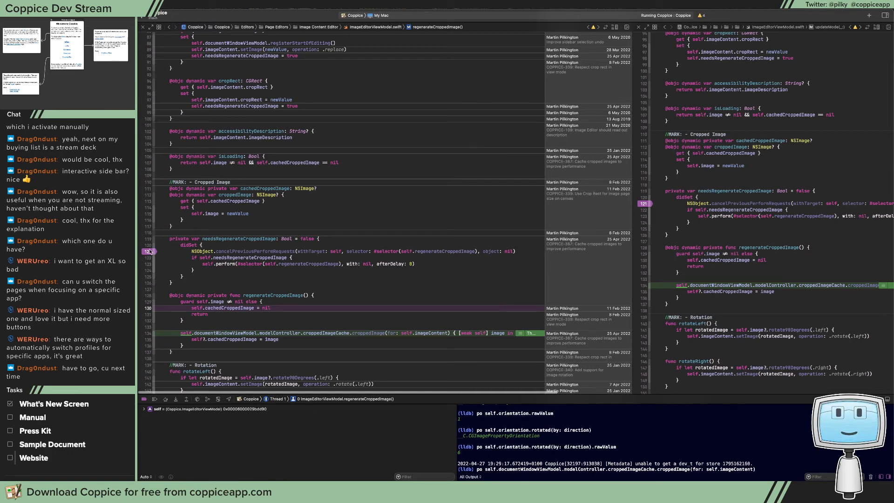
{"action": "left_click_drag", "start_coordinate": [148, 252], "coordinate": [193, 255]}
{"action": "left_click", "coordinate": [365, 332], "text": "super"}
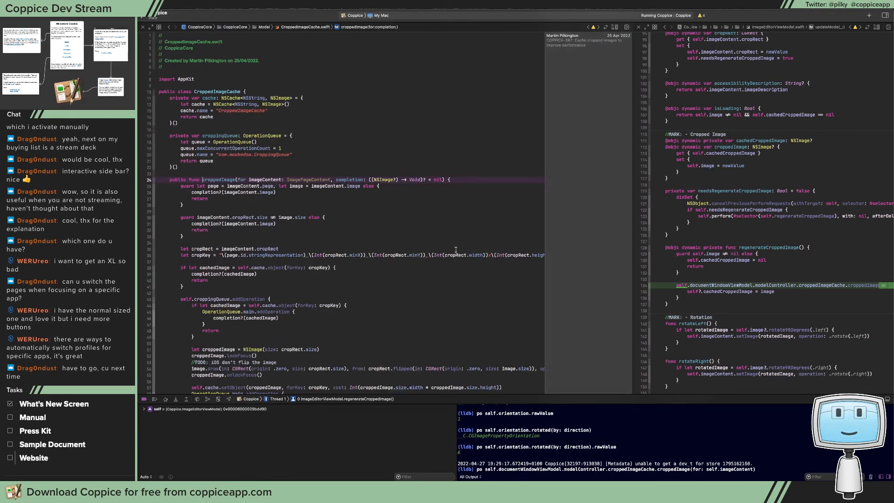
Hide the Authors annotations beside the CroppedImageCache.swift code
{"action": "left_click", "coordinate": [615, 28]}
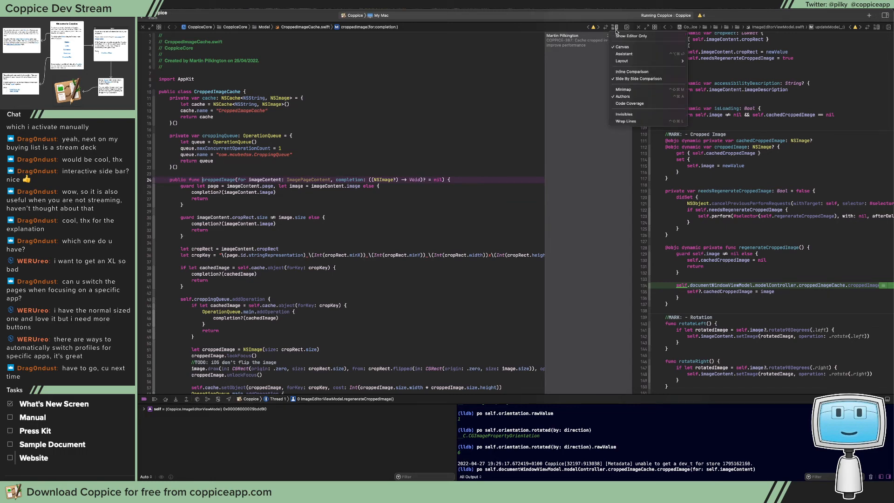
{"action": "left_click", "coordinate": [637, 47]}
{"action": "left_click", "coordinate": [470, 116]}
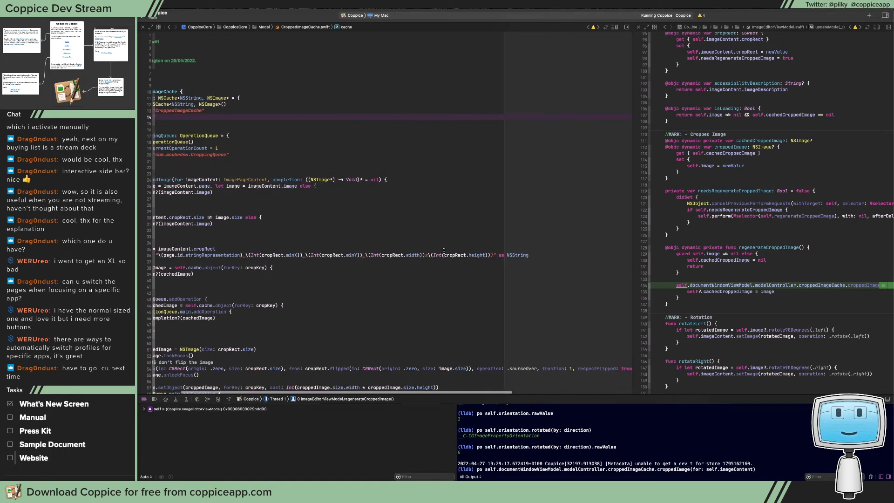
Examine which page and cropRect values make up the cropKey string on line 36 of CroppedImageCache.swift
{"action": "left_click", "coordinate": [256, 255]}
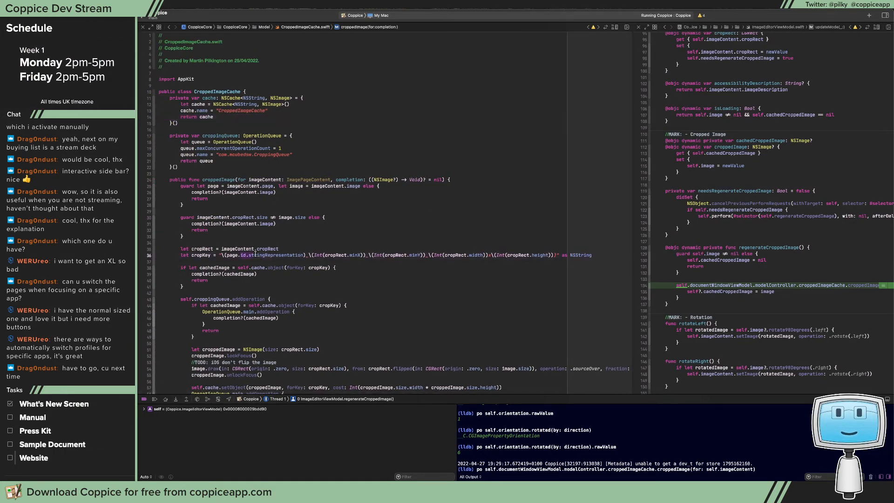
{"action": "left_click_drag", "start_coordinate": [295, 256], "coordinate": [554, 256]}
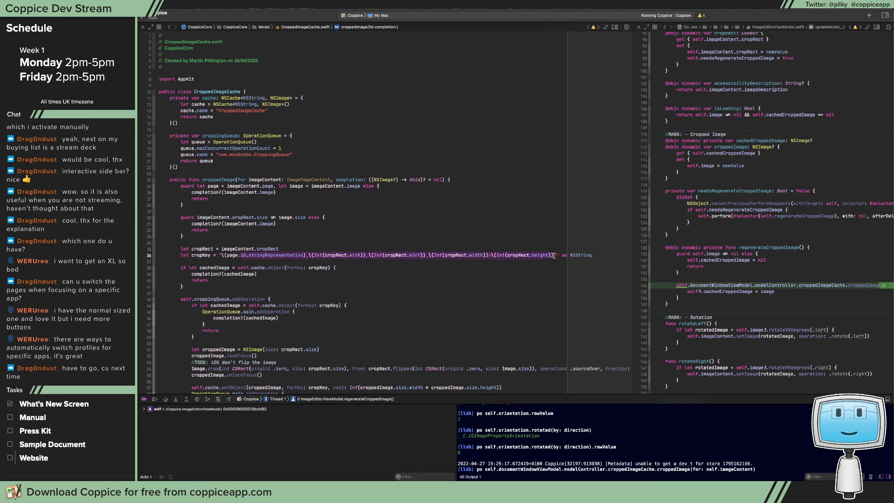
{"action": "left_click_drag", "start_coordinate": [412, 255], "coordinate": [548, 255]}
{"action": "left_click", "coordinate": [553, 255]}
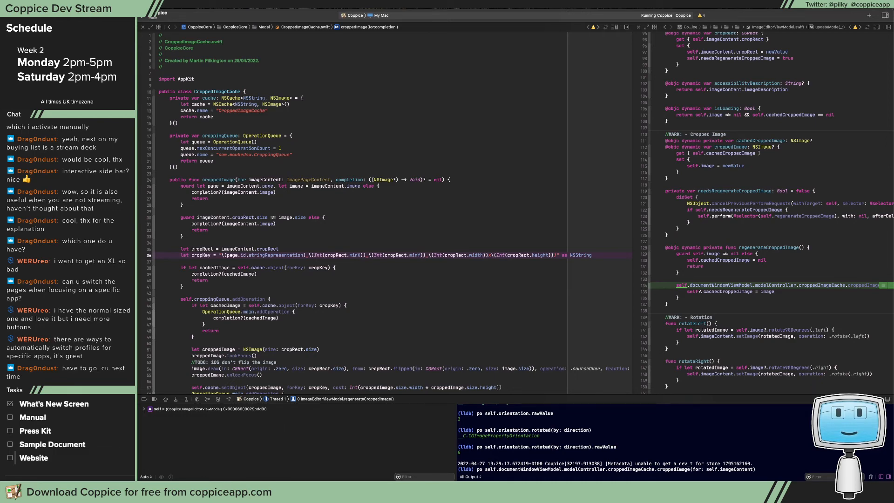
{"action": "key", "text": "super+Tab"}
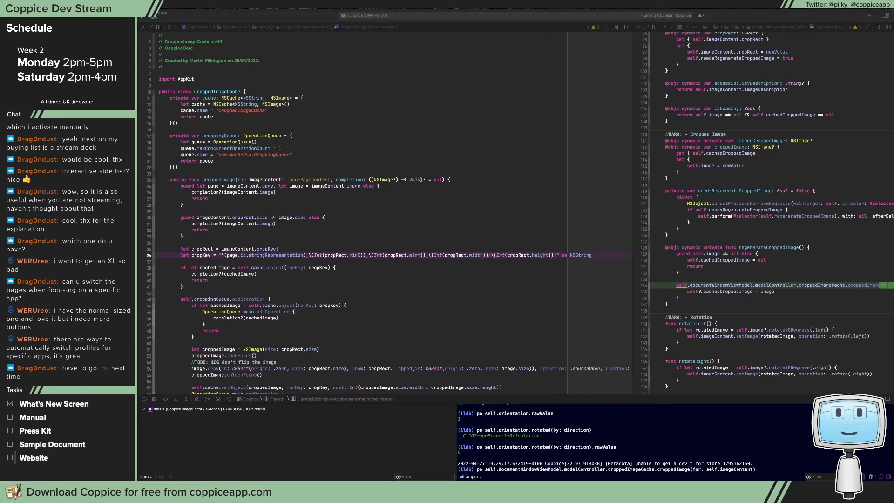
{"action": "left_click", "coordinate": [238, 5]}
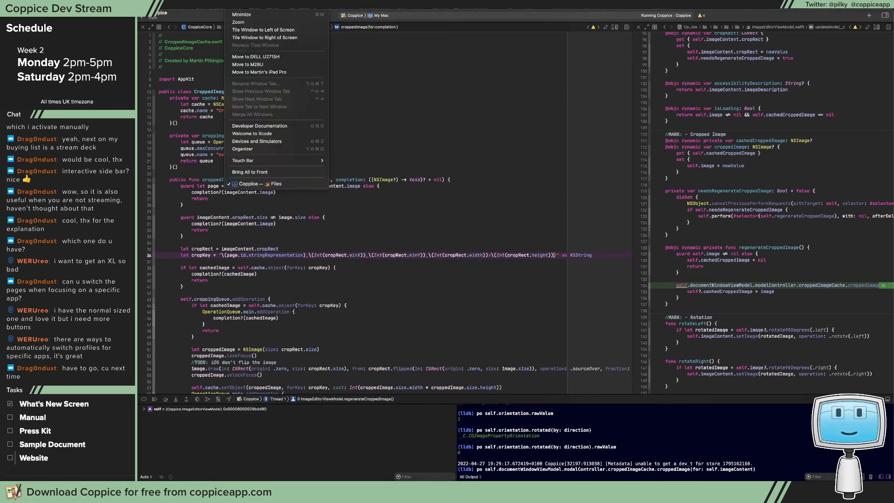
{"action": "key", "text": "Escape"}
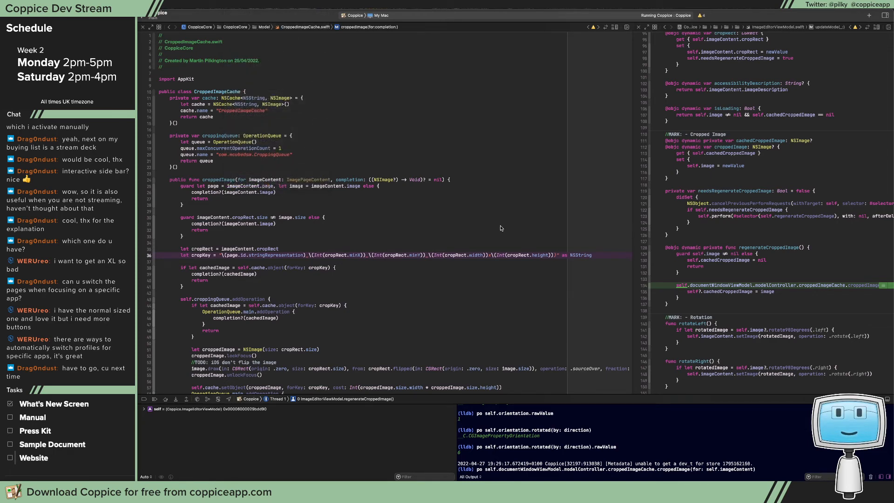
Resume the paused program, test rotating the New Page button image left repeatedly in Coppice, and move its window aside
{"action": "left_click", "coordinate": [155, 399]}
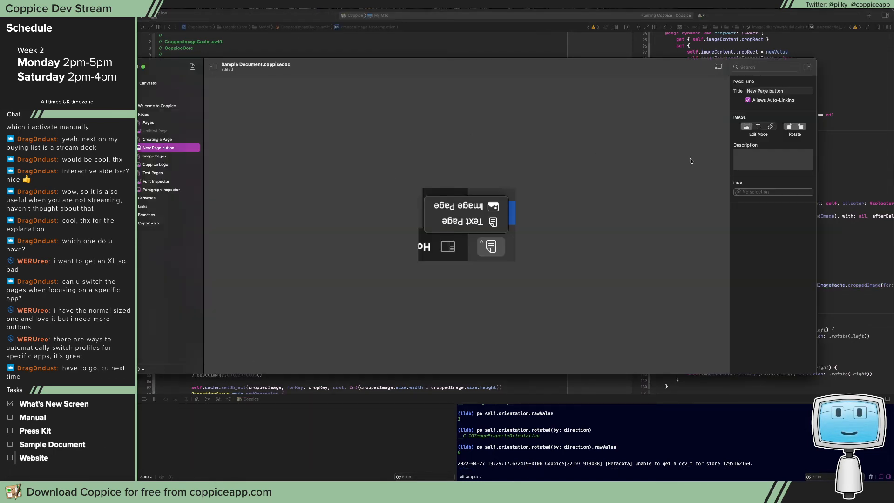
{"action": "left_click", "coordinate": [789, 127]}
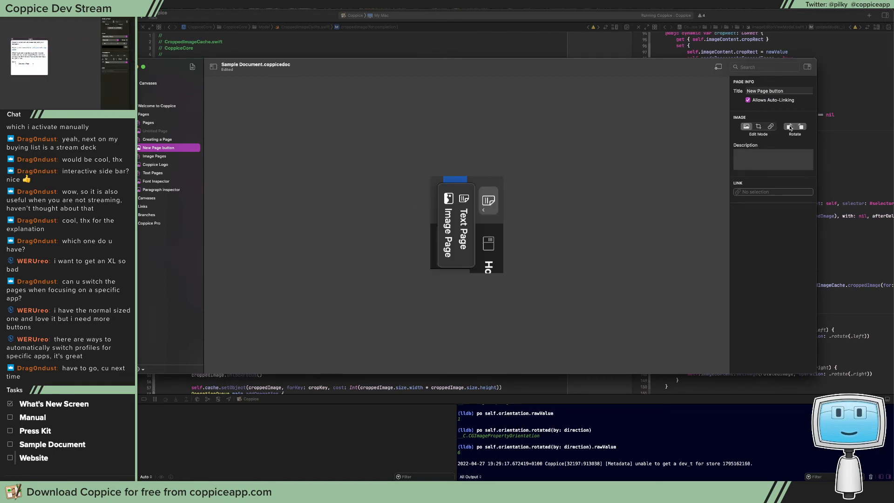
{"action": "left_click", "coordinate": [790, 127]}
{"action": "left_click", "coordinate": [790, 127]}
{"action": "left_click", "coordinate": [789, 127]}
{"action": "left_click", "coordinate": [789, 127]}
{"action": "left_click", "coordinate": [789, 127]}
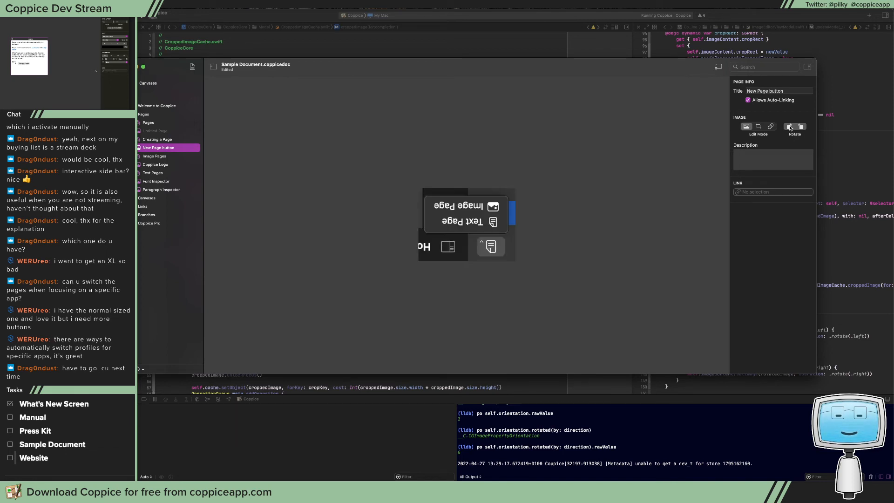
{"action": "left_click", "coordinate": [789, 128]}
{"action": "left_click", "coordinate": [790, 127]}
{"action": "left_click", "coordinate": [790, 127]}
{"action": "left_click", "coordinate": [790, 127]}
{"action": "left_click", "coordinate": [789, 127]}
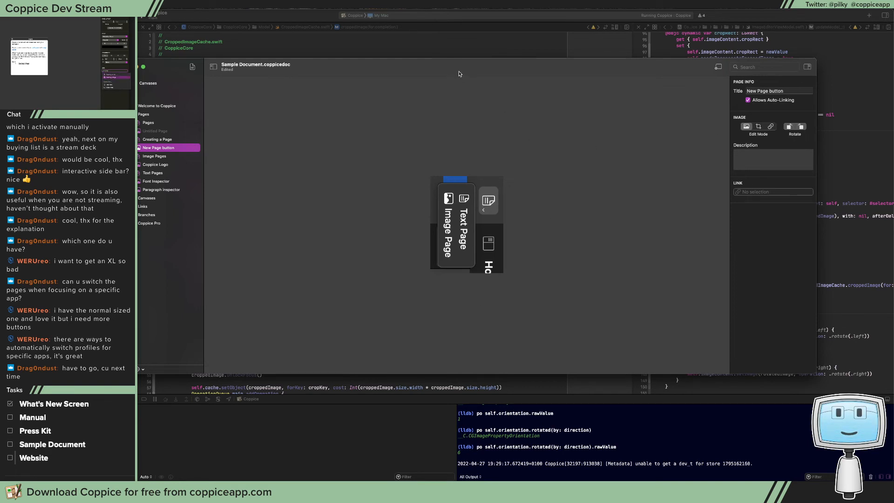
{"action": "left_click_drag", "start_coordinate": [459, 74], "coordinate": [893, 127]}
Append _\(imageContent.orientation.rawValue) to the end of the cropKey string on line 36 in Xcode
{"action": "left_click", "coordinate": [590, 216]}
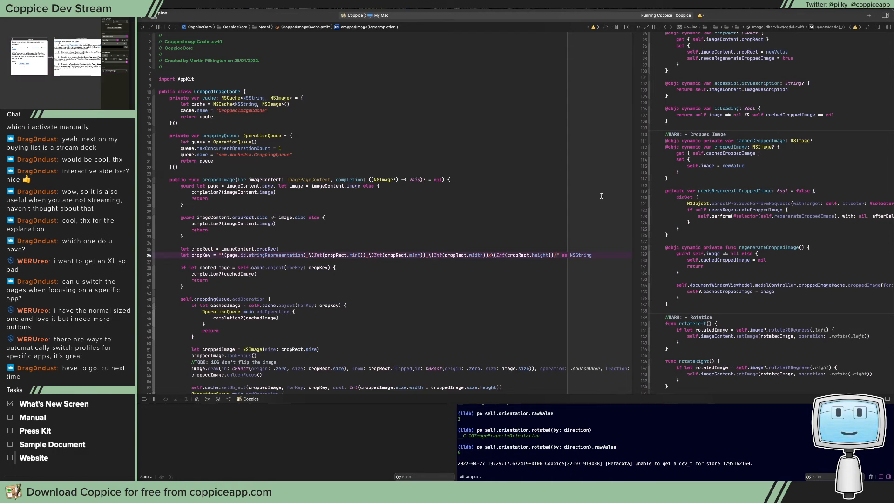
{"action": "type", "text": "\""}
{"action": "type", "text": "\\()"}
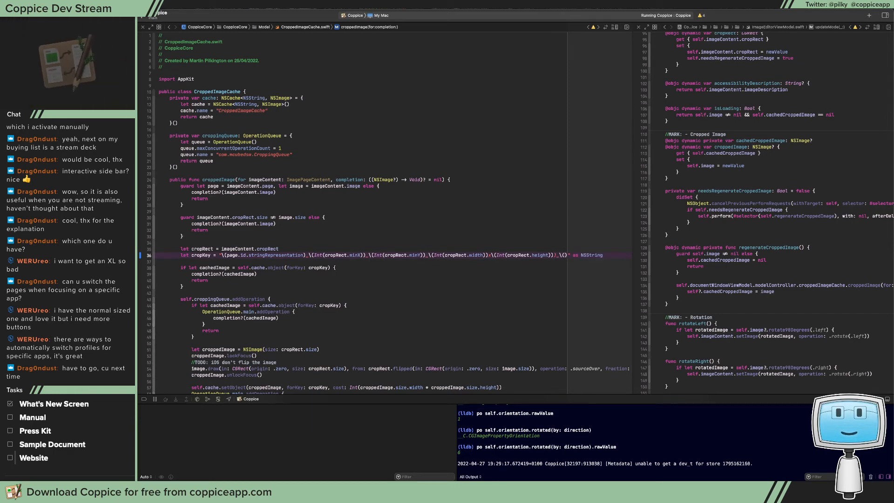
{"action": "type", "text": "imageConten"}
{"action": "type", "text": "t.orientation"}
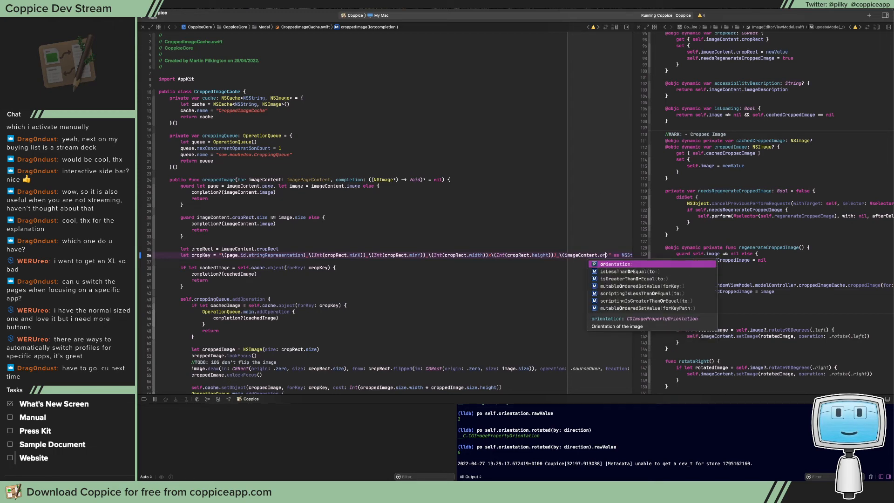
{"action": "key", "text": "Return"}
{"action": "type", "text": ".rawValue"}
{"action": "key", "text": "Return"}
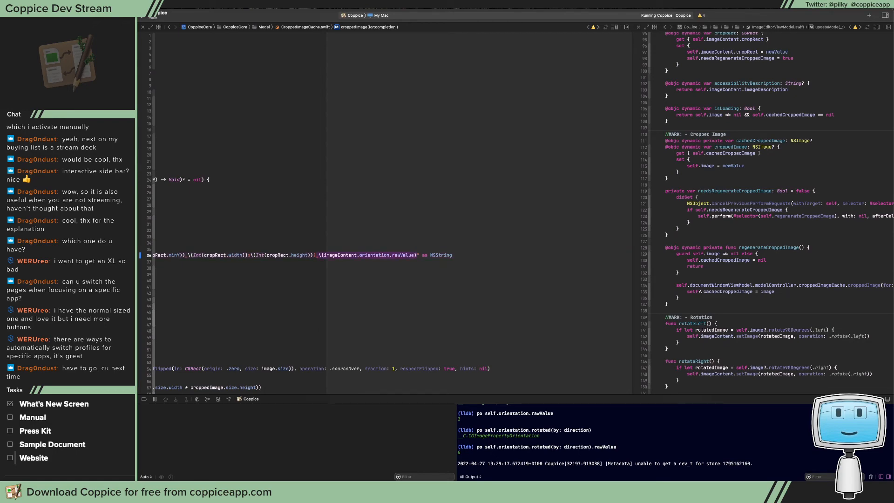
{"action": "scroll", "coordinate": [525, 258], "scroll_direction": "left", "scroll_amount": 10}
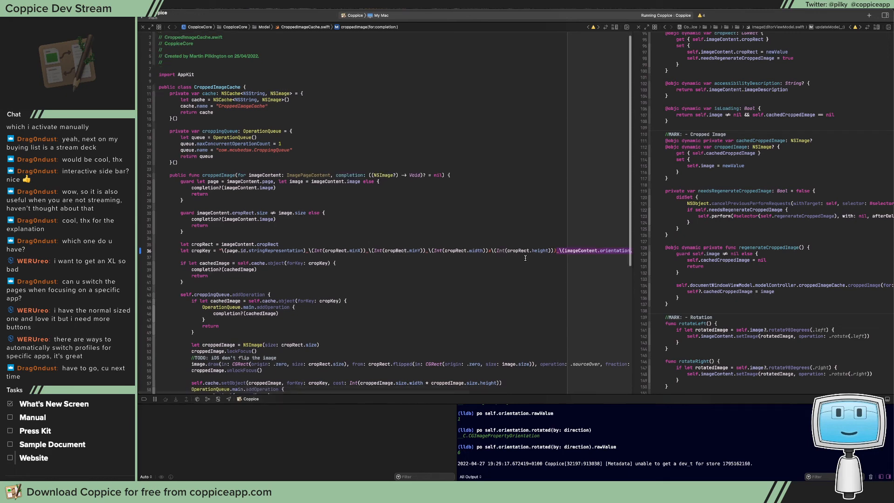
{"action": "scroll", "coordinate": [525, 258], "scroll_direction": "up", "scroll_amount": 1}
{"action": "left_click", "coordinate": [484, 217]}
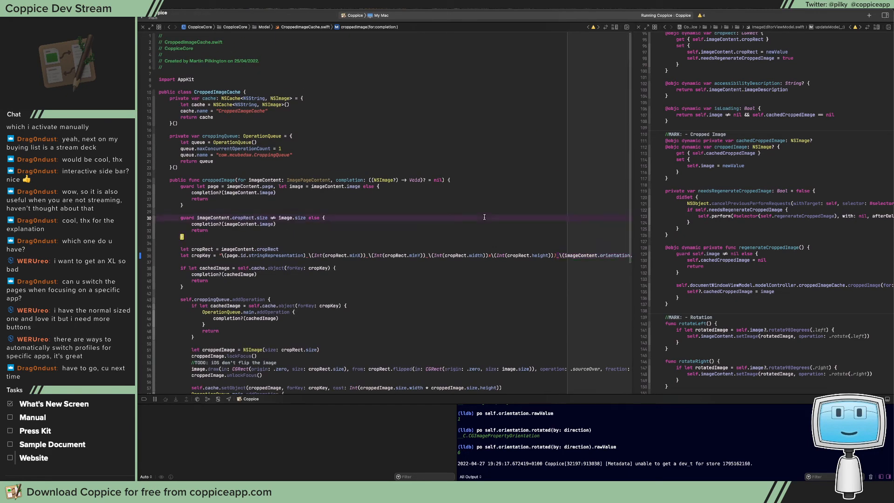
Rebuild and run Coppice, and test the cache fix by rotating the New Page button image left several times
{"action": "key", "text": "super+r"}
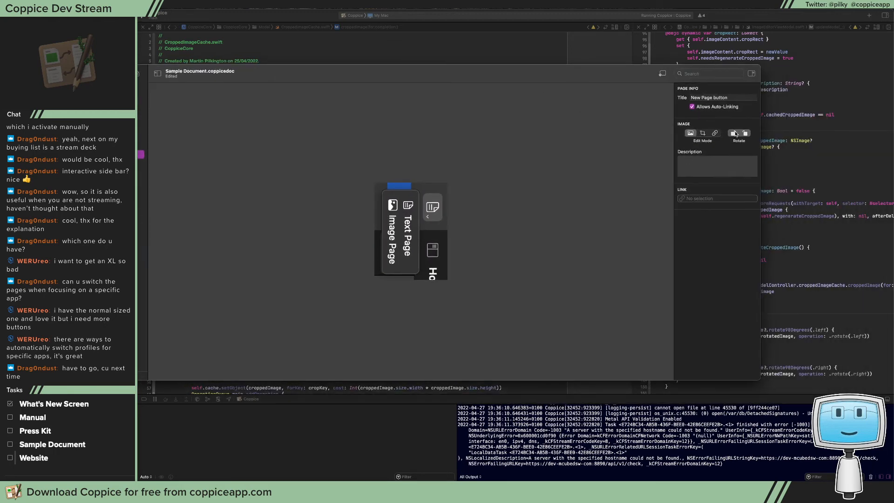
{"action": "left_click", "coordinate": [734, 134]}
{"action": "left_click", "coordinate": [734, 133]}
{"action": "left_click", "coordinate": [735, 134]}
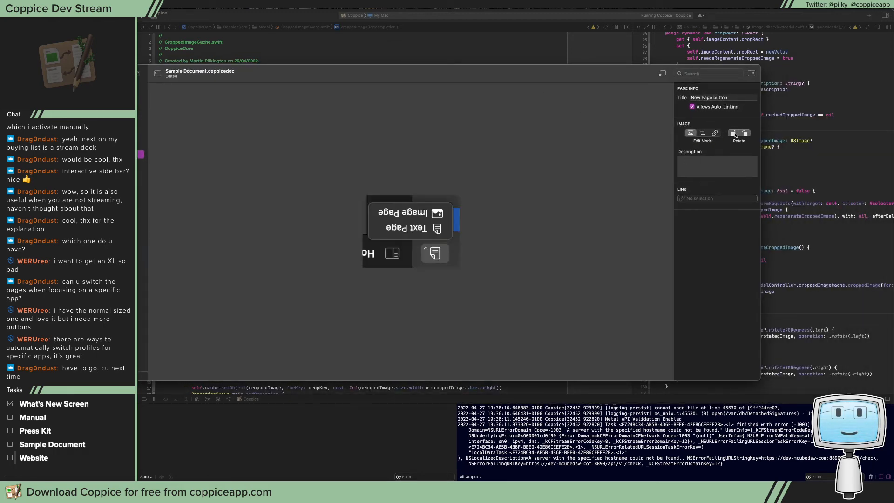
{"action": "left_click", "coordinate": [734, 134]}
{"action": "left_click", "coordinate": [734, 133]}
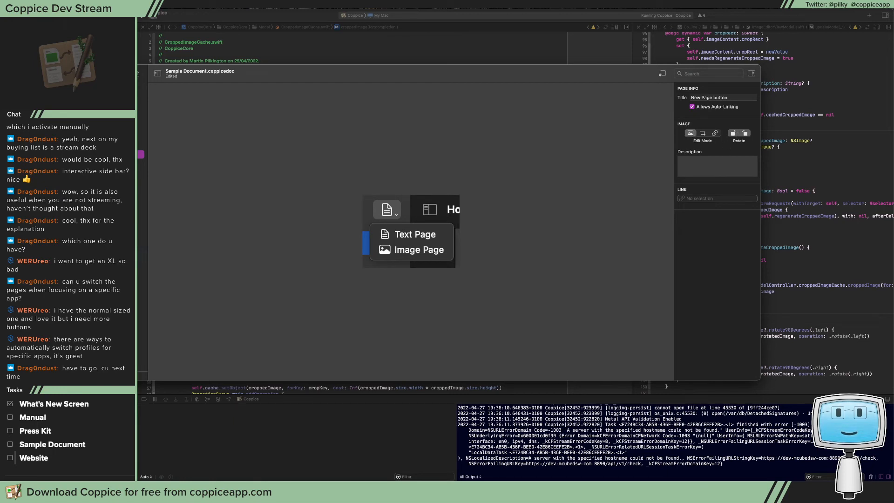
{"action": "key", "text": "super+Tab"}
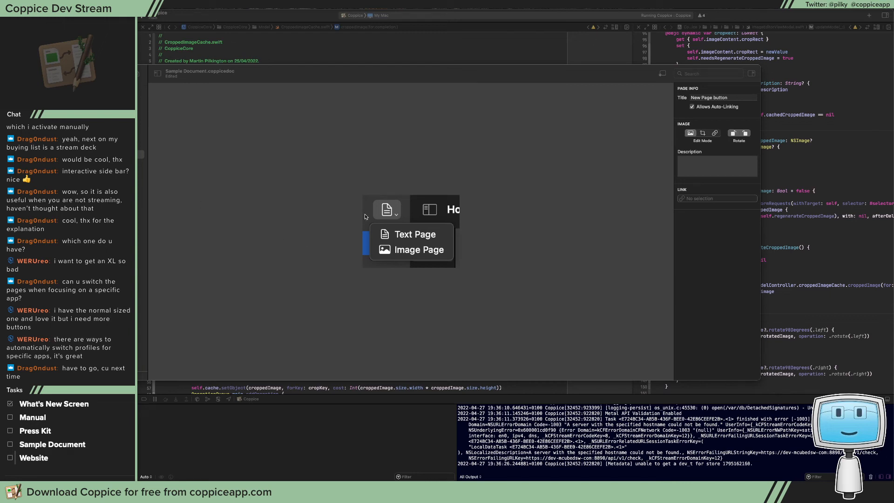
Return to the Welcome canvas and capture a screenshot of the sidebar's page list
{"action": "left_click", "coordinate": [318, 193]}
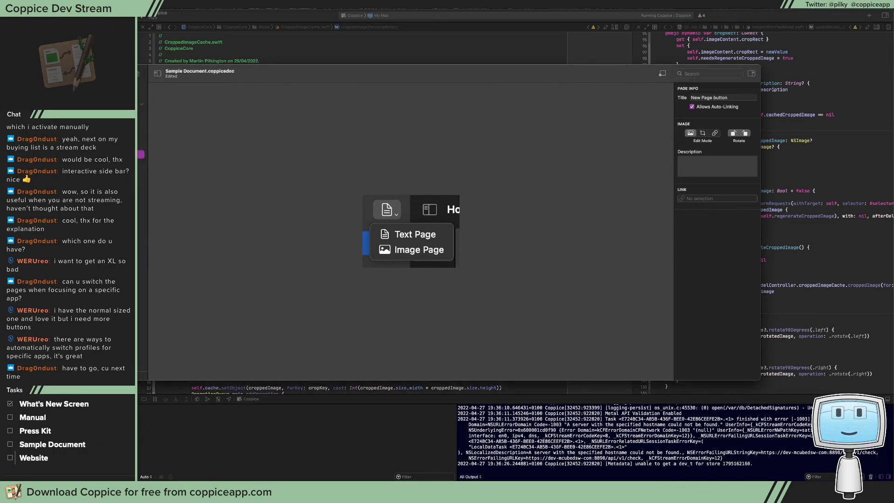
{"action": "left_click", "coordinate": [141, 90]}
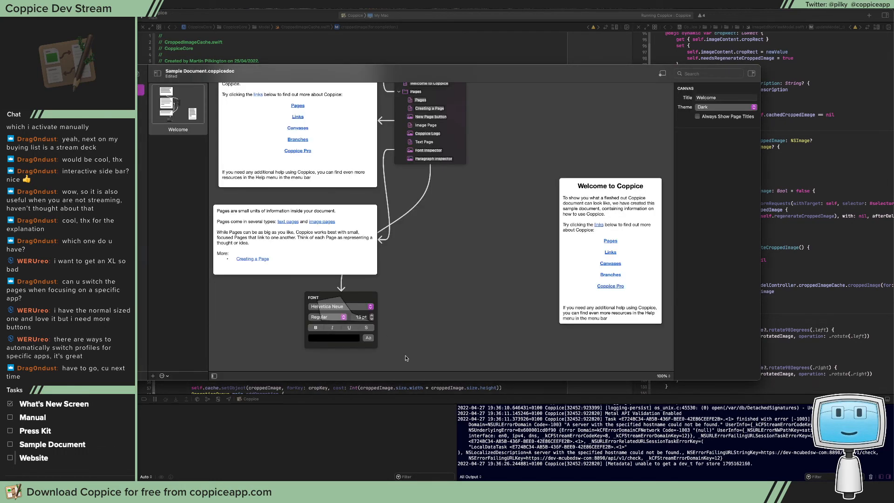
{"action": "scroll", "coordinate": [447, 249], "scroll_direction": "up", "scroll_amount": 4}
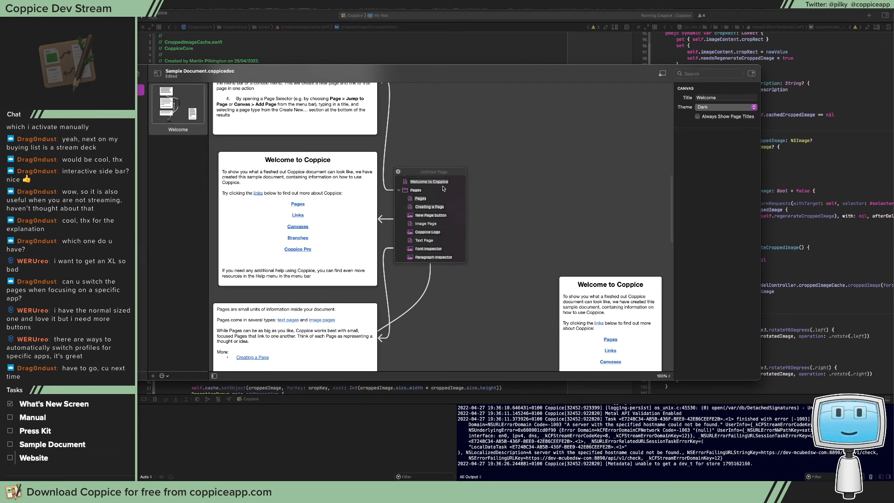
{"action": "key", "text": "super+shift+4"}
{"action": "left_click_drag", "start_coordinate": [76, 196], "coordinate": [180, 290]}
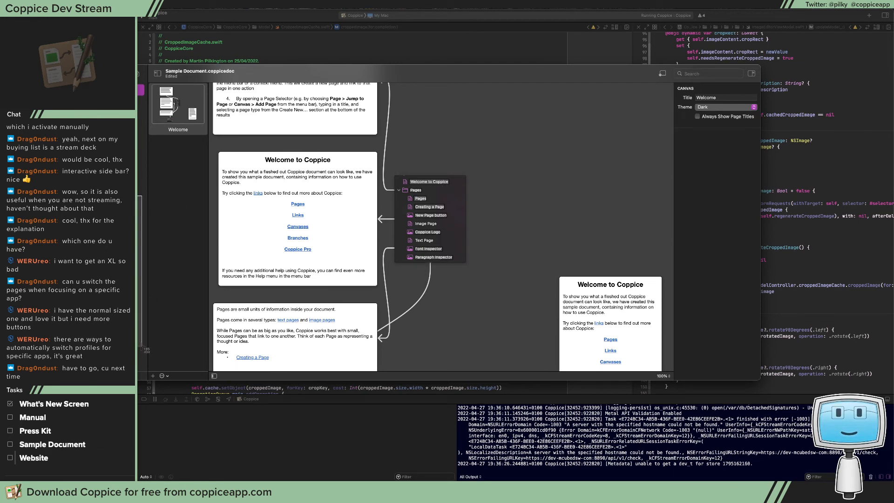
Add an image page, move it to the empty area of the Welcome canvas and paste the sidebar screenshot into it
{"action": "left_click", "coordinate": [140, 74]}
{"action": "left_click", "coordinate": [144, 97]}
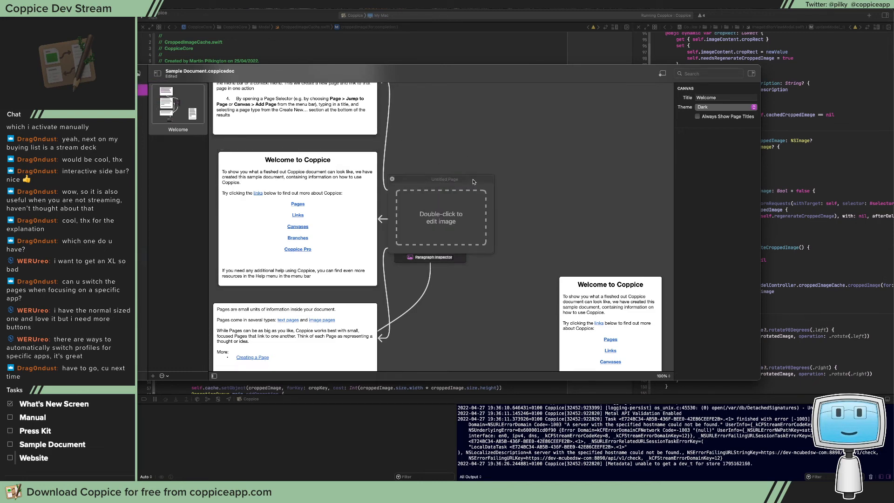
{"action": "left_click_drag", "start_coordinate": [474, 181], "coordinate": [595, 143]}
{"action": "double_click", "coordinate": [596, 203]}
{"action": "key", "text": "super+v"}
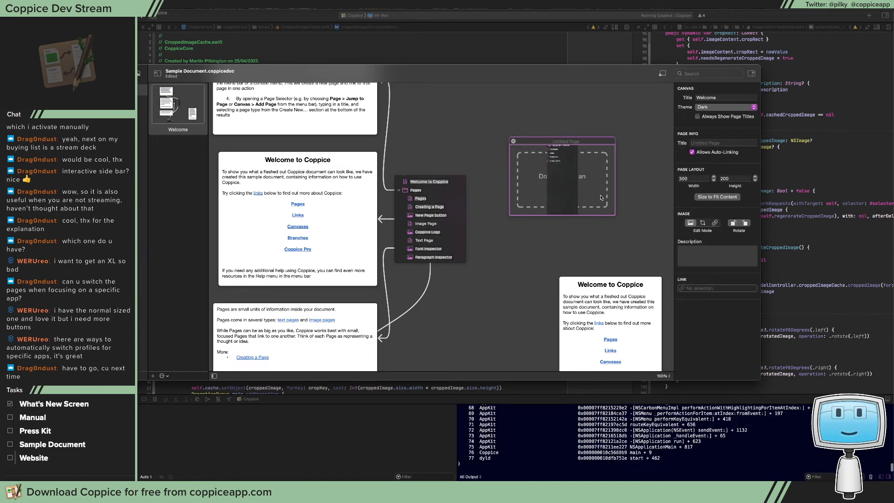
Enlarge the Xcode debug console and examine the assertion failure's backtrace
{"action": "scroll", "coordinate": [589, 417], "scroll_direction": "up", "scroll_amount": 5}
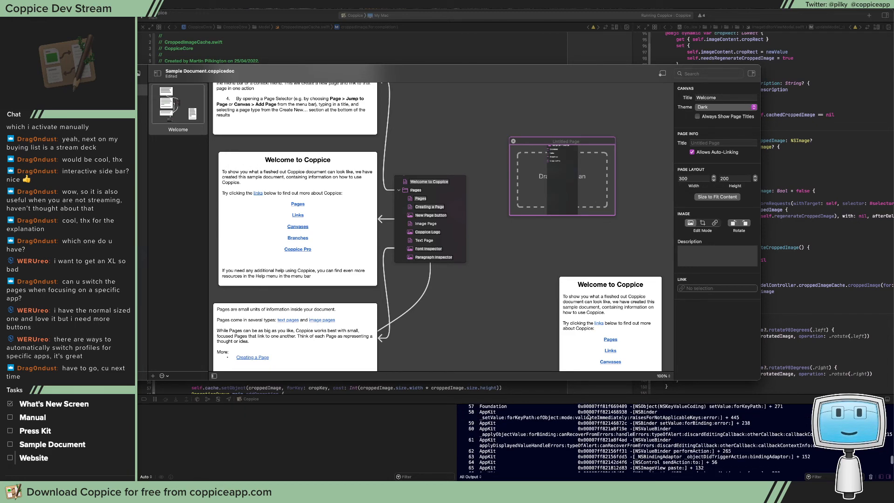
{"action": "scroll", "coordinate": [589, 417], "scroll_direction": "up", "scroll_amount": 8}
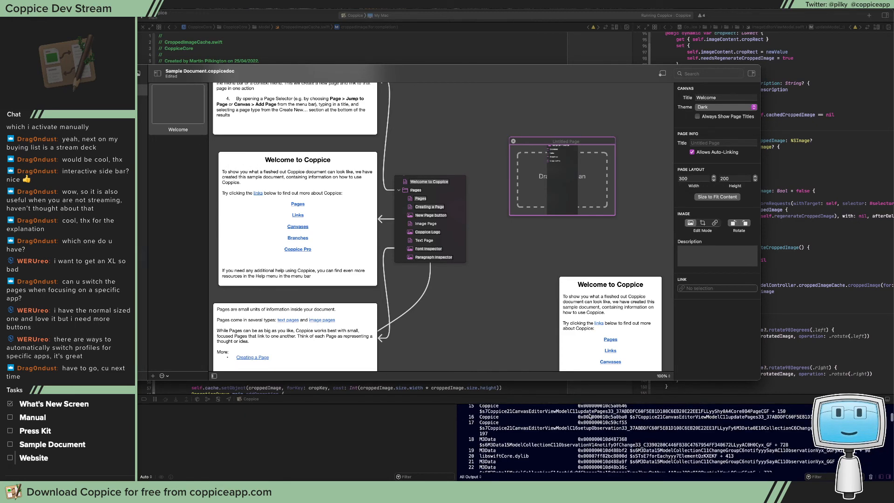
{"action": "left_click", "coordinate": [581, 398]}
{"action": "left_click_drag", "start_coordinate": [581, 398], "coordinate": [605, 132]}
{"action": "scroll", "coordinate": [627, 270], "scroll_direction": "up", "scroll_amount": 10}
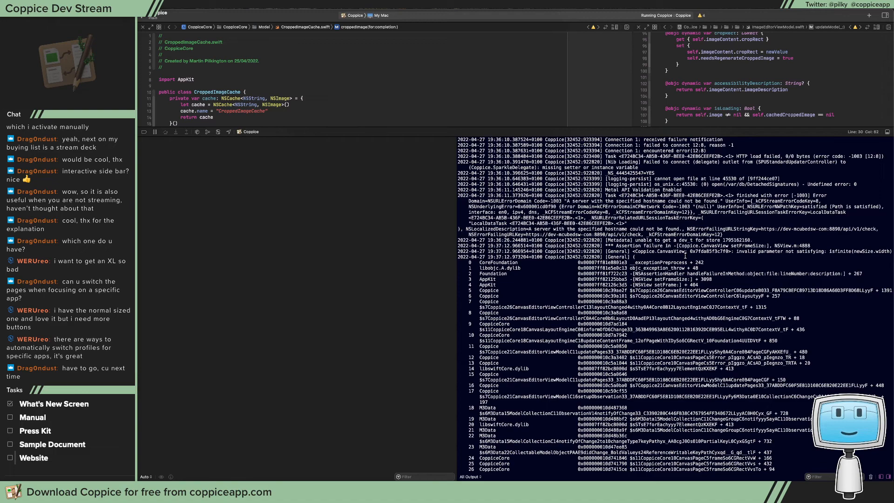
{"action": "scroll", "coordinate": [687, 267], "scroll_direction": "down", "scroll_amount": 15}
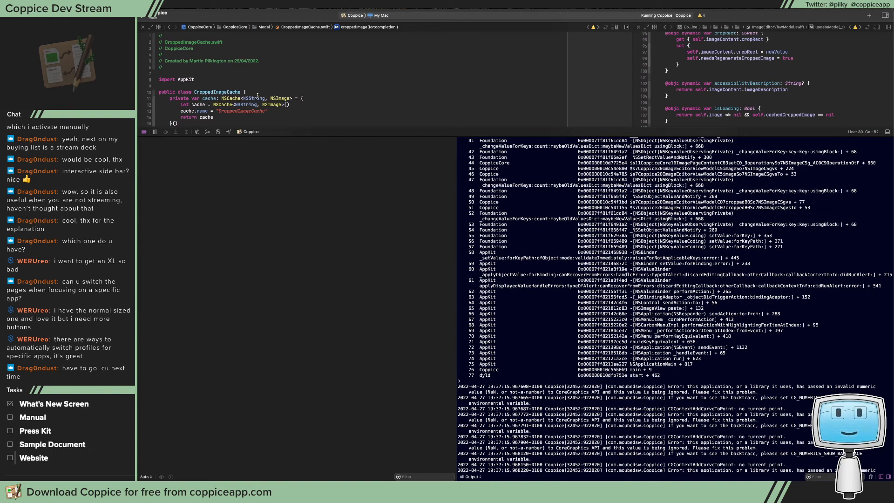
Delete the existing Xcode breakpoints and switch back to Coppice to trigger the exception
{"action": "key", "text": "Delete"}
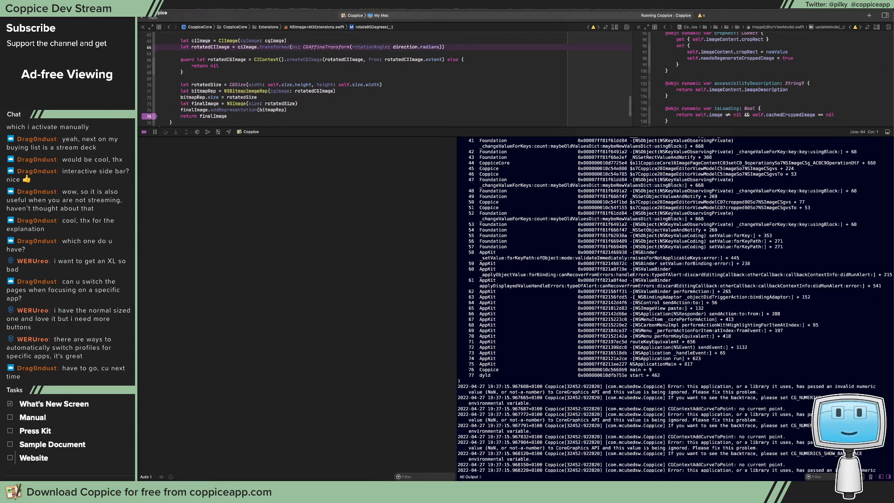
{"action": "key", "text": "Delete"}
{"action": "key", "text": "Delete"}
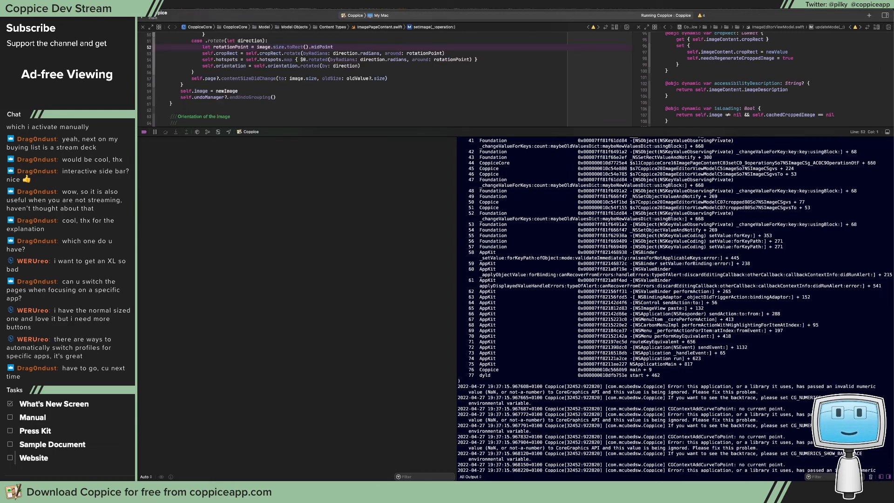
{"action": "key", "text": "super+Tab"}
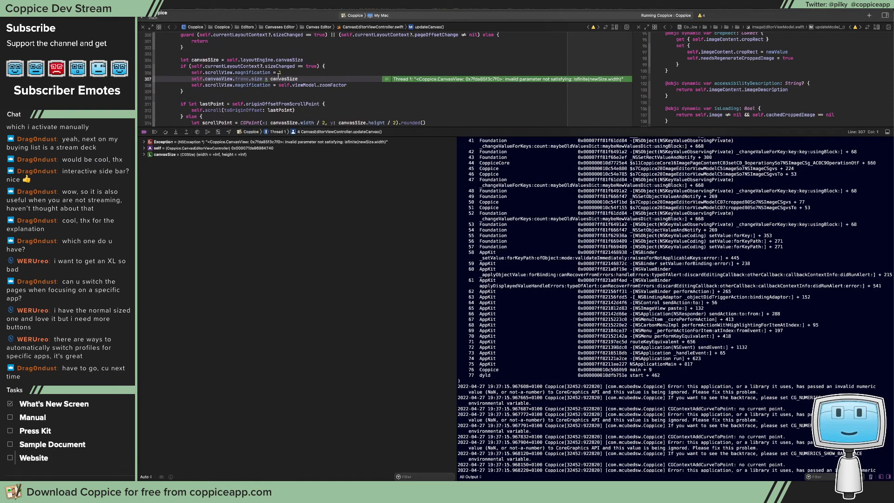
Print canvasSize in the debugger console with po canvasSize
{"action": "key", "text": "super+shift+c"}
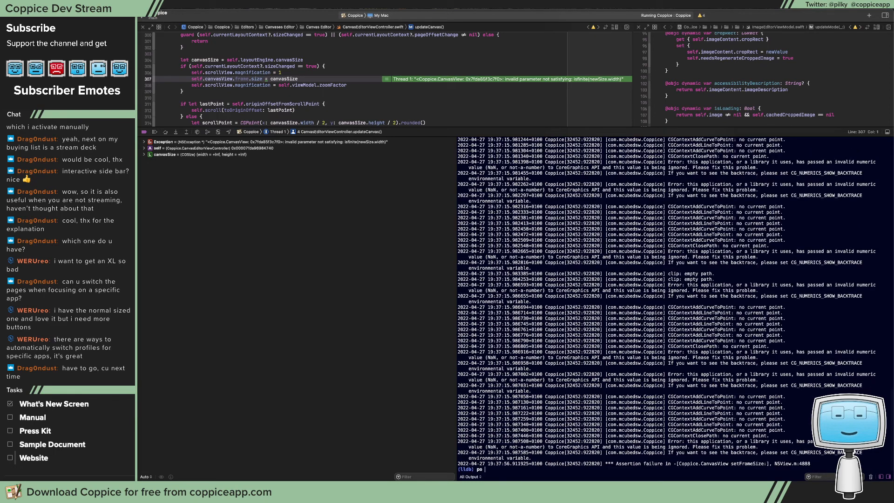
{"action": "type", "text": "po canvasS"}
{"action": "key", "text": "Return"}
{"action": "key", "text": "Return"}
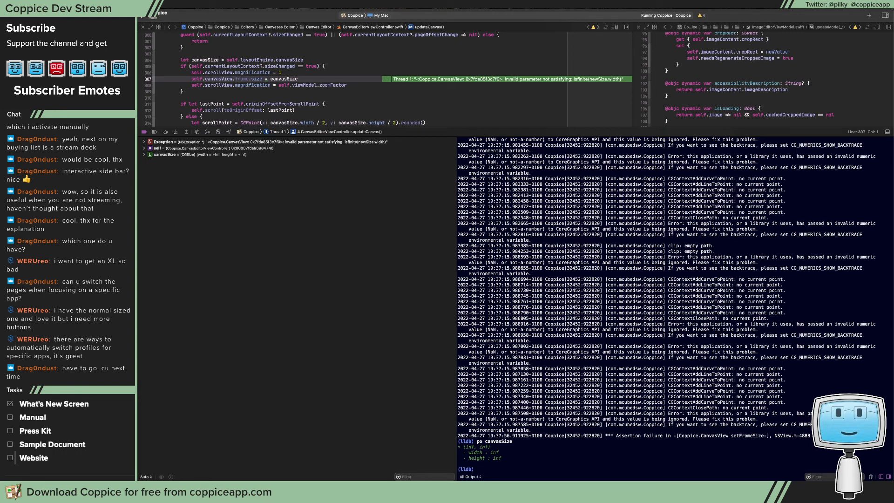
Enlarge the code editor and walk through the exception's stack frames from updateCanvas() down to CanvasView's mouseMoved(with:)
{"action": "key", "text": "Down"}
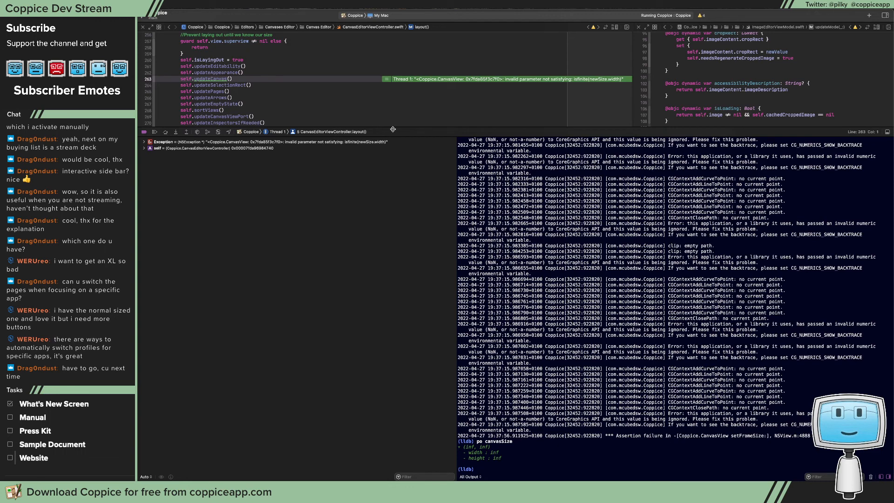
{"action": "left_click_drag", "start_coordinate": [392, 130], "coordinate": [392, 228]}
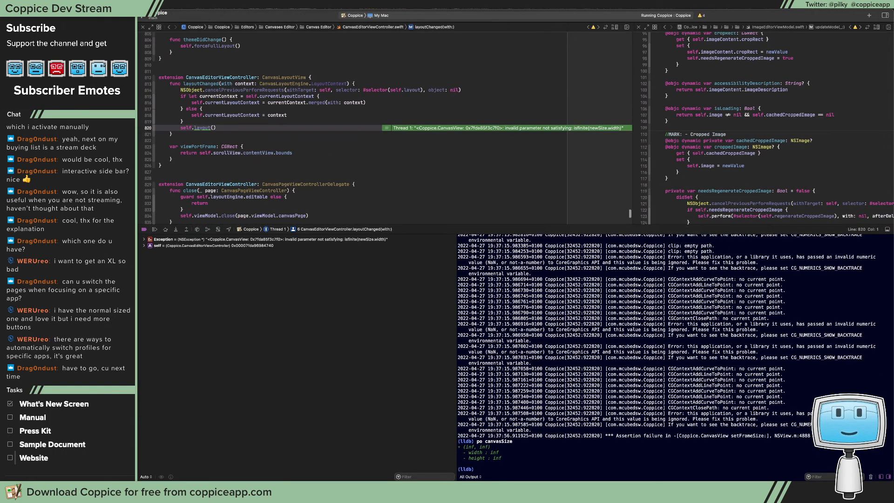
{"action": "key", "text": "Down"}
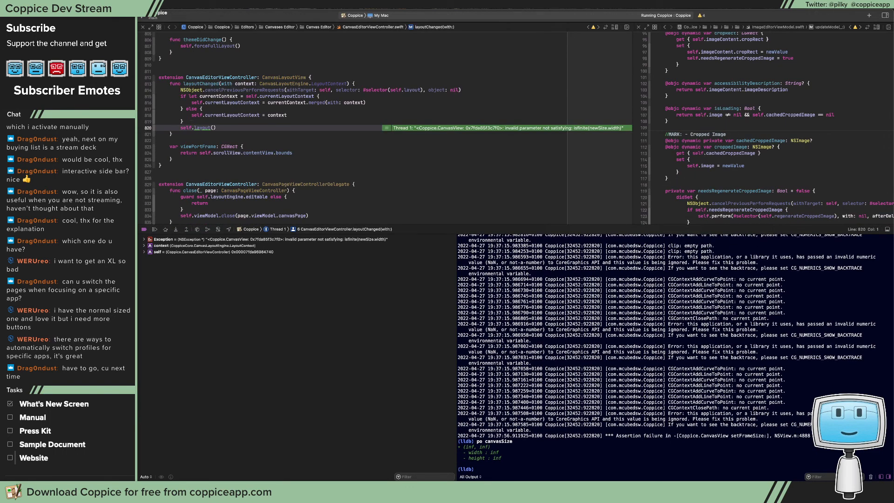
{"action": "key", "text": "Up"}
{"action": "key", "text": "Up"}
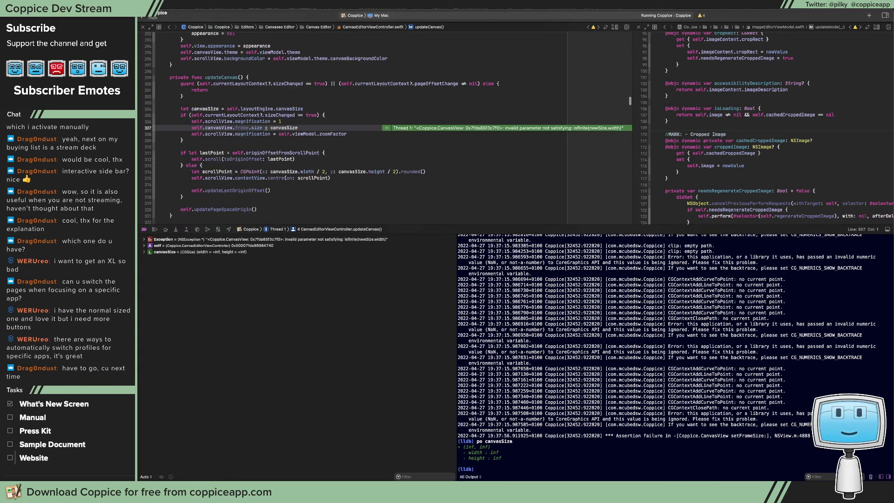
{"action": "key", "text": "Down"}
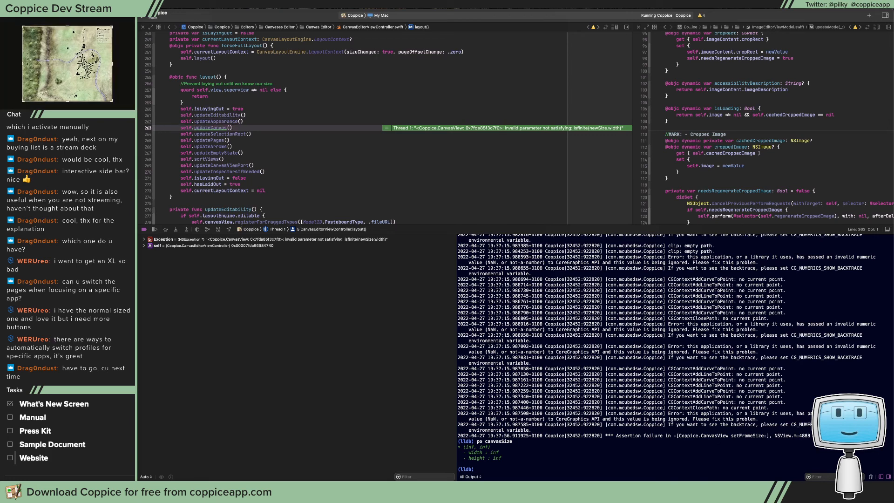
{"action": "key", "text": "Down"}
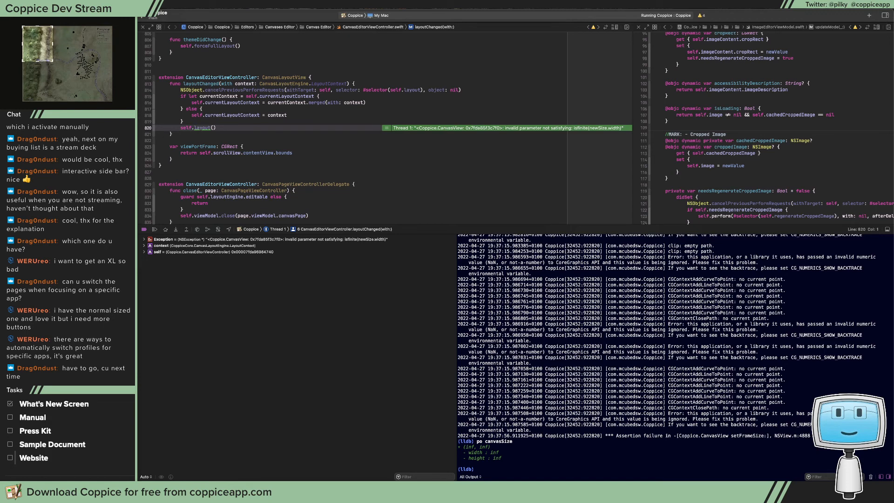
{"action": "key", "text": "Down"}
{"action": "key", "text": "Down"}
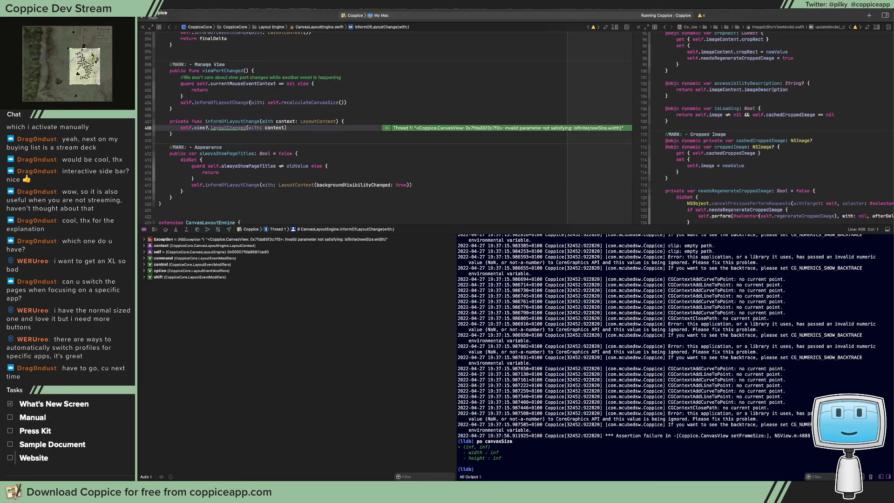
{"action": "key", "text": "Down"}
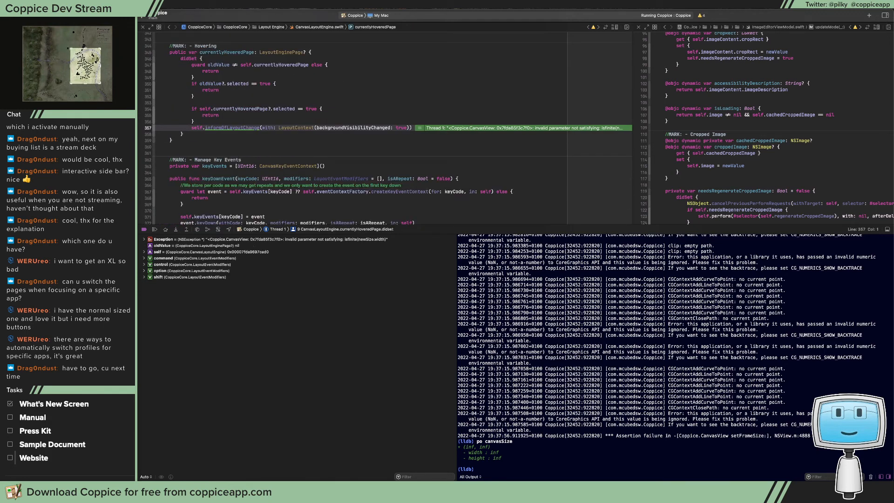
{"action": "key", "text": "Down"}
{"action": "key", "text": "Down"}
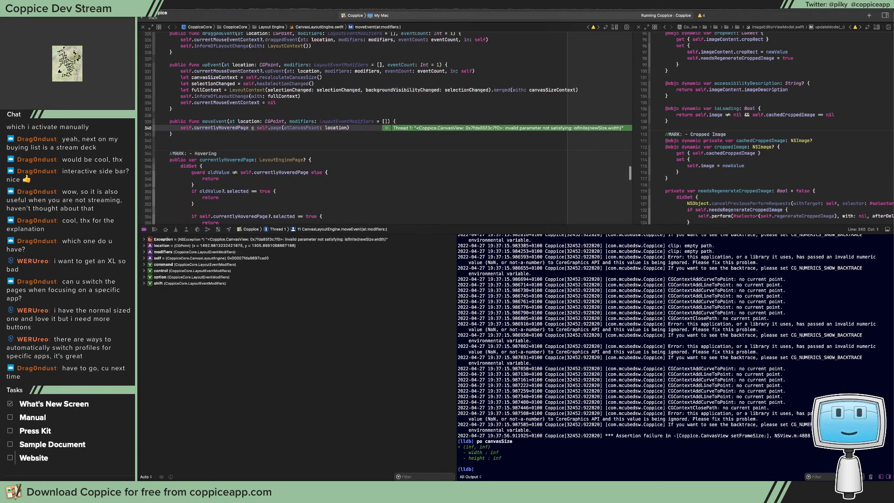
{"action": "key", "text": "Down"}
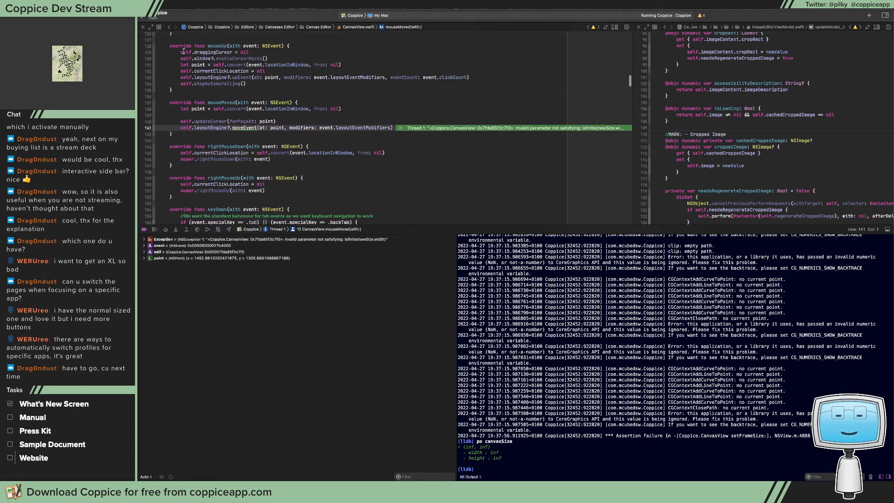
Rerun Coppice, paste the sidebar screenshot into the empty image page and move the page clear of the Welcome to Coppice page
{"action": "key", "text": "super+r"}
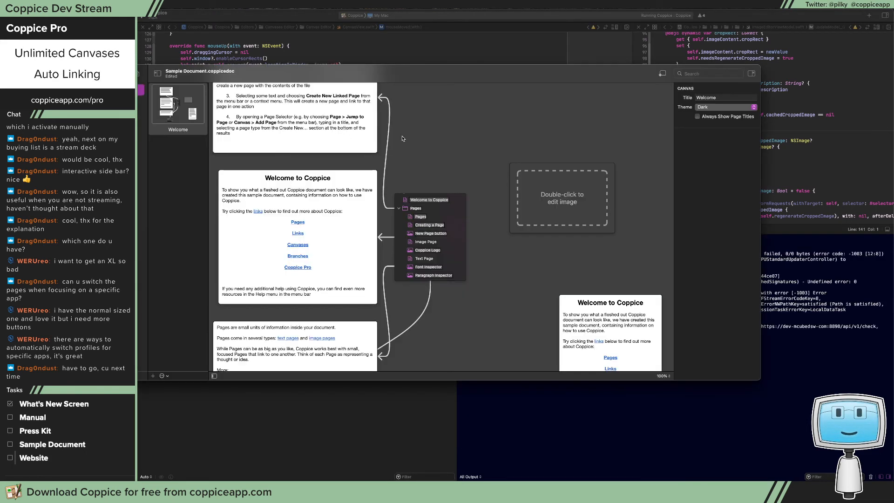
{"action": "left_click", "coordinate": [550, 201]}
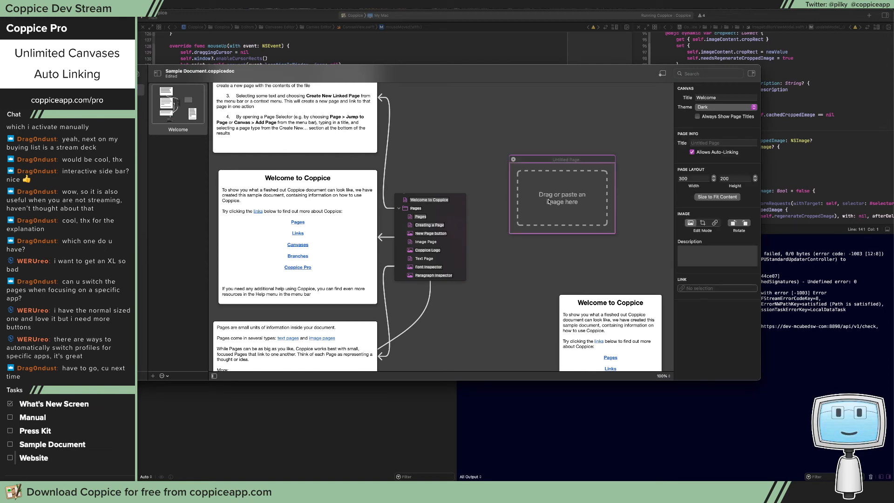
{"action": "key", "text": "super+v"}
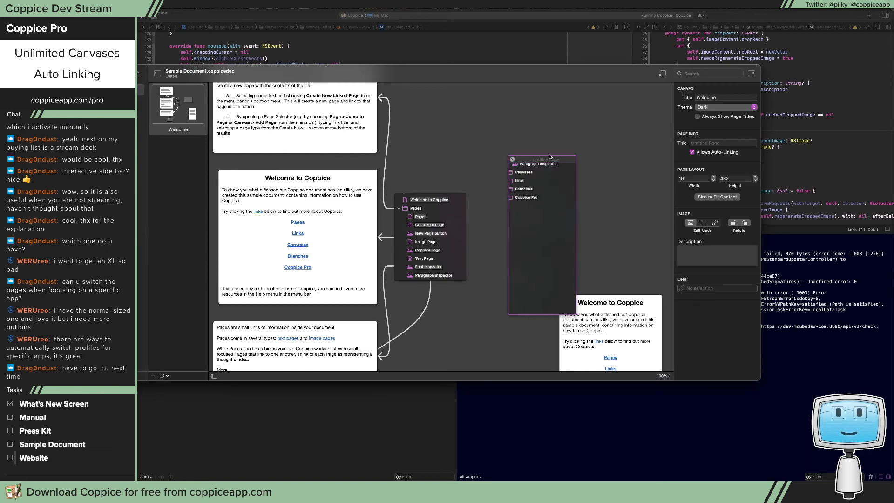
{"action": "left_click_drag", "start_coordinate": [550, 157], "coordinate": [520, 107]}
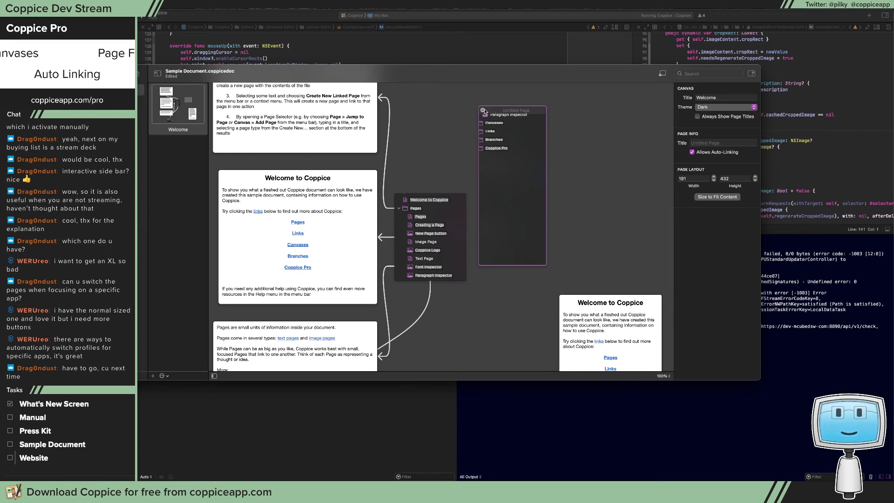
Replace the pasted page with a new, enlarged image page in the canvas's empty area and paste the screenshot into it
{"action": "left_click", "coordinate": [483, 111]}
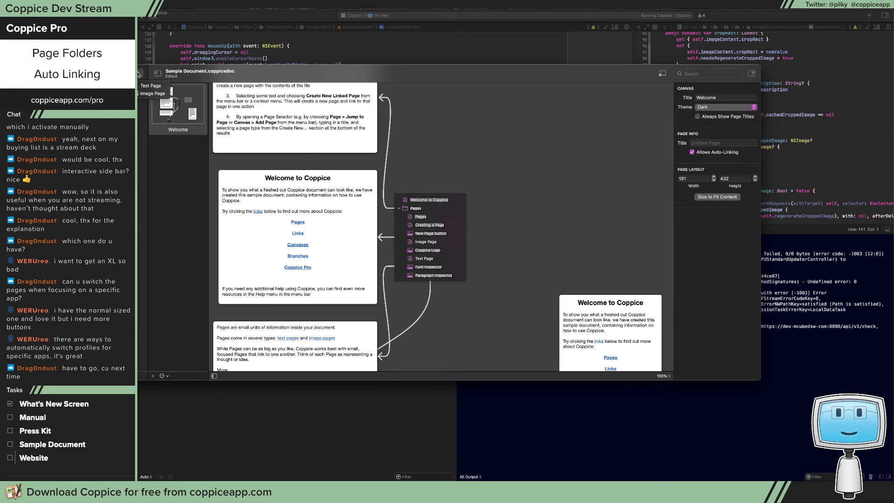
{"action": "left_click", "coordinate": [152, 93]}
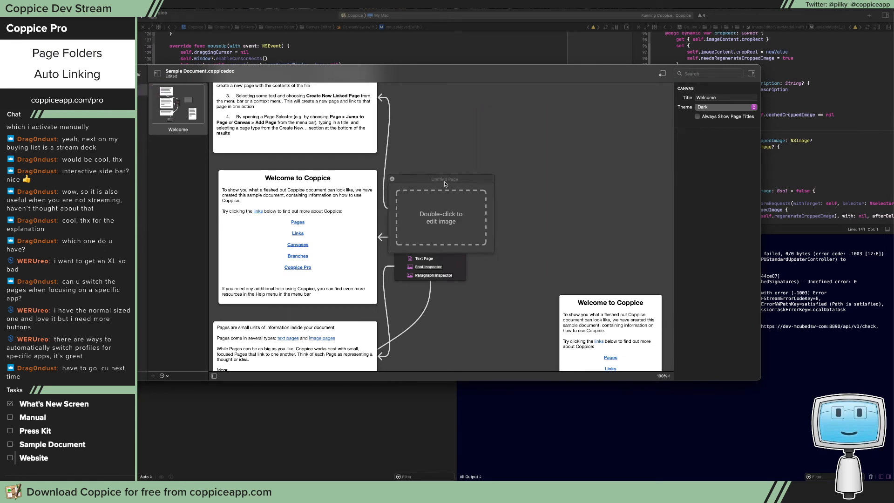
{"action": "left_click_drag", "start_coordinate": [445, 184], "coordinate": [533, 133]}
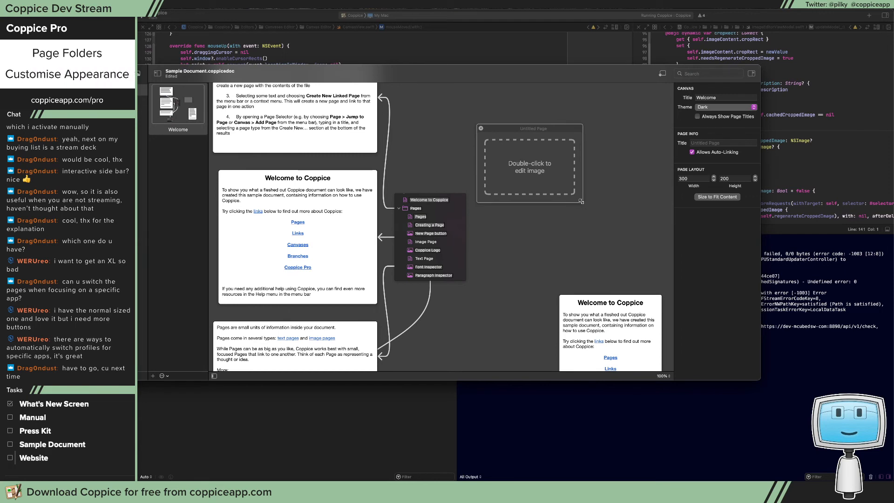
{"action": "left_click_drag", "start_coordinate": [581, 201], "coordinate": [607, 218]}
{"action": "left_click", "coordinate": [555, 182]}
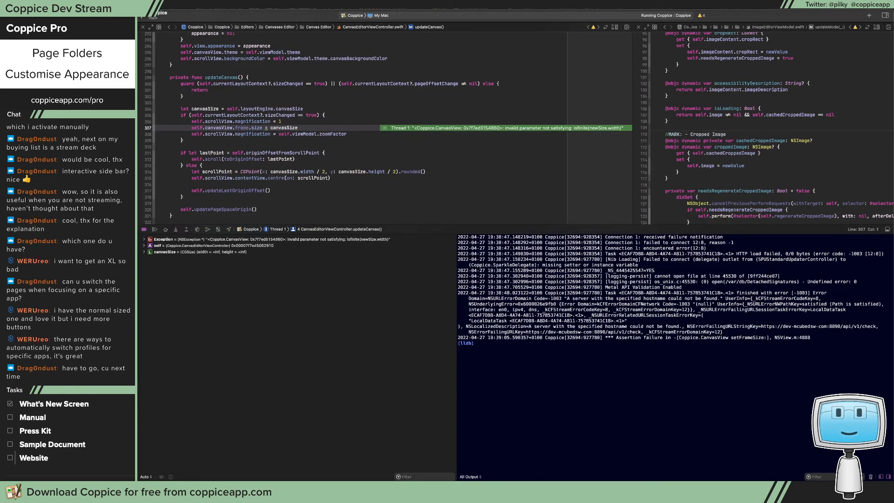
Open the croppedImage.setter stack frame and print the pasted image's size in the debugger console with po newValue?.size
{"action": "left_click", "coordinate": [70, 140]}
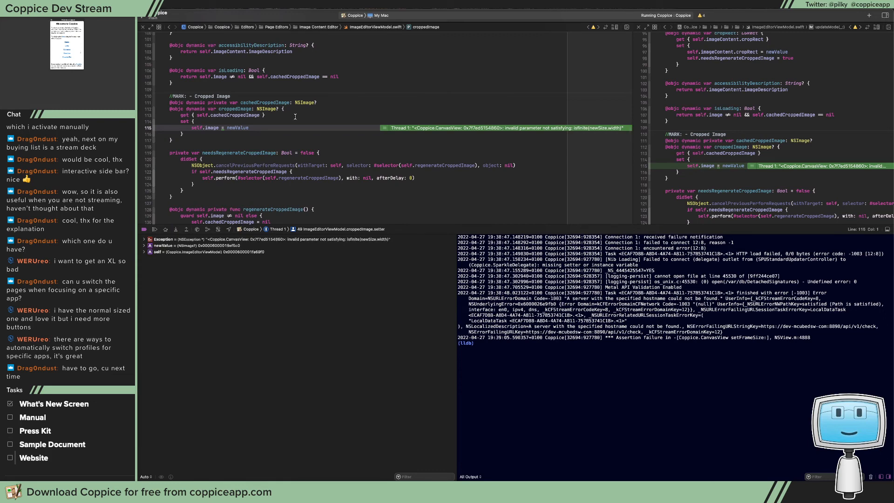
{"action": "mouse_move", "coordinate": [237, 127]}
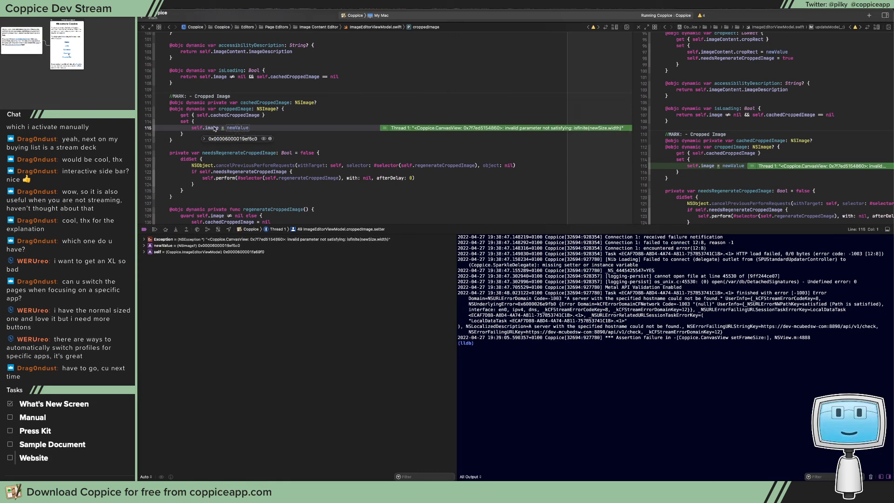
{"action": "left_click", "coordinate": [263, 139]}
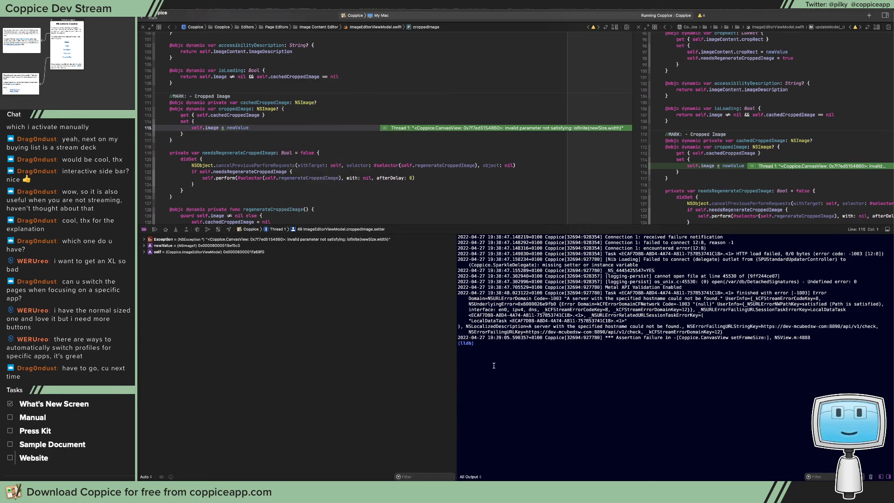
{"action": "left_click", "coordinate": [514, 364]}
{"action": "type", "text": "po newValue?.size"}
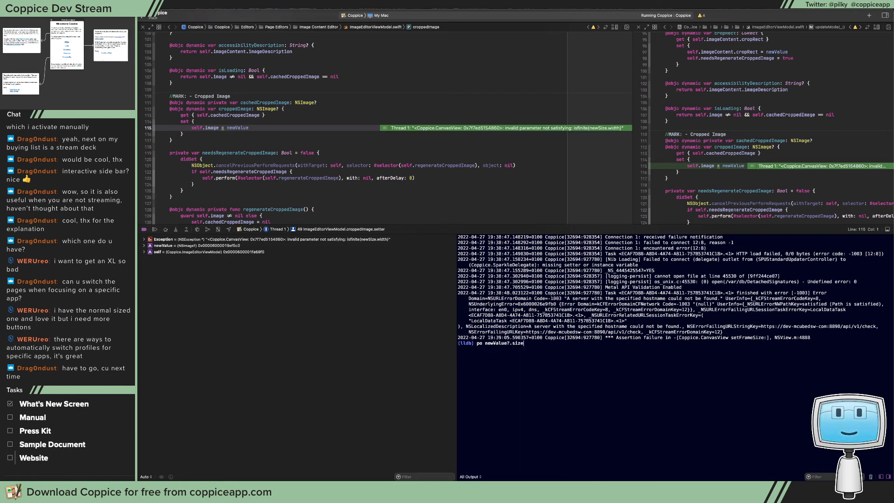
{"action": "key", "text": "Return"}
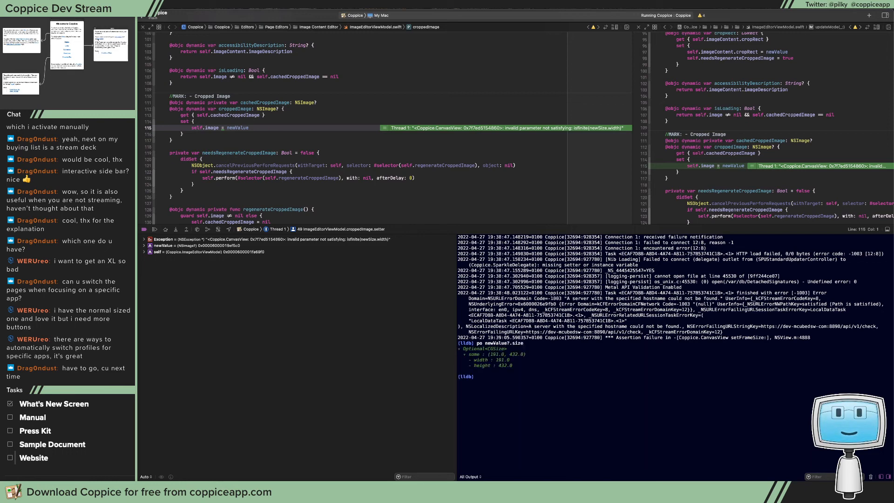
Walk through the stack frames from the image setter to CanvasPage's frame didSet, then return to ImagePageContent's setImage(_:operation:)
{"action": "key", "text": "Up"}
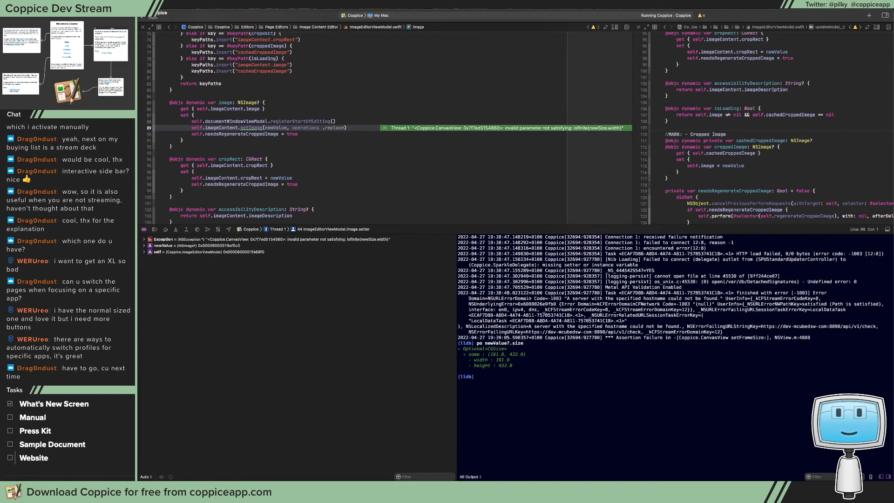
{"action": "key", "text": "Up"}
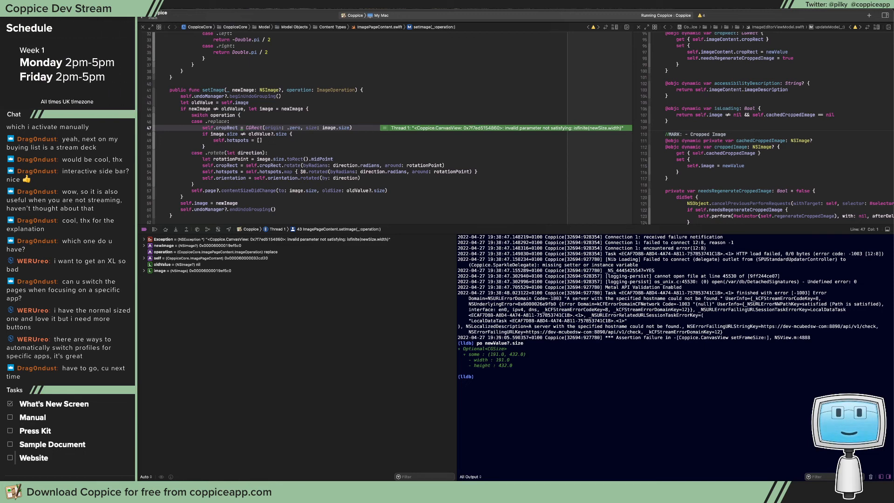
{"action": "key", "text": "Up"}
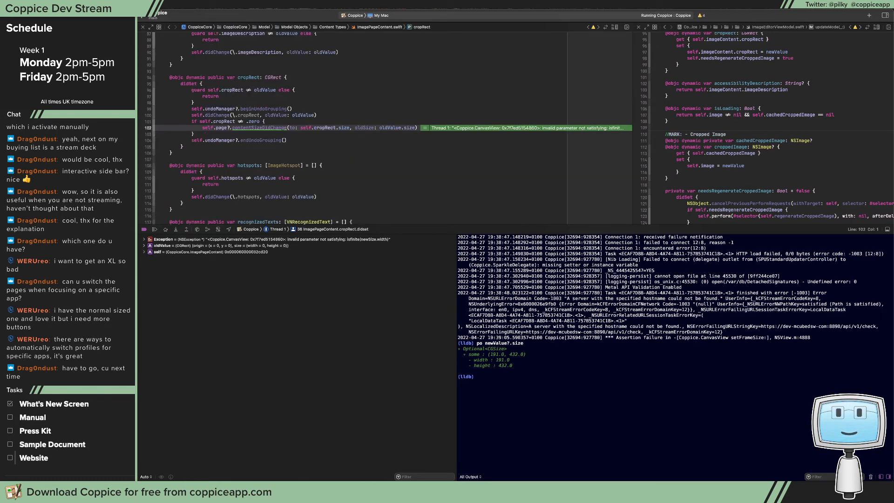
{"action": "key", "text": "Up"}
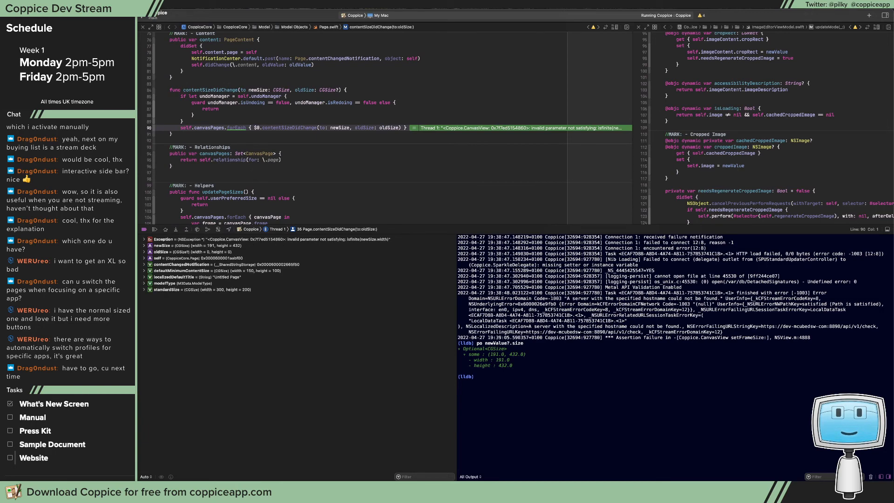
{"action": "key", "text": "Up"}
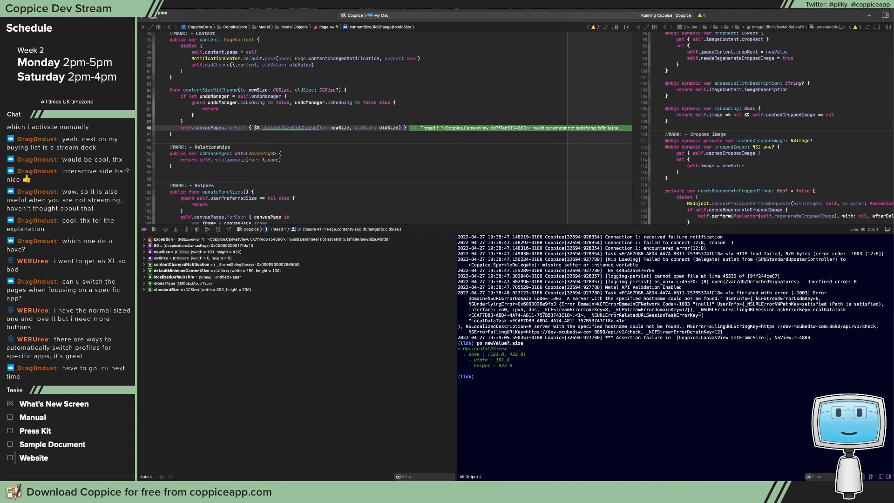
{"action": "key", "text": "Up"}
{"action": "key", "text": "Up"}
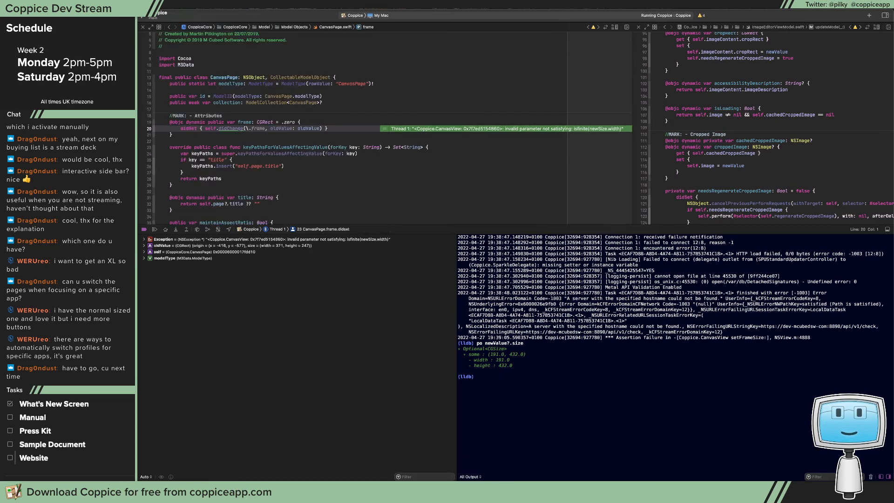
{"action": "key", "text": "Down"}
{"action": "key", "text": "Down"}
{"action": "key", "text": "Down"}
{"action": "key", "text": "Down"}
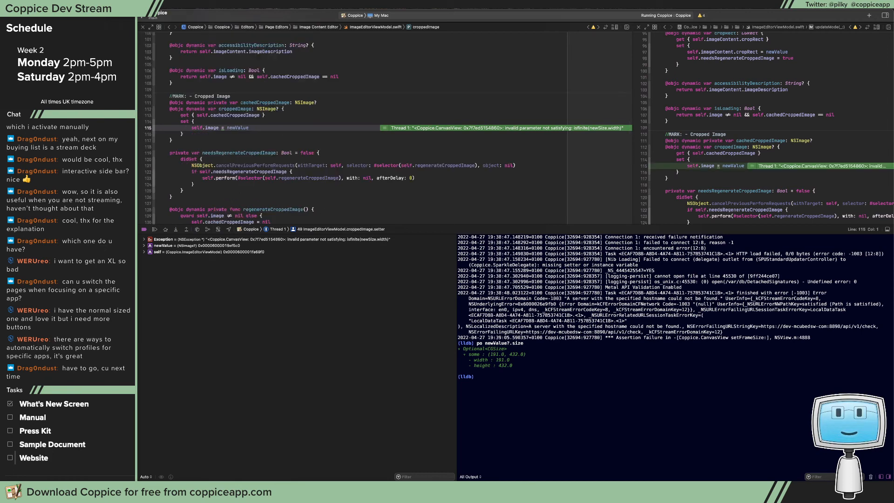
{"action": "key", "text": "Up"}
{"action": "key", "text": "Up"}
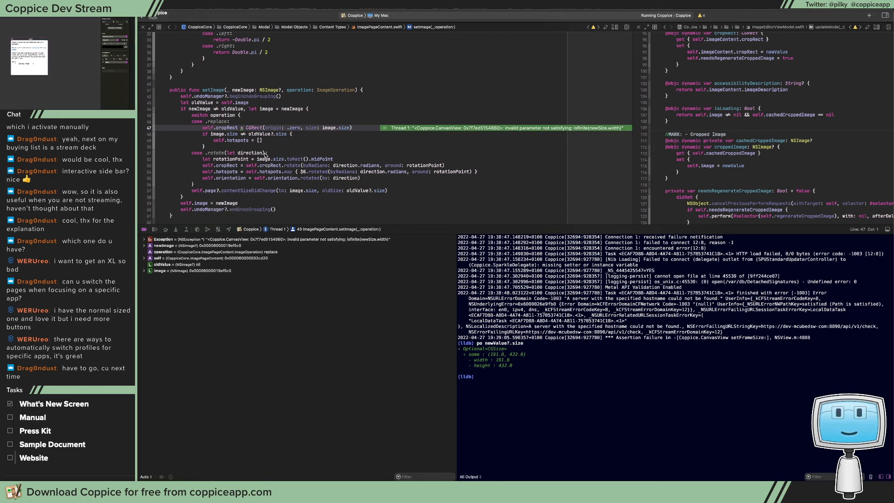
In setImage(_:operation:), move the self.image = newImage assignment from after the if block to directly below let oldValue = self.image
{"action": "left_click", "coordinate": [267, 104]}
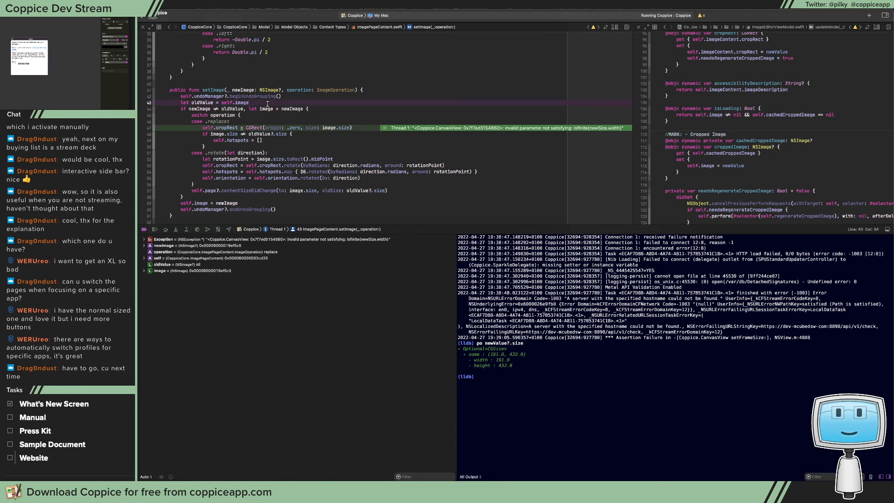
{"action": "key", "text": "Return"}
{"action": "type", "text": "self.imag"}
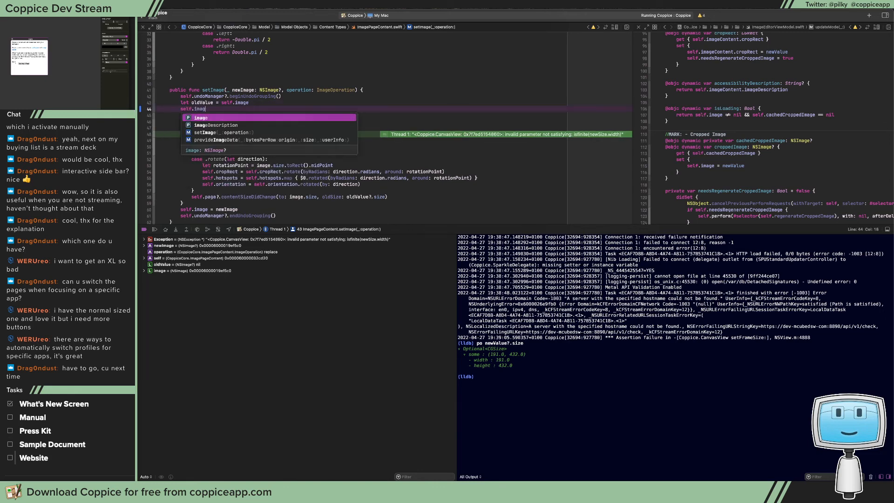
{"action": "type", "text": "e = newImage"}
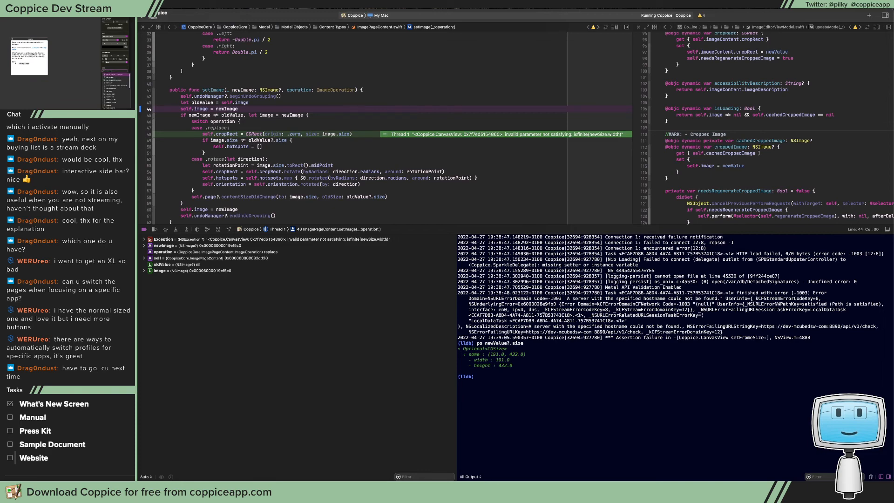
{"action": "left_click", "coordinate": [263, 210]}
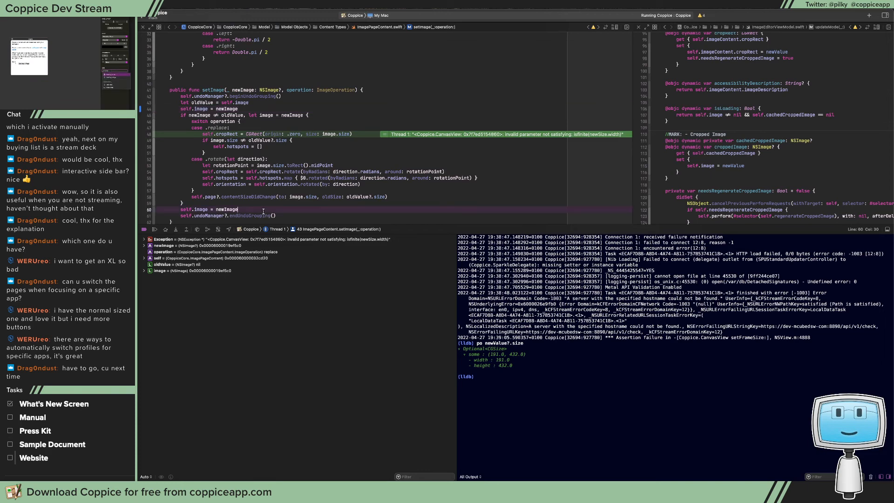
{"action": "key", "text": "super+BackSpace"}
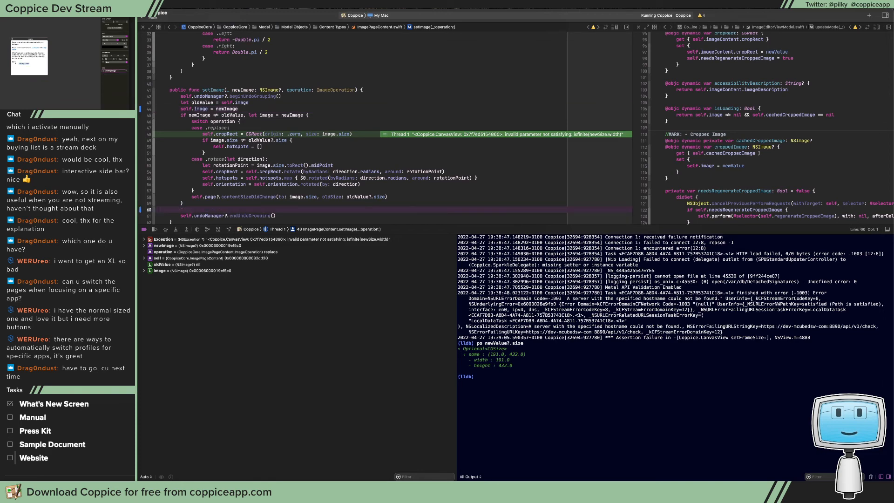
{"action": "key", "text": "BackSpace"}
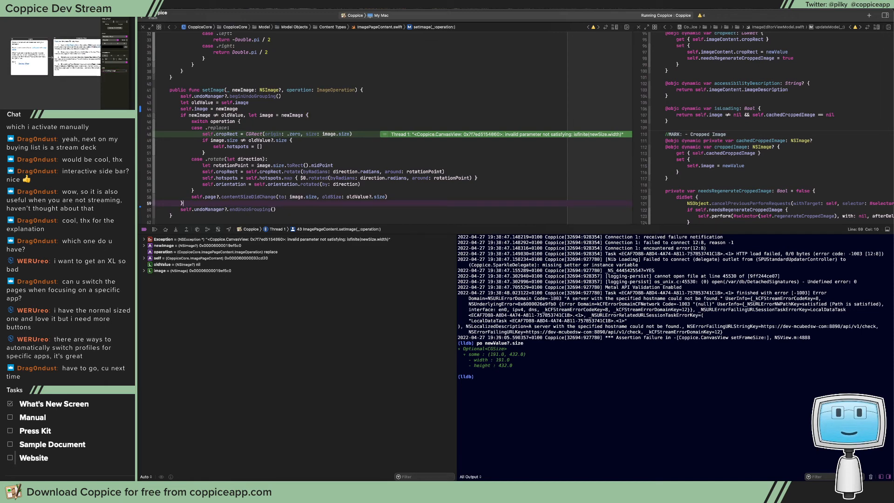
Stop and rerun Coppice, paste the sidebar screenshot into the empty image page and move that page higher on the canvas
{"action": "key", "text": "super+period"}
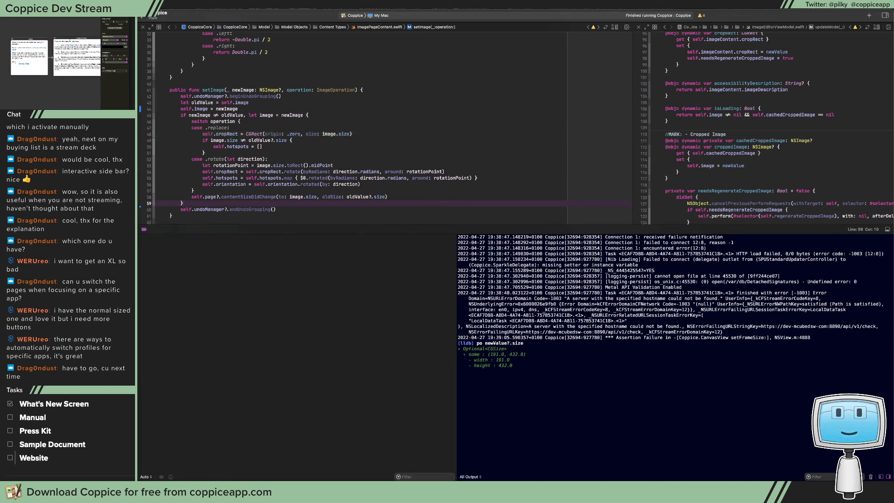
{"action": "key", "text": "super+r"}
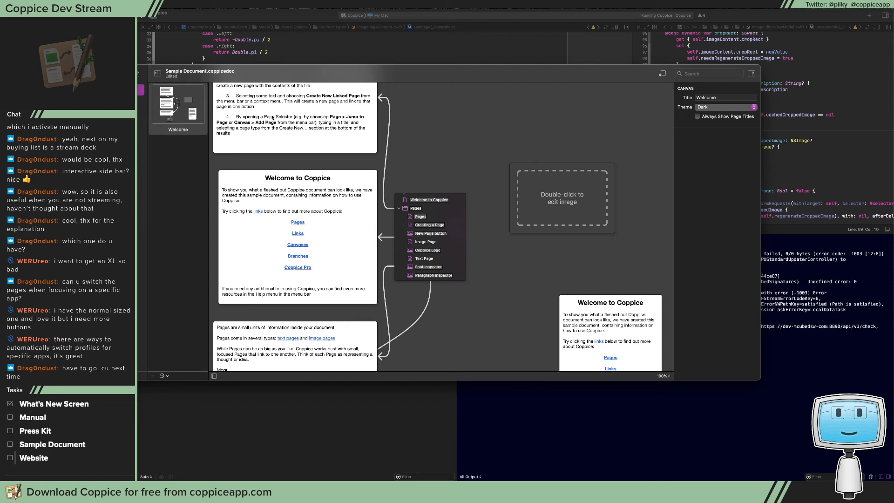
{"action": "double_click", "coordinate": [573, 202]}
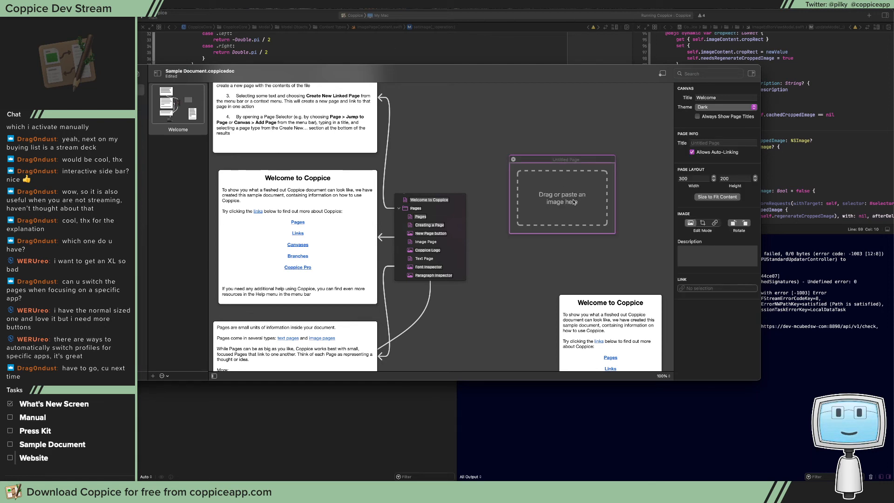
{"action": "key", "text": "super+v"}
{"action": "left_click_drag", "start_coordinate": [565, 158], "coordinate": [551, 110]}
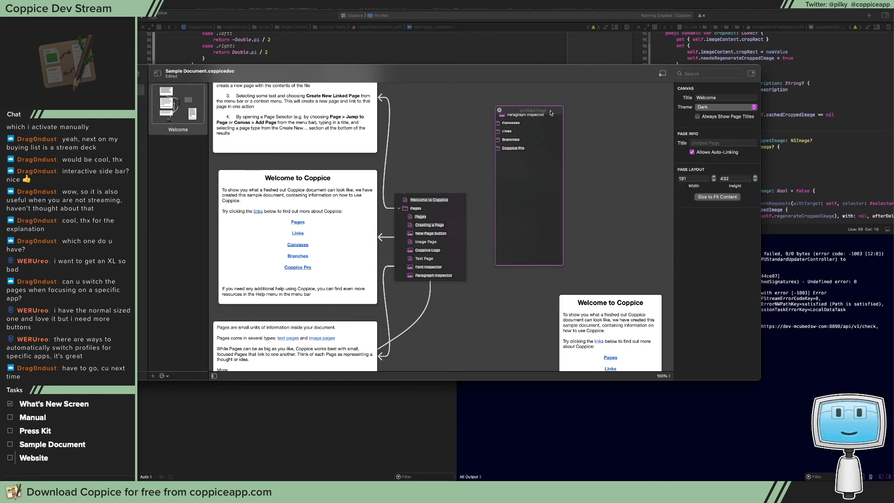
{"action": "left_click", "coordinate": [143, 75]}
{"action": "left_click", "coordinate": [153, 93]}
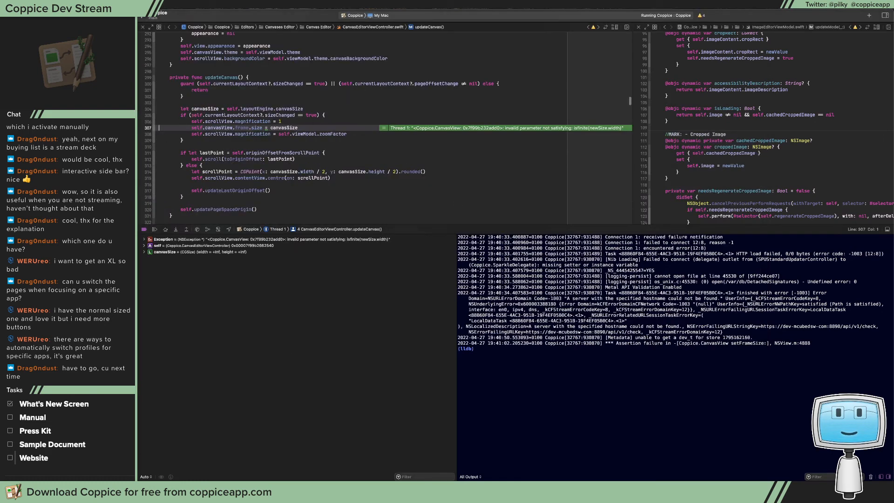
Inspect the Page.contentSizeDidChange stack frames and print newSize and oldSize in the debugger console
{"action": "left_click", "coordinate": [69, 233]}
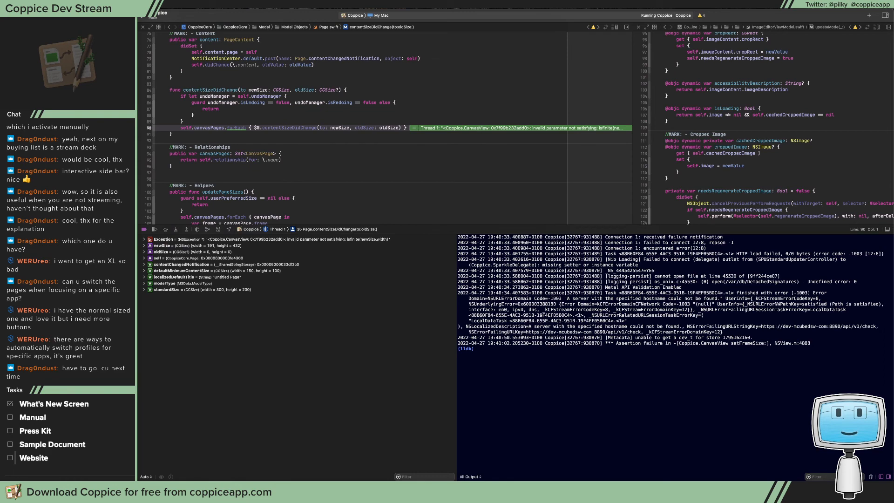
{"action": "key", "text": "Up"}
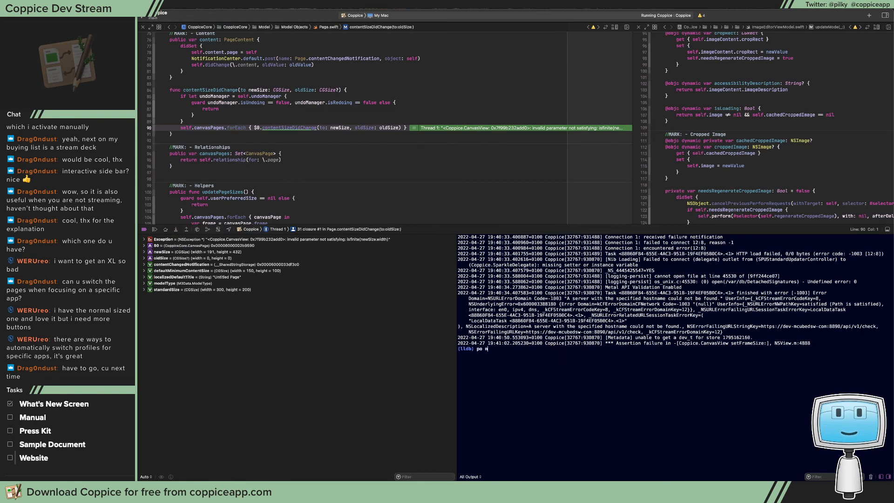
{"action": "type", "text": "ewSize"}
{"action": "key", "text": "Return"}
{"action": "type", "text": "po oldSize"}
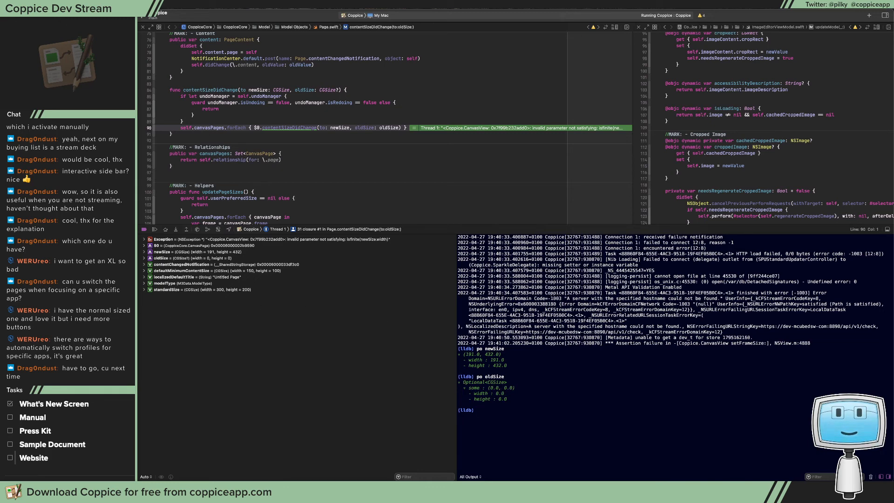
In CanvasPage's contentSizeDidChange(to:oldSize:), add the condition oldSize != .zero to the if let oldSize check and stop the running app
{"action": "key", "text": "Up"}
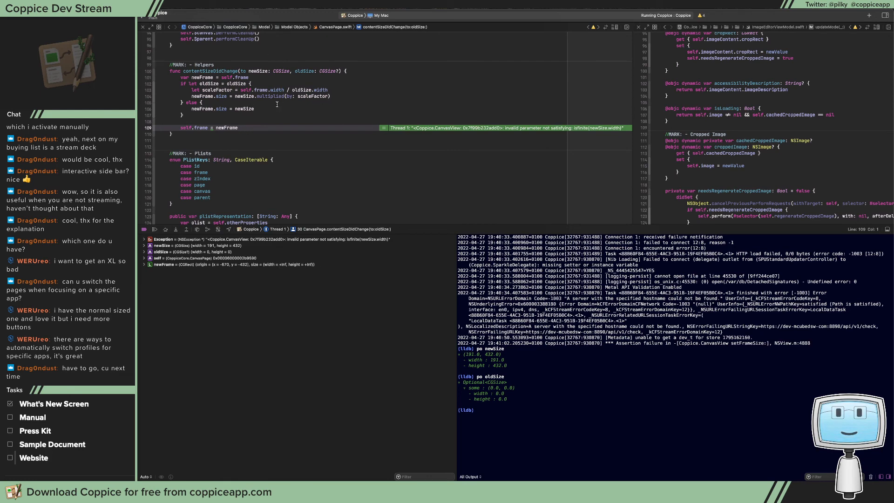
{"action": "left_click", "coordinate": [303, 89]}
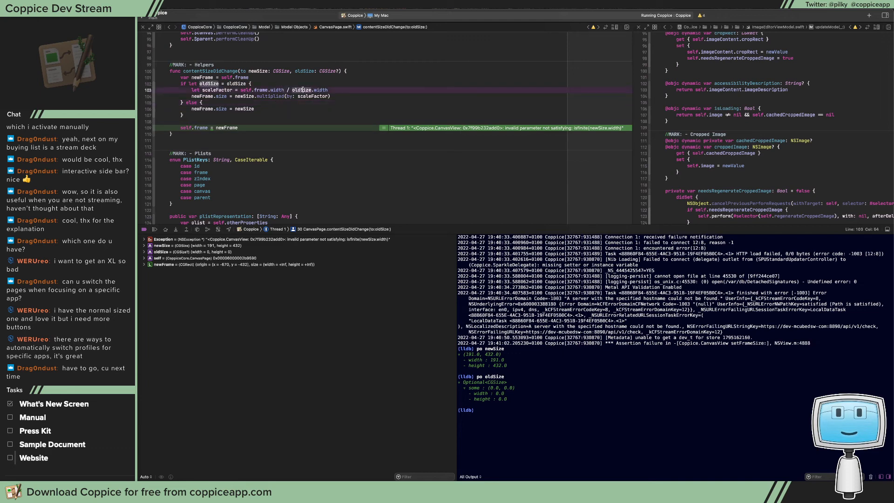
{"action": "double_click", "coordinate": [302, 90]}
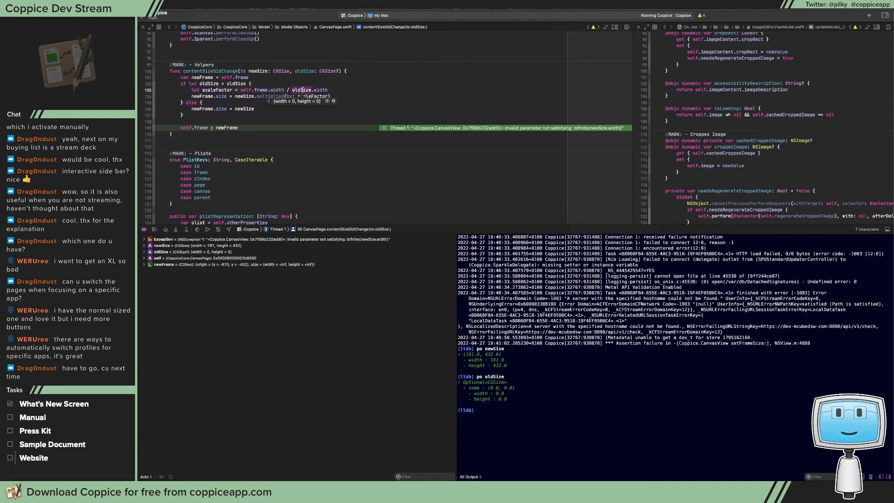
{"action": "left_click", "coordinate": [252, 78]}
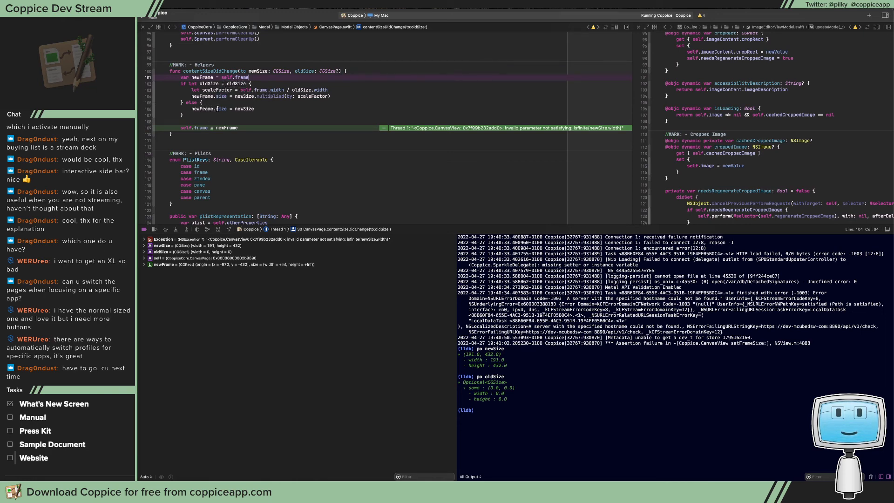
{"action": "left_click", "coordinate": [246, 84]}
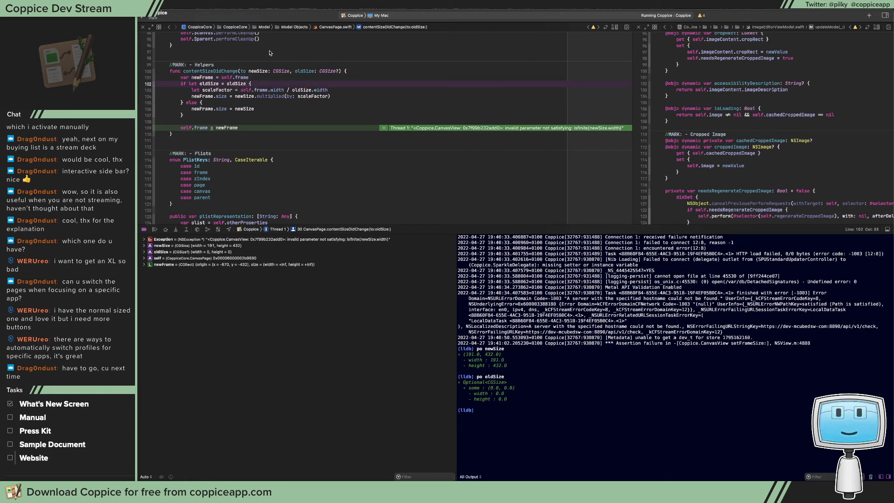
{"action": "type", "text": ", oldSize"}
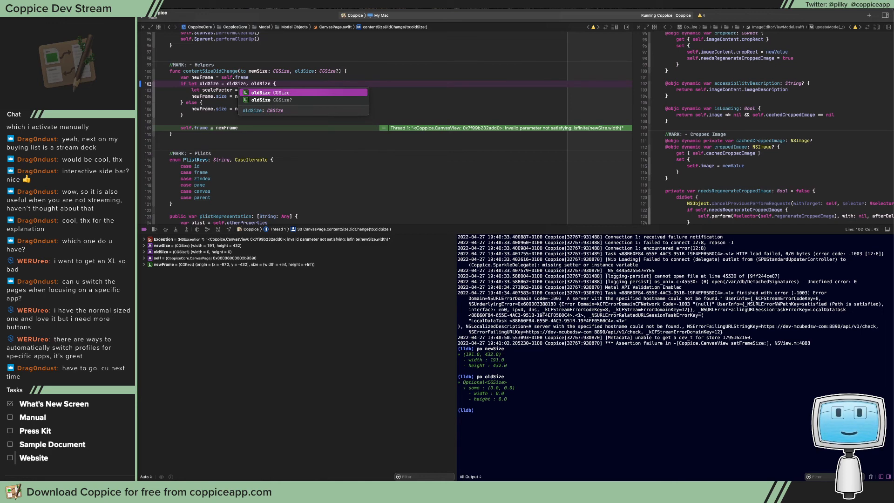
{"action": "type", "text": " != .ze"}
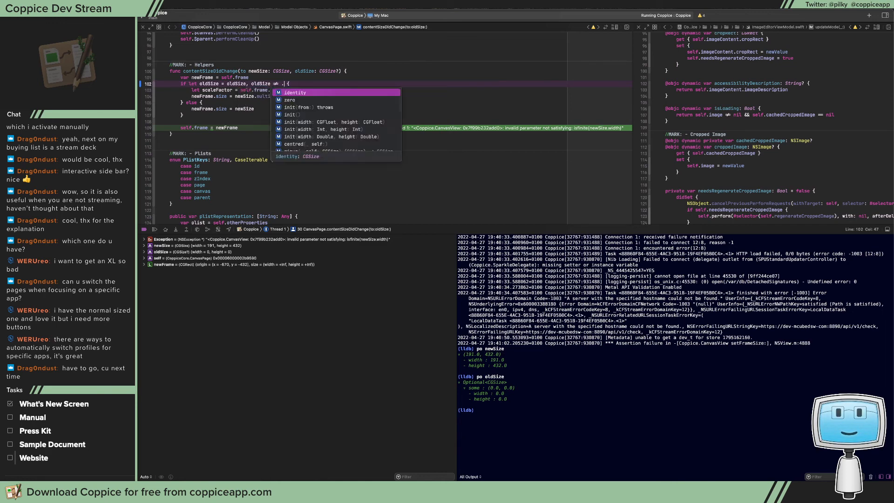
{"action": "key", "text": "Return"}
{"action": "key", "text": "super+period"}
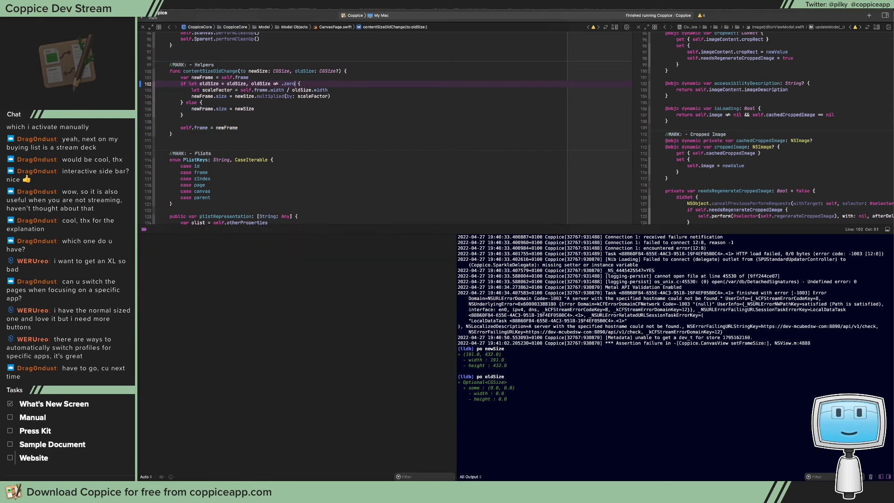
Rerun Coppice, test pasting the sidebar screenshot into an empty image page on the Welcome canvas, and quit the app
{"action": "key", "text": "super+r"}
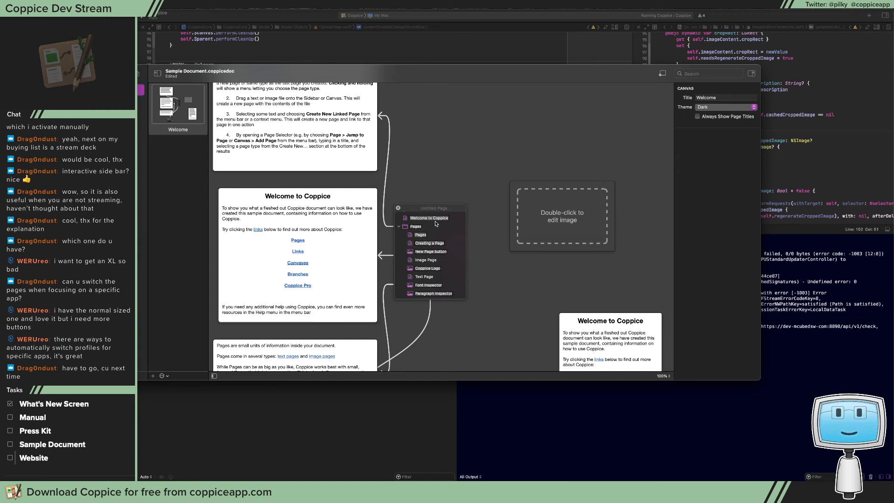
{"action": "left_click_drag", "start_coordinate": [140, 74], "coordinate": [150, 95]}
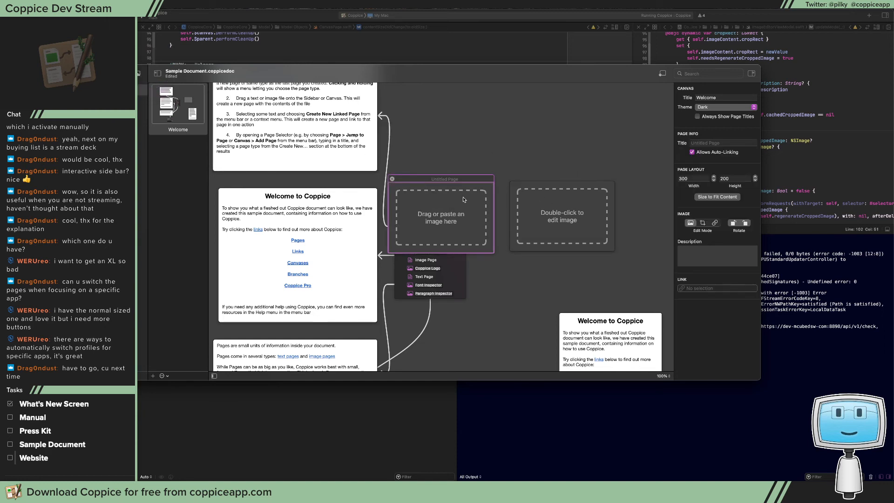
{"action": "key", "text": "Delete"}
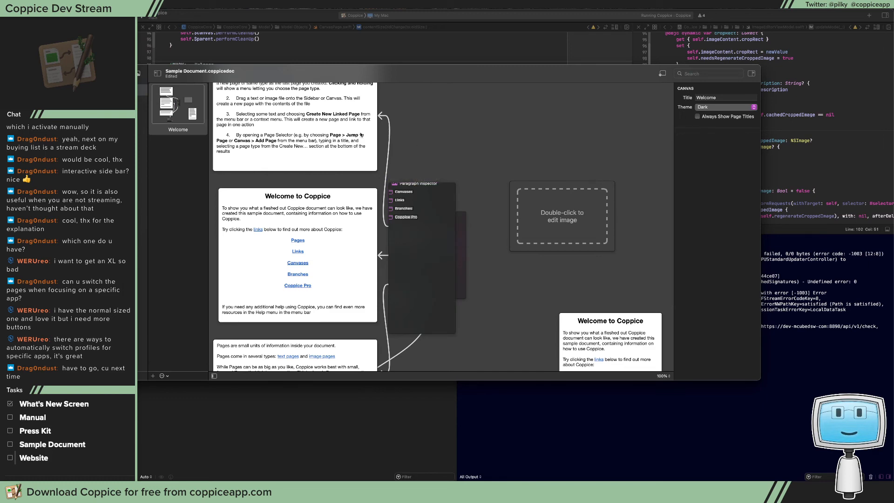
{"action": "left_click_drag", "start_coordinate": [261, 71], "coordinate": [321, 118]}
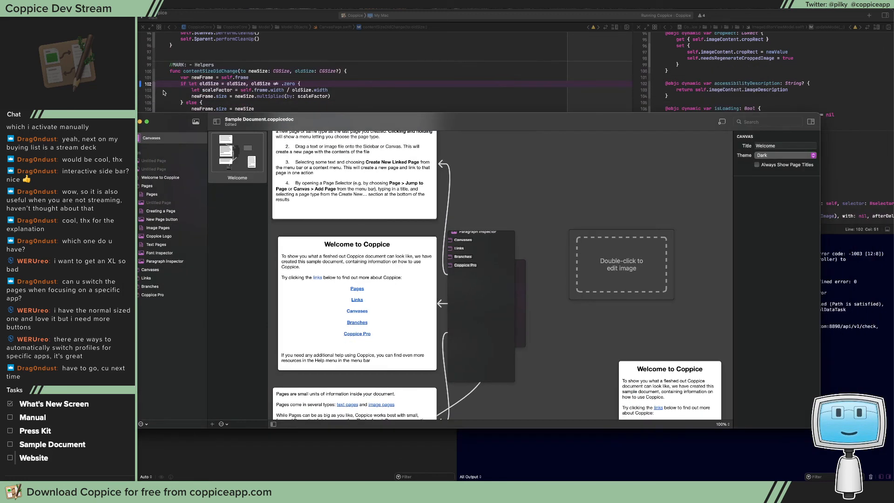
{"action": "key", "text": "super+q"}
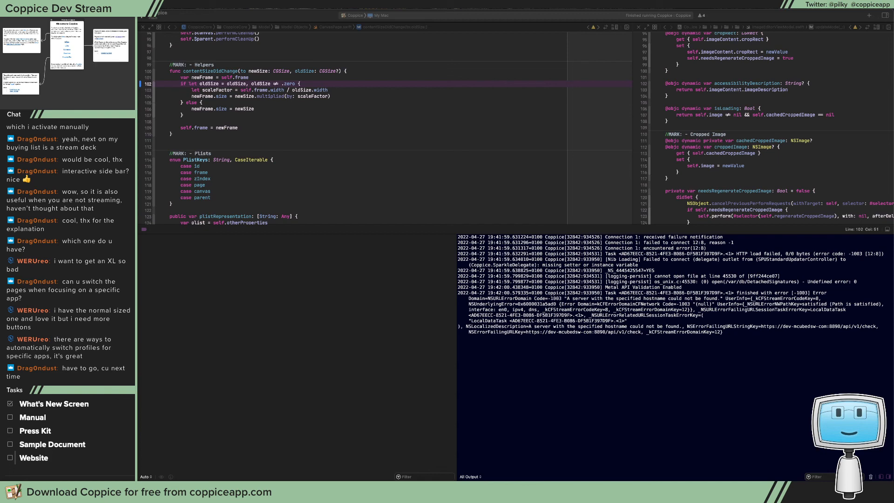
Hide Xcode's debug area and check the Update Manual issue in Jira before returning to the code
{"action": "left_click", "coordinate": [489, 176]}
{"action": "key", "text": "super+shift+y"}
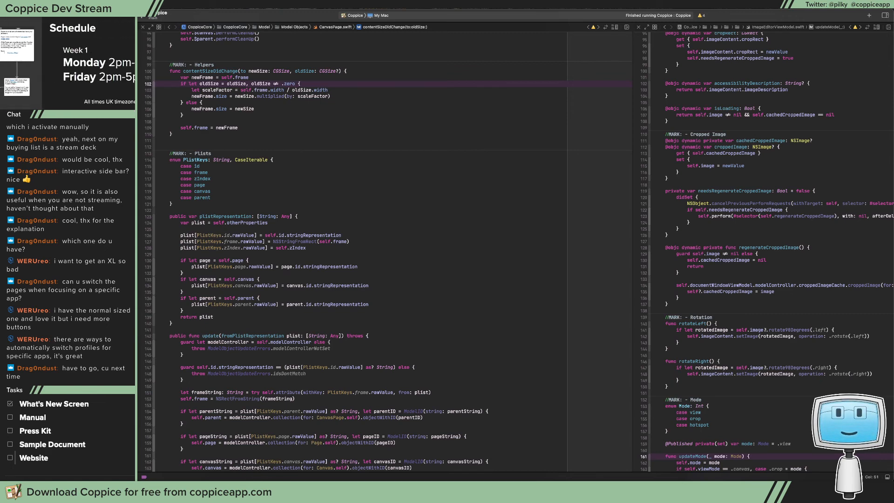
{"action": "key", "text": "super+Tab"}
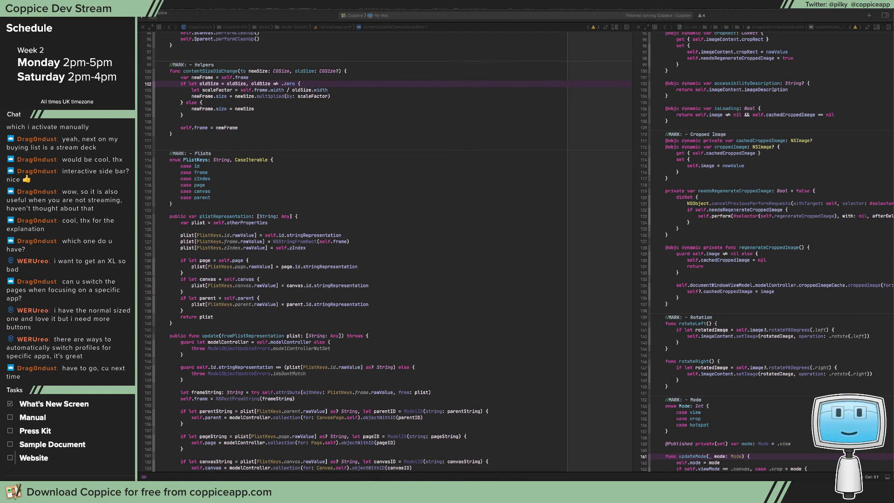
{"action": "left_click_drag", "start_coordinate": [661, 142], "coordinate": [754, 130]}
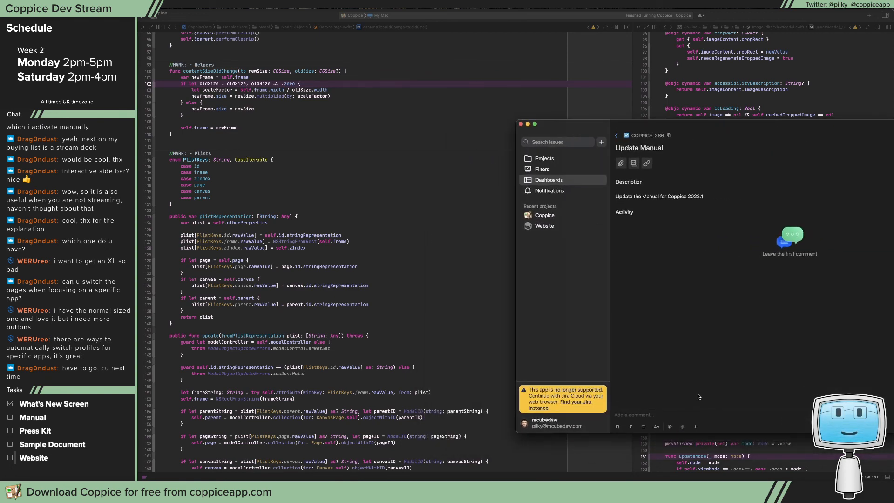
{"action": "left_click", "coordinate": [346, 266]}
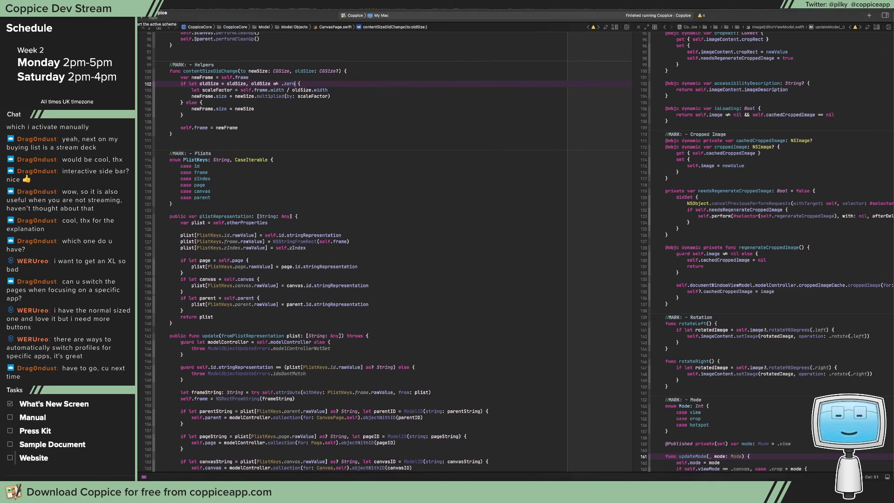
Run Coppice again, open the Coppice Help user guide and enlarge the help window
{"action": "key", "text": "super+r"}
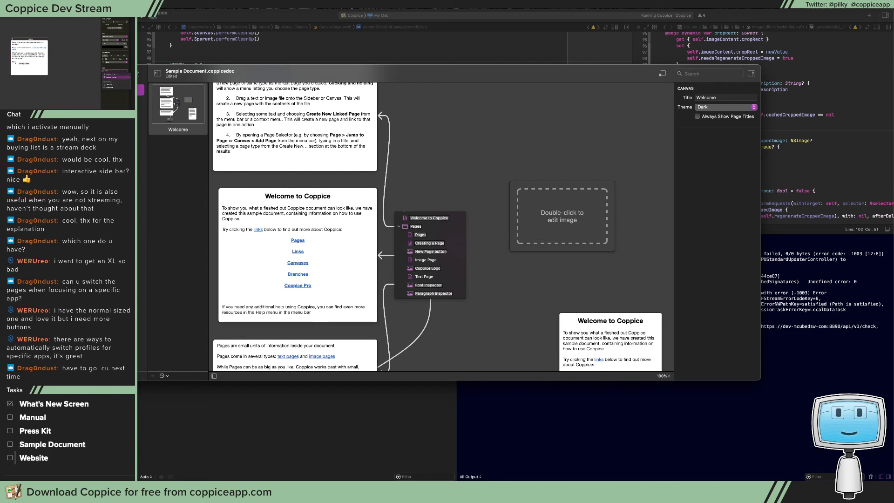
{"action": "left_click", "coordinate": [214, 4]}
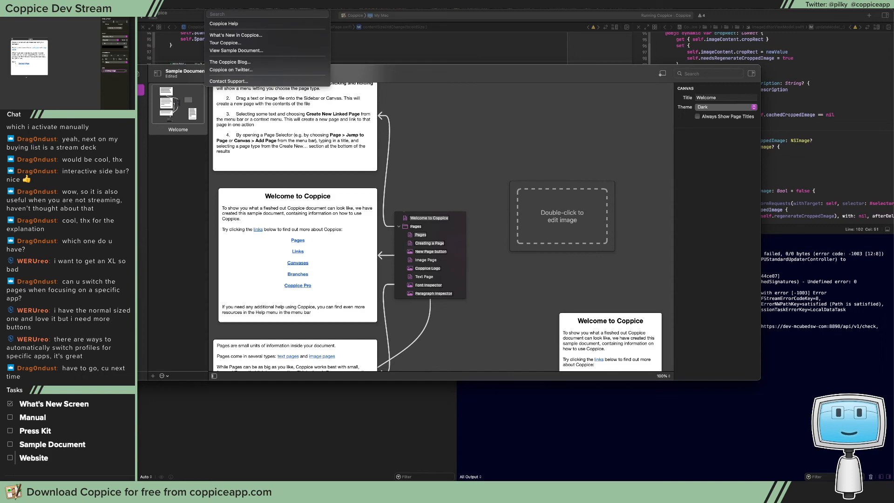
{"action": "left_click", "coordinate": [225, 23]}
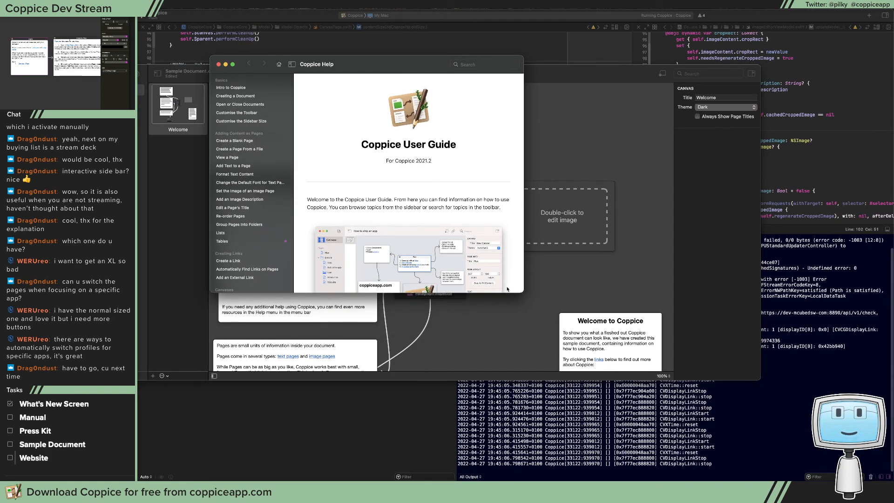
{"action": "left_click_drag", "start_coordinate": [521, 290], "coordinate": [697, 368]}
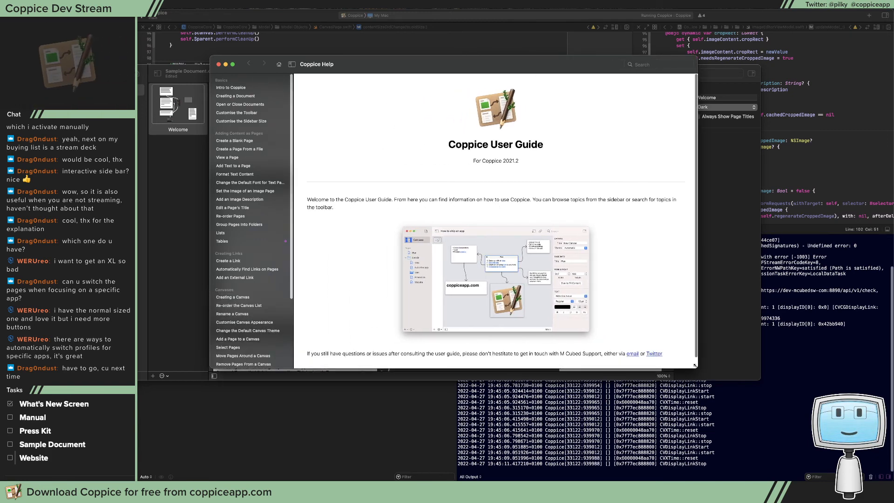
Search the help for "edi", view the Edit a Page's Title and Intro to Coppice topics, and return to the guide's home page
{"action": "left_click", "coordinate": [215, 5]}
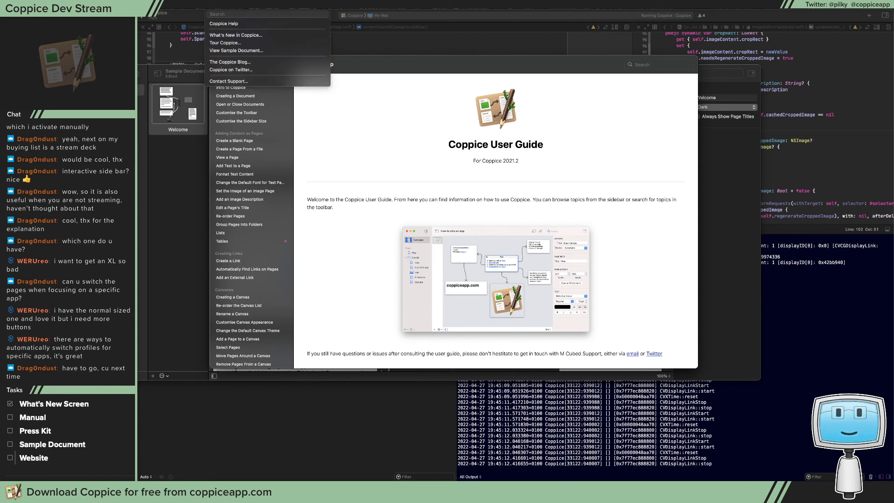
{"action": "type", "text": "edi"}
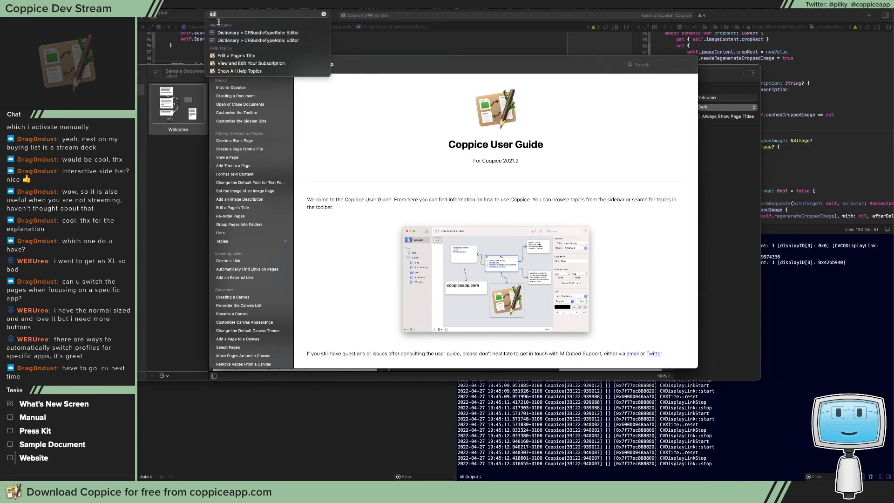
{"action": "left_click", "coordinate": [224, 56]}
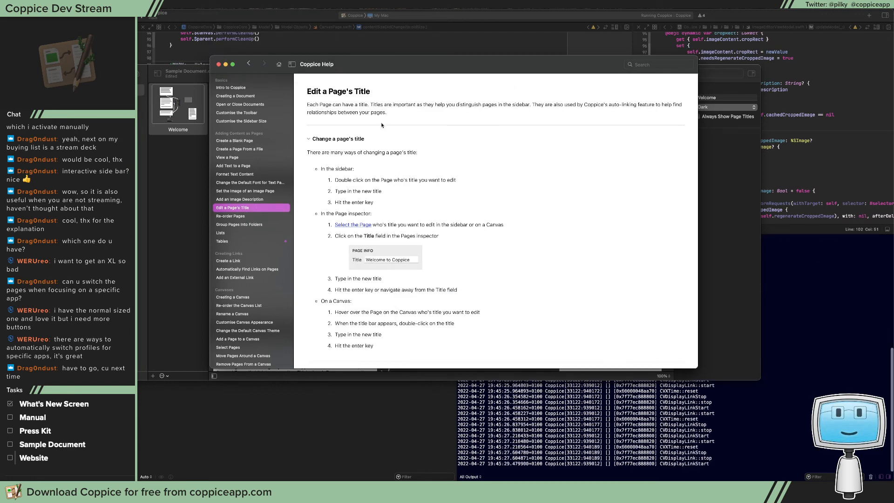
{"action": "left_click", "coordinate": [279, 65]}
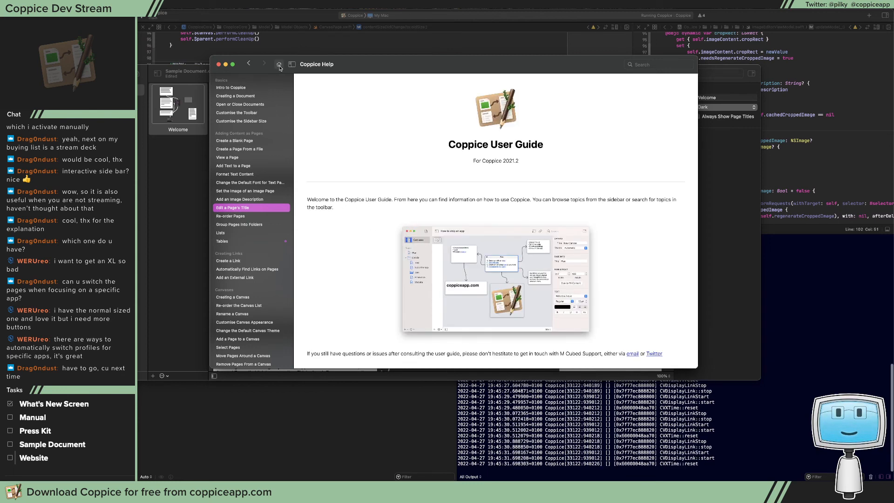
{"action": "left_click", "coordinate": [240, 87]}
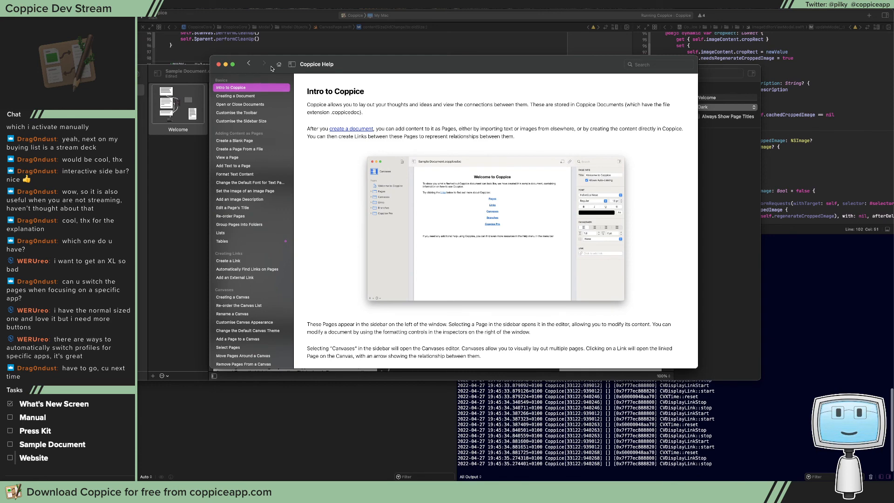
{"action": "left_click", "coordinate": [279, 64]}
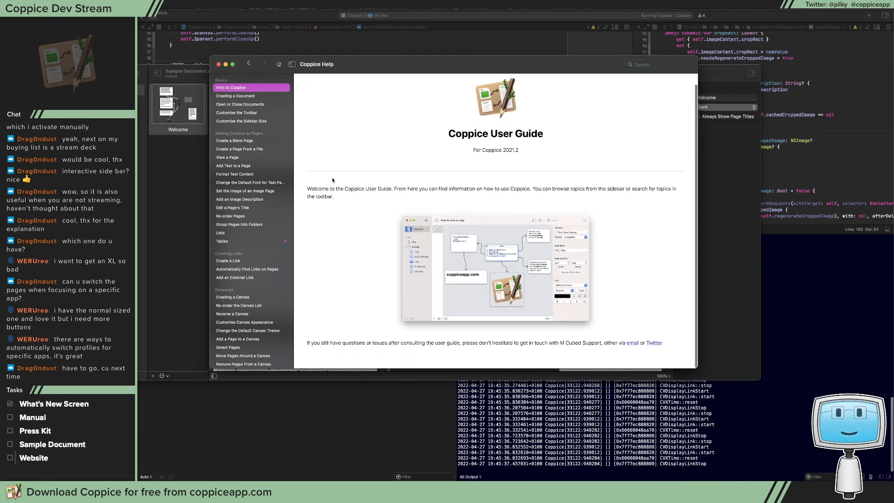
{"action": "scroll", "coordinate": [251, 160], "scroll_direction": "down", "scroll_amount": 5}
{"action": "scroll", "coordinate": [251, 160], "scroll_direction": "up", "scroll_amount": 5}
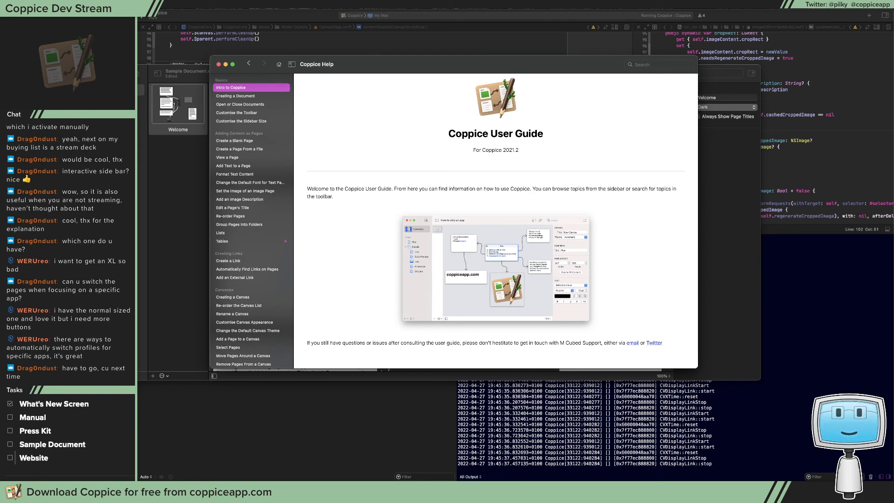
Bring the coppiceapp.com browser window onto this display and open the Coppice Manual from the site's Support page
{"action": "left_click", "coordinate": [187, 92]}
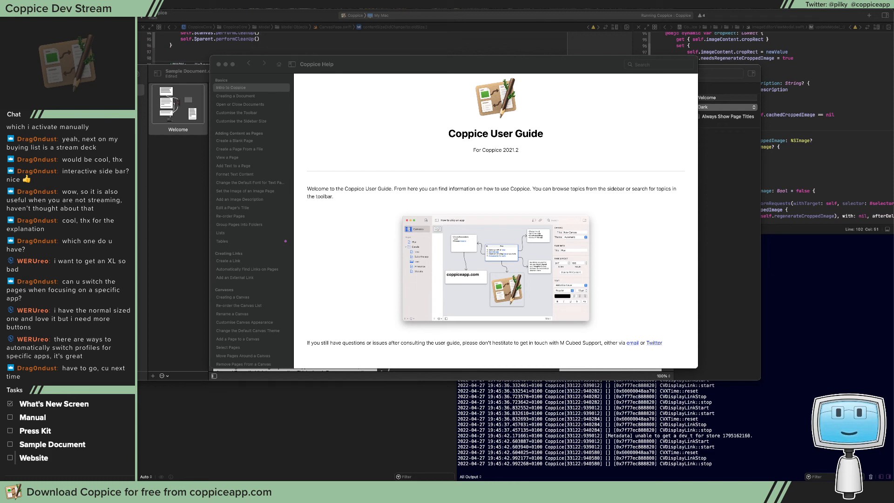
{"action": "left_click_drag", "start_coordinate": [893, 54], "coordinate": [600, 29]}
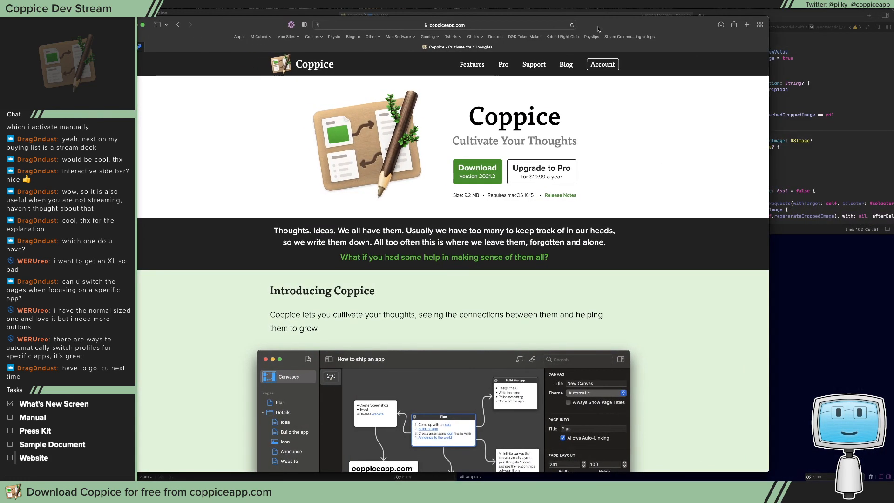
{"action": "left_click", "coordinate": [534, 64]}
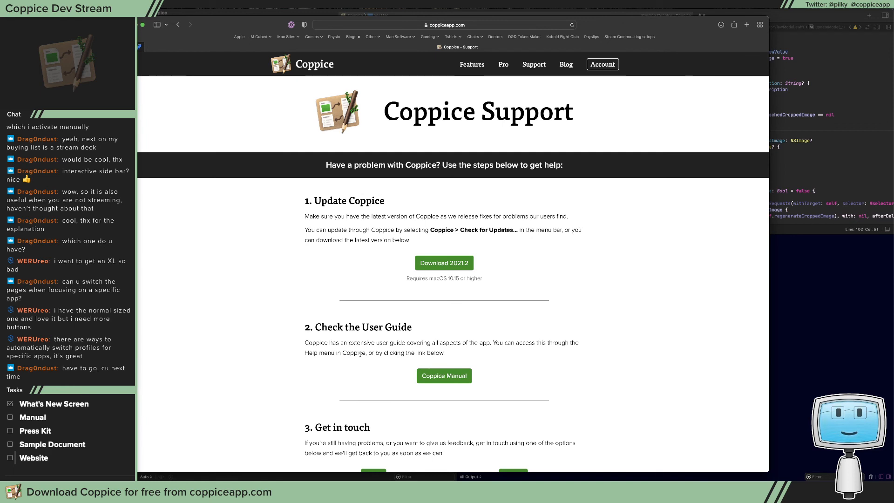
{"action": "left_click", "coordinate": [433, 381]}
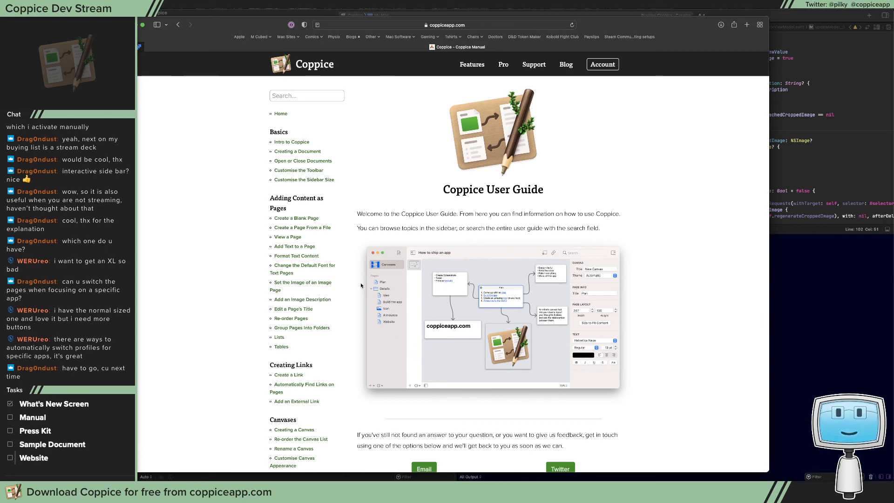
Read through the Edit a Page's Title topic in the online manual and move the browser window off this display
{"action": "left_click", "coordinate": [296, 309]}
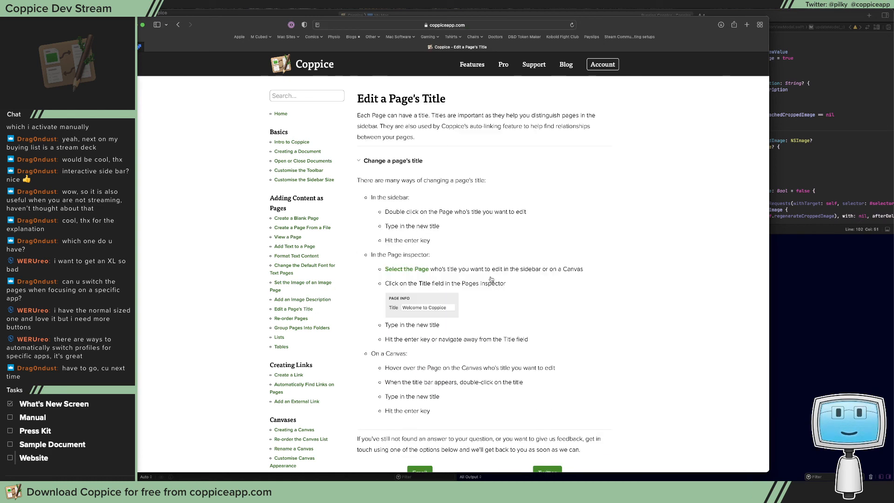
{"action": "scroll", "coordinate": [491, 279], "scroll_direction": "down", "scroll_amount": 3}
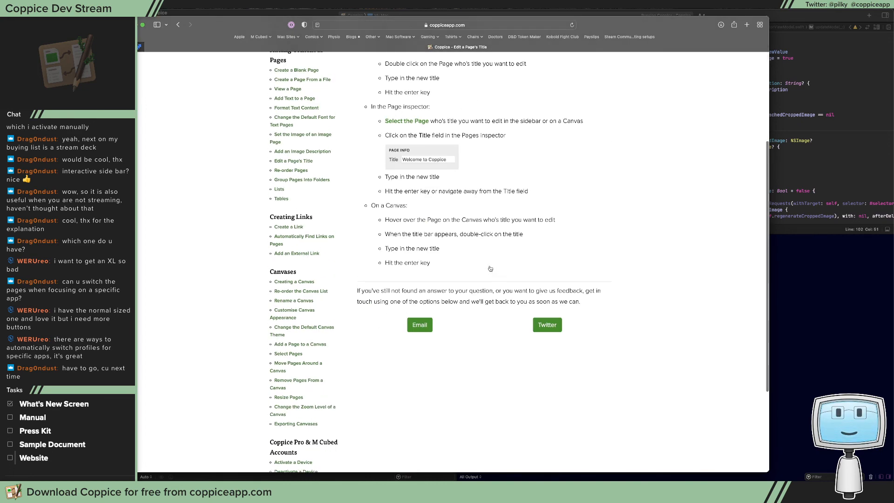
{"action": "scroll", "coordinate": [490, 270], "scroll_direction": "up", "scroll_amount": 3}
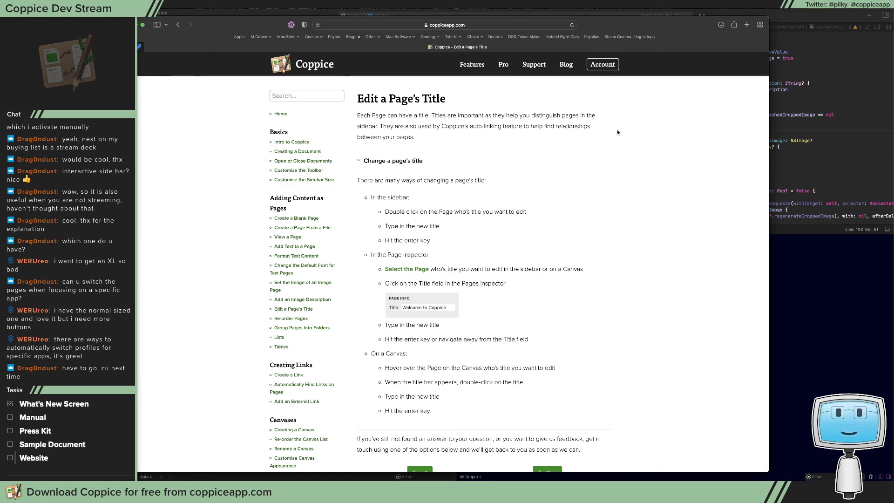
{"action": "scroll", "coordinate": [596, 317], "scroll_direction": "down", "scroll_amount": 10}
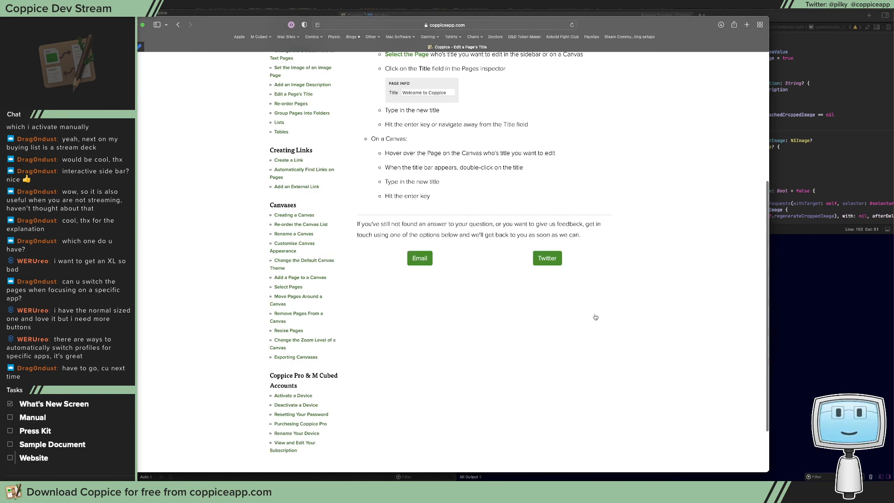
{"action": "scroll", "coordinate": [596, 317], "scroll_direction": "up", "scroll_amount": 10}
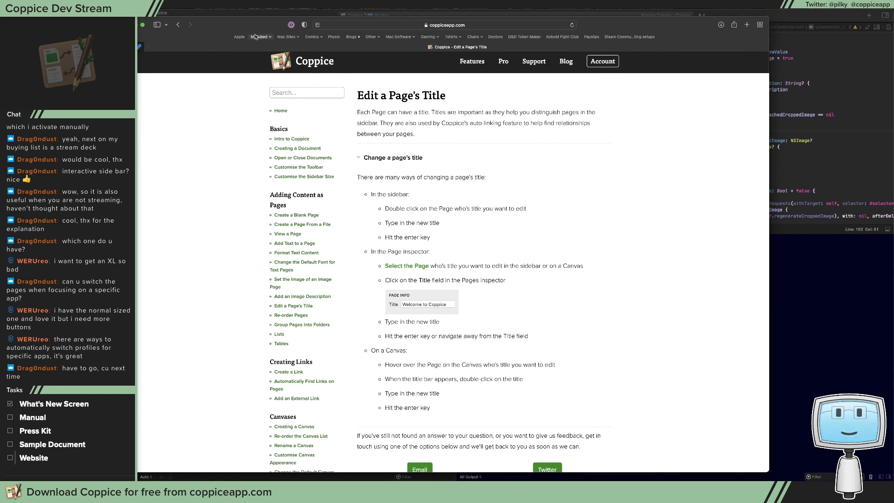
{"action": "left_click_drag", "start_coordinate": [237, 30], "coordinate": [893, 47]}
Look through the full topic list of the Coppice Help user guide
{"action": "left_click", "coordinate": [261, 142]}
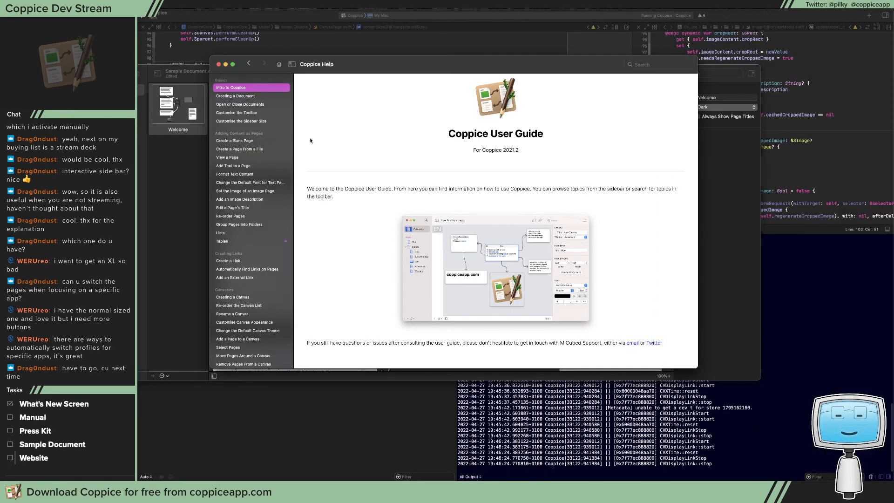
{"action": "scroll", "coordinate": [261, 186], "scroll_direction": "down", "scroll_amount": 4}
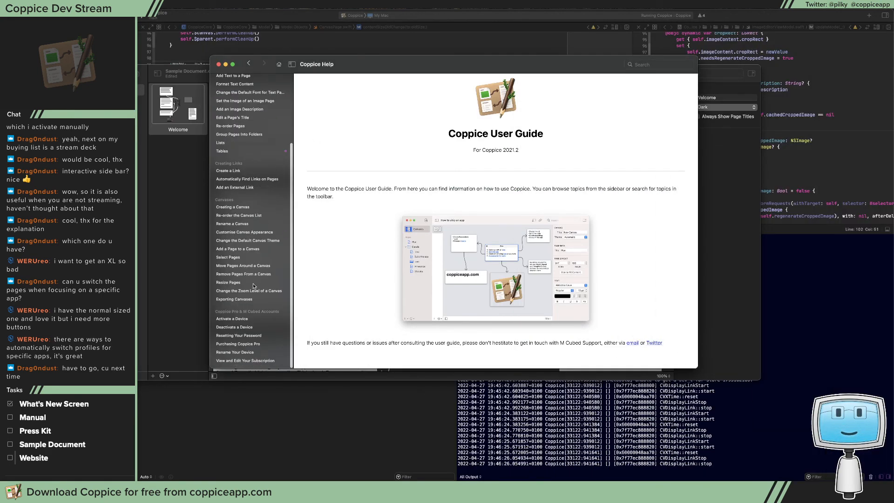
{"action": "scroll", "coordinate": [244, 103], "scroll_direction": "up", "scroll_amount": 4}
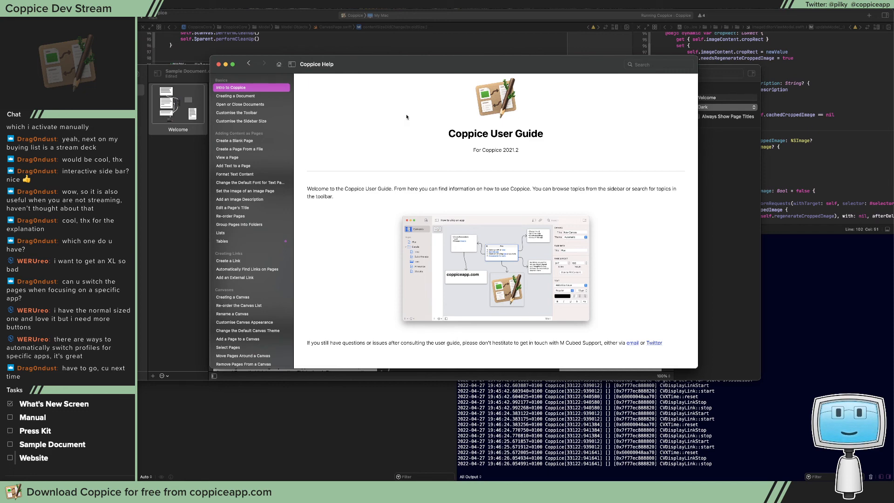
Move the Coppice Help window aside to uncover more of the sample document and switch to another app
{"action": "left_click", "coordinate": [188, 92]}
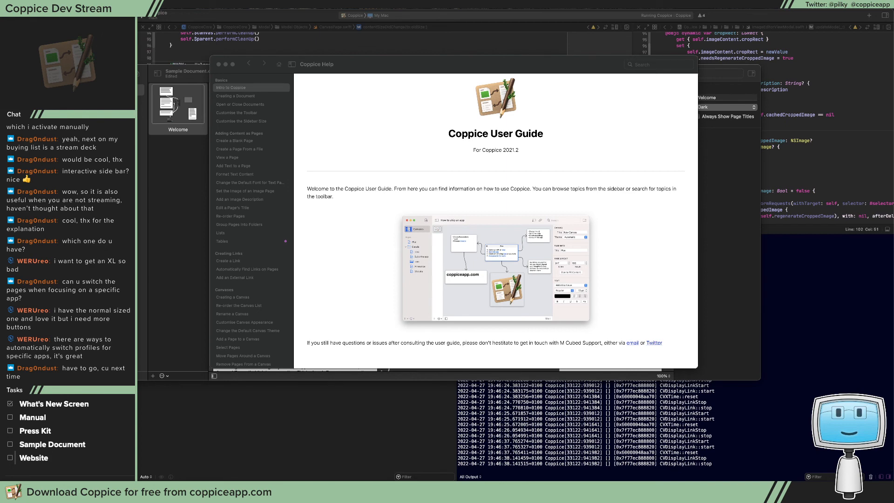
{"action": "left_click_drag", "start_coordinate": [572, 58], "coordinate": [405, 63]}
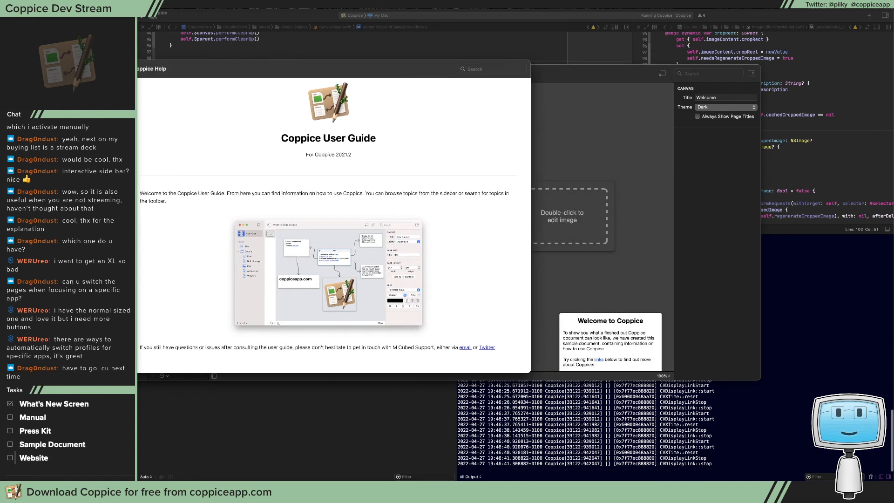
{"action": "key", "text": "super+Tab"}
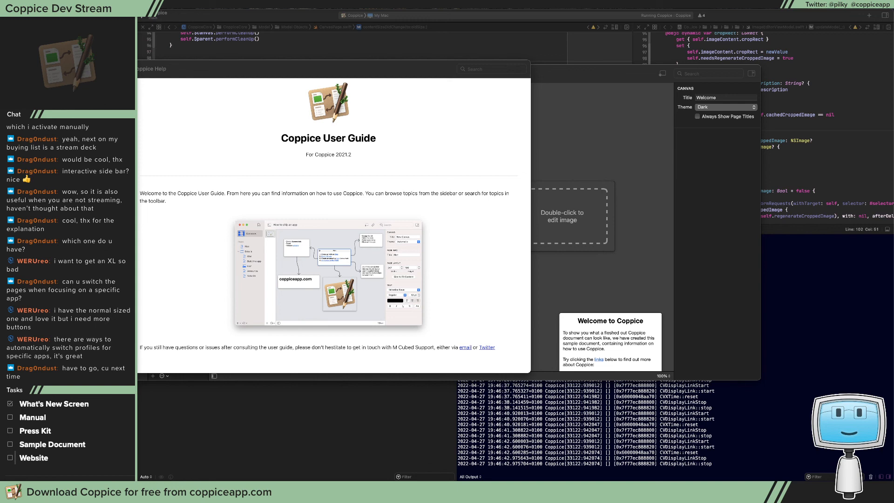
Create a blank outline document for review notes and place it beside the Coppice Help window
{"action": "key", "text": "super+n"}
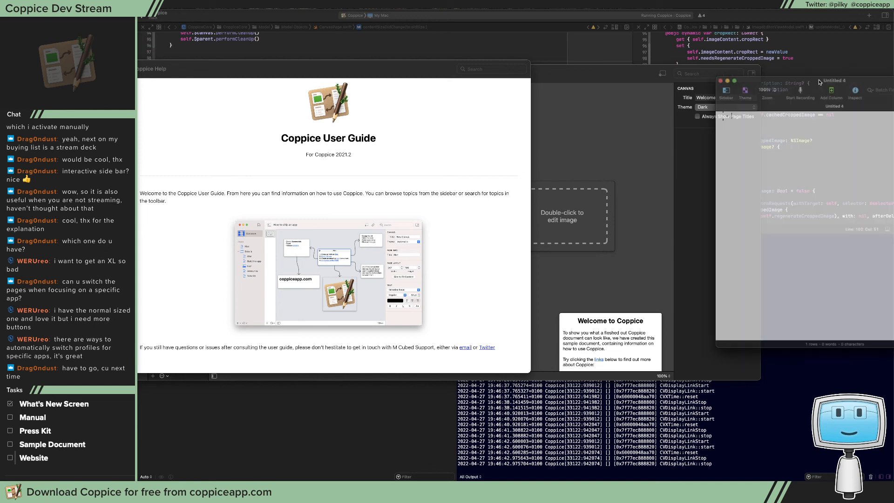
{"action": "left_click_drag", "start_coordinate": [717, 41], "coordinate": [735, 43]}
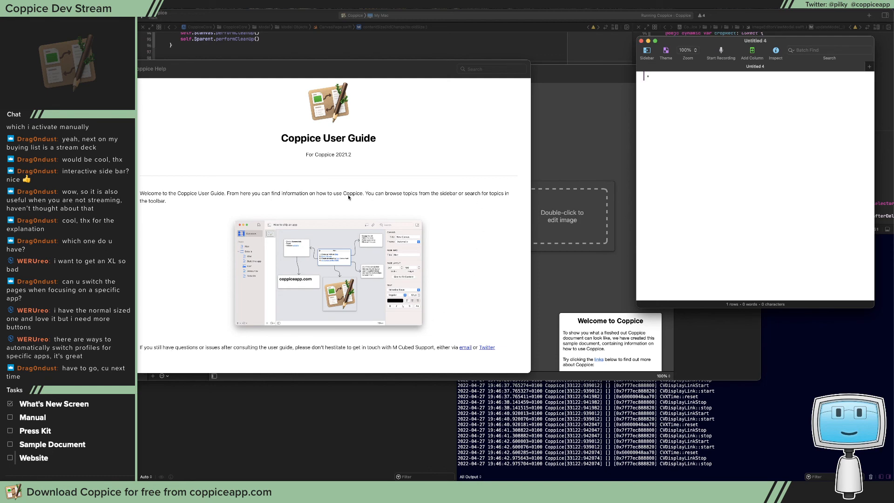
{"action": "key", "text": "super+Tab"}
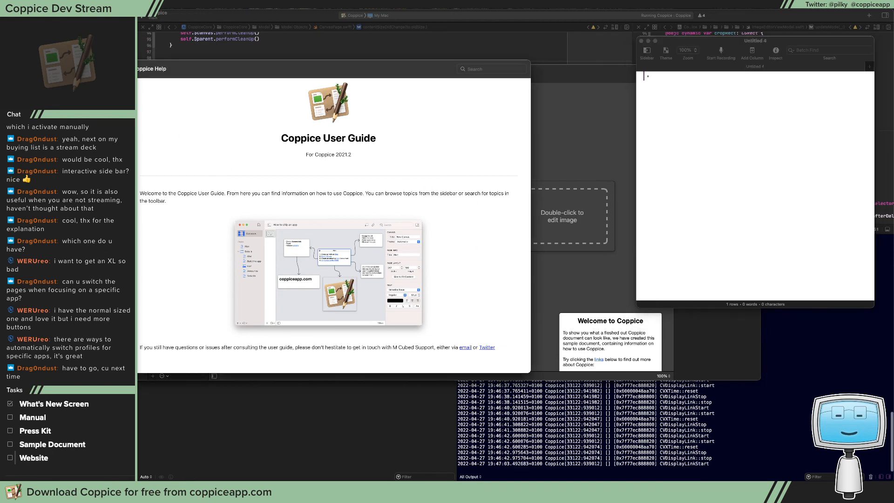
Read through the Intro to Coppice topic in the user guide, including its screenshots
{"action": "left_click", "coordinate": [100, 114]}
{"action": "left_click", "coordinate": [108, 102]}
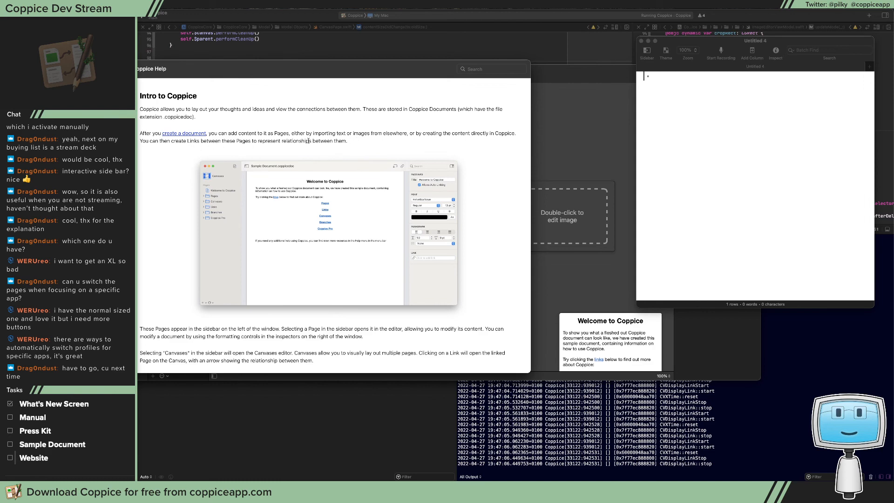
{"action": "scroll", "coordinate": [312, 278], "scroll_direction": "down", "scroll_amount": 5}
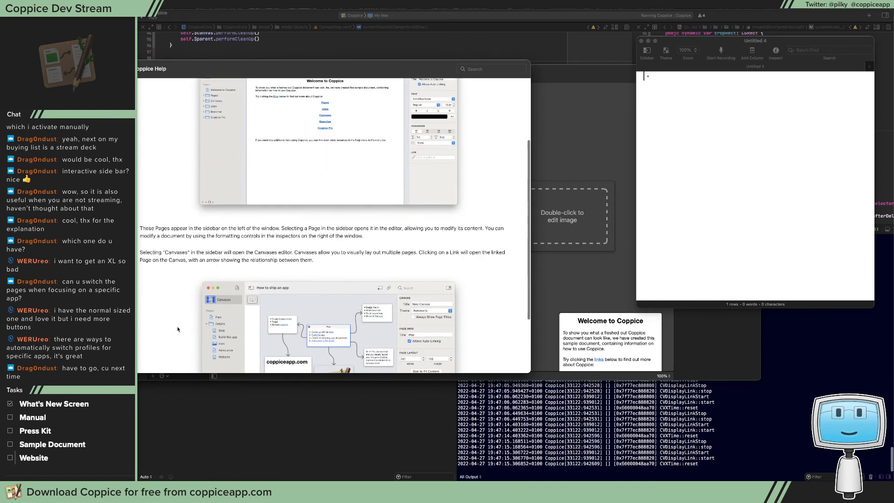
{"action": "scroll", "coordinate": [353, 230], "scroll_direction": "down", "scroll_amount": 1}
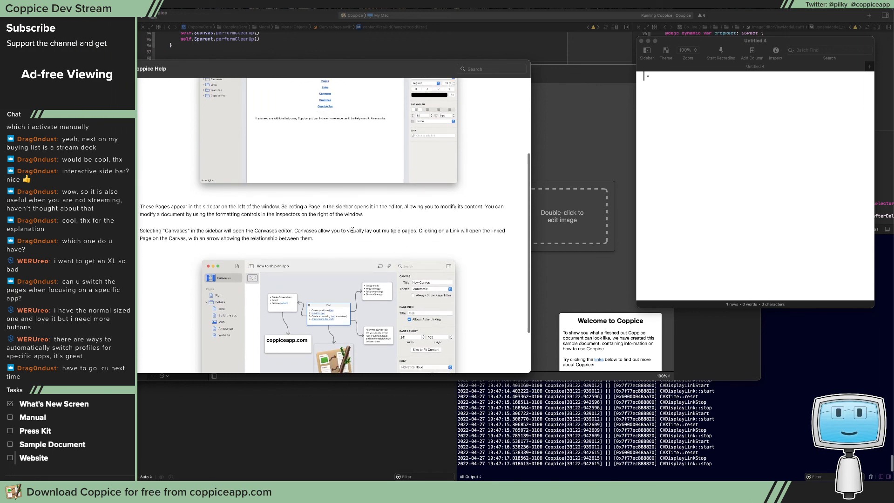
{"action": "scroll", "coordinate": [156, 255], "scroll_direction": "down", "scroll_amount": 3}
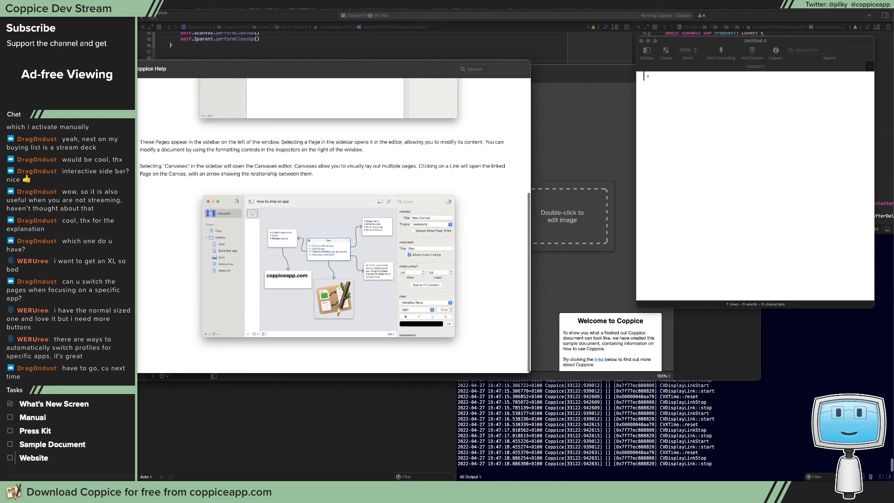
Check the Creating a Document topic, including the section on saving a Coppice document
{"action": "left_click", "coordinate": [112, 116]}
{"action": "left_click", "coordinate": [143, 152]}
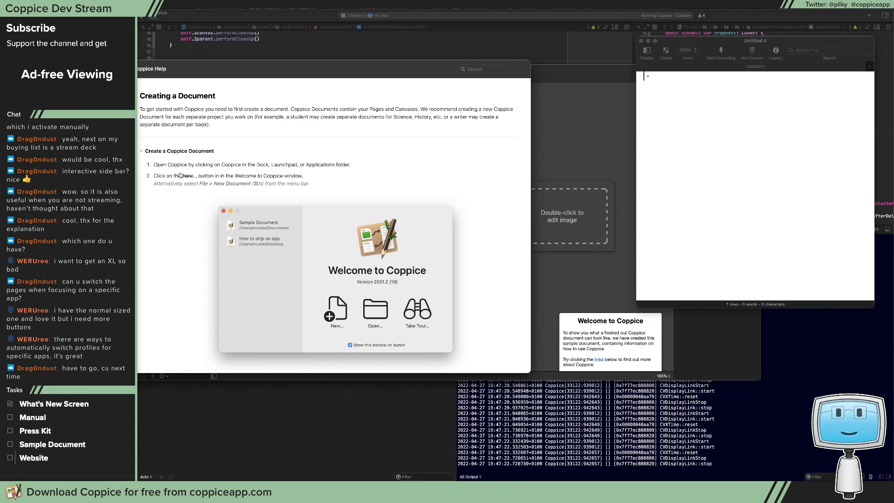
{"action": "scroll", "coordinate": [180, 175], "scroll_direction": "down", "scroll_amount": 3}
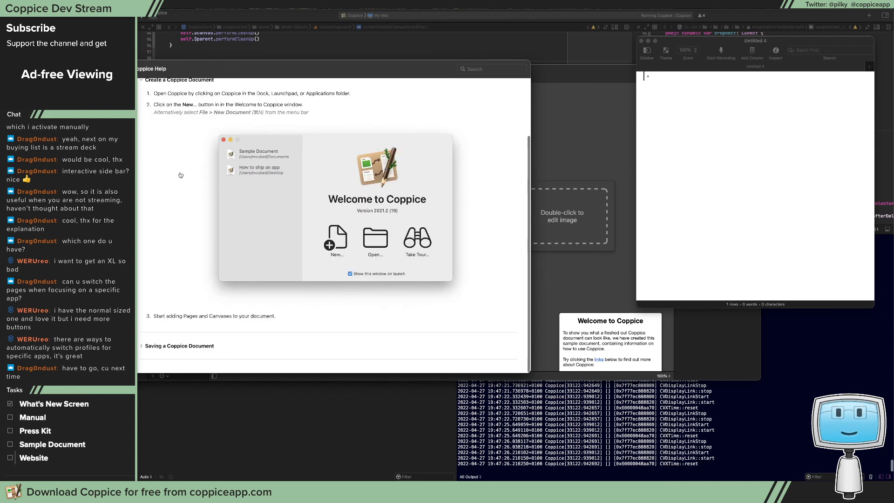
{"action": "left_click", "coordinate": [173, 347]}
{"action": "scroll", "coordinate": [261, 279], "scroll_direction": "down", "scroll_amount": 3}
{"action": "scroll", "coordinate": [362, 248], "scroll_direction": "up", "scroll_amount": 5}
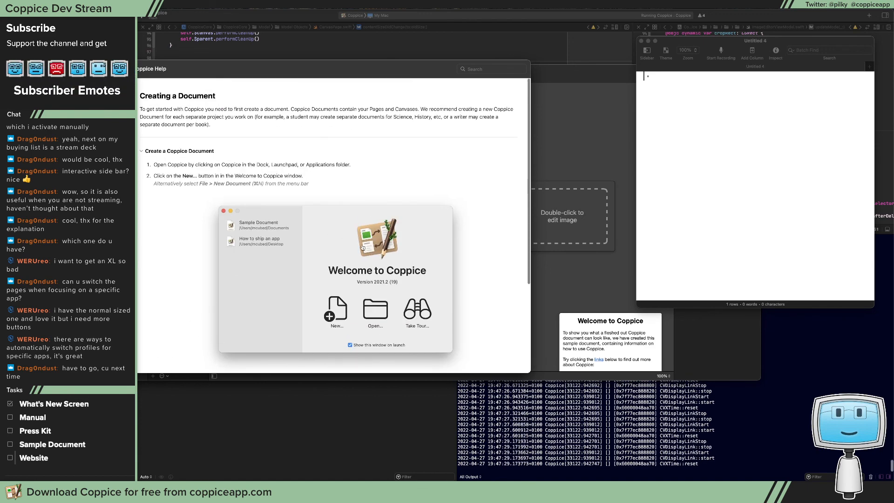
Write "Creating a Document: update version" as the first row of the outline notes
{"action": "left_click", "coordinate": [706, 122]}
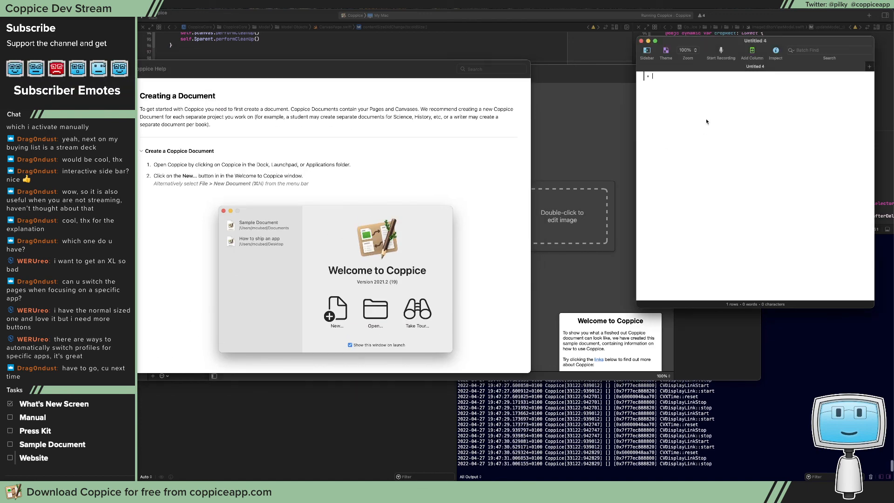
{"action": "type", "text": "Update version"}
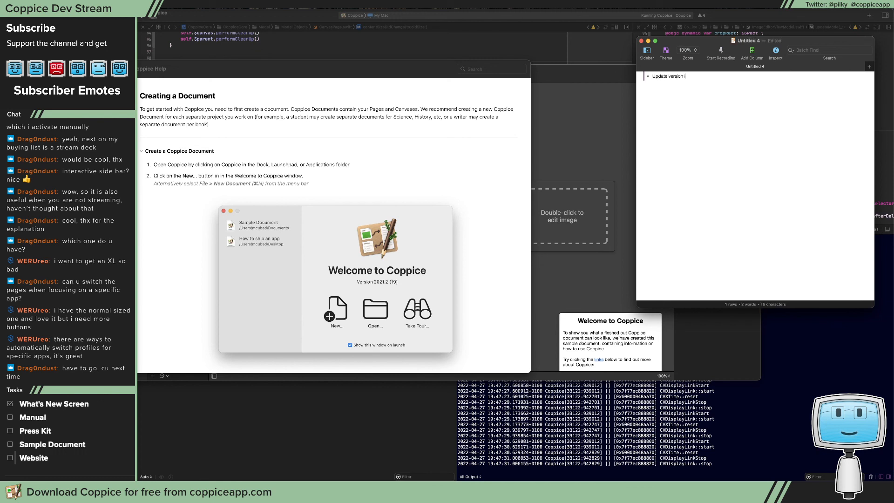
{"action": "key", "text": "super+a"}
{"action": "type", "text": "Creating a"}
{"action": "type", "text": "ver"}
Review the Open or Close Documents topic, expanding its Open a Recent Document section
{"action": "left_click", "coordinate": [107, 117]}
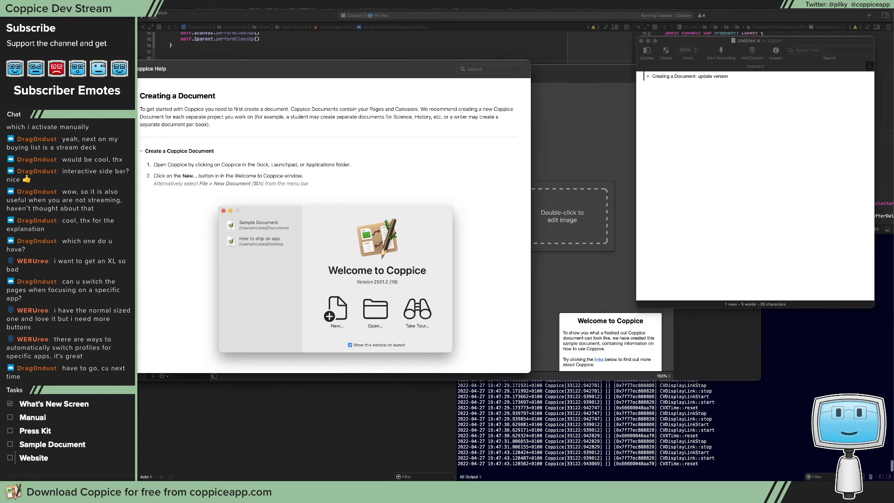
{"action": "left_click", "coordinate": [169, 136]}
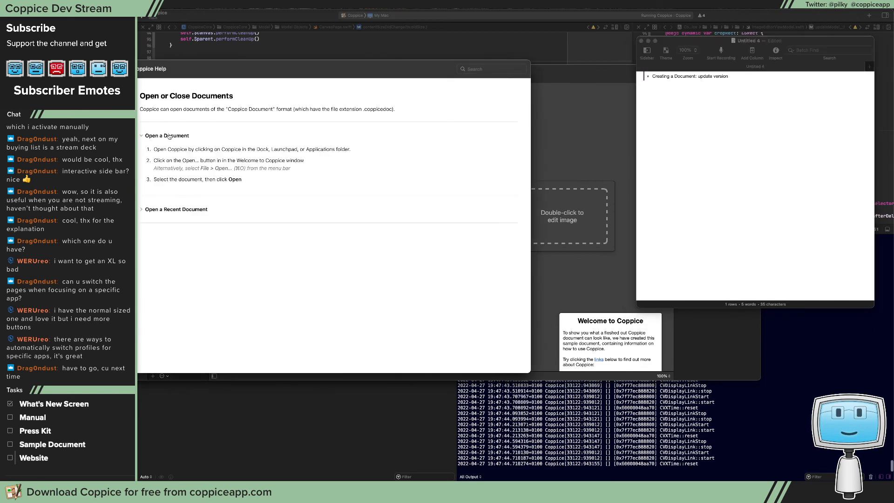
{"action": "left_click", "coordinate": [201, 209]}
{"action": "scroll", "coordinate": [200, 213], "scroll_direction": "down", "scroll_amount": 3}
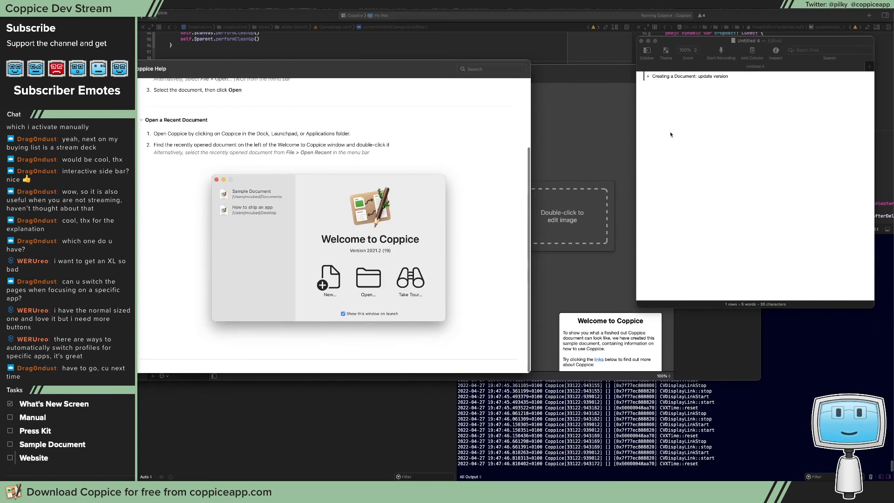
Add a second row to the outline notes reading "Open or Close Documents: update version"
{"action": "left_click", "coordinate": [649, 78]}
{"action": "key", "text": "Return"}
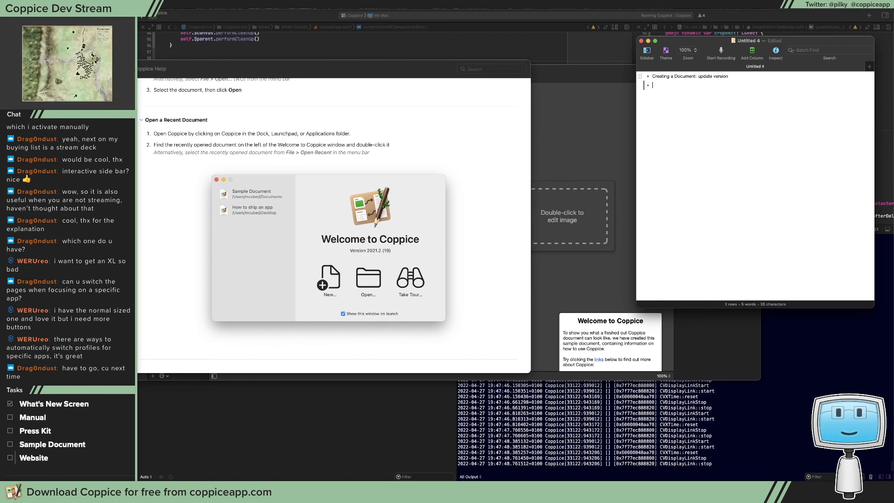
{"action": "type", "text": "Open or Cl"}
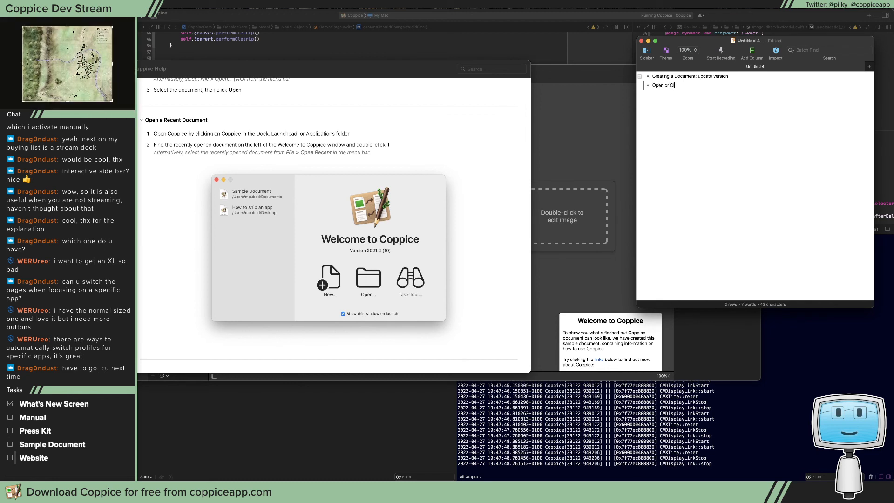
{"action": "type", "text": "ose Documents: update version"}
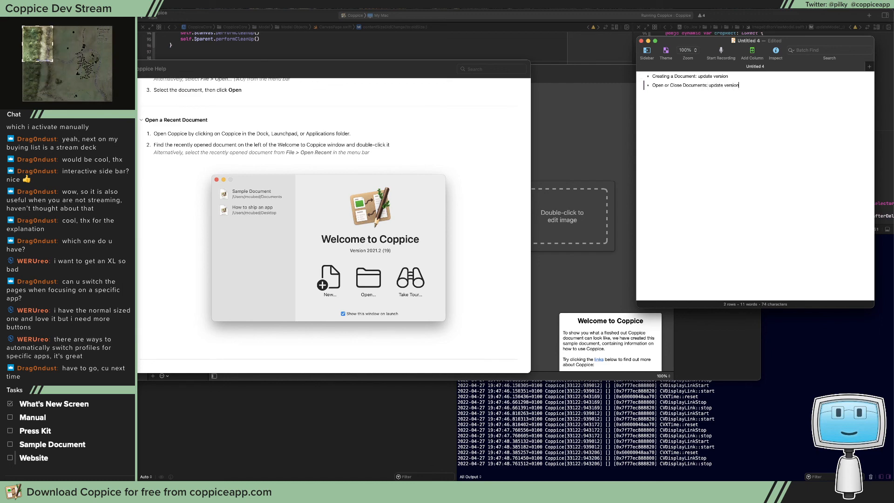
Open the Customise the Toolbar help topic and expand its instructions for customising the toolbar
{"action": "left_click", "coordinate": [102, 149]}
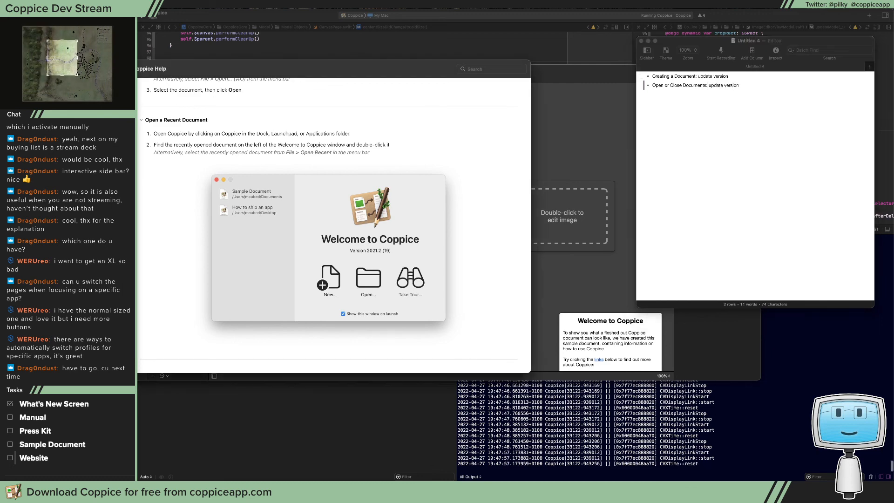
{"action": "left_click", "coordinate": [162, 144]}
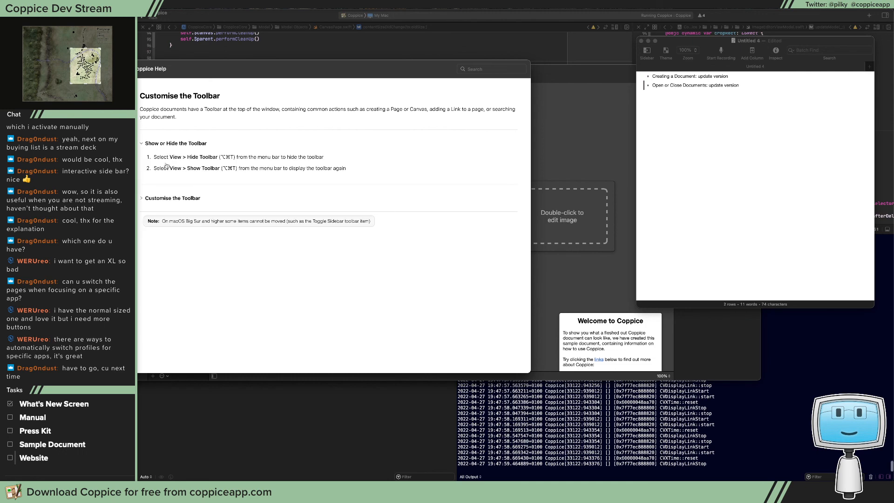
{"action": "left_click", "coordinate": [168, 197]}
Check the toolbar customisation options in the sample document, move its window lower on the display and return to Coppice Help
{"action": "left_click", "coordinate": [588, 99]}
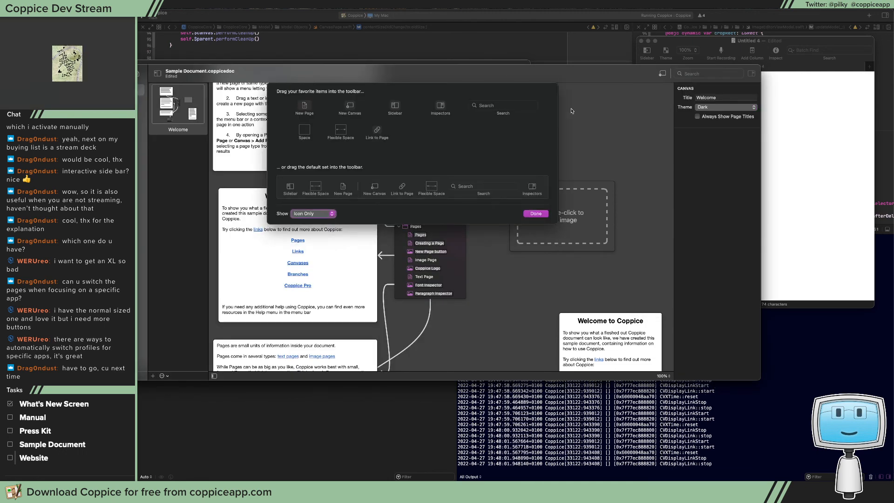
{"action": "left_click", "coordinate": [536, 214]}
{"action": "left_click_drag", "start_coordinate": [442, 79], "coordinate": [513, 170]}
{"action": "left_click", "coordinate": [286, 72]}
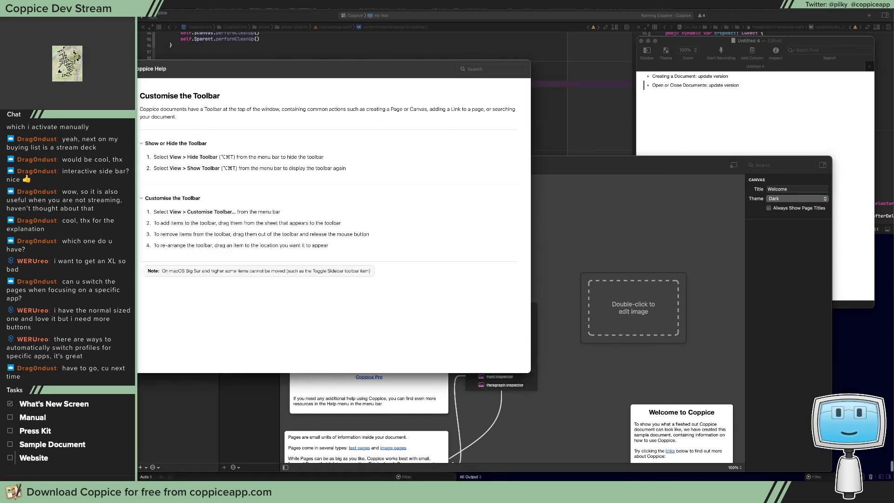
Review the Customise the Sidebar Size topic and every section of the Create a Blank Page topic
{"action": "left_click", "coordinate": [105, 139]}
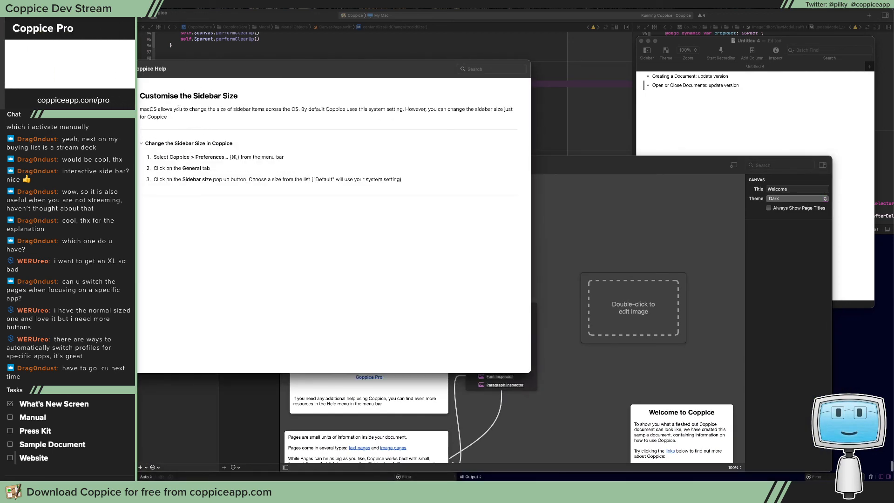
{"action": "left_click", "coordinate": [104, 163]}
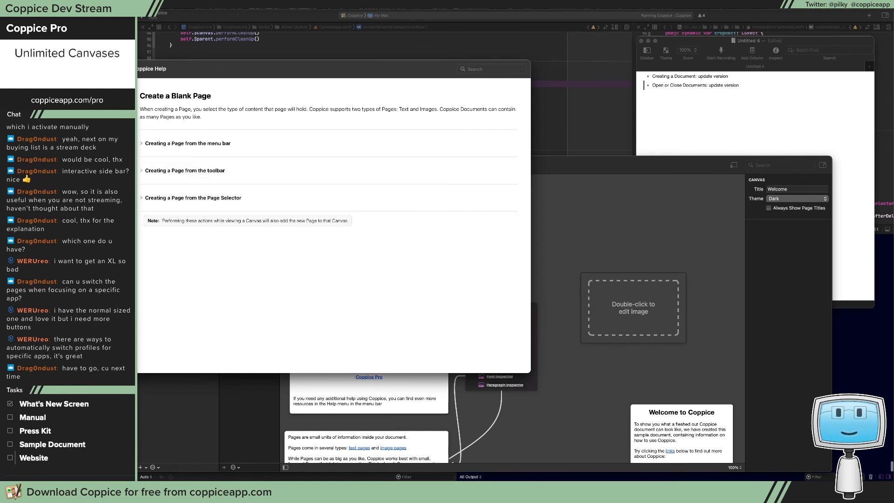
{"action": "left_click", "coordinate": [144, 144]}
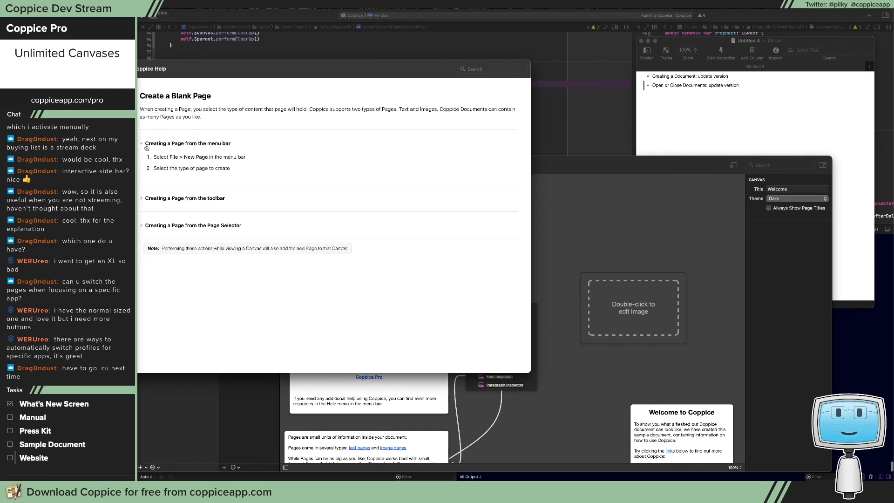
{"action": "left_click", "coordinate": [161, 198]}
{"action": "left_click", "coordinate": [174, 277]}
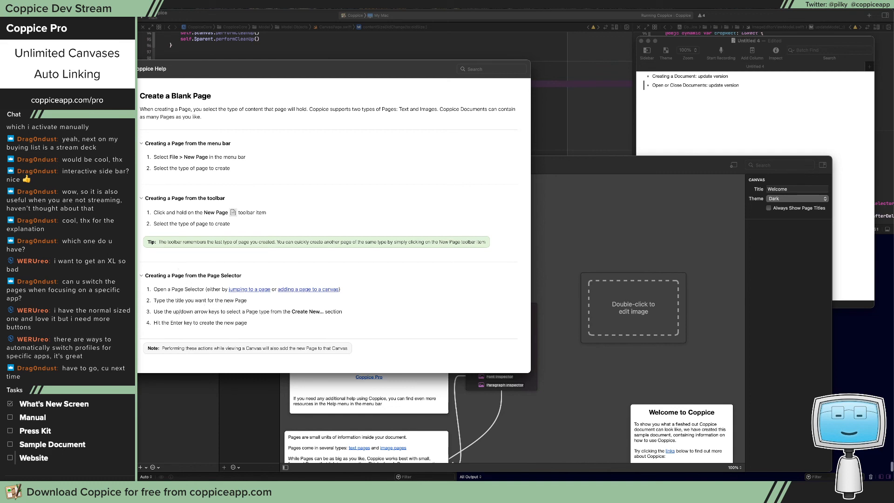
Review the Create a Page From a File topic, expanding both the import and the file-dragging sections
{"action": "left_click", "coordinate": [105, 175]}
{"action": "left_click", "coordinate": [152, 164]}
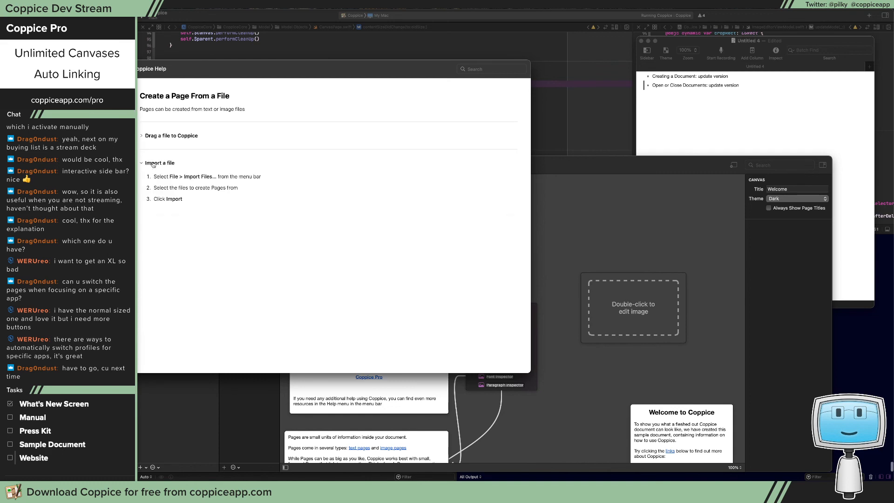
{"action": "left_click", "coordinate": [156, 137]}
Review the View a Page topic and both editing sections of the Add Text to a Page topic
{"action": "left_click", "coordinate": [104, 186]}
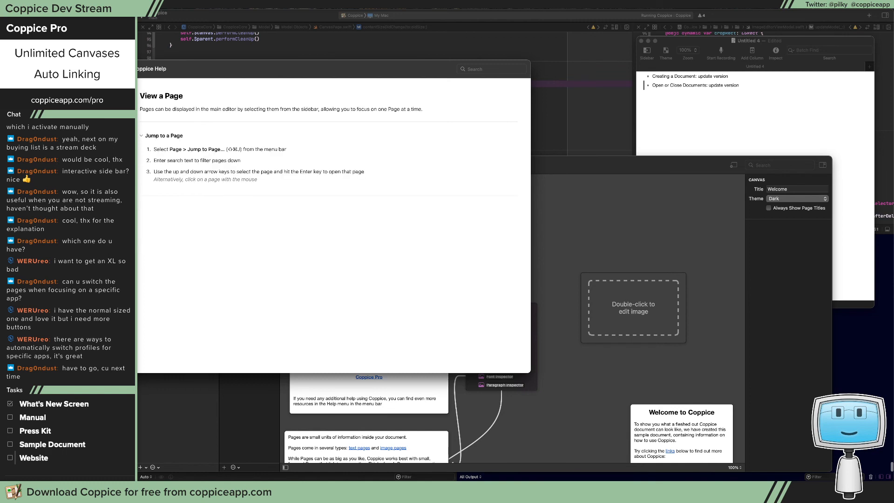
{"action": "left_click", "coordinate": [104, 197]}
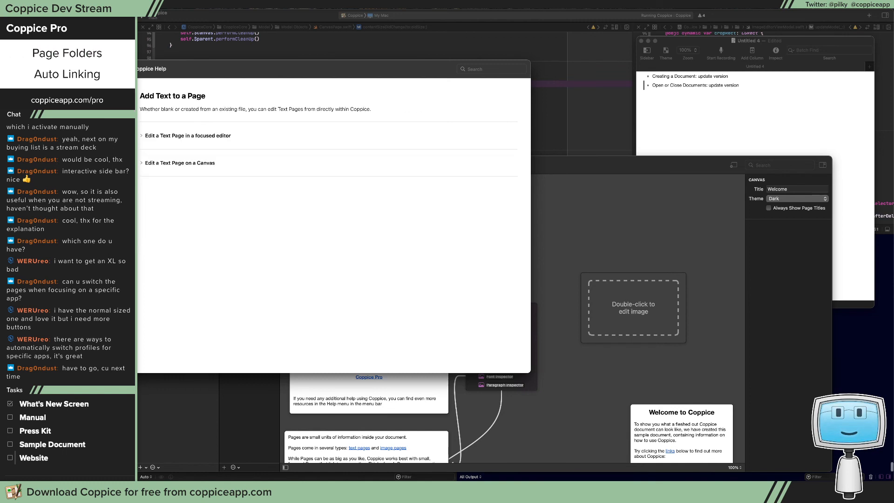
{"action": "left_click", "coordinate": [148, 135]}
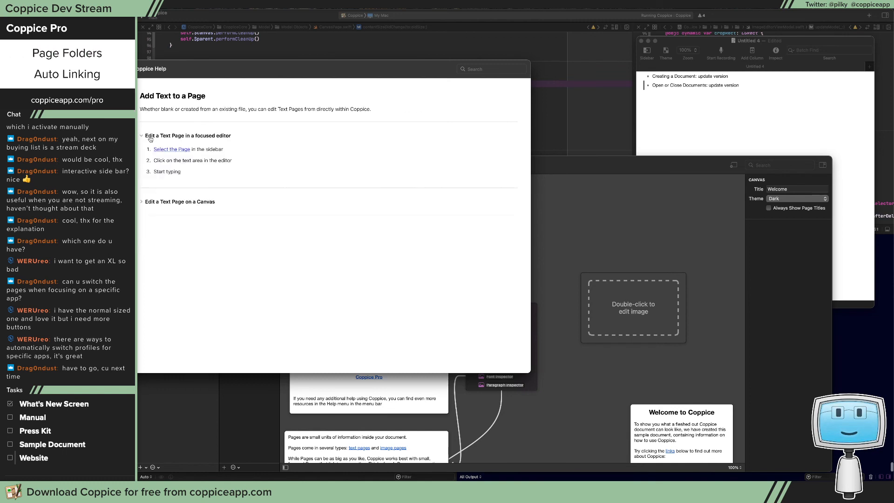
{"action": "left_click", "coordinate": [179, 205]}
{"action": "left_click", "coordinate": [105, 186]}
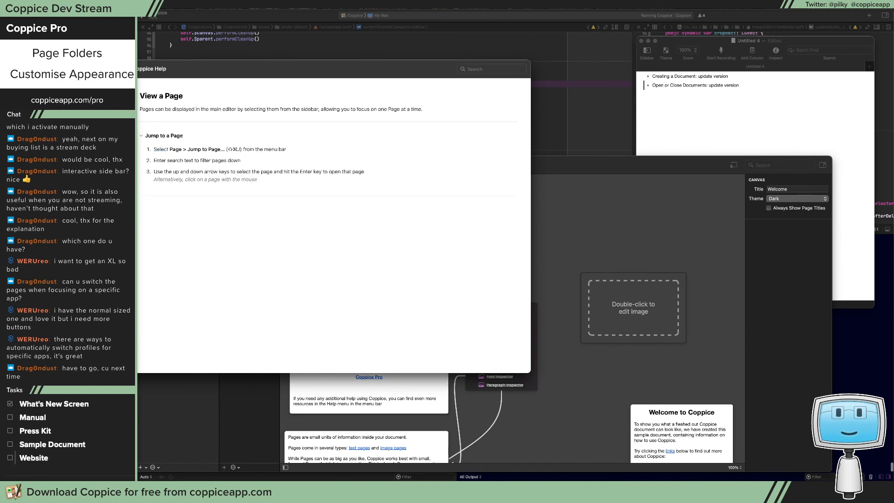
Move on from View a Page past Add Text to a Page to the Format Text Content topic
{"action": "key", "text": "Down"}
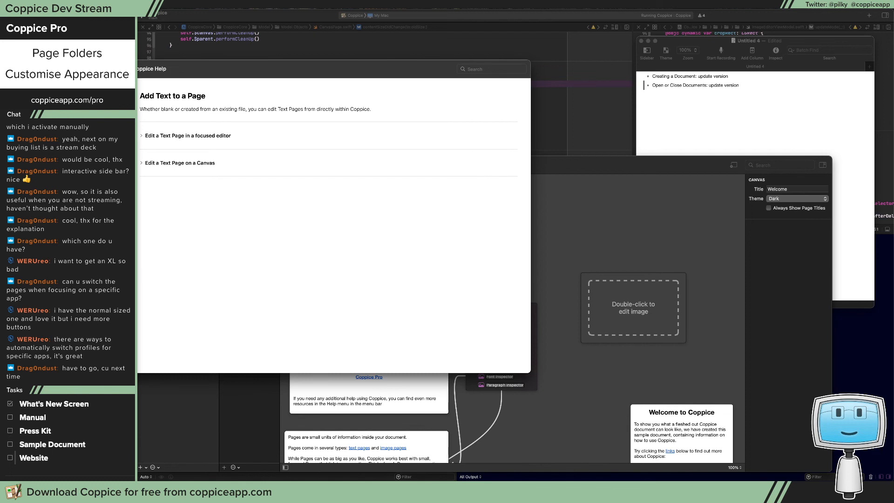
{"action": "key", "text": "Down"}
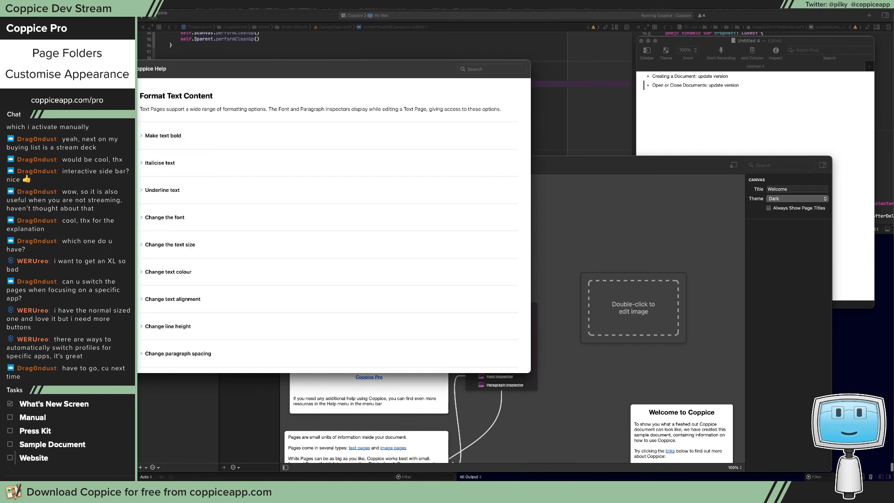
{"action": "key", "text": "Up"}
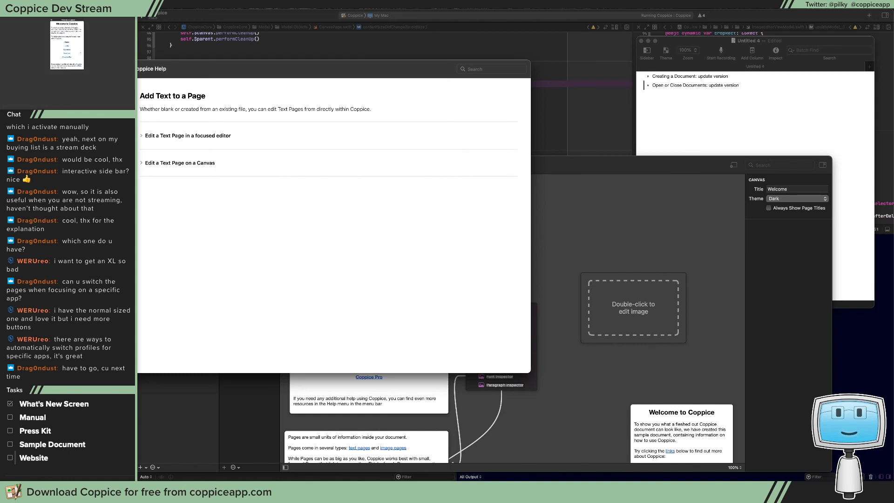
{"action": "key", "text": "Down"}
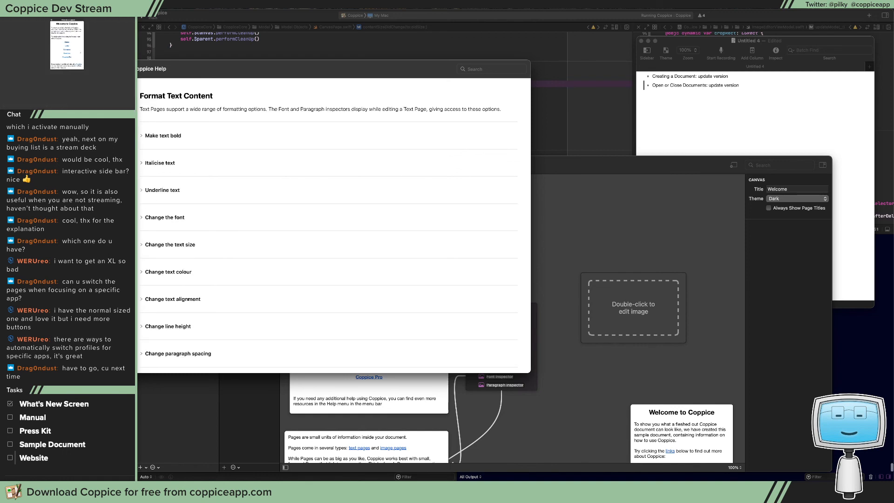
Look through the Change the Default Font for Text Pages and Set the Image of an Image Page topics
{"action": "scroll", "coordinate": [182, 203], "scroll_direction": "down", "scroll_amount": 1}
{"action": "key", "text": "Down"}
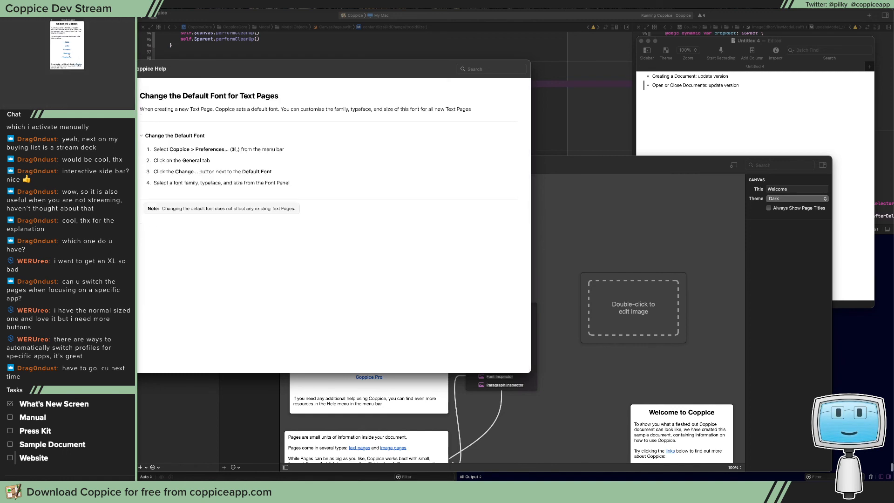
{"action": "key", "text": "Down"}
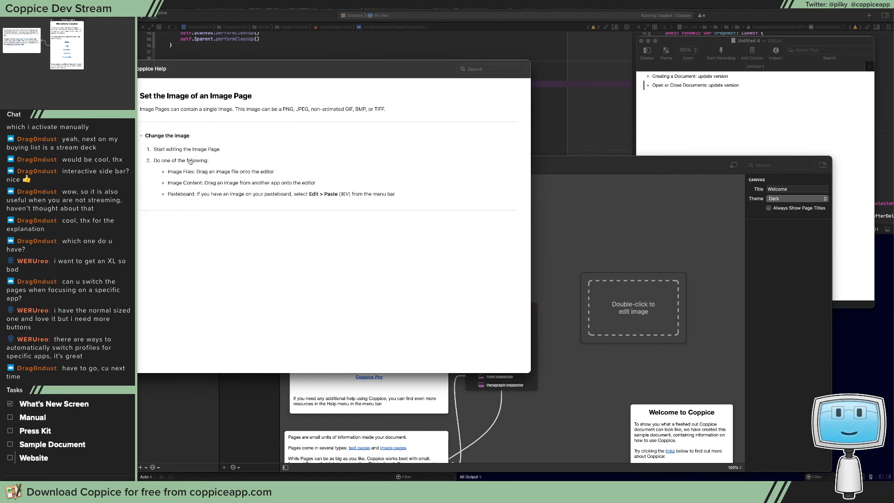
Add the note "Set Image of an Image Page: needs to be in image mode" to the end of the update list
{"action": "left_click", "coordinate": [755, 79]}
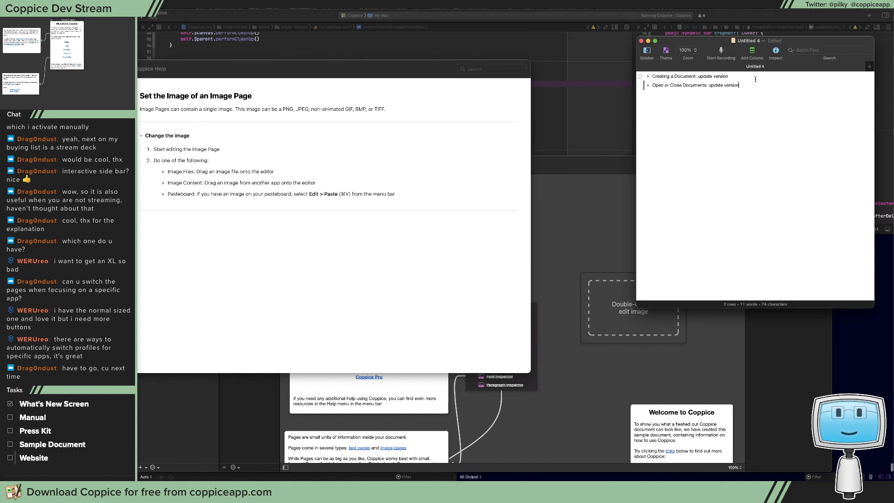
{"action": "key", "text": "Return"}
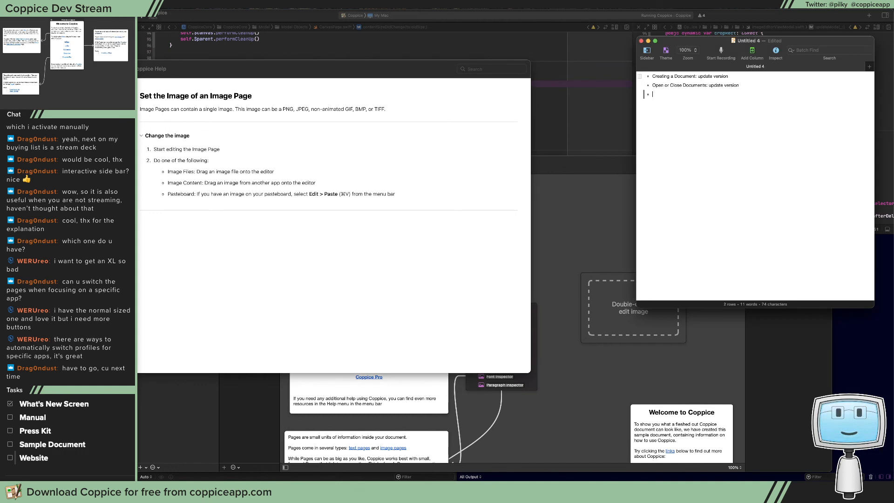
{"action": "type", "text": "Set"}
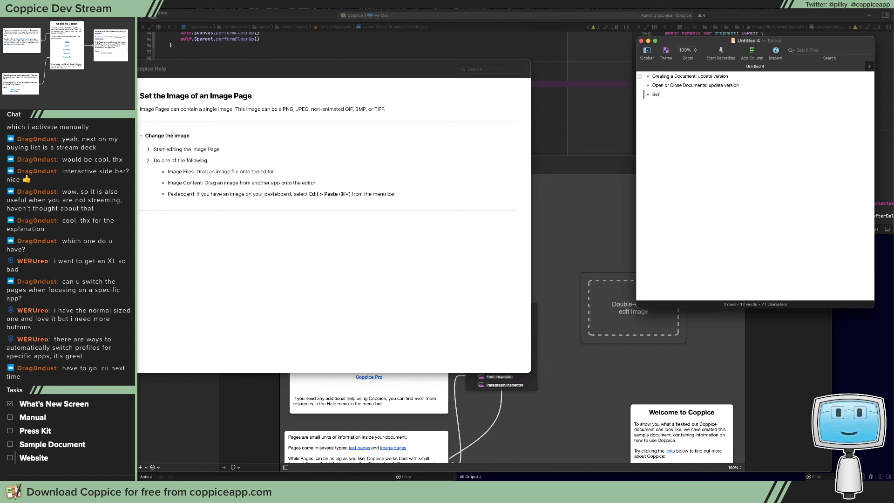
{"action": "type", "text": " image of an "}
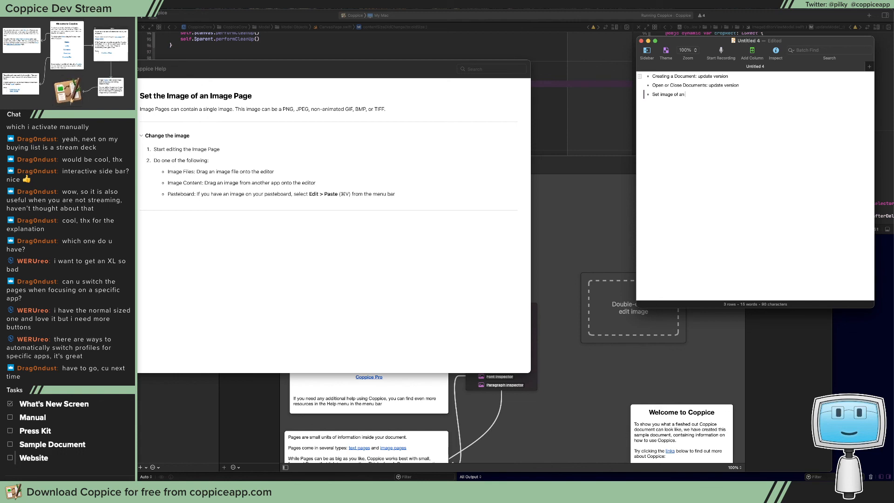
{"action": "type", "text": "Image Page"}
{"action": "type", "text": " ."}
{"action": "type", "text": " needs to be "}
{"action": "type", "text": "in image mode"}
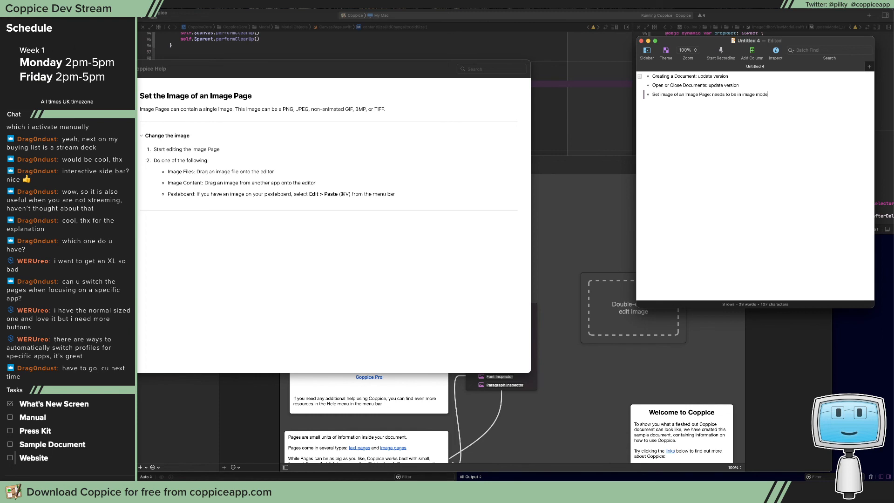
Review the help topics from Add an Image Description through Edit a Page's Title, Re-order Pages and Group Pages Into Folders to Tables
{"action": "left_click", "coordinate": [103, 154]}
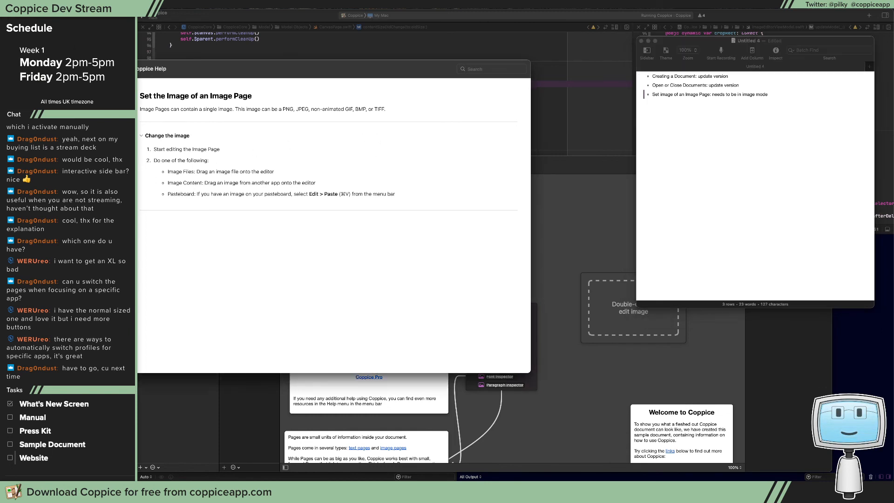
{"action": "left_click", "coordinate": [103, 154]}
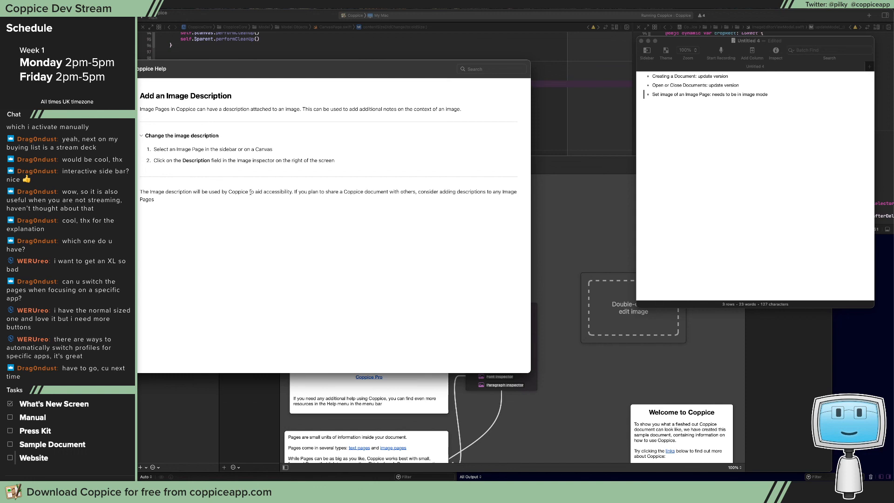
{"action": "left_click", "coordinate": [102, 165]}
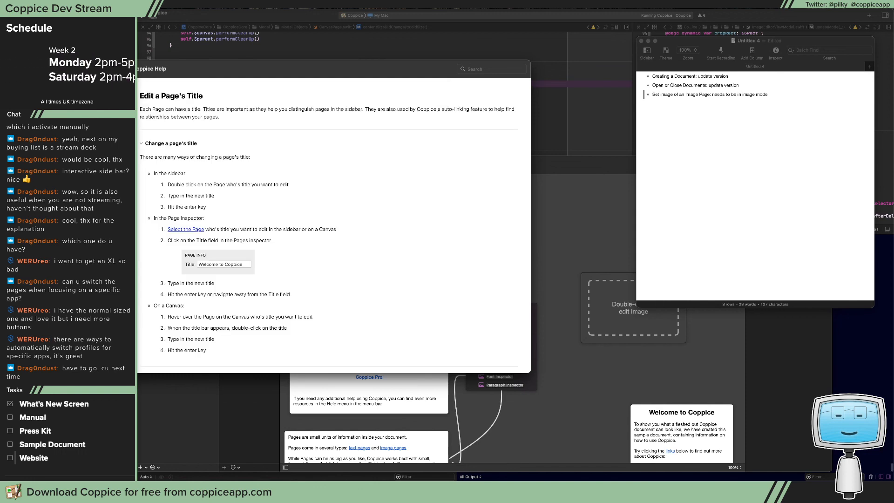
{"action": "left_click", "coordinate": [103, 176]}
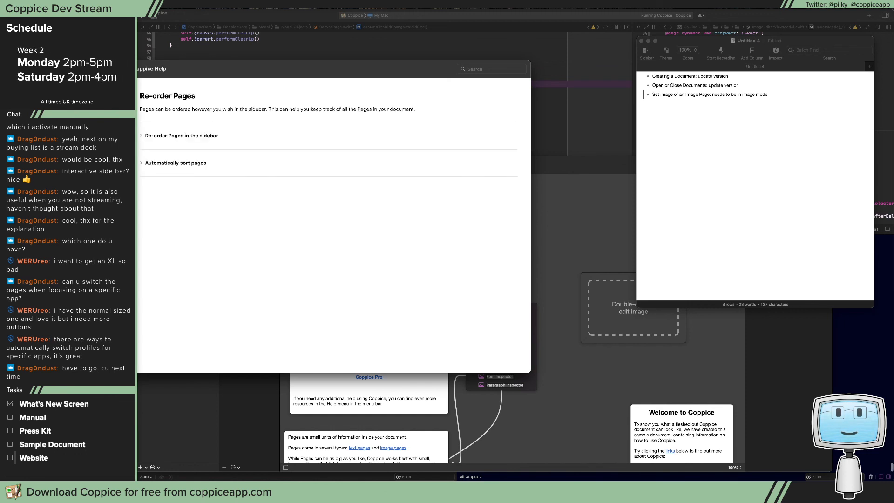
{"action": "left_click", "coordinate": [102, 187]}
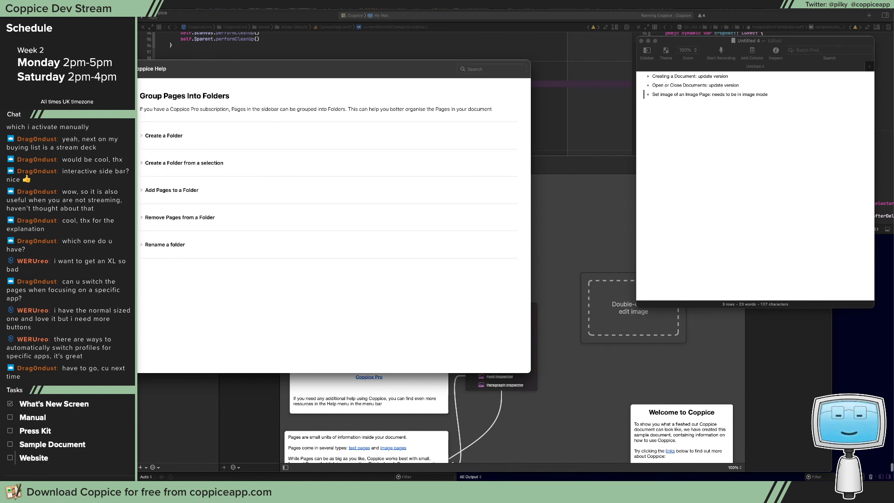
{"action": "left_click", "coordinate": [102, 220]}
{"action": "left_click", "coordinate": [103, 232]}
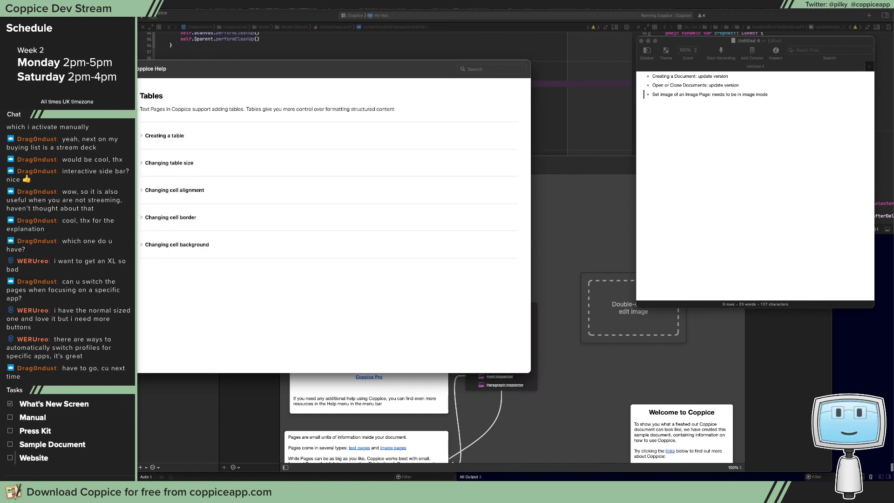
Add the notes "Add: Rotating an image" and "Add: Cropping an image" as separate bullets to the update list
{"action": "left_click", "coordinate": [748, 157]}
{"action": "key", "text": "Return"}
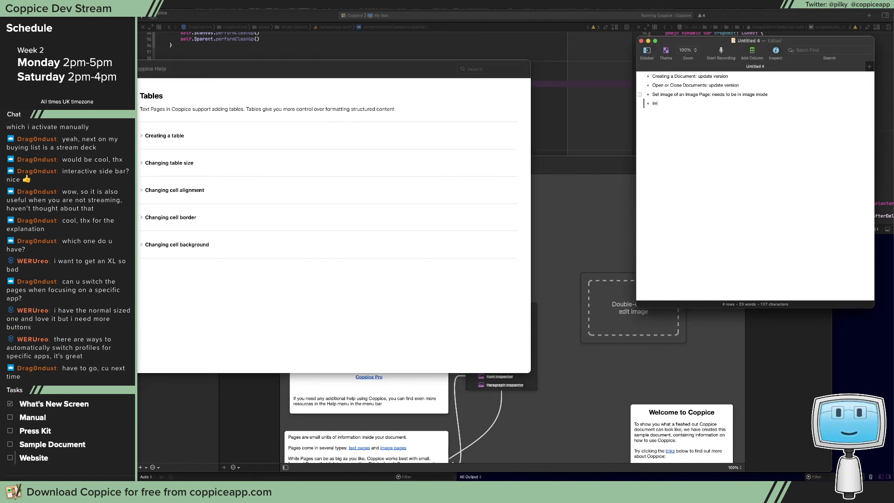
{"action": "type", "text": "Image"}
{"action": "key", "text": "BackSpace"}
{"action": "key", "text": "BackSpace"}
{"action": "key", "text": "BackSpace"}
{"action": "key", "text": "BackSpace"}
{"action": "key", "text": "BackSpace"}
{"action": "type", "text": "Add: Rotating an image"}
{"action": "key", "text": "Return"}
{"action": "type", "text": "Add: Cropping an image"}
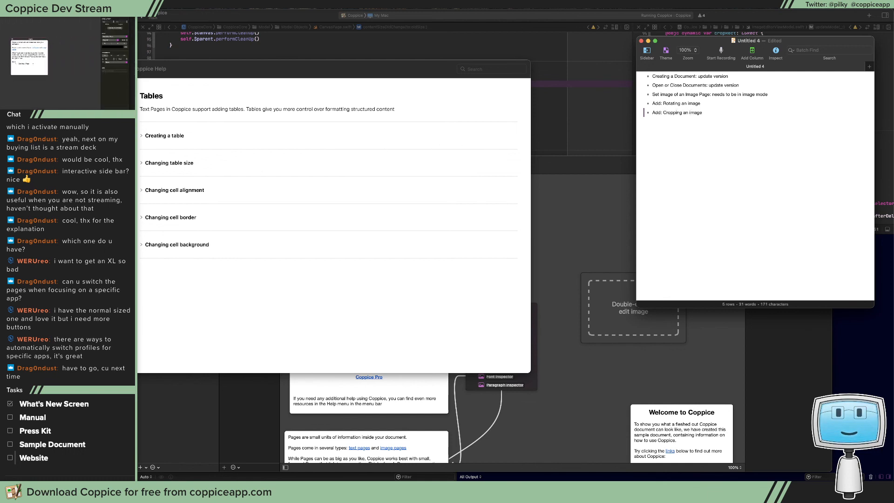
Check the Create a Link topic and add the note "Update All Links section" to the update list
{"action": "key", "text": "super+Tab"}
{"action": "key", "text": "Down"}
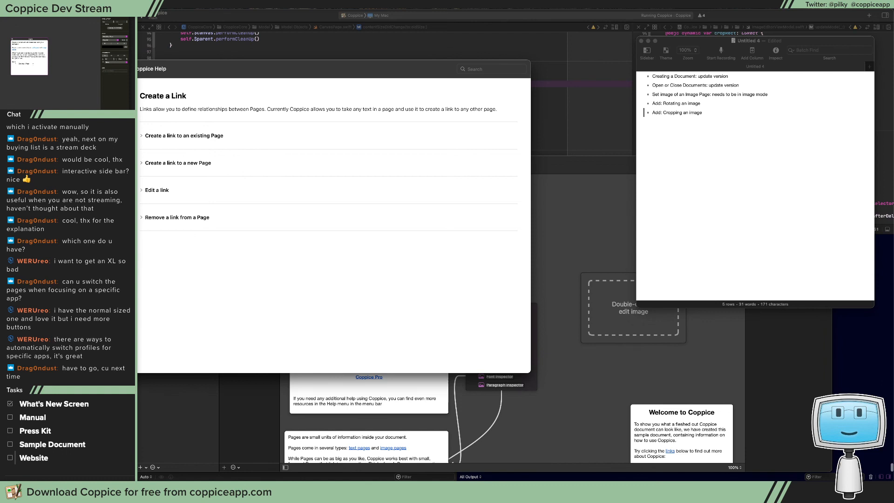
{"action": "left_click", "coordinate": [184, 163]}
{"action": "left_click", "coordinate": [184, 164]}
{"action": "left_click", "coordinate": [714, 115]}
{"action": "key", "text": "Return"}
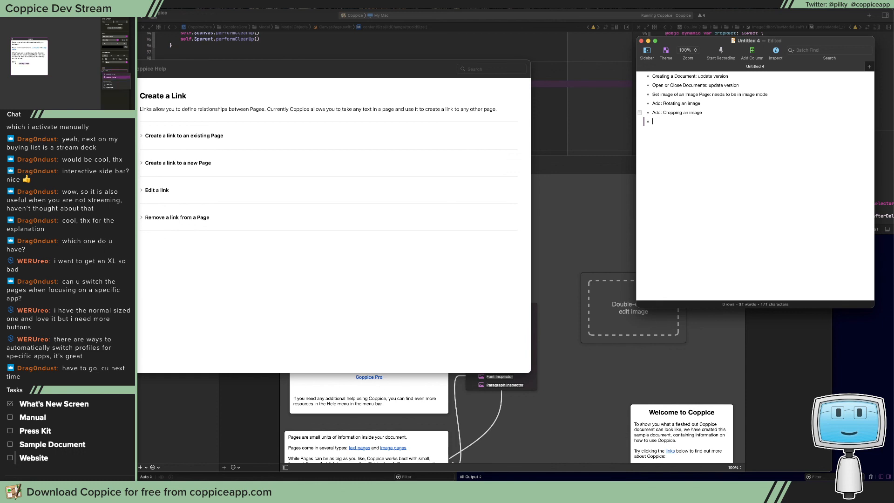
{"action": "type", "text": "Update A"}
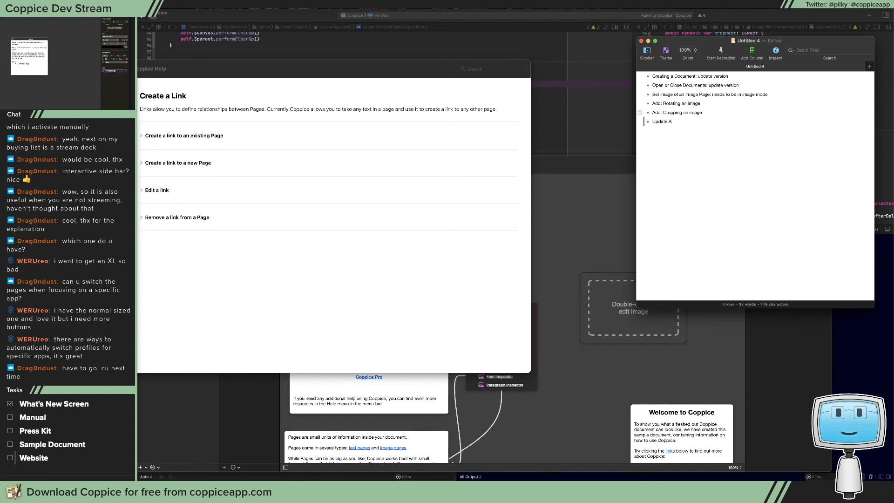
{"action": "type", "text": "ll Links section"}
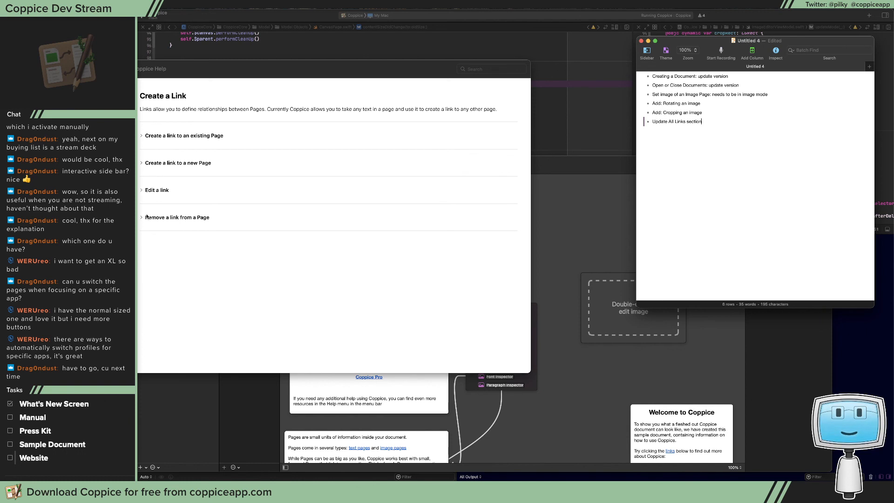
Review the Re-order the Canvas List, Rename a Canvas and Customise Canvas Appearance topics, expanding both sections of the last one
{"action": "left_click", "coordinate": [98, 195]}
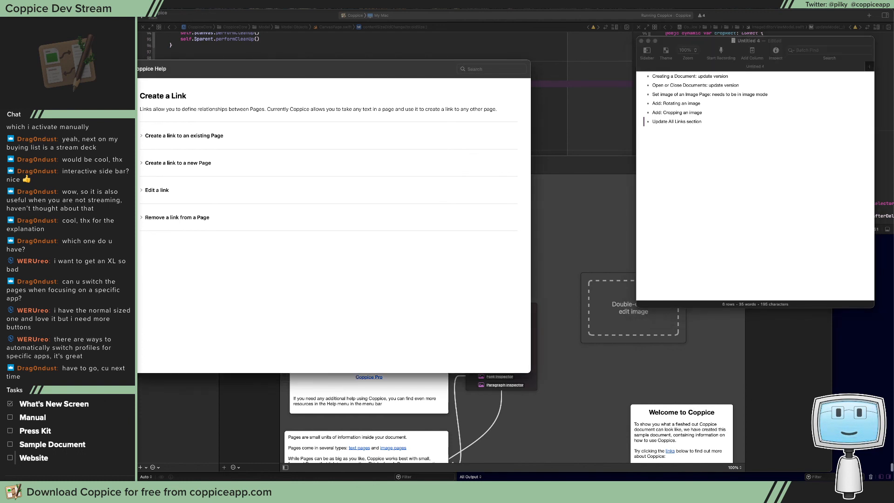
{"action": "left_click", "coordinate": [97, 196]}
{"action": "left_click", "coordinate": [98, 207]}
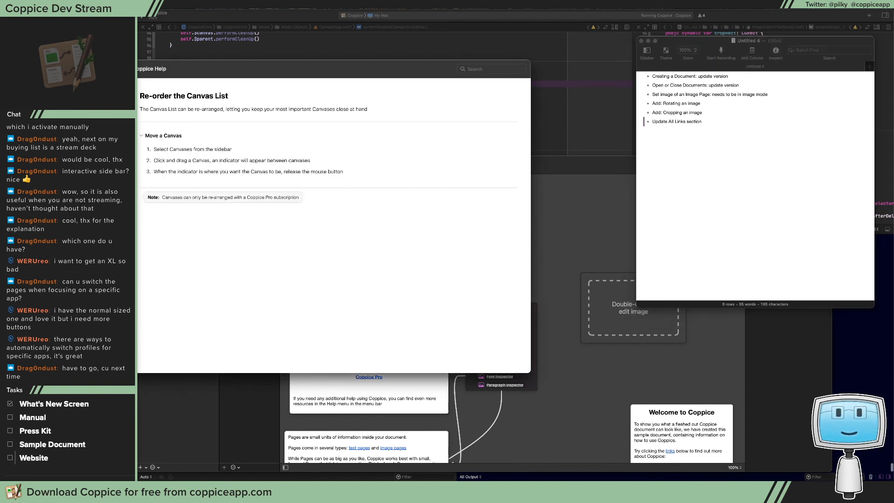
{"action": "left_click", "coordinate": [98, 218]}
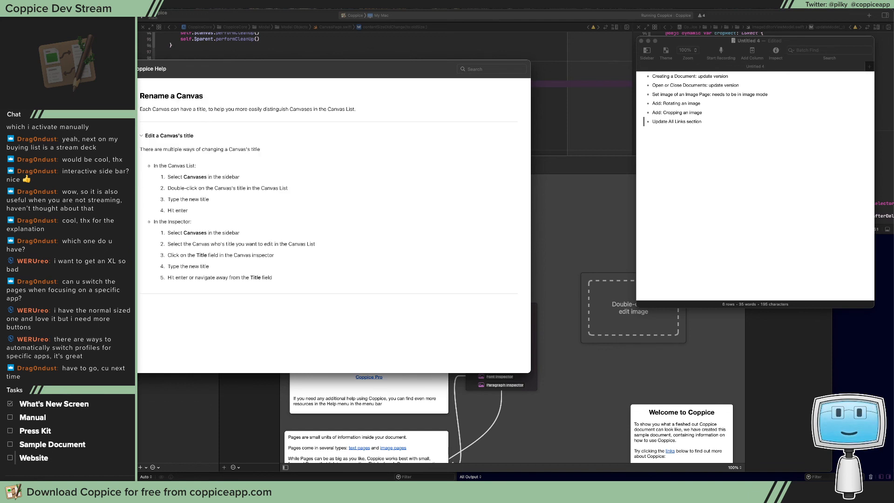
{"action": "left_click", "coordinate": [98, 229]}
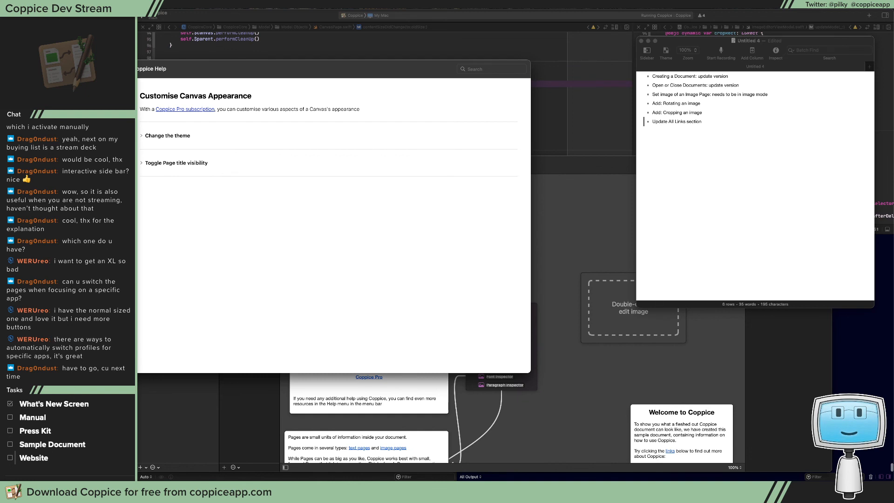
{"action": "left_click", "coordinate": [171, 136]}
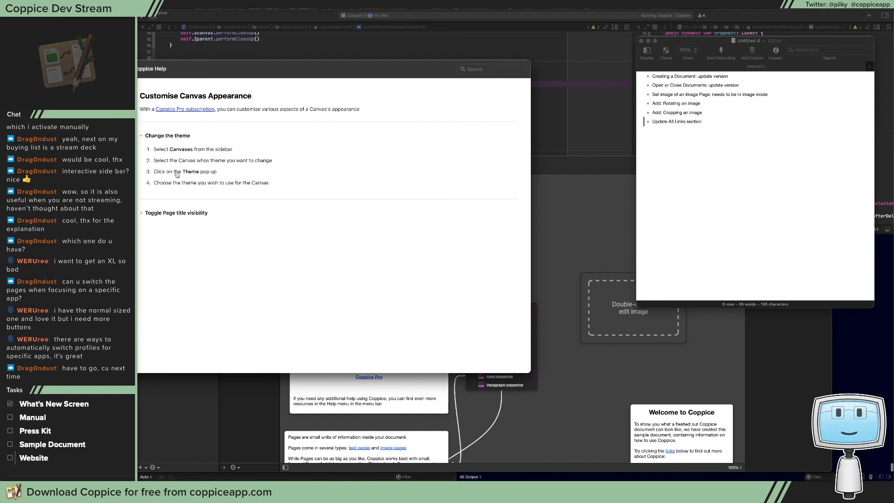
{"action": "left_click", "coordinate": [185, 214]}
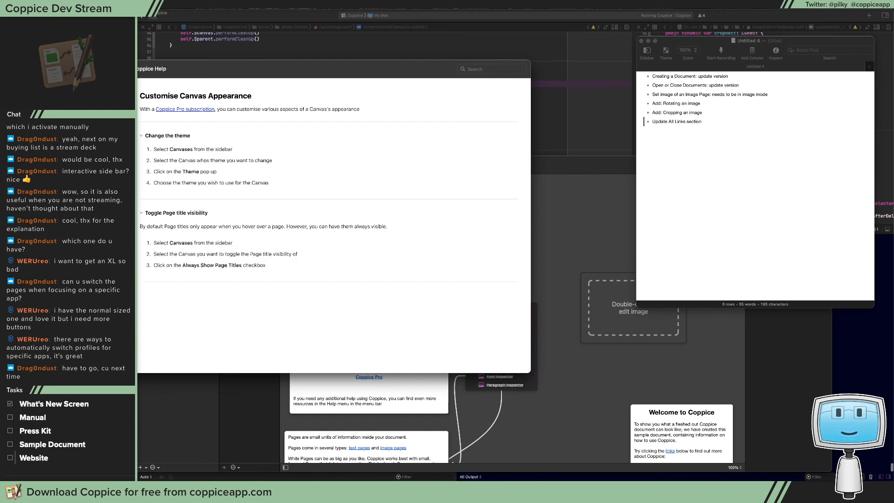
Review the remaining canvas topics, from Add a Page to a Canvas through Resize Pages and Exporting Canvases, up to Activate a Device
{"action": "left_click", "coordinate": [97, 241]}
{"action": "left_click", "coordinate": [98, 253]}
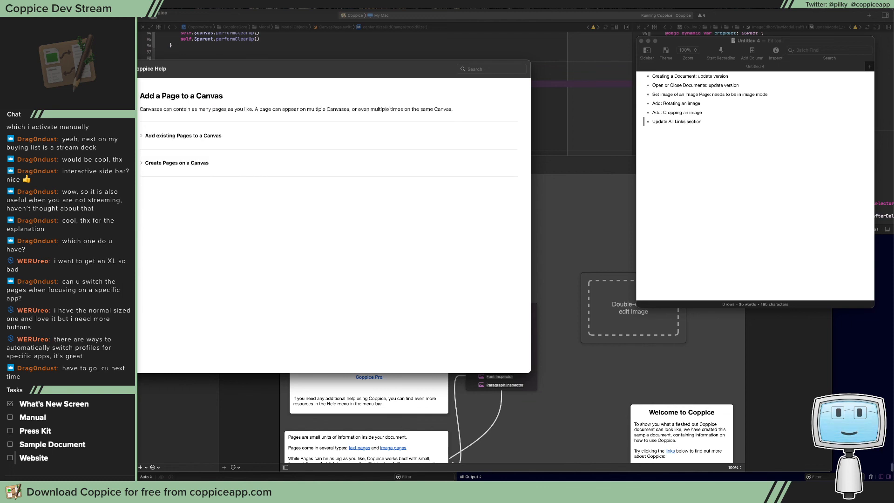
{"action": "left_click", "coordinate": [98, 266]}
{"action": "key", "text": "Down"}
{"action": "key", "text": "Down"}
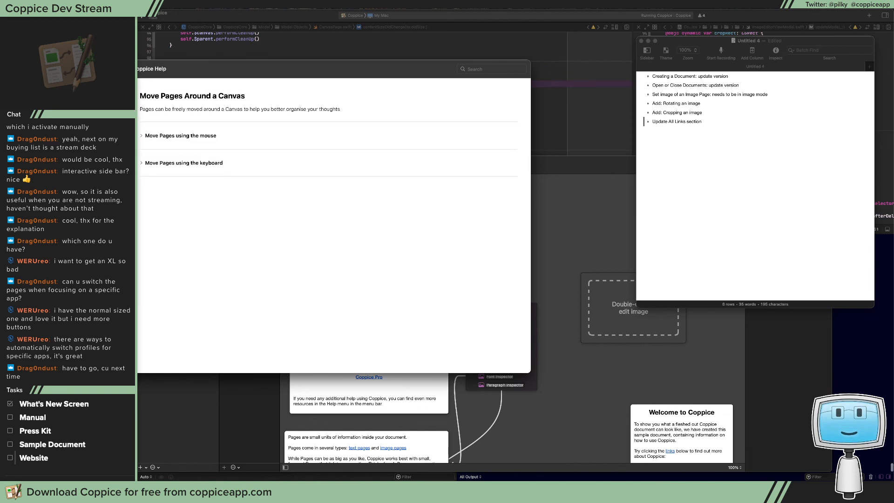
{"action": "key", "text": "Down"}
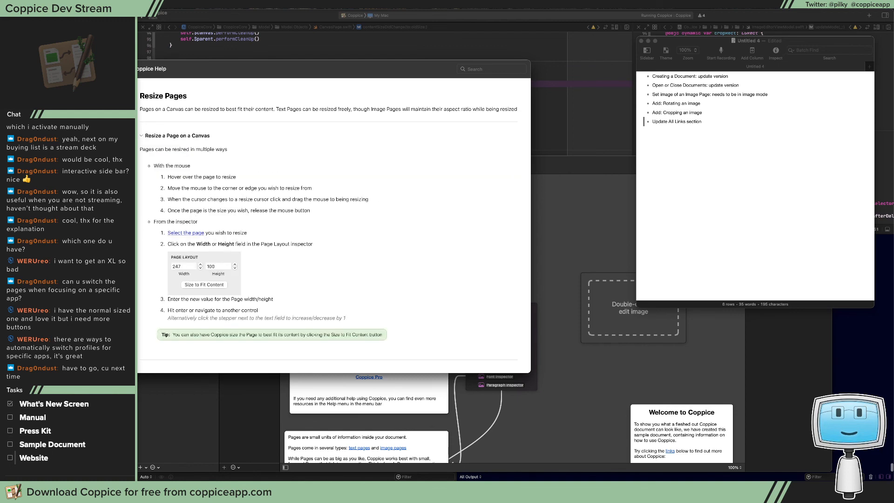
{"action": "key", "text": "Down"}
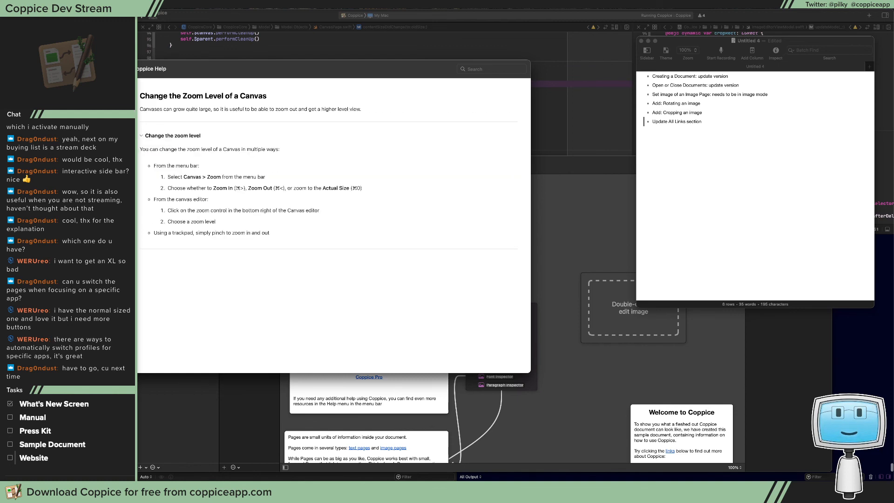
{"action": "key", "text": "Down"}
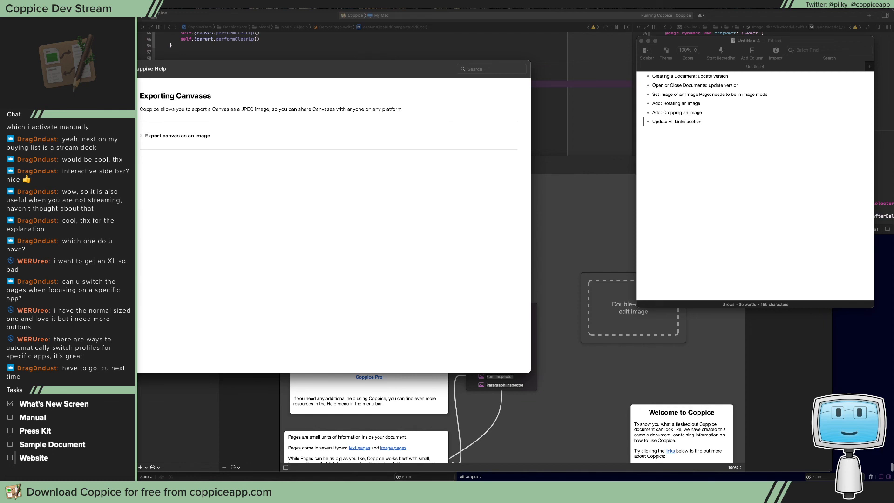
{"action": "key", "text": "Down"}
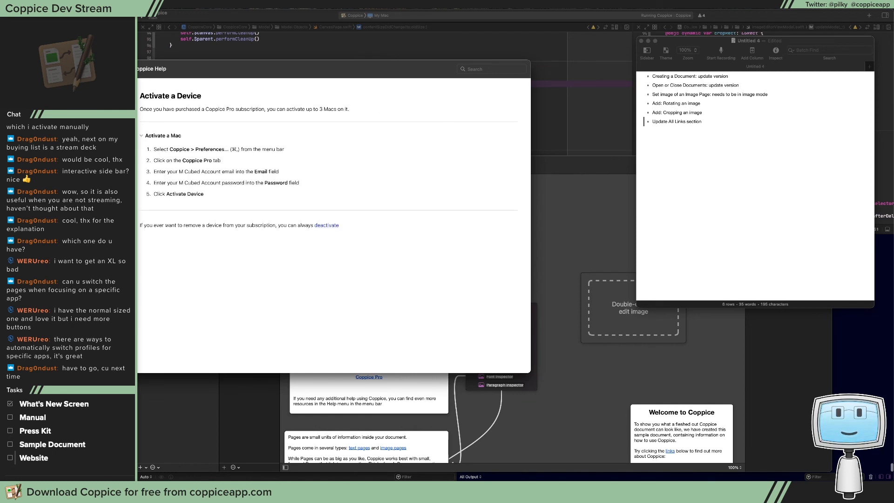
Switch to the Git client and open the main branch's commit history back to the 2021.2 tag, checking the January and February 2022 commits
{"action": "left_click", "coordinate": [715, 119]}
{"action": "key", "text": "super+Tab"}
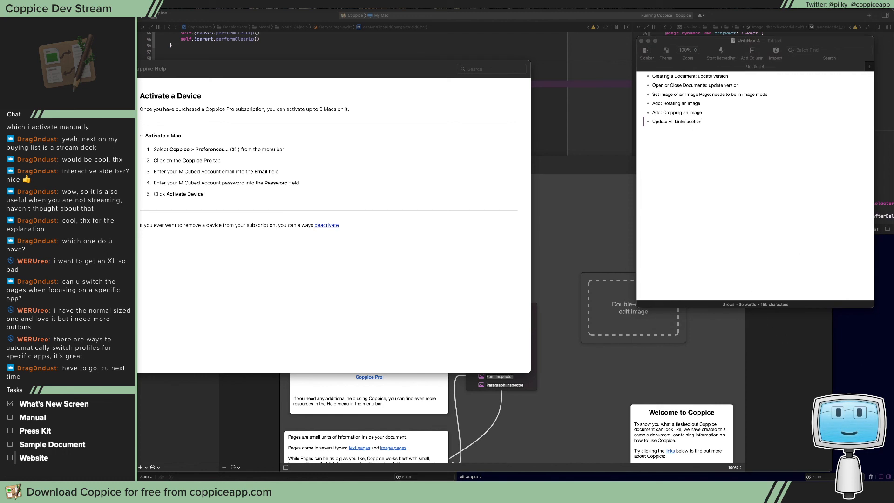
{"action": "left_click_drag", "start_coordinate": [893, 95], "coordinate": [375, 63]}
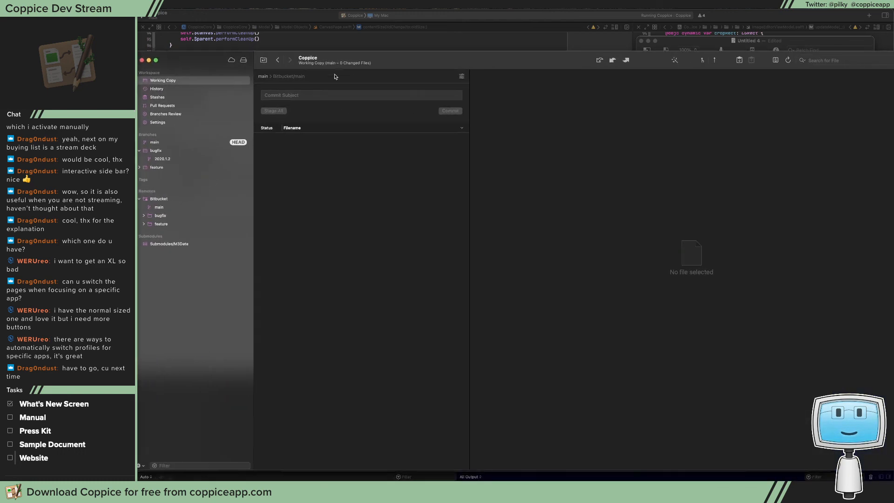
{"action": "left_click", "coordinate": [185, 142]}
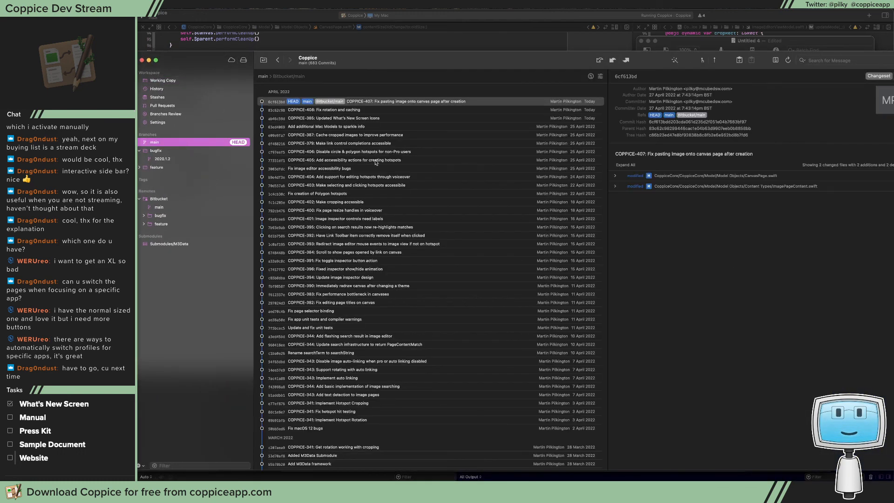
{"action": "scroll", "coordinate": [347, 419], "scroll_direction": "down", "scroll_amount": 5}
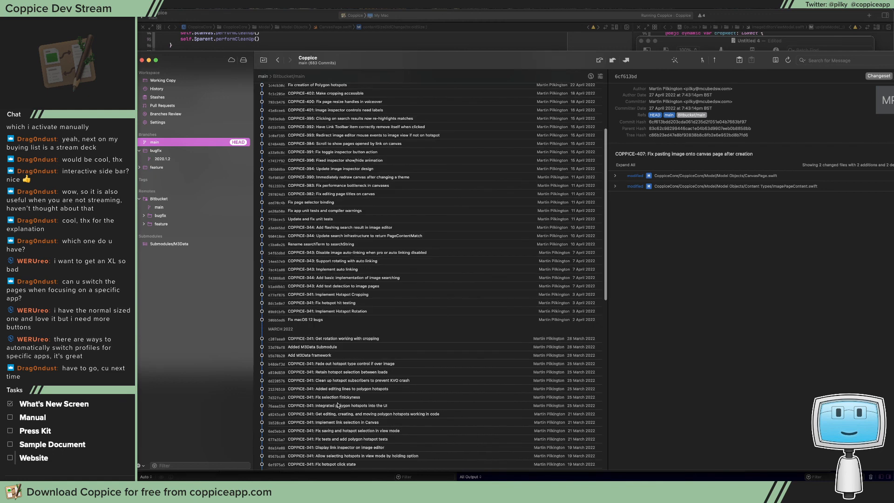
{"action": "scroll", "coordinate": [338, 405], "scroll_direction": "down", "scroll_amount": 15}
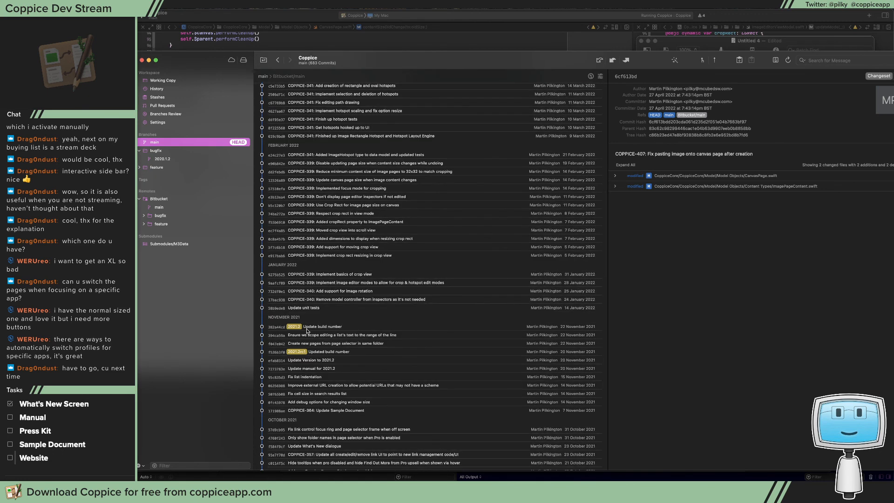
{"action": "left_click", "coordinate": [321, 329]}
{"action": "left_click", "coordinate": [331, 300]}
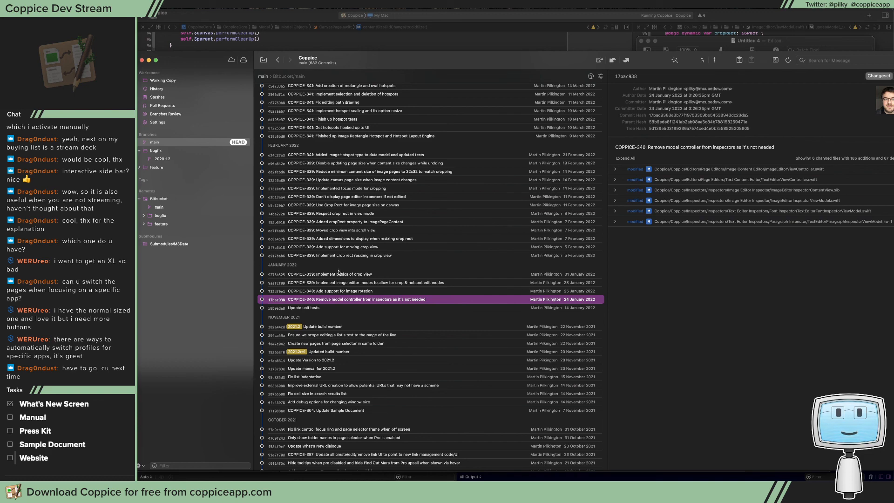
{"action": "left_click", "coordinate": [341, 241]}
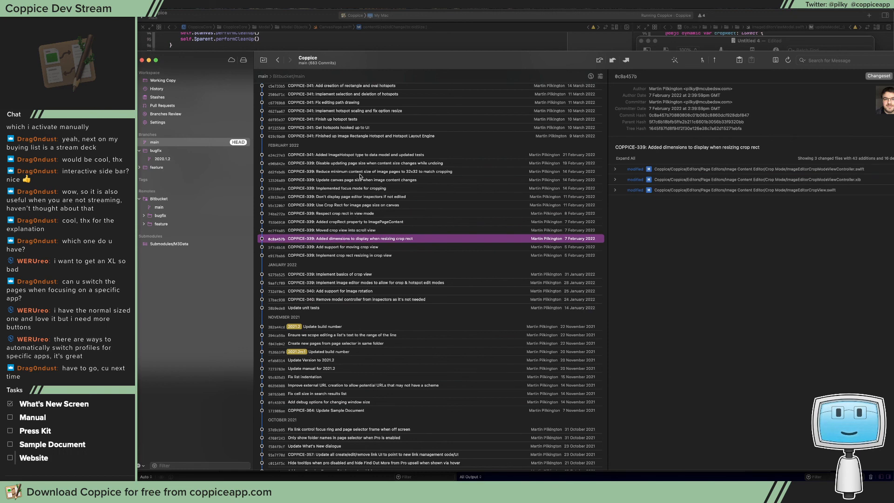
Review the cropping and hotspot commits from February through March 2022 for features missing from the manual
{"action": "scroll", "coordinate": [358, 173], "scroll_direction": "up", "scroll_amount": 1}
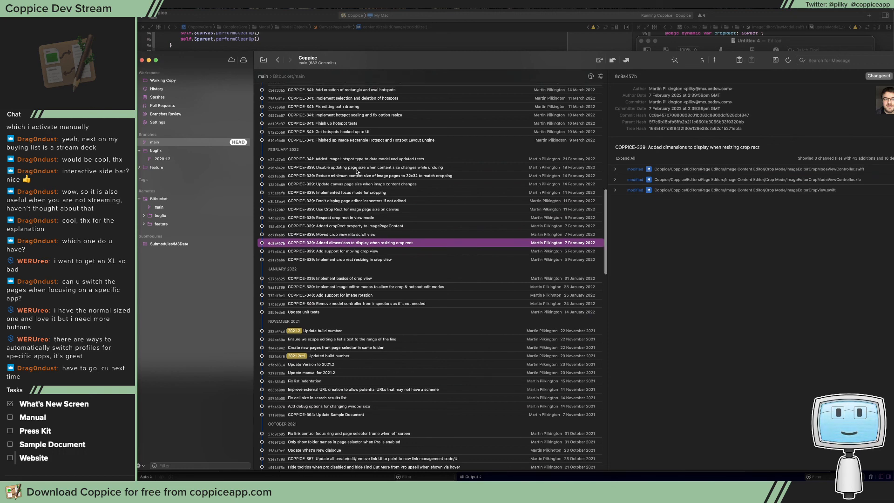
{"action": "scroll", "coordinate": [357, 172], "scroll_direction": "up", "scroll_amount": 5}
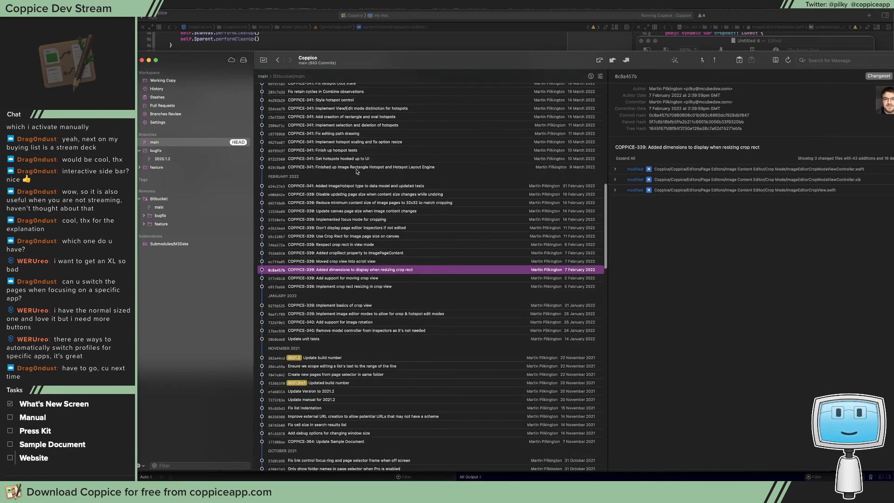
{"action": "scroll", "coordinate": [357, 171], "scroll_direction": "up", "scroll_amount": 6}
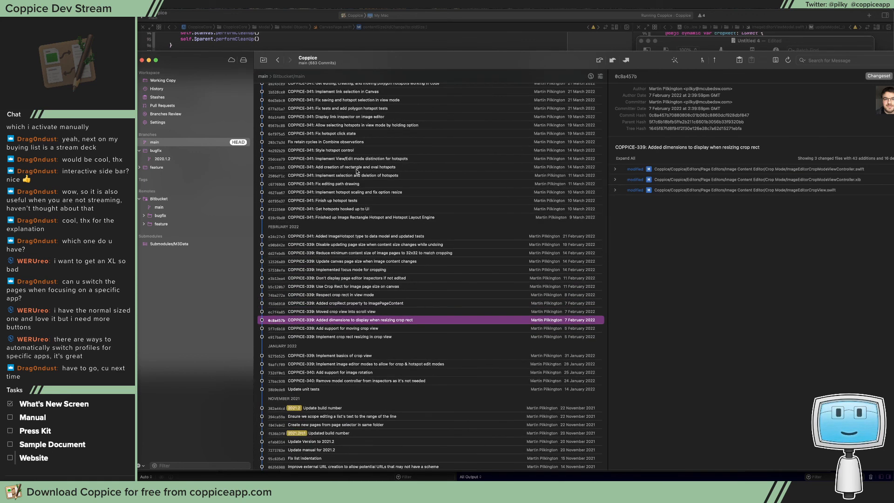
{"action": "scroll", "coordinate": [357, 169], "scroll_direction": "up", "scroll_amount": 5}
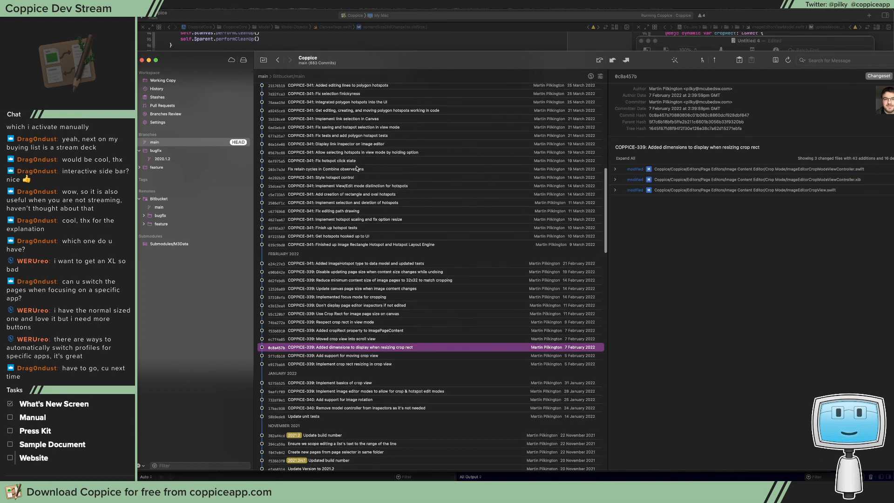
{"action": "scroll", "coordinate": [357, 168], "scroll_direction": "up", "scroll_amount": 3}
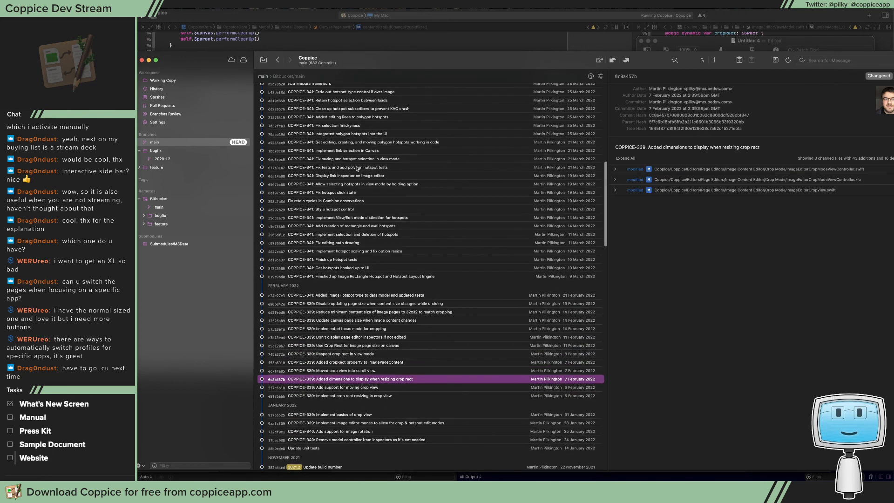
{"action": "scroll", "coordinate": [357, 169], "scroll_direction": "up", "scroll_amount": 1}
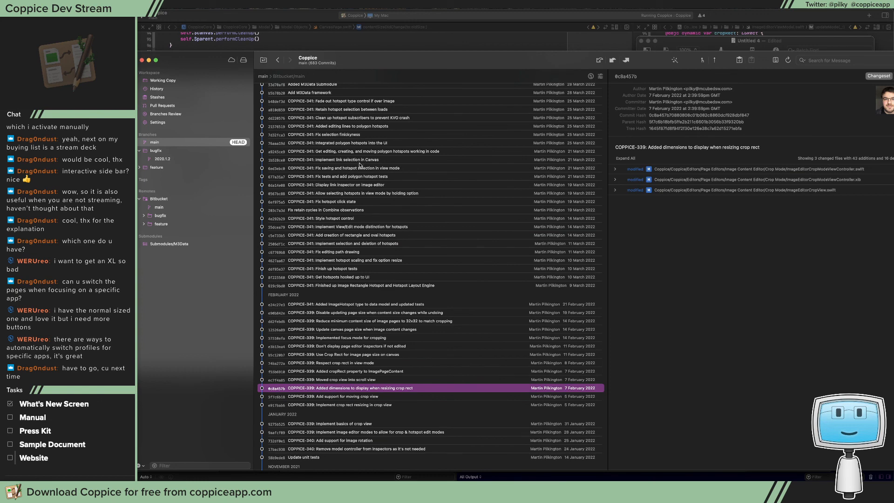
{"action": "scroll", "coordinate": [359, 164], "scroll_direction": "up", "scroll_amount": 5}
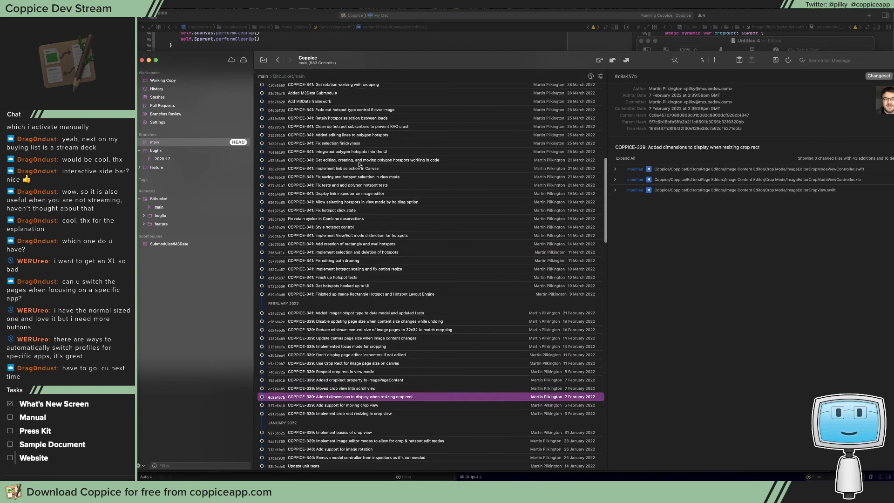
{"action": "scroll", "coordinate": [357, 164], "scroll_direction": "up", "scroll_amount": 4}
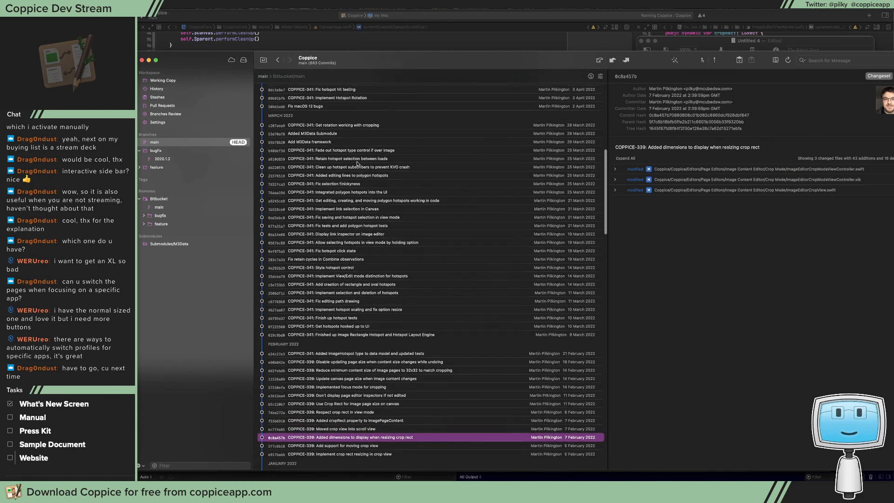
{"action": "scroll", "coordinate": [372, 179], "scroll_direction": "up", "scroll_amount": 12}
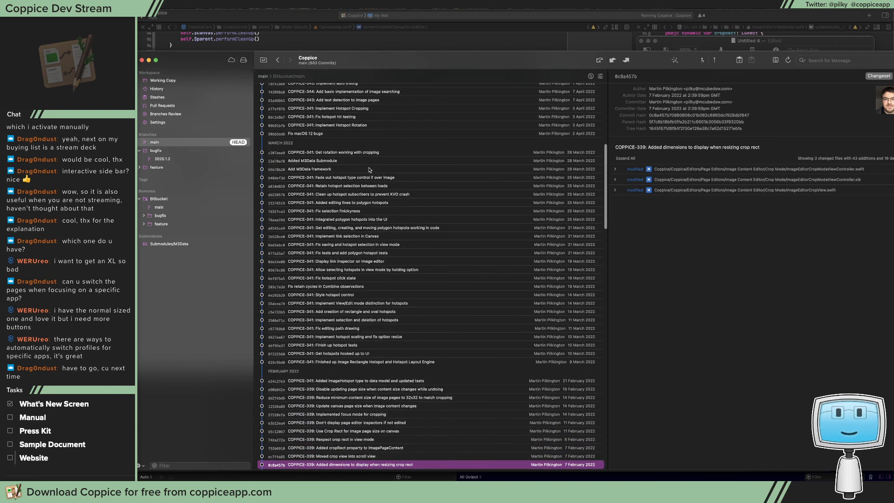
Review the April 2022 commits up to the latest one, and move the Git window away from the update list
{"action": "scroll", "coordinate": [354, 202], "scroll_direction": "up", "scroll_amount": 5}
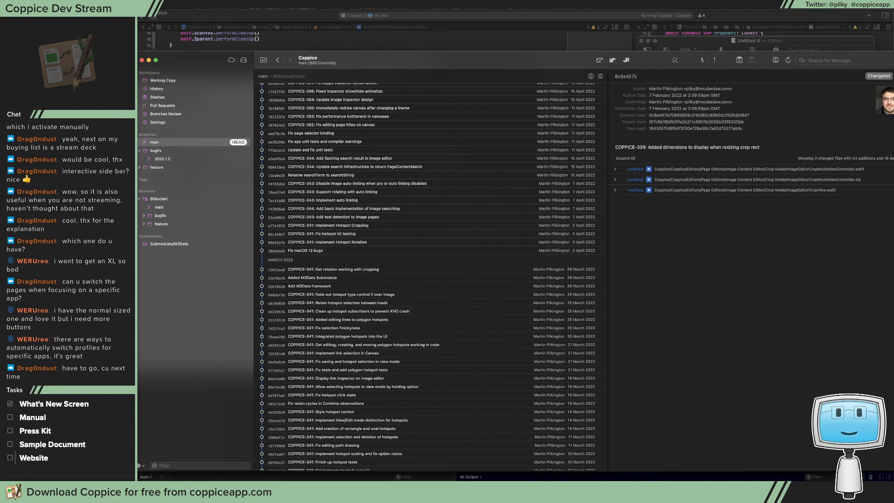
{"action": "scroll", "coordinate": [357, 213], "scroll_direction": "up", "scroll_amount": 3}
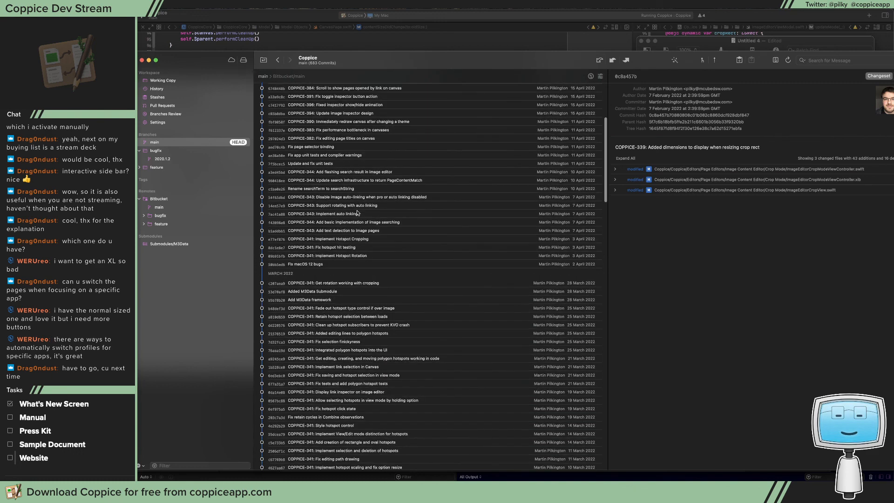
{"action": "scroll", "coordinate": [358, 213], "scroll_direction": "up", "scroll_amount": 2}
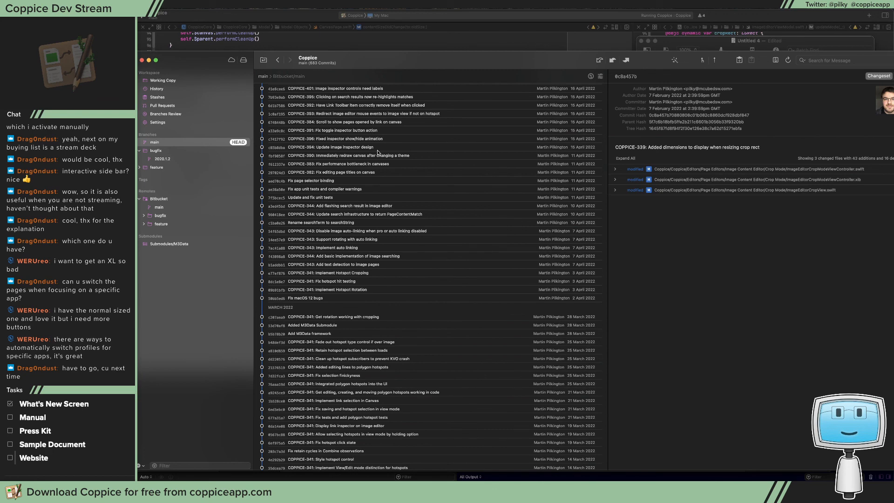
{"action": "scroll", "coordinate": [349, 136], "scroll_direction": "up", "scroll_amount": 2}
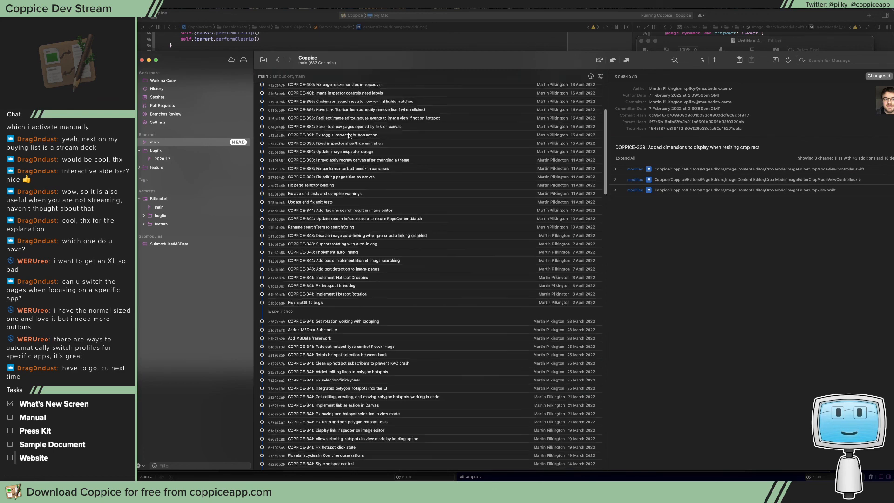
{"action": "scroll", "coordinate": [350, 136], "scroll_direction": "up", "scroll_amount": 5}
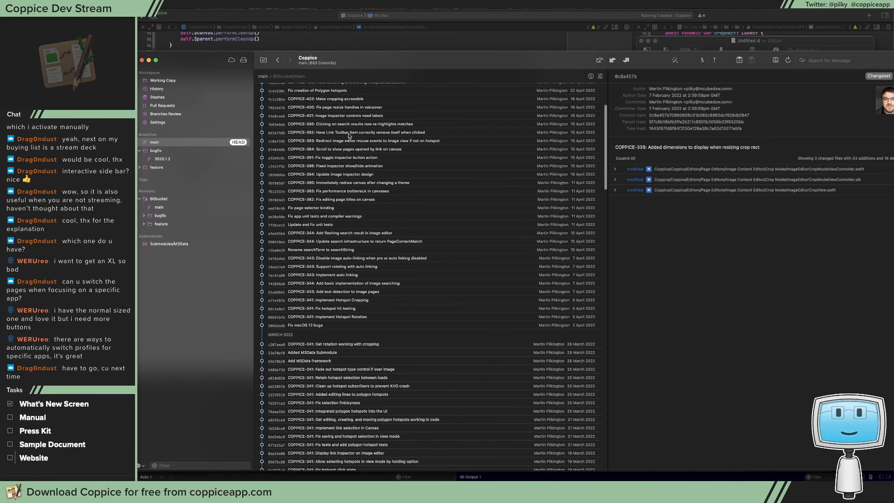
{"action": "scroll", "coordinate": [349, 136], "scroll_direction": "up", "scroll_amount": 5}
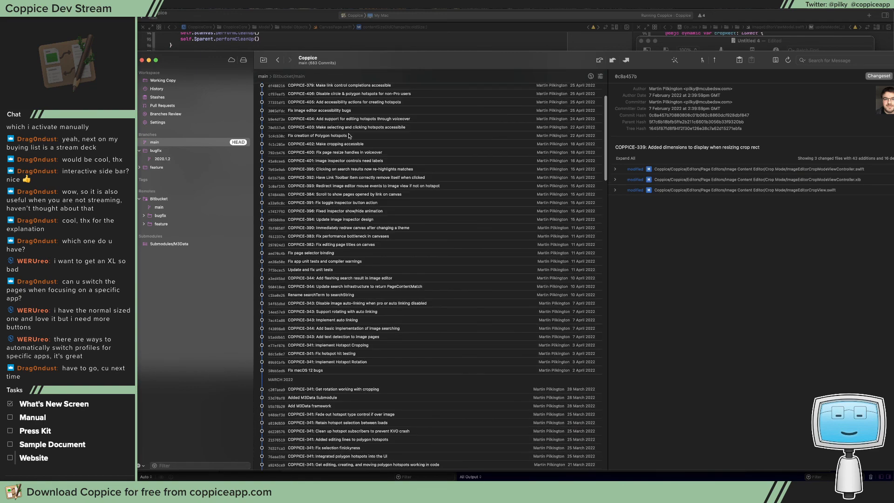
{"action": "scroll", "coordinate": [350, 136], "scroll_direction": "up", "scroll_amount": 2}
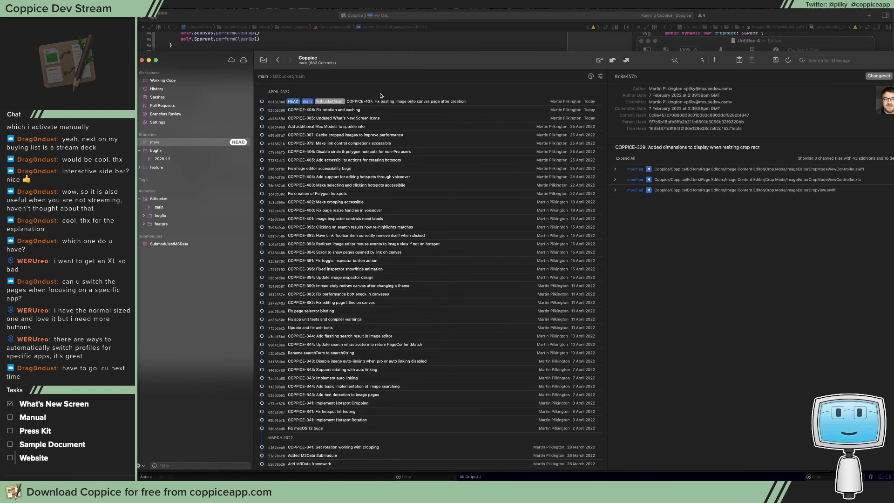
{"action": "double_click", "coordinate": [406, 61]}
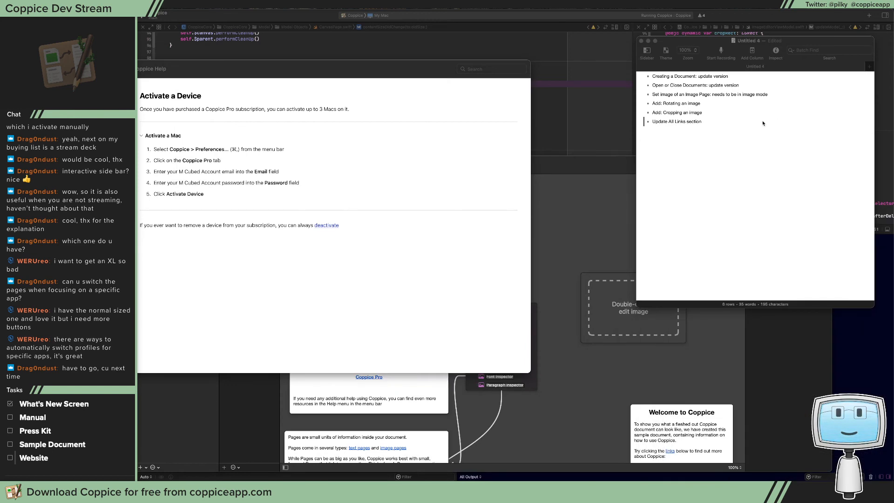
Add the note "Add section on searching" as a new bullet at the end of the update list, leaving the document unsaved
{"action": "left_click", "coordinate": [716, 123]}
{"action": "key", "text": "Return"}
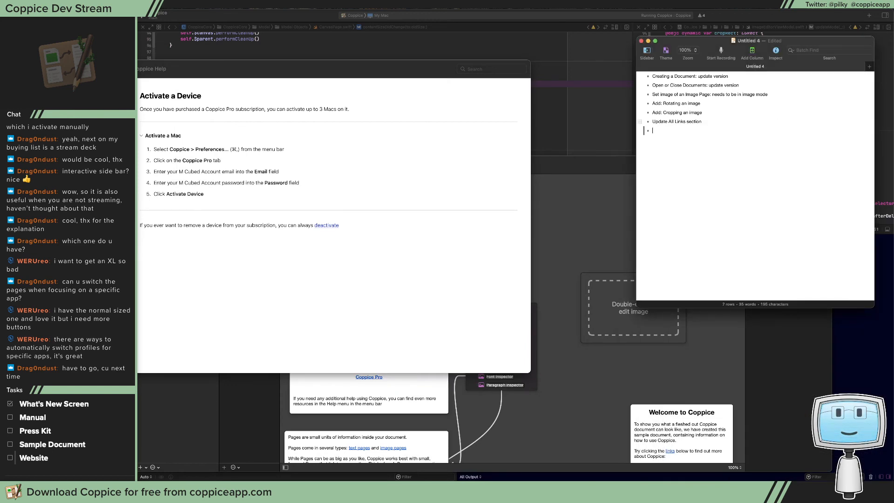
{"action": "type", "text": "Add section on "}
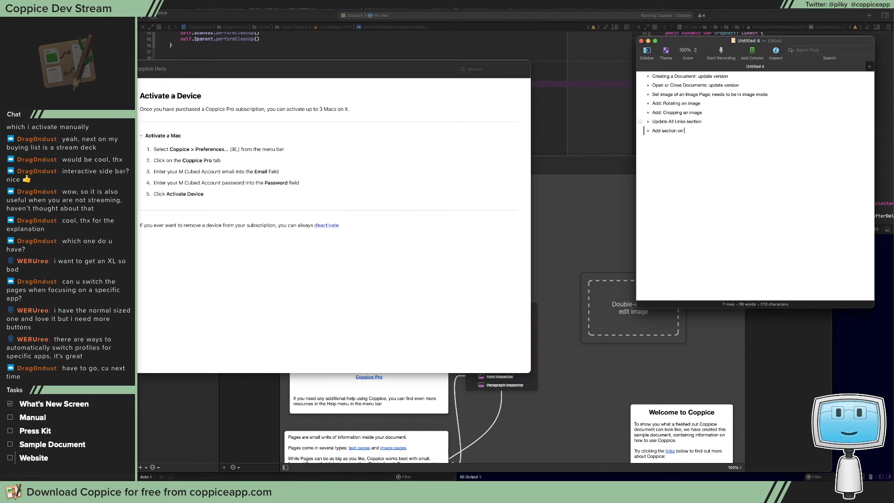
{"action": "type", "text": "searching"}
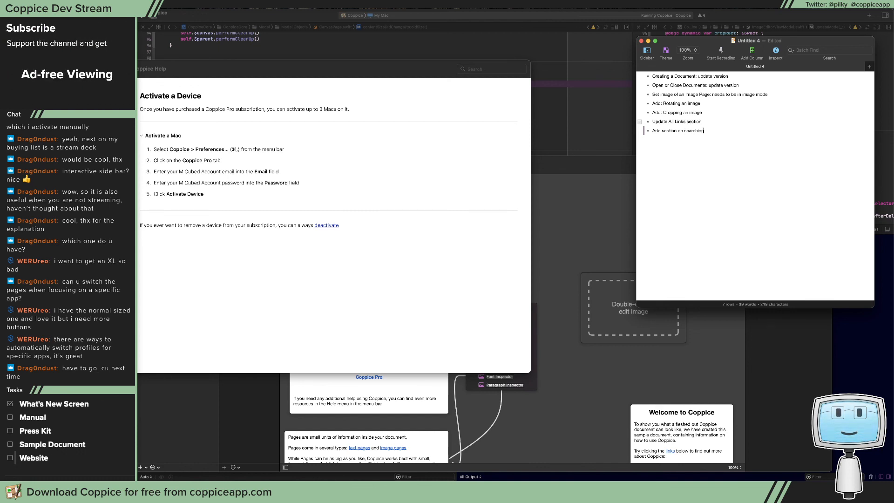
{"action": "key", "text": "super+s"}
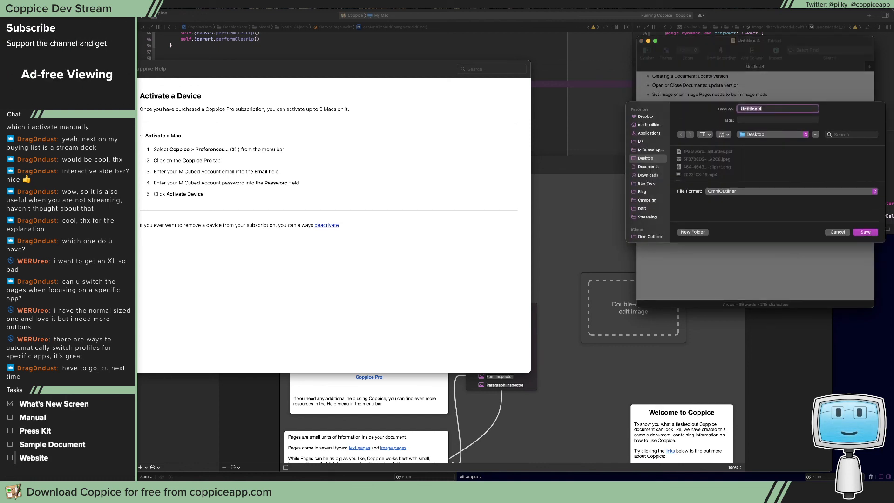
{"action": "key", "text": "Escape"}
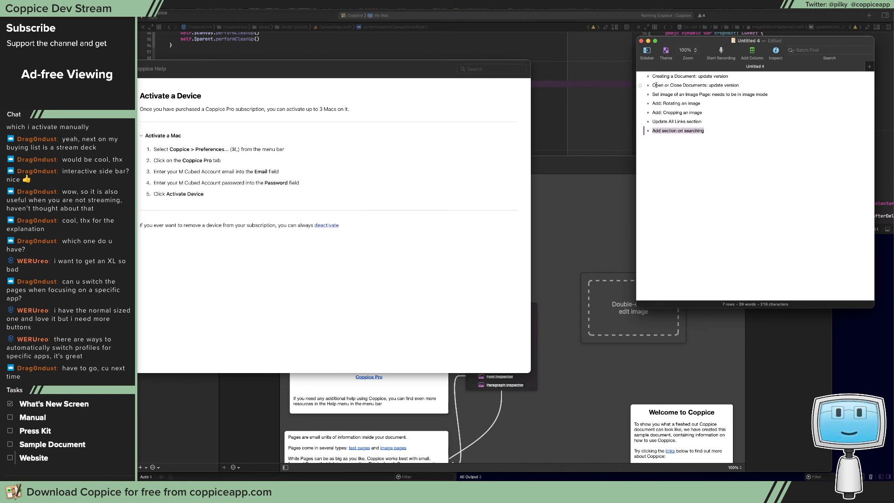
Copy all bullets of the update list and switch to the Update Manual issue in Jira
{"action": "left_click", "coordinate": [647, 77]}
{"action": "key", "text": "super+a"}
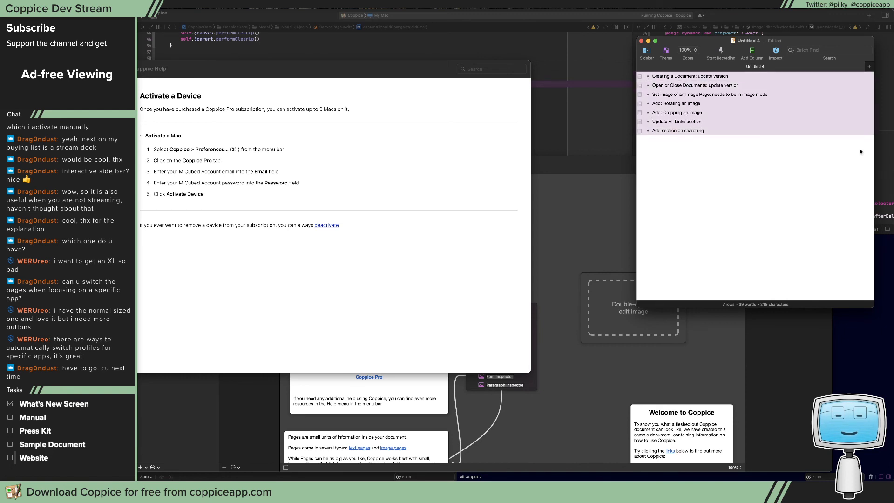
{"action": "key", "text": "super+Tab"}
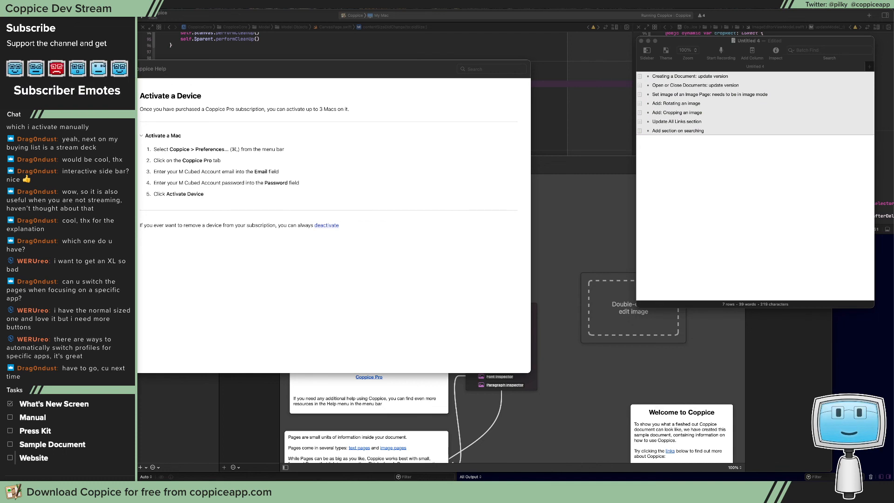
{"action": "key", "text": "super+Tab"}
{"action": "left_click_drag", "start_coordinate": [708, 128], "coordinate": [512, 124]}
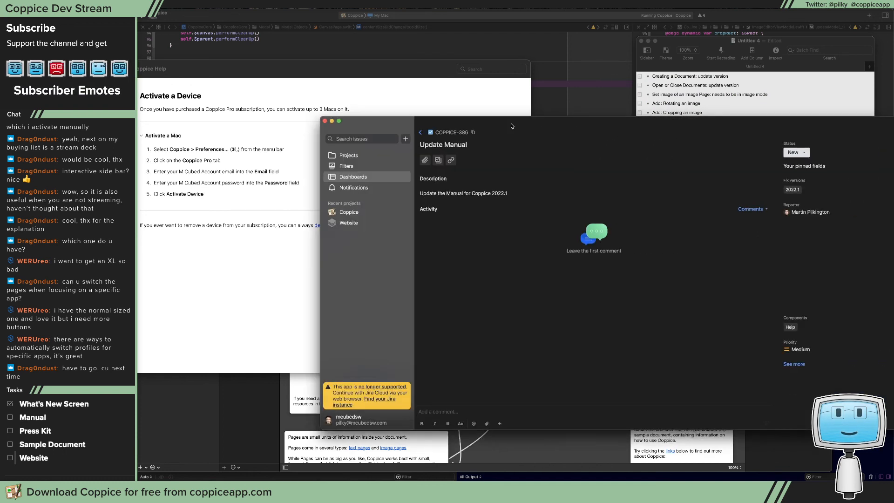
Paste the copied list below the issue's description text, remove the trailing empty bullet, save the description and move the Jira window aside
{"action": "left_click", "coordinate": [599, 195]}
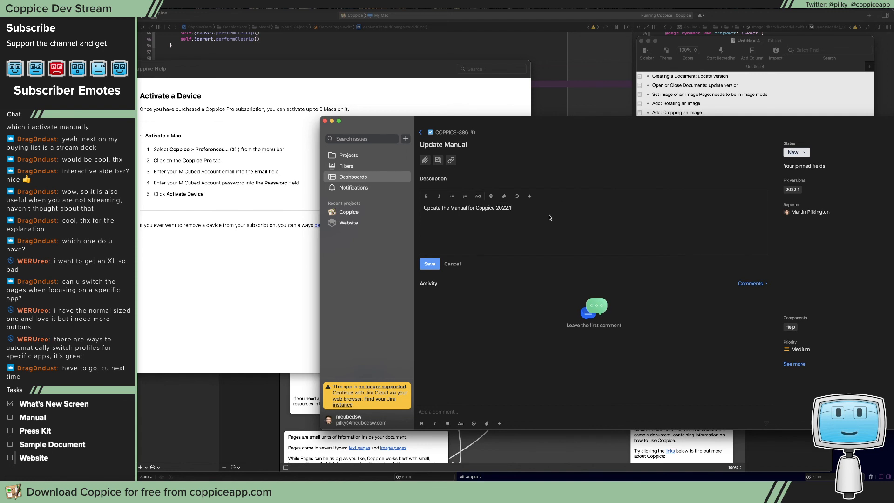
{"action": "type", "text": "Creating a Document: update version Open or Close Documents: update version Set image of an Image Page: needs to be in image mode Add: Rotating an image Add: Cropping an image Update All Links section Add section on searching"}
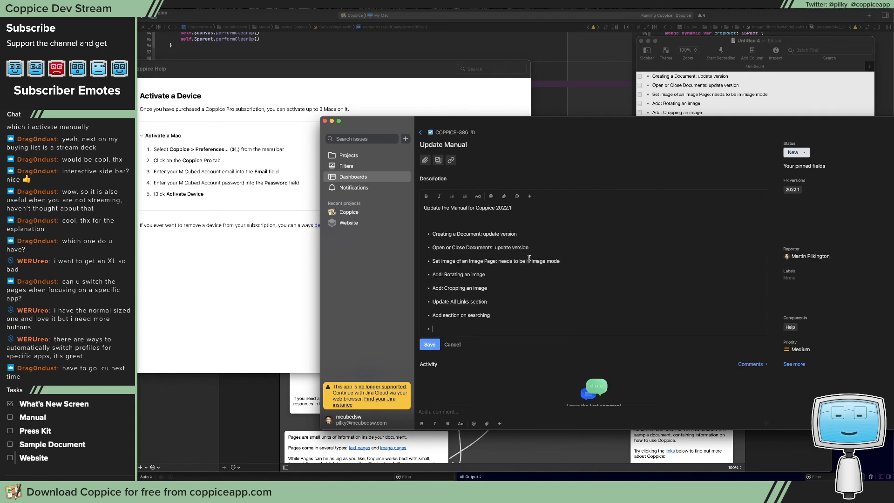
{"action": "key", "text": "BackSpace"}
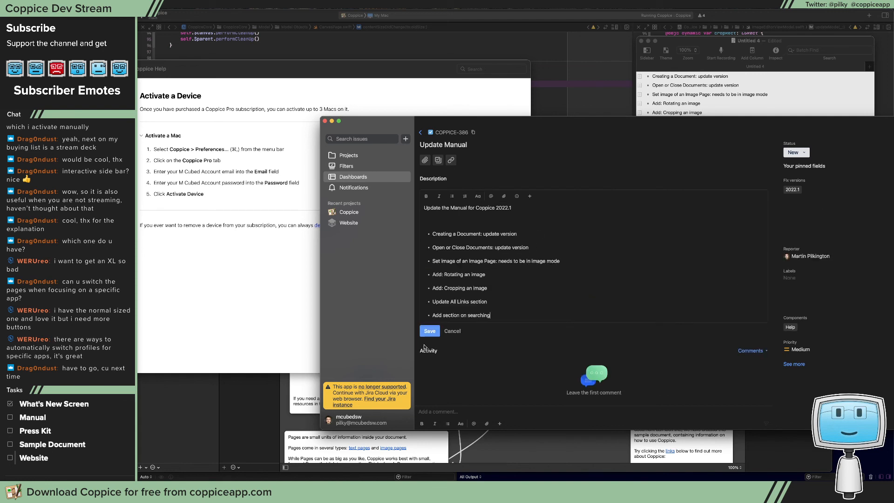
{"action": "left_click", "coordinate": [430, 331]}
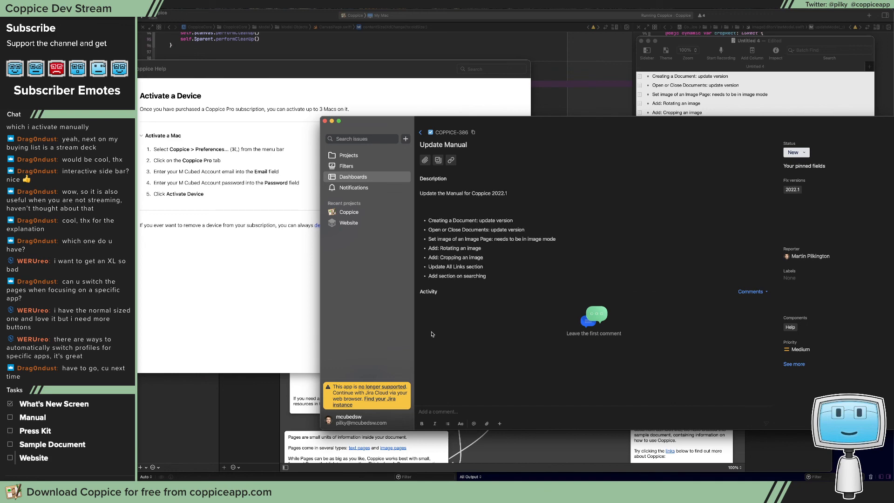
{"action": "left_click_drag", "start_coordinate": [528, 123], "coordinate": [893, 123]}
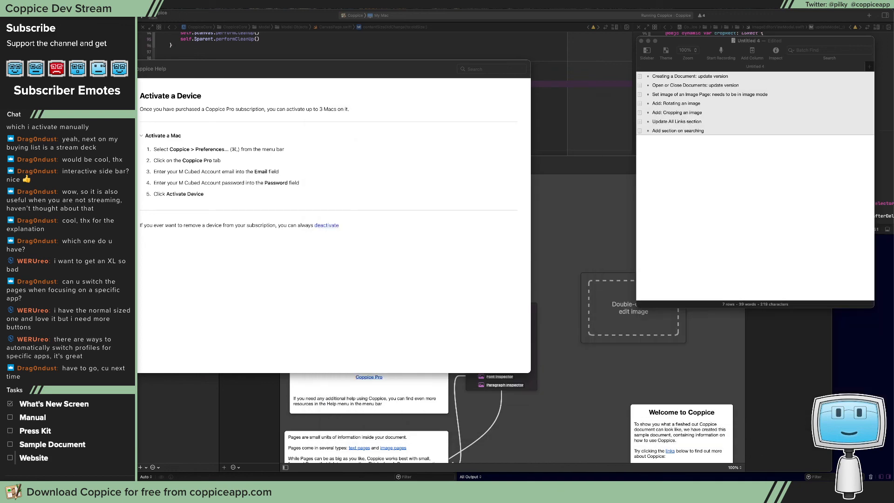